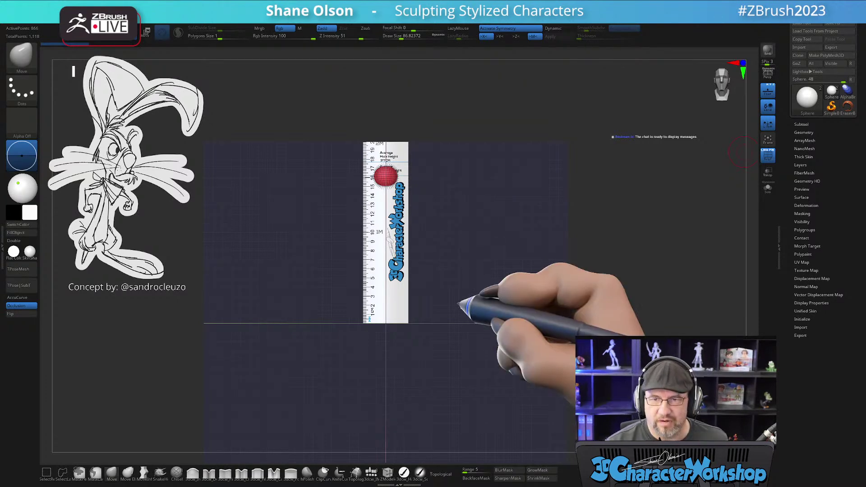
- Hide the ruler subtool so that only the sphere remains in view
drag(459, 294, 469, 329)
alt+drag(496, 257, 482, 348)
click(808, 124)
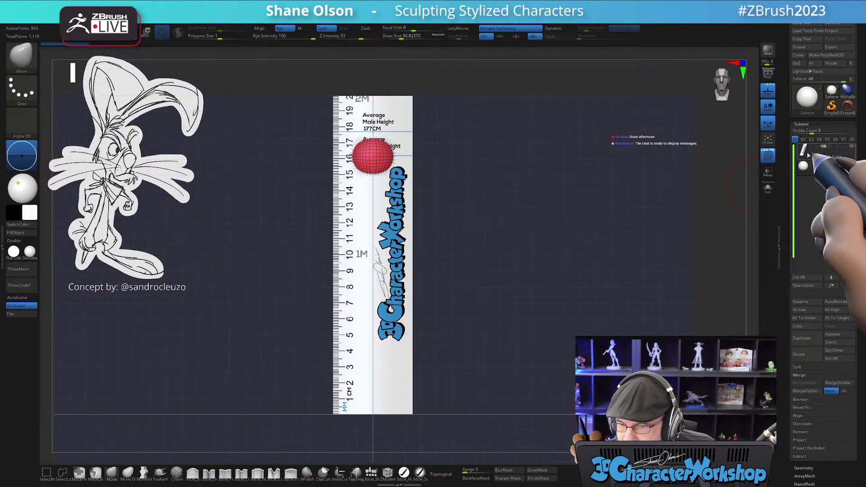
click(851, 146)
alt+drag(498, 329, 462, 293)
- Hide the floor grid and scale the sphere front to back by about 1.12, returning to sculpting in Draw mode
key(w)
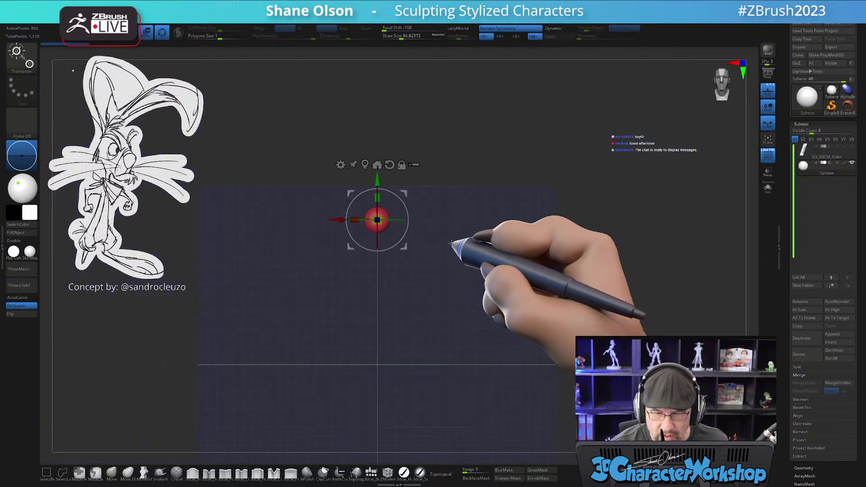
alt+drag(456, 257, 442, 227)
alt+drag(433, 180, 372, 243)
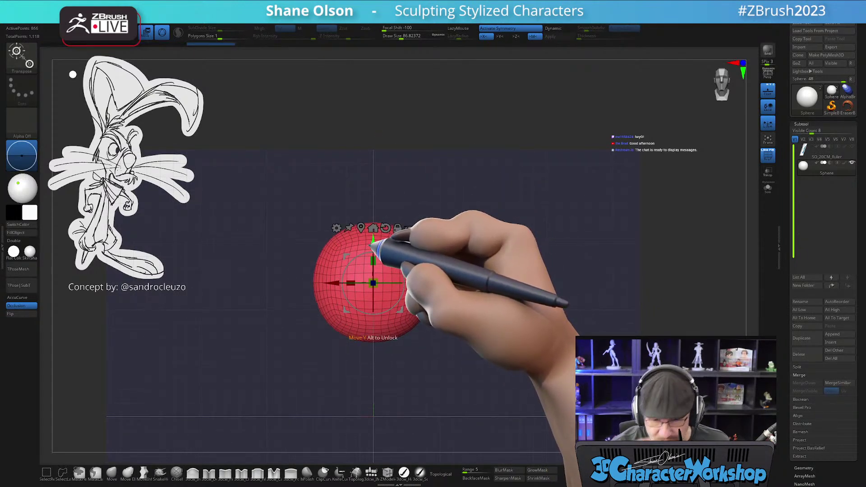
click(767, 91)
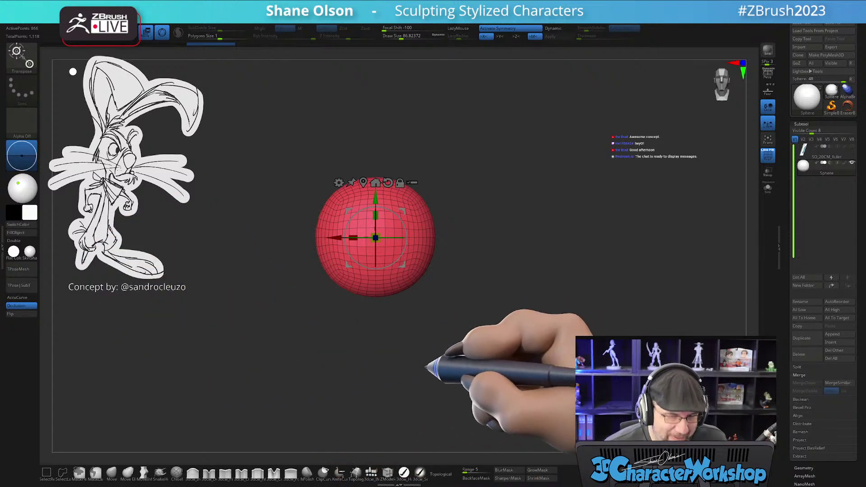
drag(423, 323, 407, 347)
drag(356, 236, 349, 235)
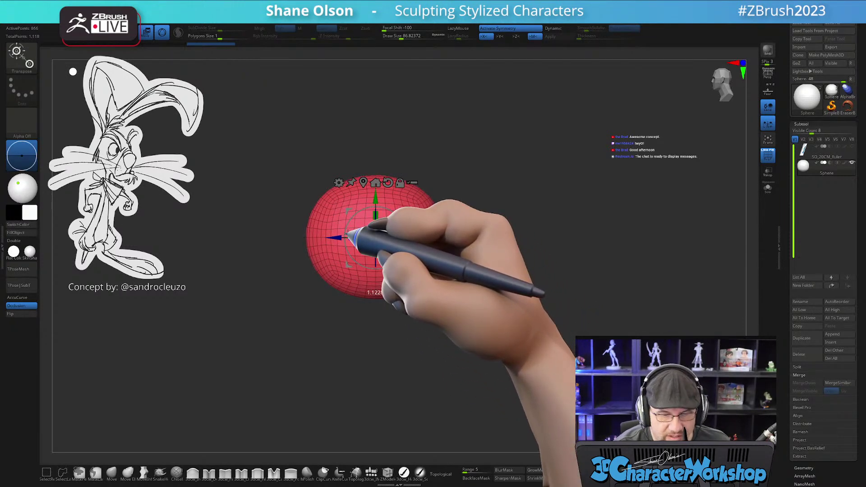
mouse_move(393, 346)
mouse_down()
mouse_move(428, 343)
mouse_move(415, 375)
mouse_move(445, 363)
mouse_up()
key(q)
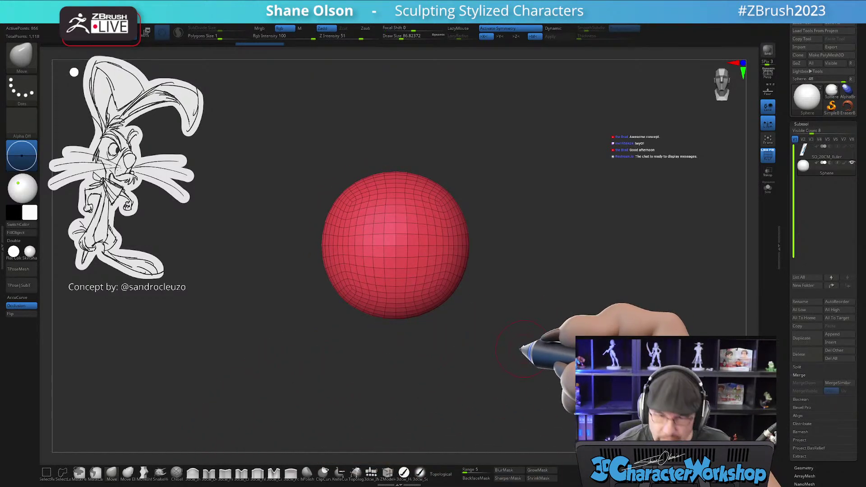
- Pull up the upper back of the sphere in side view with the MoveInfiniteDepth brush, using a draw size up to about 197
key(s)
drag(402, 382, 403, 380)
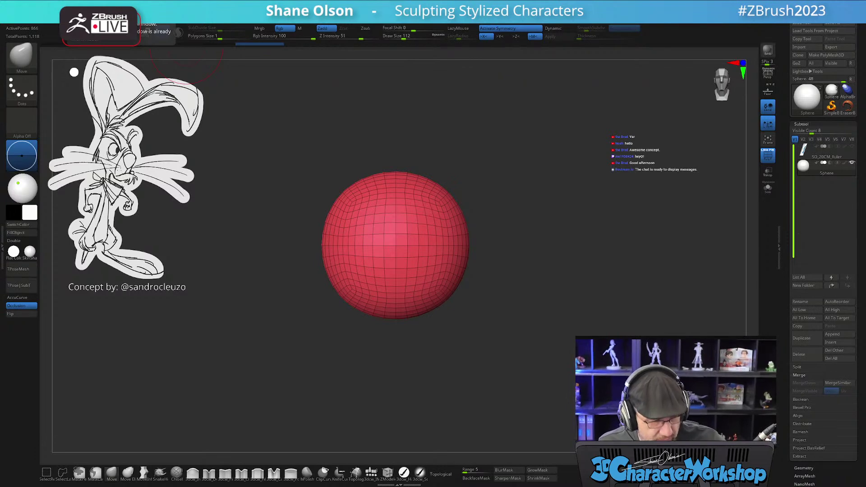
mouse_move(464, 306)
mouse_down()
mouse_move(456, 315)
mouse_move(487, 317)
mouse_move(450, 340)
mouse_up()
click(144, 473)
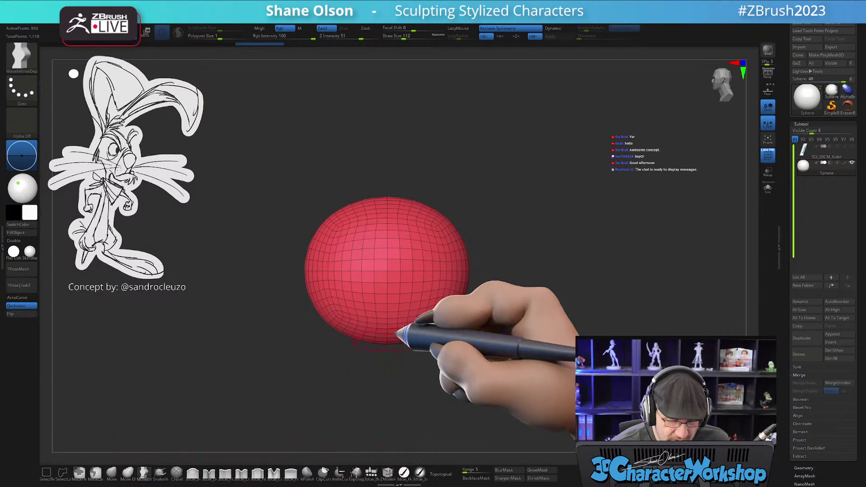
key(s)
drag(489, 240, 480, 281)
key(s)
mouse_move(436, 259)
mouse_down()
mouse_move(442, 241)
mouse_move(406, 237)
mouse_move(442, 261)
mouse_move(442, 247)
mouse_up()
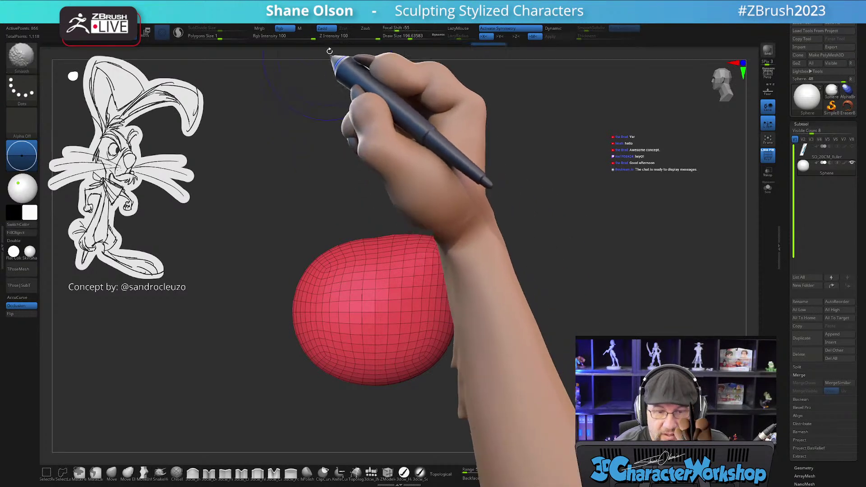
key(shift)
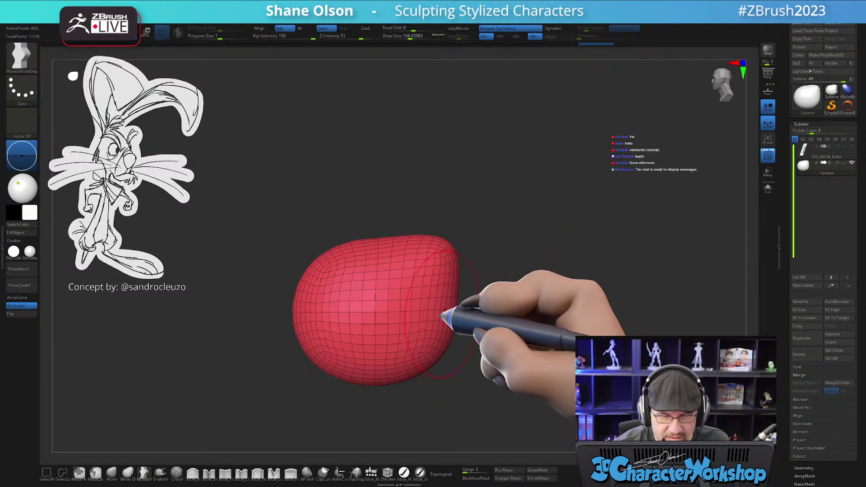
- Taper the underside of the head and adjust its front contour in side view with the MoveInfiniteDepth brush
mouse_move(428, 395)
mouse_down()
mouse_move(409, 382)
mouse_move(453, 369)
mouse_move(452, 347)
mouse_move(399, 343)
mouse_move(393, 315)
mouse_move(342, 312)
mouse_up()
alt+drag(419, 340, 436, 336)
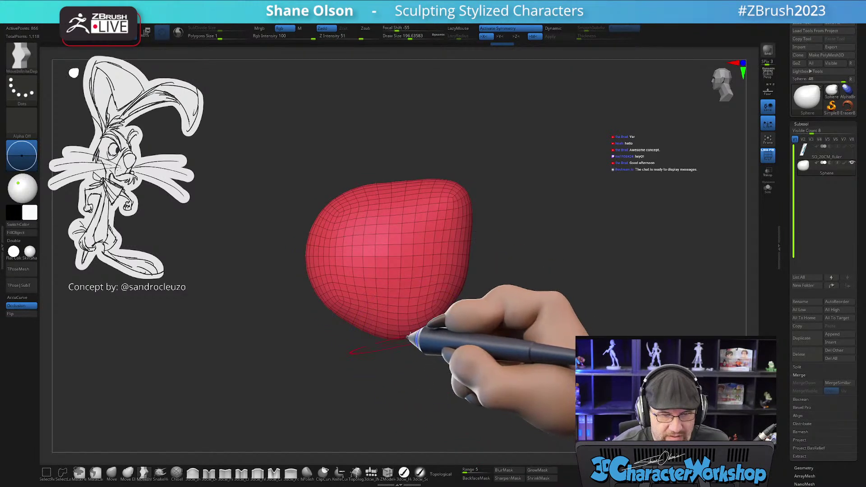
drag(321, 217, 318, 216)
drag(324, 282, 325, 287)
mouse_move(424, 370)
alt+mouse_down()
mouse_move(448, 351)
mouse_move(437, 363)
mouse_move(479, 396)
mouse_move(487, 363)
mouse_move(410, 377)
mouse_move(456, 384)
alt+mouse_up()
- Push the front of the head into a sloping profile, smoothing it and using draw sizes of about 172 and 202
key(s)
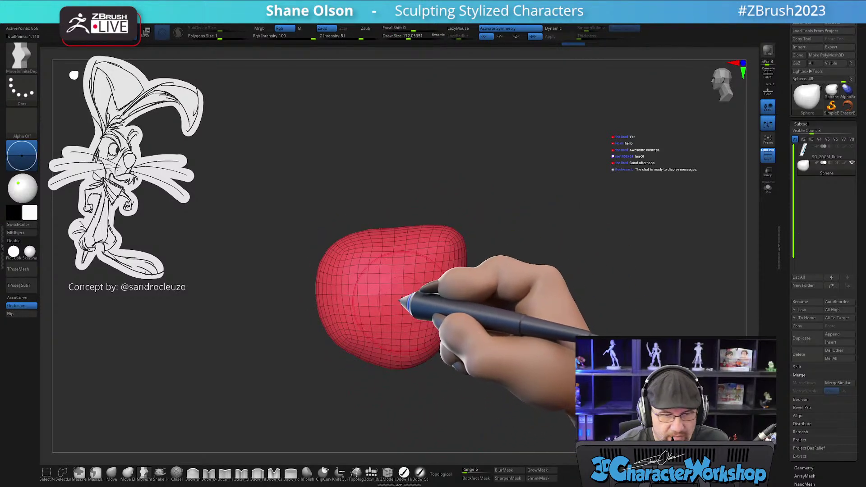
mouse_move(301, 265)
mouse_down()
mouse_move(479, 245)
mouse_move(389, 193)
mouse_move(396, 188)
mouse_move(401, 199)
mouse_move(387, 210)
mouse_up()
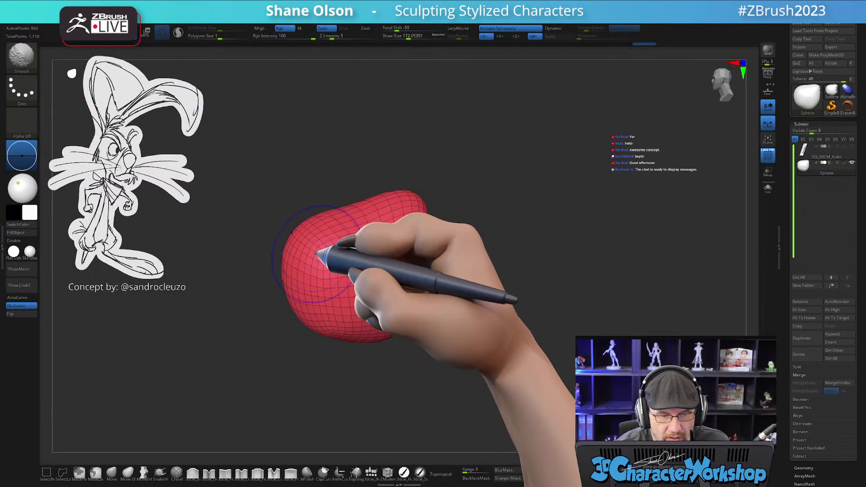
mouse_move(308, 245)
shift+mouse_down()
mouse_move(331, 217)
mouse_move(305, 284)
mouse_move(316, 267)
shift+mouse_up()
right_drag(318, 262, 321, 330)
drag(307, 284, 301, 286)
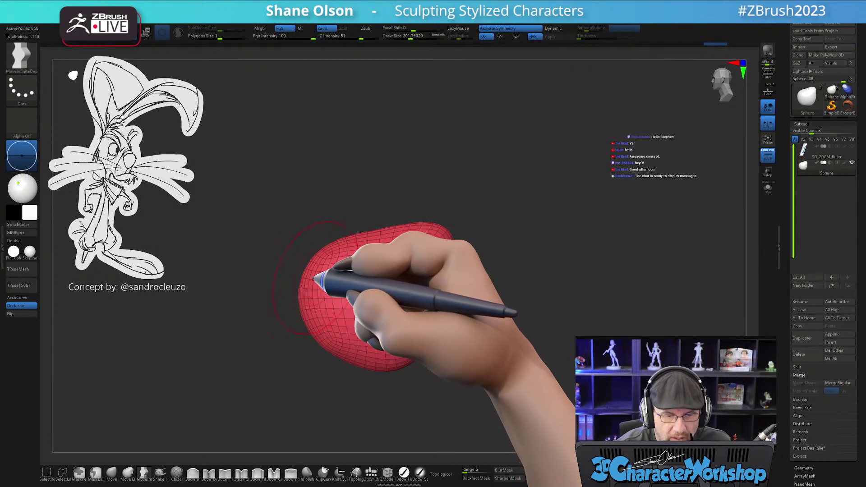
mouse_move(332, 244)
mouse_down()
mouse_move(423, 234)
mouse_move(416, 244)
mouse_up()
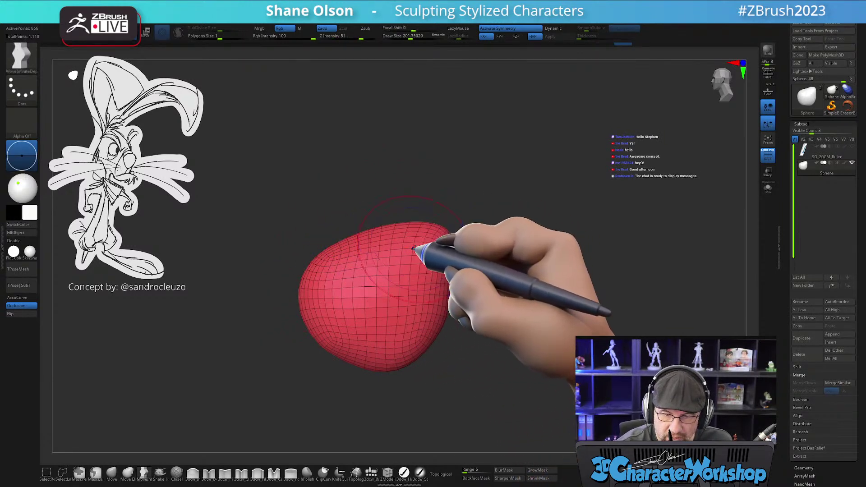
alt+drag(509, 311, 498, 326)
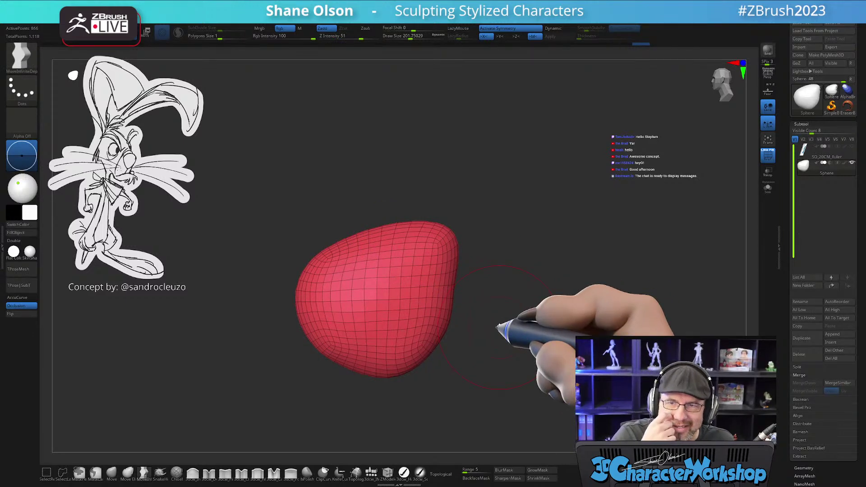
- Smooth the forehead slope and the upper front of the head
key(shift)
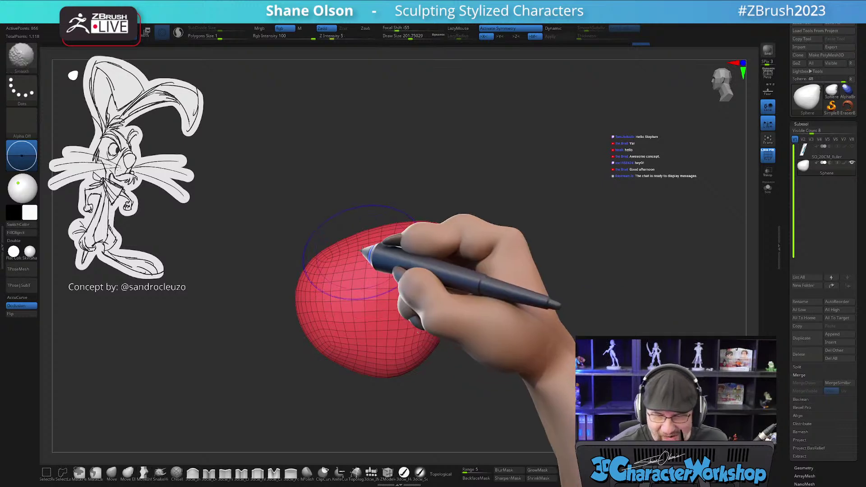
alt+right_drag(363, 290, 283, 281)
mouse_move(283, 281)
right_down()
mouse_move(410, 290)
mouse_move(379, 299)
mouse_move(354, 272)
mouse_move(369, 289)
right_up()
key(shift)
right_drag(358, 252, 346, 262)
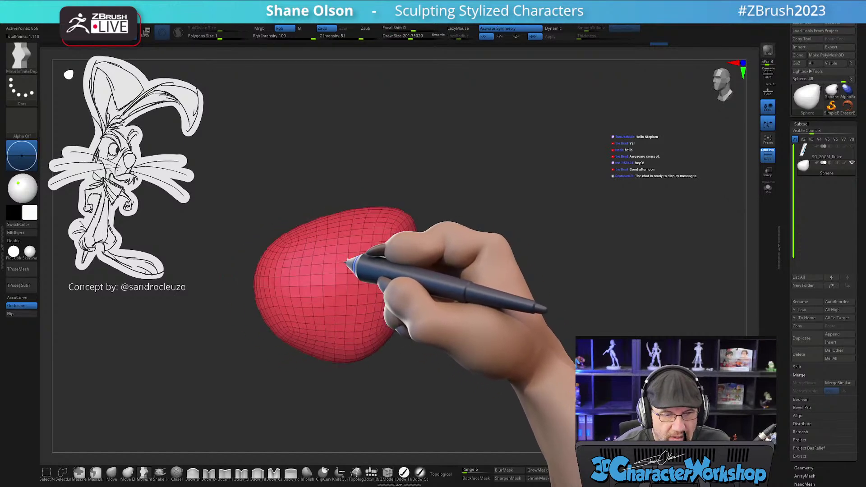
- Push the sides of the head inward above the cheeks, reducing the draw size to about 132
right_drag(366, 305, 389, 292)
alt+right_drag(361, 258, 384, 271)
key(s)
drag(379, 271, 369, 269)
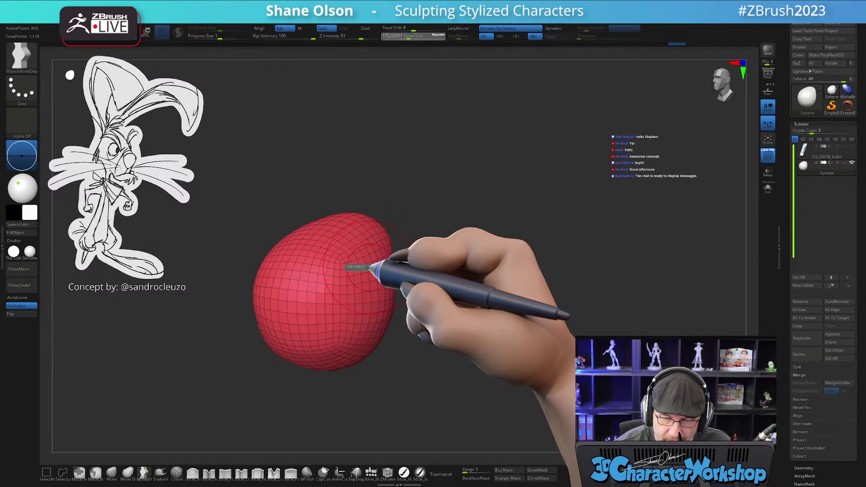
drag(365, 266, 362, 265)
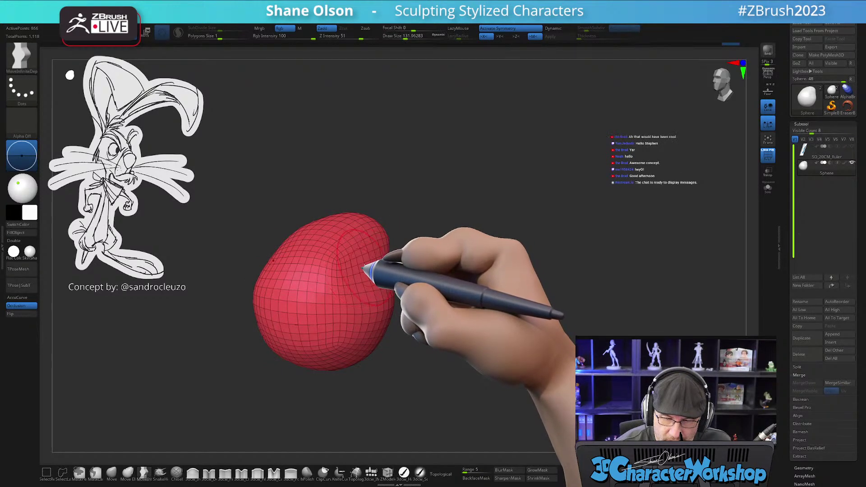
- Deepen the pinch between the cranium and the cheeks to give the head an hourglass shape
alt+right_drag(375, 259, 380, 249)
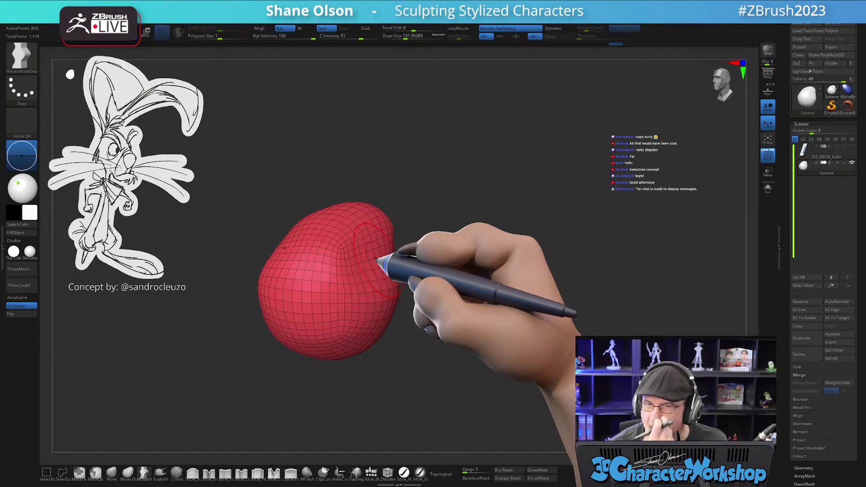
drag(411, 258, 382, 283)
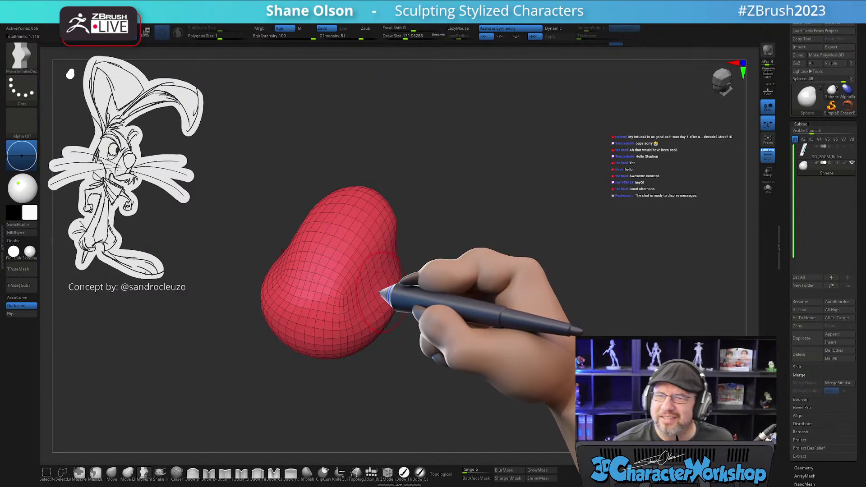
drag(383, 283, 376, 273)
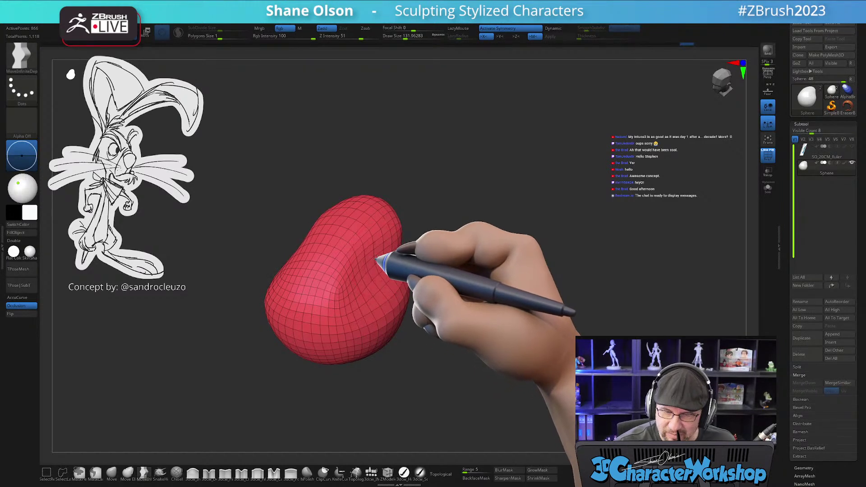
mouse_move(373, 284)
mouse_down()
mouse_move(383, 301)
mouse_move(377, 280)
mouse_up()
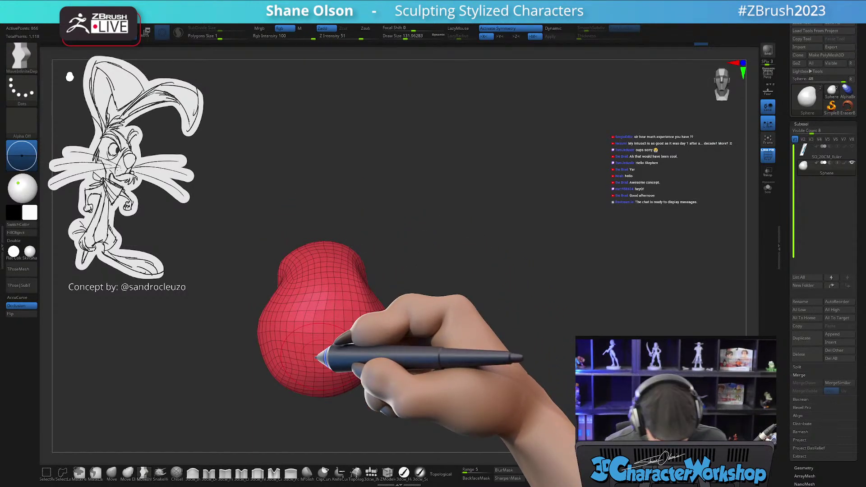
- Show the floor grid in front view and switch to the Move brush with a draw size of about 187
mouse_move(392, 362)
mouse_down()
mouse_move(464, 236)
mouse_move(475, 256)
mouse_move(441, 261)
mouse_move(468, 270)
mouse_move(483, 257)
mouse_move(461, 243)
mouse_move(460, 271)
mouse_move(440, 249)
mouse_up()
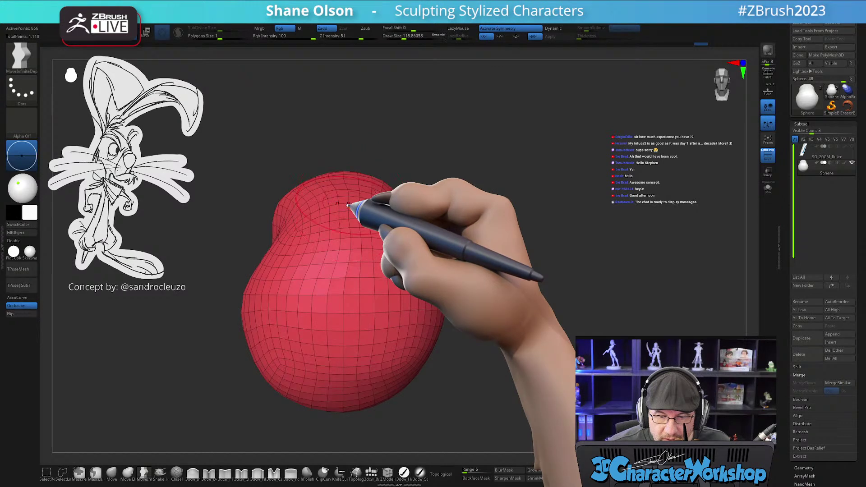
click(347, 206)
shift+drag(351, 203, 343, 243)
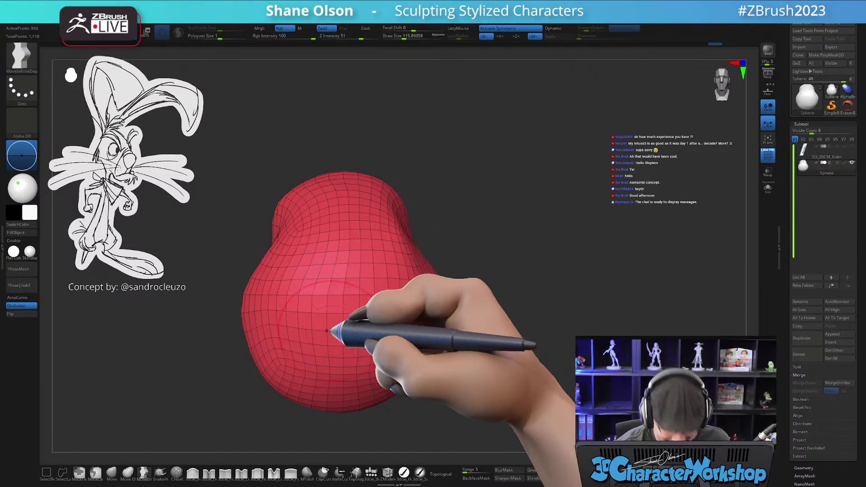
shift+drag(335, 36, 339, 36)
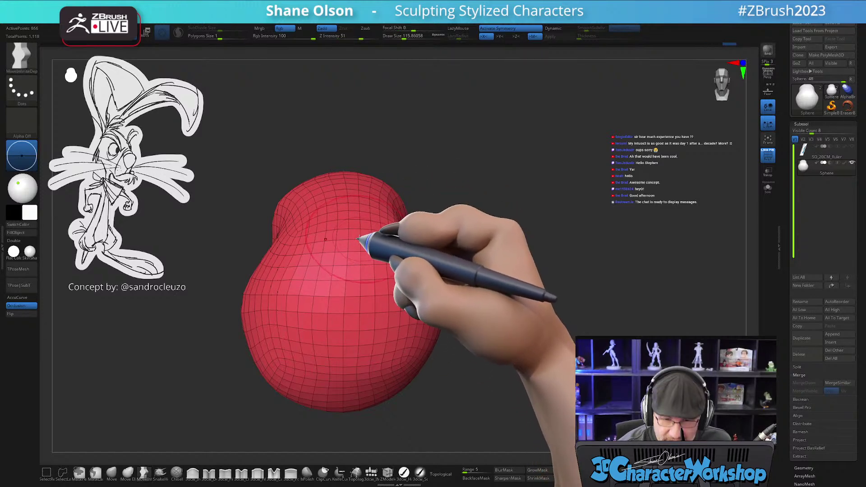
click(768, 91)
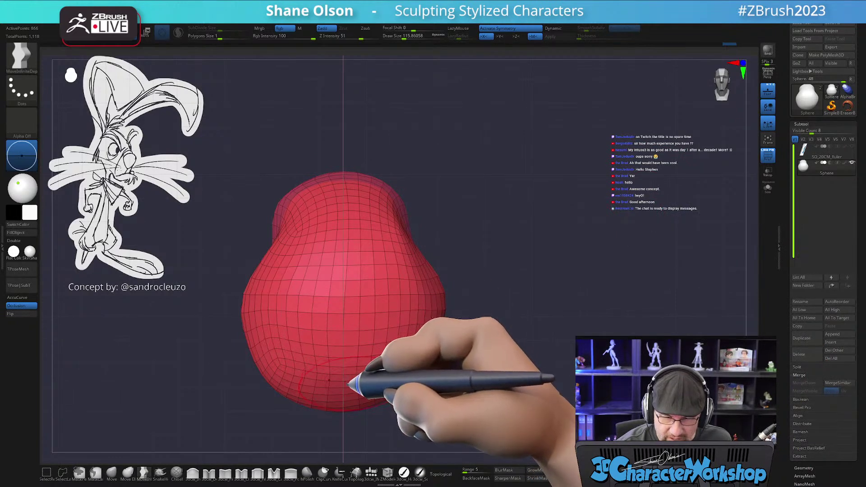
click(112, 472)
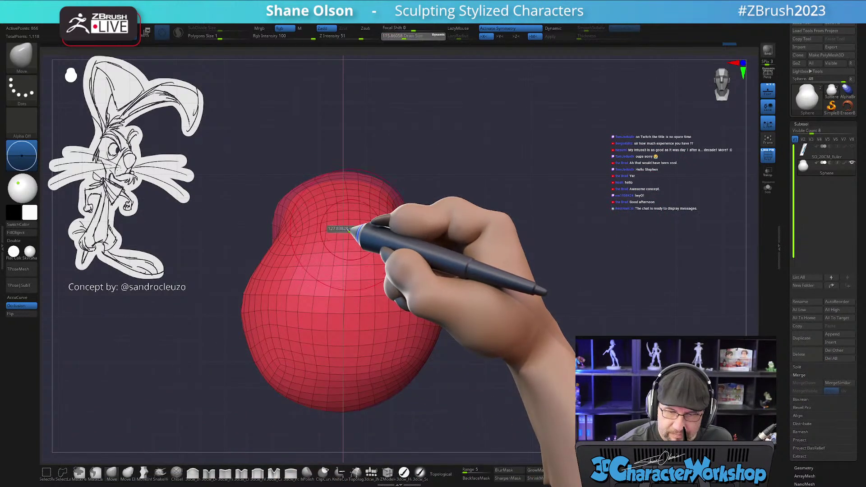
key(bracketright)
key(bracketright)
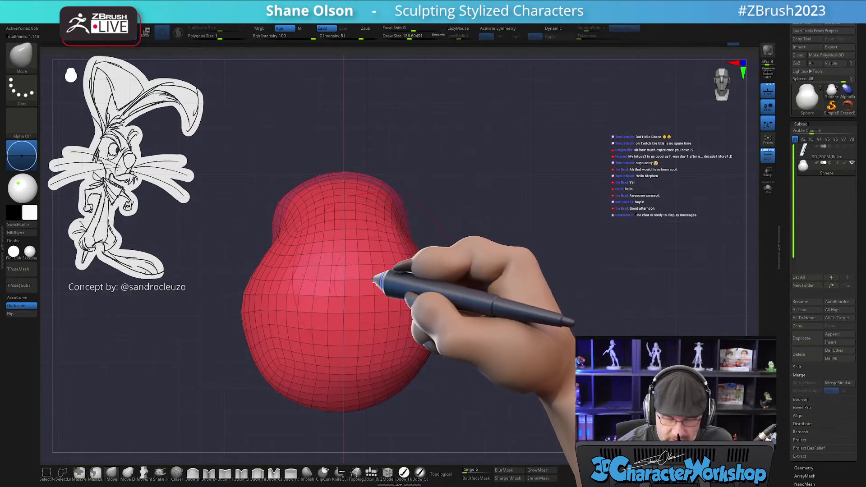
- Mirror and weld the head with local symmetry turned off, and reactivate X symmetry
click(767, 123)
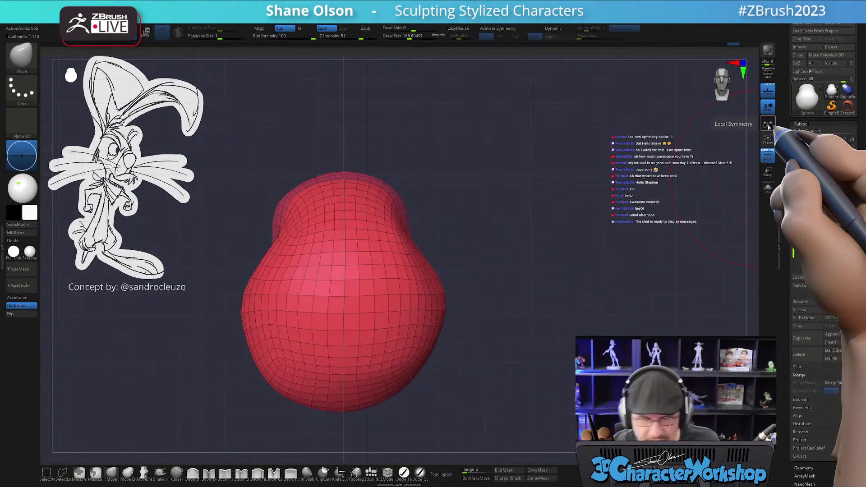
key(3)
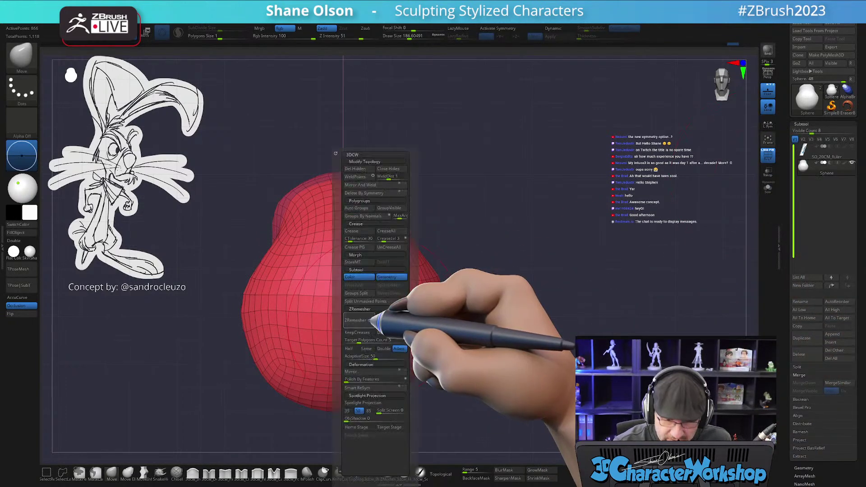
click(370, 185)
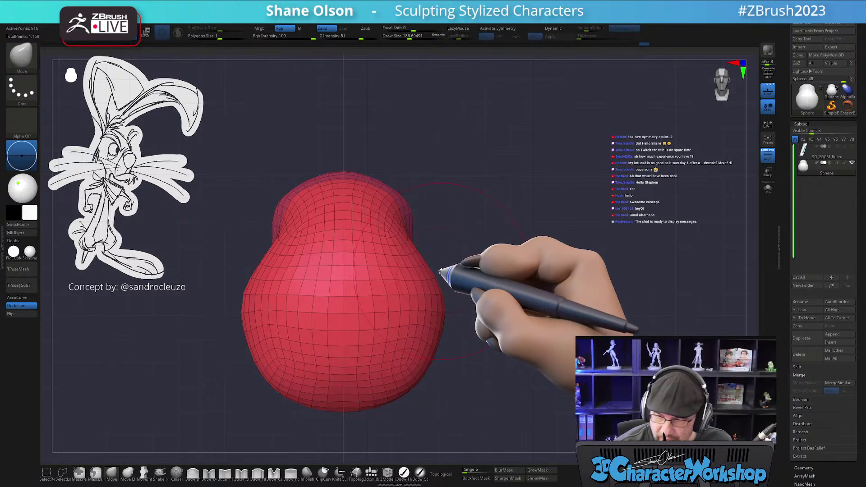
drag(448, 286, 467, 305)
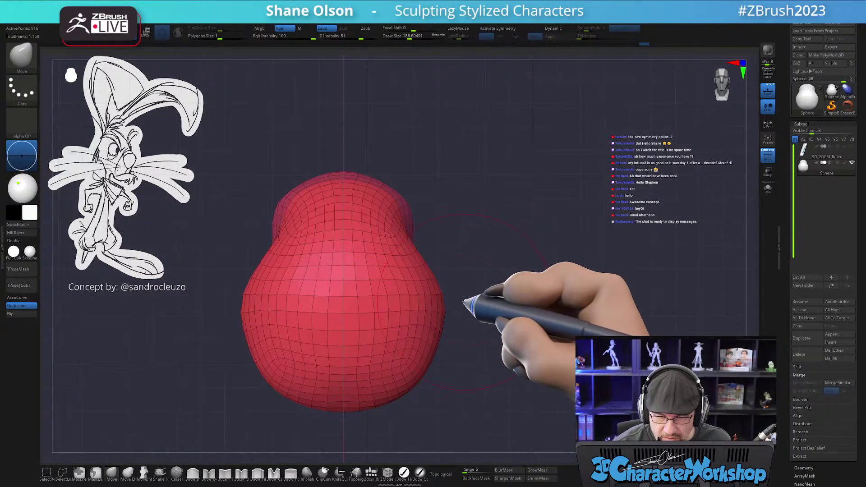
key(x)
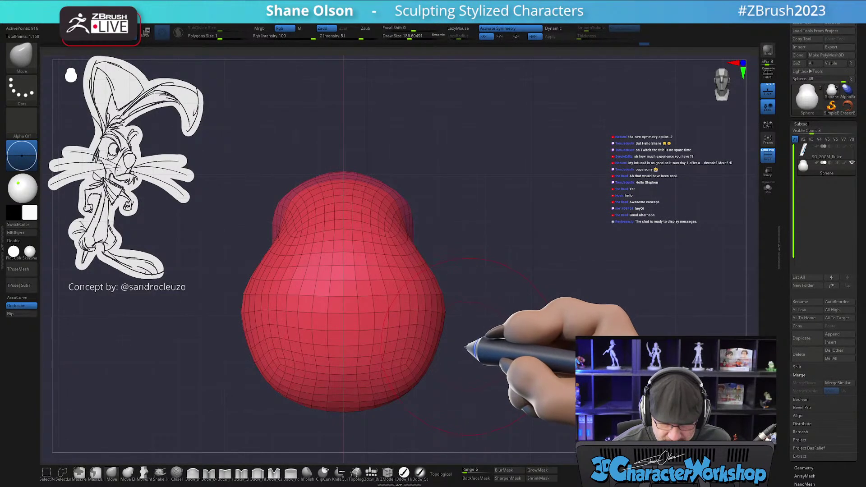
- Turn off X symmetry and undo the last Mirror And Weld on the head after checking its underside
key(shift)
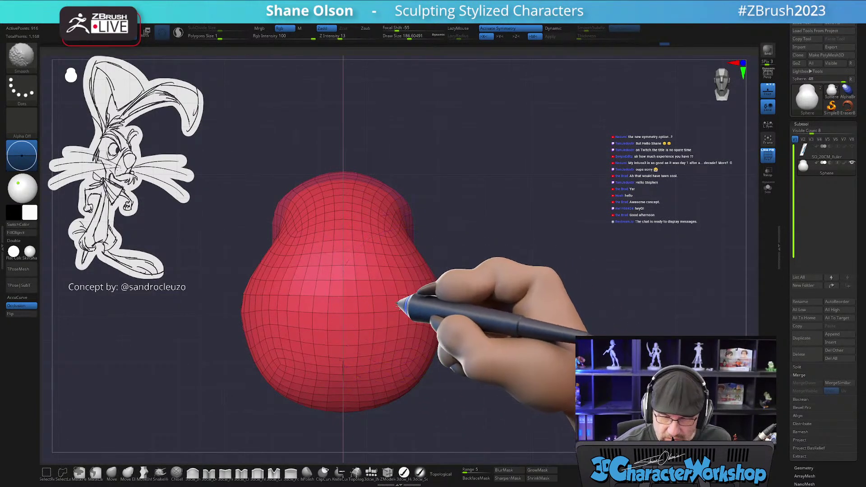
right_drag(396, 338, 384, 370)
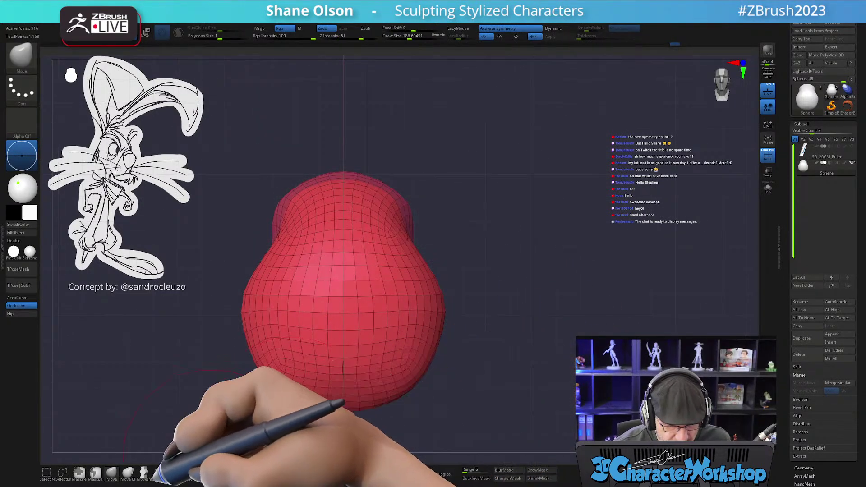
key(x)
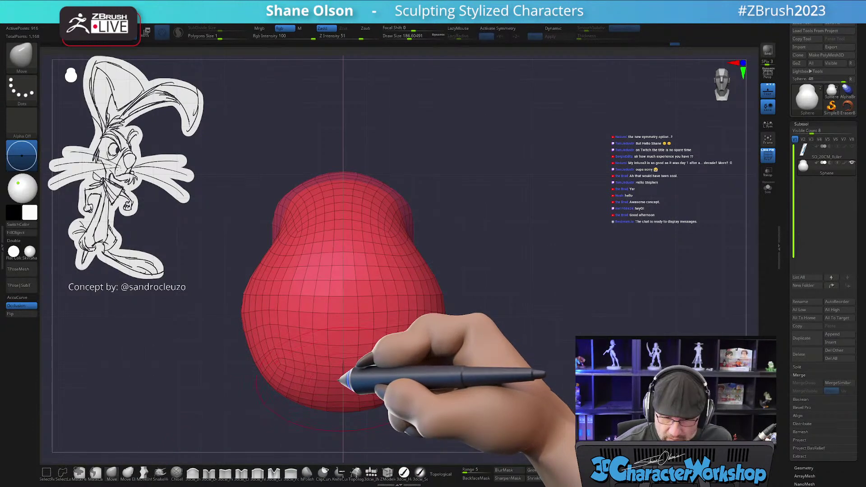
right_drag(354, 392, 358, 286)
right_drag(362, 390, 348, 261)
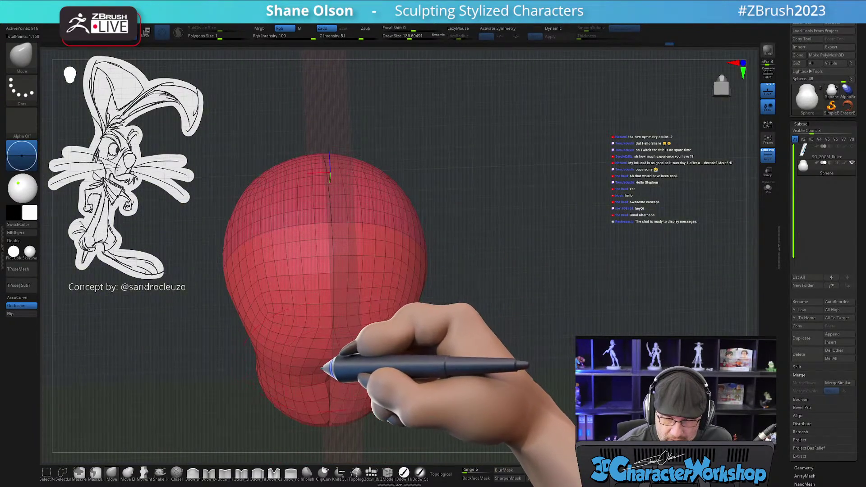
key(ctrl)
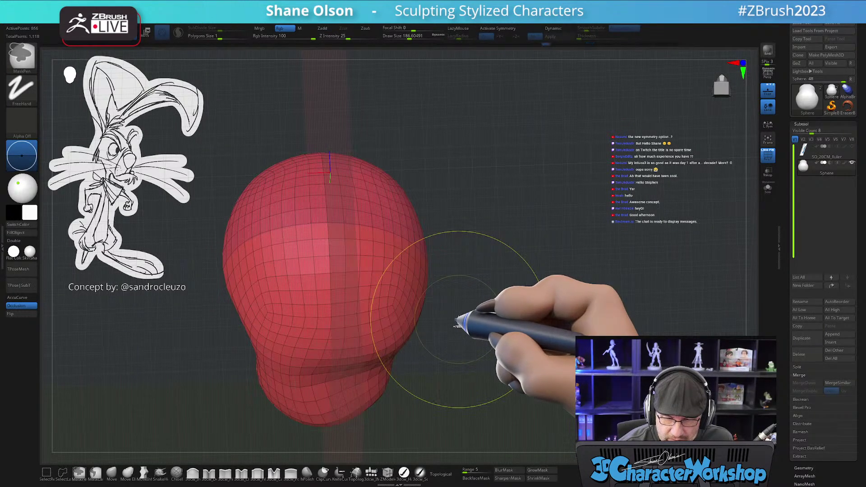
mouse_move(417, 344)
right_down()
mouse_move(399, 333)
mouse_move(397, 313)
right_up()
mouse_move(371, 375)
alt+right_down()
mouse_move(381, 319)
mouse_move(337, 332)
alt+right_up()
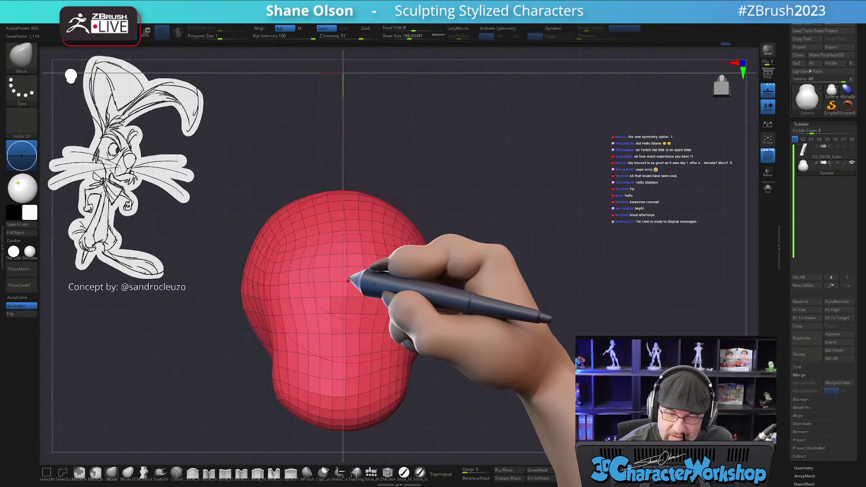
key(ctrl+z)
- Inspect the head's center line from several angles and run Mirror And Weld on the mesh again
right_drag(345, 379, 348, 411)
right_drag(364, 298, 344, 269)
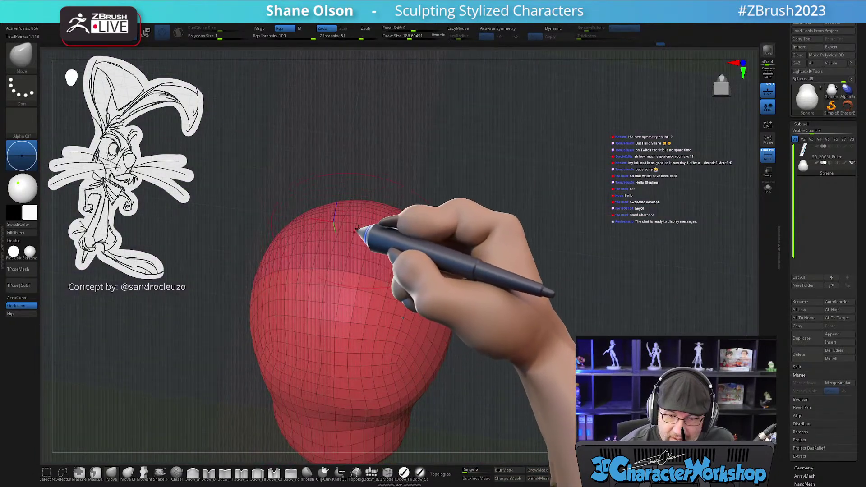
right_drag(386, 218, 373, 202)
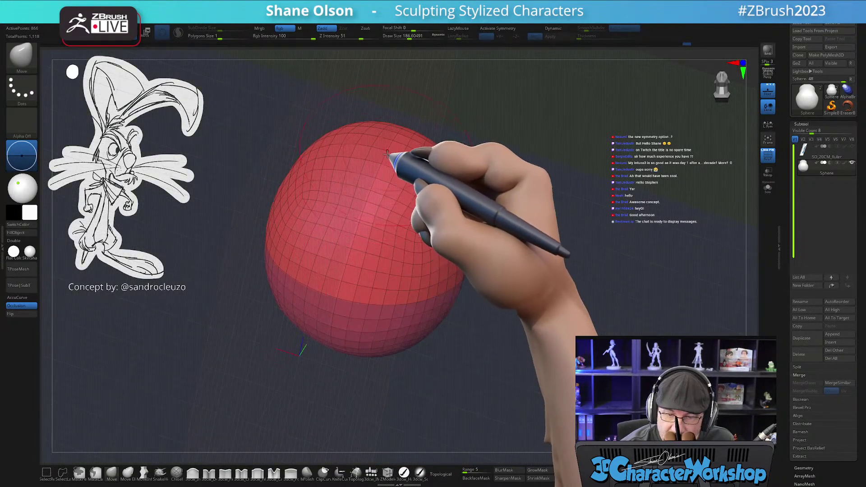
mouse_move(396, 154)
right_down()
mouse_move(377, 299)
mouse_move(381, 309)
mouse_move(392, 301)
right_up()
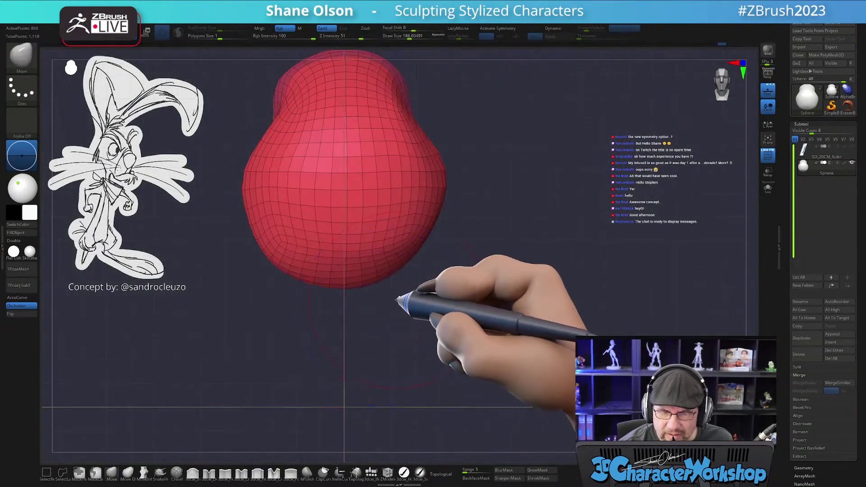
key(space)
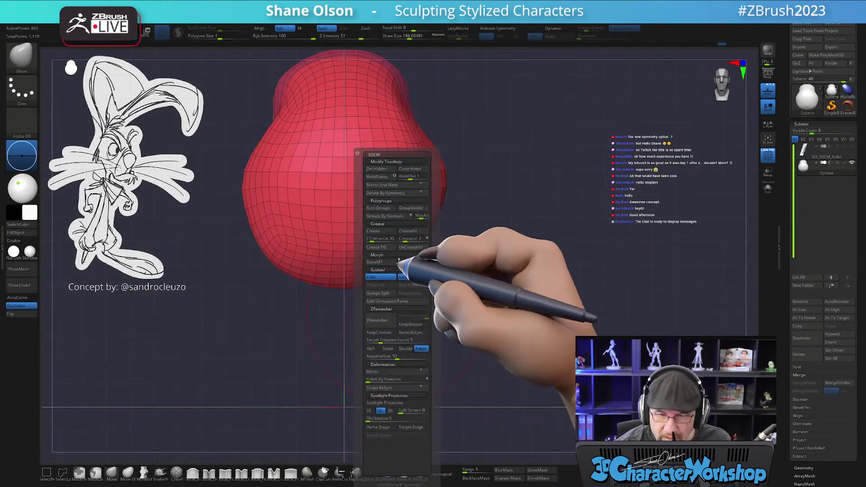
click(388, 184)
- Check the head's side profile with the Move brush active and hide the floor grid in front view
alt+right_drag(483, 281, 435, 361)
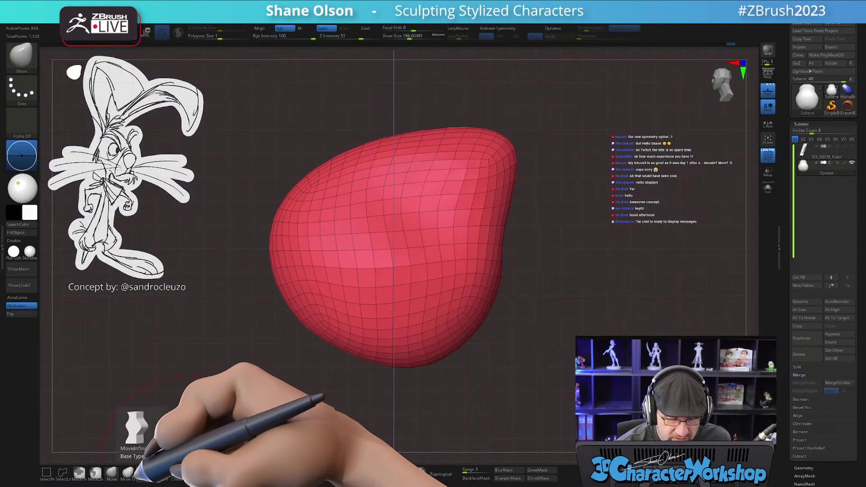
click(112, 472)
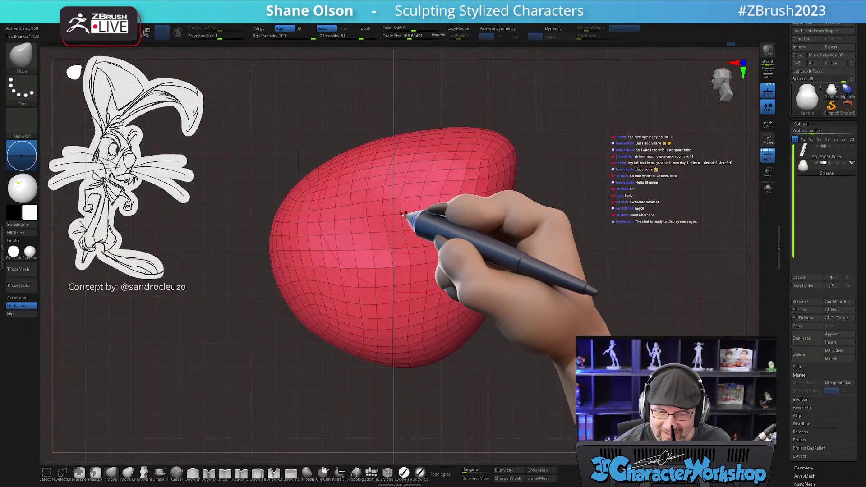
drag(406, 250, 479, 270)
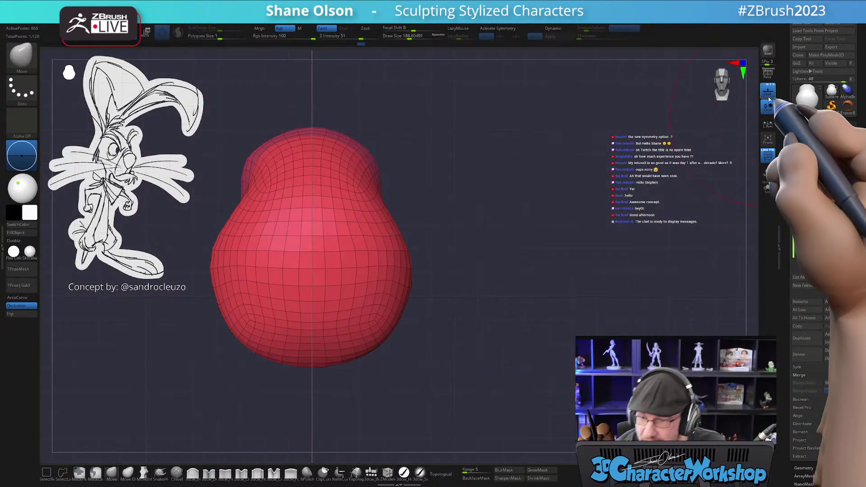
alt+drag(466, 353, 502, 280)
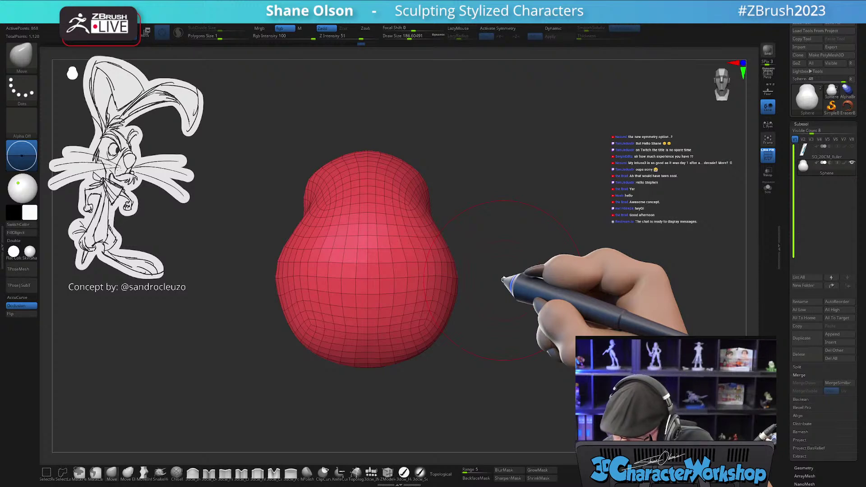
- Insert a QuadSphere-2 sphere on the center front of the face as the nose, using a draw size of about 94
alt+drag(446, 348, 455, 339)
key(bracketleft)
key(bracketleft)
key(bracketleft)
key(bracketleft)
key(bracketleft)
key(bracketleft)
key(bracketleft)
key(bracketleft)
click(370, 472)
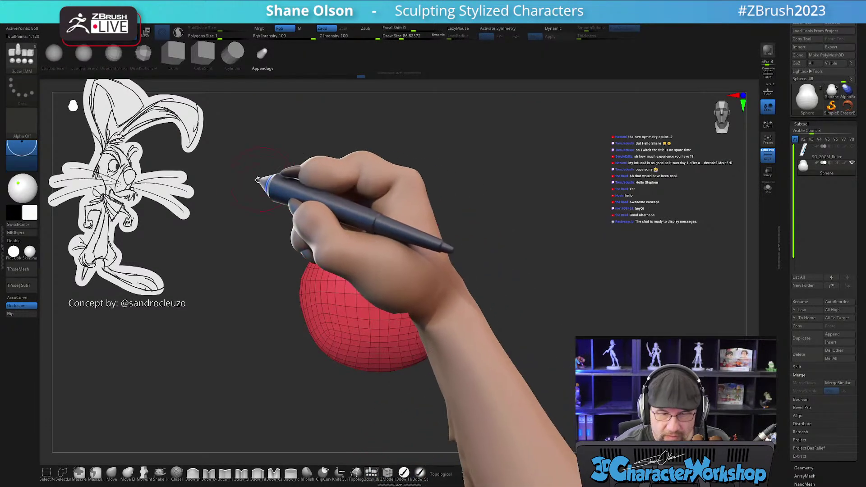
key(s)
mouse_move(395, 269)
mouse_down()
mouse_move(387, 257)
mouse_move(380, 292)
mouse_up()
key(s)
right_drag(379, 292, 469, 319)
- Move the nose sphere back in side view until it sinks partly into the front of the head
key(w)
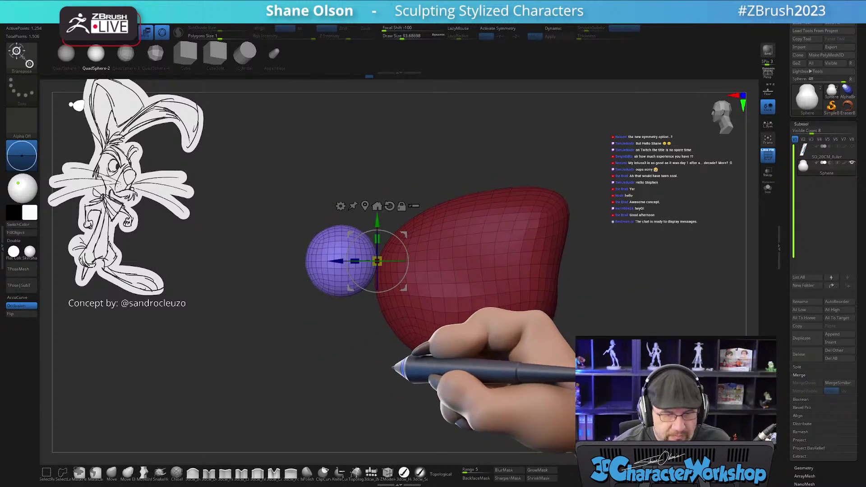
alt+right_drag(398, 349, 391, 367)
drag(400, 250, 435, 252)
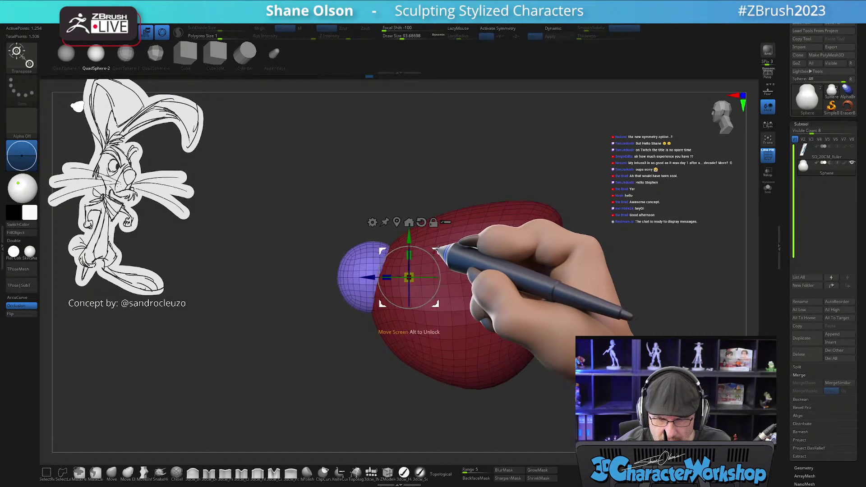
shift+right_drag(358, 350, 395, 349)
- Shape the nose into a rounded triangle tapering downward, using the Move brush with symmetry and a draw size of about 136
click(109, 474)
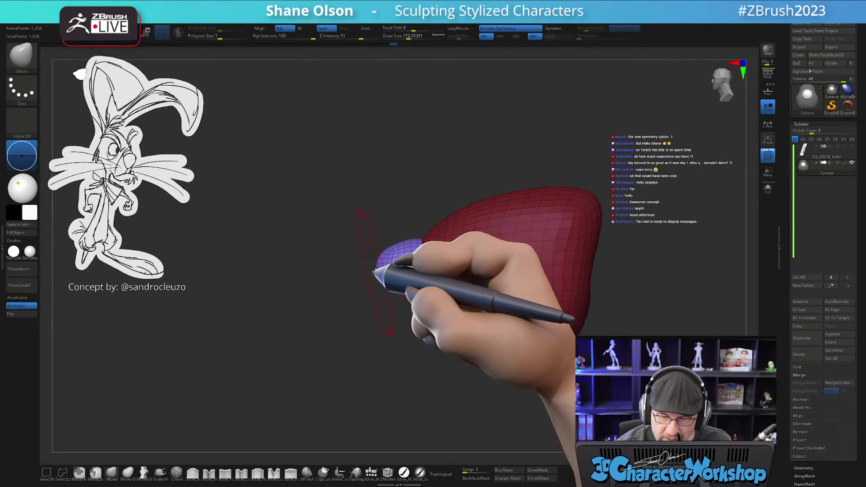
ctrl+right_drag(384, 274, 369, 268)
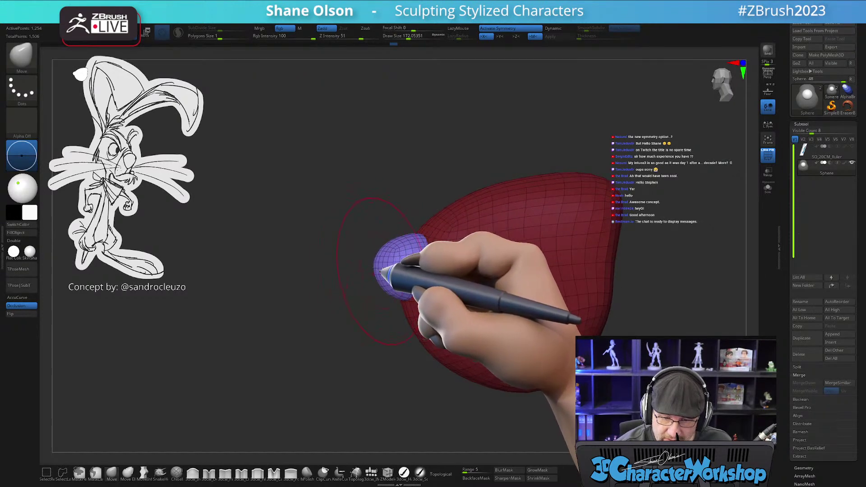
key([)
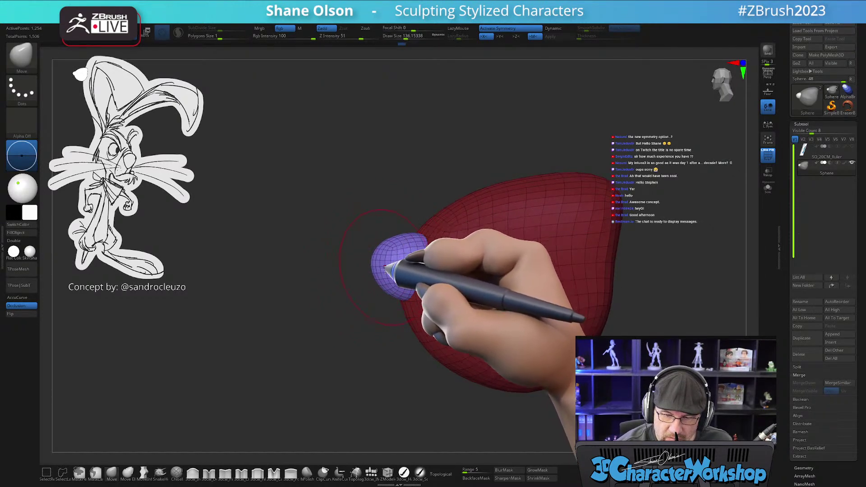
right_drag(384, 269, 423, 272)
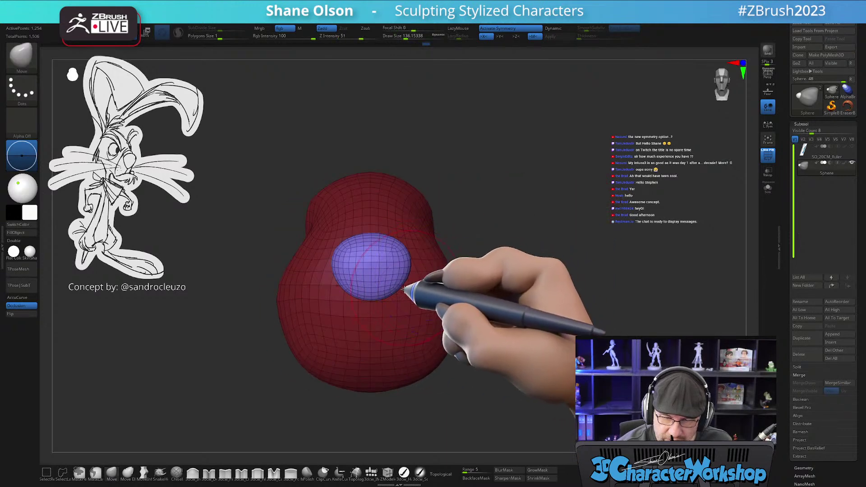
alt+right_drag(374, 308, 391, 297)
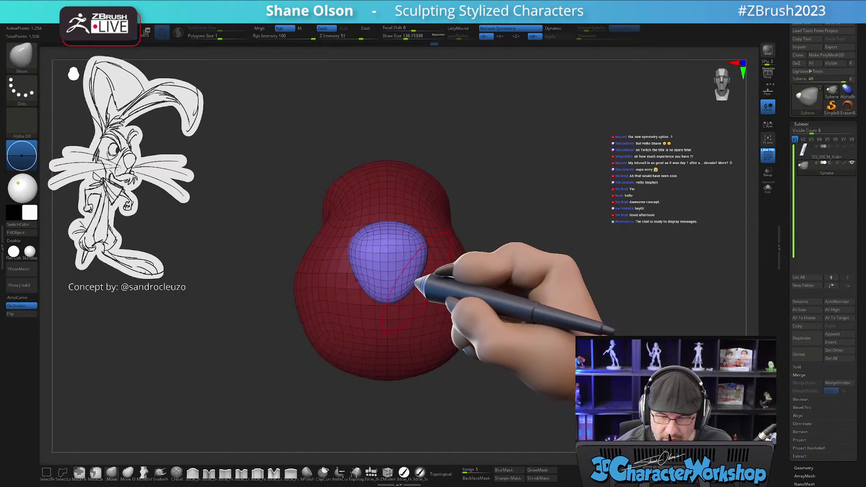
drag(399, 292, 414, 220)
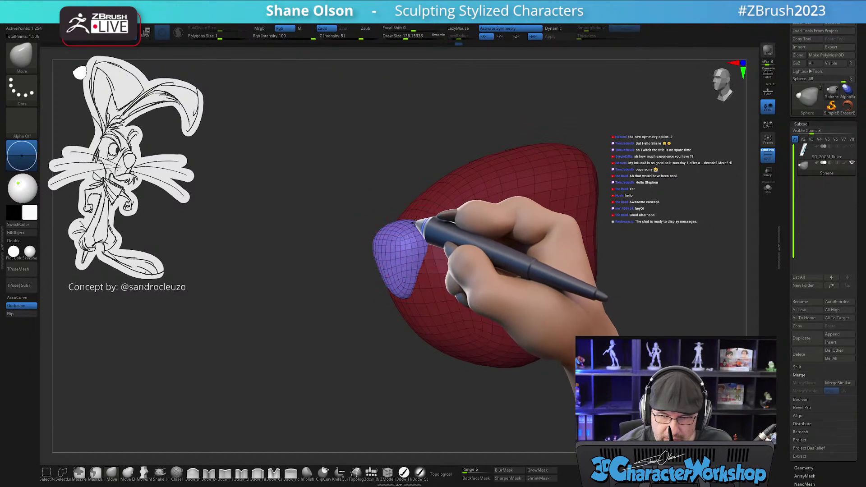
mouse_move(391, 233)
right_down()
mouse_move(489, 337)
mouse_move(490, 329)
right_up()
- Turn on Dynamic Subdiv for the mesh, always accepting auto-activation, and review the smoothed head and nose from several angles
alt+right_drag(496, 284, 475, 291)
key(d)
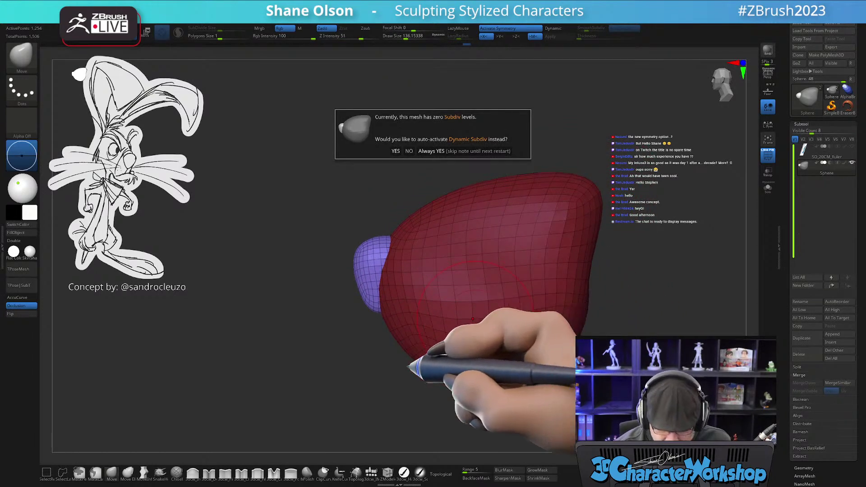
click(429, 152)
drag(400, 335, 483, 352)
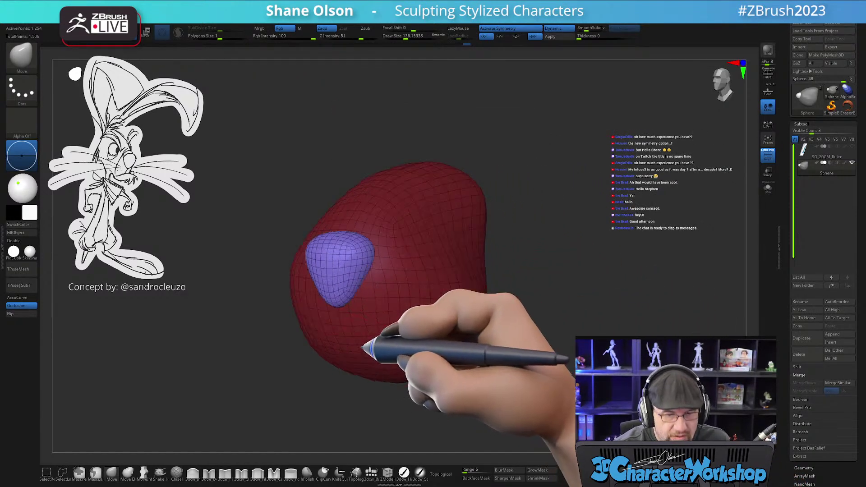
drag(367, 344, 392, 306)
mouse_move(508, 315)
mouse_down()
mouse_move(484, 316)
mouse_move(392, 361)
mouse_move(390, 386)
mouse_move(359, 361)
mouse_up()
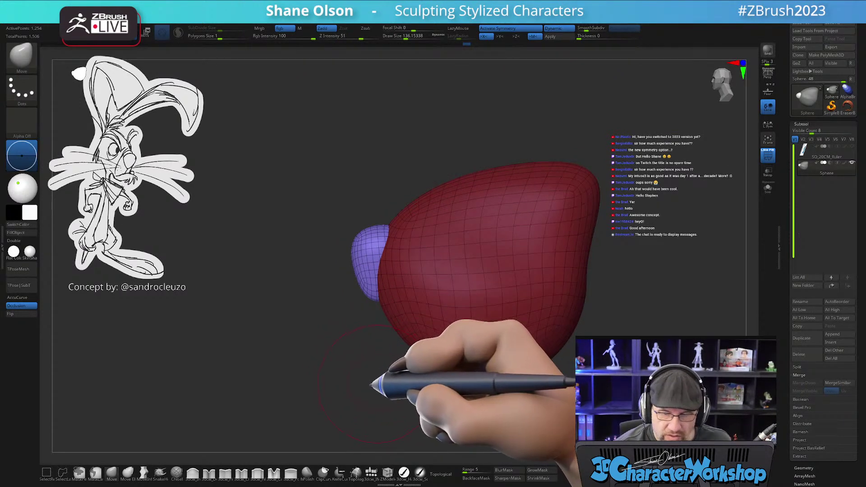
- Insert a mirrored pair of QuadSphere-2 spheres below and beside the nose as muzzle pads, with a draw size of about 108
key([)
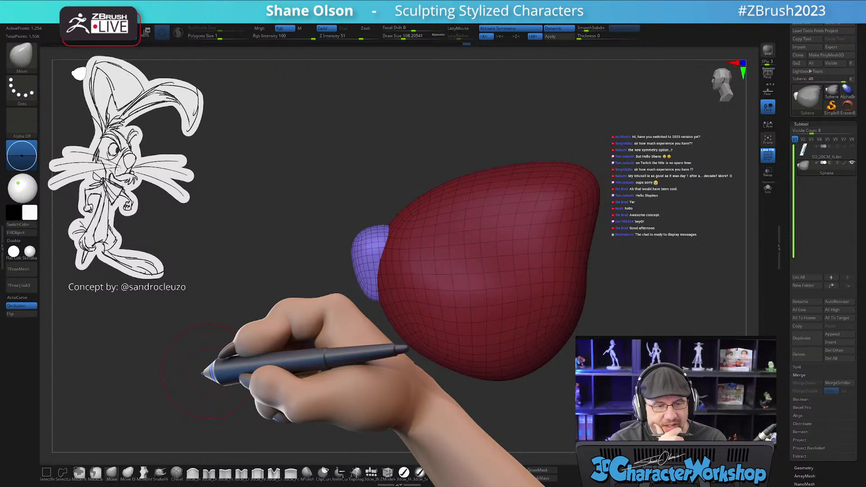
mouse_move(338, 361)
mouse_down()
mouse_move(367, 367)
mouse_move(441, 348)
mouse_move(407, 256)
mouse_move(431, 339)
mouse_move(421, 358)
mouse_up()
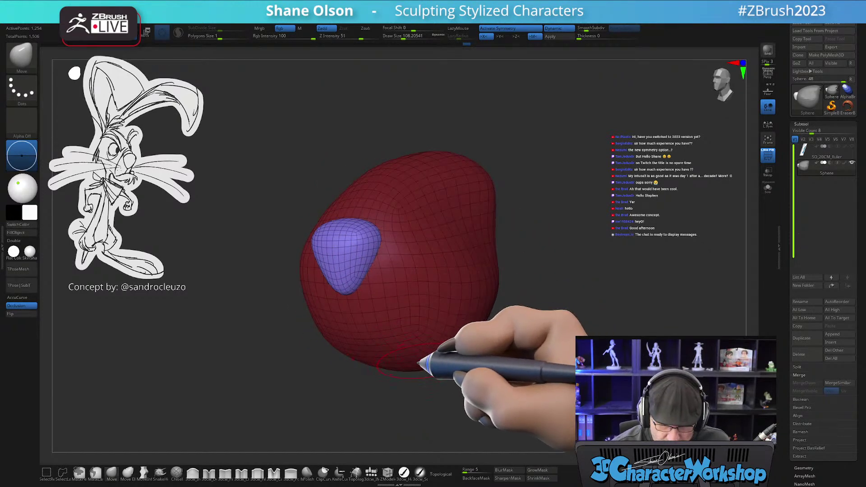
click(370, 473)
mouse_move(251, 237)
mouse_down()
mouse_move(251, 296)
mouse_move(402, 304)
mouse_move(369, 299)
mouse_move(381, 308)
mouse_move(378, 343)
mouse_up()
key(ctrl+z)
shift+drag(495, 341, 504, 331)
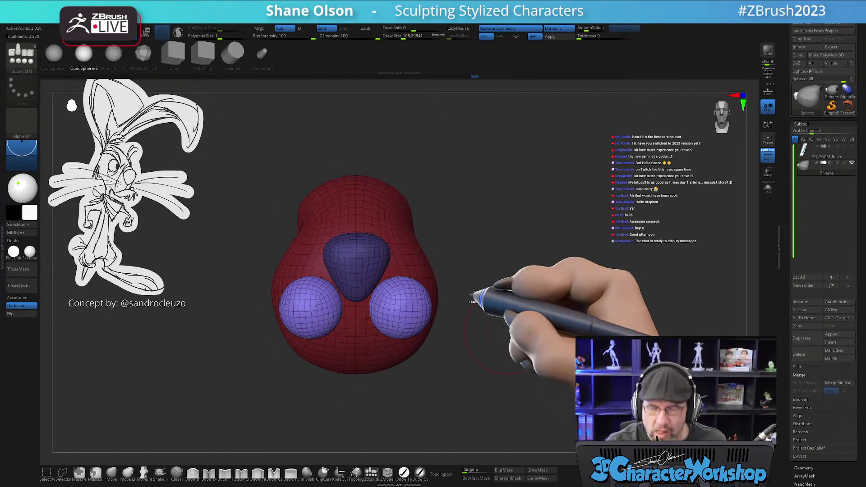
- Mask the head and nose, and align the transform gizmo to the world axes at the muzzle spheres
drag(507, 332, 437, 403)
key(w)
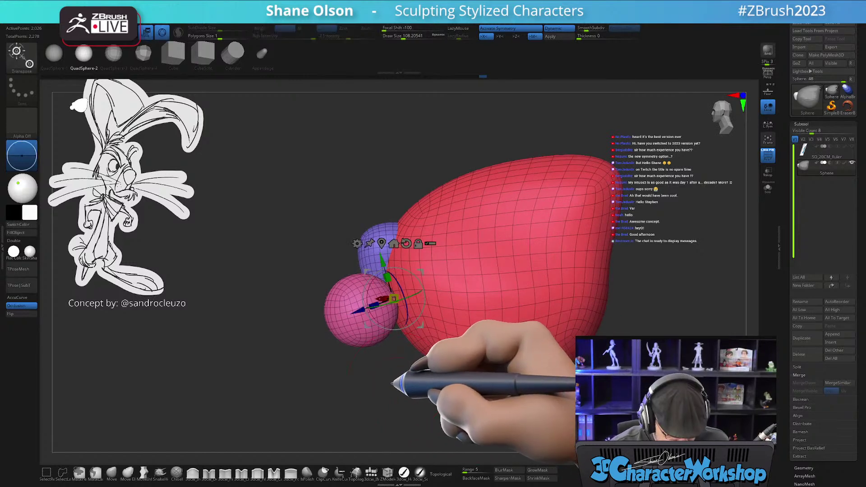
mouse_move(386, 382)
mouse_down()
mouse_move(396, 400)
mouse_move(394, 384)
mouse_up()
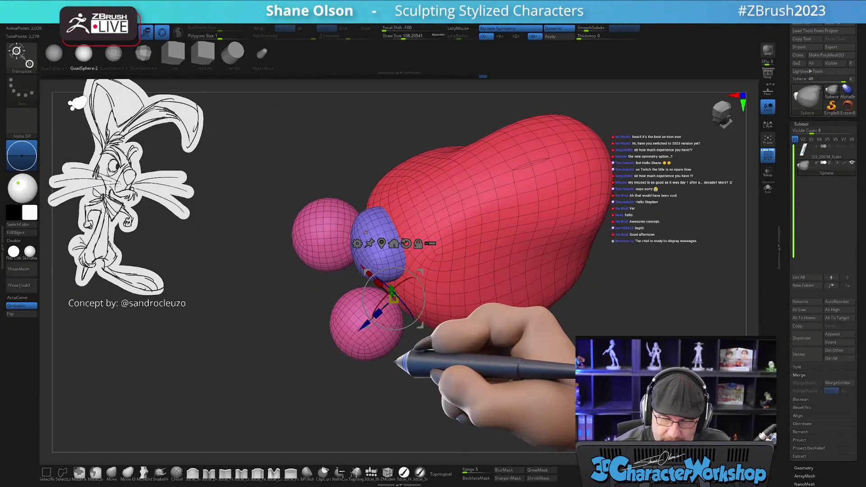
drag(378, 348, 414, 375)
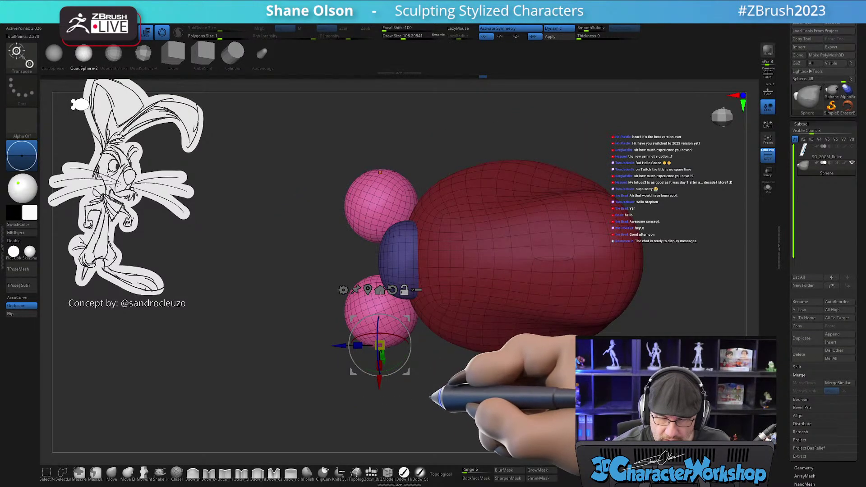
mouse_move(429, 400)
mouse_down()
mouse_move(435, 328)
mouse_move(348, 376)
mouse_up()
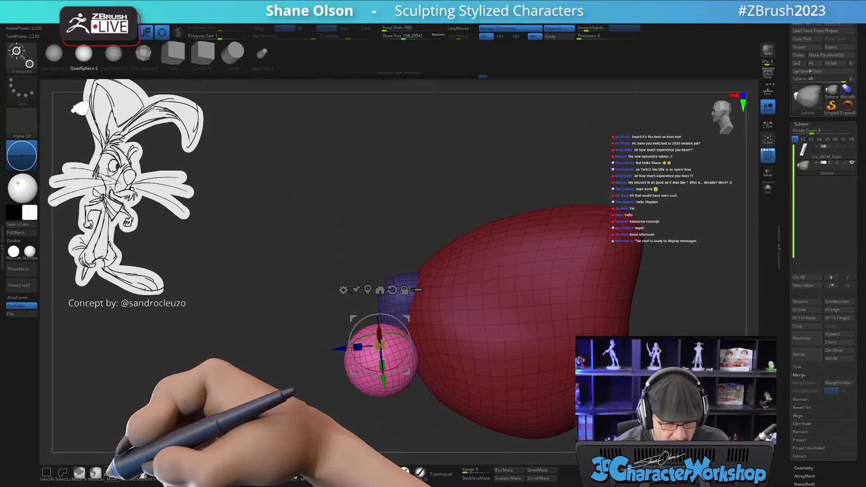
- Stretch the muzzle spheres into upright ovals on both sides of the nose, using the Move brush with a draw size of about 212
click(111, 472)
key(s)
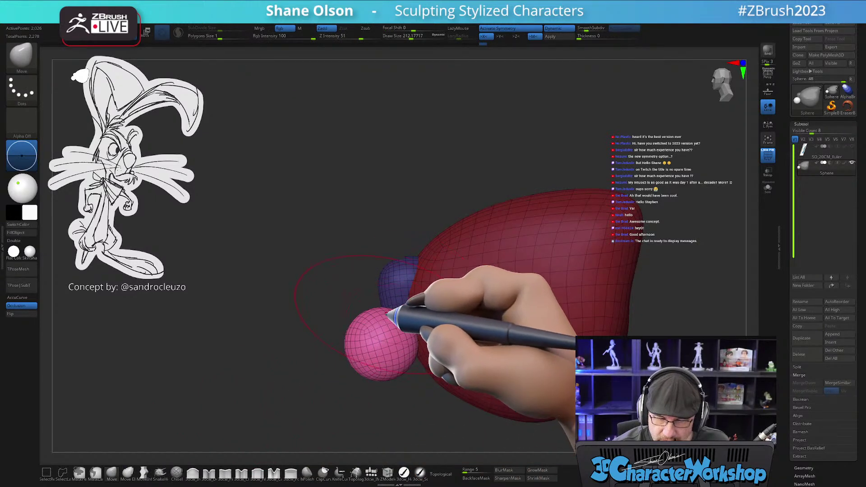
drag(400, 342, 436, 314)
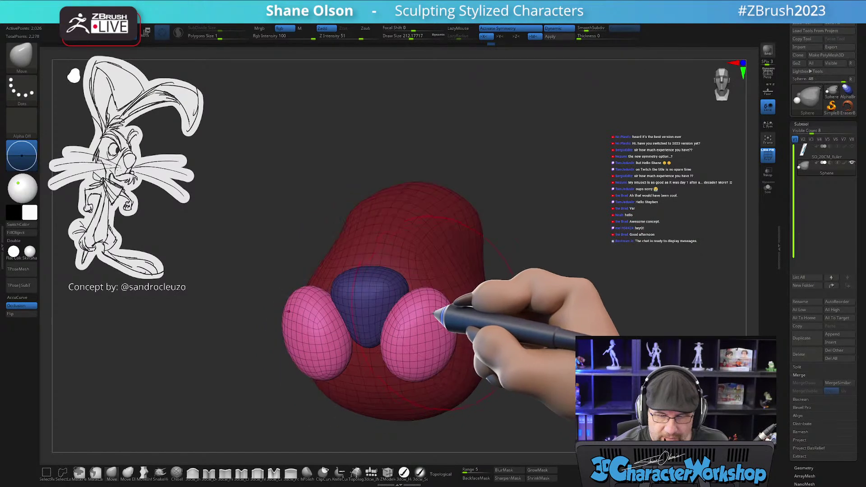
- Reshape the mirrored muzzle pads into teardrops that taper up behind the nose, using the Move brush with a draw size of about 212
right_drag(409, 296, 407, 266)
drag(408, 286, 364, 251)
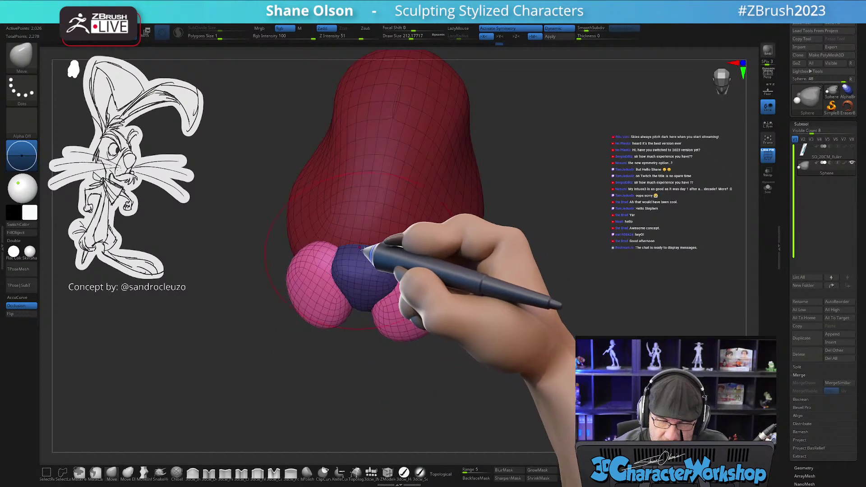
right_drag(404, 228, 418, 245)
mouse_move(419, 245)
mouse_down()
mouse_move(435, 248)
mouse_move(413, 236)
mouse_up()
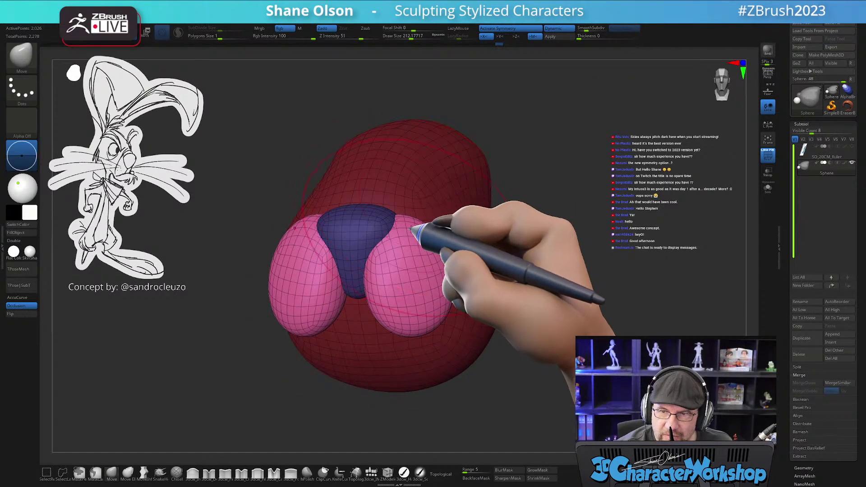
drag(406, 232, 424, 199)
mouse_move(416, 245)
mouse_down()
mouse_move(333, 225)
mouse_move(349, 257)
mouse_move(402, 276)
mouse_move(360, 255)
mouse_move(351, 308)
mouse_move(353, 296)
mouse_move(381, 309)
mouse_move(354, 313)
mouse_up()
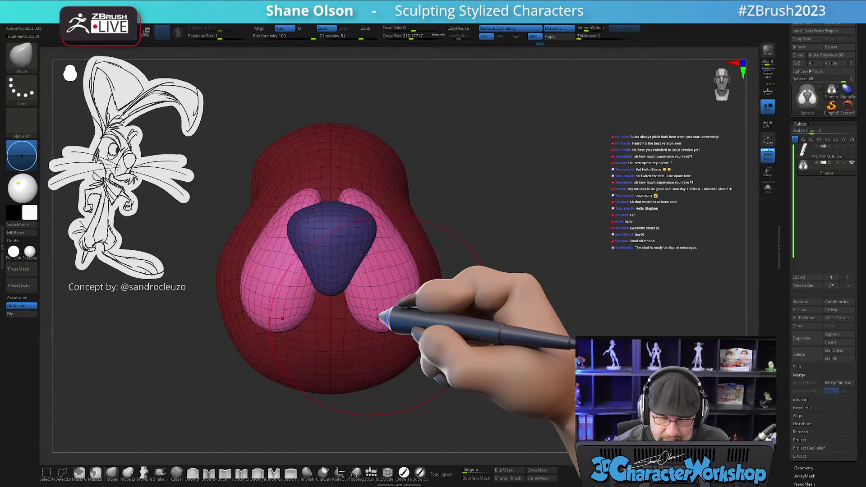
alt+right_drag(379, 314, 406, 330)
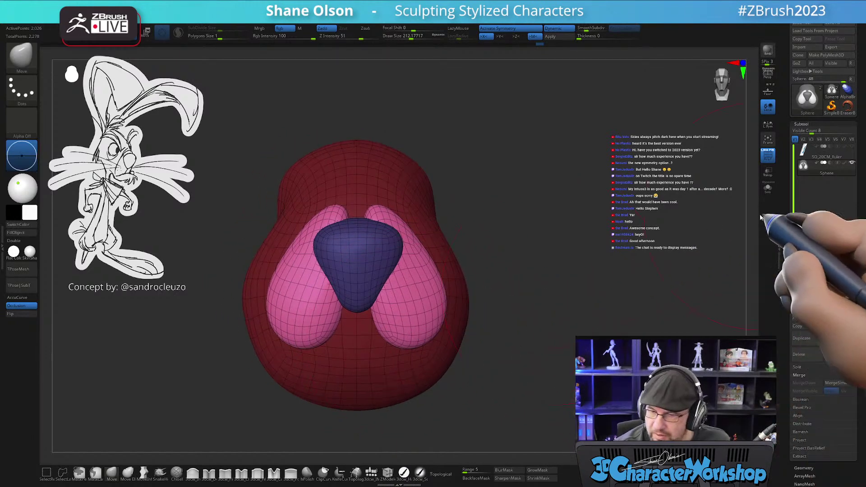
click(768, 188)
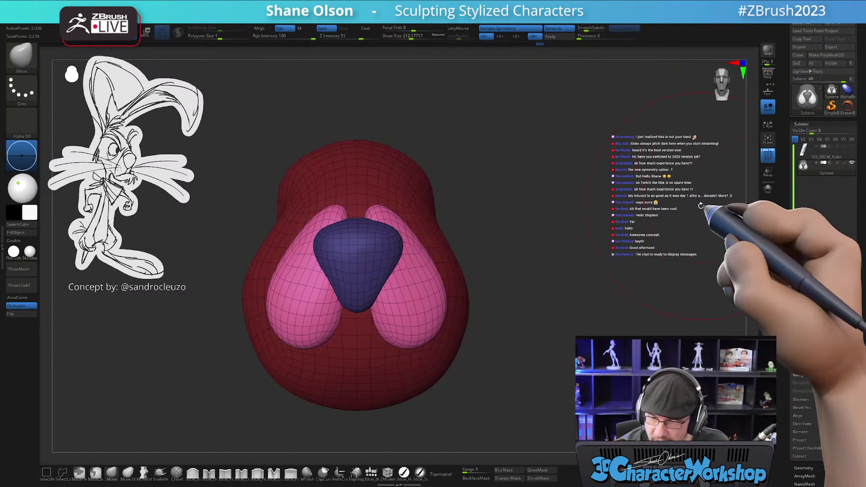
mouse_move(532, 233)
ctrl+right_down()
mouse_move(529, 252)
mouse_move(542, 247)
ctrl+right_up()
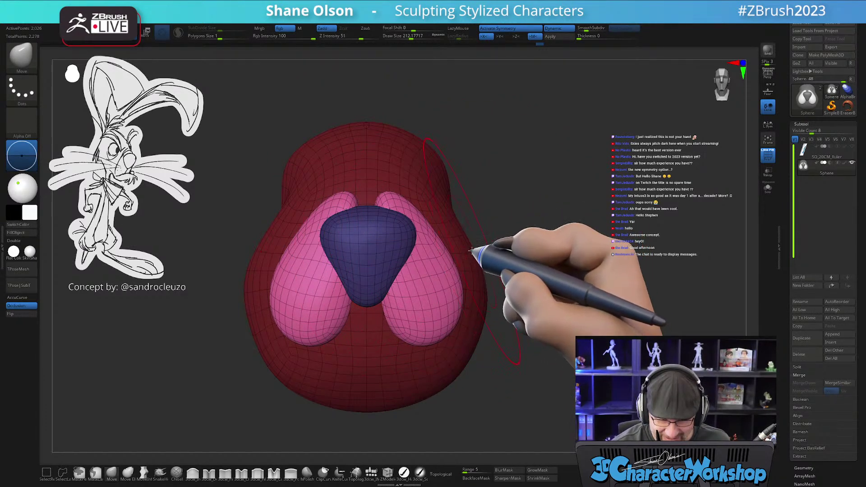
- With symmetry off, Topological on and a draw size of about 149, pull one muzzle pad's inner edge across the head's center line
key(s)
drag(420, 327, 412, 329)
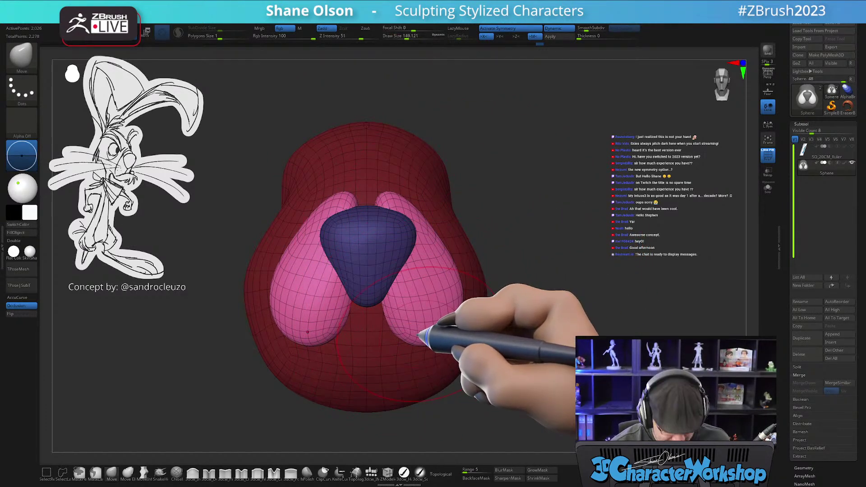
key(x)
right_drag(338, 324, 351, 326)
click(440, 473)
drag(335, 316, 356, 320)
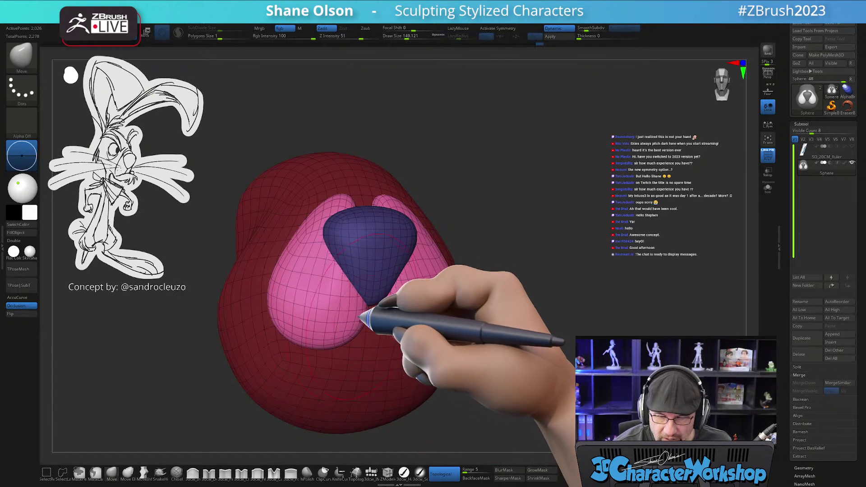
right_drag(402, 310, 395, 305)
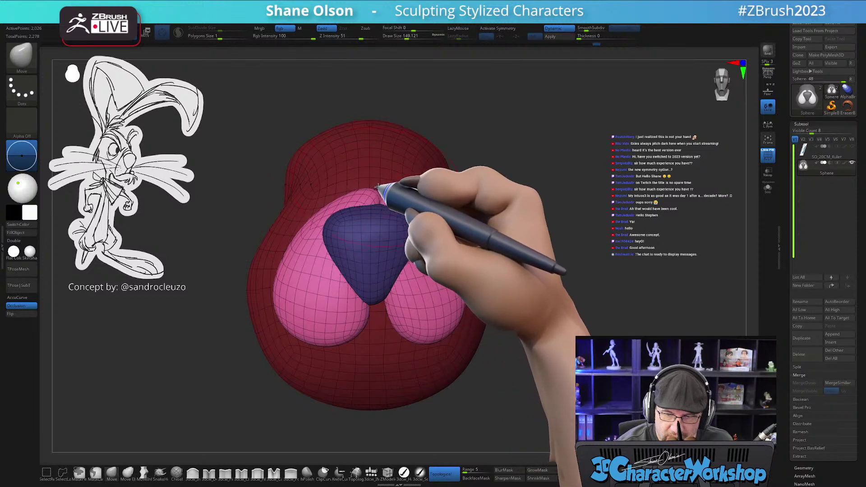
- Mirror and weld the mesh so the two muzzle pads join at the center line
key(3)
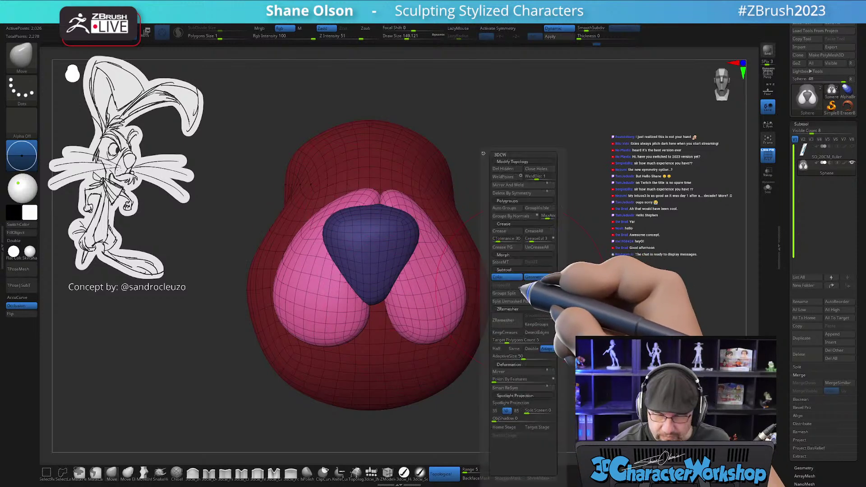
click(516, 184)
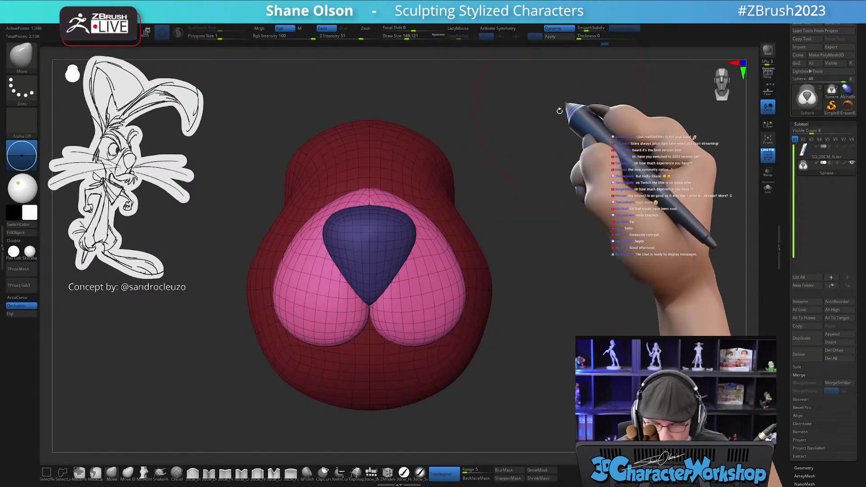
mouse_move(525, 305)
mouse_down()
mouse_move(561, 305)
mouse_move(507, 309)
mouse_move(521, 314)
mouse_move(522, 299)
mouse_up()
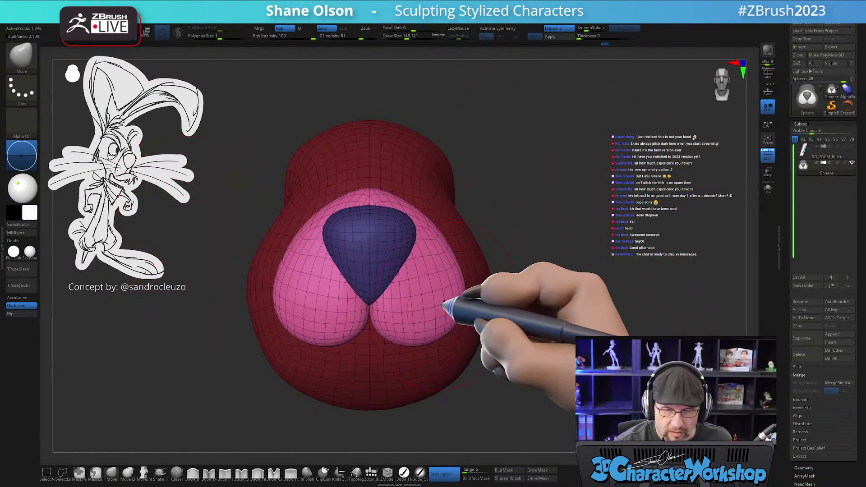
- Turn symmetry on and narrow the joined muzzle pads with the Move brush, using draw sizes of about 217 and 140
key(x)
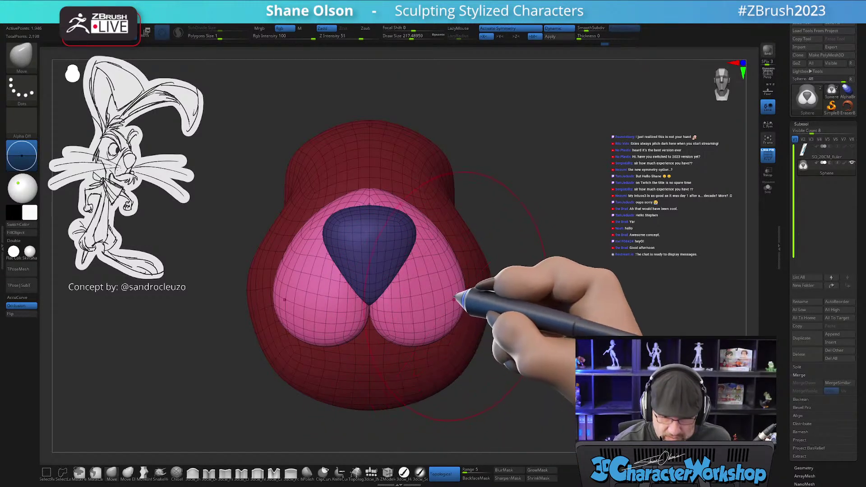
mouse_move(452, 311)
mouse_down()
mouse_move(458, 294)
mouse_move(433, 344)
mouse_move(413, 348)
mouse_up()
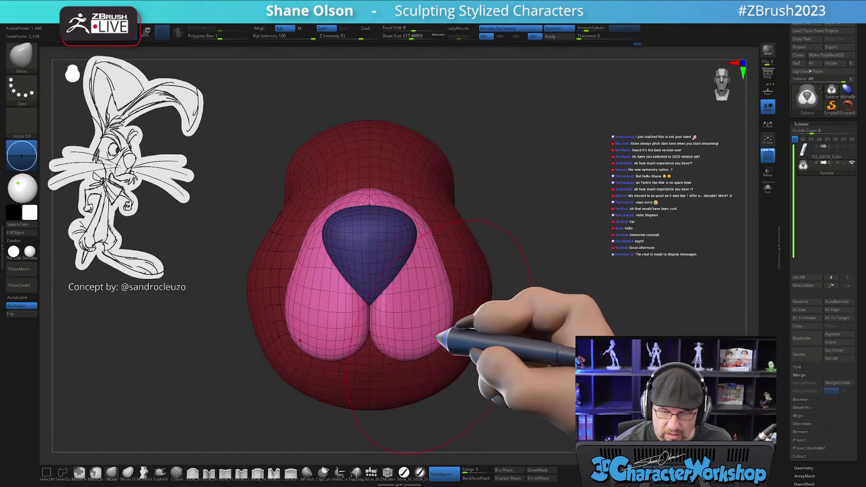
key(s)
drag(416, 361, 413, 354)
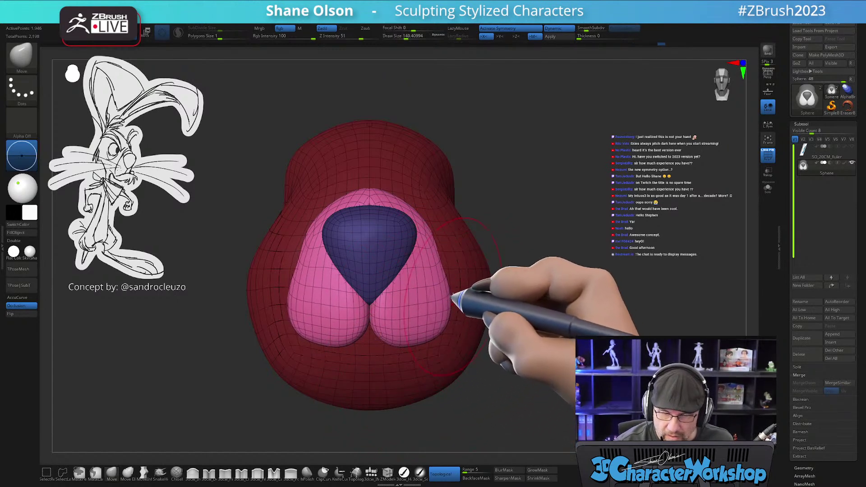
mouse_move(440, 208)
right_down()
mouse_move(426, 227)
mouse_move(423, 269)
mouse_move(448, 247)
mouse_move(429, 247)
mouse_move(409, 301)
mouse_move(421, 296)
mouse_move(429, 309)
mouse_move(414, 316)
mouse_move(429, 303)
mouse_move(508, 315)
mouse_move(481, 303)
right_up()
key(ctrl)
ctrl+click(493, 332)
key(w)
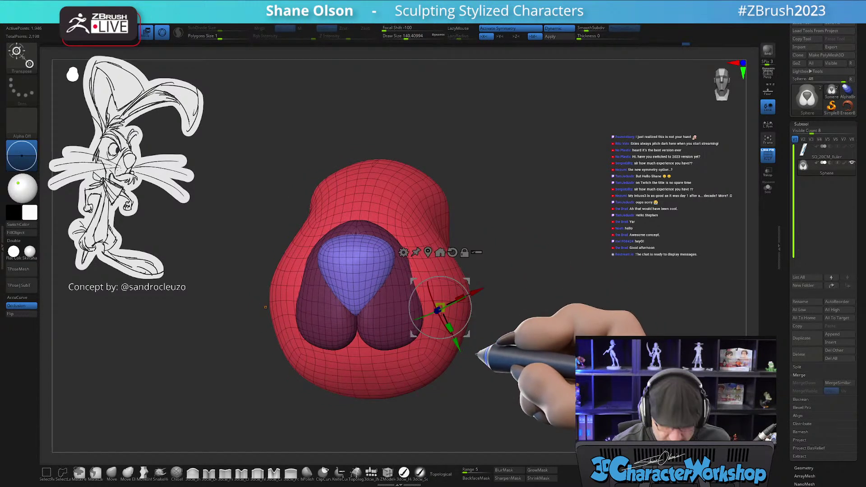
ctrl+drag(490, 356, 487, 352)
key(q)
right_drag(483, 357, 467, 354)
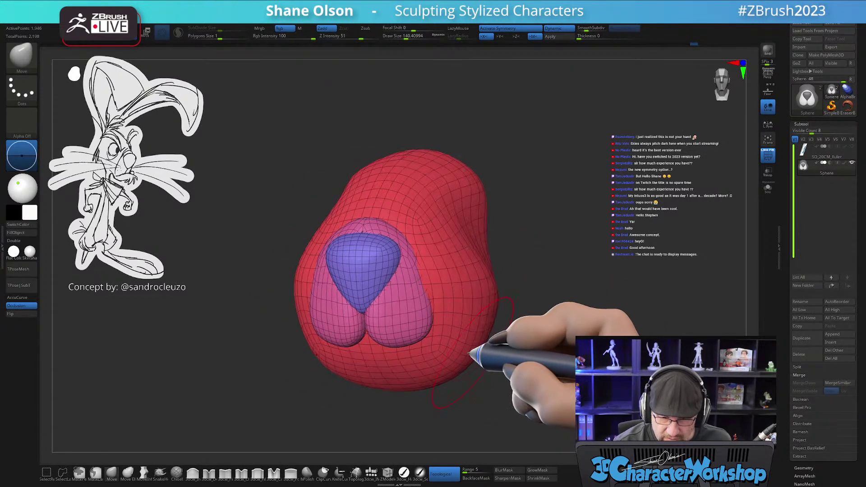
- Mask everything except the nose and split the unmasked nose into its own subtool
key(w)
ctrl+click(366, 261)
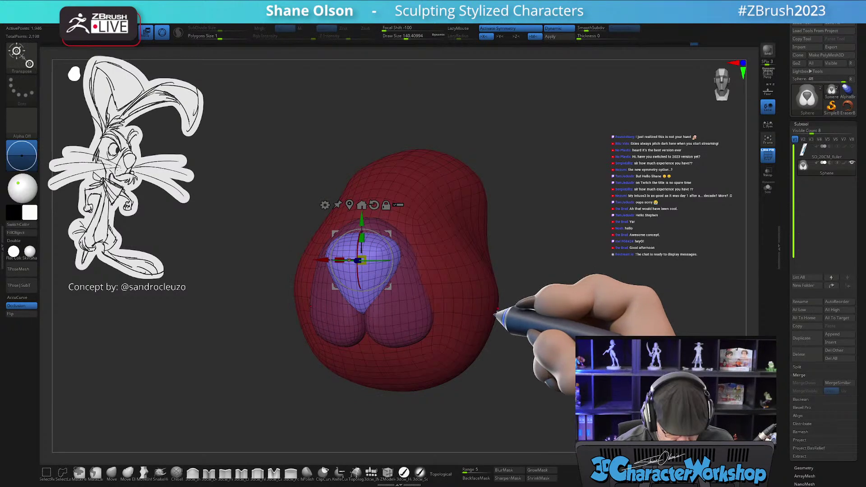
key(space)
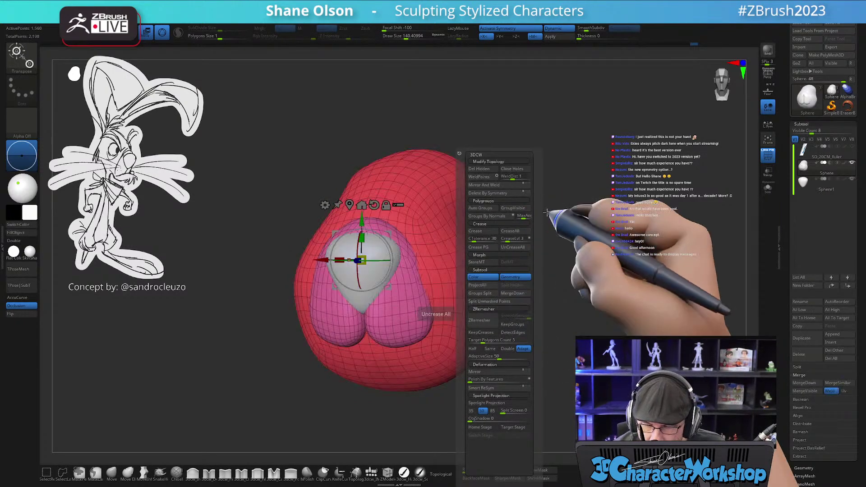
click(508, 277)
right_drag(531, 233, 490, 364)
- Narrow the sides of the head symmetrically with the Move brush at a draw size of about 250
key(q)
mouse_move(466, 297)
mouse_down()
mouse_move(475, 297)
mouse_move(442, 301)
mouse_up()
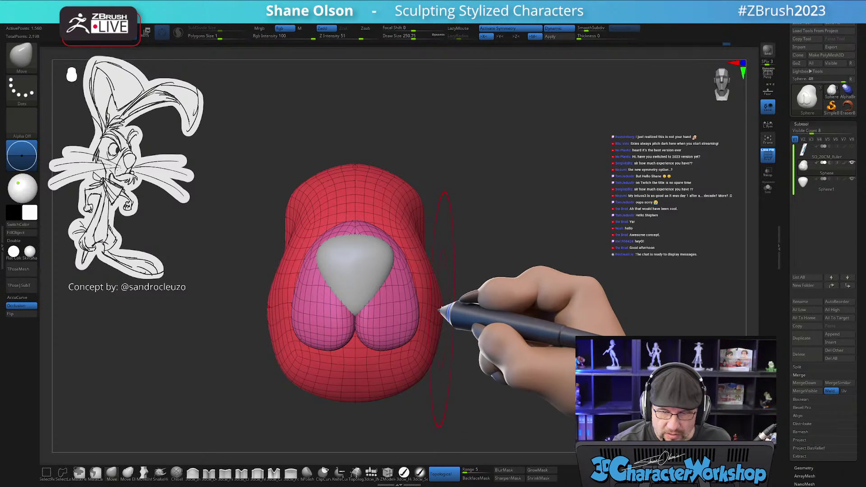
mouse_move(445, 291)
right_down()
mouse_move(464, 332)
mouse_move(451, 296)
right_up()
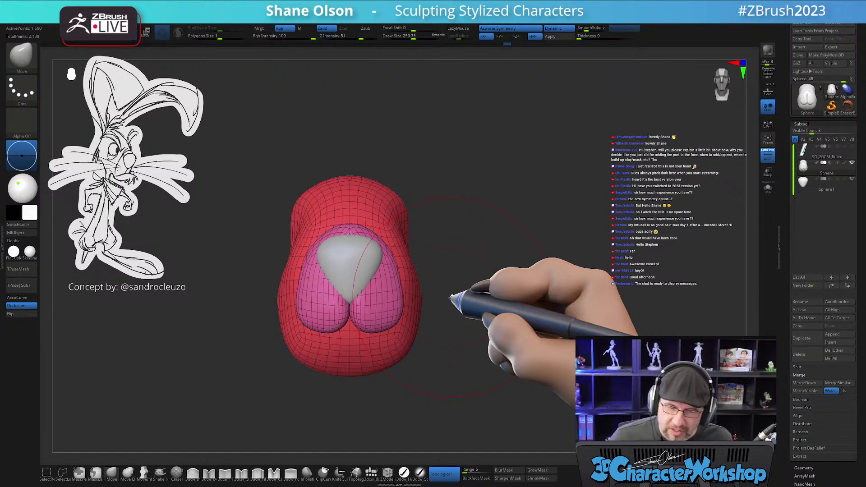
mouse_move(470, 363)
mouse_down()
mouse_move(499, 354)
mouse_move(400, 360)
mouse_move(368, 310)
mouse_move(347, 325)
mouse_up()
- Reduce the Move brush's draw size to about 68
key(s)
right_drag(367, 273, 382, 285)
drag(384, 287, 264, 276)
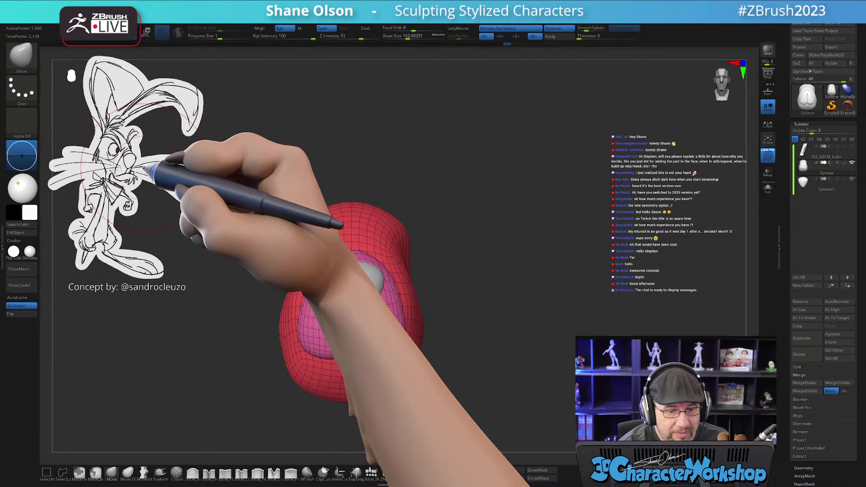
key(bracketleft)
key(bracketleft)
key(bracketleft)
key(bracketleft)
key(bracketleft)
key(bracketleft)
key(bracketleft)
key(bracketleft)
key(bracketleft)
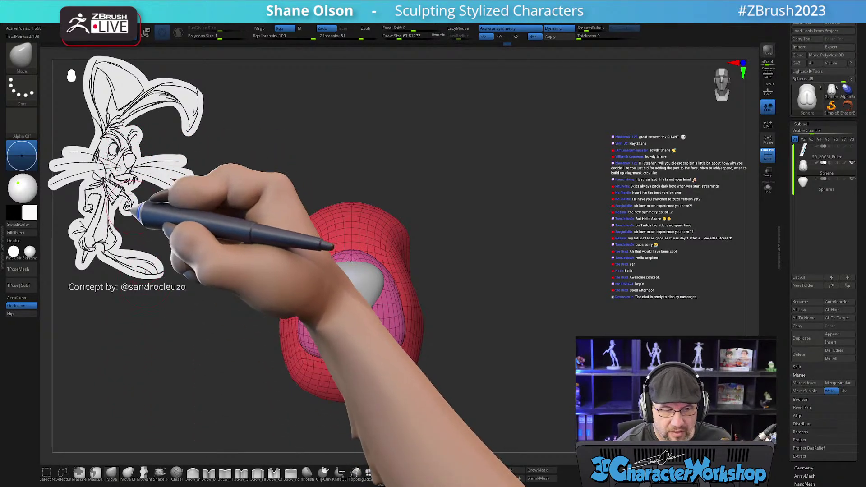
right_drag(351, 258, 354, 344)
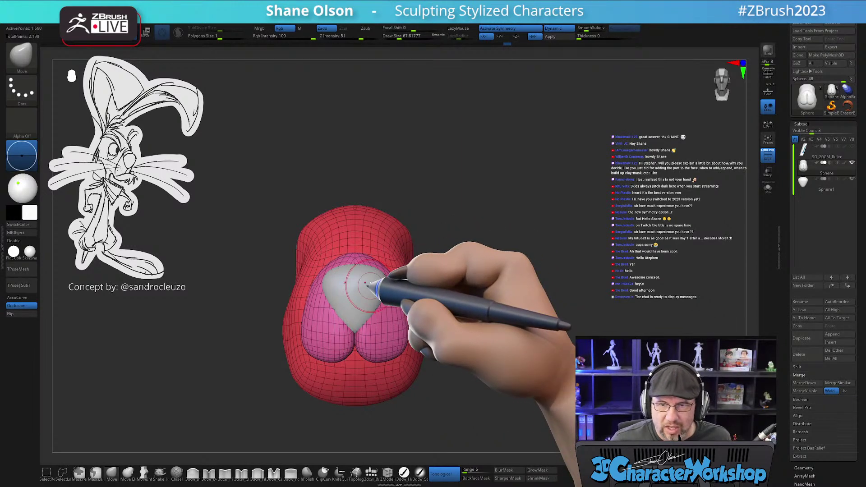
- Isolate the head subtool, turn symmetry off, and pull one pad's inner edge to the center line with a draw size of about 108
click(768, 187)
drag(582, 260, 464, 279)
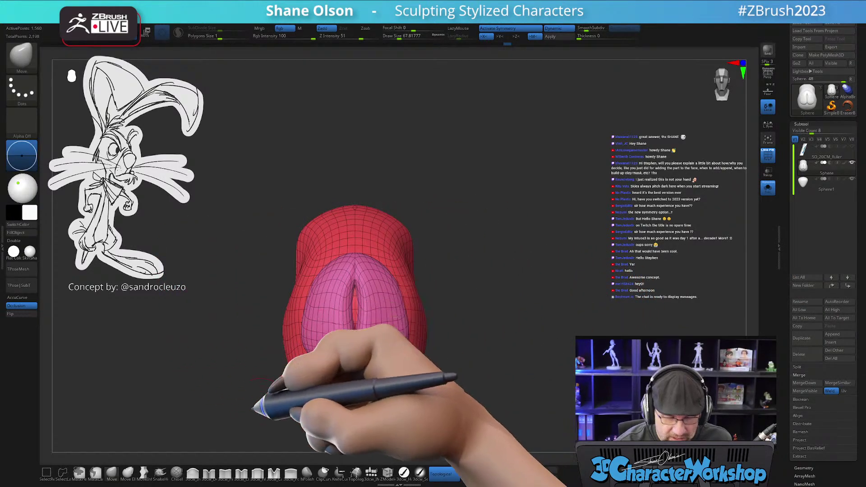
key(x)
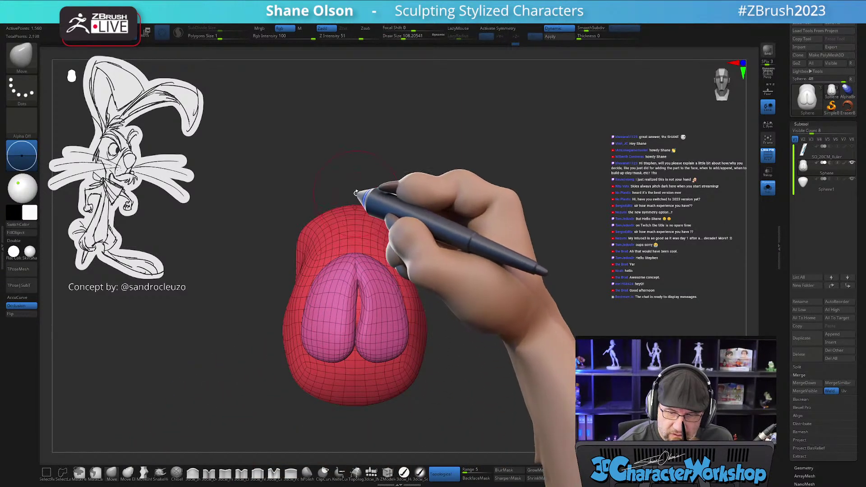
drag(176, 293, 158, 331)
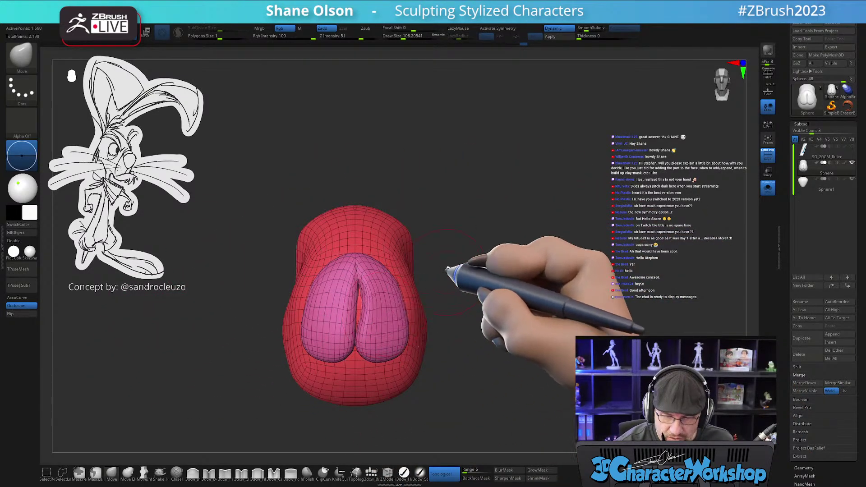
- Mirror and weld the isolated head to close the gap between the muzzle pads, and show the nose again
key(ctrl+shift)
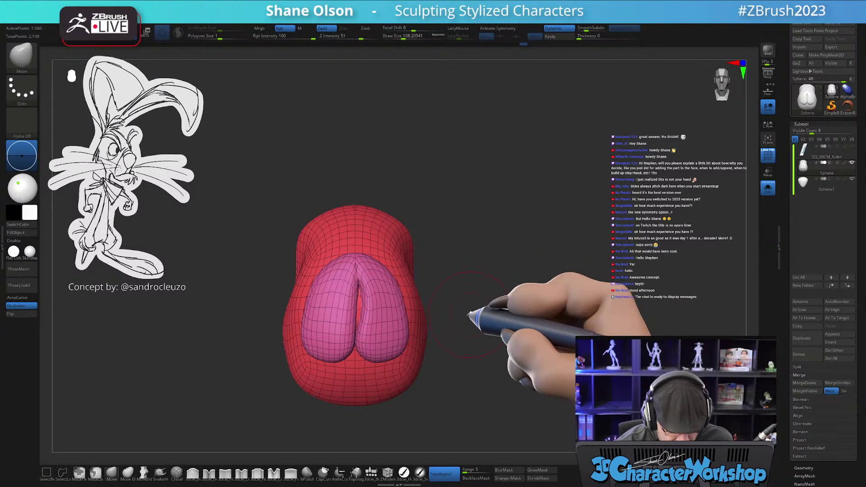
key(space)
click(466, 186)
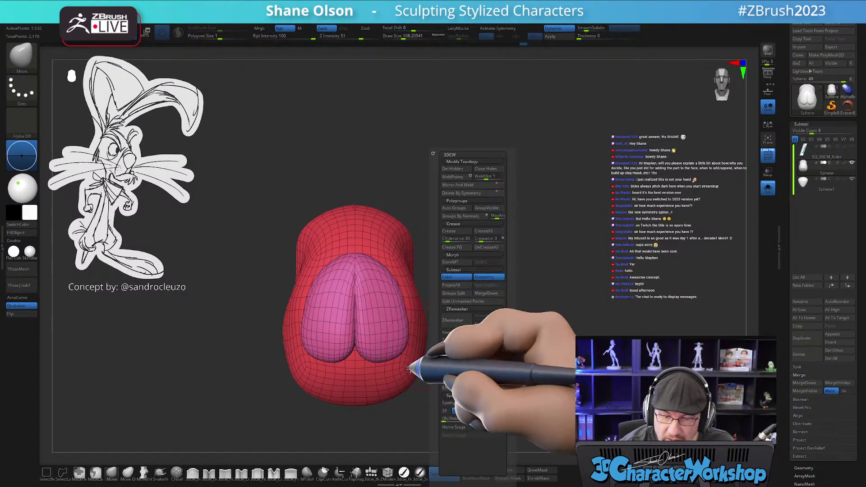
mouse_move(361, 288)
right_down()
mouse_move(367, 332)
mouse_move(373, 272)
mouse_move(366, 295)
right_up()
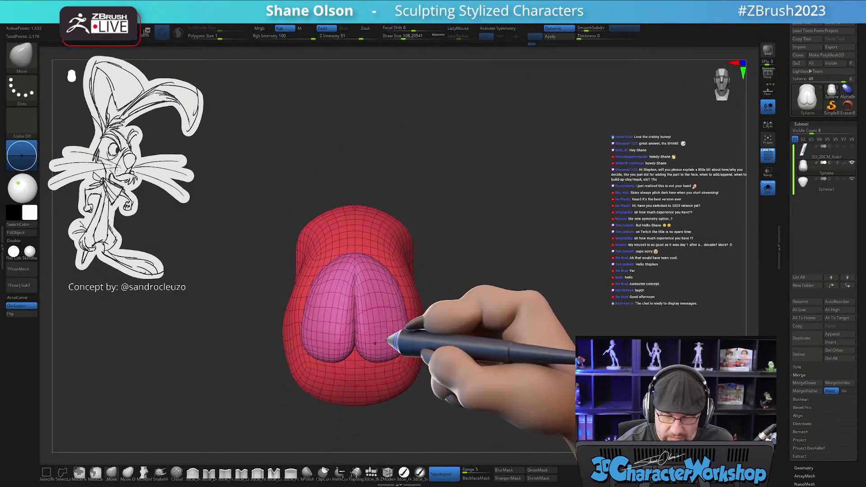
click(767, 187)
- Repeat Mirror And Weld on the head with its muzzle pads and turn symmetry back on
right_drag(523, 316, 483, 279)
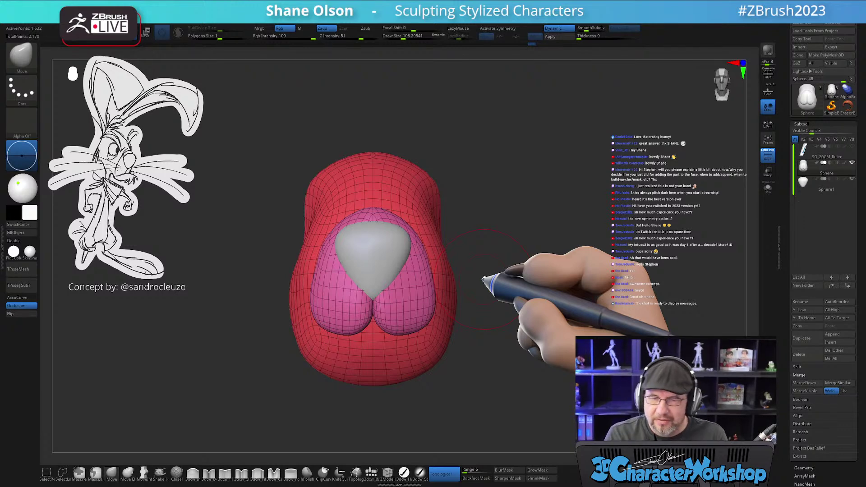
drag(481, 305, 486, 356)
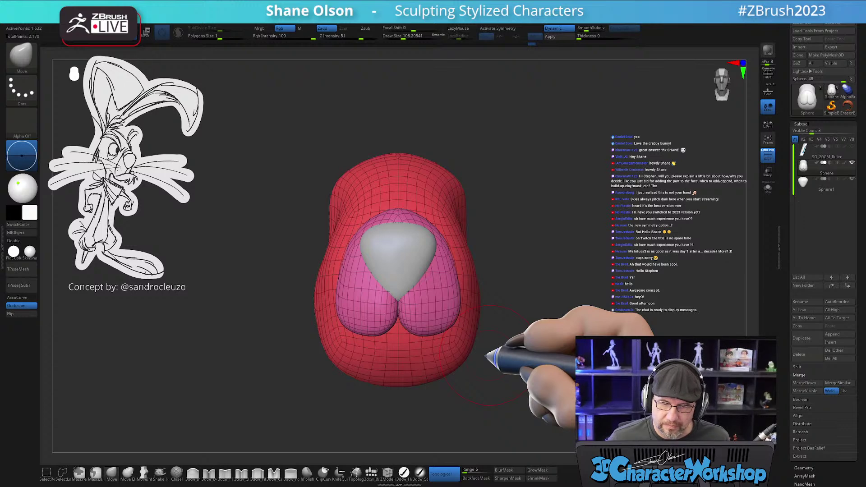
key(space)
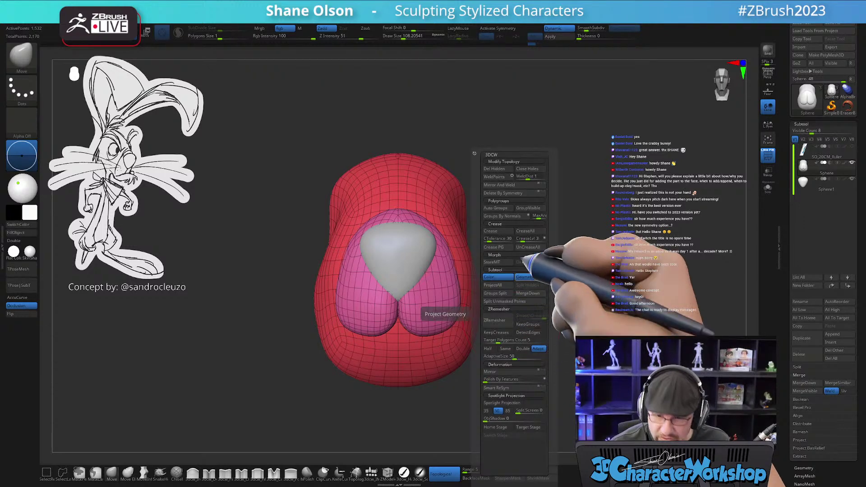
click(505, 185)
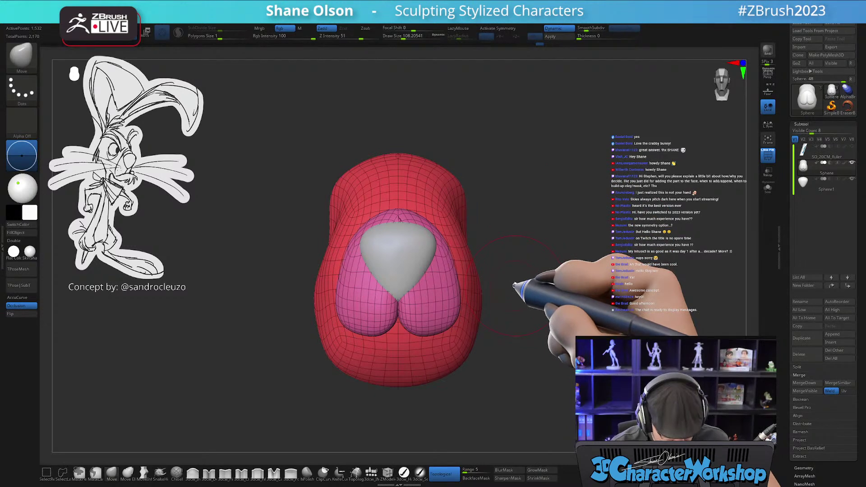
key(x)
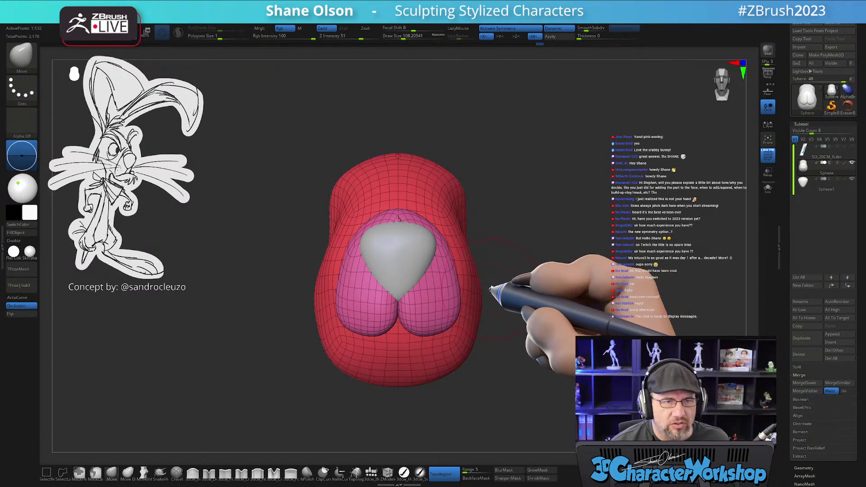
- Insert a QuadSphere-2 on the head just below the muzzle pads as the lower lip and inspect its placement
mouse_move(512, 262)
mouse_down()
mouse_move(494, 268)
mouse_move(508, 277)
mouse_move(508, 251)
mouse_move(518, 279)
mouse_move(381, 350)
mouse_move(408, 277)
mouse_move(541, 343)
mouse_move(549, 338)
mouse_move(523, 349)
mouse_up()
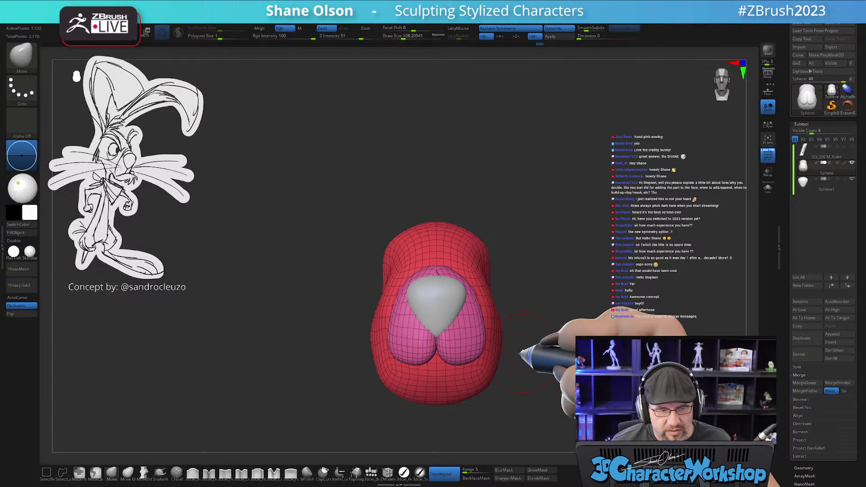
mouse_move(512, 334)
mouse_down()
mouse_move(487, 344)
mouse_move(518, 367)
mouse_move(464, 348)
mouse_move(485, 340)
mouse_move(506, 359)
mouse_move(493, 336)
mouse_up()
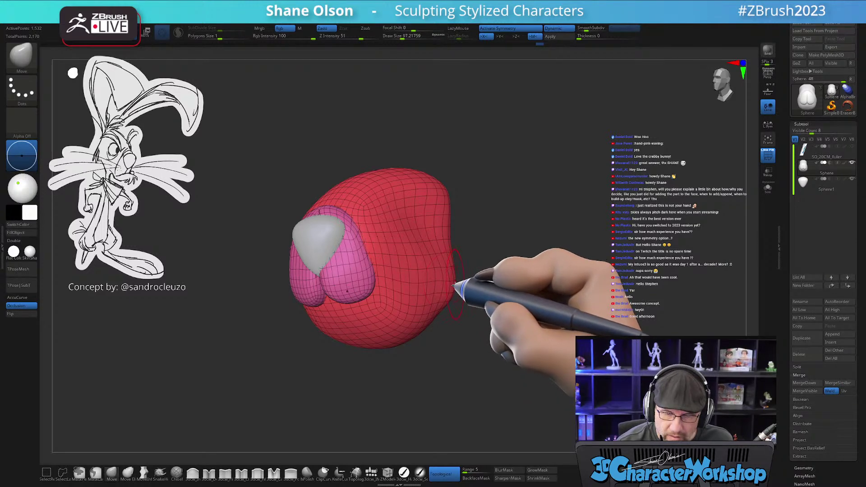
mouse_move(452, 290)
mouse_down()
mouse_move(470, 303)
mouse_move(506, 256)
mouse_move(499, 277)
mouse_move(522, 310)
mouse_move(504, 308)
mouse_move(551, 332)
mouse_move(406, 363)
mouse_move(433, 369)
mouse_move(453, 351)
mouse_up()
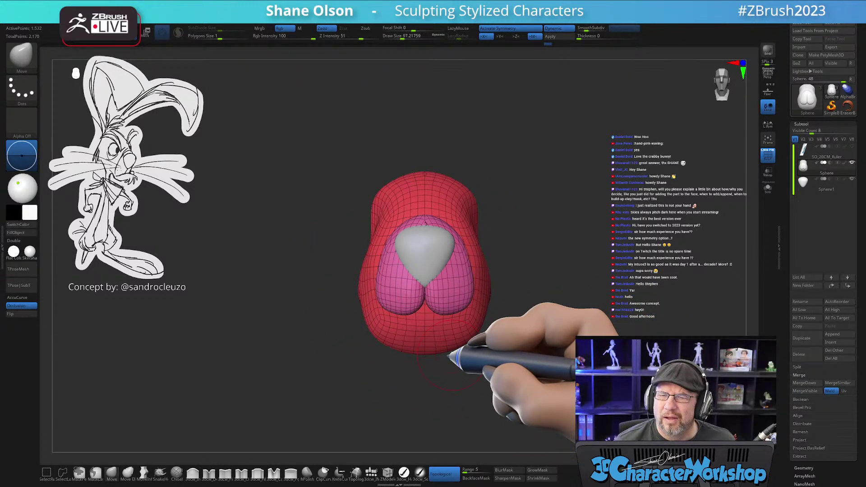
mouse_move(512, 281)
alt+mouse_down()
mouse_move(512, 294)
mouse_move(496, 265)
alt+mouse_up()
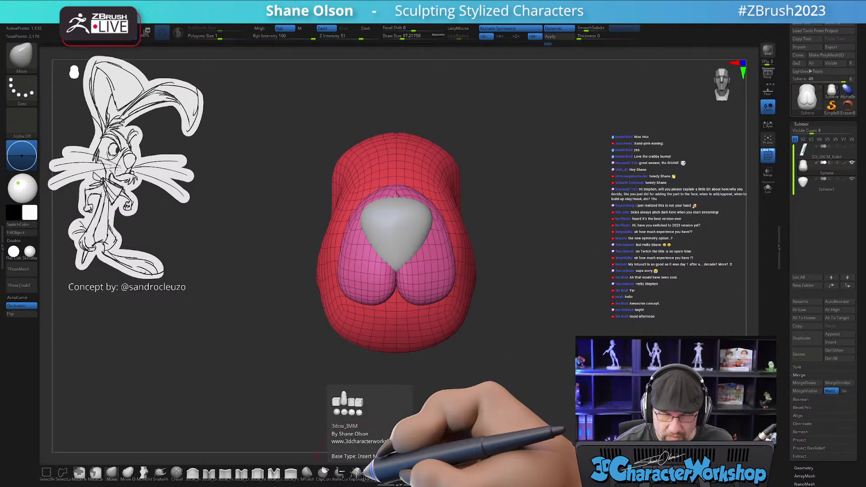
click(371, 472)
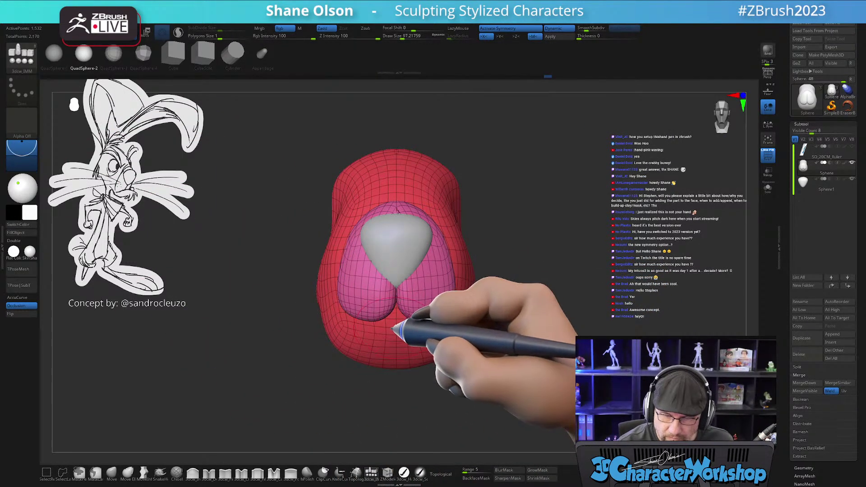
drag(393, 353, 401, 354)
drag(519, 377, 458, 376)
key(w)
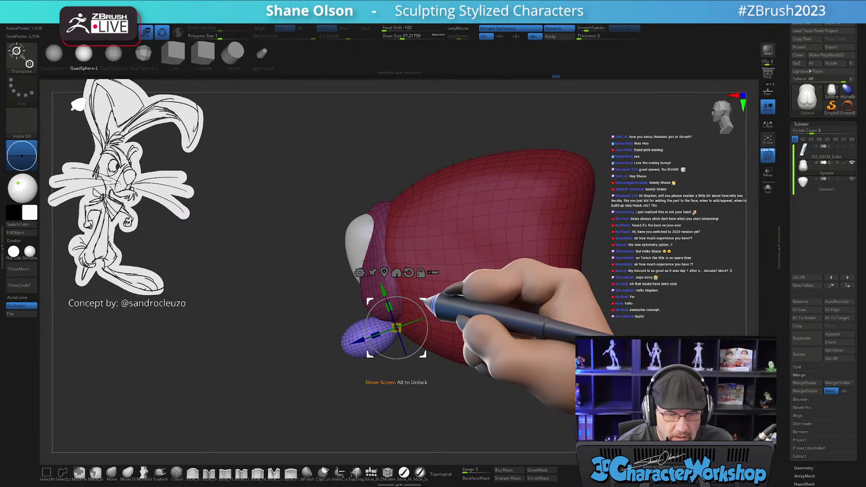
mouse_move(439, 304)
mouse_down()
mouse_move(454, 377)
mouse_move(435, 367)
mouse_up()
key(q)
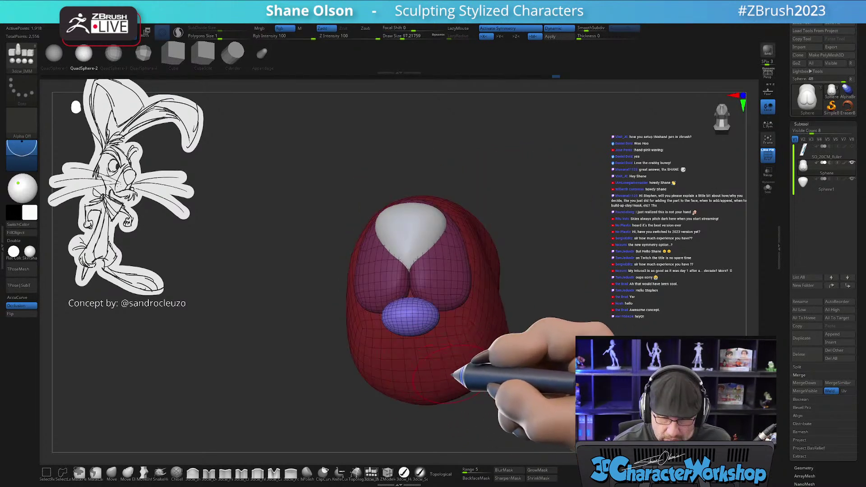
- Widen the inserted lip sphere from below using the Move brush with a draw size of about 136, reduced to about 120
click(111, 471)
drag(309, 389, 426, 317)
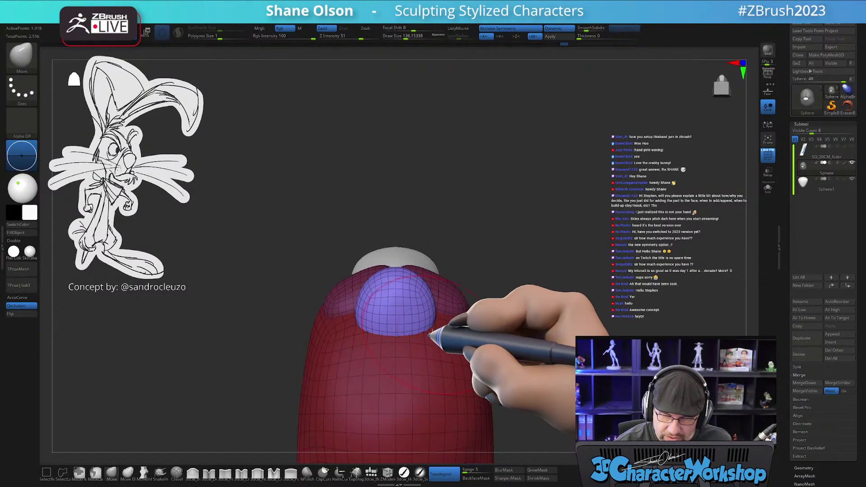
mouse_move(429, 287)
mouse_down()
mouse_move(419, 301)
mouse_move(427, 249)
mouse_move(407, 269)
mouse_move(378, 253)
mouse_move(415, 228)
mouse_move(431, 247)
mouse_up()
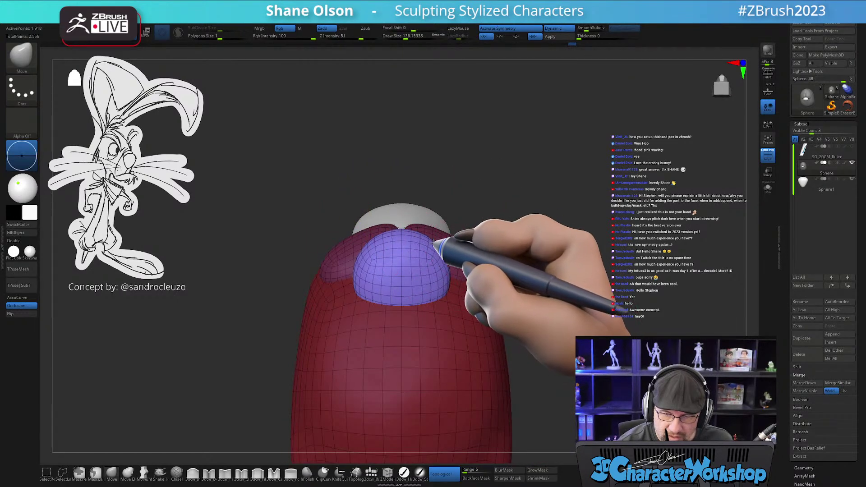
mouse_move(450, 281)
mouse_down()
mouse_move(437, 298)
mouse_move(438, 351)
mouse_move(458, 307)
mouse_move(498, 313)
mouse_move(507, 305)
mouse_move(491, 306)
mouse_up()
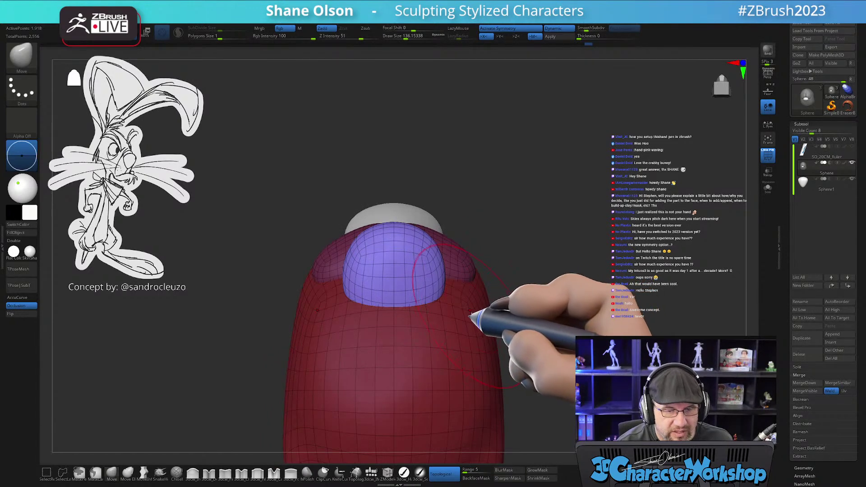
drag(441, 290, 441, 289)
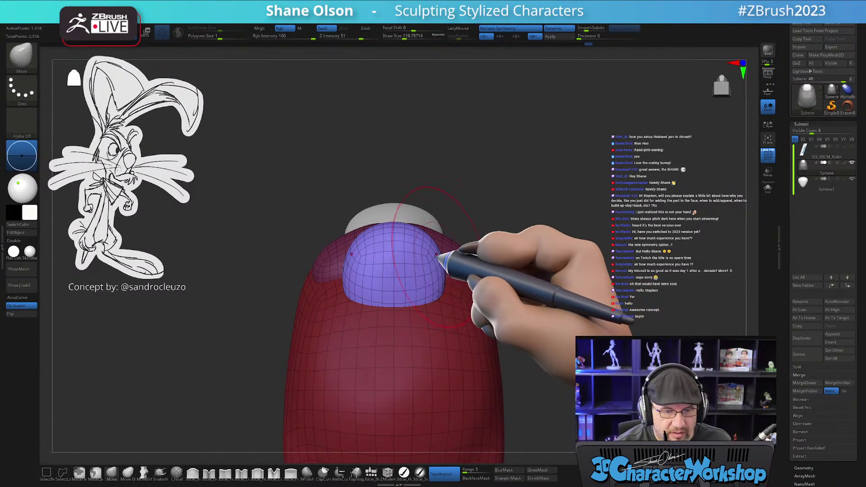
mouse_move(436, 251)
mouse_down()
mouse_move(423, 293)
mouse_move(444, 279)
mouse_up()
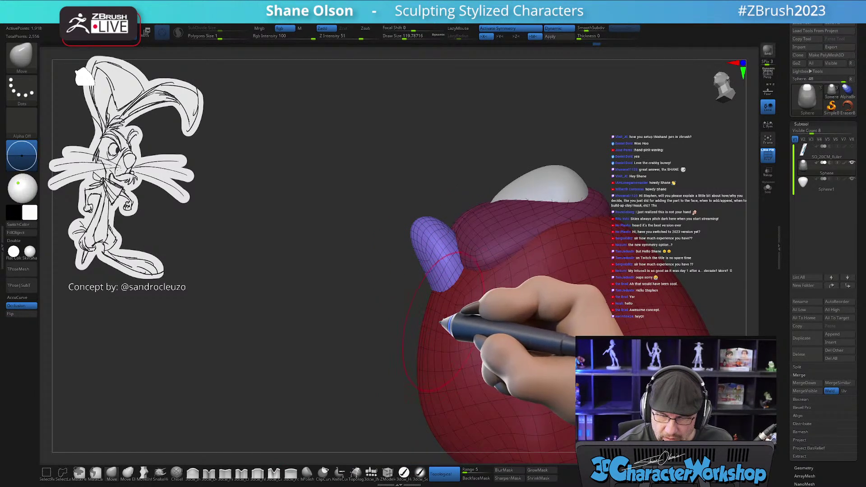
- Turn off topological masking, bend the lip form beneath the muzzle with the Move brush, and clear the mask
click(444, 473)
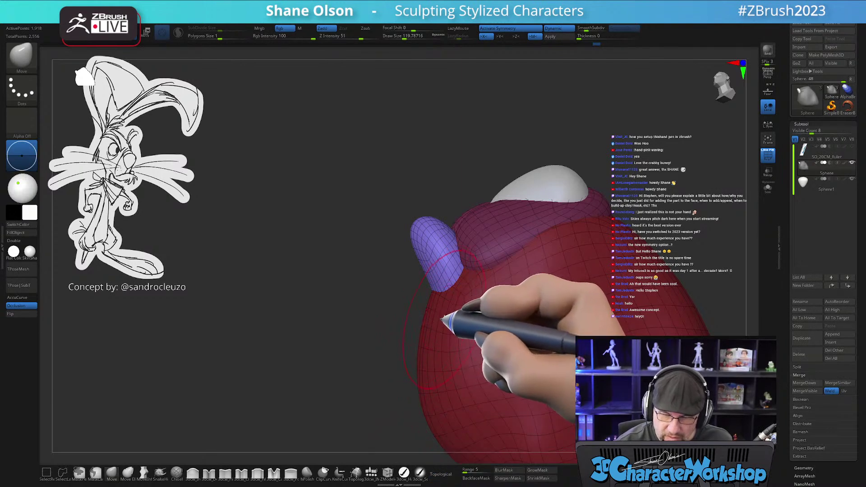
drag(434, 314, 423, 306)
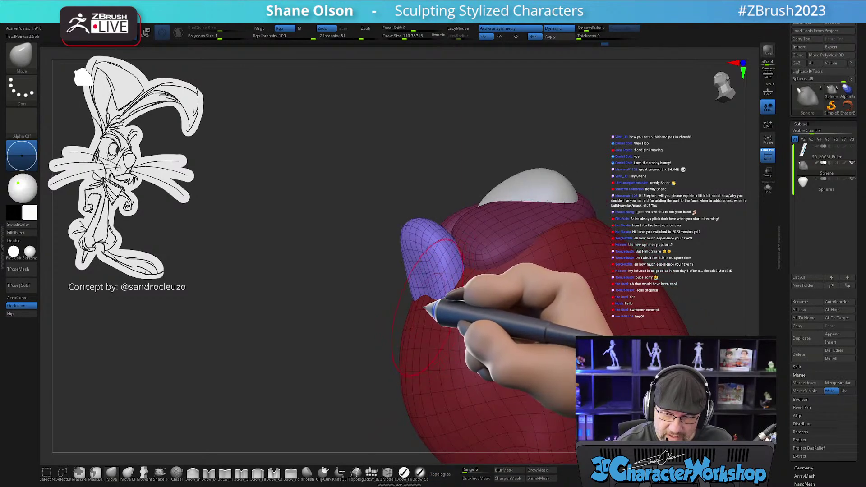
mouse_move(430, 274)
mouse_down()
mouse_move(445, 299)
mouse_move(491, 306)
mouse_move(499, 276)
mouse_move(515, 324)
mouse_move(498, 339)
mouse_up()
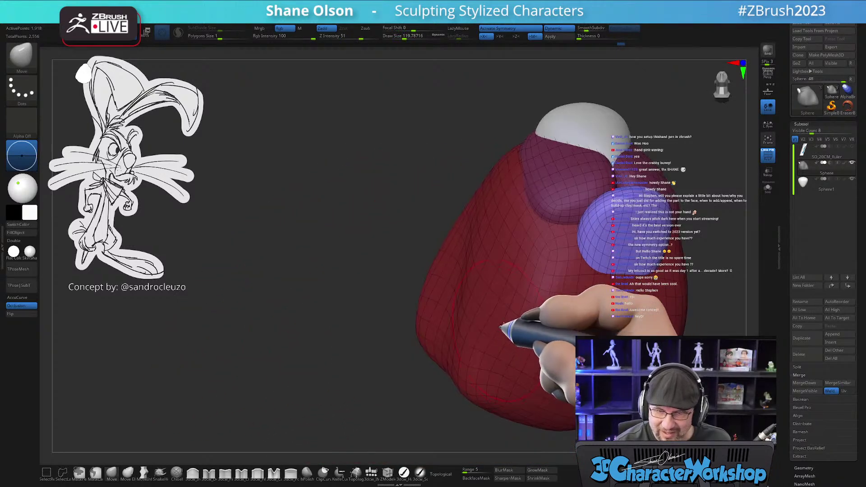
mouse_move(593, 290)
mouse_down()
mouse_move(441, 299)
mouse_move(426, 352)
mouse_move(475, 347)
mouse_move(471, 359)
mouse_move(424, 356)
mouse_move(412, 361)
mouse_move(470, 358)
mouse_move(419, 365)
mouse_up()
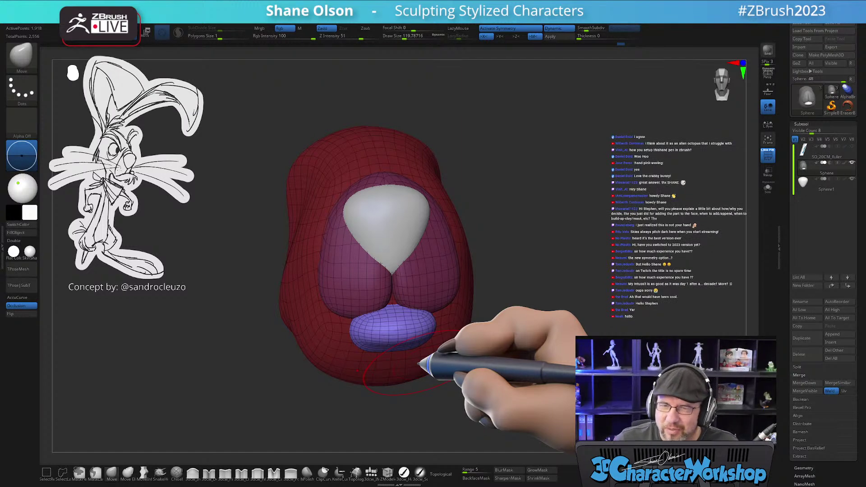
mouse_move(512, 315)
mouse_down()
mouse_move(513, 340)
mouse_move(522, 336)
mouse_move(512, 332)
mouse_move(496, 359)
mouse_up()
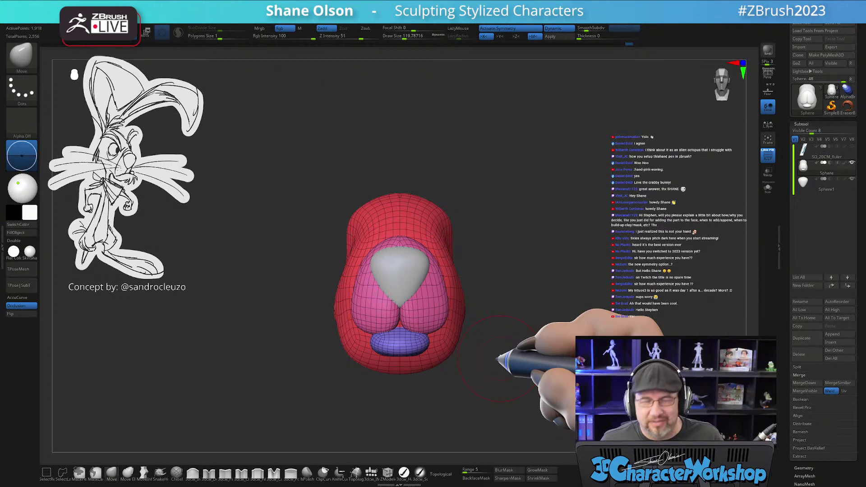
- Reduce the draw size to about 101 and insert an Appendage shape below the head as the body
mouse_move(507, 357)
mouse_down()
mouse_move(493, 353)
mouse_move(502, 361)
mouse_move(463, 379)
mouse_up()
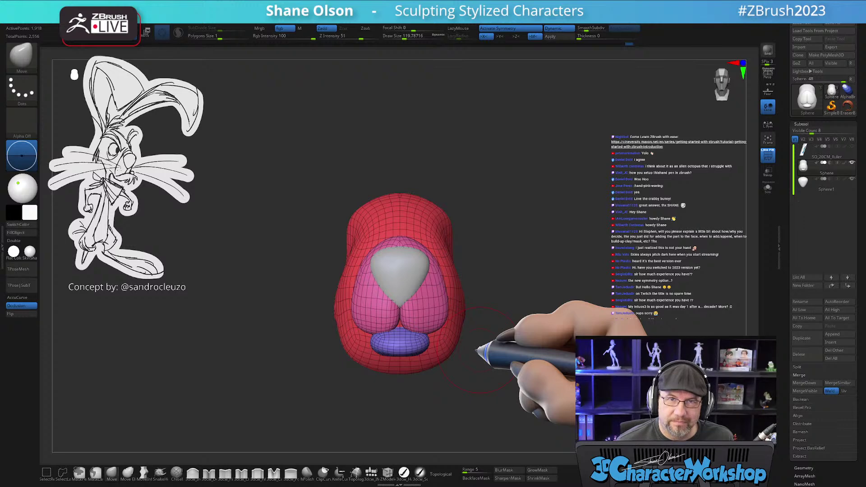
mouse_move(476, 349)
mouse_down()
mouse_move(501, 379)
mouse_move(496, 385)
mouse_move(421, 396)
mouse_move(487, 392)
mouse_move(483, 338)
mouse_move(470, 358)
mouse_move(480, 326)
mouse_move(483, 363)
mouse_move(442, 370)
mouse_up()
key([)
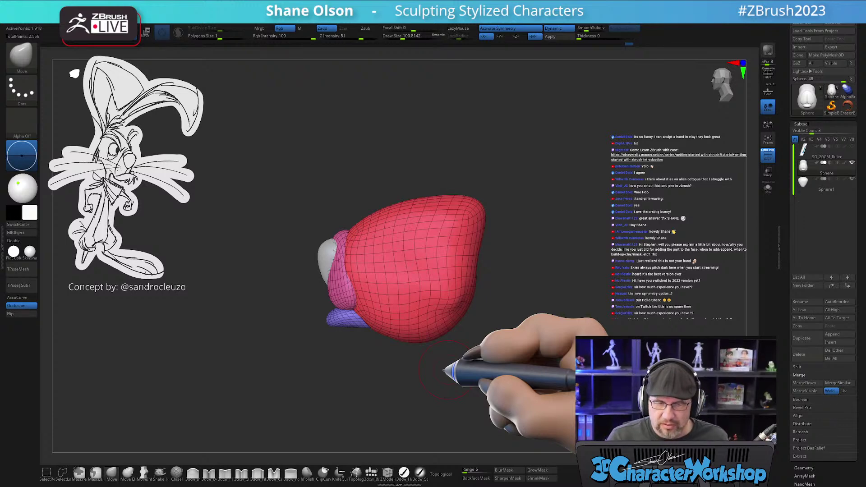
right_drag(372, 259, 369, 306)
mouse_move(371, 305)
mouse_down()
mouse_move(356, 234)
mouse_move(410, 303)
mouse_move(464, 286)
mouse_move(477, 300)
mouse_move(475, 287)
mouse_move(502, 266)
mouse_up()
click(370, 472)
click(263, 54)
shift+drag(493, 216, 499, 218)
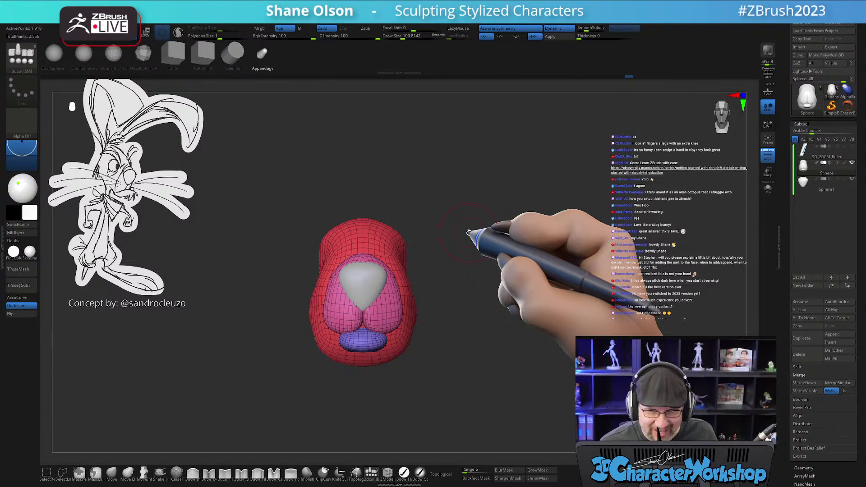
mouse_move(444, 303)
mouse_down()
mouse_move(441, 319)
mouse_move(421, 299)
mouse_move(374, 310)
mouse_move(382, 353)
mouse_move(372, 367)
mouse_move(467, 356)
mouse_move(498, 383)
mouse_move(494, 359)
mouse_move(507, 332)
mouse_up()
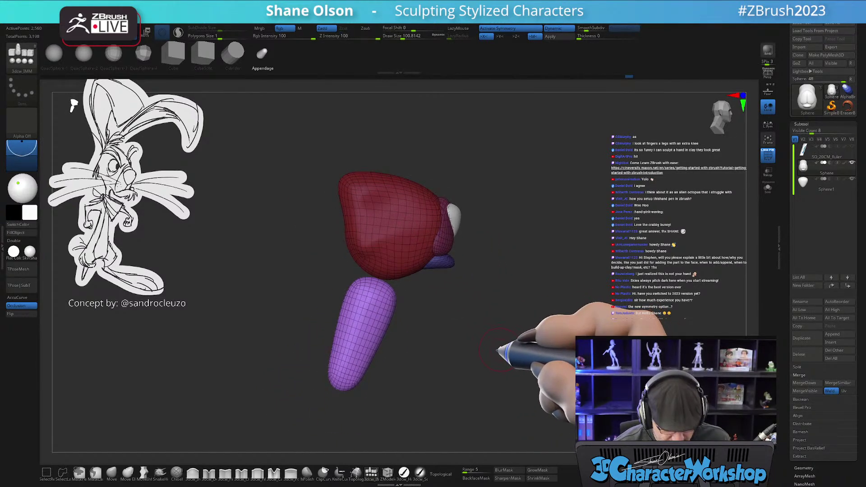
- Rotate the body shape upright and move it directly beneath the head with the gizmo
key(w)
drag(409, 268, 303, 338)
drag(404, 252, 405, 366)
alt+drag(458, 347, 458, 333)
drag(406, 339, 407, 353)
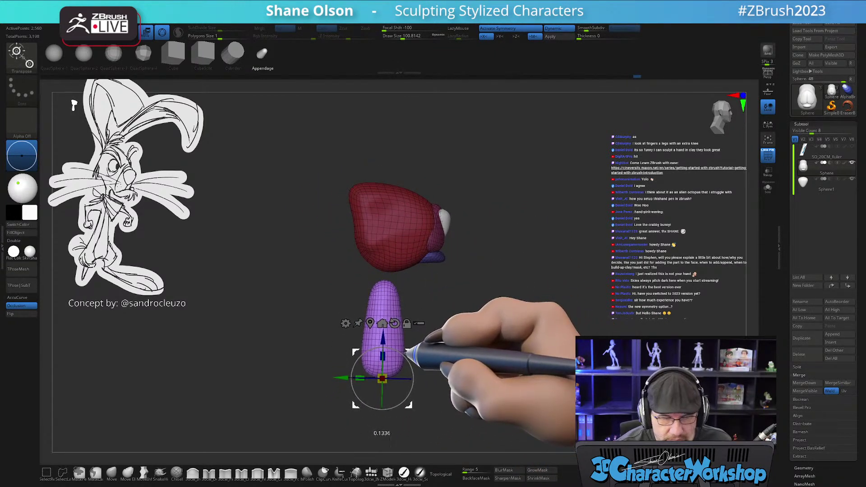
mouse_move(454, 334)
mouse_down()
mouse_move(435, 342)
mouse_move(462, 334)
mouse_up()
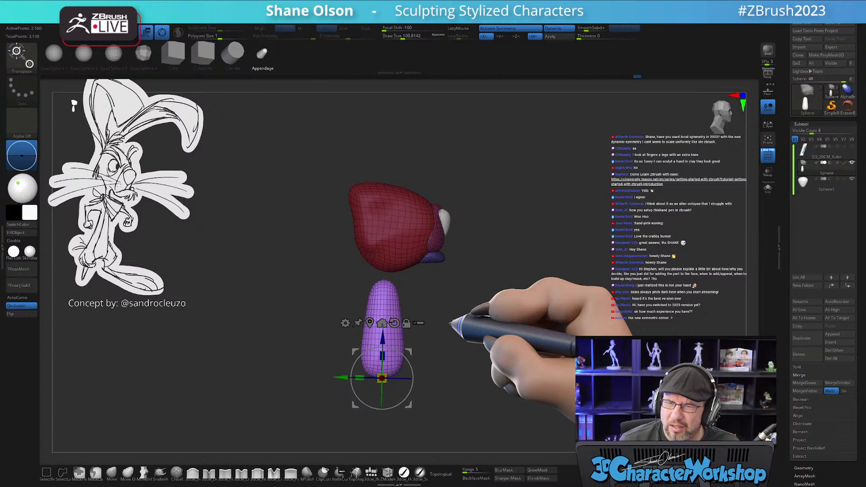
drag(475, 315, 431, 323)
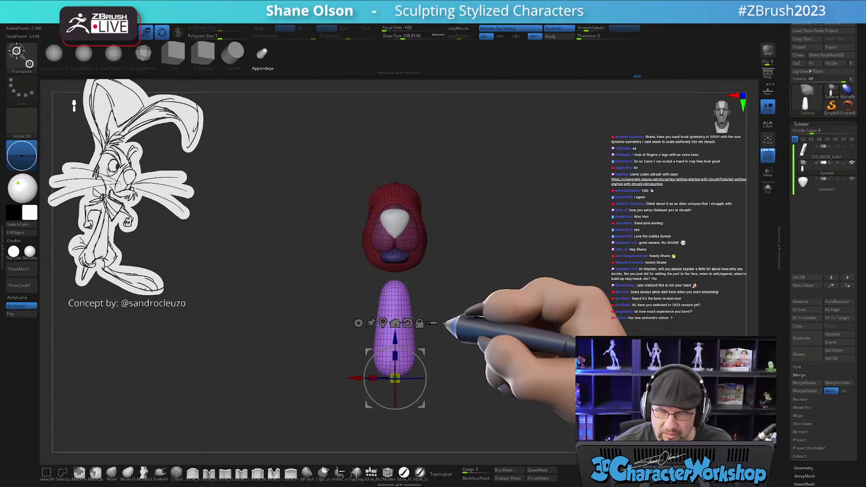
- Use the Move brush with AccuCurve on and a draw size of about 154 to pull the body's upper end into a narrow neck
alt+drag(443, 366, 444, 361)
click(112, 471)
mouse_move(453, 294)
alt+mouse_down()
mouse_move(456, 278)
mouse_move(464, 284)
mouse_move(452, 265)
mouse_move(447, 281)
alt+mouse_up()
key(s)
click(24, 300)
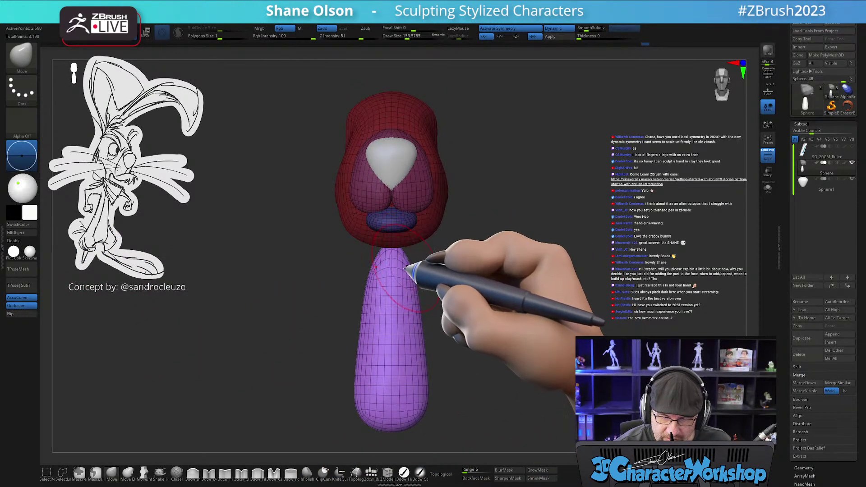
drag(405, 251, 436, 265)
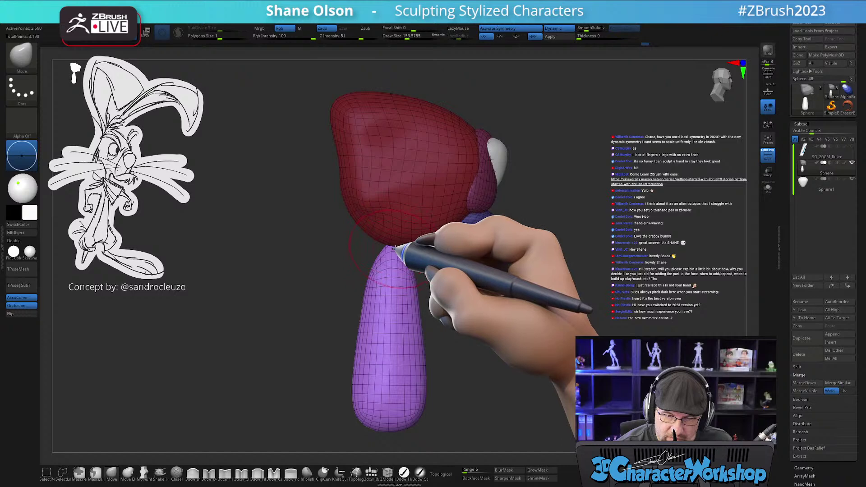
key(shift)
drag(394, 258, 395, 239)
shift+drag(384, 283, 389, 284)
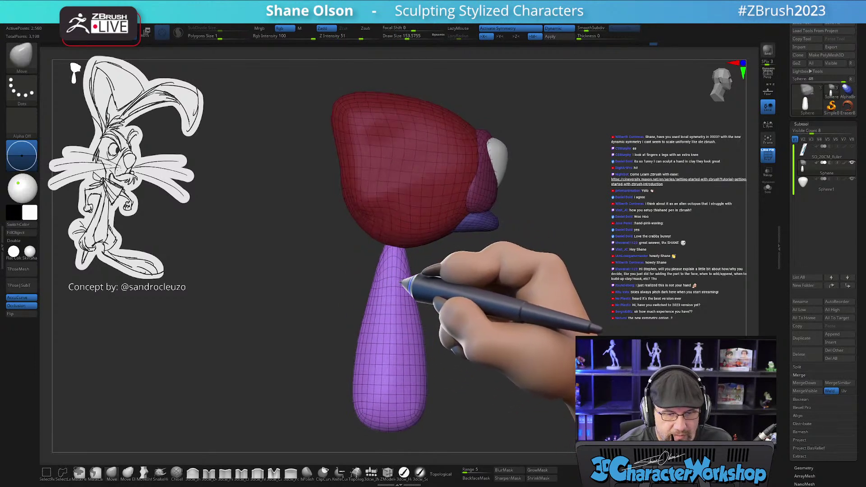
- Smooth the body's lower part and pull the tip of the neck up into the head
key(shift)
mouse_move(376, 343)
shift+mouse_down()
mouse_move(409, 319)
mouse_move(418, 389)
shift+mouse_up()
shift+drag(481, 368, 435, 349)
mouse_move(448, 290)
right_down()
mouse_move(473, 304)
mouse_move(387, 270)
right_up()
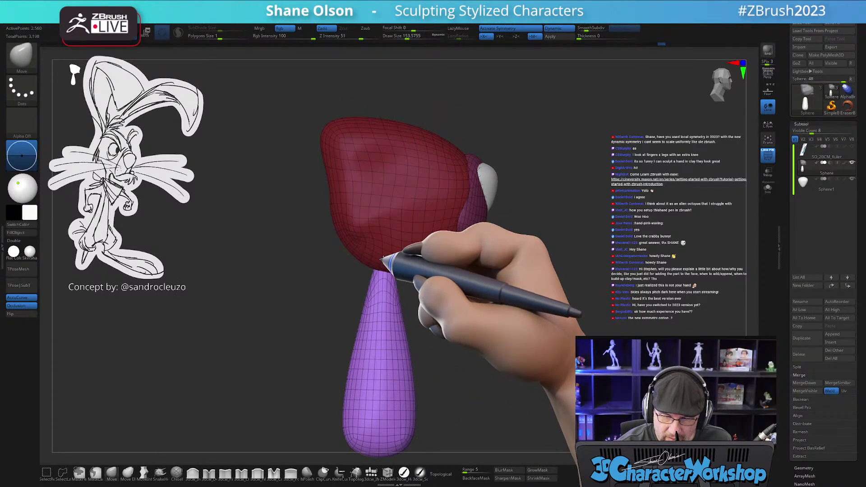
key(shift)
drag(387, 280, 384, 261)
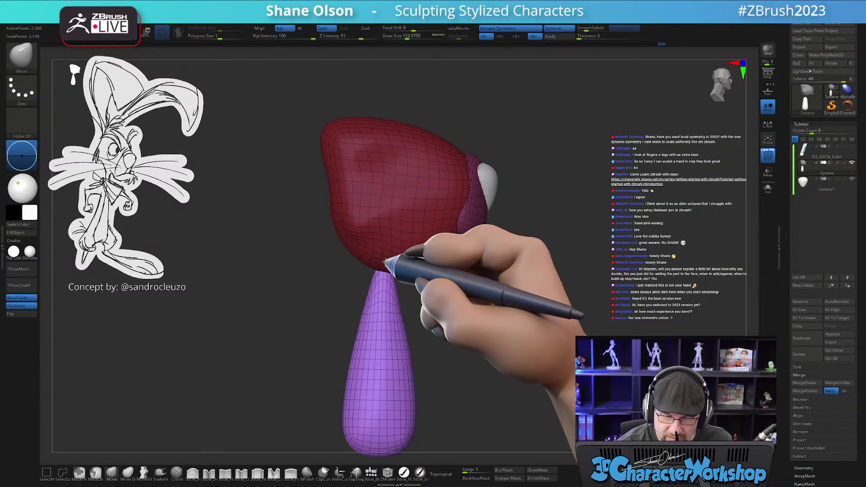
mouse_move(445, 329)
shift+right_down()
mouse_move(424, 328)
mouse_move(437, 311)
shift+right_up()
key(shift)
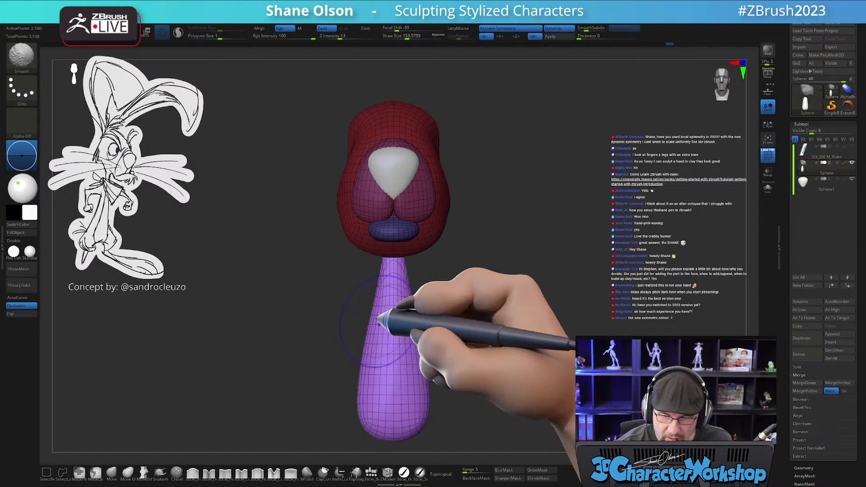
- Refine the taper from neck to rounded belly and smooth the body, checking it from the front and side
alt+drag(456, 346, 454, 315)
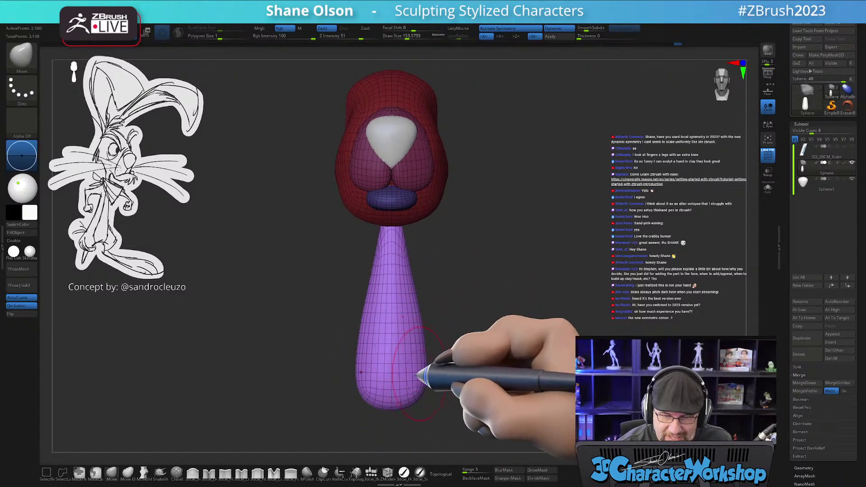
mouse_move(429, 299)
right_down()
mouse_move(468, 303)
mouse_move(427, 288)
right_up()
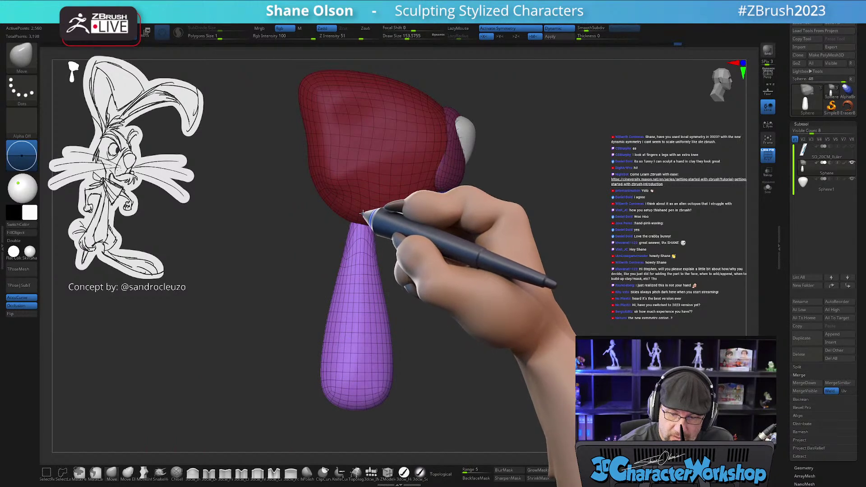
key(shift)
shift+drag(360, 252, 334, 329)
right_drag(432, 319, 442, 319)
shift+drag(442, 319, 409, 309)
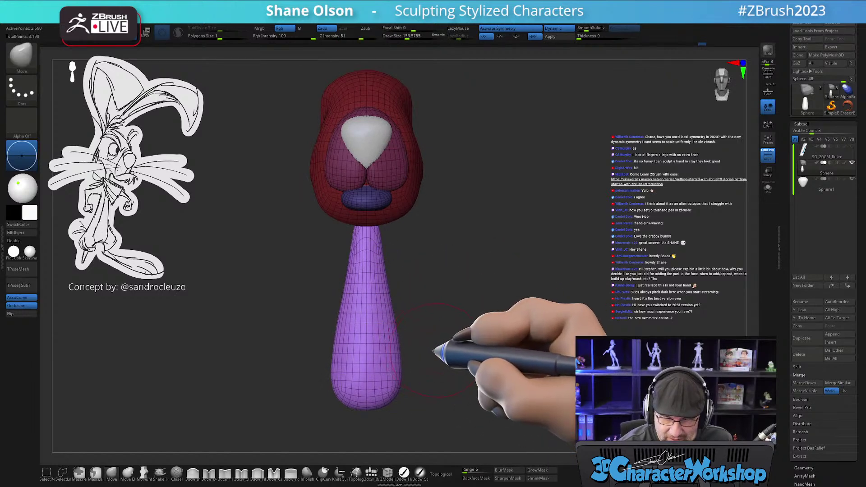
alt+drag(432, 350, 448, 330)
alt+drag(469, 287, 457, 300)
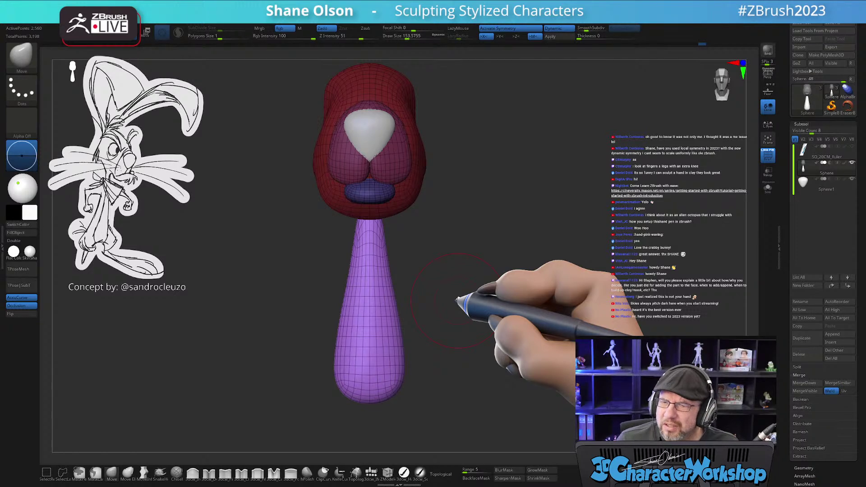
drag(424, 303, 446, 304)
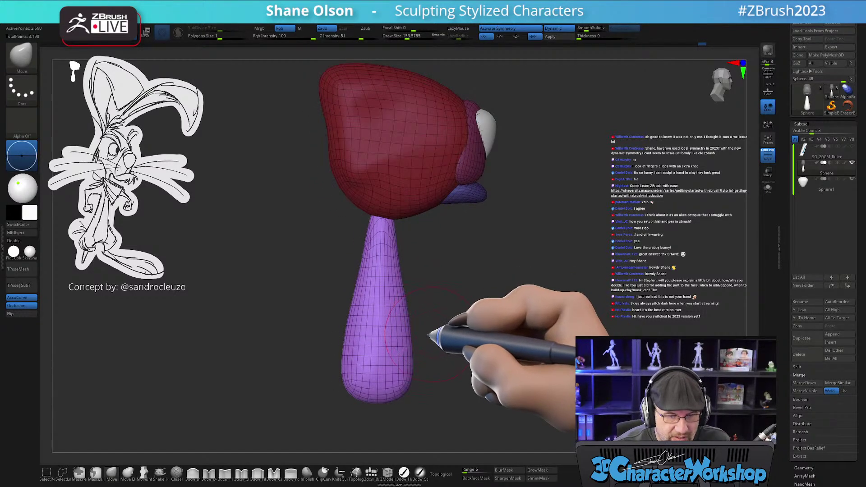
- Insert a sphere primitive on the upper body just below the head and stretch it sideways into mirrored arms
drag(396, 361, 416, 343)
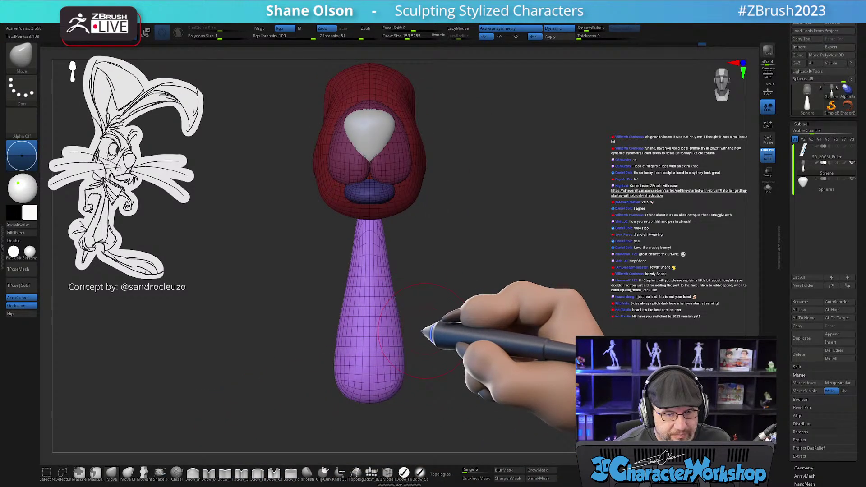
drag(431, 307, 428, 271)
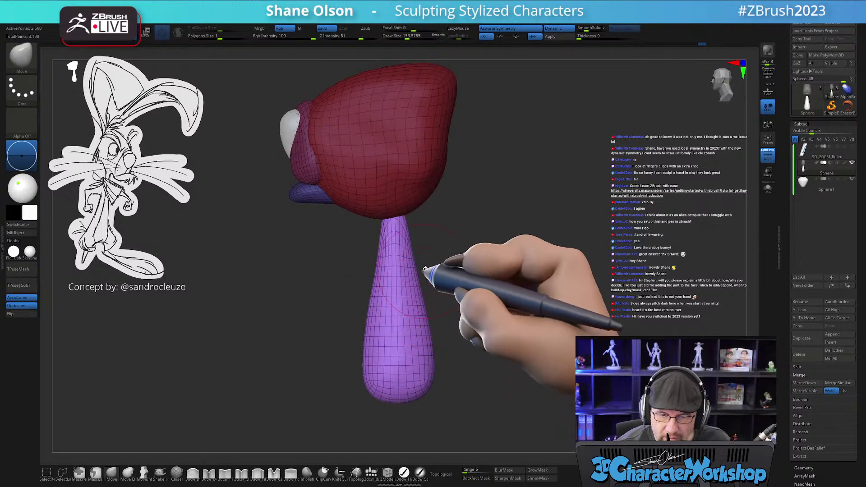
key(w)
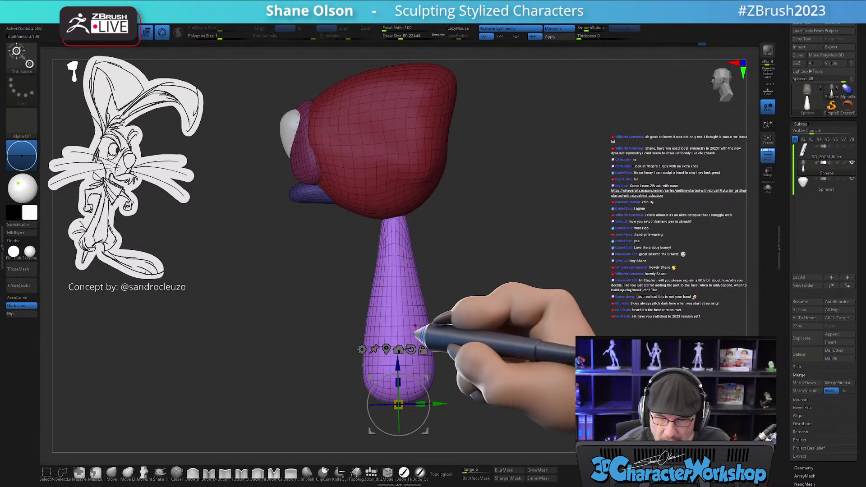
key(q)
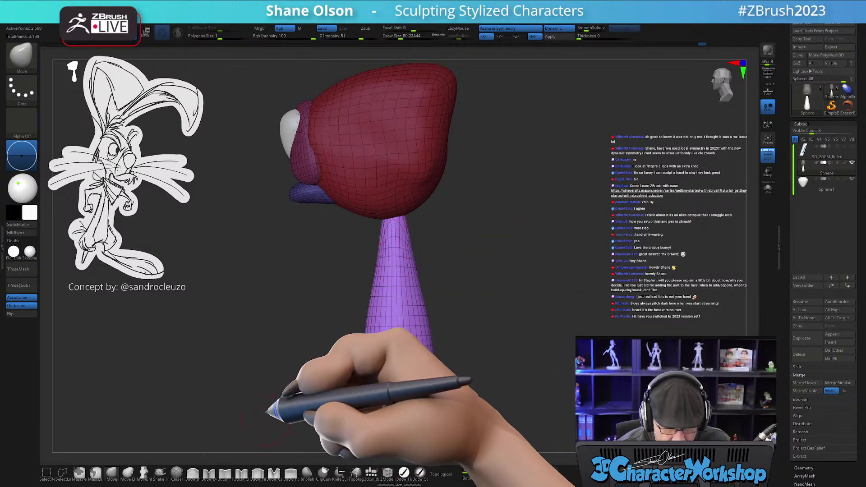
click(371, 472)
drag(397, 256, 396, 251)
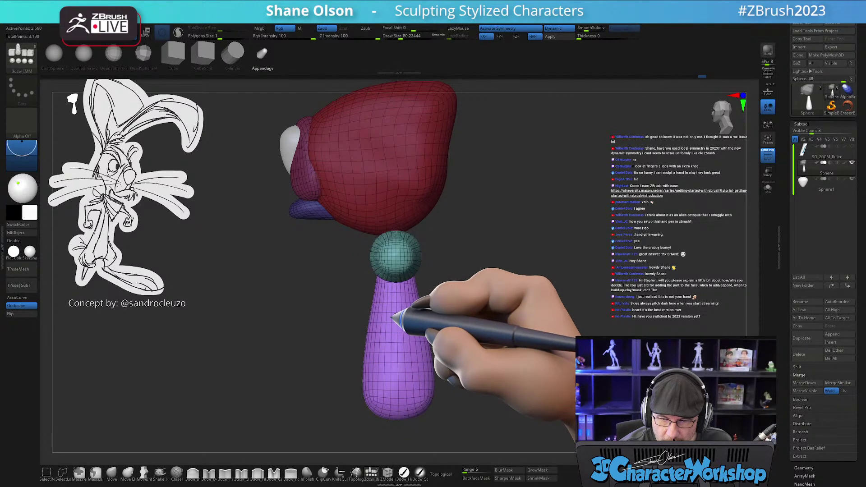
drag(392, 298, 393, 298)
right_drag(394, 298, 429, 354)
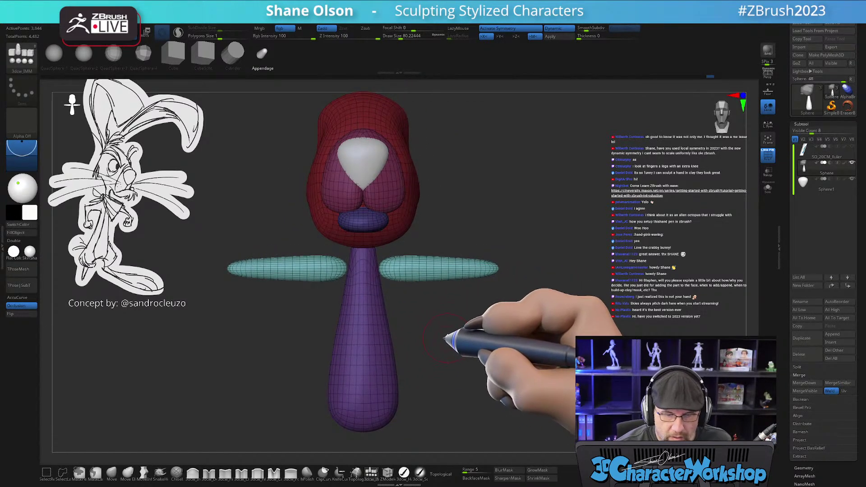
- Rotate the mirrored arms so they slope downward from the shoulders and position them against the body with the gizmo
key(w)
mouse_move(405, 248)
mouse_down()
mouse_move(392, 234)
mouse_move(400, 265)
mouse_move(393, 247)
mouse_up()
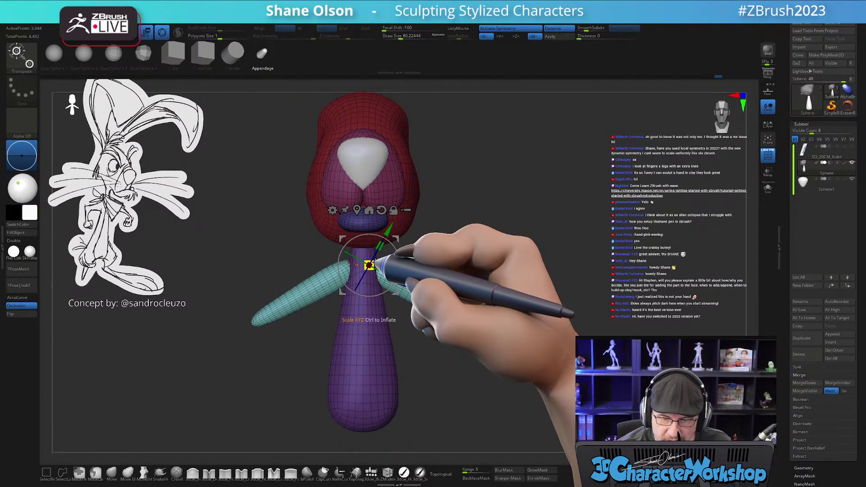
key(q)
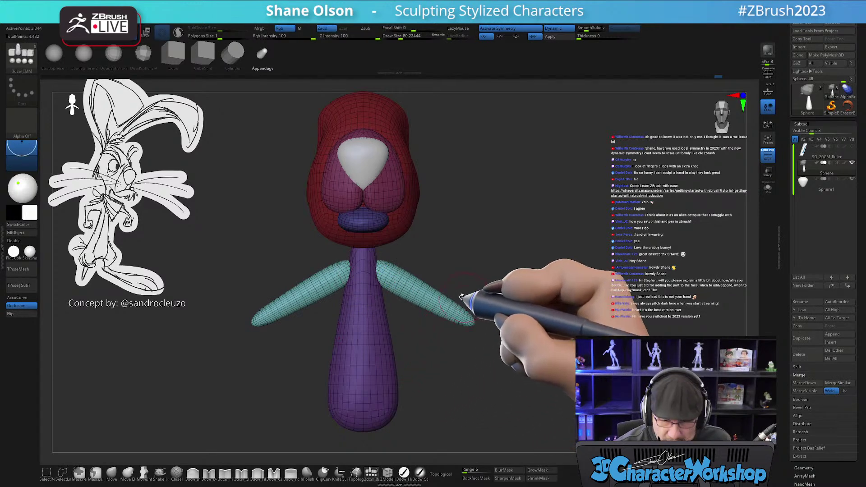
- Hide the wireframe and smooth the outer ends of the arms into slim tapered tips at a draw size of about 136
key(shift+f)
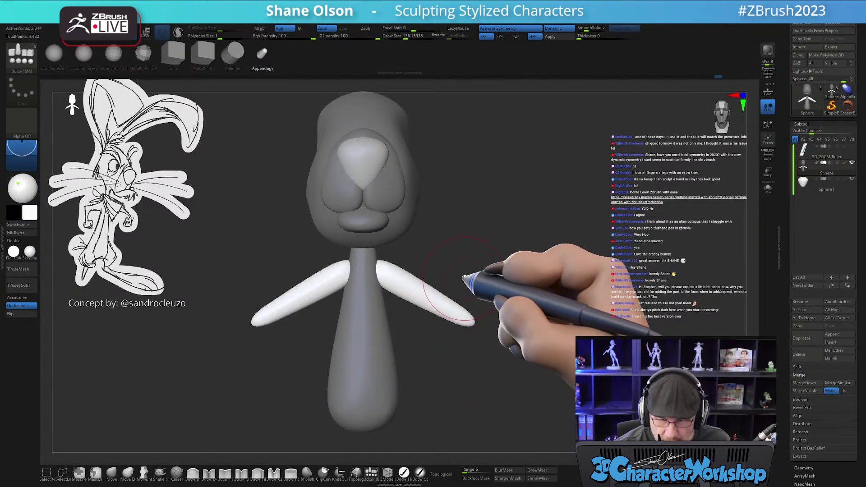
key(f)
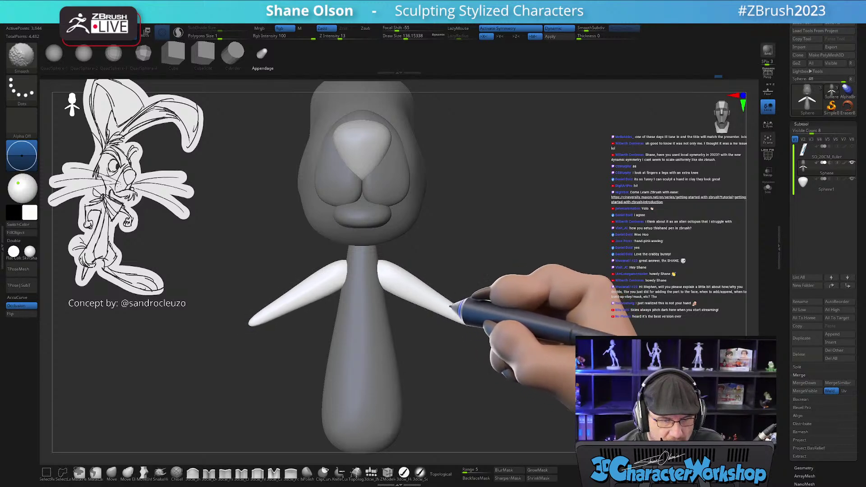
shift+drag(449, 312, 497, 312)
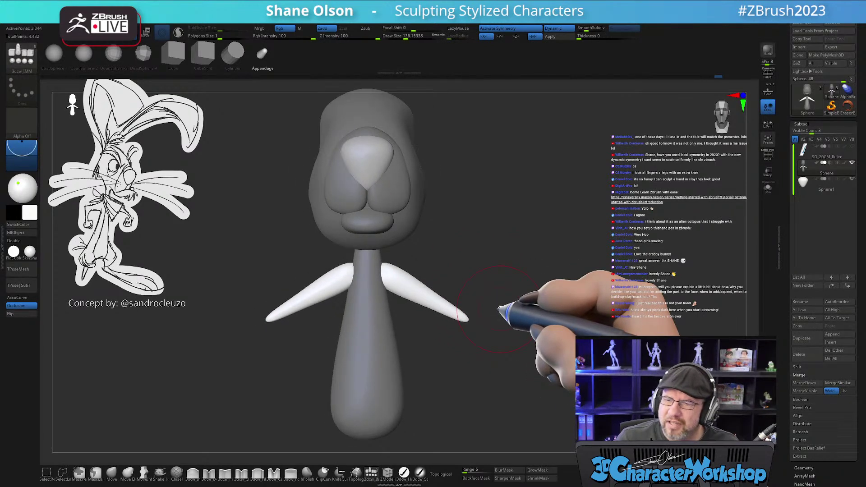
drag(472, 261, 465, 282)
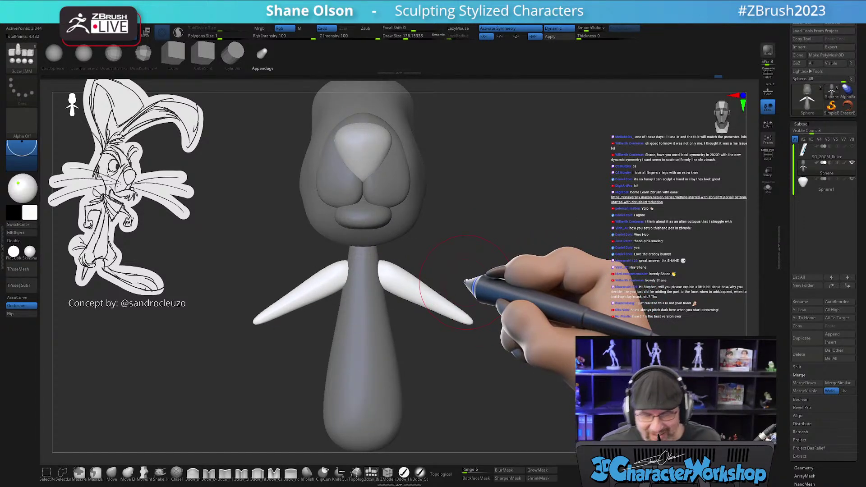
drag(498, 380, 491, 359)
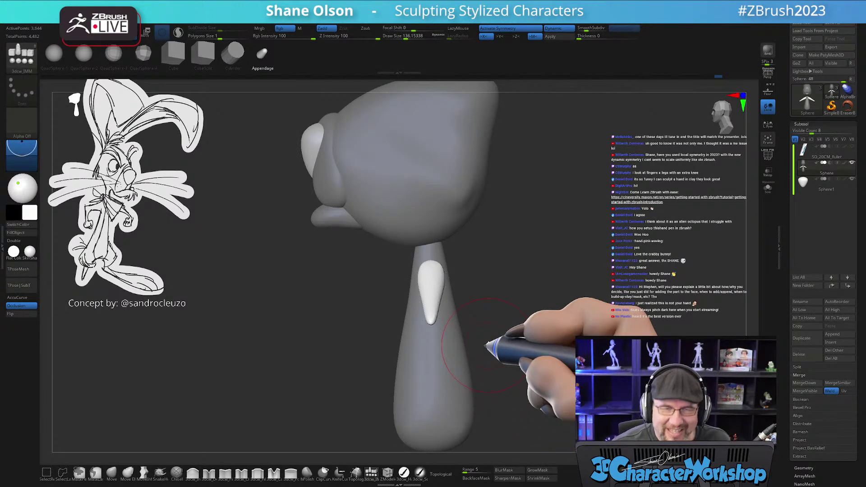
- Reset the gizmo's orientation and adjust the arms' placement at the shoulders, checking them from the side and front
key(w)
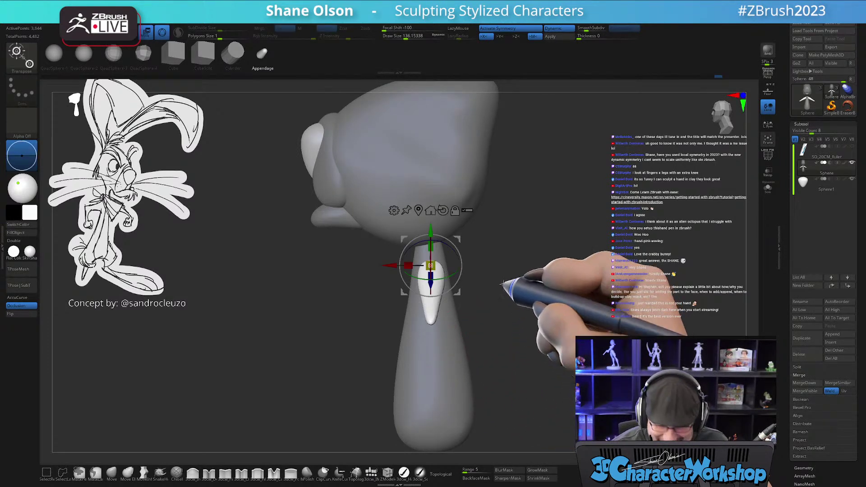
click(445, 211)
mouse_move(465, 235)
mouse_down()
mouse_move(504, 235)
mouse_move(481, 236)
mouse_up()
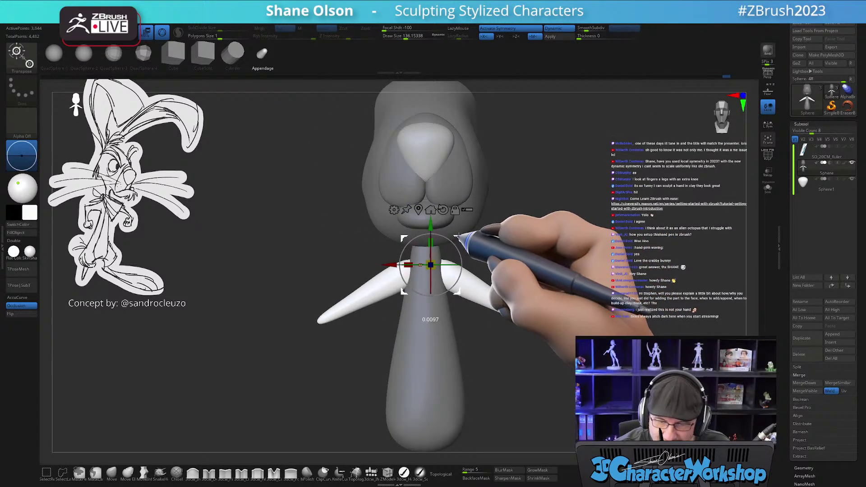
drag(497, 312, 474, 331)
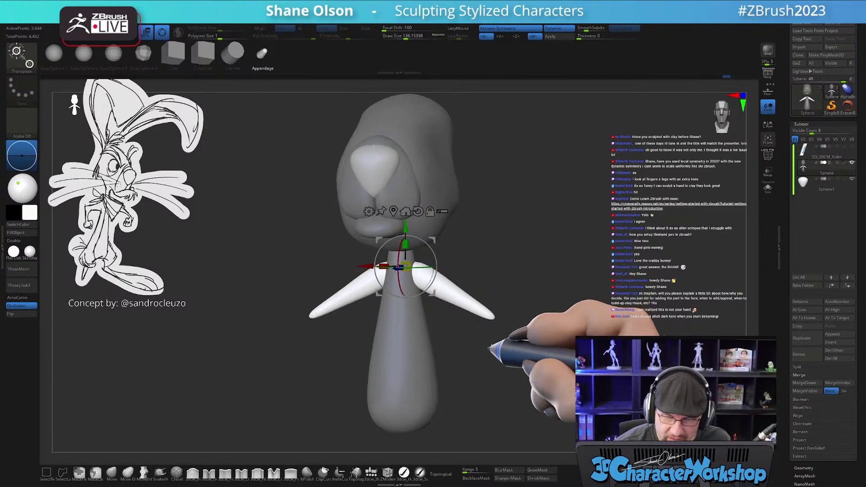
alt+drag(499, 350, 497, 352)
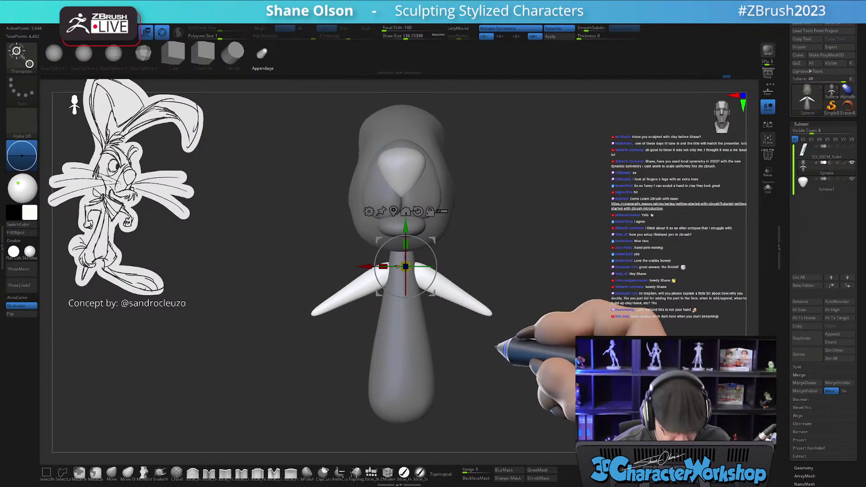
- Clear the existing mask and mask every part of the model except the body
key(q)
mouse_move(499, 339)
mouse_down()
mouse_move(469, 356)
mouse_move(486, 355)
mouse_move(479, 353)
mouse_move(495, 310)
mouse_move(487, 325)
mouse_move(466, 328)
mouse_move(459, 311)
mouse_move(474, 290)
mouse_move(476, 302)
mouse_up()
click(421, 367)
key(w)
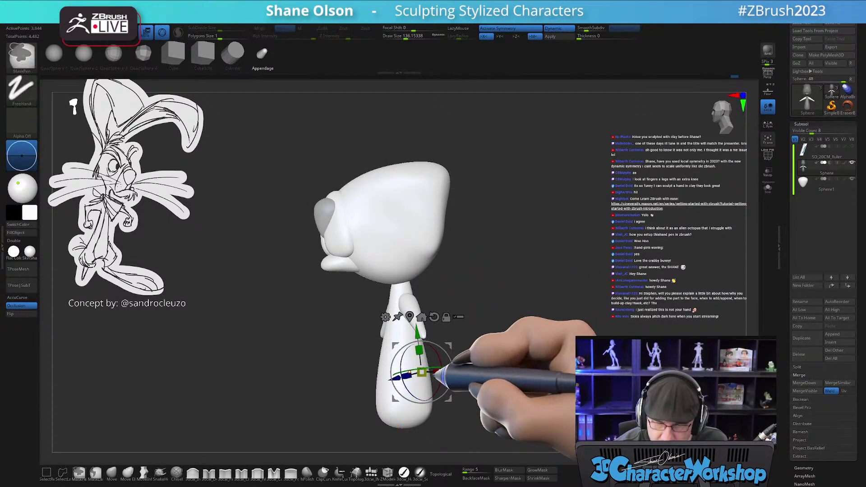
ctrl+click(382, 420)
- Use the Move brush at a draw size of about 87 to reshape the body's neck and shoulders, and smooth the taper
key(q)
drag(485, 324, 476, 359)
click(110, 471)
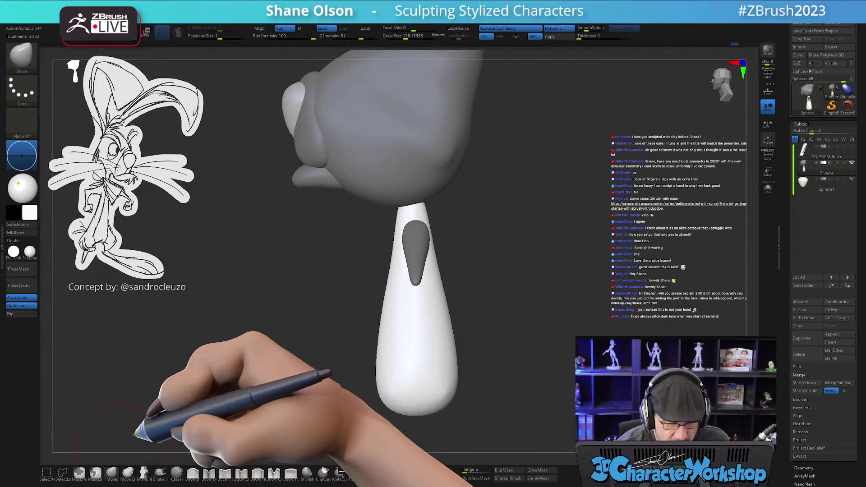
mouse_move(446, 226)
alt+mouse_down()
mouse_move(440, 253)
mouse_move(450, 299)
mouse_move(435, 299)
mouse_move(435, 281)
alt+mouse_up()
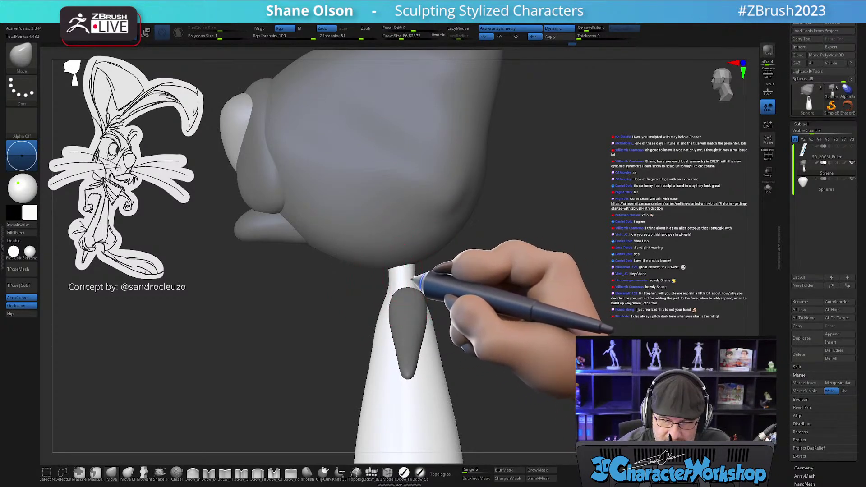
mouse_move(412, 269)
shift+mouse_down()
mouse_move(446, 282)
mouse_move(418, 287)
mouse_move(441, 262)
mouse_move(441, 289)
mouse_move(493, 261)
shift+mouse_up()
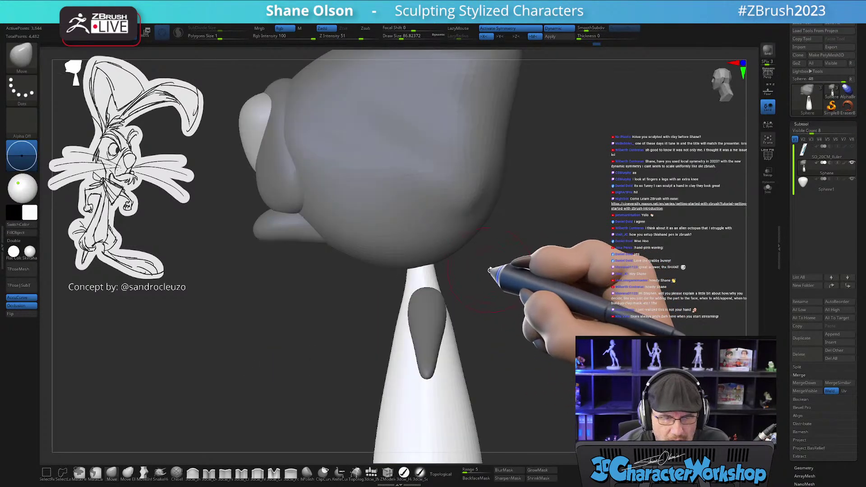
- Check the neck with the body isolated, and restore the full model with its wireframe shown and mask cleared
click(767, 191)
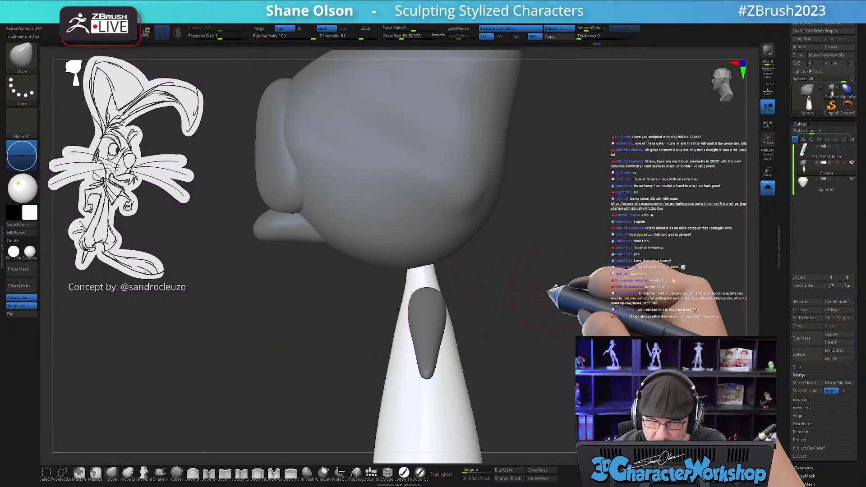
click(767, 188)
ctrl+shift+click(448, 375)
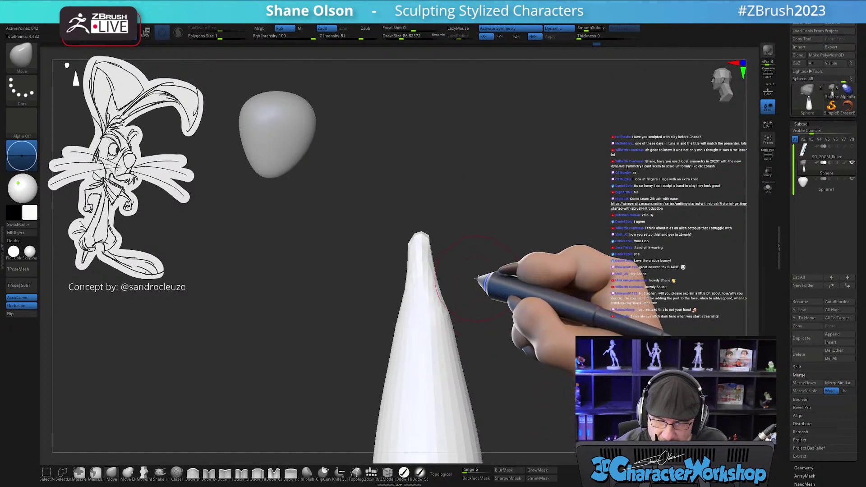
key(shift+f)
mouse_move(496, 329)
shift+mouse_down()
mouse_move(506, 343)
mouse_move(505, 332)
shift+mouse_up()
ctrl+shift+click(507, 332)
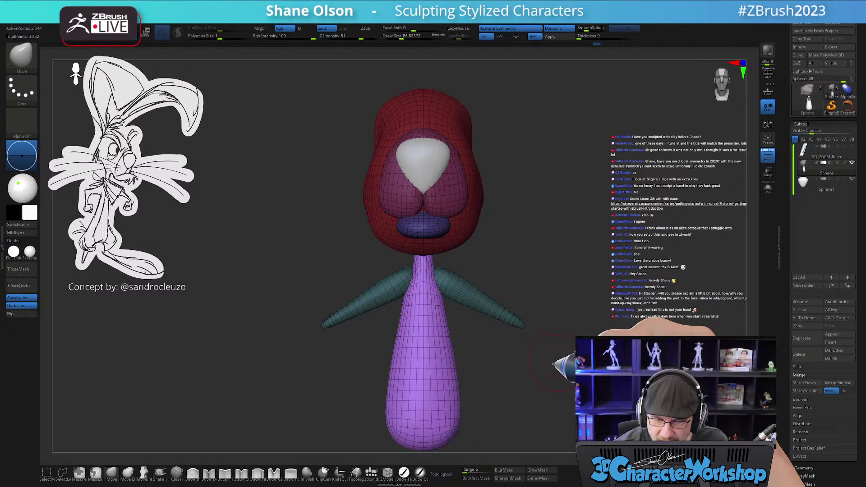
alt+drag(559, 361, 532, 363)
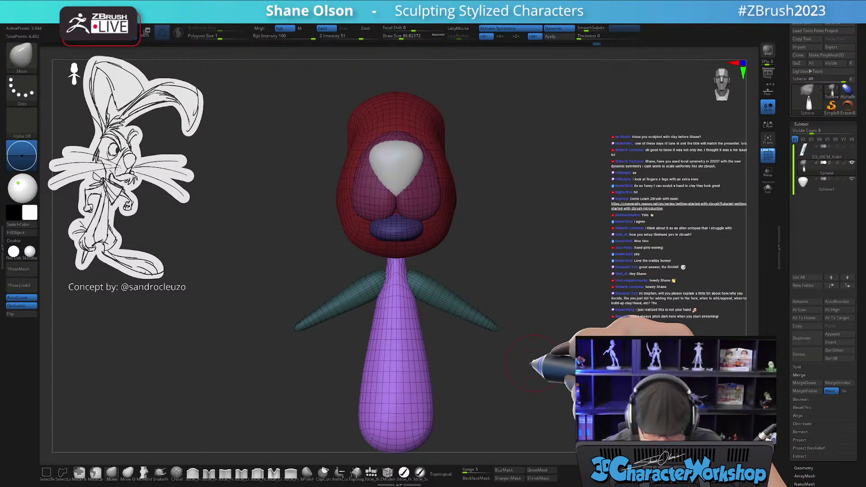
ctrl+drag(576, 243, 536, 282)
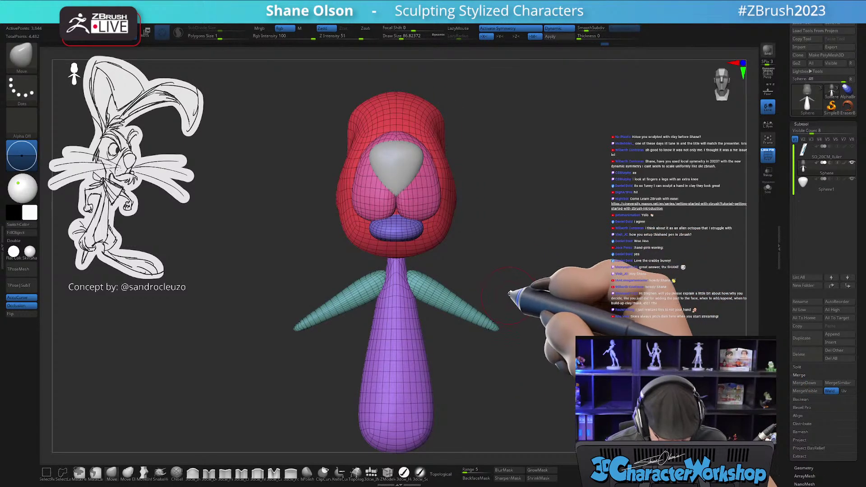
- Try ZRemesher on the model with KeepGroups on and a target polygon count of 5, and undo the remesh
key(space)
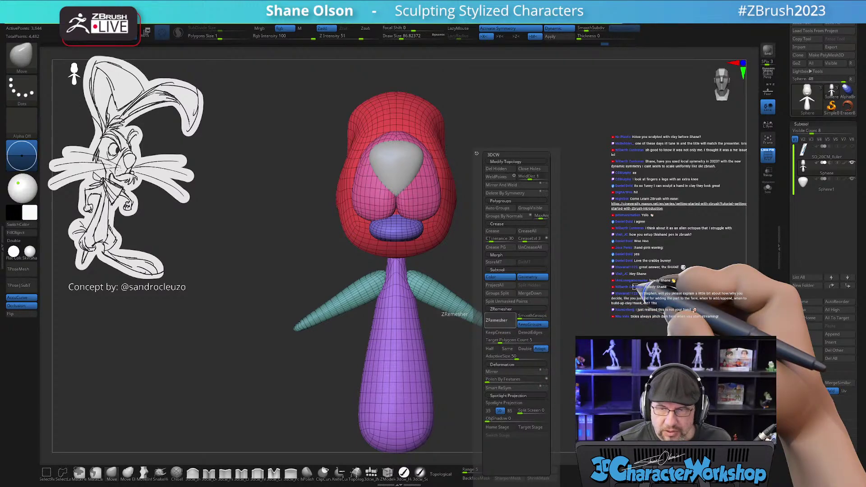
click(496, 320)
drag(618, 269, 590, 269)
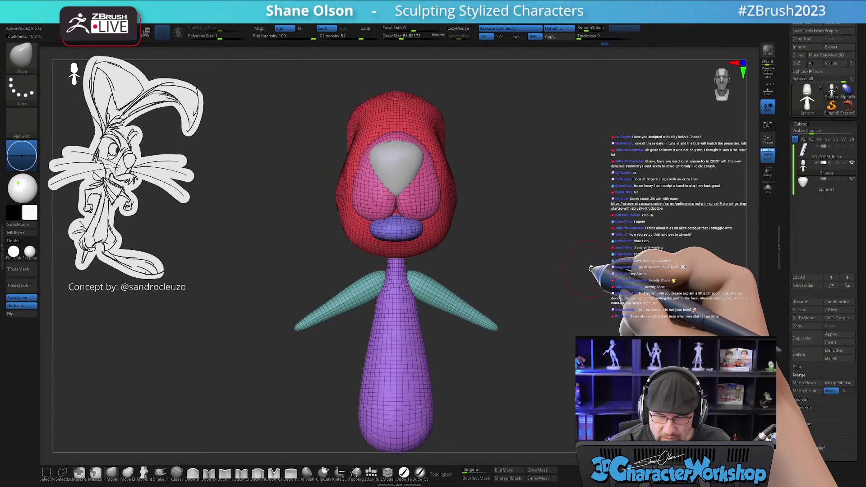
key(ctrl+z)
- Run ZRemesher on the whole model with a lower target polygon count, keeping the polygroups
key(space)
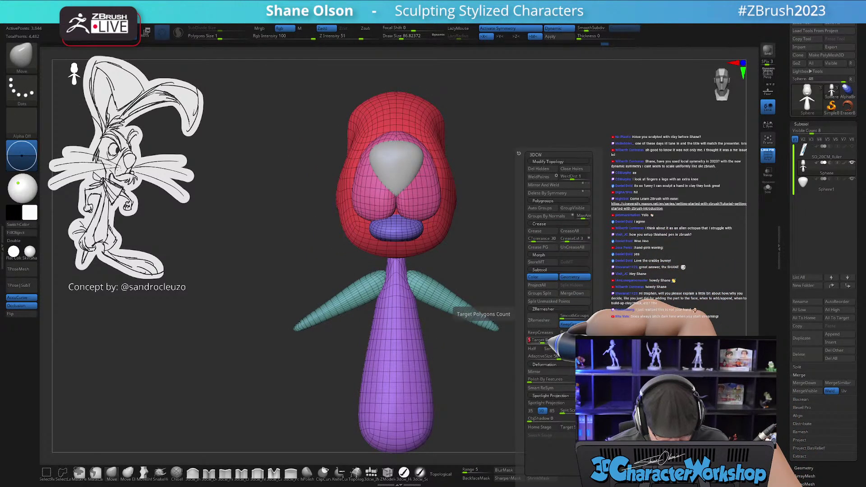
click(546, 319)
mouse_move(617, 283)
mouse_down()
mouse_move(582, 284)
mouse_move(608, 283)
mouse_up()
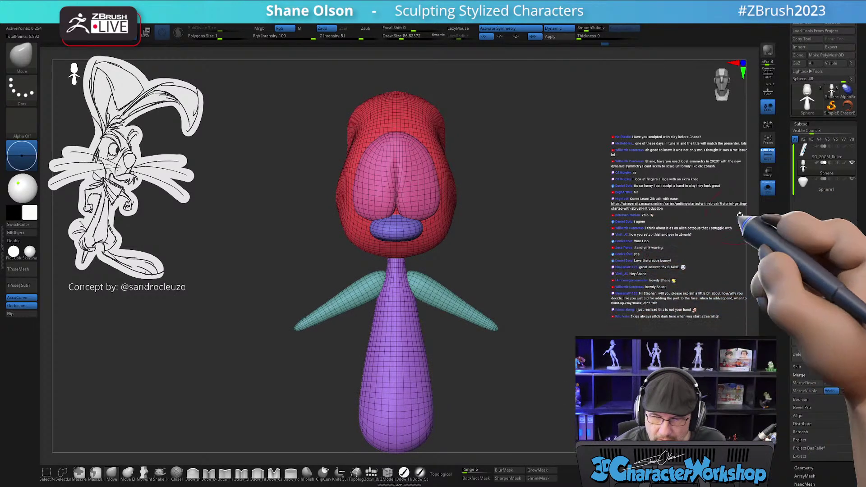
- Isolate the body, inflate the tip of the neck into a small ball at a draw size of about 65, and smooth below it
ctrl+shift+click(406, 313)
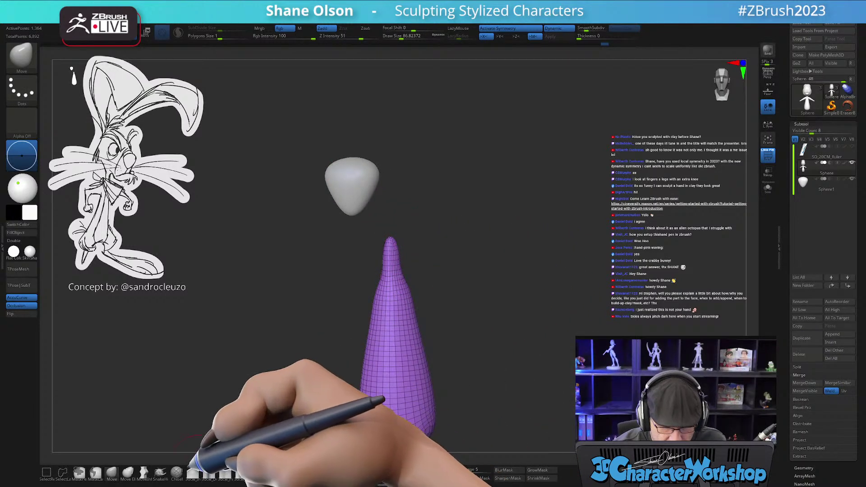
click(193, 472)
key(s)
mouse_move(388, 240)
mouse_down()
mouse_move(393, 232)
mouse_move(387, 235)
mouse_up()
drag(452, 275, 428, 275)
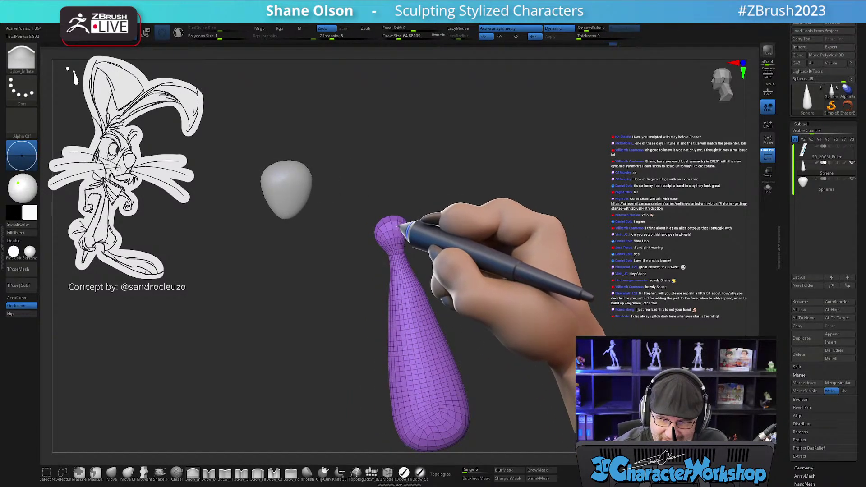
mouse_move(442, 247)
mouse_down()
mouse_move(467, 251)
mouse_move(475, 278)
mouse_move(459, 278)
mouse_up()
shift+drag(373, 256, 363, 322)
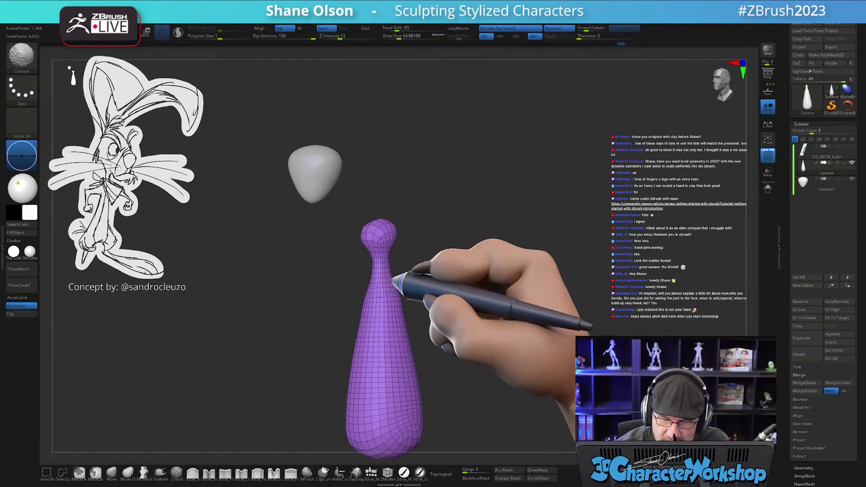
- Show the whole model again and mask the head, muzzle and mouth, leaving the body and arms unmasked
ctrl+shift+click(516, 324)
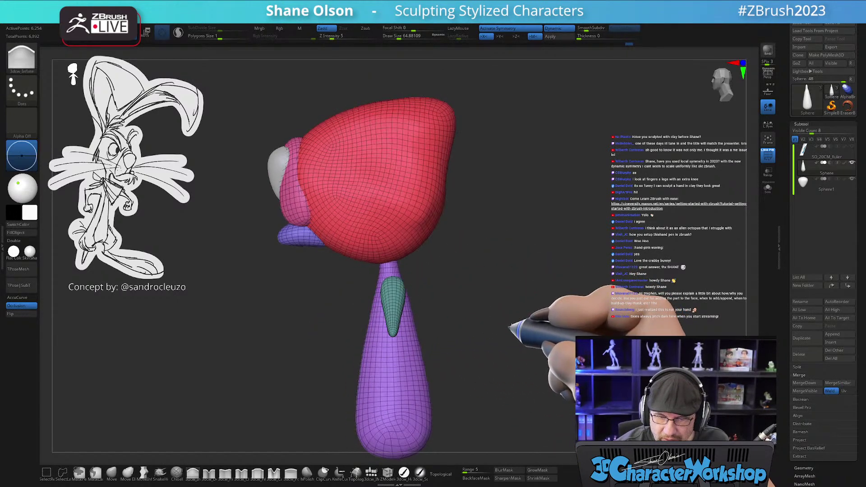
key(w)
alt+drag(489, 337, 501, 313)
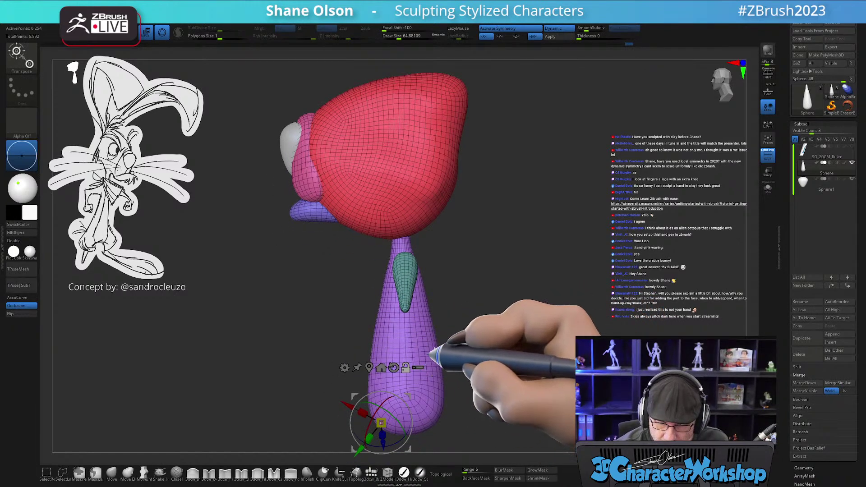
click(393, 367)
mouse_move(483, 347)
alt+mouse_down()
mouse_move(494, 326)
mouse_move(456, 304)
mouse_move(468, 301)
mouse_move(455, 297)
mouse_move(448, 257)
mouse_move(410, 231)
alt+mouse_up()
key(q)
ctrl+shift+click(418, 237)
ctrl+shift+click(417, 237)
ctrl+shift+click(415, 253)
ctrl+drag(302, 92, 515, 278)
ctrl+shift+click(559, 251)
drag(559, 252, 543, 300)
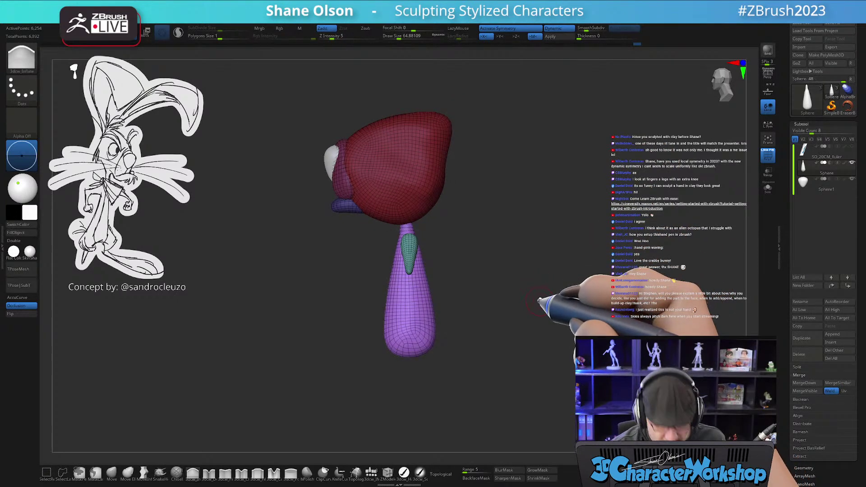
- Move the body and arms slightly down from the head, and invert the mask so the body is protected
key(w)
drag(391, 316, 392, 320)
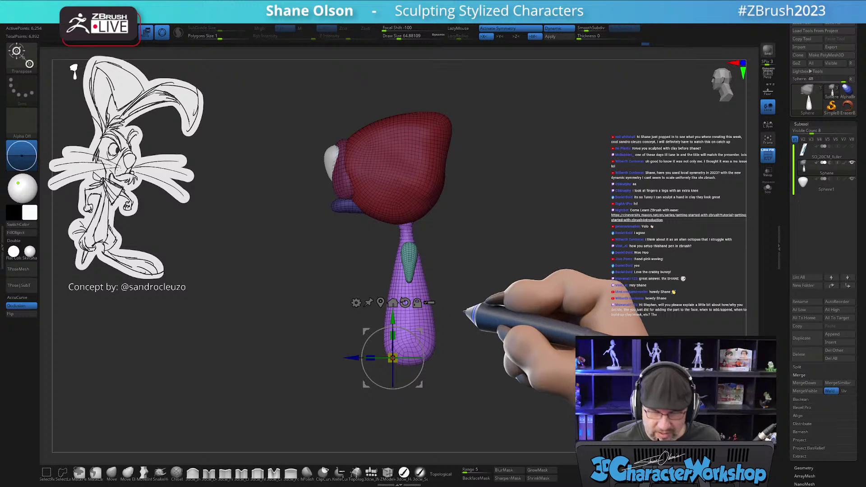
key(q)
mouse_move(466, 311)
mouse_down()
mouse_move(458, 283)
mouse_move(466, 262)
mouse_move(487, 256)
mouse_move(474, 305)
mouse_move(476, 251)
mouse_move(419, 276)
mouse_move(464, 270)
mouse_move(452, 276)
mouse_up()
key(shift)
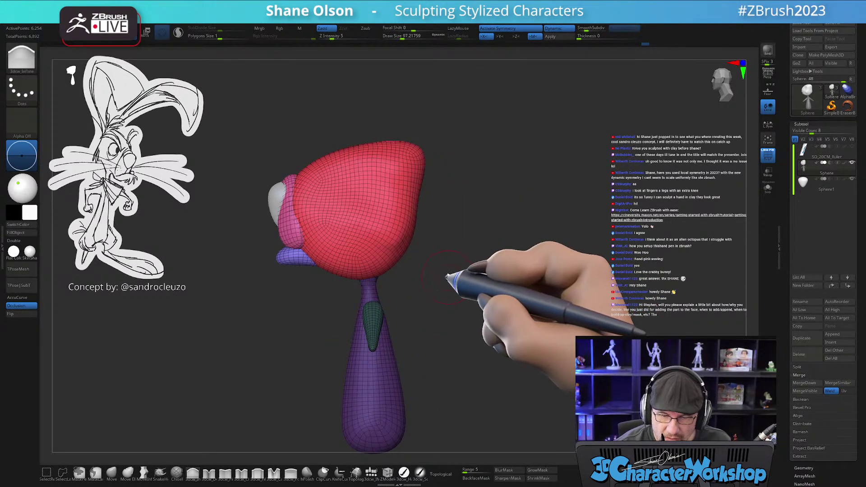
- Adjust the muzzle with the Move brush and Topological masking, clear the mask, and set the draw size to about 120
mouse_move(323, 225)
right_down()
mouse_move(320, 203)
mouse_move(311, 216)
right_up()
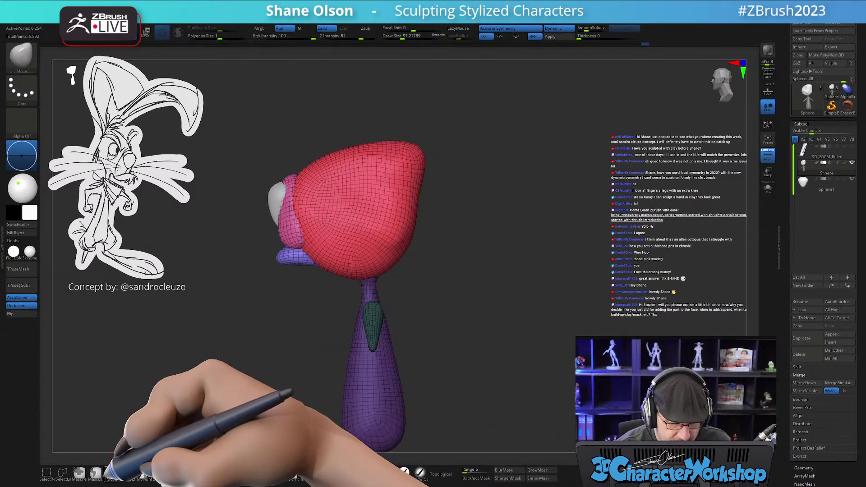
click(112, 472)
mouse_move(299, 202)
mouse_down()
mouse_move(324, 195)
mouse_move(306, 203)
mouse_up()
click(438, 474)
drag(469, 262, 440, 261)
shift+drag(366, 235, 349, 201)
mouse_move(402, 248)
mouse_down()
mouse_move(436, 252)
mouse_move(421, 286)
mouse_move(497, 268)
mouse_up()
key(s)
mouse_move(485, 350)
mouse_down()
mouse_move(502, 347)
mouse_move(496, 333)
mouse_move(516, 313)
mouse_move(491, 321)
mouse_up()
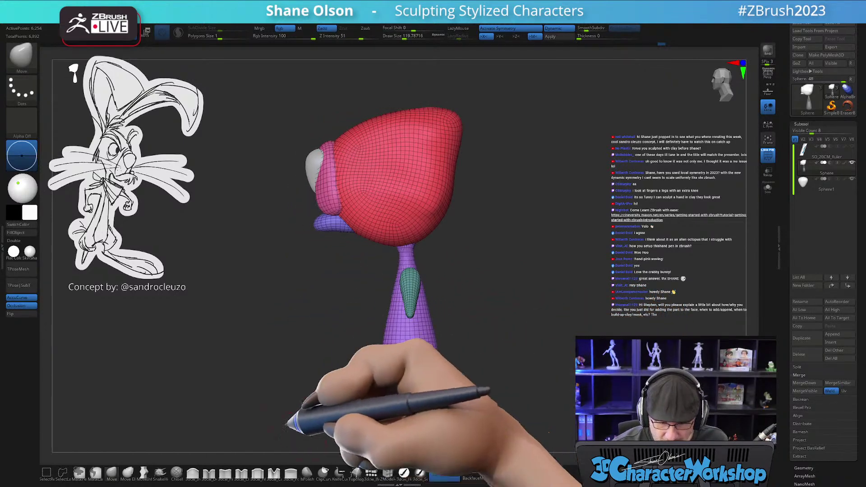
- Insert a QuadSphere-2 primitive symmetrically on both sides of the head as eyes, at the upper middle
click(372, 472)
click(83, 53)
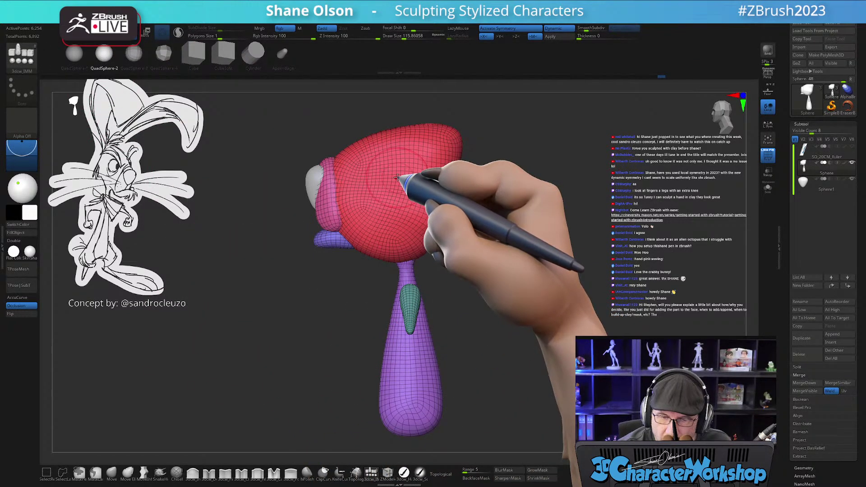
drag(396, 177, 398, 195)
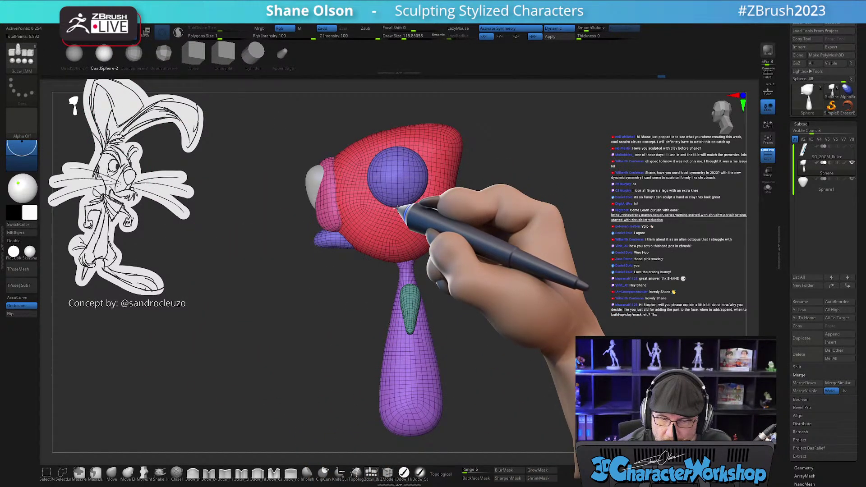
drag(396, 208, 397, 209)
shift+drag(420, 252, 451, 255)
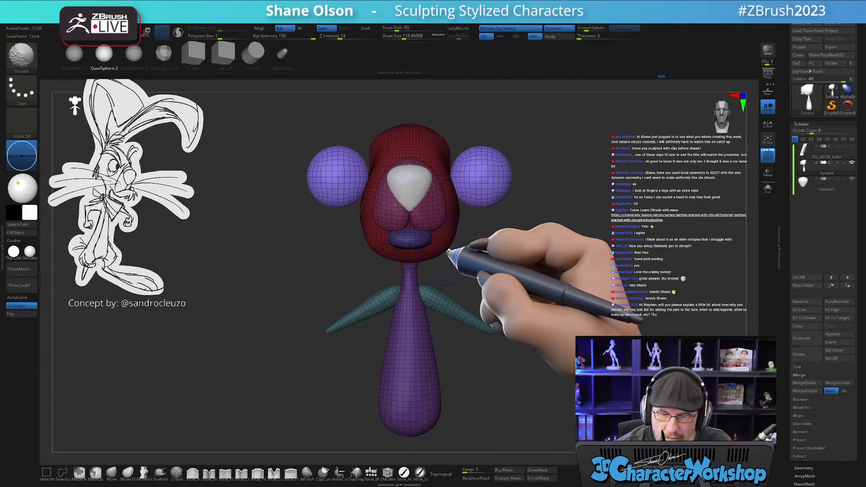
- Move the two eye spheres inward so they sit partly embedded in the head, and position them nearer the muzzle
alt+drag(515, 258, 477, 296)
key(w)
drag(456, 216, 415, 228)
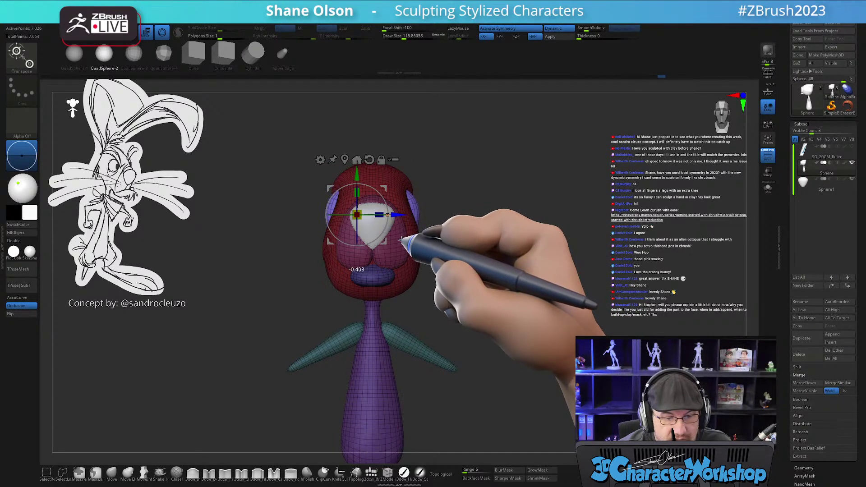
right_drag(396, 184, 430, 269)
drag(387, 190, 391, 195)
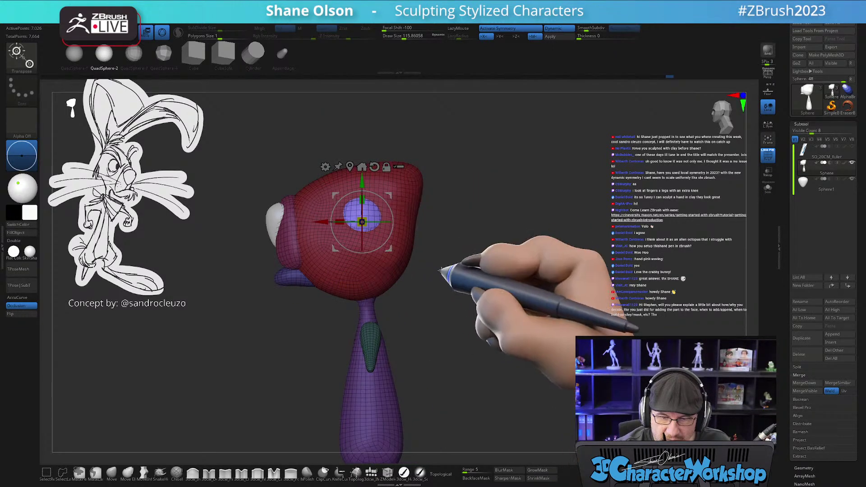
mouse_move(445, 278)
right_down()
mouse_move(479, 286)
mouse_move(471, 283)
mouse_move(470, 294)
mouse_move(491, 322)
mouse_move(487, 290)
mouse_move(443, 269)
right_up()
drag(390, 194, 376, 193)
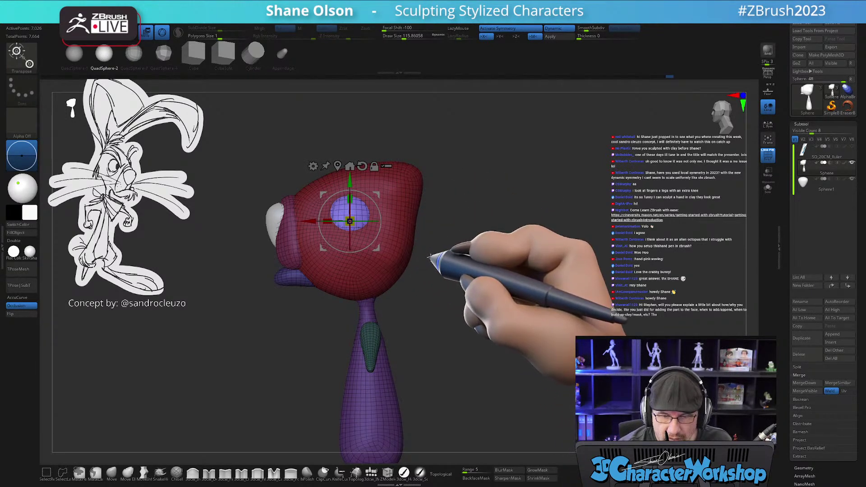
key(q)
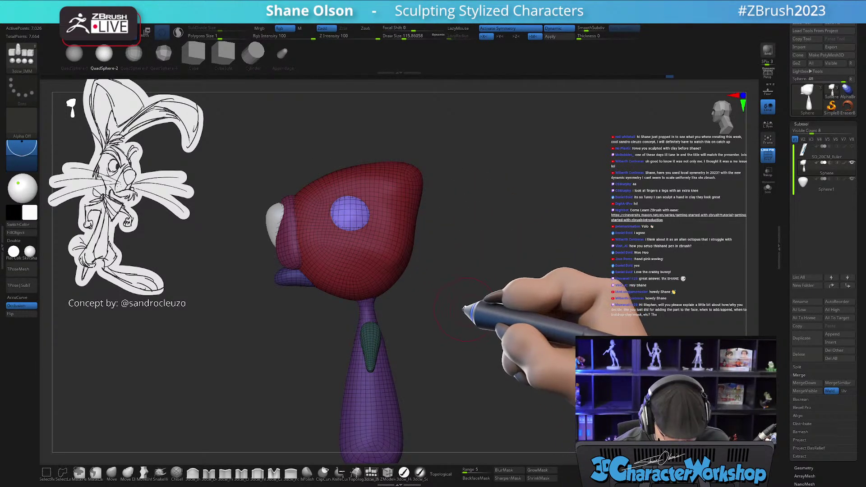
- Split the unmasked eye spheres into their own subtool and make it active
key(1)
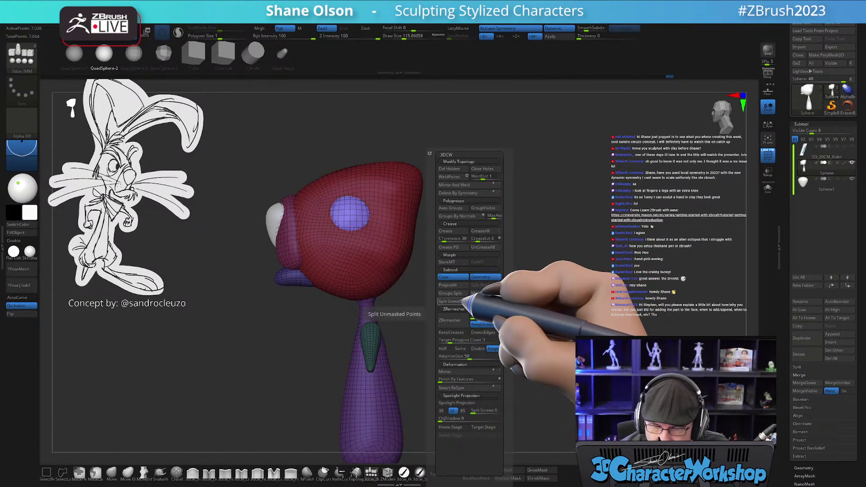
click(467, 301)
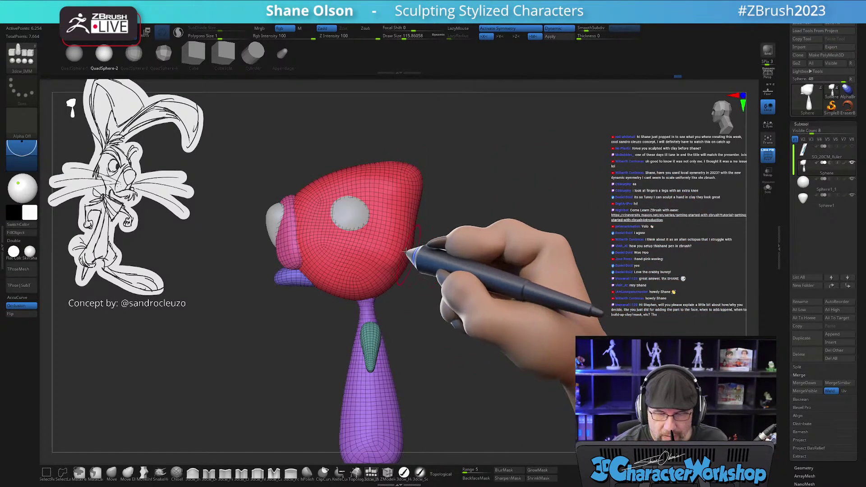
alt+click(358, 208)
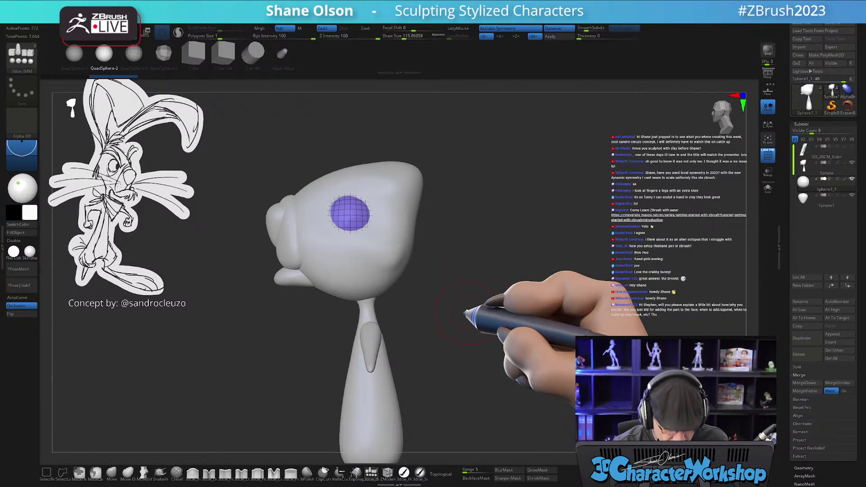
- Move the eyes slightly forward towards the muzzle, and make the head and body subtool active again
key(w)
drag(378, 193, 365, 194)
drag(411, 283, 449, 284)
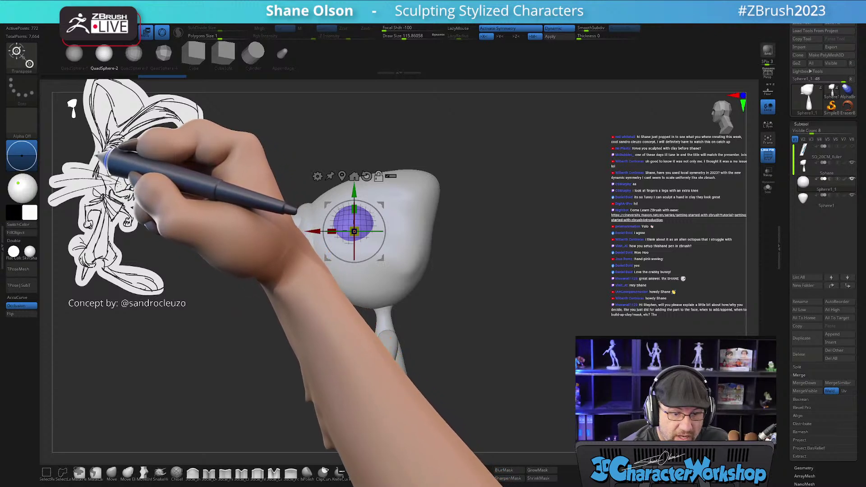
key(alt)
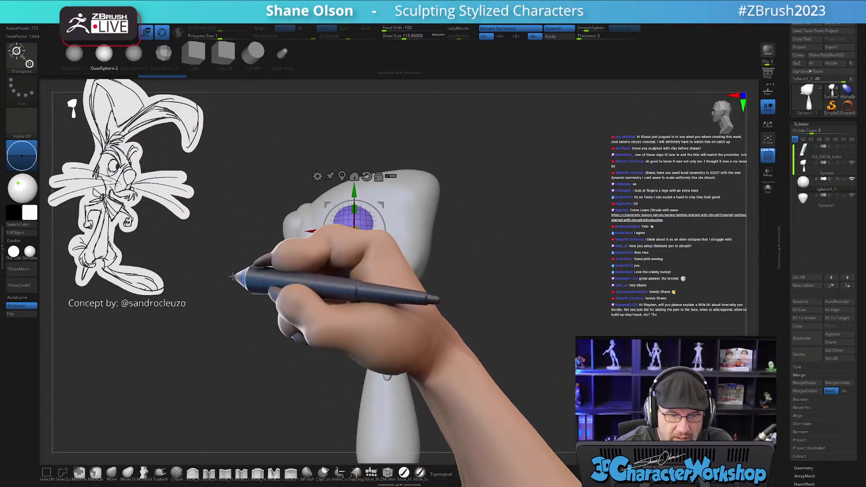
drag(311, 231, 310, 231)
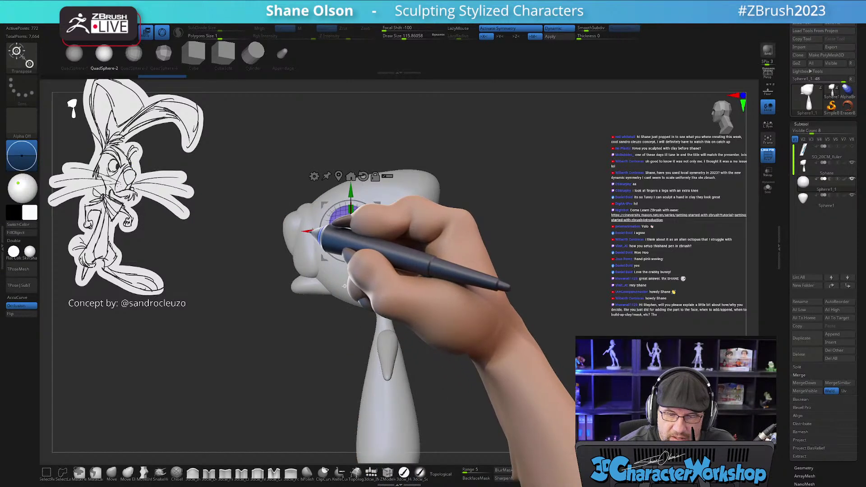
mouse_move(445, 294)
mouse_down()
mouse_move(493, 300)
mouse_move(479, 295)
mouse_move(477, 248)
mouse_move(478, 280)
mouse_up()
key(q)
alt+click(378, 281)
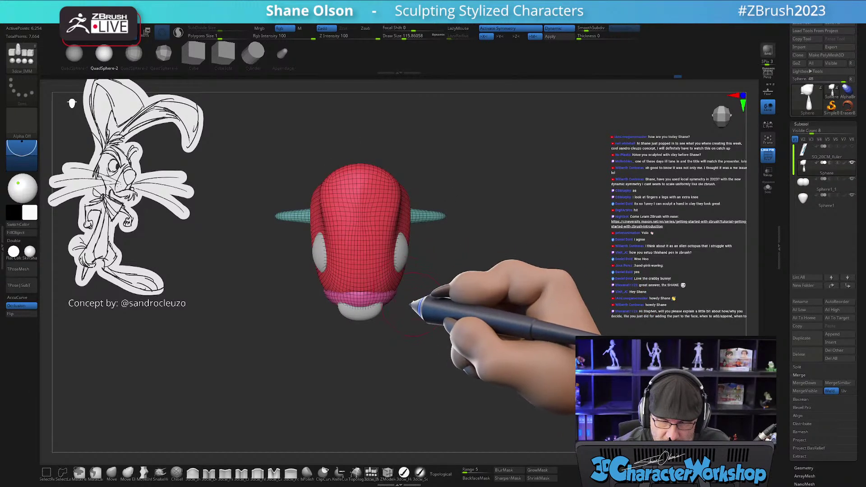
drag(436, 303, 434, 295)
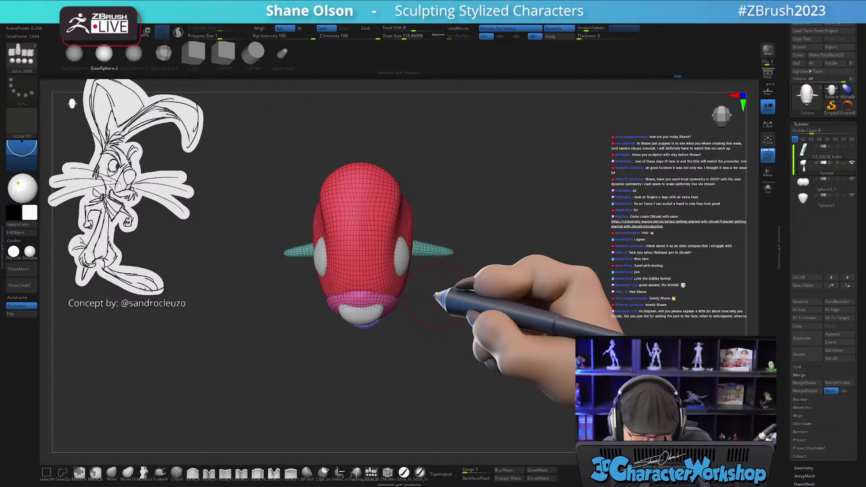
drag(397, 357, 396, 309)
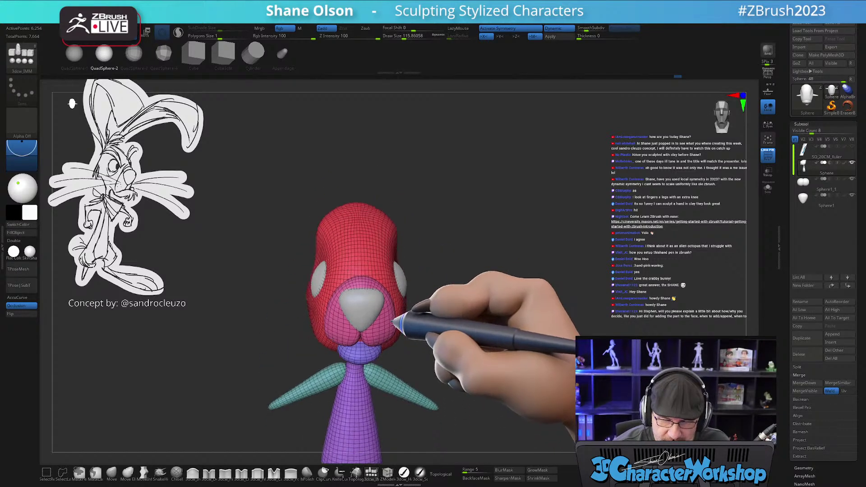
mouse_move(448, 286)
mouse_down()
mouse_move(447, 294)
mouse_move(455, 287)
mouse_up()
key(s)
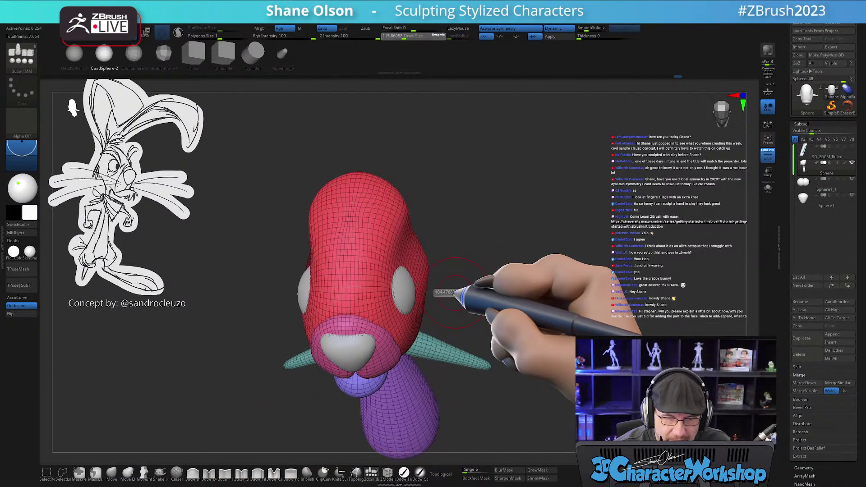
drag(403, 294, 411, 291)
key(ctrl+z)
key(ctrl+z)
key(ctrl+z)
key(ctrl+z)
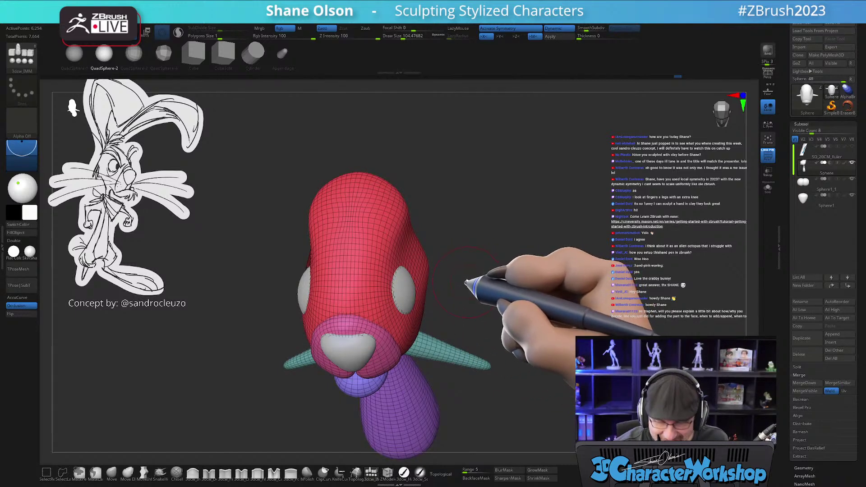
- Reshape the head around the eyes with the Move brush, Topological masking off and a draw size of about 112
click(112, 473)
key(s)
drag(404, 280, 407, 279)
right_drag(409, 278, 392, 275)
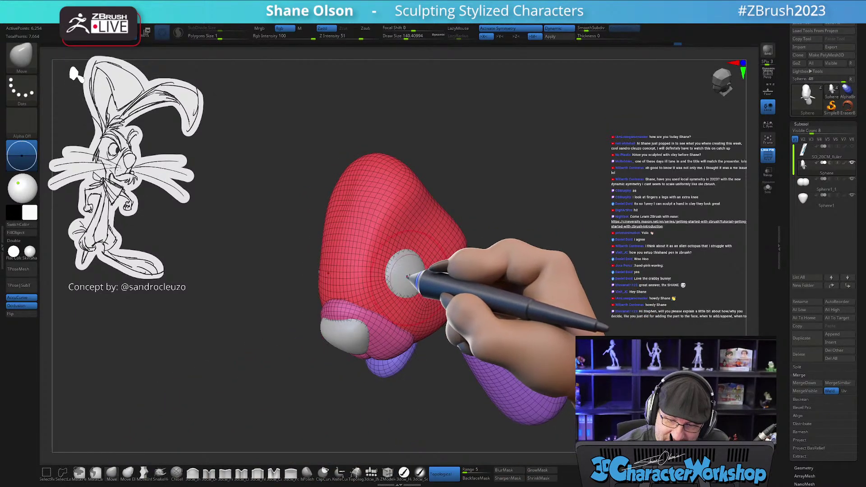
click(443, 474)
mouse_move(403, 280)
right_down()
mouse_move(427, 255)
mouse_move(409, 274)
right_up()
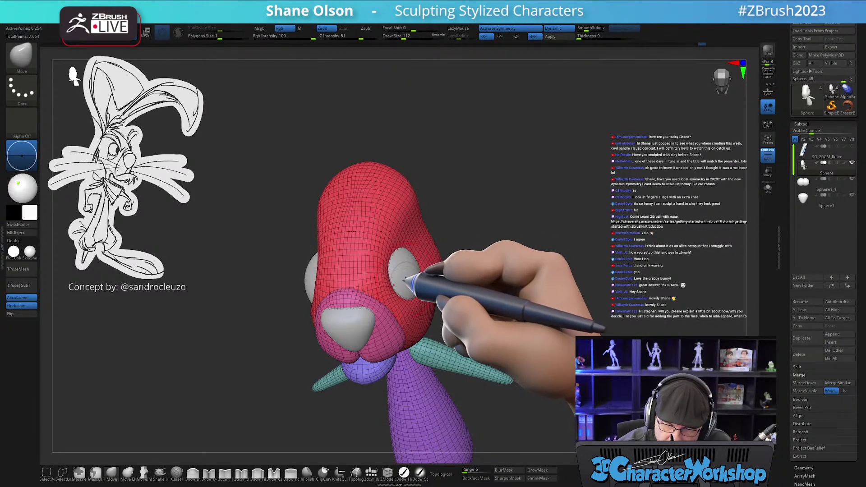
mouse_move(409, 262)
right_down()
mouse_move(403, 276)
mouse_move(417, 250)
right_up()
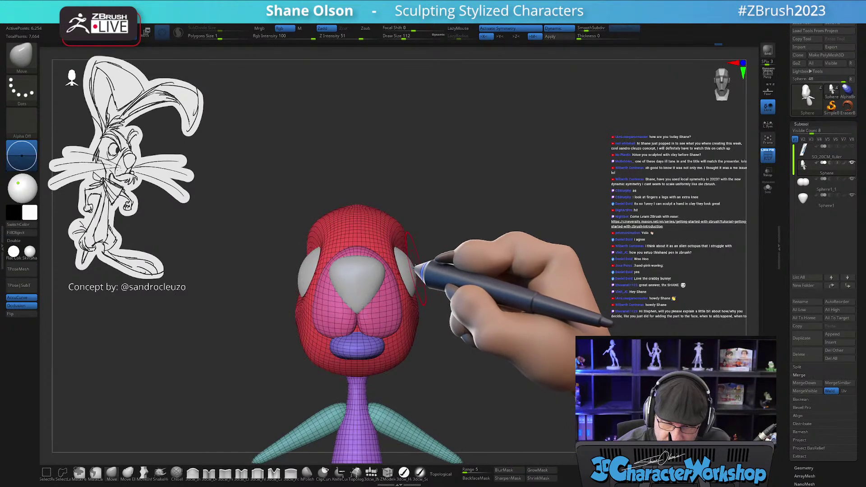
right_drag(431, 301, 486, 319)
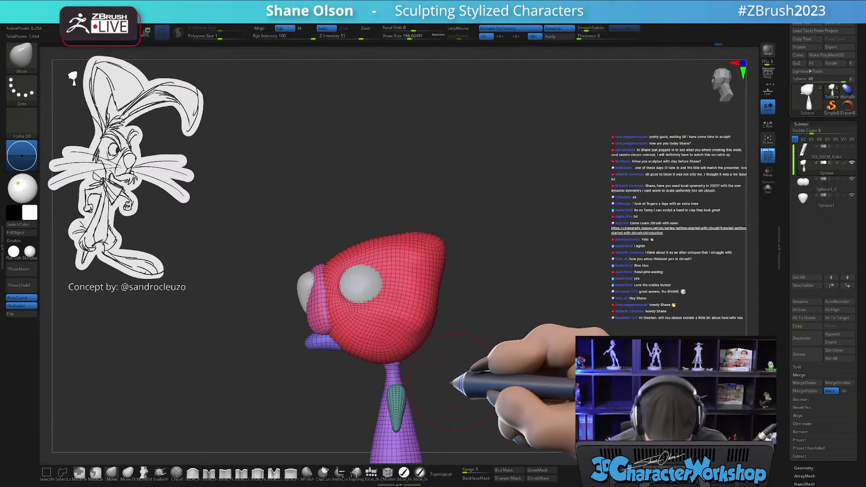
- Mask the body and arms by isolating the head pieces, masking them, showing everything and inverting the mask
ctrl+right_drag(453, 383, 448, 343)
ctrl+shift+click(384, 333)
ctrl+shift+click(384, 333)
ctrl+shift+click(390, 354)
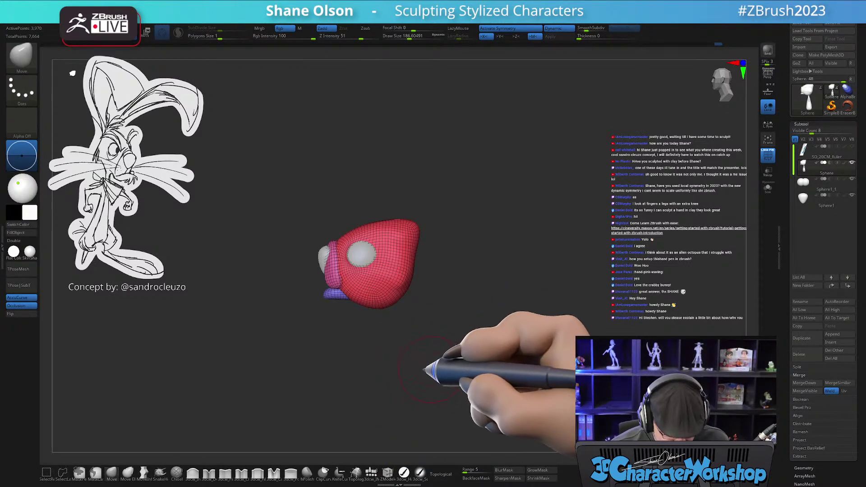
ctrl+shift+drag(280, 176, 433, 358)
ctrl+shift+click(533, 334)
ctrl+click(534, 343)
- Move the head together with the nose and eyes slightly back over the neck
key(w)
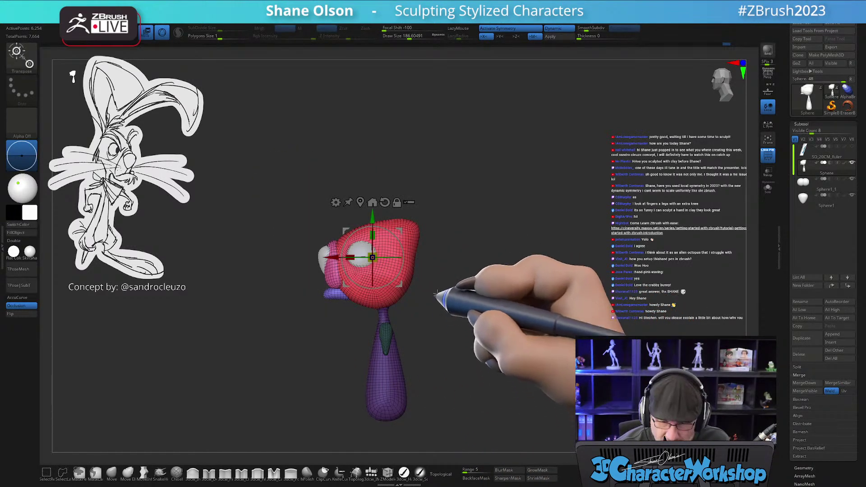
alt+drag(433, 251, 429, 257)
drag(336, 256, 342, 255)
key(ctrl+z)
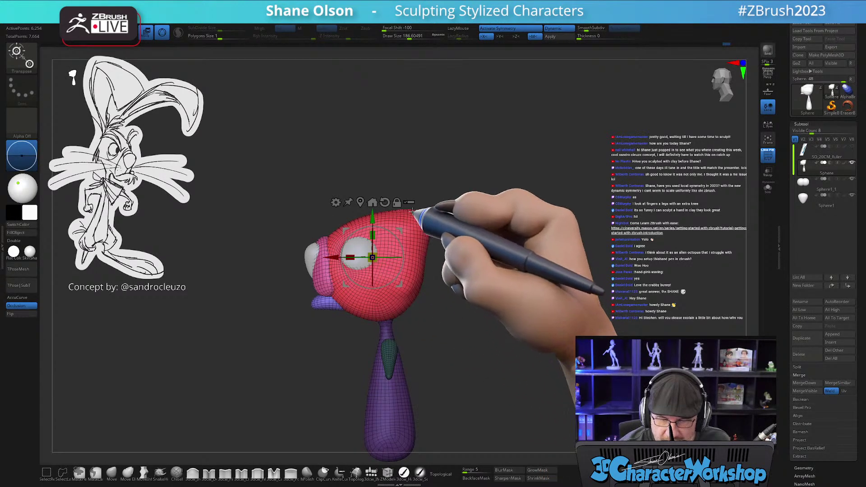
drag(333, 257, 340, 258)
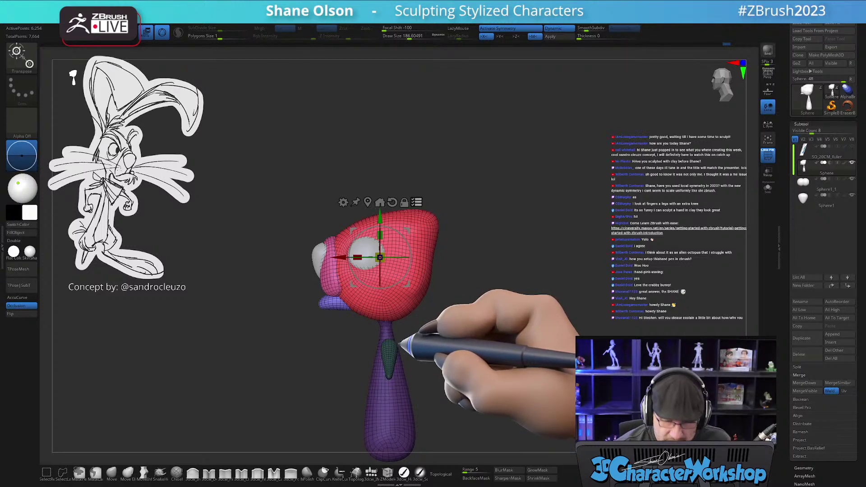
key(q)
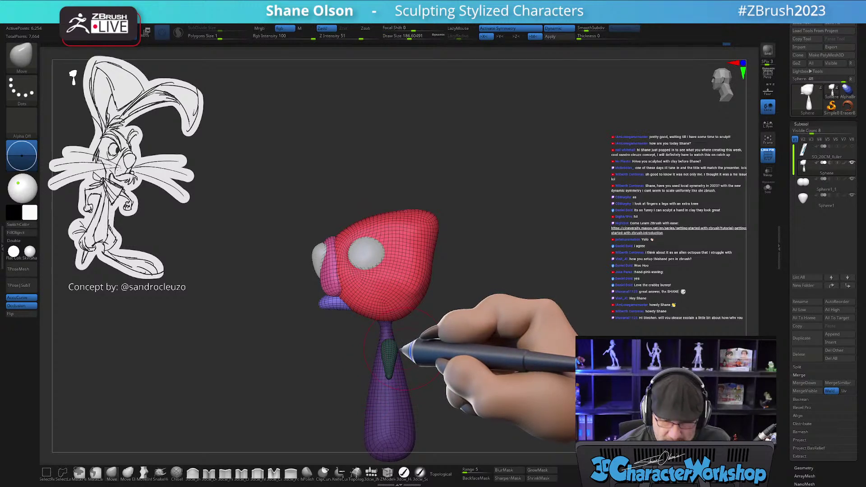
key(w)
key(q)
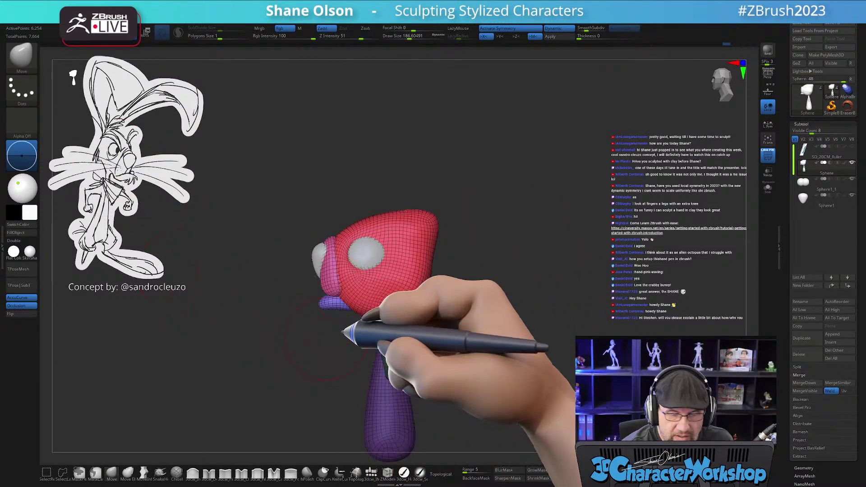
- Reshape the underside and jaw of the head with the Move brush at a draw size of about 268
mouse_move(294, 375)
mouse_down()
mouse_move(316, 384)
mouse_move(368, 336)
mouse_move(391, 333)
mouse_up()
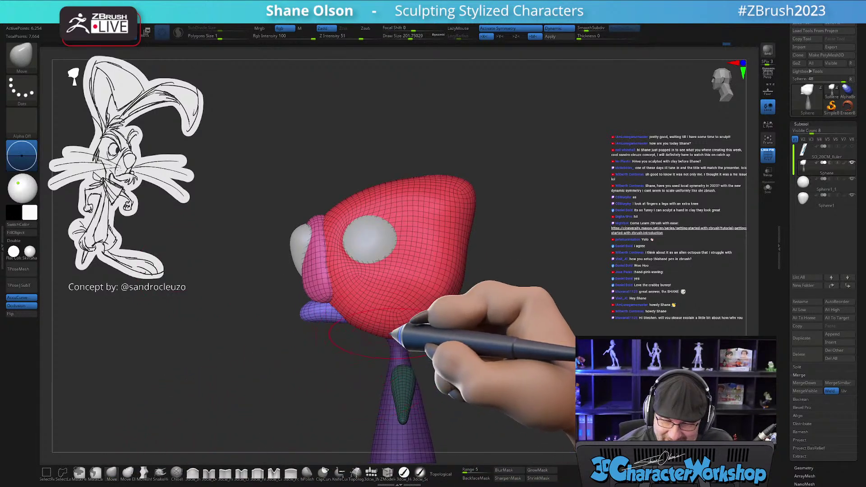
mouse_move(455, 334)
mouse_down()
mouse_move(440, 328)
mouse_move(457, 329)
mouse_up()
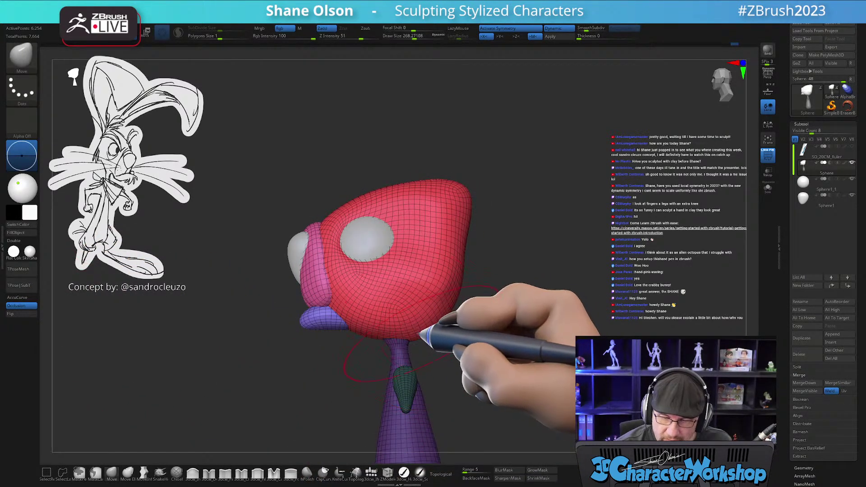
drag(374, 327, 378, 332)
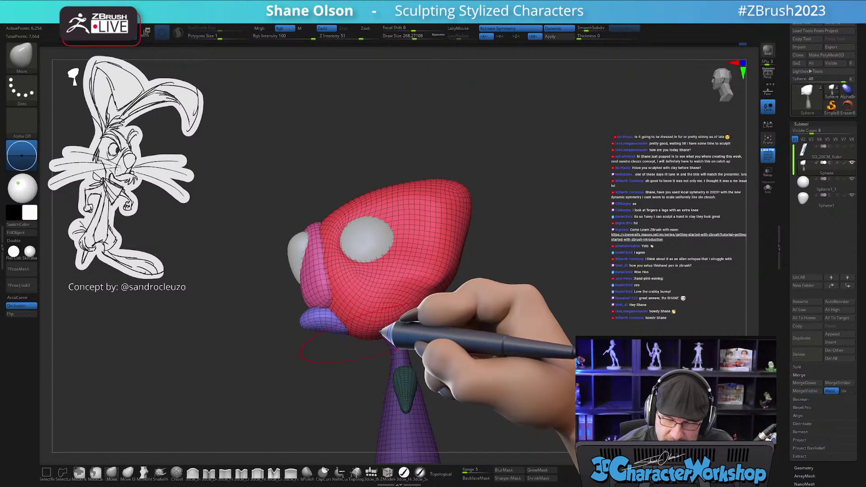
drag(426, 306, 442, 296)
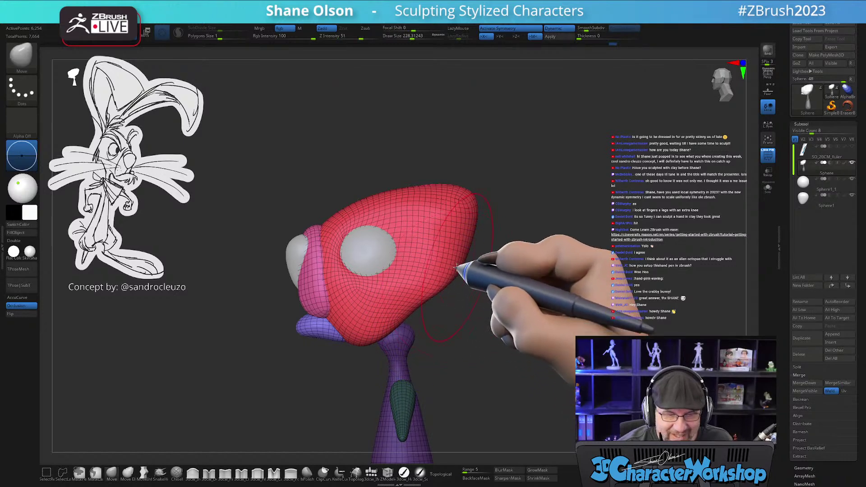
- Enlarge the Move brush to a draw size of about 422 and push the back of the head inward
key(s)
mouse_move(467, 220)
mouse_down()
mouse_move(478, 220)
mouse_move(454, 203)
mouse_move(448, 217)
mouse_up()
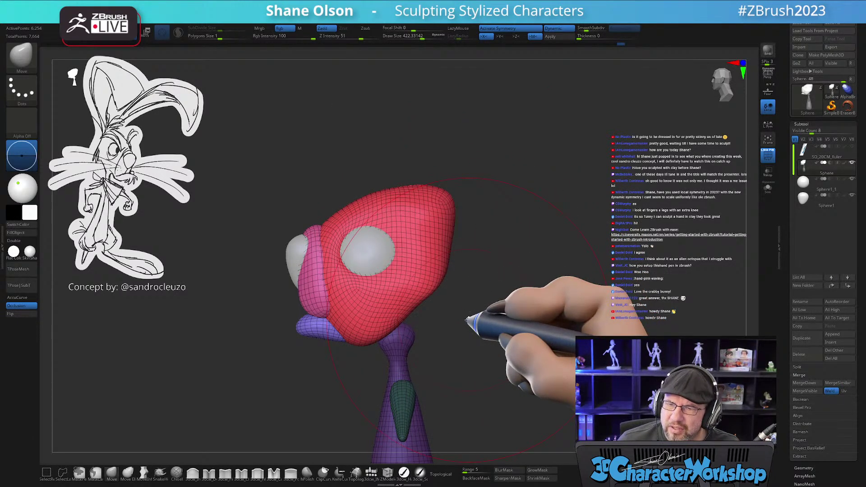
key(s)
drag(409, 329, 403, 328)
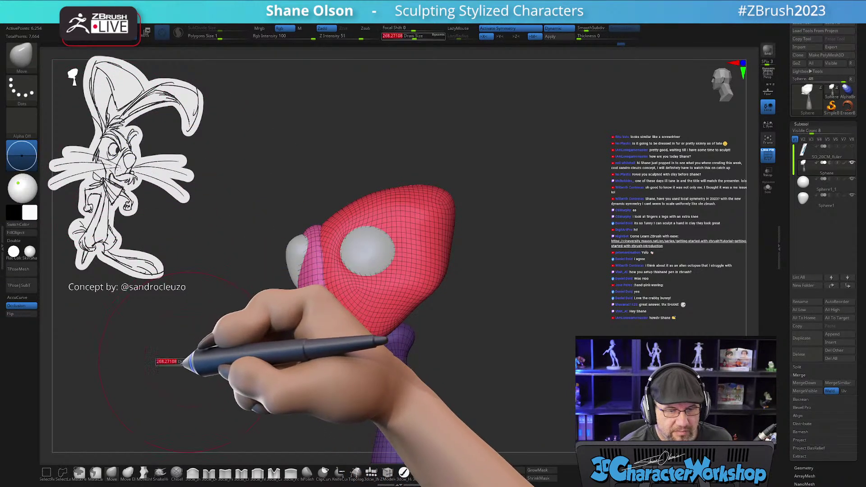
- Refine the jawline and lower back of the head with the Move brush, reducing the draw size to about 154
key(bracketleft)
key(bracketleft)
drag(449, 348, 458, 331)
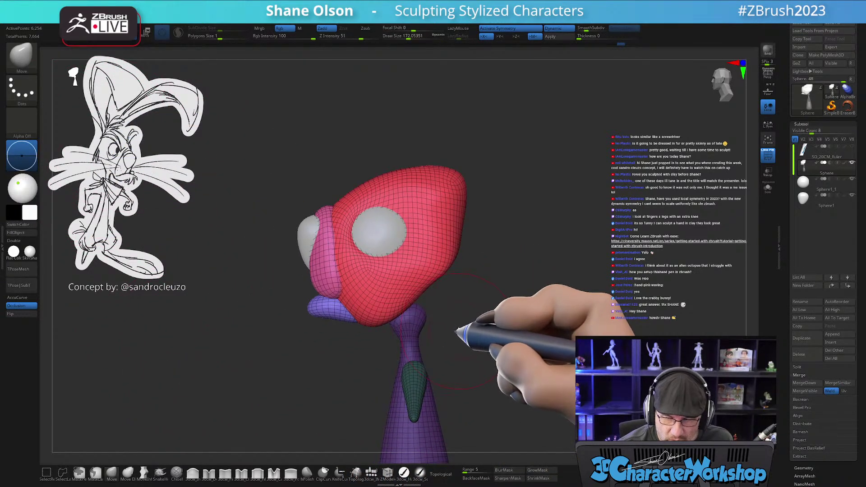
mouse_move(440, 278)
mouse_down()
mouse_move(455, 266)
mouse_move(457, 281)
mouse_up()
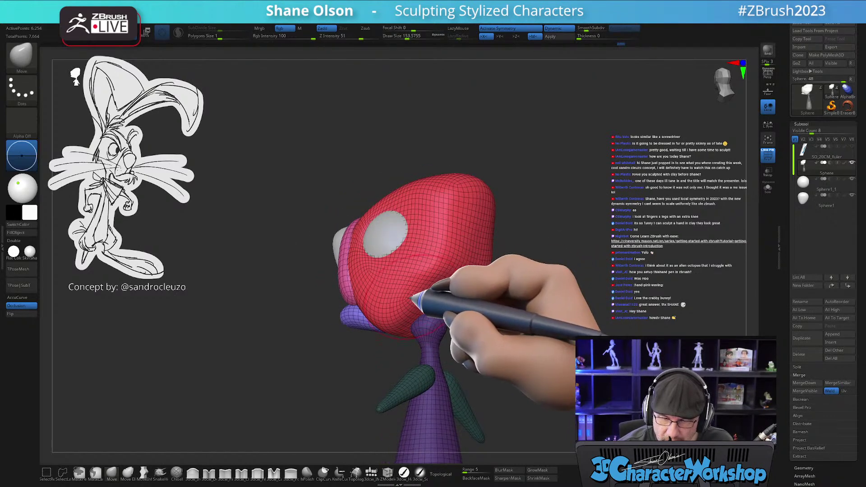
right_drag(414, 294, 447, 292)
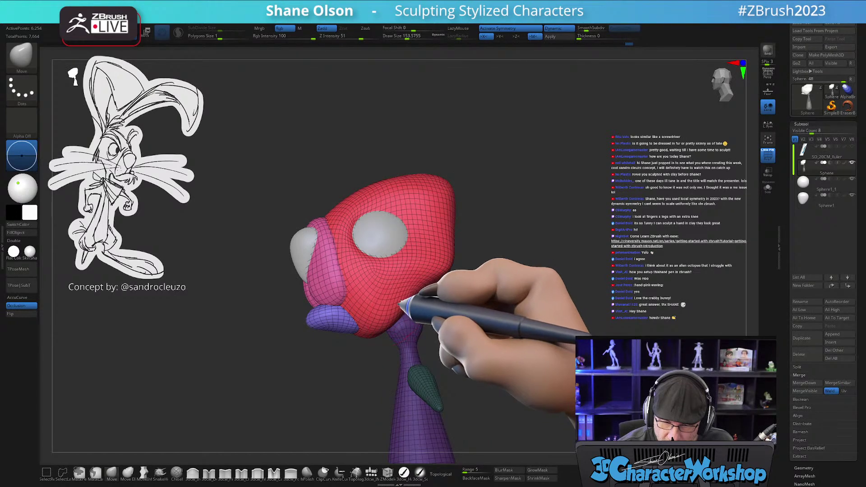
drag(393, 316, 384, 328)
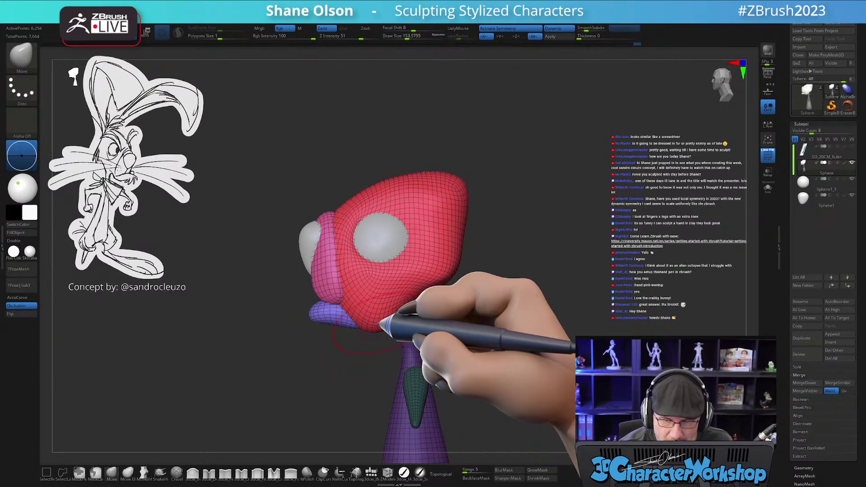
drag(380, 367, 371, 346)
- Set the Smooth brush intensity to 27 and smooth the side and lower back of the head
mouse_move(435, 287)
right_down()
mouse_move(440, 303)
mouse_move(419, 294)
right_up()
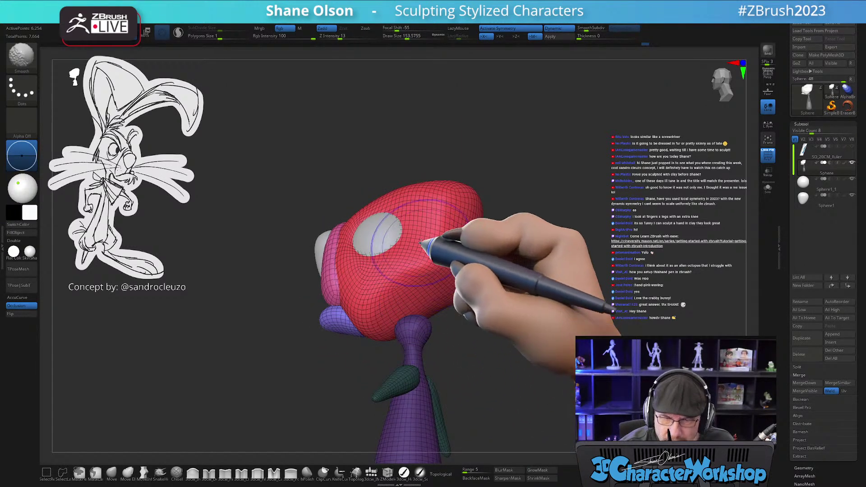
click(349, 38)
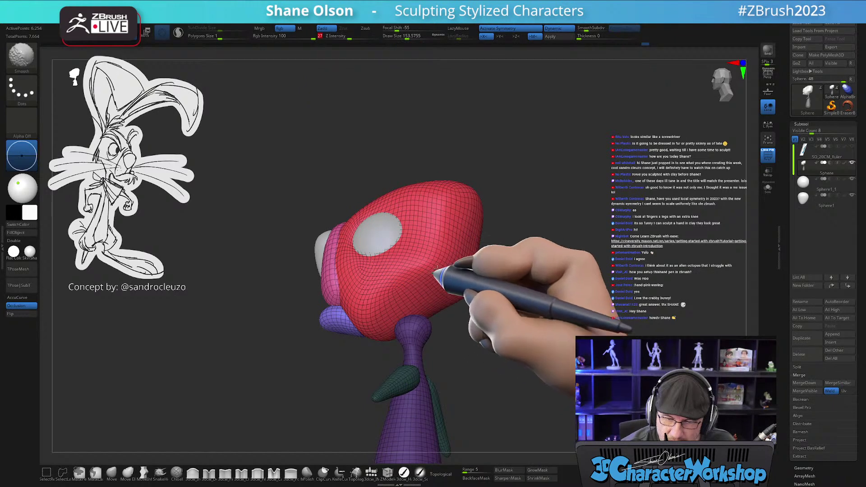
drag(423, 301, 454, 290)
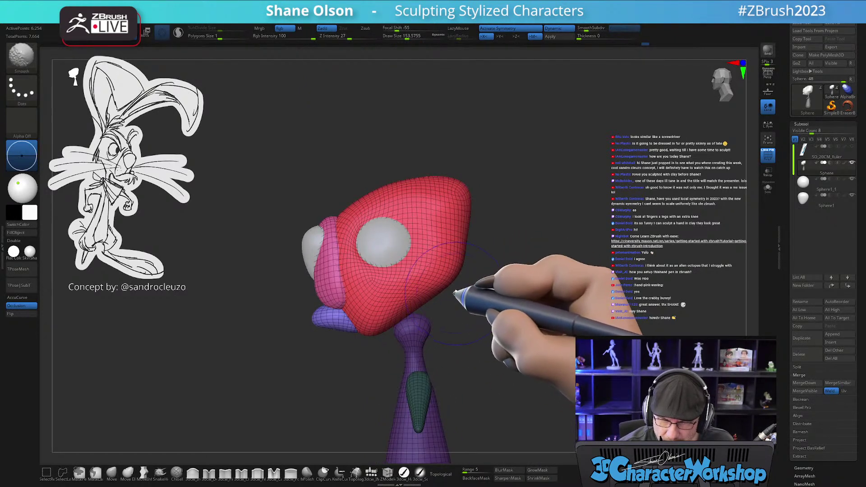
- Round out the back of the skull and the cheek with the Move brush
drag(490, 239, 476, 234)
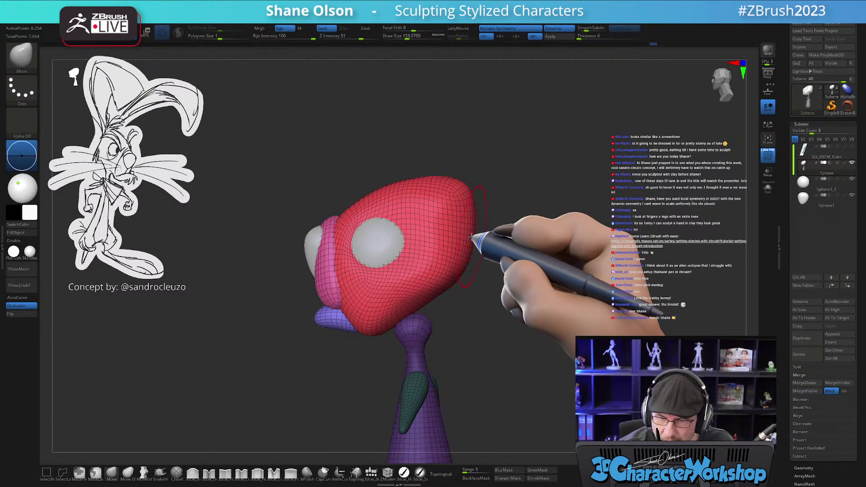
right_drag(405, 298, 425, 289)
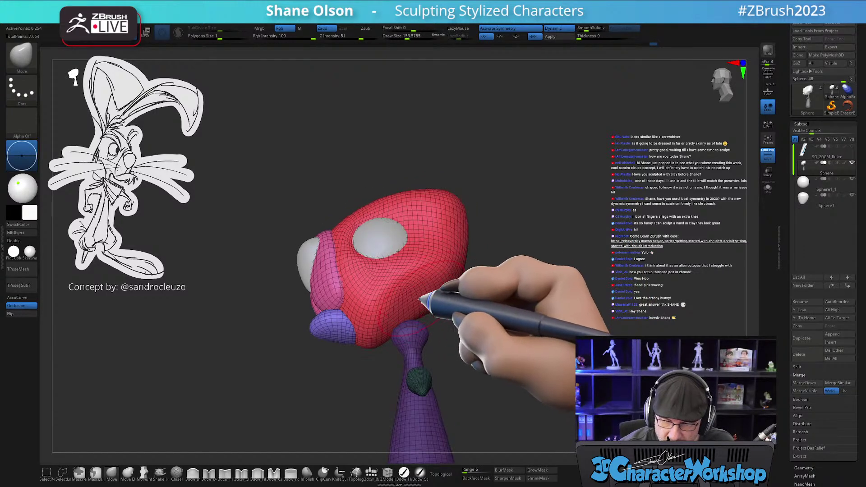
right_drag(389, 322, 399, 304)
mouse_move(500, 340)
mouse_down()
mouse_move(518, 347)
mouse_move(505, 348)
mouse_up()
- Invert the mask to protect the head, and reshape the top of the neck beneath the skull with the Move brush
key(w)
drag(432, 178, 418, 193)
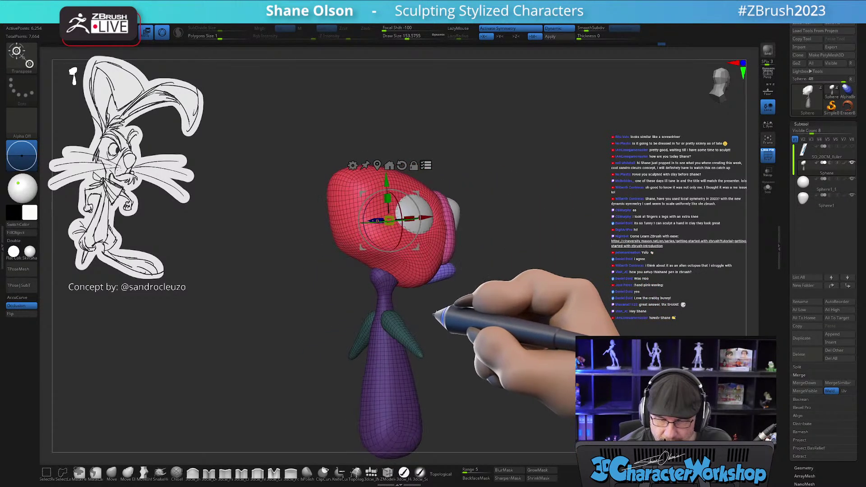
key(q)
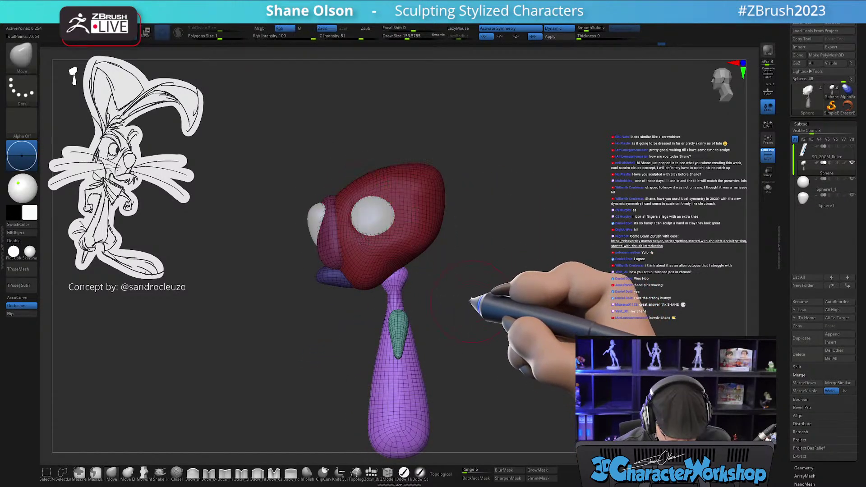
drag(460, 295, 414, 282)
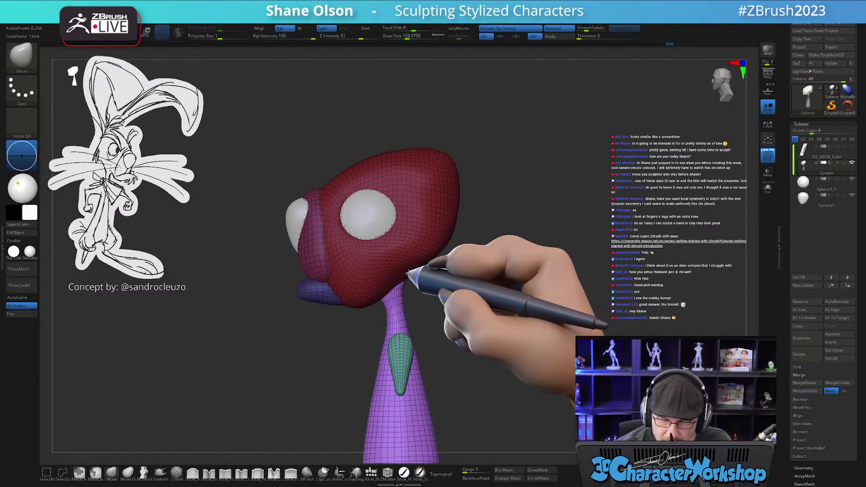
- Clear the mask and turn off the polyframe display
drag(443, 314, 478, 316)
mouse_move(479, 314)
alt+mouse_down()
mouse_move(463, 306)
mouse_move(445, 332)
mouse_move(542, 324)
mouse_move(506, 324)
mouse_move(495, 338)
mouse_move(482, 305)
alt+mouse_up()
key(shift+f)
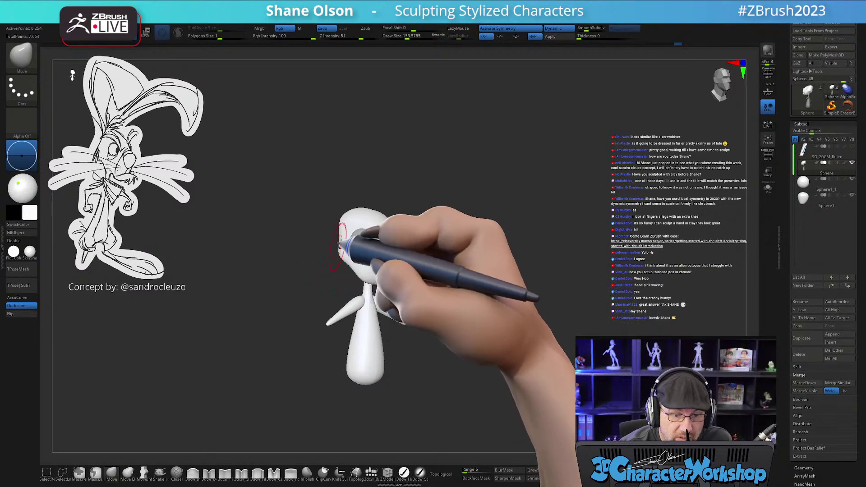
- Reshape the back and crown of the head in profile with the Move brush at a draw size of about 268
right_drag(347, 218, 377, 212)
key(s)
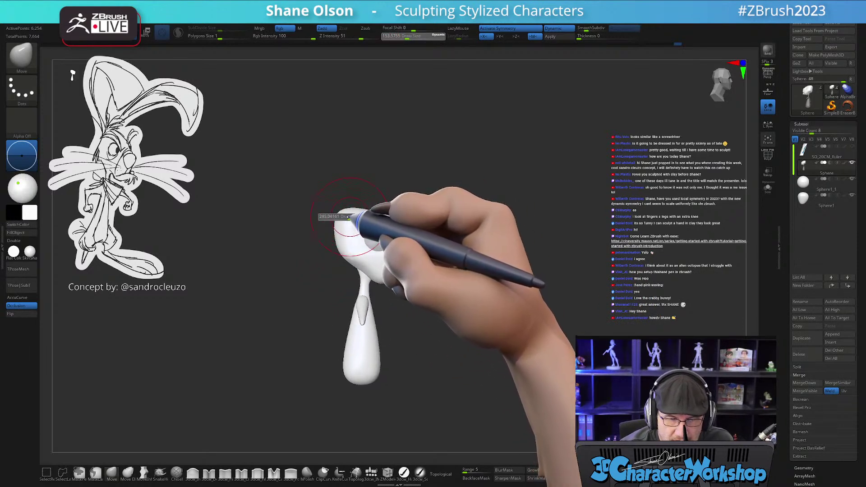
drag(347, 217, 340, 217)
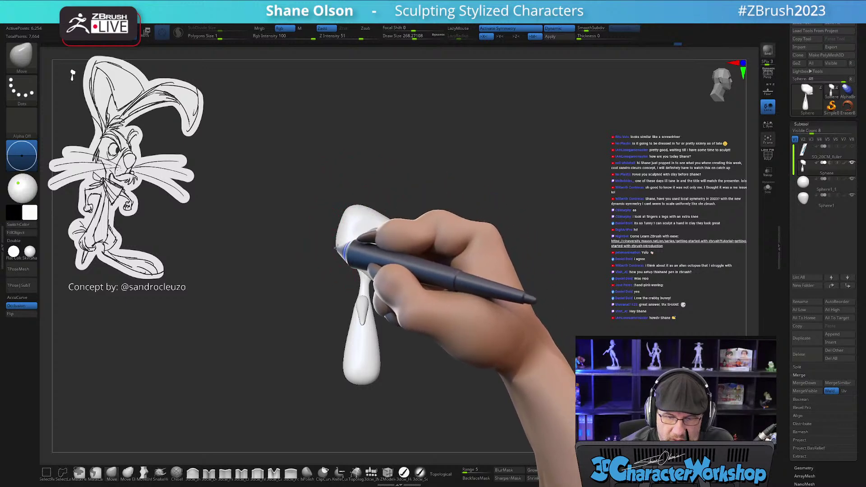
mouse_move(466, 297)
mouse_down()
mouse_move(430, 293)
mouse_move(464, 279)
mouse_up()
- Narrow and smooth the crown of the head with a draw size of about 167
key(s)
drag(376, 198, 345, 195)
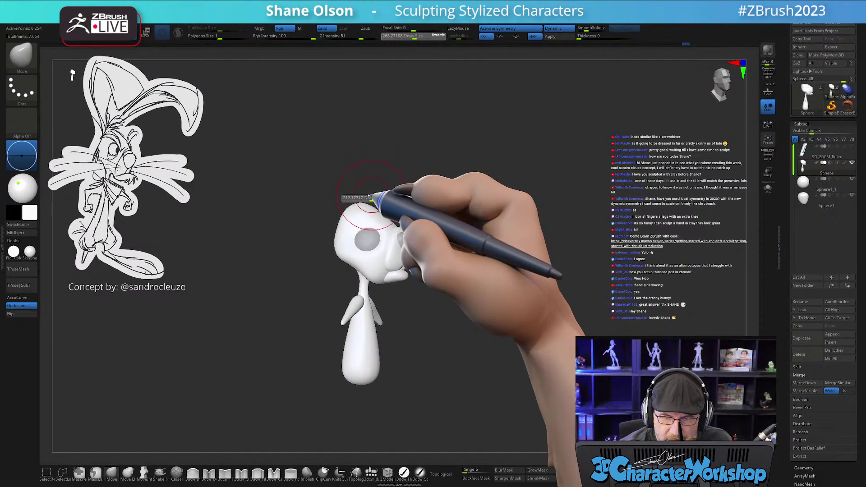
alt+drag(383, 175, 379, 203)
right_drag(354, 222, 339, 229)
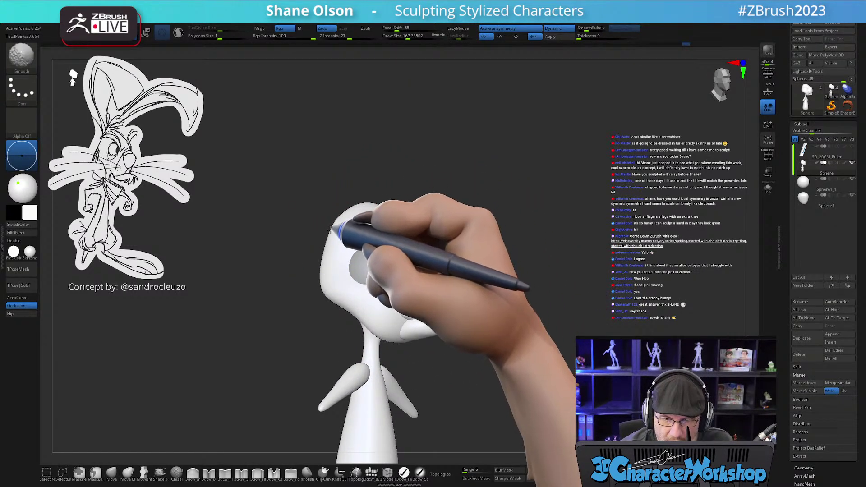
shift+drag(343, 221, 363, 216)
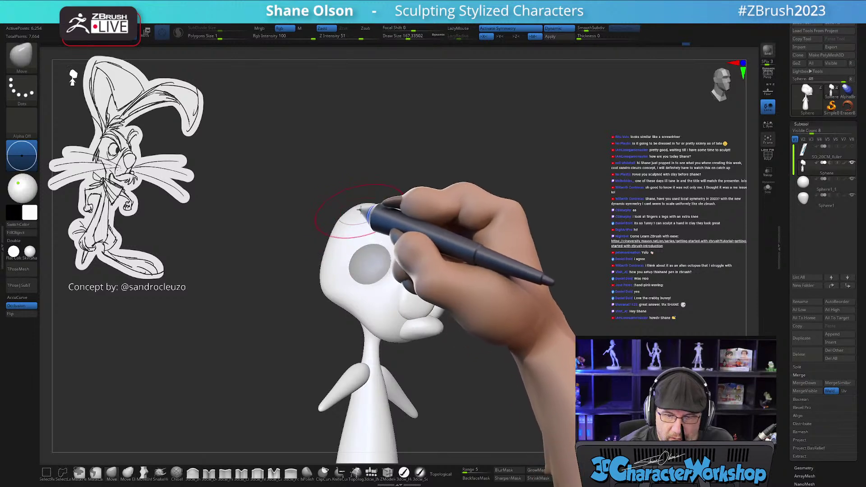
- Refine the forehead and overall head profile with the Move brush, reducing the draw size to about 120
mouse_move(525, 340)
mouse_down()
mouse_move(506, 347)
mouse_move(498, 315)
mouse_move(511, 326)
mouse_move(518, 310)
mouse_move(554, 356)
mouse_move(509, 311)
mouse_up()
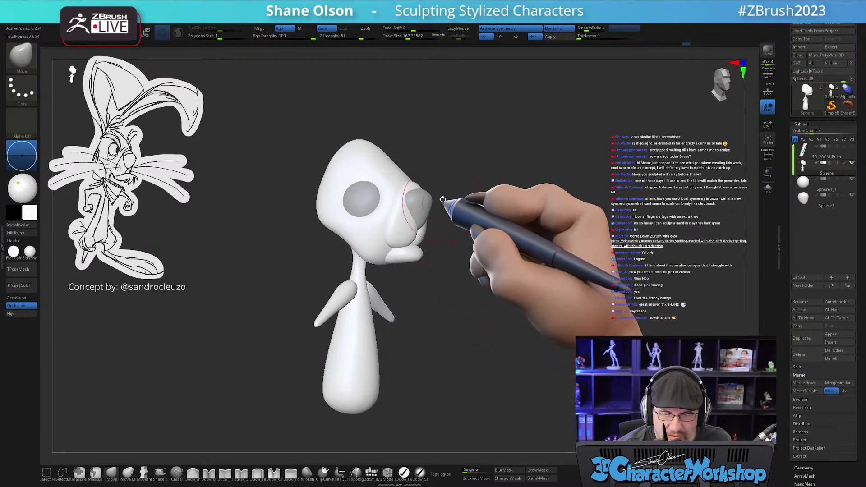
drag(443, 209, 464, 187)
alt+drag(404, 147, 406, 150)
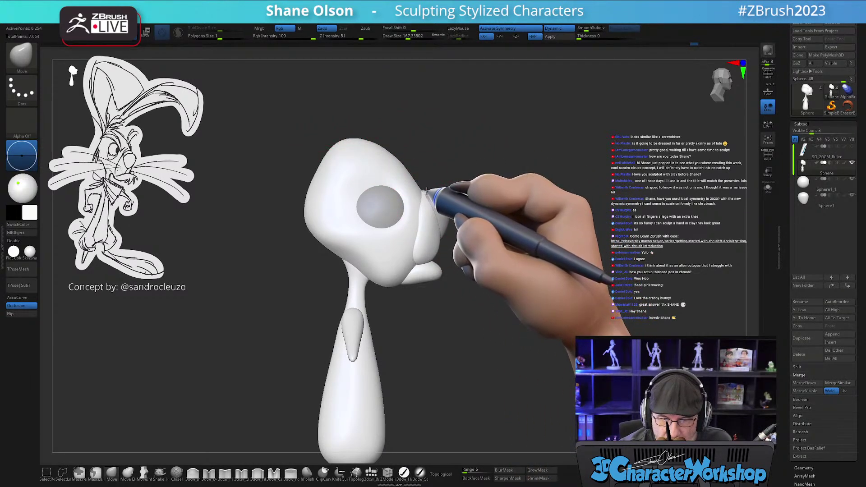
mouse_move(473, 247)
mouse_down()
mouse_move(444, 270)
mouse_move(487, 289)
mouse_move(495, 272)
mouse_move(507, 281)
mouse_move(518, 340)
mouse_move(546, 342)
mouse_move(478, 363)
mouse_move(518, 305)
mouse_move(552, 303)
mouse_move(521, 310)
mouse_move(490, 299)
mouse_up()
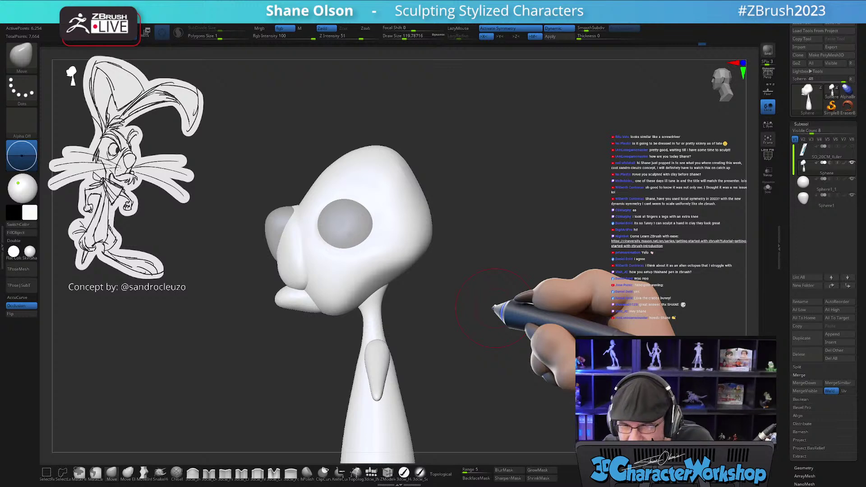
mouse_move(507, 300)
mouse_down()
mouse_move(533, 288)
mouse_move(522, 284)
mouse_up()
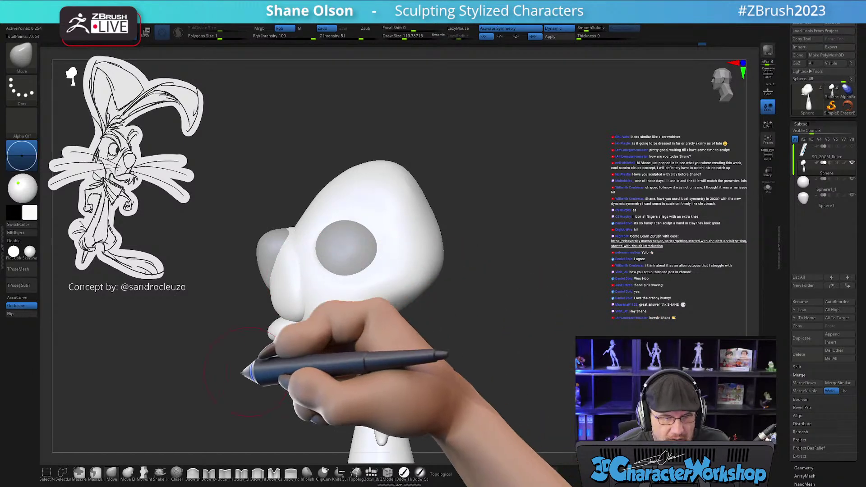
- Adjust the jaw beneath the mouth with the Move brush and check the face from the front
alt+drag(246, 370, 265, 351)
drag(275, 409, 282, 391)
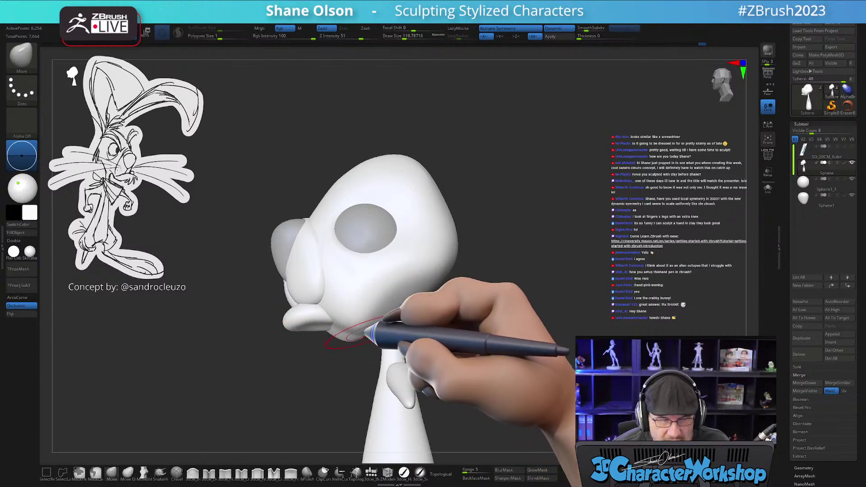
drag(487, 332, 516, 334)
drag(486, 309, 440, 314)
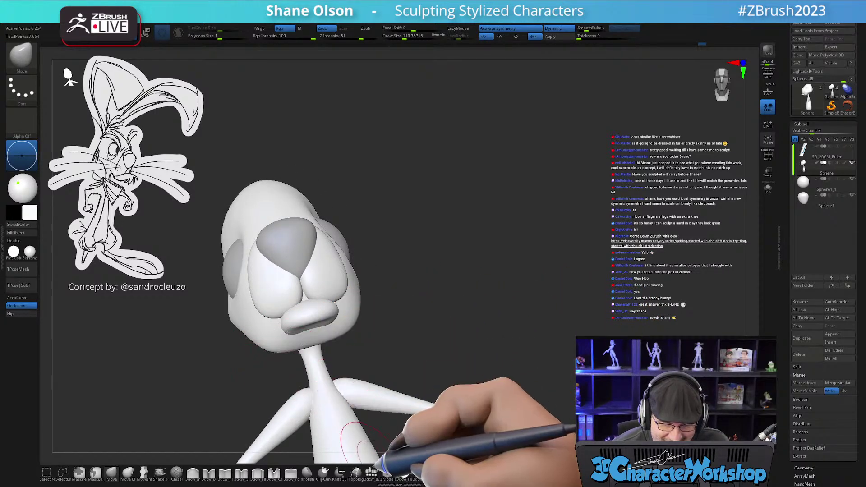
- Turn on Topological for the Move brush and reshape the mouth corner and cheek at a draw size of about 80
click(441, 474)
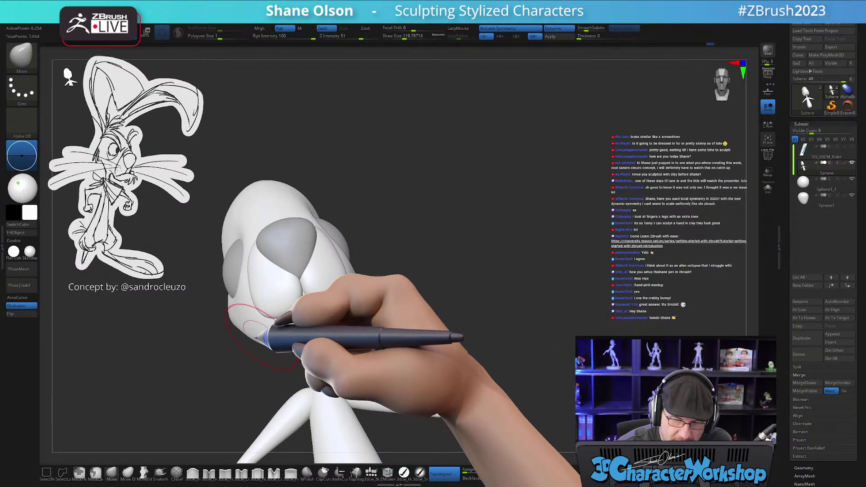
drag(389, 314, 348, 337)
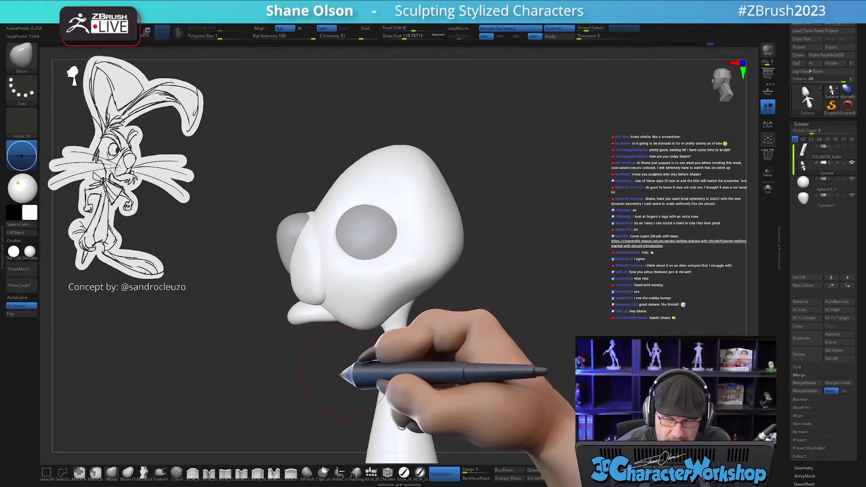
drag(343, 374, 331, 380)
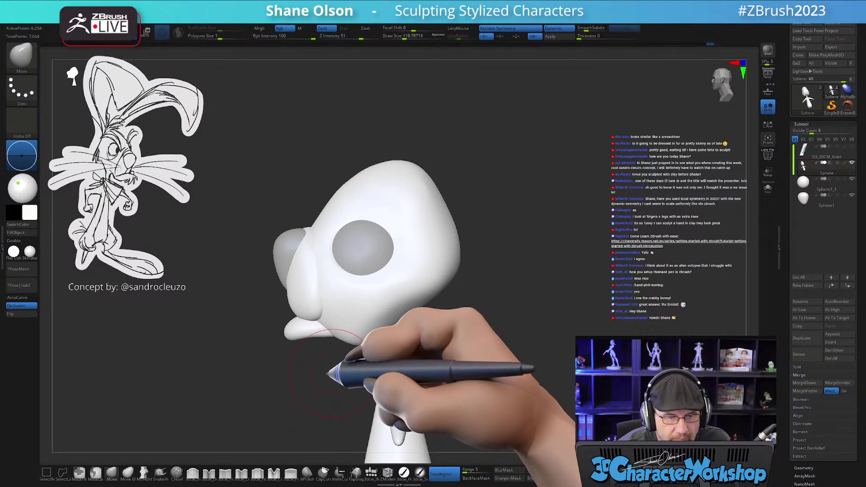
drag(290, 319, 326, 311)
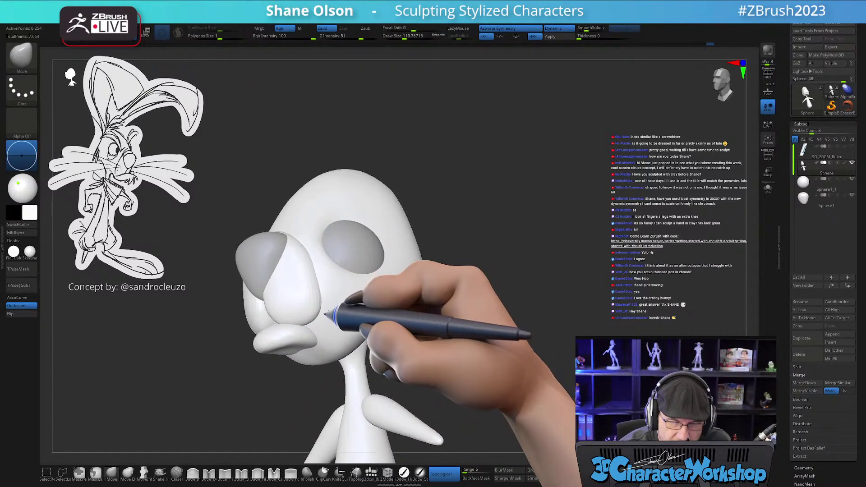
alt+right_drag(325, 313, 332, 293)
key(s)
drag(323, 296, 327, 310)
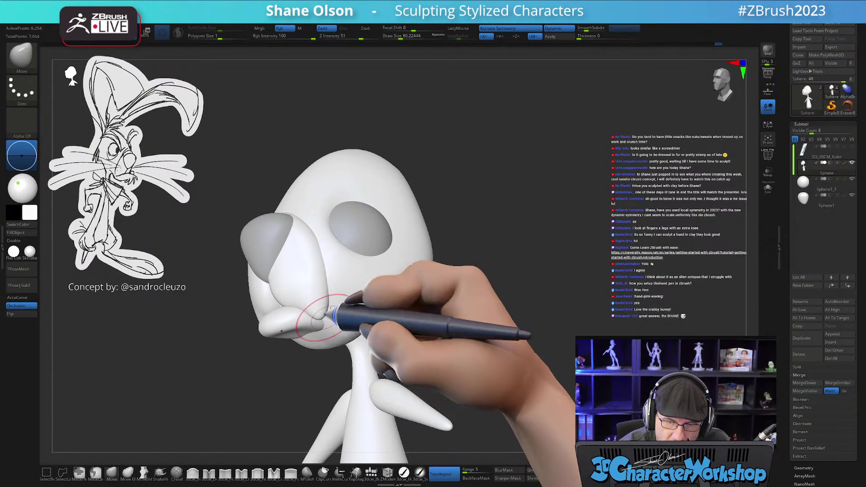
drag(342, 283, 347, 243)
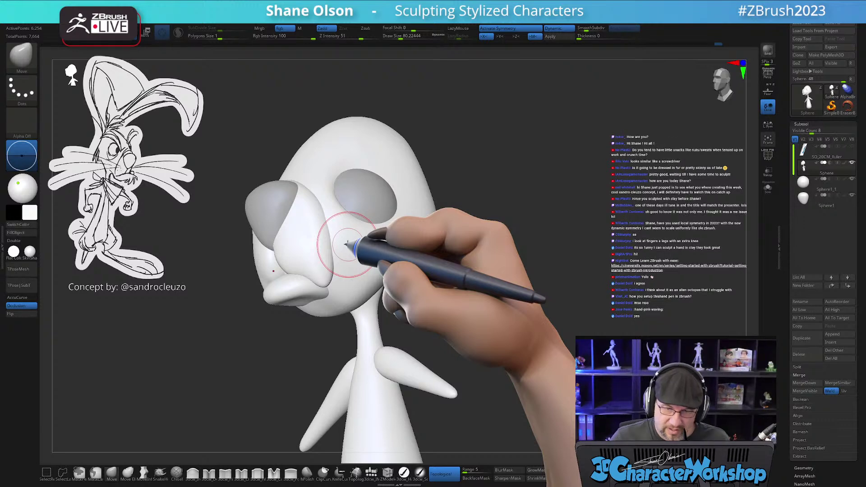
mouse_move(436, 325)
mouse_down()
mouse_move(479, 299)
mouse_move(449, 313)
mouse_up()
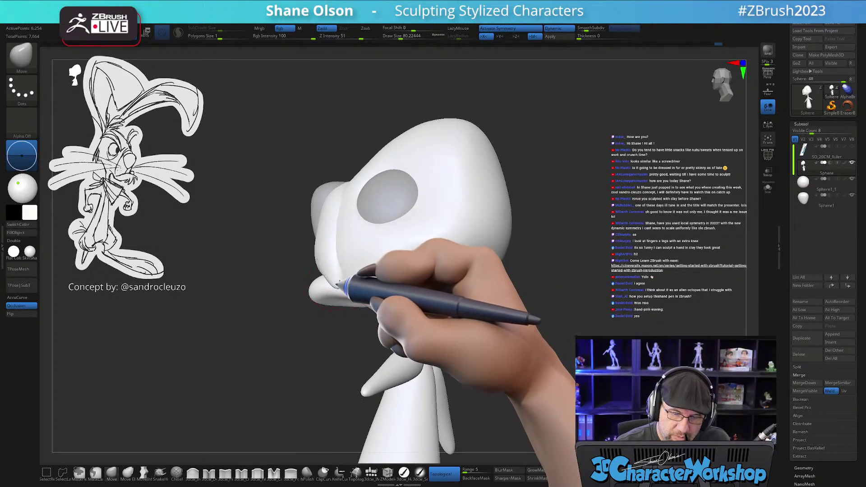
- Refine the corner of the mouth against the cheek from below and check the face from the front
right_drag(343, 278, 357, 225)
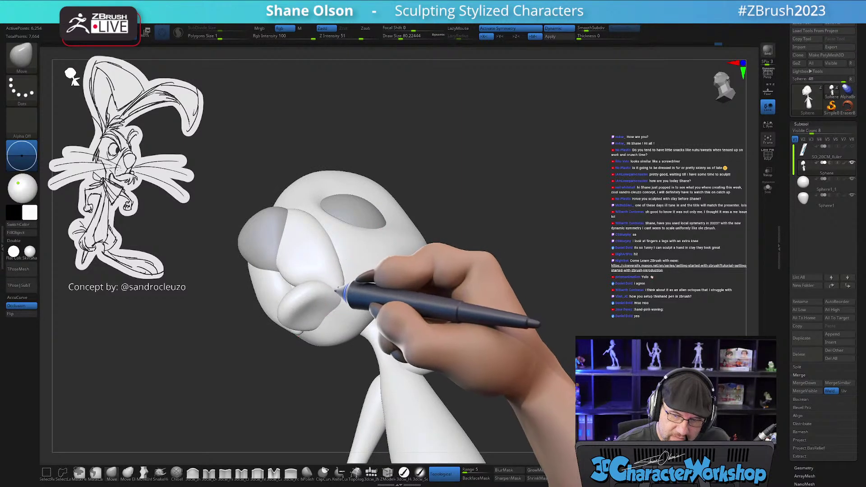
mouse_move(345, 285)
mouse_down()
mouse_move(366, 253)
mouse_move(328, 275)
mouse_move(340, 286)
mouse_up()
mouse_move(338, 286)
right_down()
mouse_move(353, 292)
mouse_move(348, 265)
mouse_move(328, 270)
right_up()
key(shift)
drag(328, 270, 480, 280)
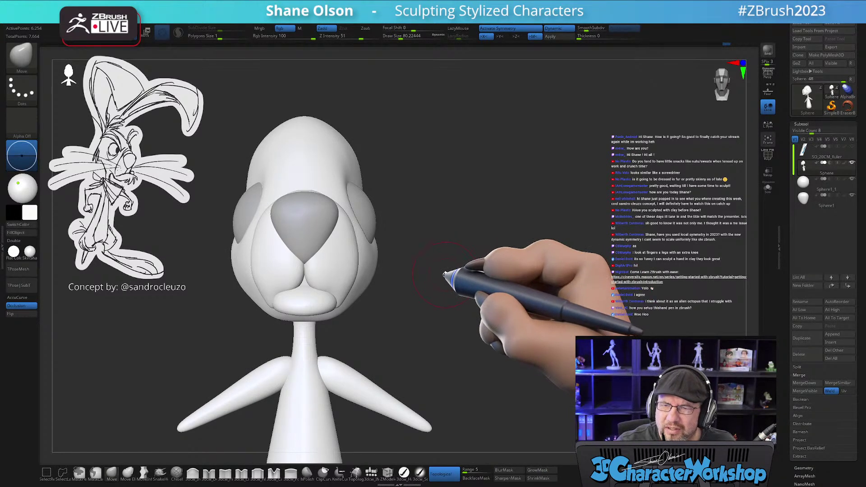
drag(470, 276, 486, 305)
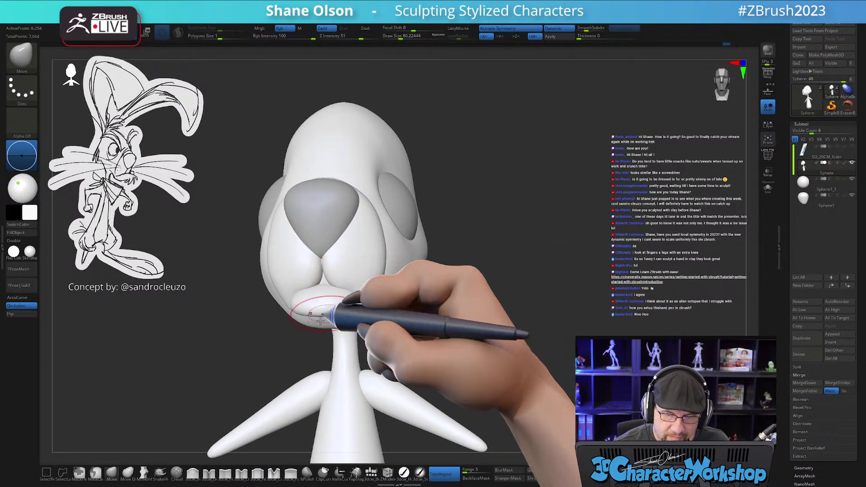
- Soften the area where the muzzle pads meet above the lower lip with the custom soften brush
click(192, 472)
drag(325, 285, 329, 287)
mouse_move(482, 336)
mouse_down()
mouse_move(456, 340)
mouse_move(521, 347)
mouse_move(396, 366)
mouse_up()
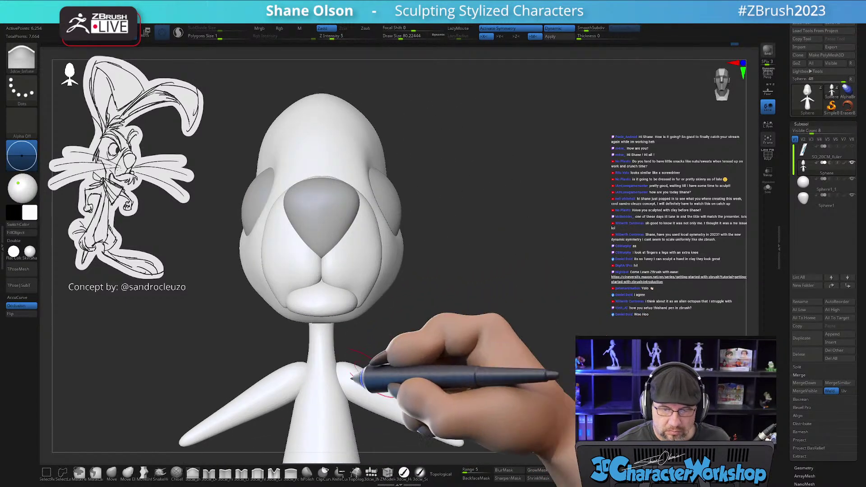
- Reshape and smooth the outer sides of the muzzle pads with the Move brush at a draw size of about 104
click(111, 472)
right_drag(369, 199, 367, 204)
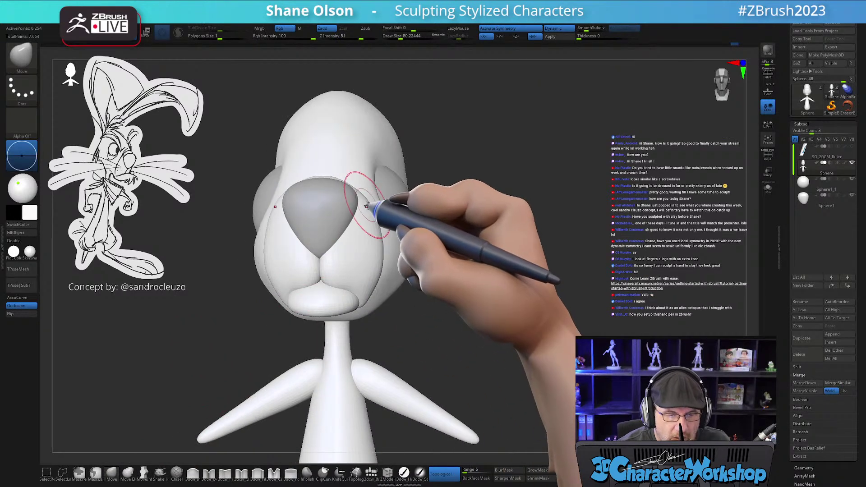
key(bracketright)
key(bracketright)
key(bracketright)
drag(364, 215, 371, 213)
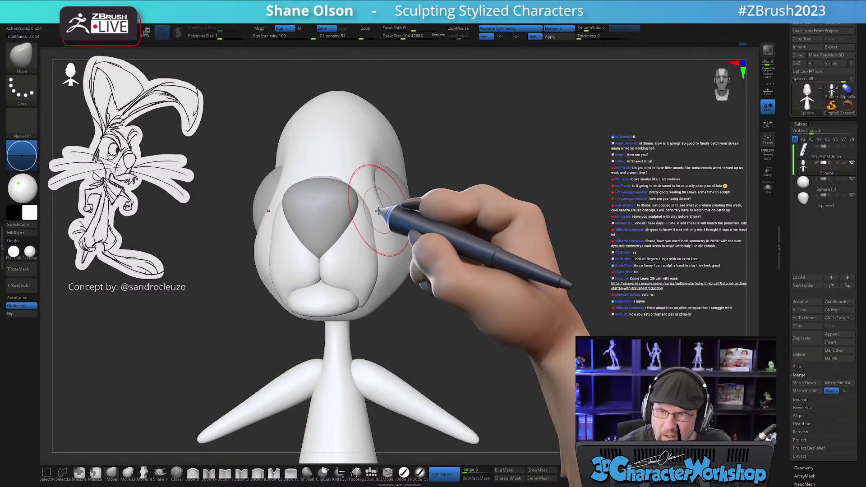
right_drag(380, 210, 379, 206)
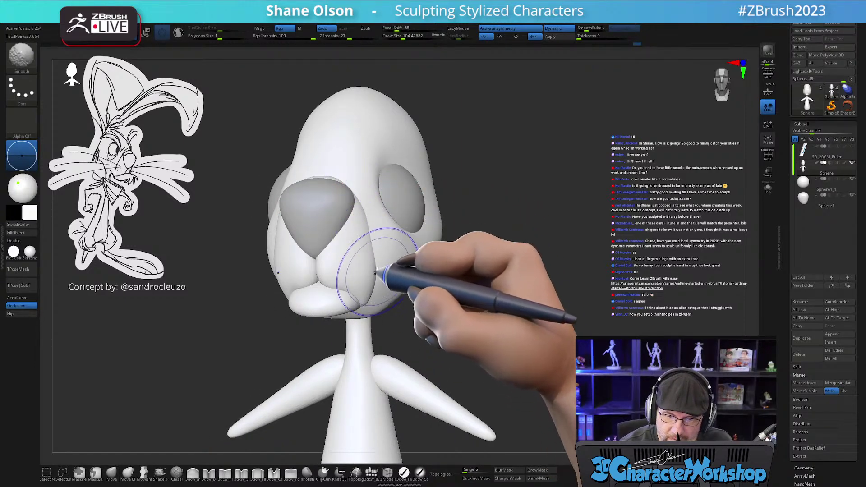
drag(377, 237, 391, 235)
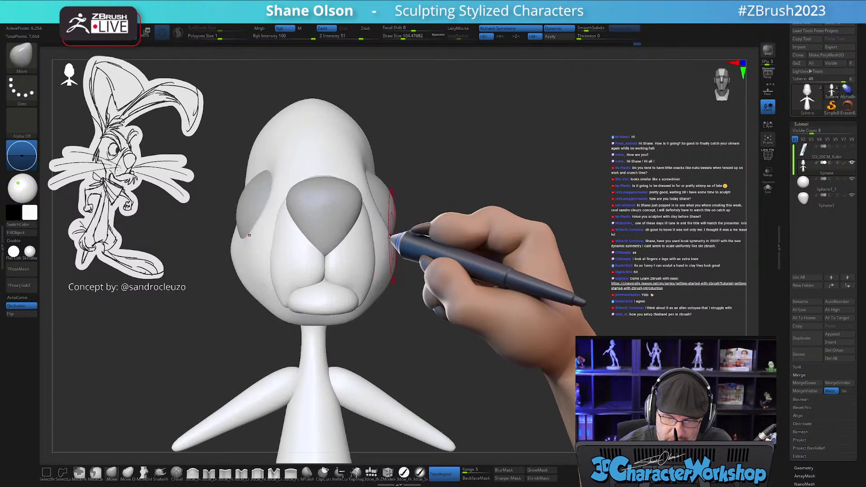
- Select the nose and adjust its shape with the Move brush, working from above, the front and the side
drag(424, 282, 417, 354)
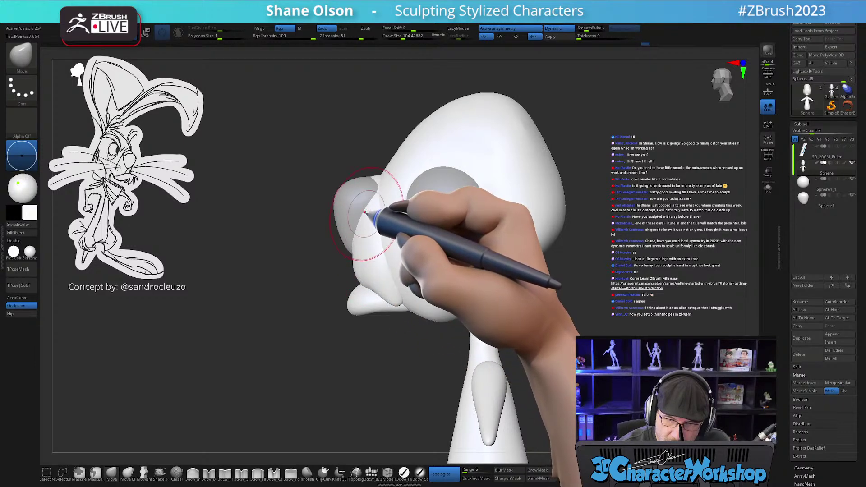
right_drag(374, 200, 375, 239)
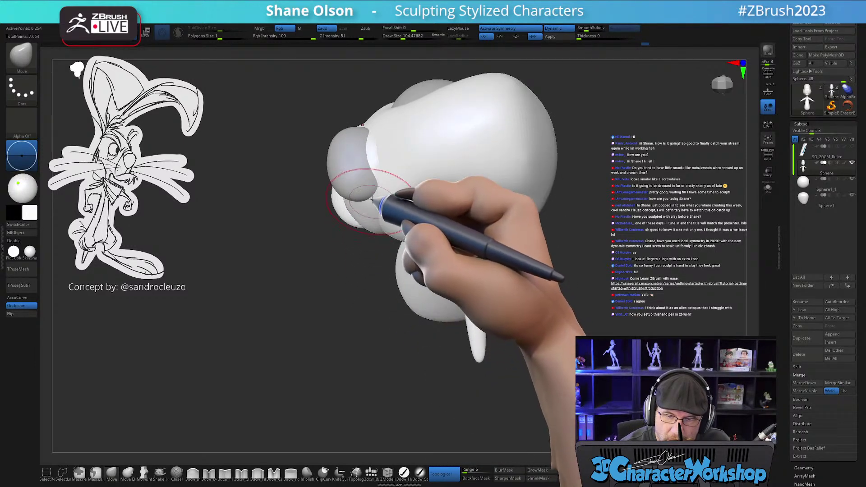
alt+click(366, 186)
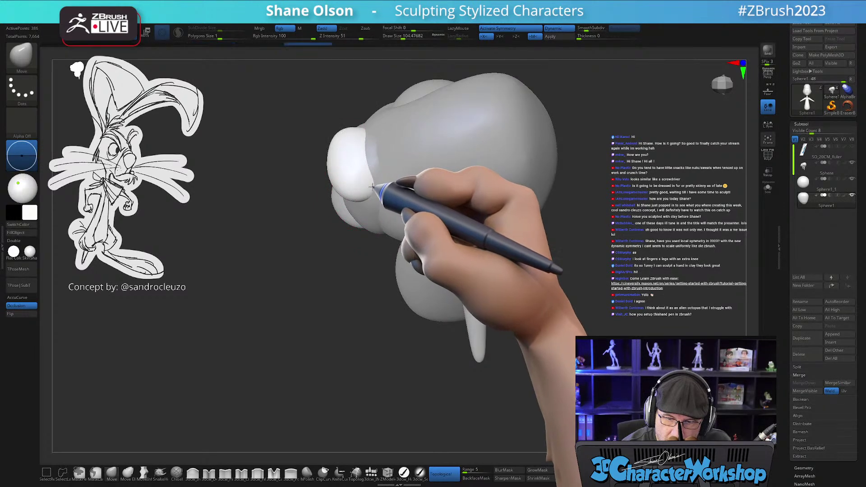
right_drag(386, 178, 476, 231)
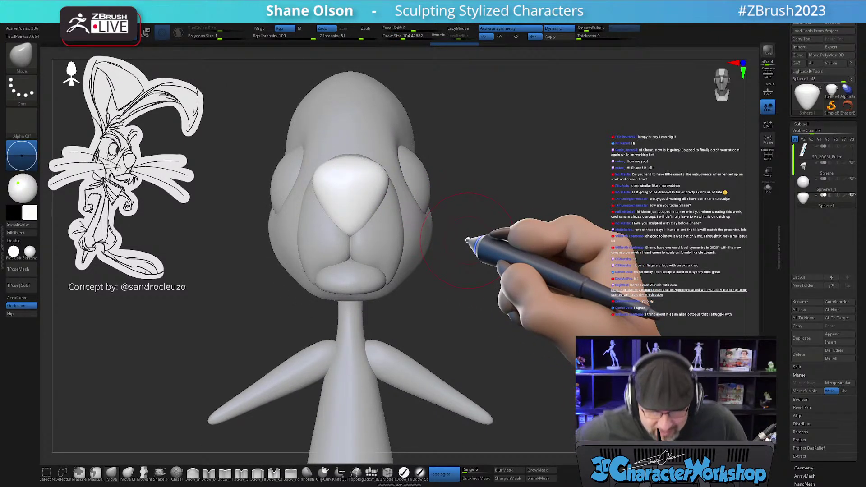
mouse_move(466, 239)
right_down()
mouse_move(458, 277)
mouse_move(492, 300)
mouse_move(469, 296)
right_up()
mouse_move(413, 219)
right_down()
mouse_move(405, 258)
mouse_move(410, 235)
right_up()
right_drag(430, 303, 469, 325)
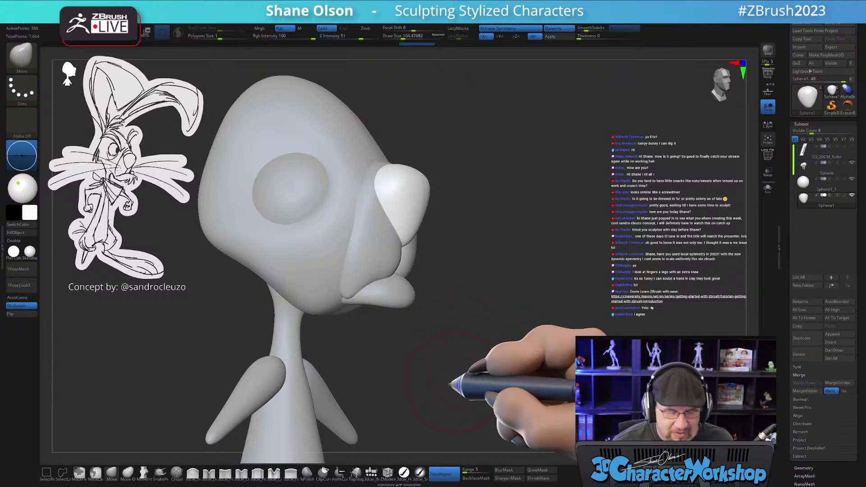
drag(445, 365, 420, 334)
- Select the head and body mesh and slope the shoulders into the neck with the Move brush at a draw size of about 74
alt+click(383, 319)
mouse_move(451, 294)
mouse_down()
mouse_move(437, 306)
mouse_move(460, 290)
mouse_move(447, 302)
mouse_move(441, 273)
mouse_up()
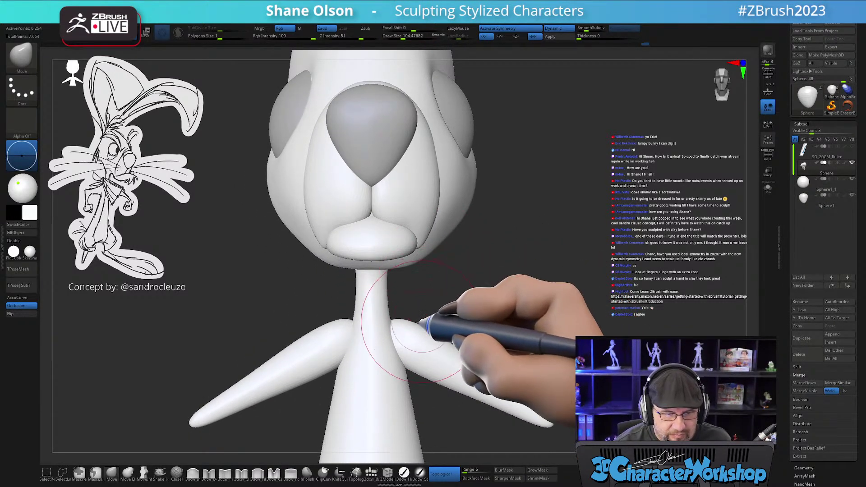
drag(414, 325, 412, 325)
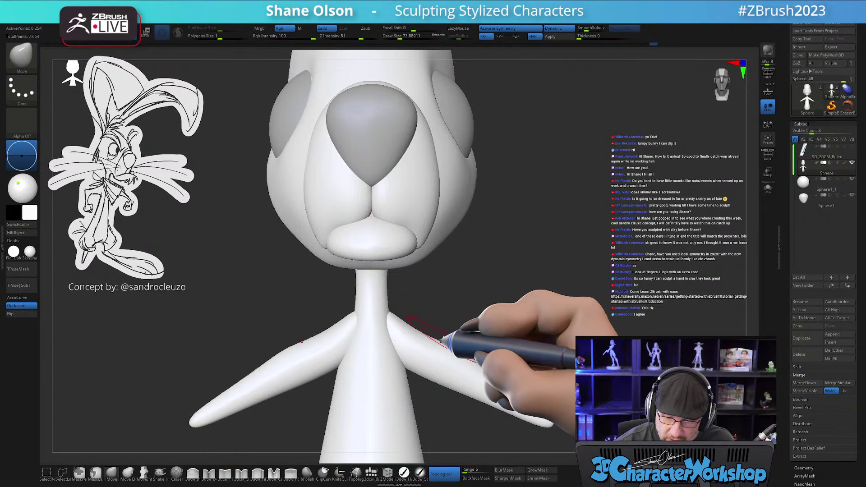
key(shift)
mouse_move(502, 305)
mouse_down()
mouse_move(516, 287)
mouse_move(501, 270)
mouse_move(493, 299)
mouse_up()
- Adjust the shoulders and upper back from behind with the Move brush at a draw size of about 54
mouse_move(545, 274)
right_down()
mouse_move(506, 286)
mouse_move(513, 275)
right_up()
key(s)
mouse_move(498, 286)
mouse_down()
mouse_move(515, 288)
mouse_move(475, 297)
mouse_up()
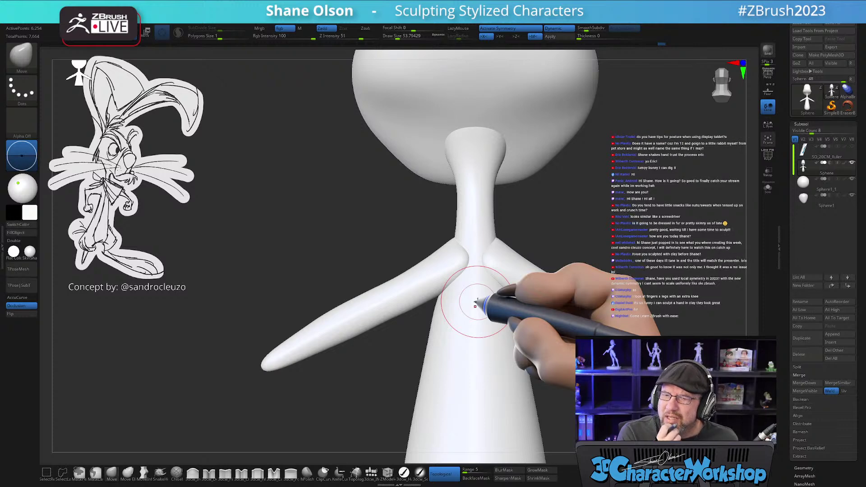
mouse_move(469, 326)
right_down()
mouse_move(490, 328)
mouse_move(450, 266)
right_up()
drag(444, 265, 443, 290)
- Reshape and smooth the arms into slimmer tapered forms at a draw size of about 94
key(s)
drag(443, 288, 431, 287)
mouse_move(432, 283)
right_down()
mouse_move(475, 255)
mouse_move(469, 274)
right_up()
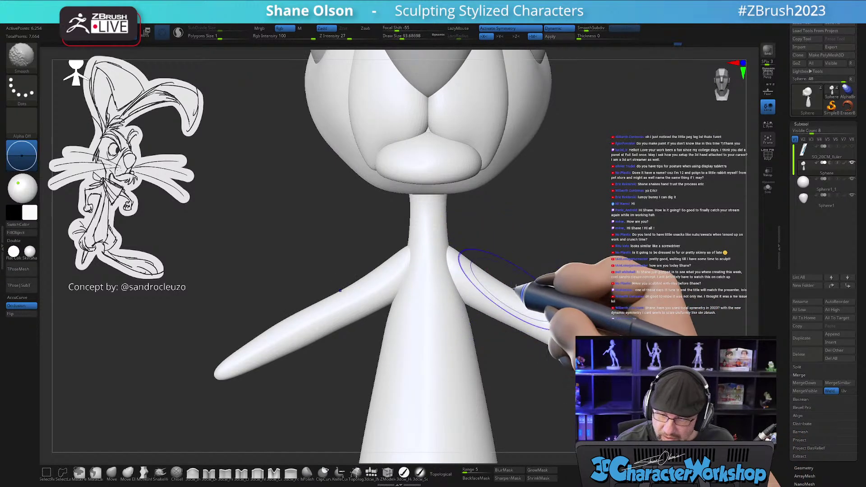
right_drag(545, 286, 537, 255)
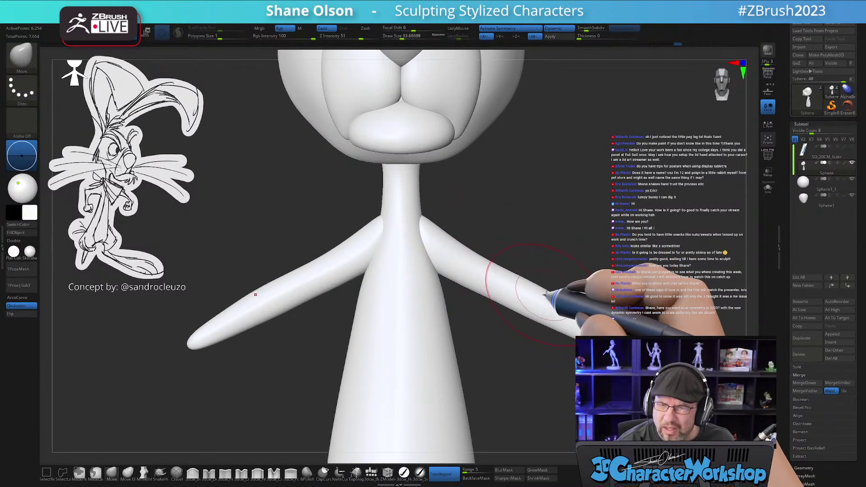
right_drag(535, 293, 550, 306)
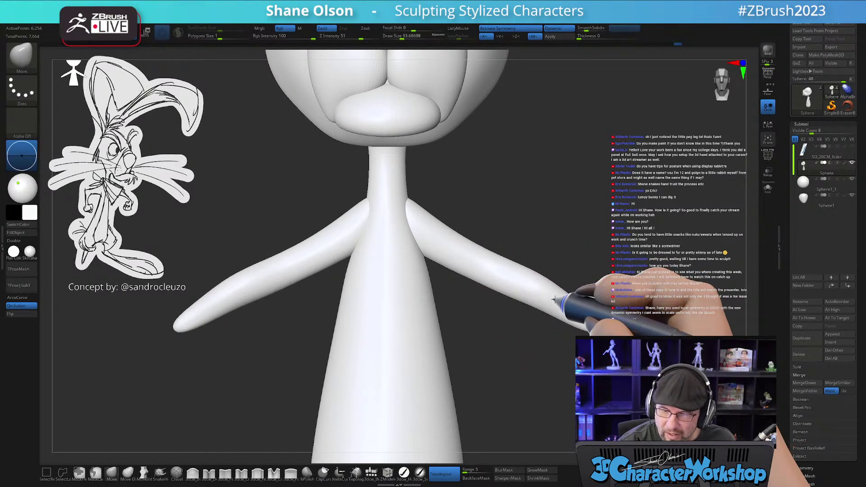
key(shift)
shift+drag(558, 301, 585, 314)
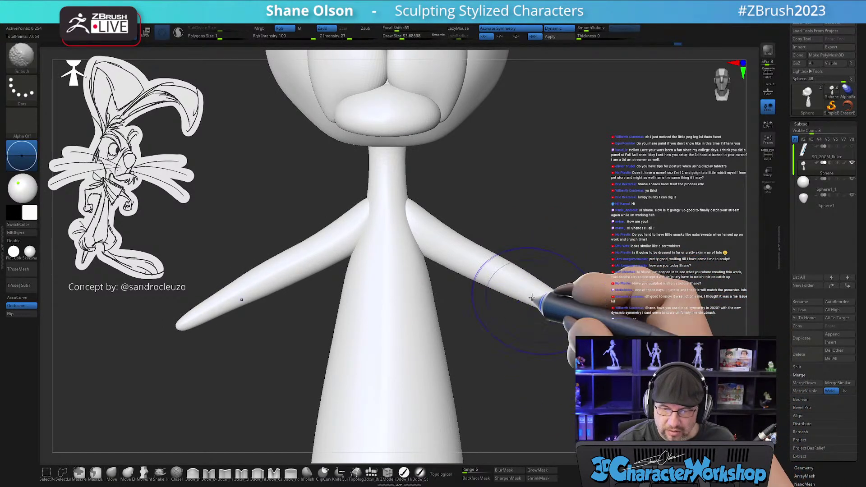
mouse_move(554, 309)
right_down()
mouse_move(512, 357)
mouse_move(493, 360)
mouse_move(534, 349)
mouse_move(522, 354)
mouse_move(531, 362)
mouse_move(525, 346)
right_up()
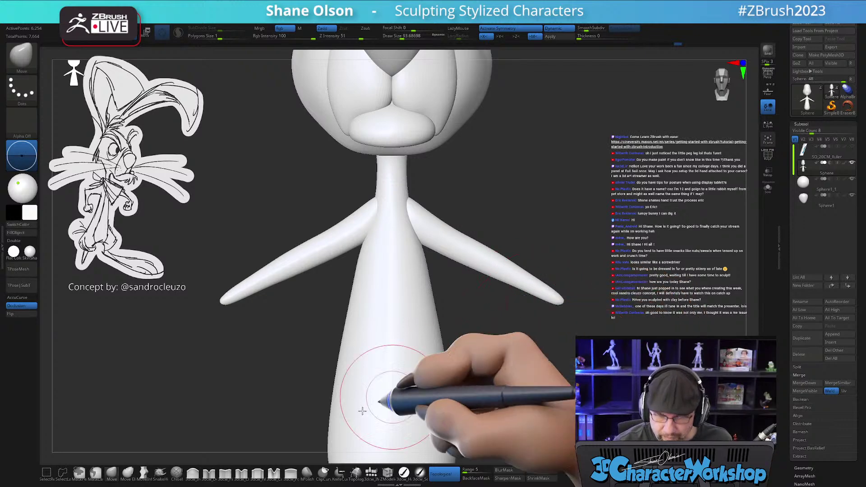
- Mask the whole figure except the forearms
click(86, 476)
mouse_move(499, 239)
ctrl+mouse_down()
mouse_move(506, 242)
mouse_move(473, 309)
ctrl+mouse_up()
ctrl+click(521, 349)
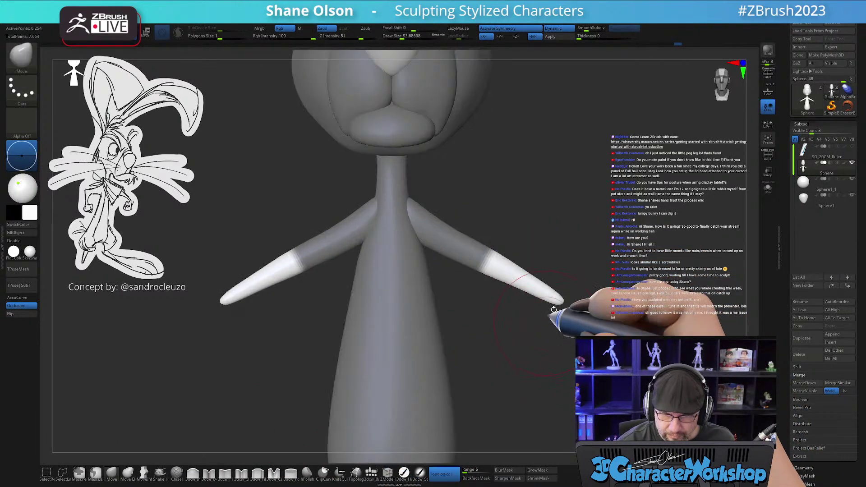
- Bend the forearms downward at the elbows with the transform gizmo, and clear the mask
key(w)
click(490, 258)
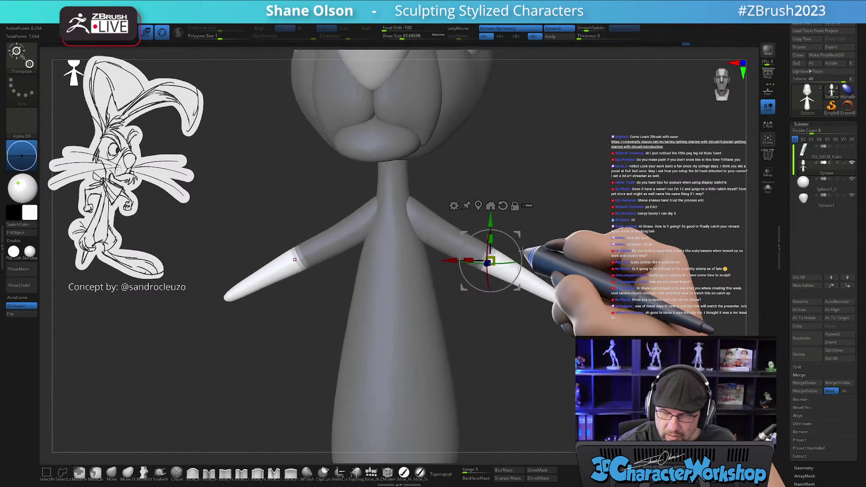
alt+drag(517, 234, 513, 232)
drag(494, 262, 473, 252)
drag(533, 249, 467, 269)
drag(498, 329, 613, 293)
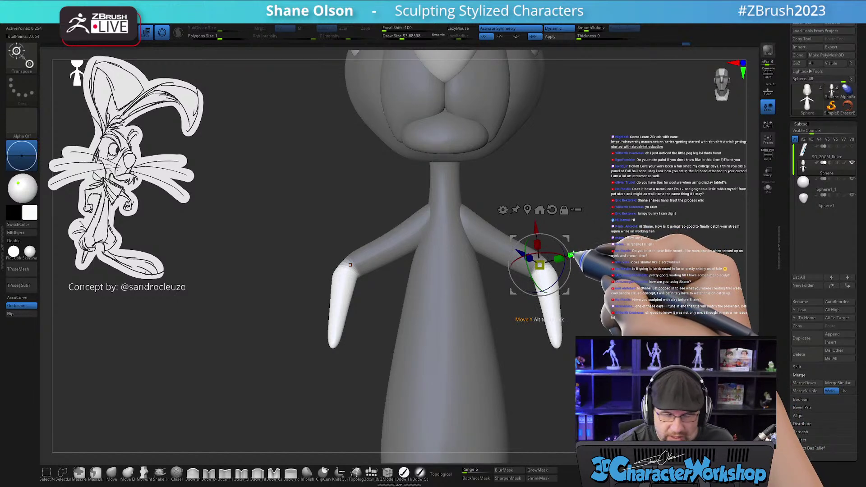
mouse_move(562, 321)
alt+mouse_down()
mouse_move(523, 348)
mouse_move(569, 363)
mouse_move(530, 345)
alt+mouse_up()
- Smooth and shape the elbow bends with the Move brush, using draw sizes between about 33 and 65
key(q)
mouse_move(512, 298)
shift+mouse_down()
mouse_move(545, 290)
mouse_move(542, 268)
mouse_move(513, 257)
mouse_move(532, 286)
mouse_move(527, 303)
mouse_move(483, 290)
mouse_move(467, 304)
shift+mouse_up()
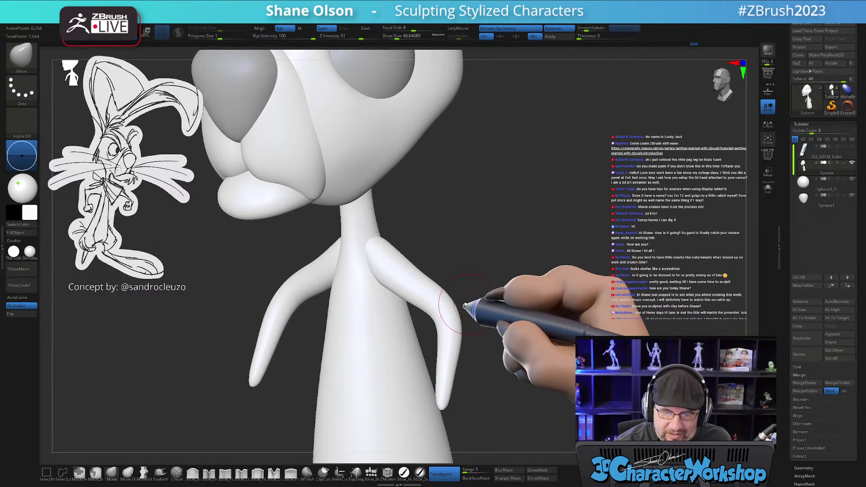
key(s)
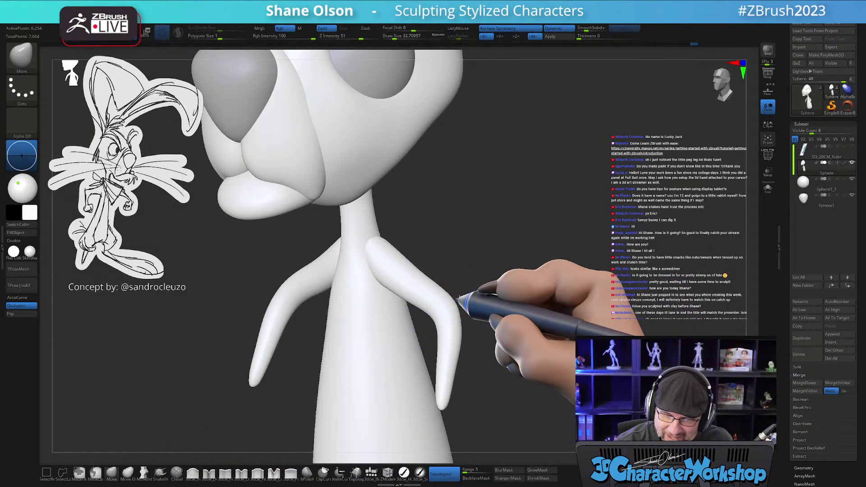
shift+drag(472, 298, 484, 295)
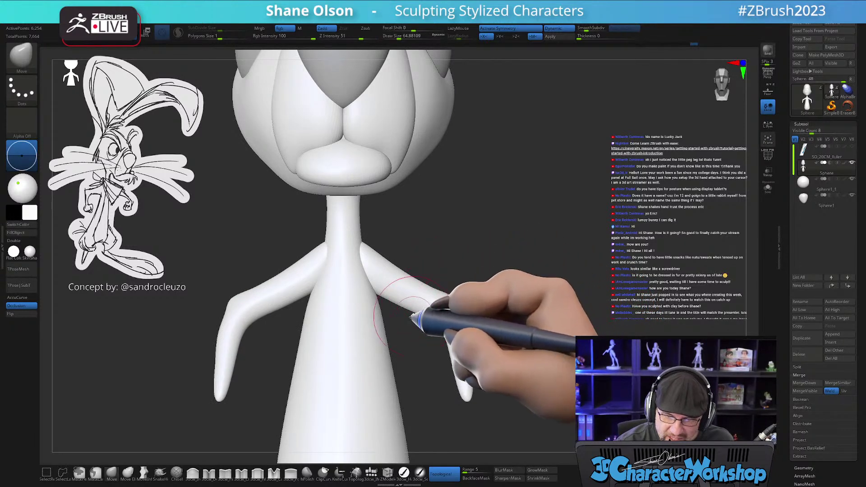
key(shift)
drag(429, 308, 482, 293)
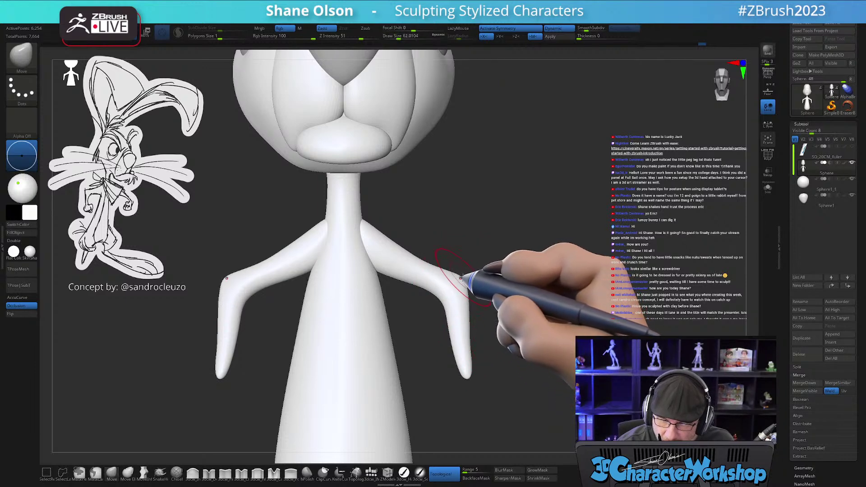
- Mask the whole figure except the arms and place the transform gizmo at the shoulder
mouse_move(468, 301)
mouse_down()
mouse_move(492, 315)
mouse_move(498, 348)
mouse_move(508, 338)
mouse_move(492, 332)
mouse_move(551, 299)
mouse_move(547, 289)
mouse_move(555, 357)
mouse_move(532, 312)
mouse_up()
key(w)
ctrl+click(449, 187)
drag(501, 208, 467, 197)
alt+click(448, 144)
drag(614, 282, 556, 294)
drag(421, 174, 429, 176)
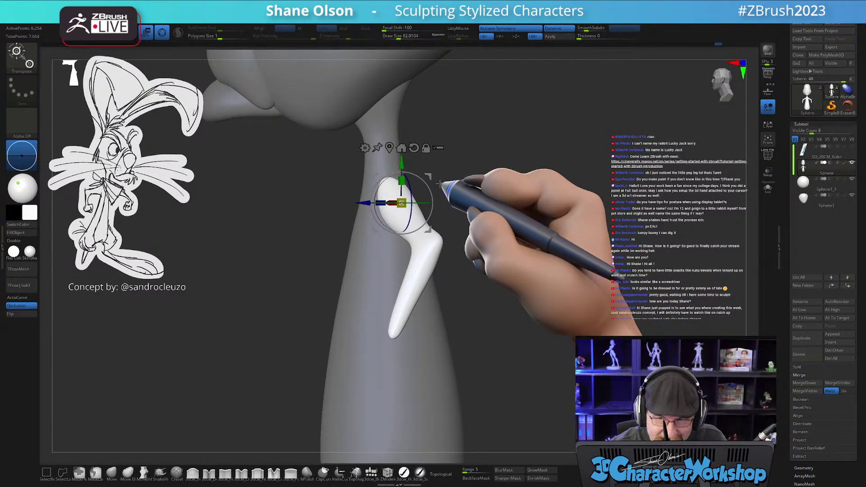
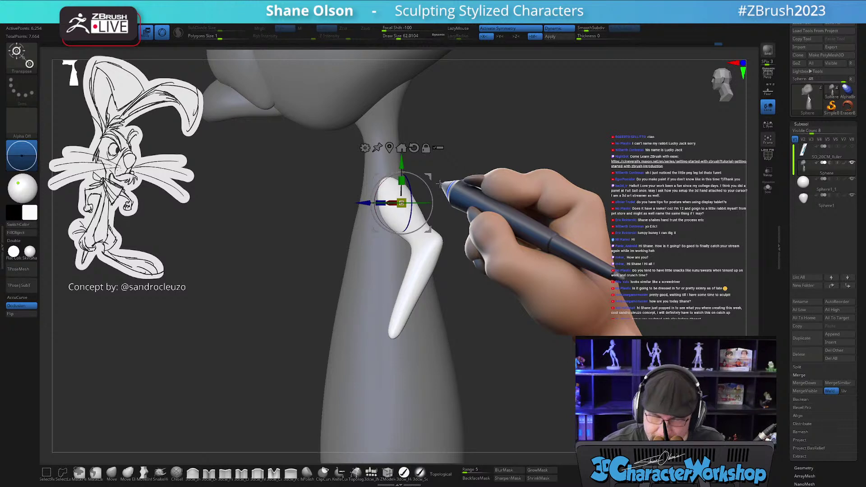
- Reset the gizmo's orientation and rotate the arms at the shoulders so the elbows sit behind the body
drag(507, 323, 499, 319)
mouse_move(428, 176)
alt+mouse_down()
mouse_move(416, 171)
mouse_move(417, 179)
mouse_move(420, 172)
alt+mouse_up()
click(402, 144)
shift+drag(466, 195, 525, 218)
alt+drag(561, 286, 489, 259)
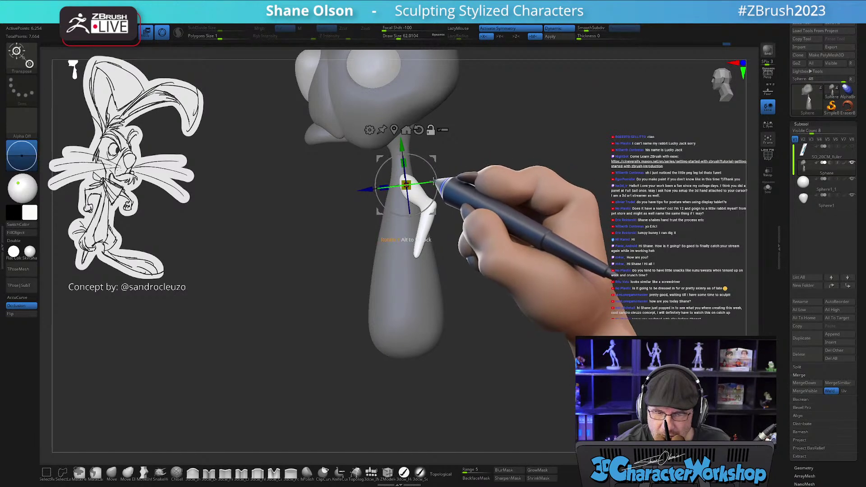
mouse_move(431, 166)
alt+mouse_down()
mouse_move(436, 192)
mouse_move(423, 171)
alt+mouse_up()
drag(458, 230, 493, 263)
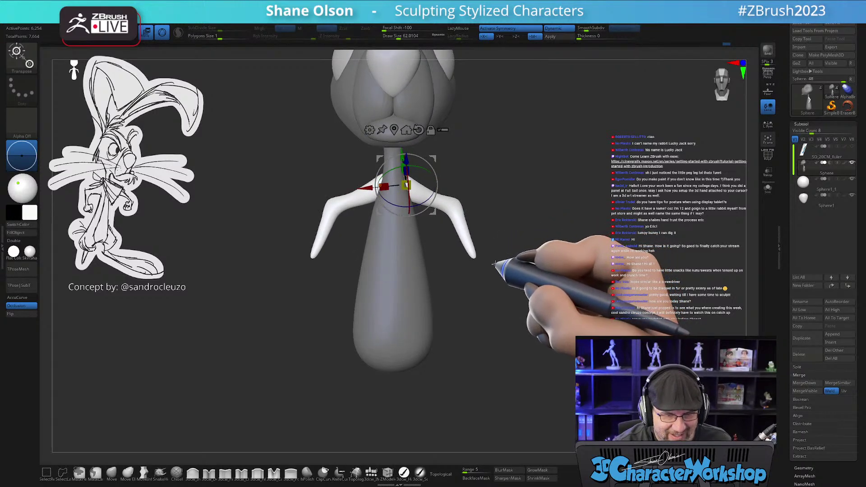
mouse_move(489, 206)
mouse_down()
mouse_move(499, 218)
mouse_move(487, 237)
mouse_up()
key(q)
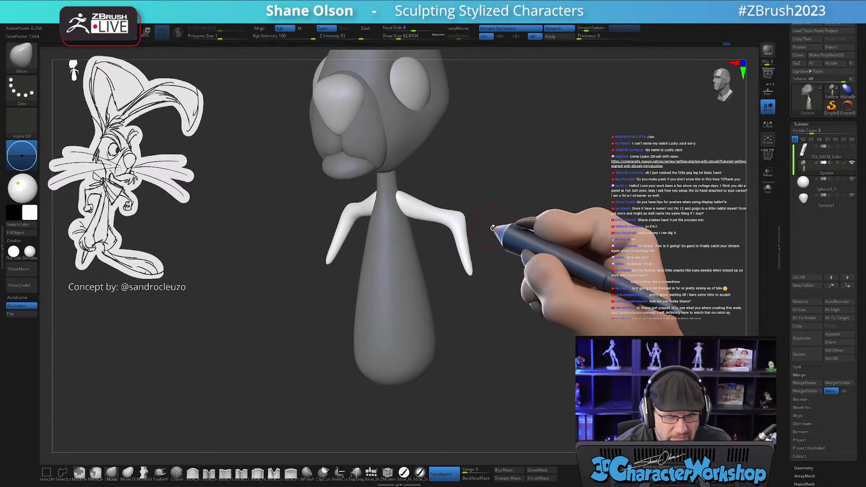
- Clear the mask and adjust the shoulders and arms with the Move brush at a draw size of about 80
mouse_move(487, 294)
mouse_down()
mouse_move(470, 299)
mouse_move(497, 290)
mouse_move(499, 304)
mouse_up()
key(s)
mouse_move(391, 177)
mouse_down()
mouse_move(480, 201)
mouse_move(529, 303)
mouse_move(509, 319)
mouse_move(503, 289)
mouse_up()
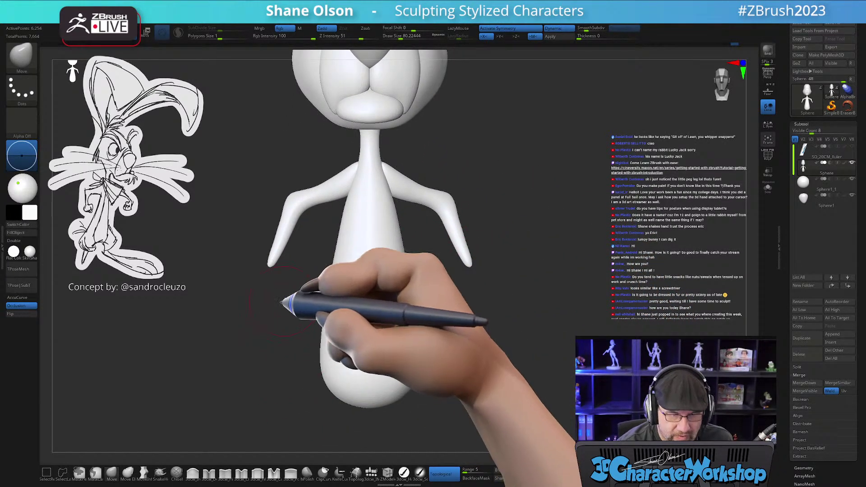
- Insert mirrored QuadSphere hands at the ends of the forearms and position them with the transform gizmo
click(371, 471)
drag(469, 282, 469, 296)
drag(527, 335, 500, 338)
key(w)
drag(505, 253, 522, 286)
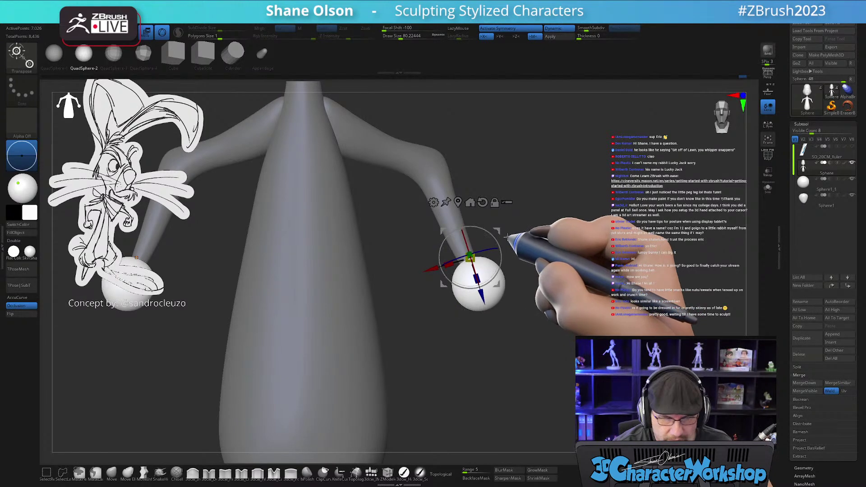
drag(512, 236, 546, 242)
key(q)
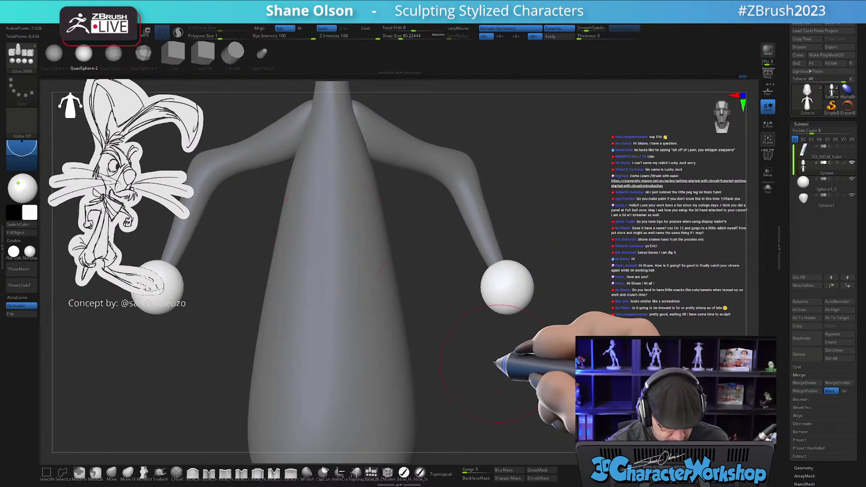
- Pull the hand spheres into rough mitten shapes with the Move brush at a draw size of about 51
drag(490, 357, 517, 363)
mouse_move(241, 309)
mouse_down()
mouse_move(319, 309)
mouse_move(316, 329)
mouse_move(315, 315)
mouse_up()
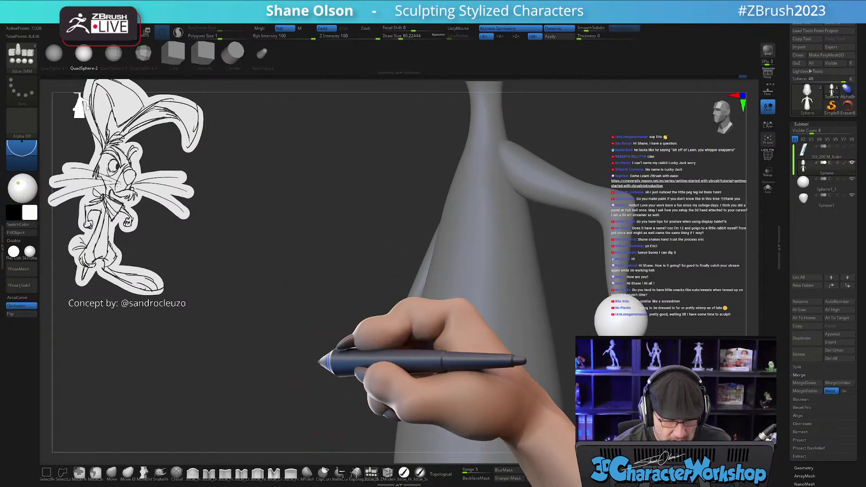
drag(325, 367, 307, 381)
click(112, 471)
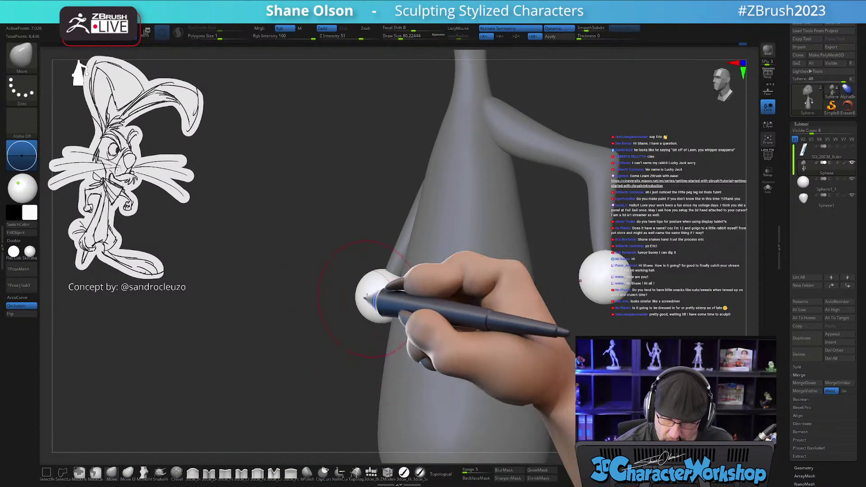
drag(339, 344, 366, 338)
alt+drag(429, 278, 409, 286)
key(bracketleft)
key(bracketleft)
key(bracketleft)
key(bracketleft)
key(bracketright)
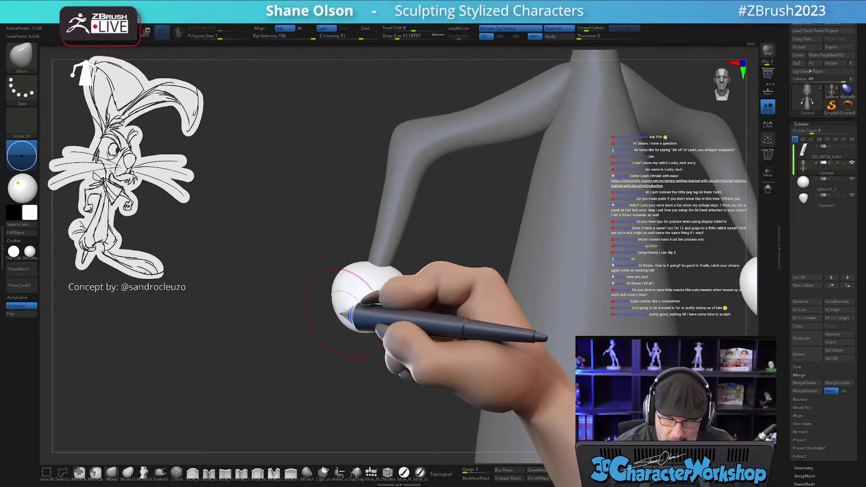
drag(315, 284, 405, 287)
mouse_move(329, 290)
mouse_down()
mouse_move(397, 305)
mouse_move(405, 328)
mouse_move(399, 305)
mouse_move(382, 333)
mouse_move(357, 330)
mouse_up()
- Refine the tapered lower end of the hands with the Move brush, using draw sizes between about 10 and 35
key(bracketleft)
key(bracketleft)
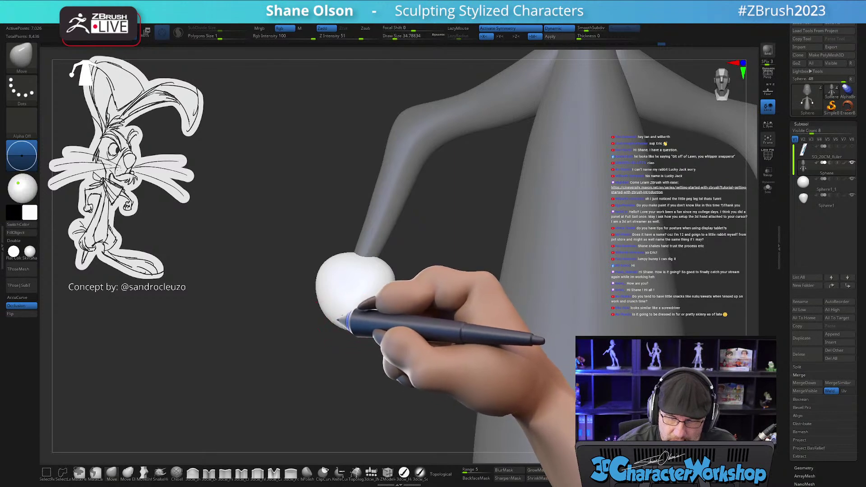
key(bracketleft)
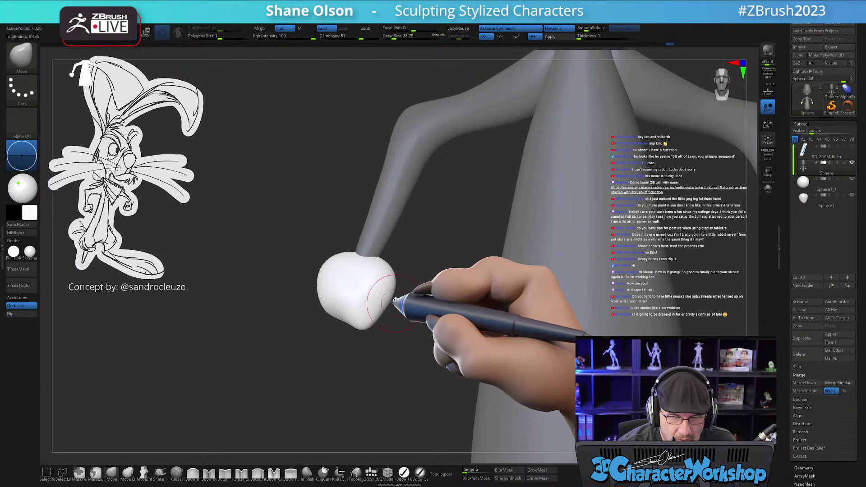
key(bracketleft)
key(bracketleft)
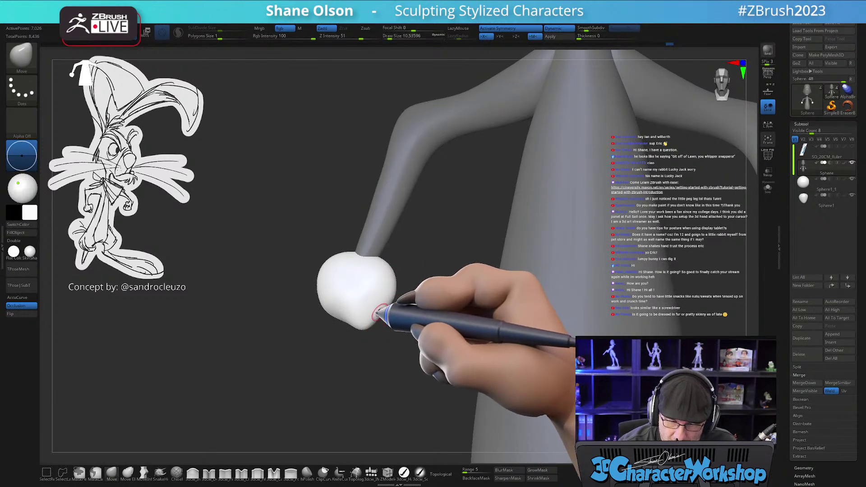
mouse_move(378, 303)
mouse_down()
mouse_move(372, 298)
mouse_move(412, 306)
mouse_move(396, 321)
mouse_move(412, 348)
mouse_move(406, 313)
mouse_move(464, 358)
mouse_up()
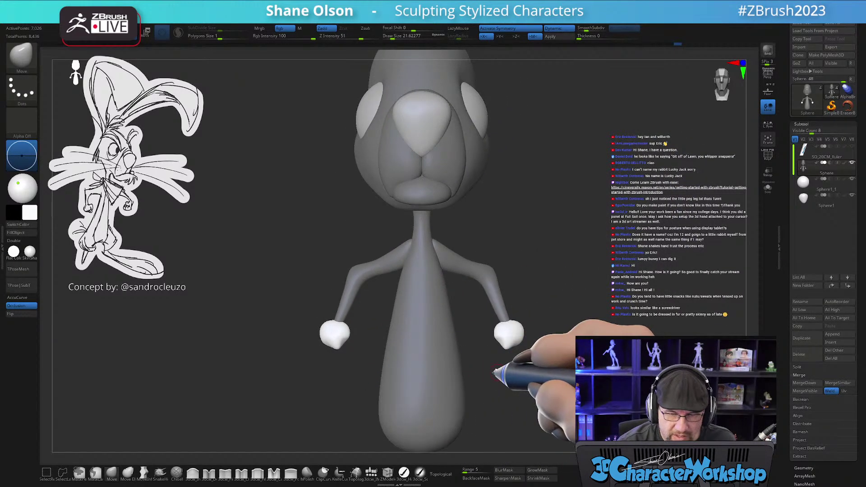
- Adjust the overall hand shape with the Move brush at draw sizes of about 44 to 56
key(bracketright)
key(bracketright)
key(bracketright)
key(bracketright)
key(bracketright)
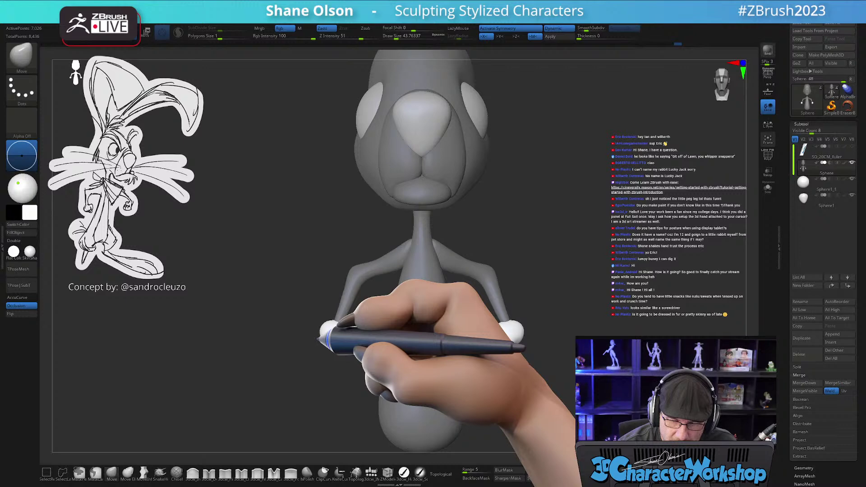
key(bracketright)
key(bracketright)
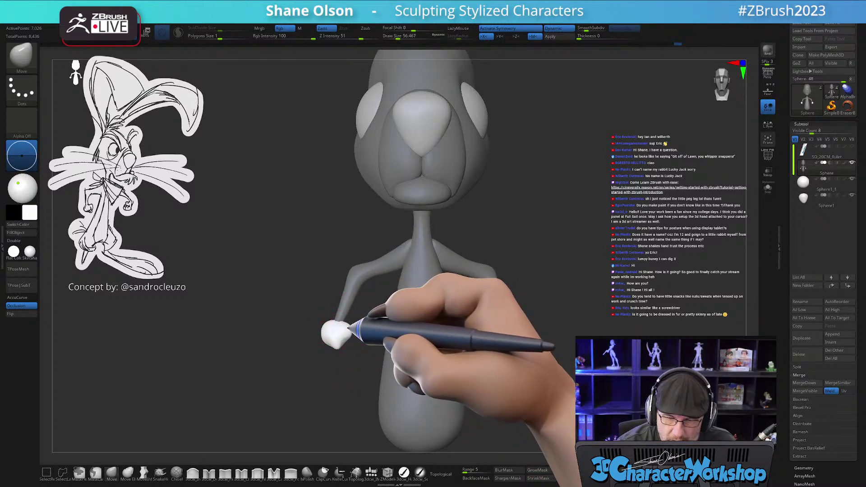
- Adjust the hands' angle and placement at the wrists with the transform gizmo
key(w)
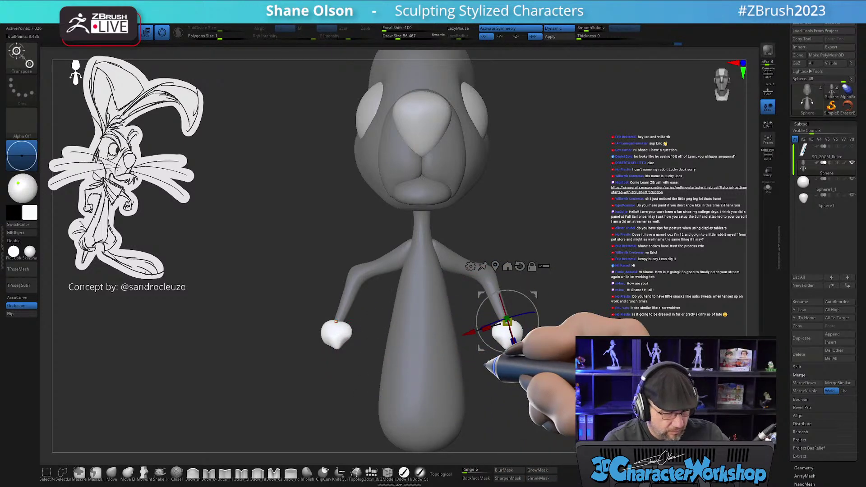
click(337, 321)
drag(362, 294, 364, 293)
drag(501, 364, 550, 383)
drag(444, 354, 415, 357)
key(q)
- Clear the mask, turn on Topological mode, and adjust the muzzle with the Move brush at a draw size of about 136
ctrl+right_drag(359, 406, 367, 394)
mouse_move(474, 380)
ctrl+mouse_down()
mouse_move(507, 353)
mouse_move(496, 368)
mouse_move(520, 368)
mouse_move(458, 294)
mouse_move(461, 269)
ctrl+mouse_up()
key(bracketright)
key(bracketright)
click(442, 472)
key(bracketright)
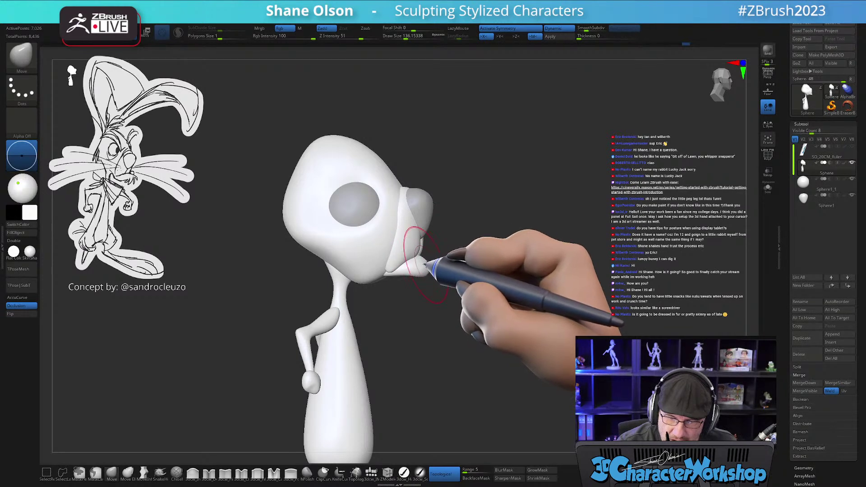
drag(507, 332, 448, 286)
mouse_move(455, 350)
mouse_down()
mouse_move(466, 354)
mouse_move(435, 344)
mouse_move(464, 355)
mouse_move(455, 363)
mouse_up()
- Save the model under the name Sandro_LuckyJack_01
click(371, 472)
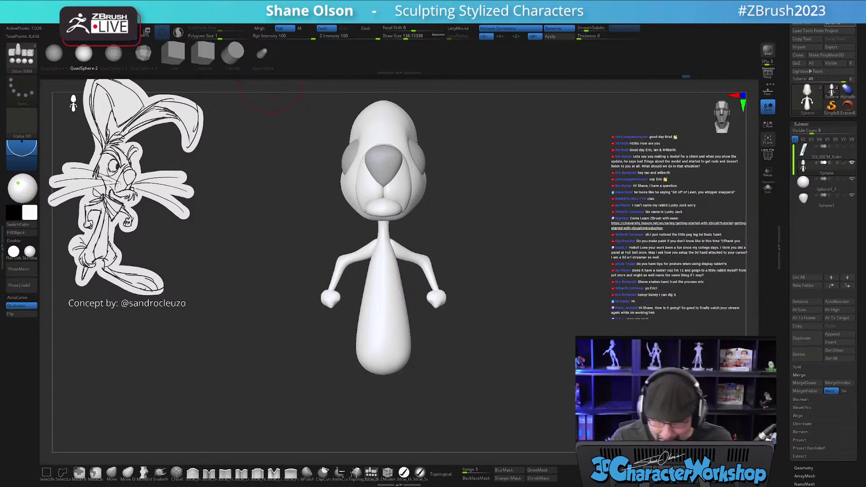
key(Return)
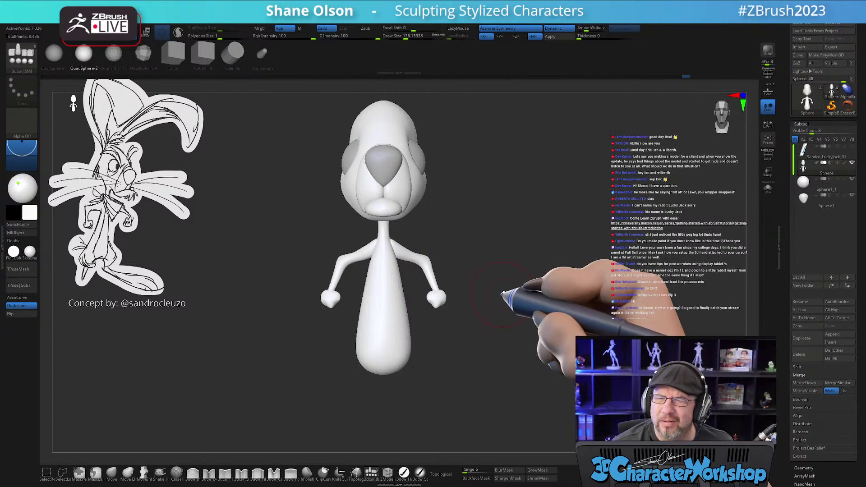
alt+drag(508, 275, 505, 280)
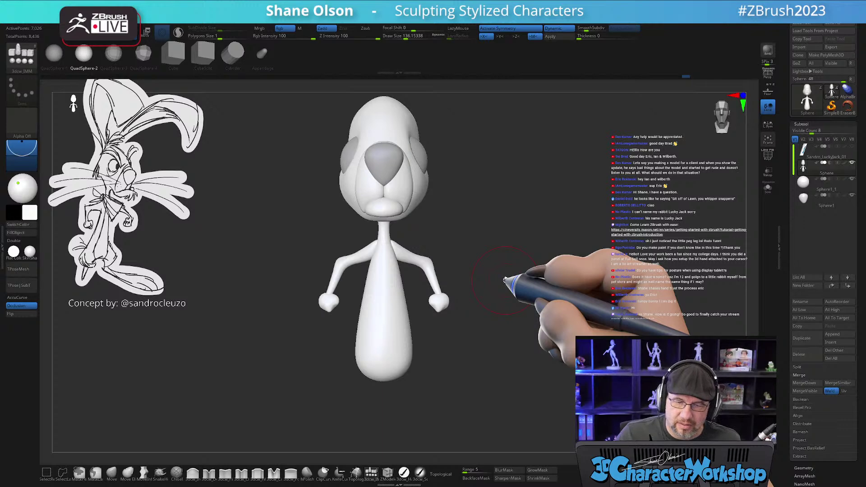
mouse_move(474, 245)
mouse_down()
mouse_move(440, 236)
mouse_move(446, 228)
mouse_move(455, 234)
mouse_move(436, 283)
mouse_up()
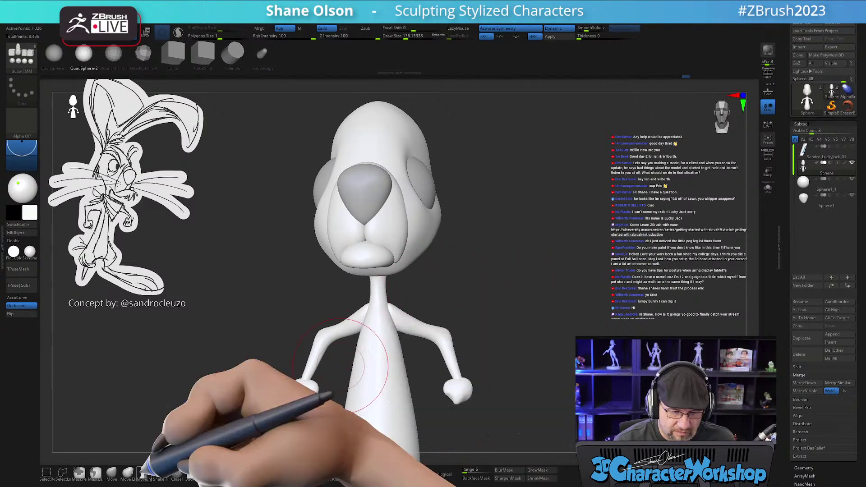
- Reshape the muzzle and the area around the nose with the Move brush, using draw sizes of about 149 and 112
click(111, 472)
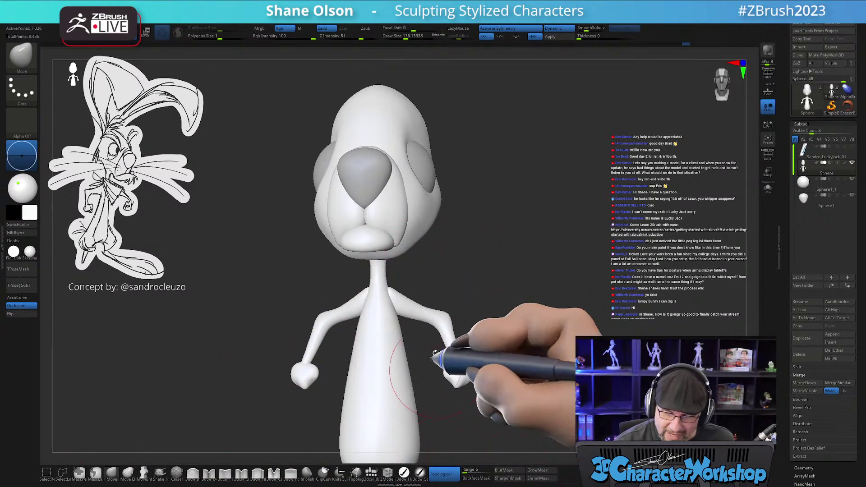
key(])
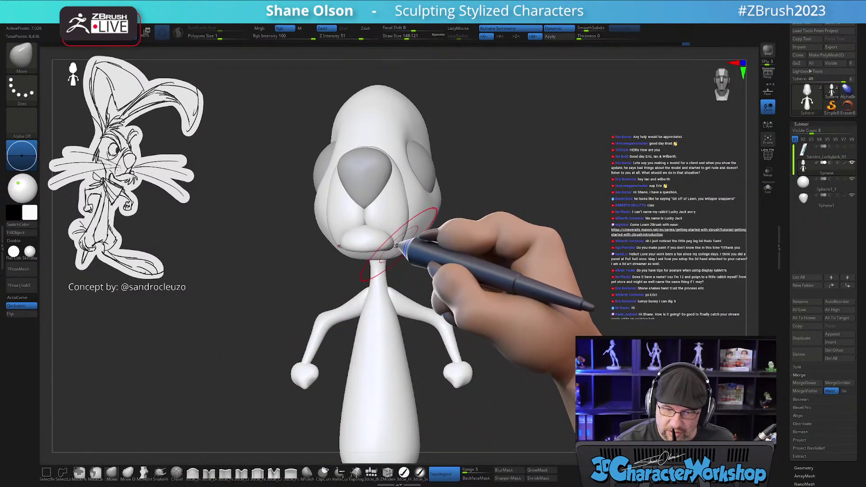
drag(400, 231, 404, 230)
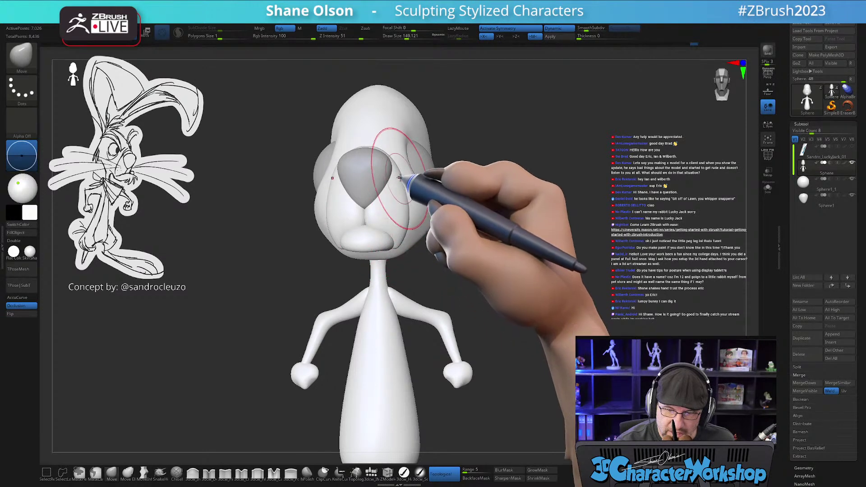
key(s)
drag(400, 179, 399, 179)
right_drag(398, 178, 392, 158)
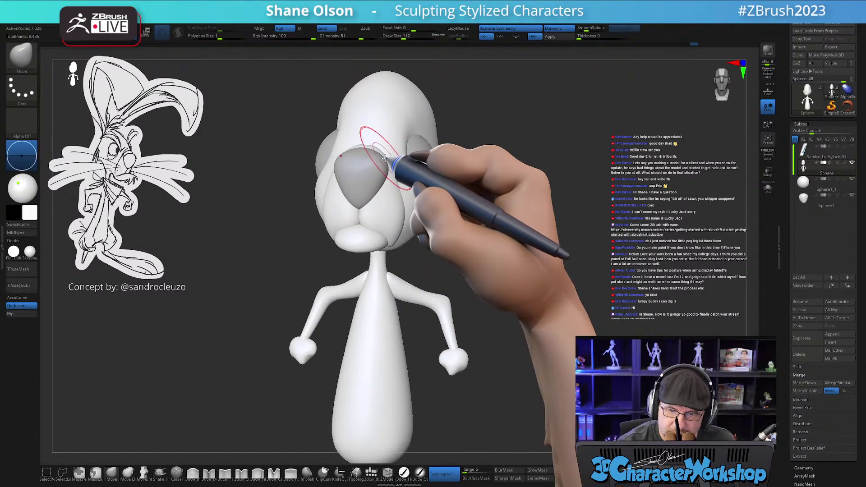
drag(387, 154, 386, 152)
mouse_move(464, 267)
mouse_down()
mouse_move(487, 265)
mouse_move(481, 280)
mouse_up()
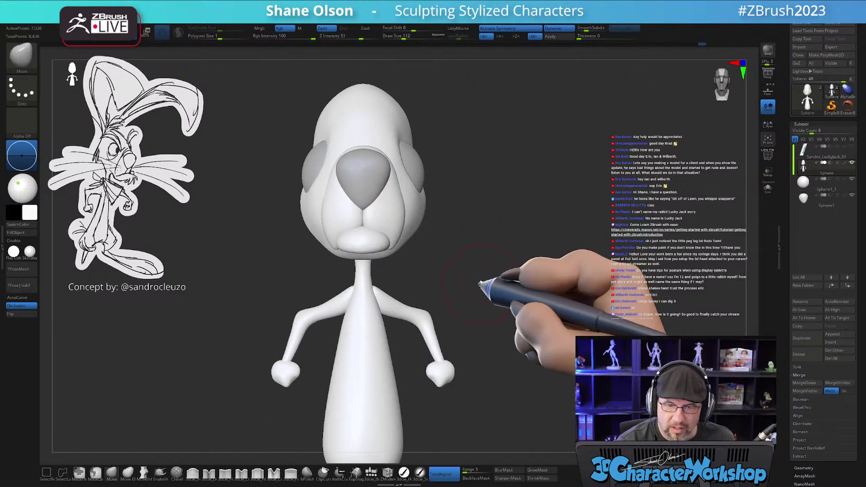
- Refine the cheeks and the side profile of the muzzle with the Move brush at draw sizes of about 90 to 100
drag(403, 226, 401, 207)
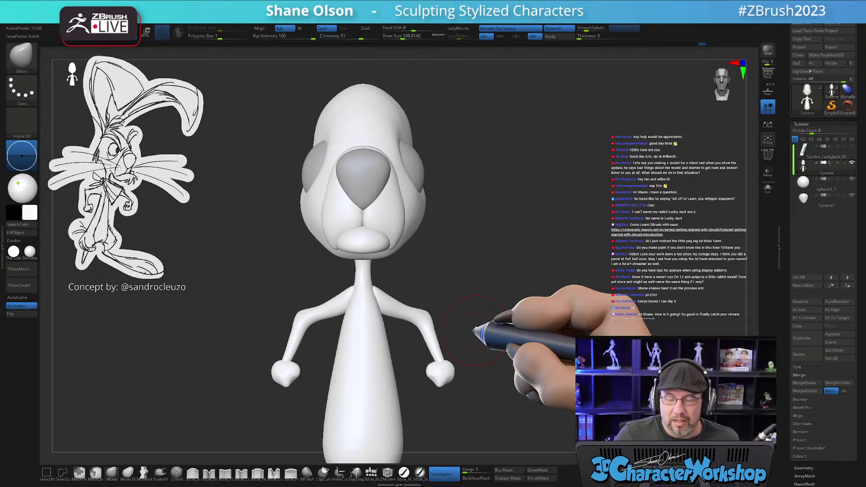
right_drag(407, 213, 391, 208)
mouse_move(396, 192)
shift+mouse_down()
mouse_move(402, 207)
mouse_move(395, 181)
shift+mouse_up()
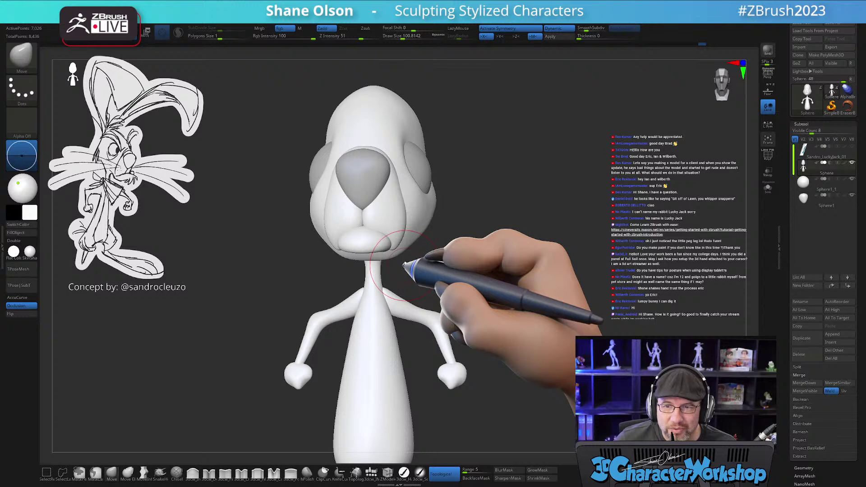
mouse_move(518, 257)
mouse_down()
mouse_move(472, 271)
mouse_move(470, 261)
mouse_move(504, 248)
mouse_move(440, 209)
mouse_move(421, 216)
mouse_move(415, 183)
mouse_up()
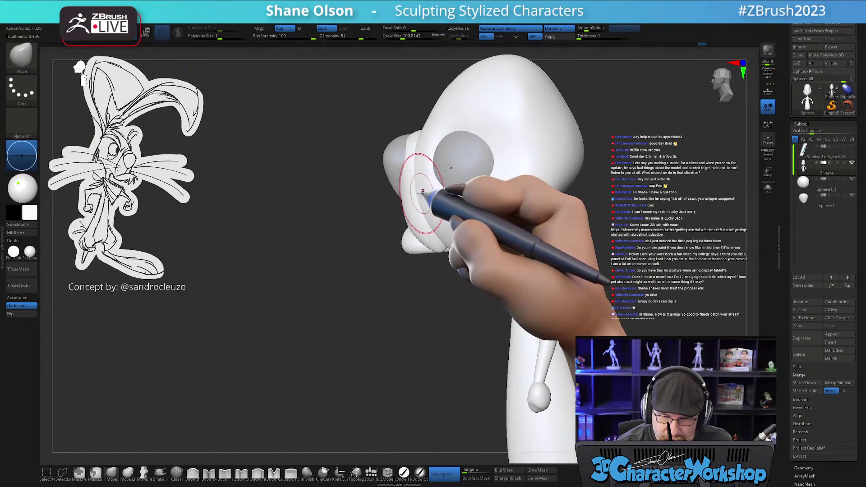
right_drag(437, 205, 468, 192)
mouse_move(427, 219)
right_down()
mouse_move(447, 222)
mouse_move(451, 238)
right_up()
drag(463, 265, 451, 224)
mouse_move(464, 251)
mouse_down()
mouse_move(501, 292)
mouse_move(460, 290)
mouse_move(509, 275)
mouse_move(488, 298)
mouse_up()
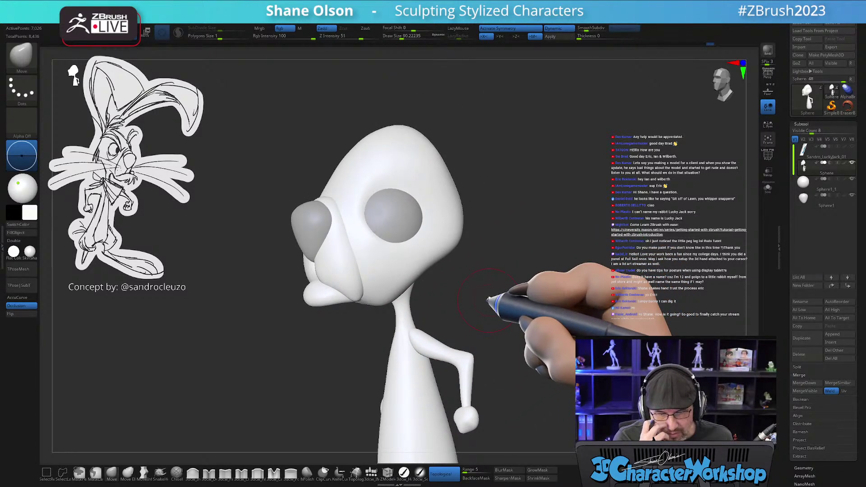
- Insert mirrored Appendage primitives for the legs at the base of the body, at a draw size of about 59
mouse_move(462, 291)
mouse_down()
mouse_move(444, 344)
mouse_move(478, 335)
mouse_move(448, 335)
mouse_move(451, 359)
mouse_move(429, 279)
mouse_move(435, 296)
mouse_move(458, 290)
mouse_move(448, 344)
mouse_move(429, 364)
mouse_up()
key(s)
click(371, 472)
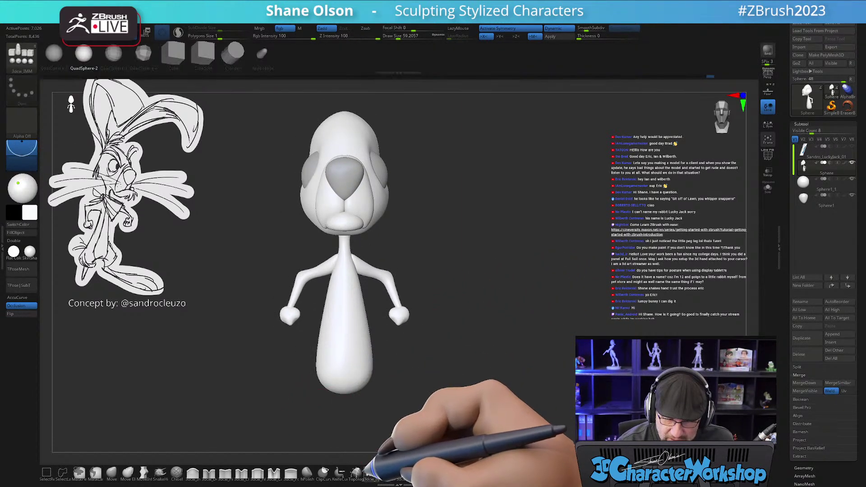
click(263, 65)
mouse_move(398, 394)
mouse_down()
mouse_move(426, 368)
mouse_move(435, 407)
mouse_move(450, 351)
mouse_move(429, 354)
mouse_up()
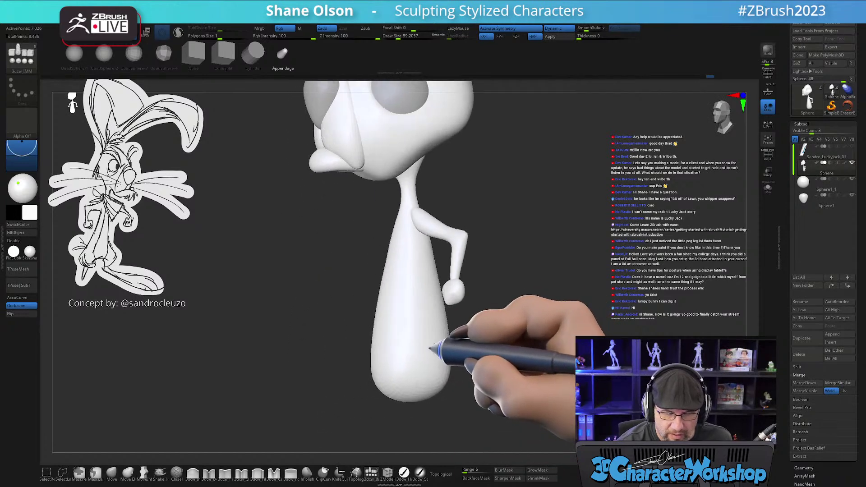
drag(442, 405, 448, 407)
shift+drag(499, 363, 520, 359)
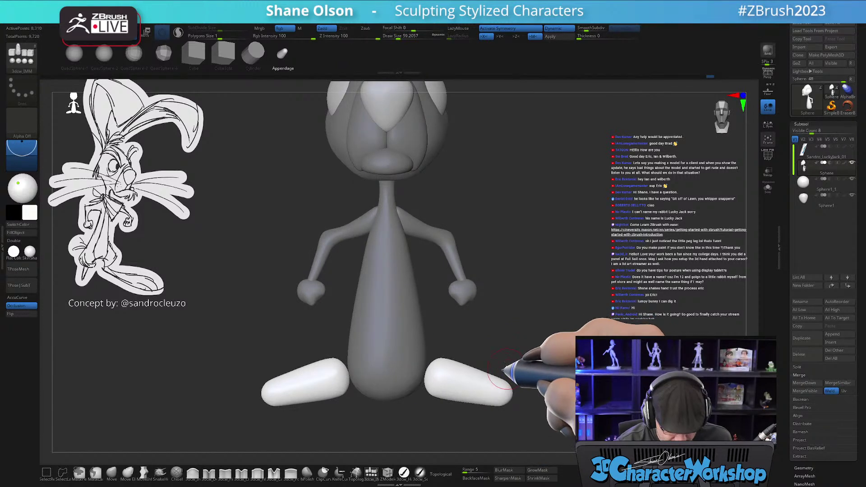
- Rotate and reposition the mirrored legs with the transform Gizmo so they angle downward from the base of the body
key(w)
drag(504, 321, 464, 290)
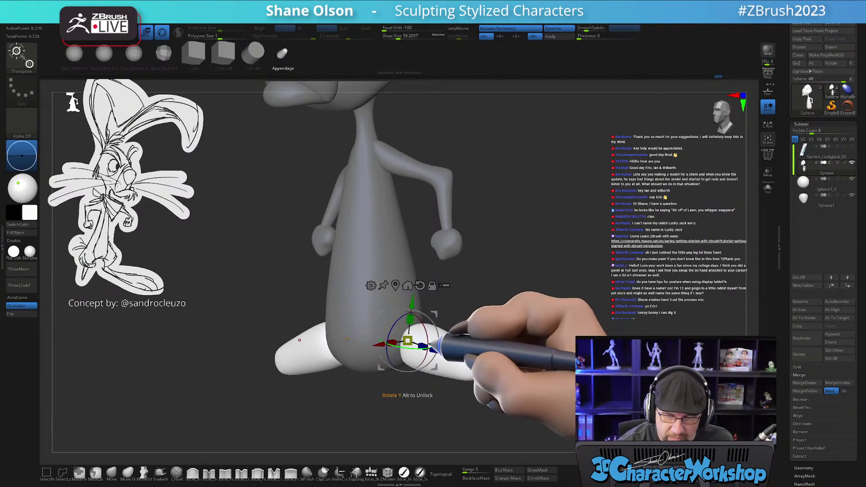
shift+drag(439, 315, 411, 327)
drag(413, 296, 409, 289)
drag(459, 329, 438, 341)
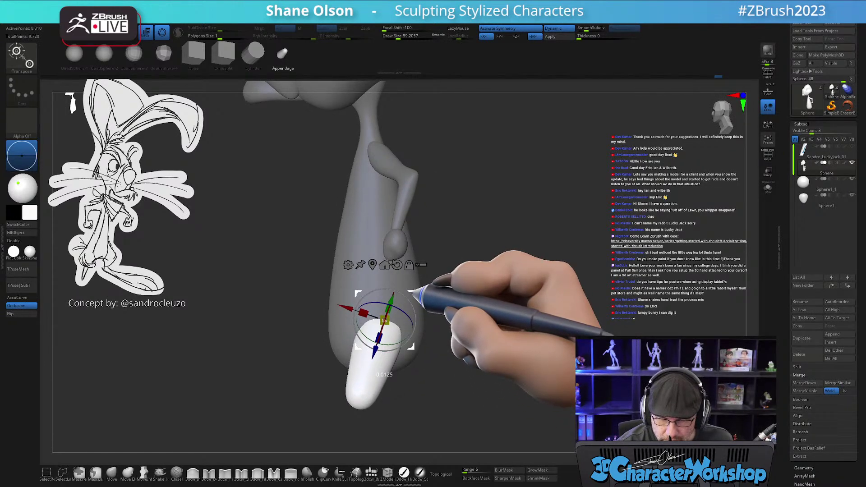
- Reshape the legs and stretch their upper ends into the hips with the Move brush at draw sizes of about 138 and 177
click(111, 473)
key(s)
mouse_move(438, 345)
mouse_down()
mouse_move(450, 344)
mouse_move(433, 351)
mouse_move(381, 303)
mouse_move(415, 294)
mouse_up()
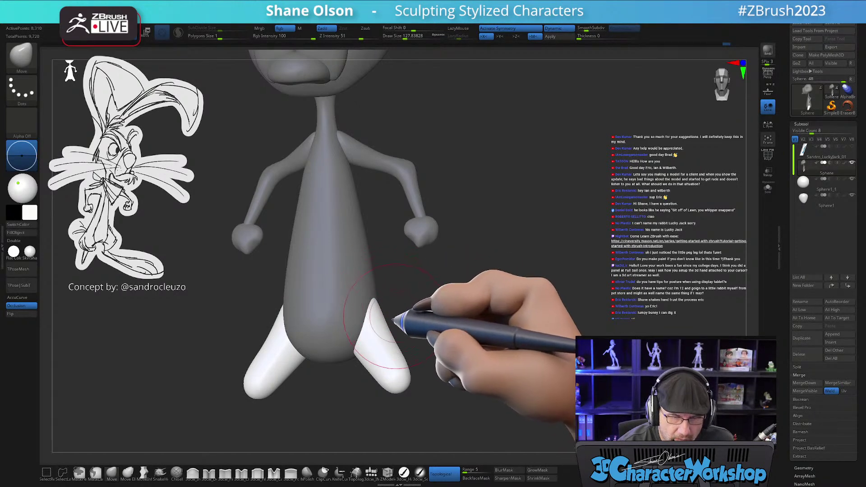
mouse_move(402, 338)
mouse_down()
mouse_move(421, 352)
mouse_move(411, 367)
mouse_move(429, 351)
mouse_move(412, 374)
mouse_up()
key(s)
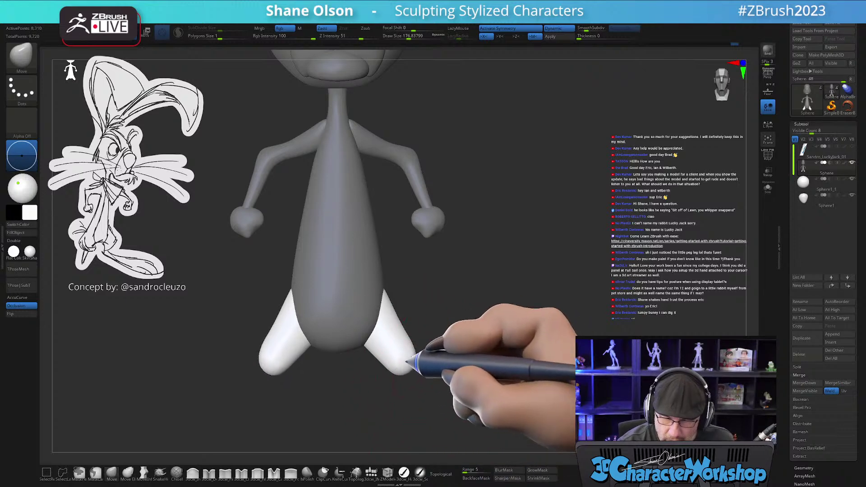
mouse_move(424, 364)
alt+mouse_down()
mouse_move(489, 362)
mouse_move(443, 389)
mouse_move(438, 374)
alt+mouse_up()
key(bracketleft)
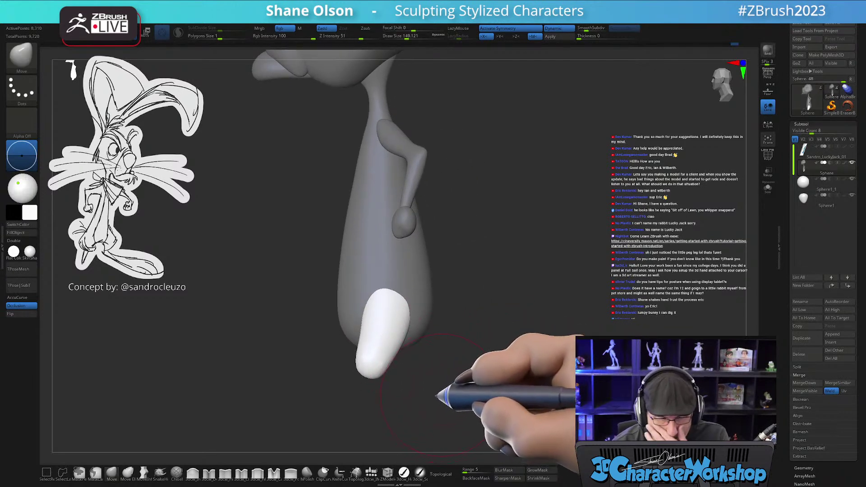
- Pull the lower part of the legs into a bend in side view with the SnakeHook brush at draw sizes of about 132 and 120
click(160, 472)
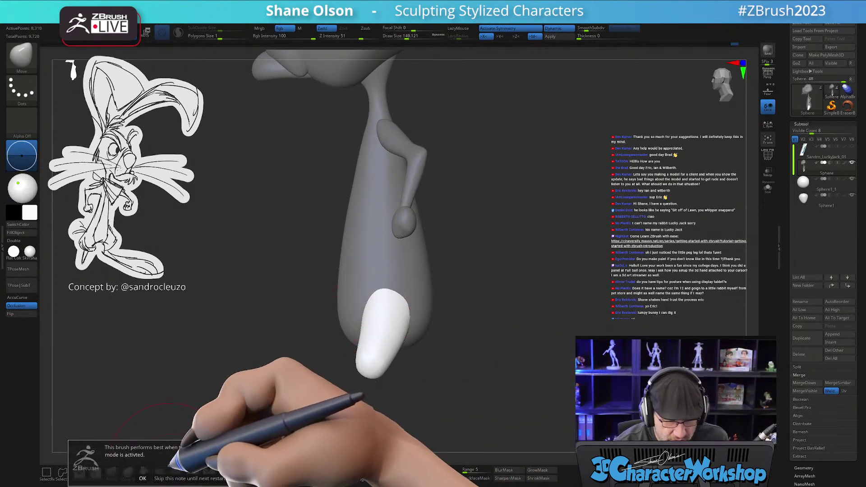
click(142, 478)
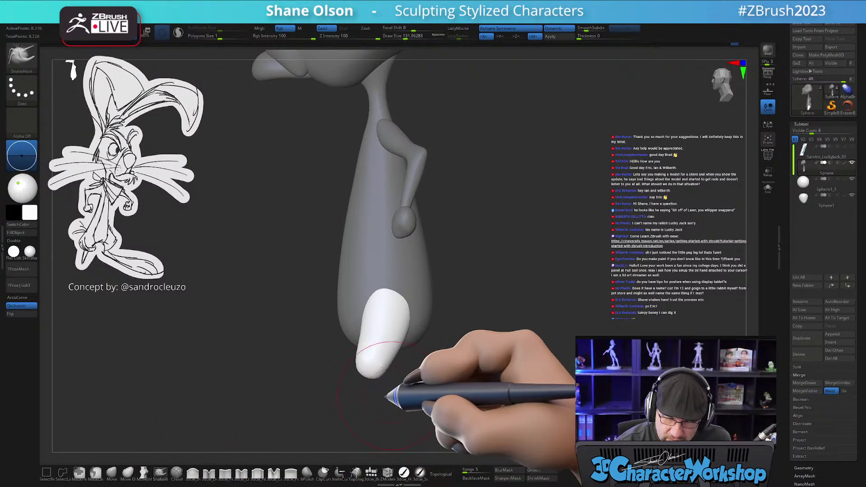
key(shift+f)
key(shift+f)
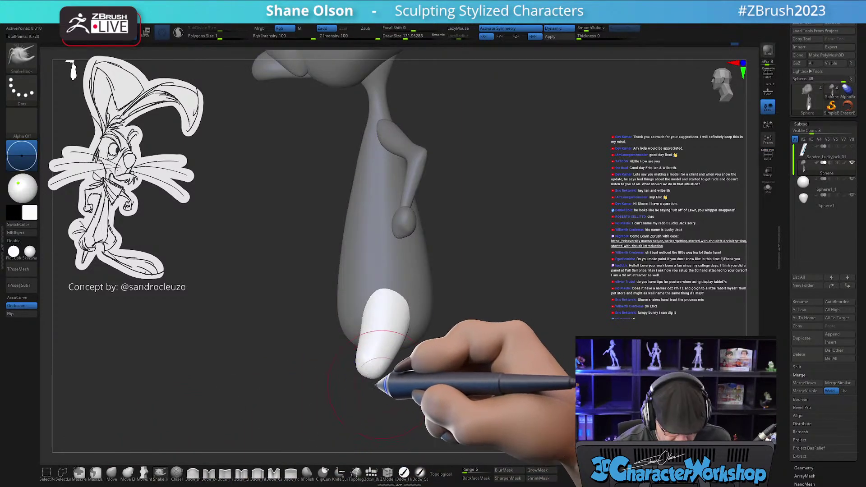
drag(375, 384, 384, 375)
key([)
alt+drag(417, 385, 399, 344)
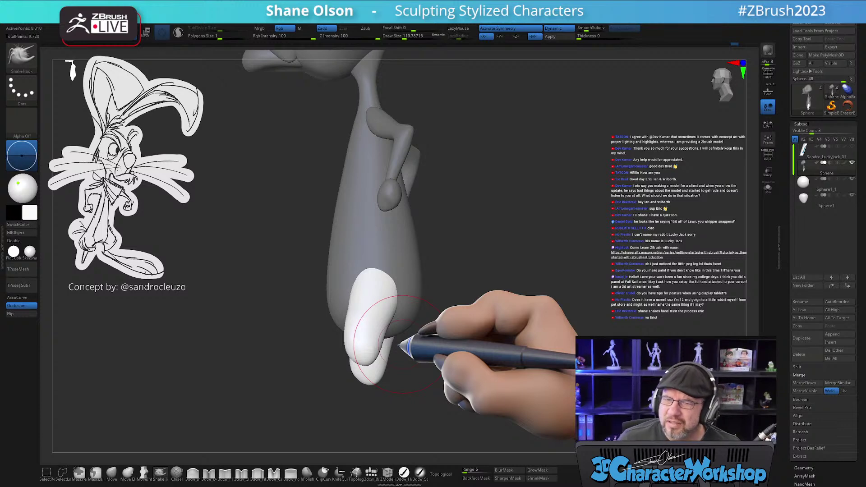
- Taper the leg tips and curve them inward with the SnakeHook brush at draw sizes of about 80 and 108
mouse_move(402, 370)
mouse_down()
mouse_move(410, 381)
mouse_move(365, 363)
mouse_move(415, 357)
mouse_move(414, 374)
mouse_up()
key([)
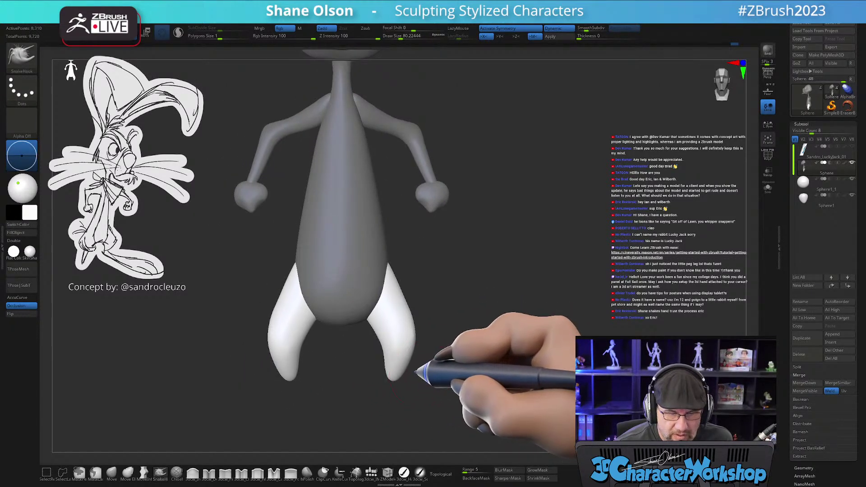
right_drag(414, 374, 410, 377)
key(s)
drag(390, 377, 379, 381)
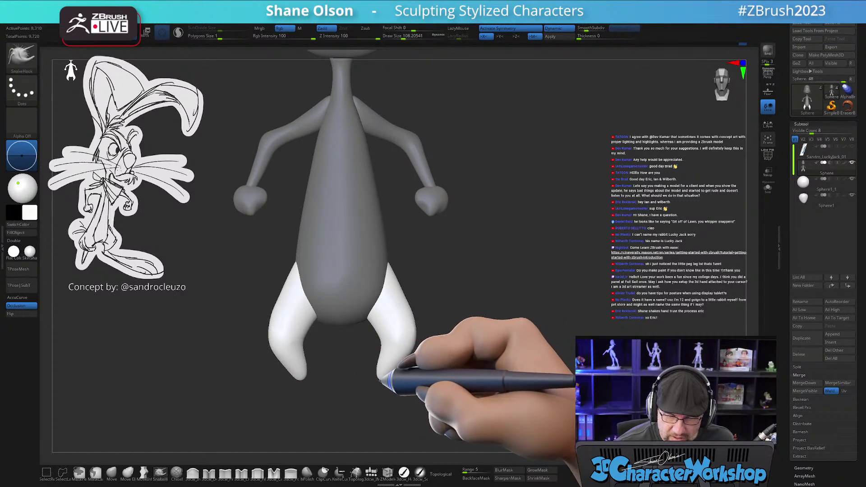
- Shape the thighs around the hips and round their backs with the SnakeHook brush at draw sizes of about 108 and 140
right_drag(400, 379, 374, 334)
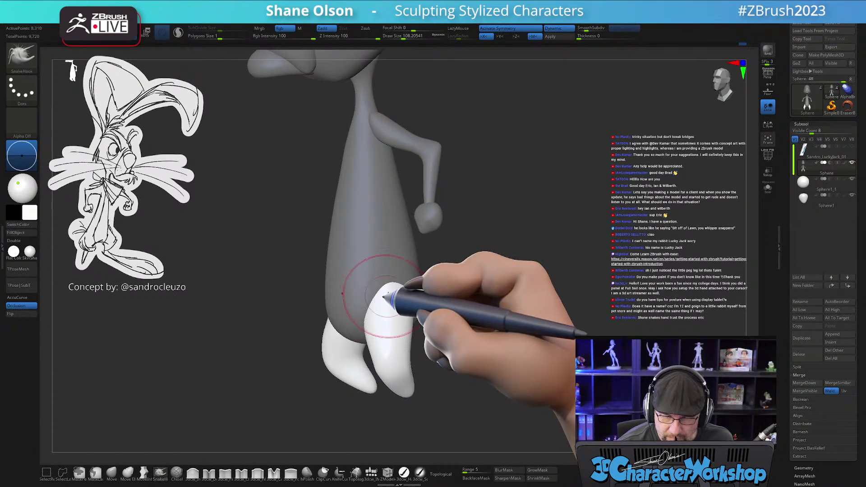
mouse_move(393, 287)
right_down()
mouse_move(396, 302)
mouse_move(404, 295)
mouse_move(385, 288)
right_up()
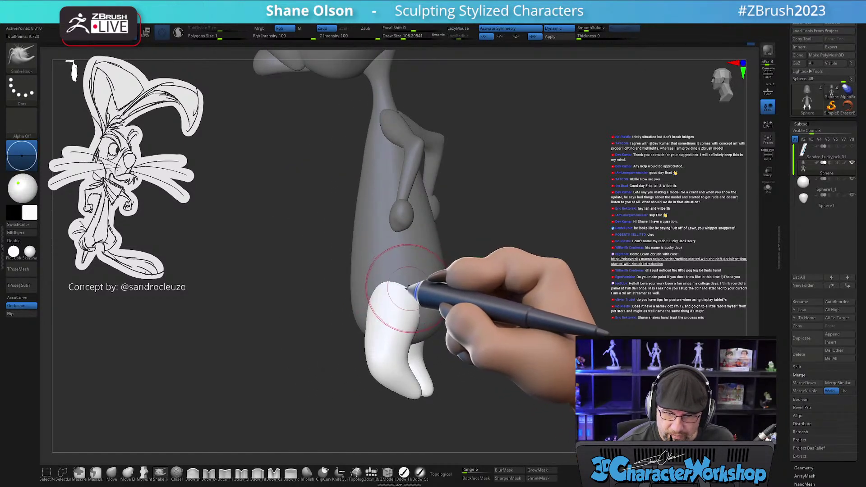
mouse_move(441, 305)
right_down()
mouse_move(477, 317)
mouse_move(498, 313)
mouse_move(462, 345)
mouse_move(460, 334)
mouse_move(409, 325)
mouse_move(395, 304)
right_up()
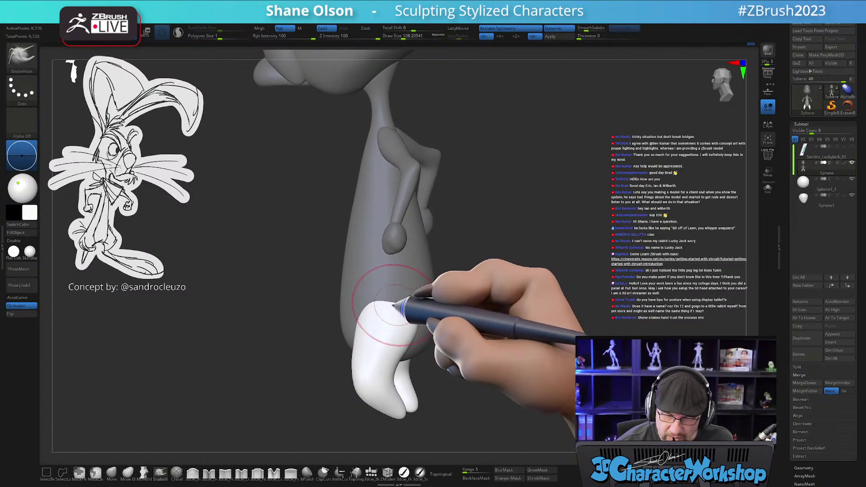
mouse_move(435, 339)
right_down()
mouse_move(416, 348)
mouse_move(453, 344)
mouse_move(420, 363)
mouse_move(440, 344)
mouse_move(458, 354)
mouse_move(499, 344)
mouse_move(478, 347)
mouse_move(473, 326)
right_up()
drag(480, 327, 482, 326)
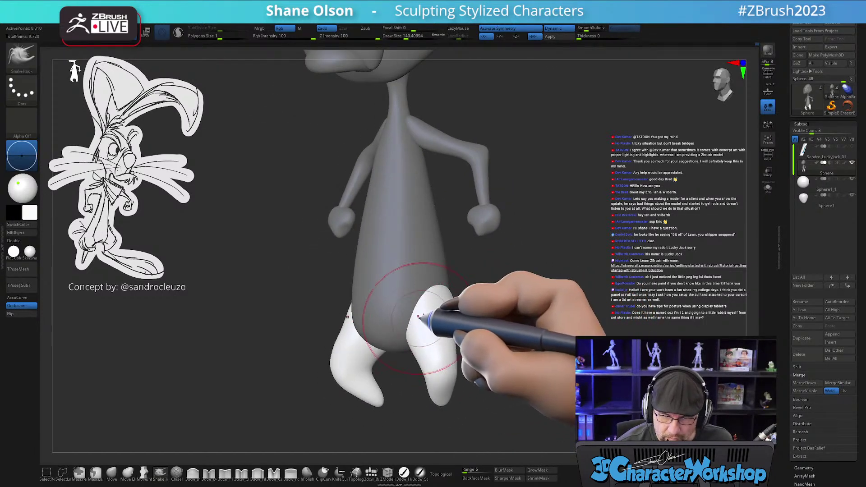
right_drag(414, 318, 412, 314)
right_drag(468, 311, 505, 337)
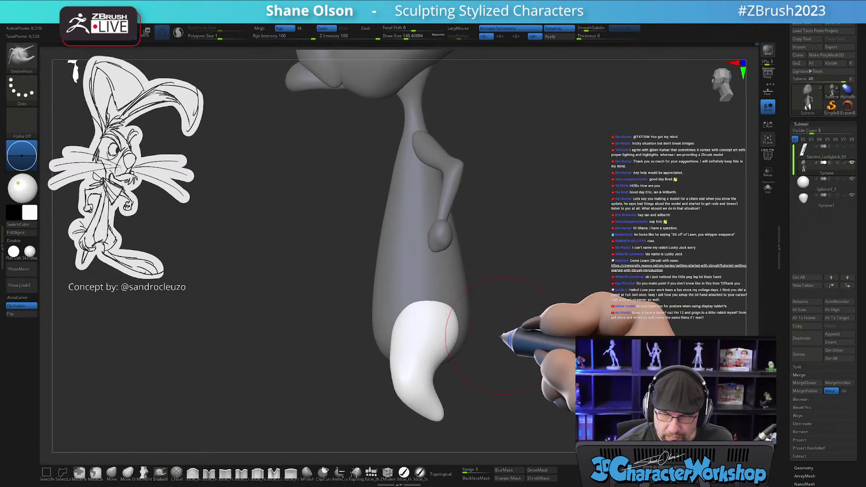
- Invert the mask to protect the legs and reshape the lower body with the Move brush at draw sizes of about 299 and 187
ctrl+click(503, 333)
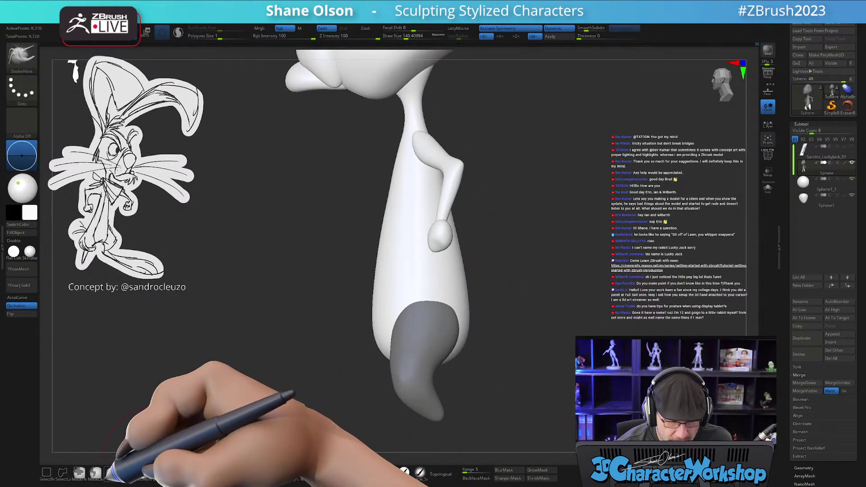
click(111, 473)
key(s)
drag(295, 362, 308, 362)
drag(371, 335, 376, 337)
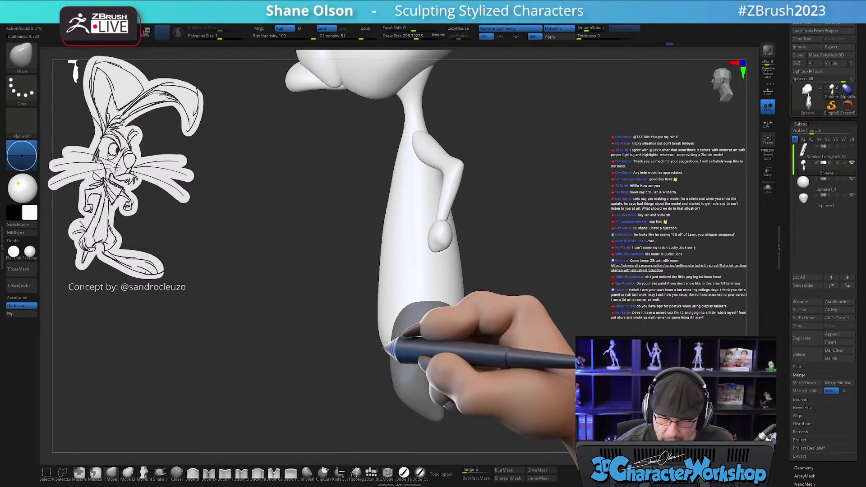
right_drag(396, 338, 439, 334)
key(s)
drag(450, 305, 446, 307)
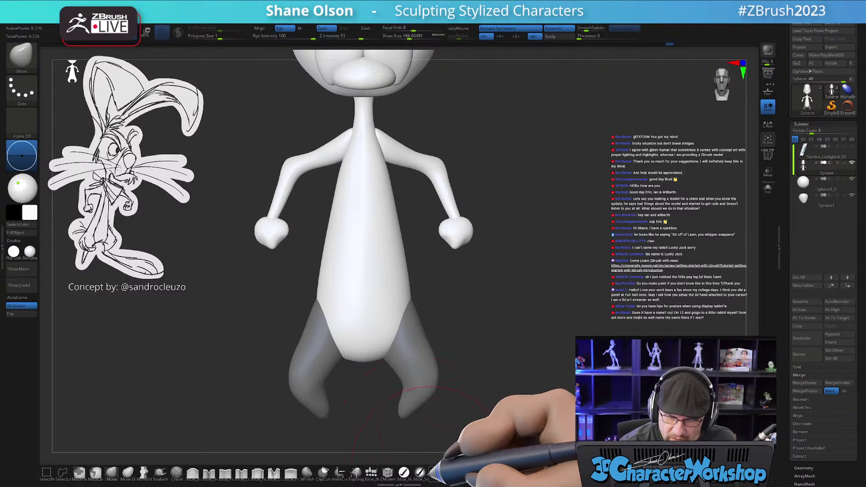
- Clear the mask, enable Topological mode and refine the torso and upper chest, using the Move brush at a draw size of about 145
click(435, 472)
ctrl+drag(463, 399, 461, 380)
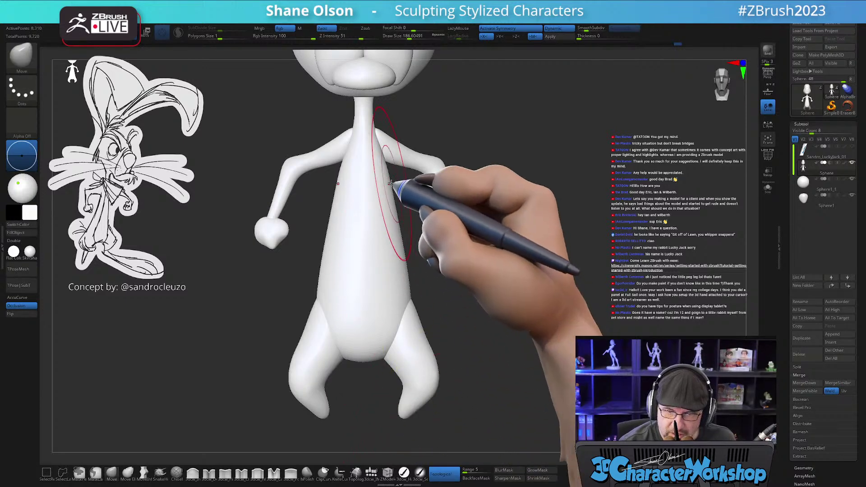
drag(460, 310, 407, 310)
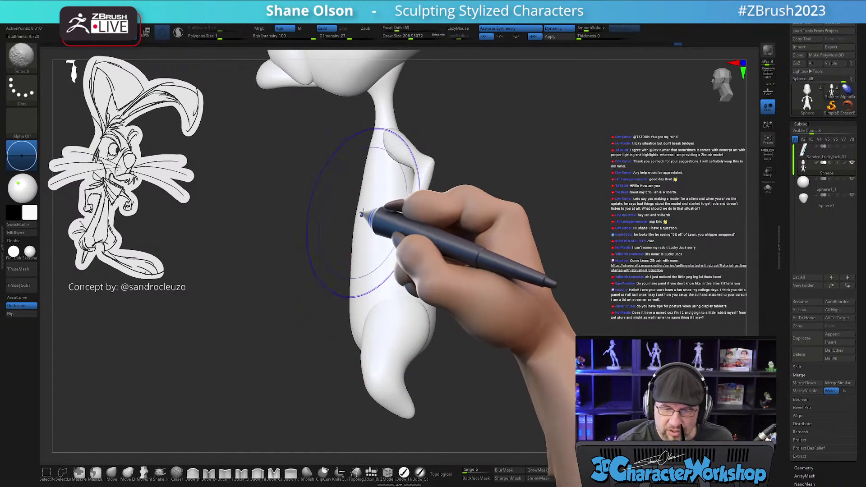
key([)
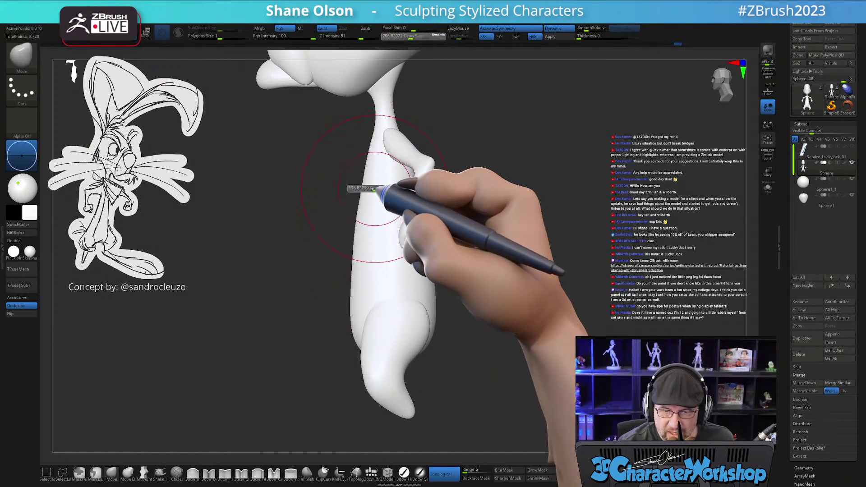
drag(369, 149, 373, 144)
right_drag(380, 298, 367, 311)
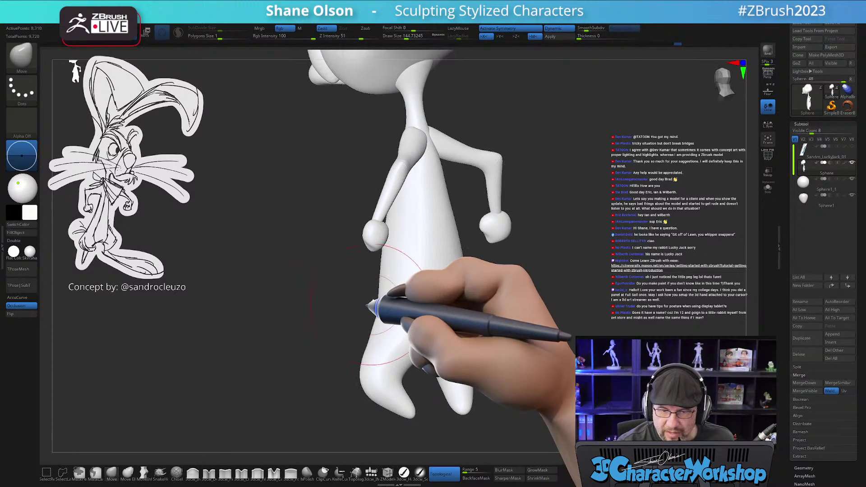
right_drag(437, 193, 478, 207)
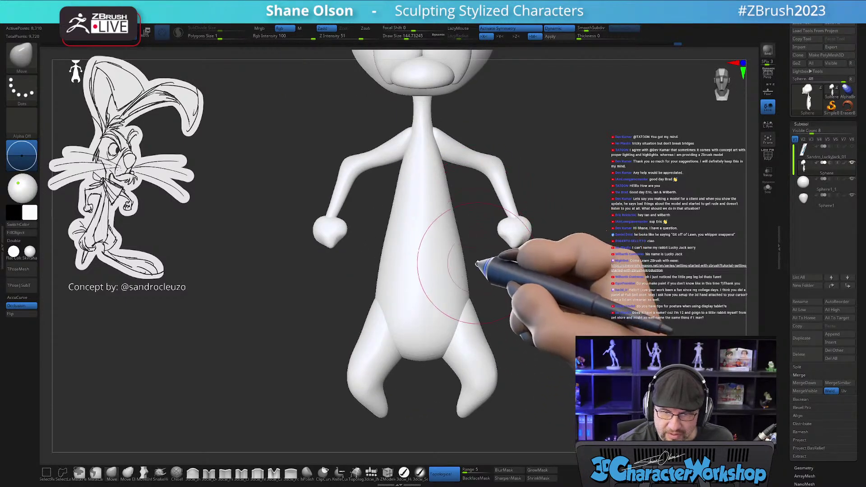
- Refine the legs where they meet the hips with the Move brush at draw sizes of about 80 and 77
alt+right_drag(477, 253, 443, 242)
ctrl+right_drag(457, 318, 445, 348)
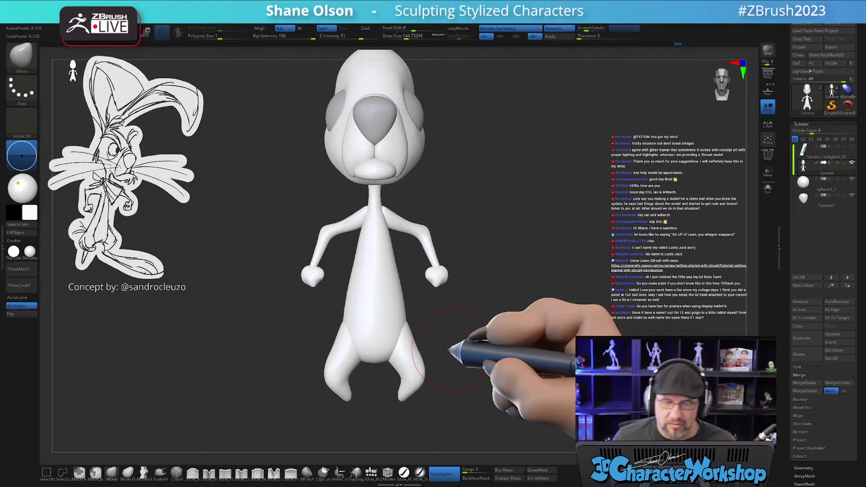
drag(451, 382, 462, 337)
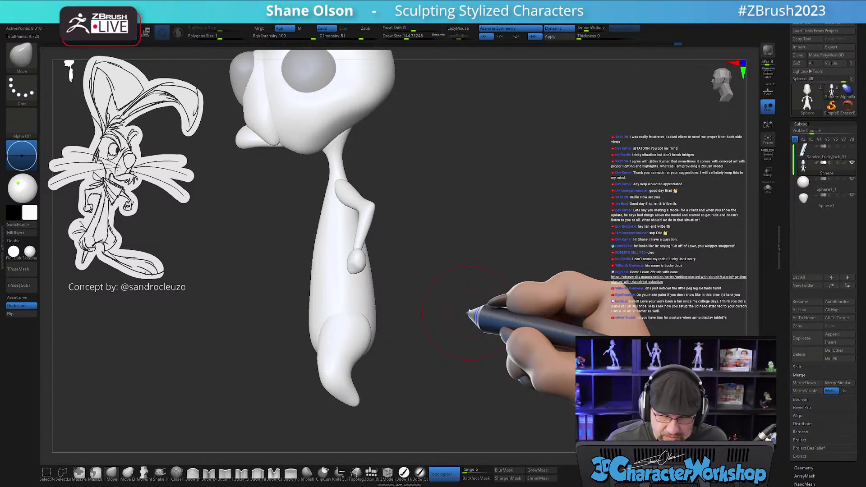
alt+drag(396, 361, 429, 367)
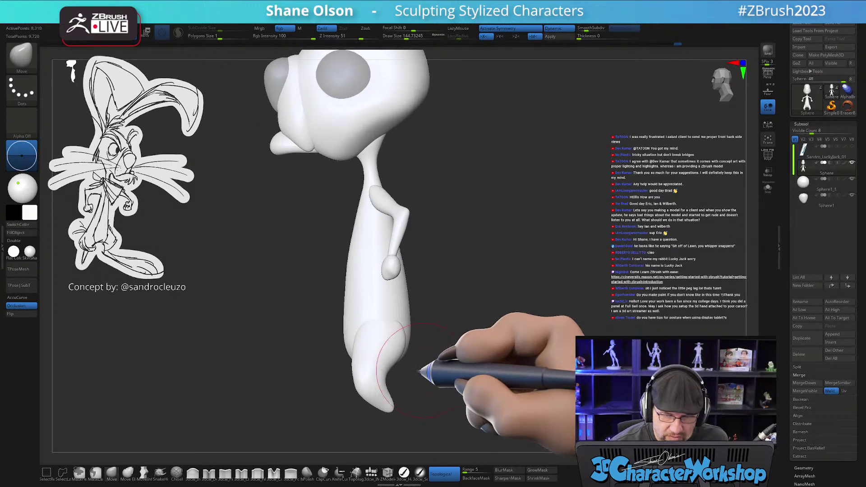
click(111, 473)
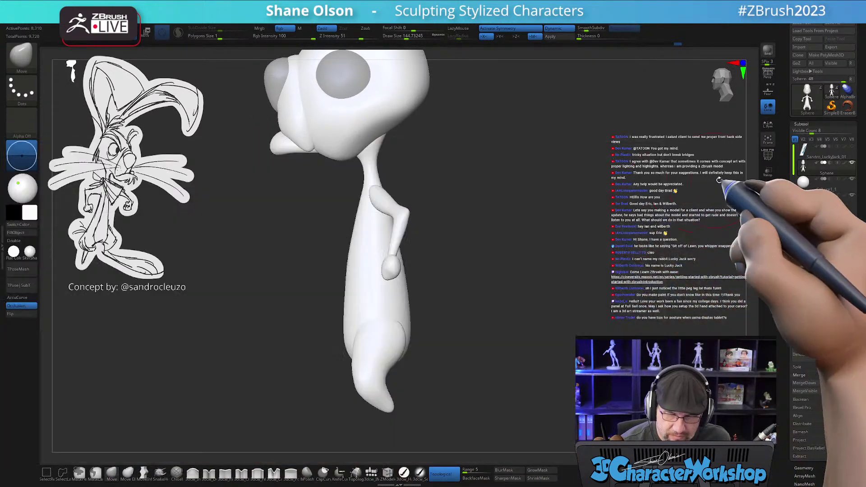
key(s)
drag(436, 367, 430, 367)
mouse_move(353, 378)
mouse_down()
mouse_move(343, 379)
mouse_move(429, 358)
mouse_move(368, 353)
mouse_up()
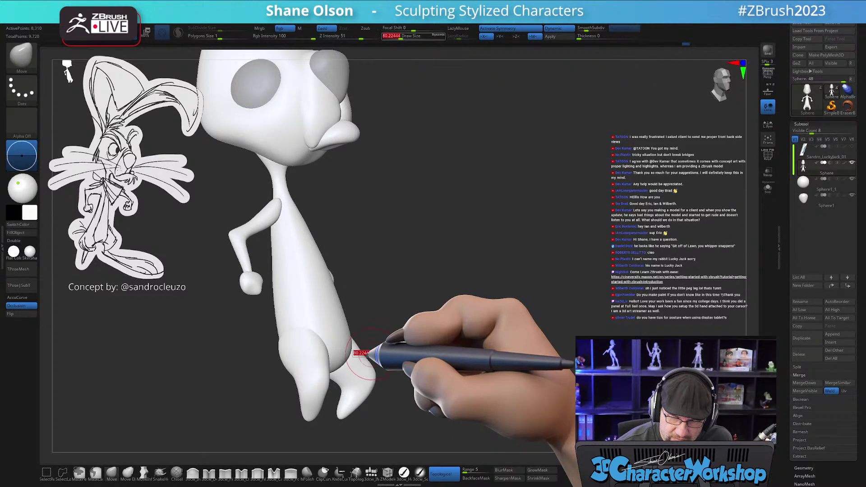
key(bracketleft)
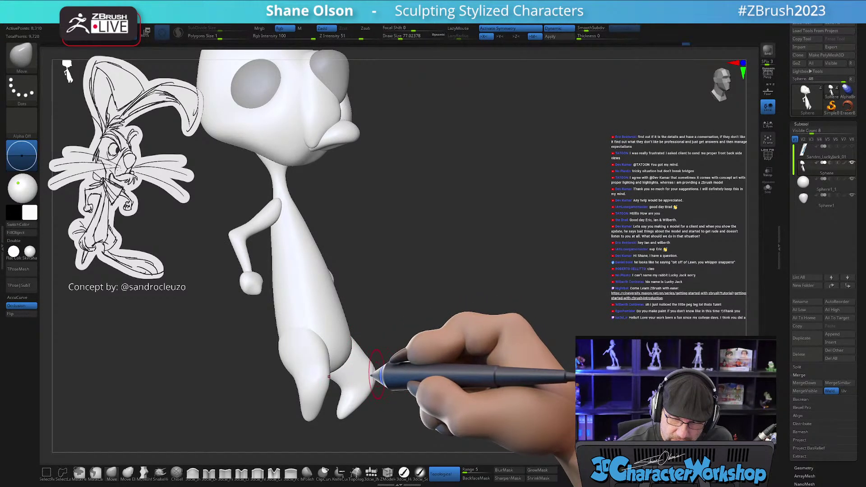
- Check the figure against the concept sketch, turn off Topological mode and set the Move brush's draw size to about 108
mouse_move(456, 352)
shift+mouse_down()
mouse_move(425, 358)
mouse_move(457, 349)
mouse_move(438, 355)
mouse_move(454, 356)
mouse_move(426, 371)
mouse_move(436, 371)
shift+mouse_up()
mouse_move(434, 340)
alt+mouse_down()
mouse_move(454, 368)
mouse_move(455, 315)
mouse_move(438, 279)
mouse_move(396, 293)
alt+mouse_up()
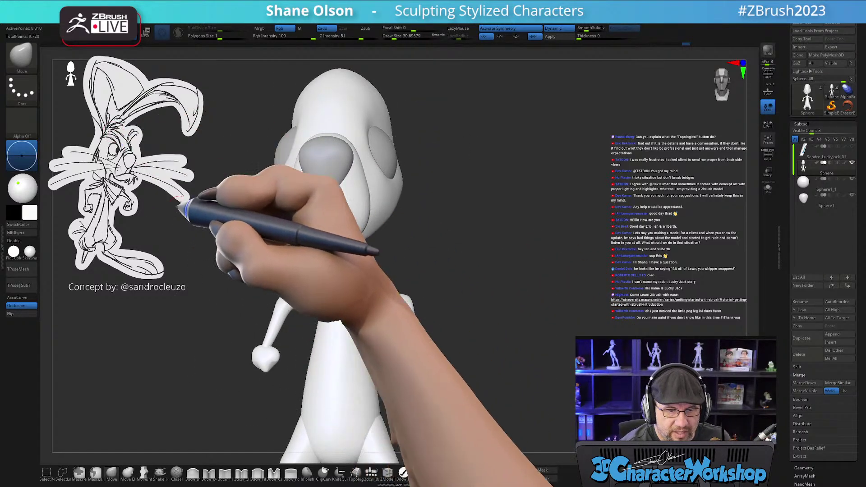
alt+drag(453, 316, 463, 268)
alt+drag(464, 351, 467, 301)
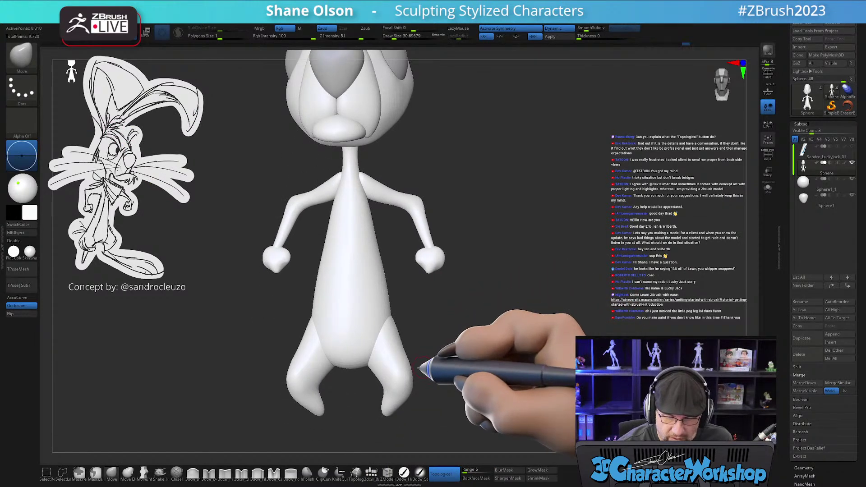
key(s)
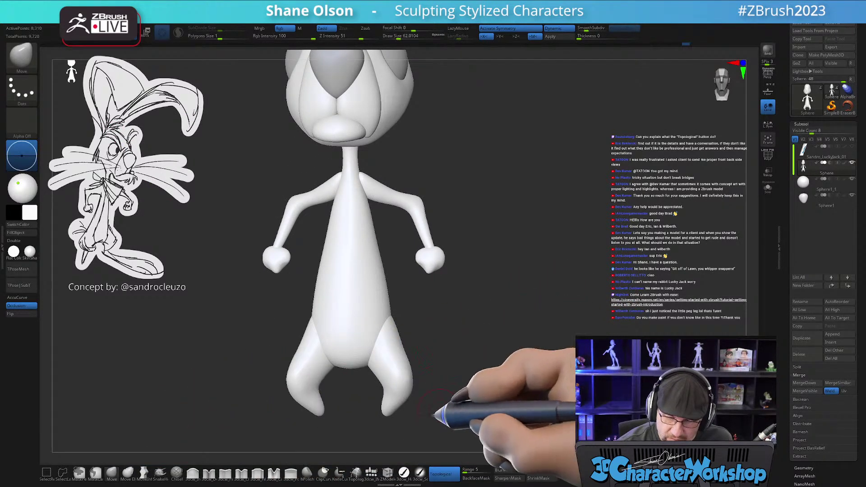
click(443, 474)
mouse_move(402, 352)
mouse_down()
mouse_move(423, 344)
mouse_move(394, 358)
mouse_move(429, 348)
mouse_move(415, 353)
mouse_move(445, 325)
mouse_move(436, 362)
mouse_move(445, 340)
mouse_move(444, 356)
mouse_move(459, 357)
mouse_up()
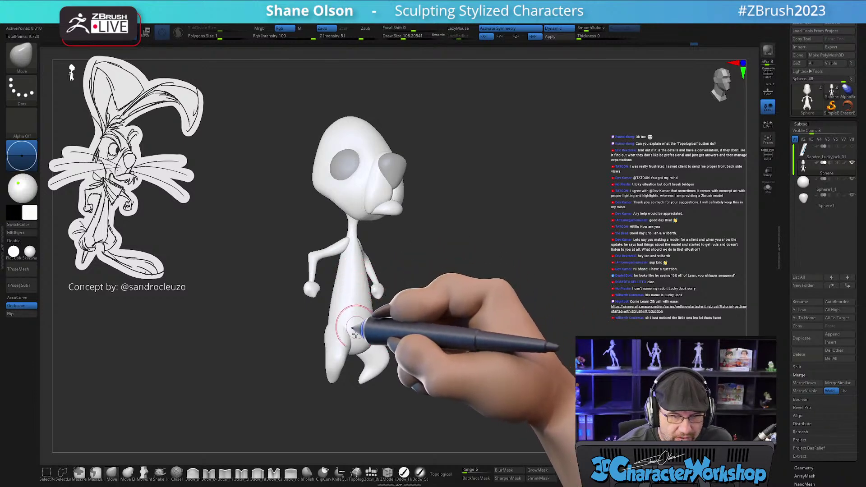
- Mask everything except the torso and smooth it with the Smooth brush at a draw size of about 172
mouse_move(398, 320)
mouse_down()
mouse_move(402, 293)
mouse_move(396, 304)
mouse_up()
key(w)
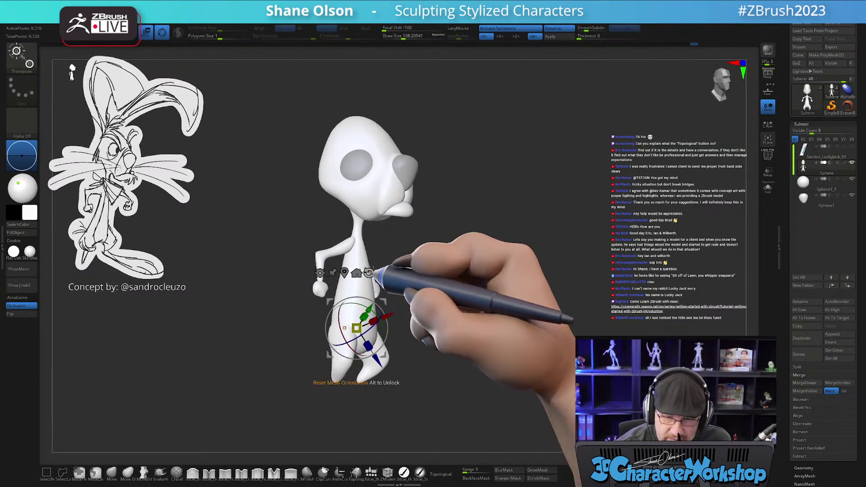
ctrl+click(359, 253)
key(q)
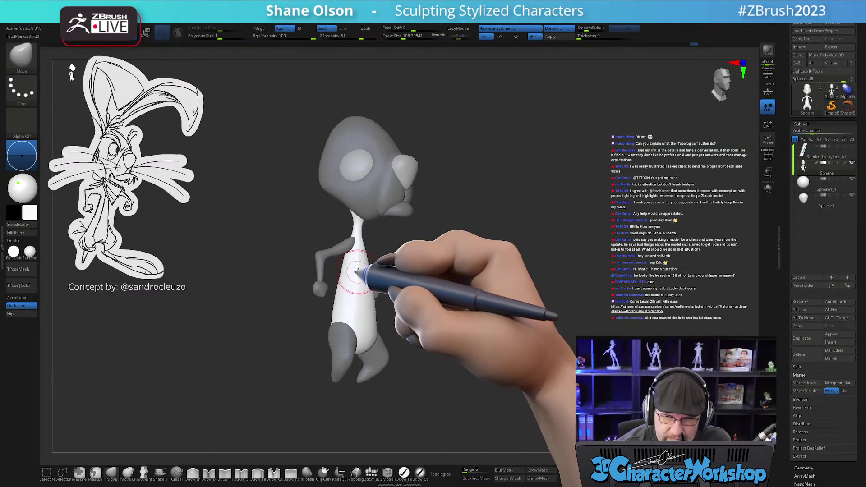
key(shift)
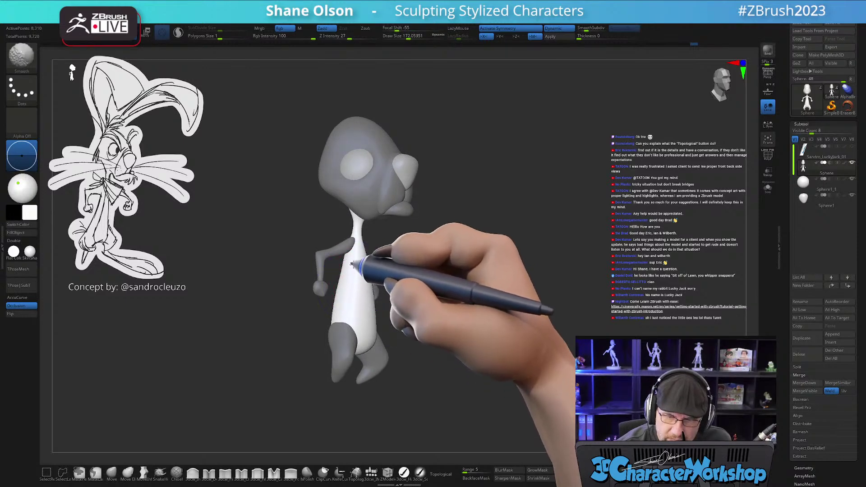
right_drag(360, 284, 373, 284)
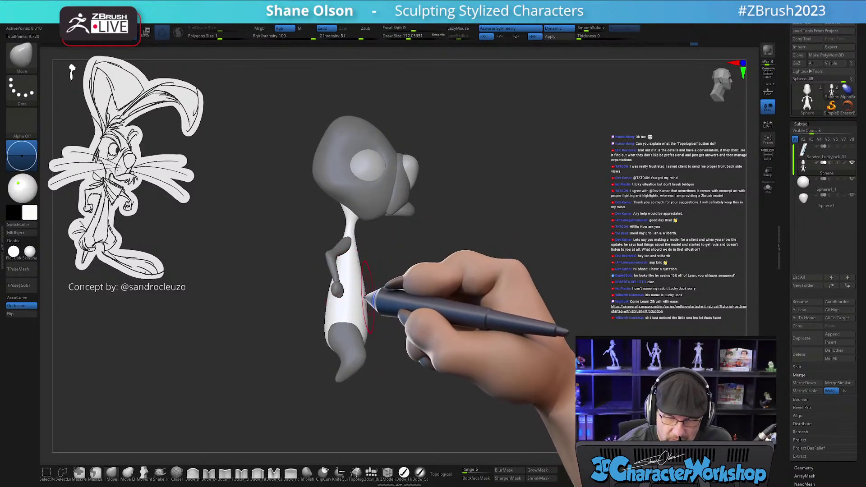
- Bend the neck and torso in side view with the Move Elastic brush at draw sizes of about 274 and 187
alt+right_drag(313, 390, 346, 387)
click(127, 472)
key(s)
mouse_move(265, 353)
mouse_down()
mouse_move(379, 288)
mouse_move(383, 272)
mouse_up()
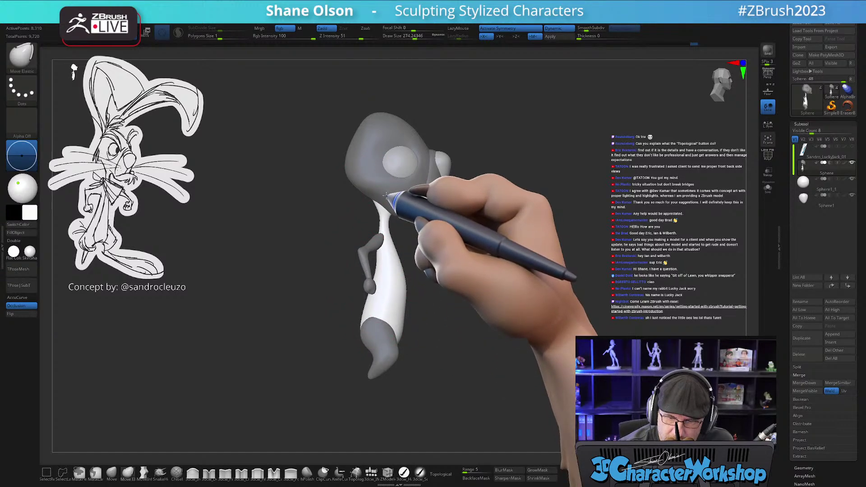
drag(381, 256, 383, 246)
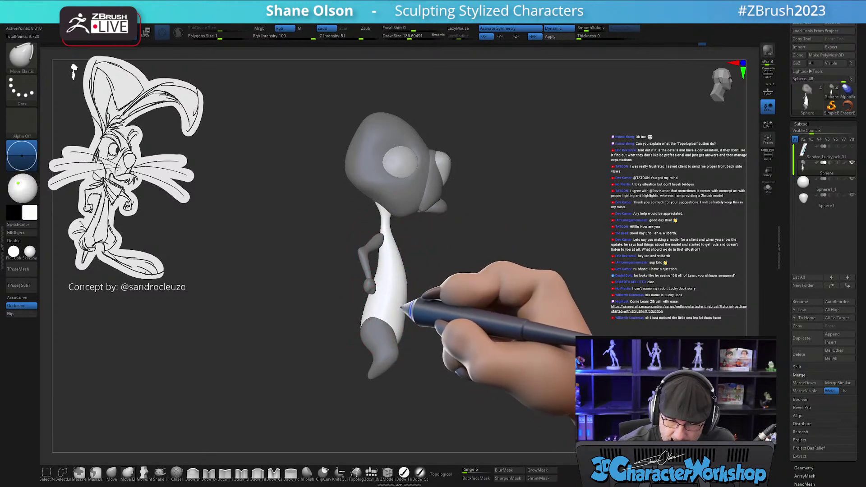
- Refine the belly's side profile and smooth the front of the torso at a draw size of about 187
mouse_move(415, 333)
mouse_down()
mouse_move(467, 315)
mouse_move(417, 330)
mouse_up()
alt+drag(447, 301, 448, 315)
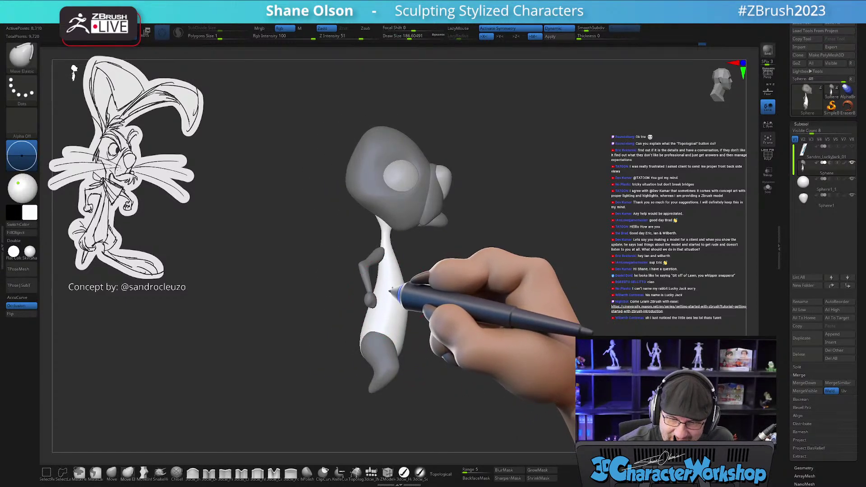
key(shift)
shift+drag(400, 294, 400, 271)
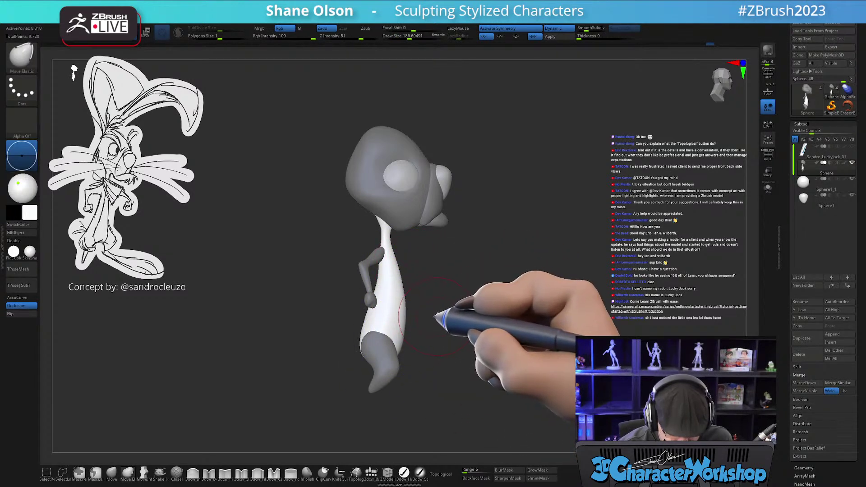
- Invert the mask, place the transform gizmo at the shoulder and clear the mask
ctrl+click(439, 310)
key(w)
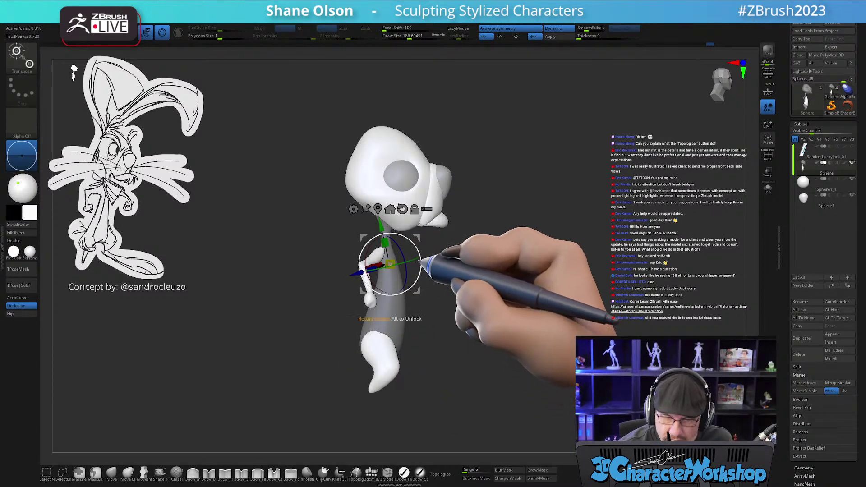
alt+click(380, 253)
mouse_move(440, 298)
ctrl+mouse_down()
mouse_move(448, 273)
mouse_move(440, 287)
ctrl+mouse_up()
mouse_move(476, 314)
alt+mouse_down()
mouse_move(470, 329)
mouse_move(466, 321)
alt+mouse_up()
key(q)
mouse_move(465, 271)
mouse_down()
mouse_move(468, 290)
mouse_move(476, 270)
mouse_move(483, 288)
mouse_move(498, 286)
mouse_move(466, 296)
mouse_up()
- Hide the arms and legs and smooth the exposed neck and torso from the side
ctrl+shift+click(371, 250)
ctrl+shift+click(371, 251)
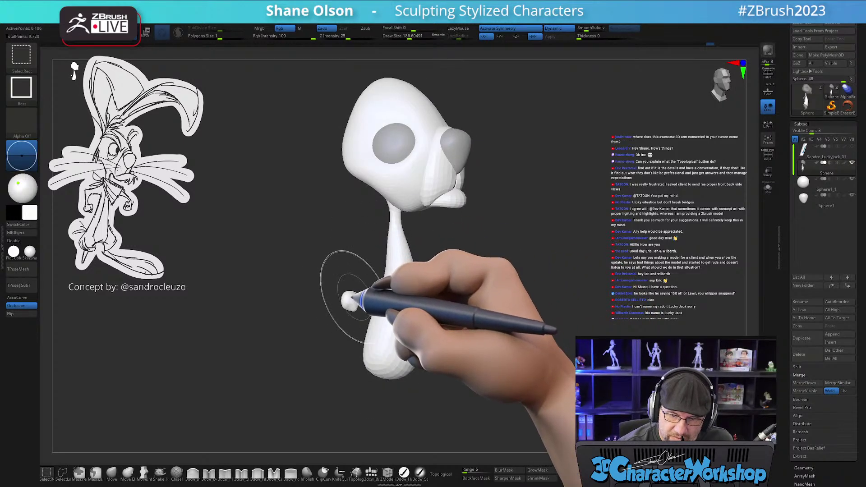
drag(464, 338, 468, 347)
key(shift)
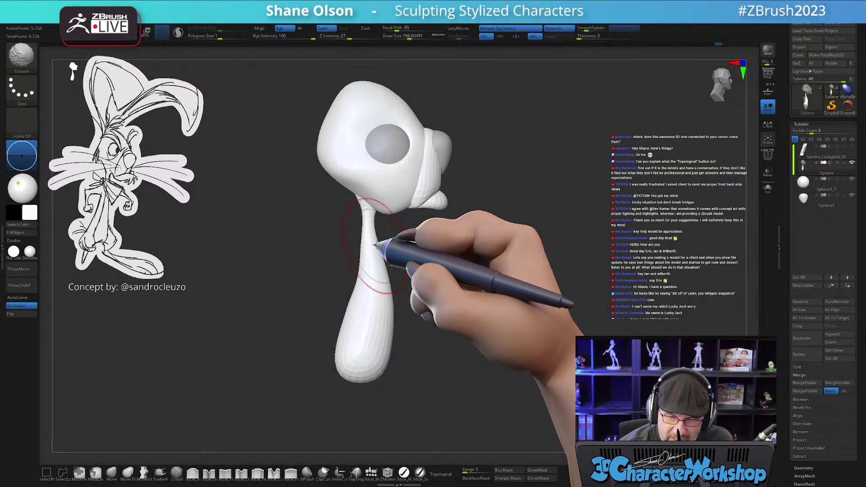
key(shift)
shift+drag(351, 296, 347, 346)
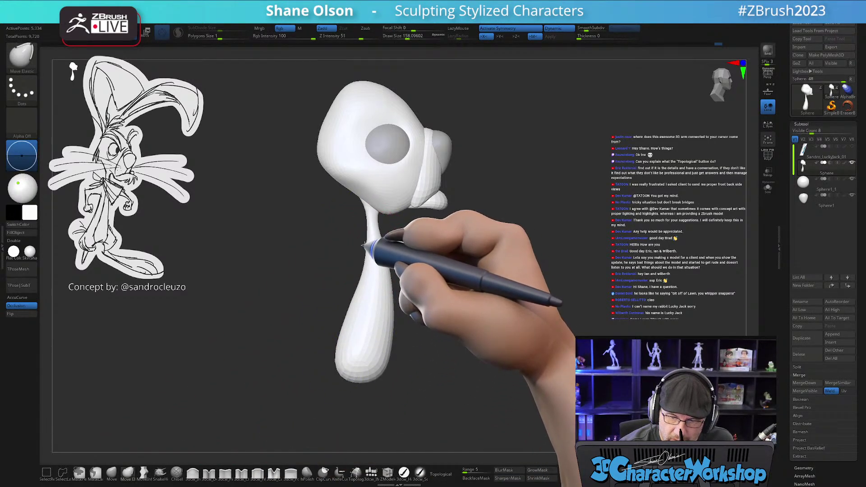
- Shape the neck and back of the torso with the Move brush at a draw size of about 158 and smooth them
key(shift)
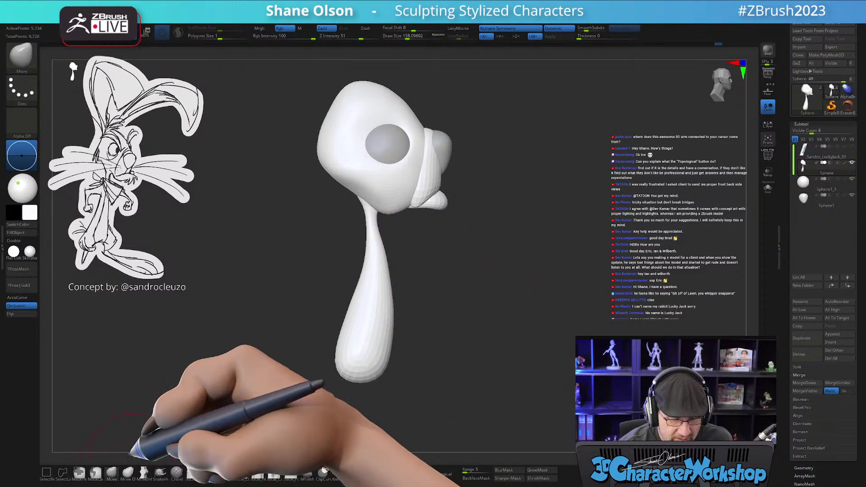
mouse_move(387, 300)
right_down()
mouse_move(396, 290)
mouse_move(380, 293)
right_up()
shift+drag(352, 311, 377, 310)
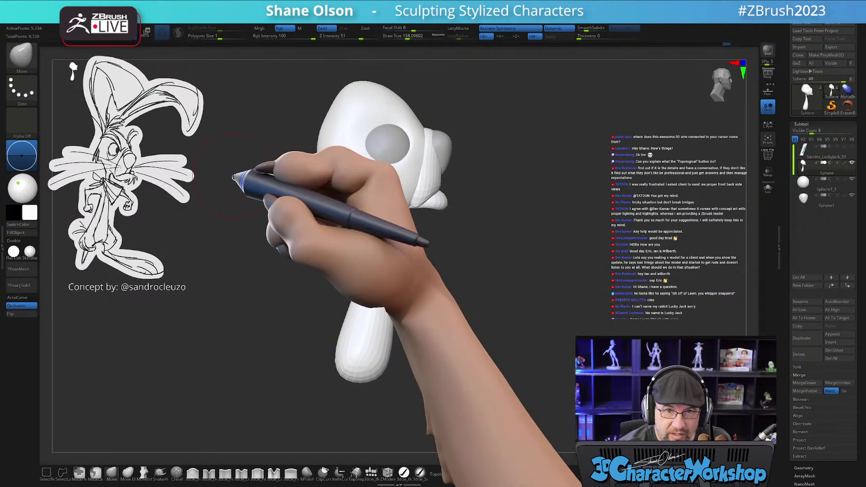
click(534, 37)
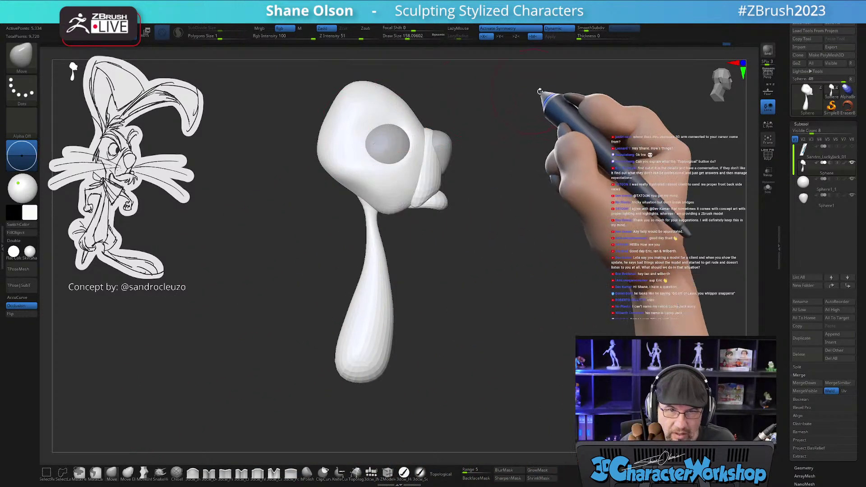
mouse_move(448, 285)
mouse_down()
mouse_move(429, 279)
mouse_move(449, 275)
mouse_up()
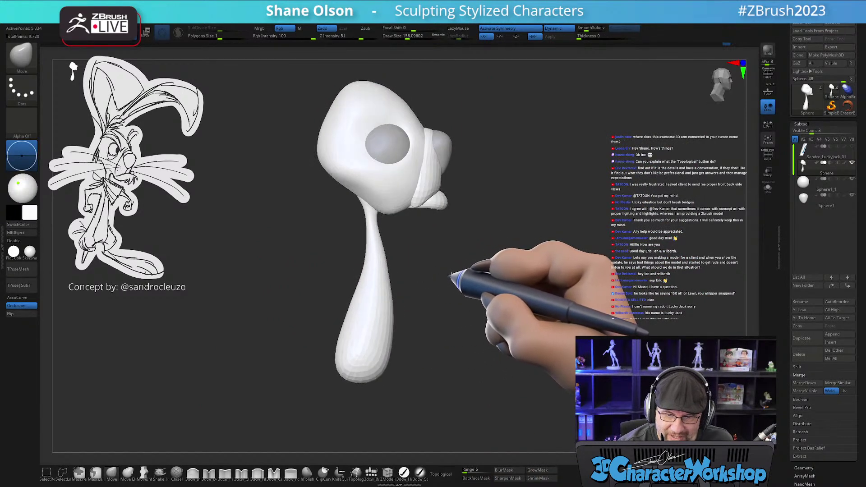
- Mask the head and torso, unhide the limbs, mask the legs and place the transform gizmo at the shoulder
ctrl+click(470, 306)
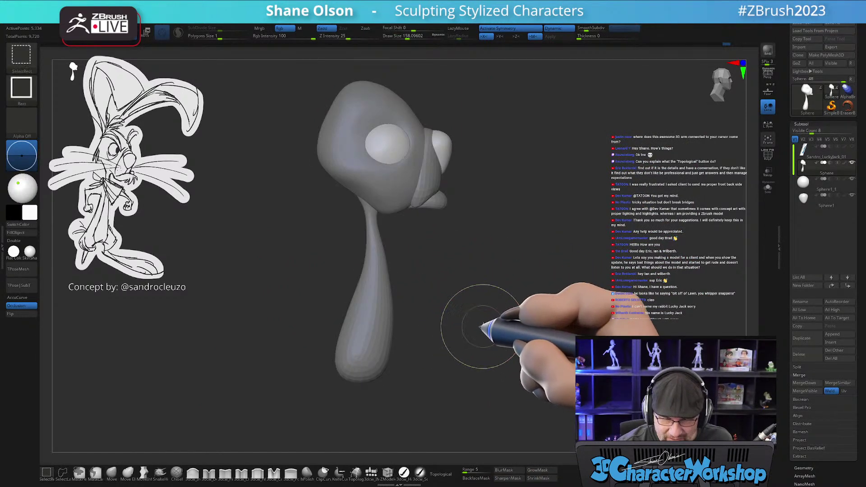
ctrl+shift+click(474, 318)
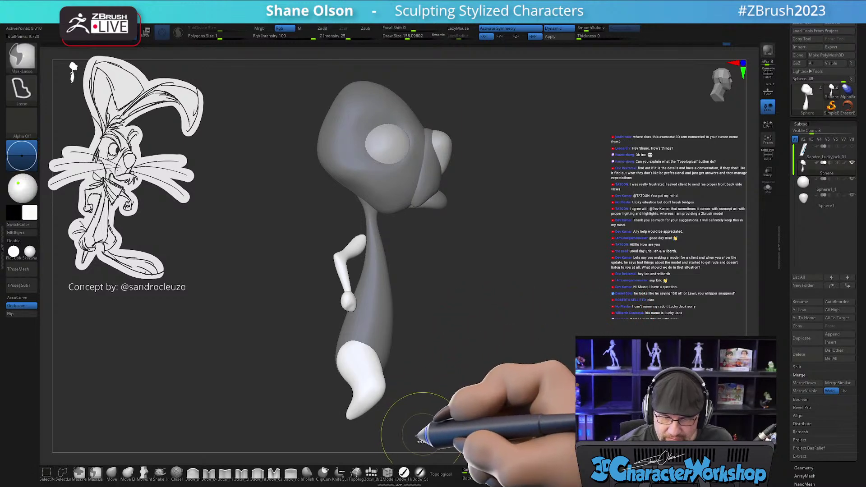
mouse_move(290, 412)
ctrl+mouse_down()
mouse_move(280, 338)
mouse_move(412, 334)
mouse_move(370, 413)
mouse_move(315, 414)
ctrl+mouse_up()
key(w)
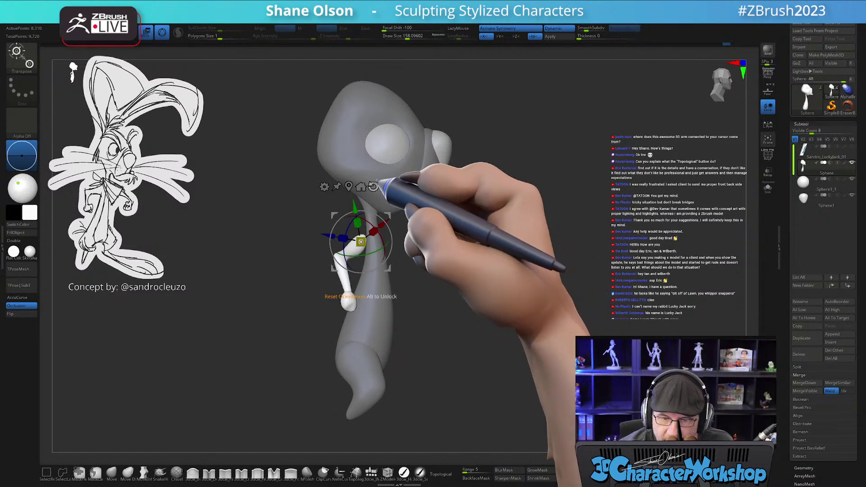
mouse_move(412, 193)
mouse_down()
mouse_move(469, 359)
mouse_move(451, 316)
mouse_move(469, 310)
mouse_move(456, 346)
mouse_move(430, 345)
mouse_move(483, 342)
mouse_move(454, 347)
mouse_move(467, 309)
mouse_up()
- Leave only the arms and legs unmasked with the hands protected, and set the Move brush's draw size to about 163
key(q)
ctrl+click(455, 348)
key(w)
ctrl+click(430, 345)
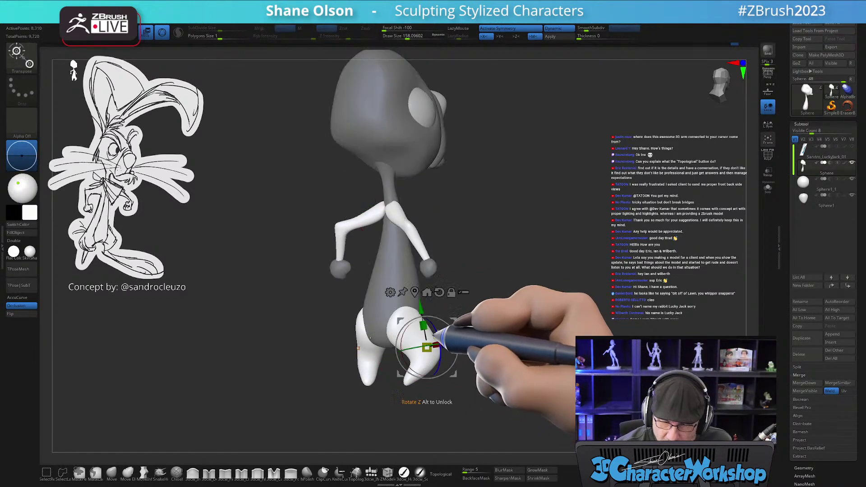
key(q)
mouse_move(473, 300)
mouse_down()
mouse_move(463, 326)
mouse_move(470, 336)
mouse_move(444, 315)
mouse_move(460, 286)
mouse_move(460, 303)
mouse_move(470, 303)
mouse_up()
key(ctrl)
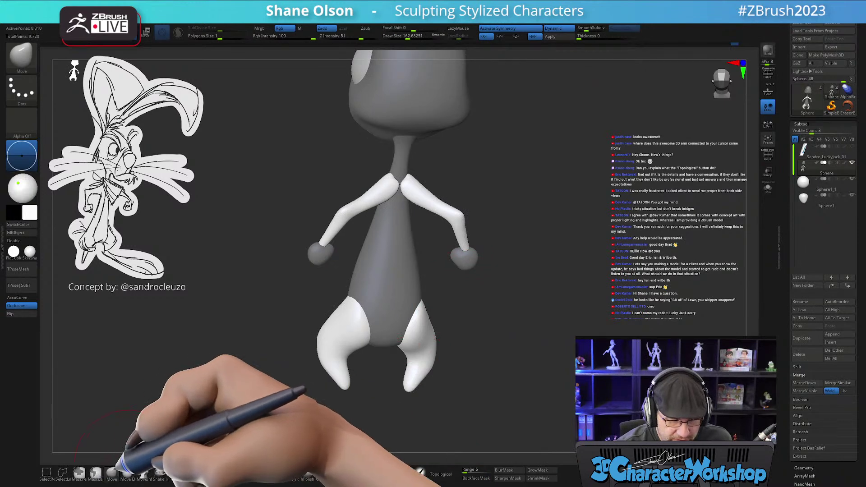
- Reshape the character's lower torso and hips with the Move brush while the arms and legs stay masked
mouse_move(408, 327)
mouse_down()
mouse_move(425, 340)
mouse_move(410, 320)
mouse_move(400, 331)
mouse_move(464, 309)
mouse_move(454, 310)
mouse_move(499, 309)
mouse_move(462, 328)
mouse_move(477, 331)
mouse_up()
drag(422, 324, 470, 303)
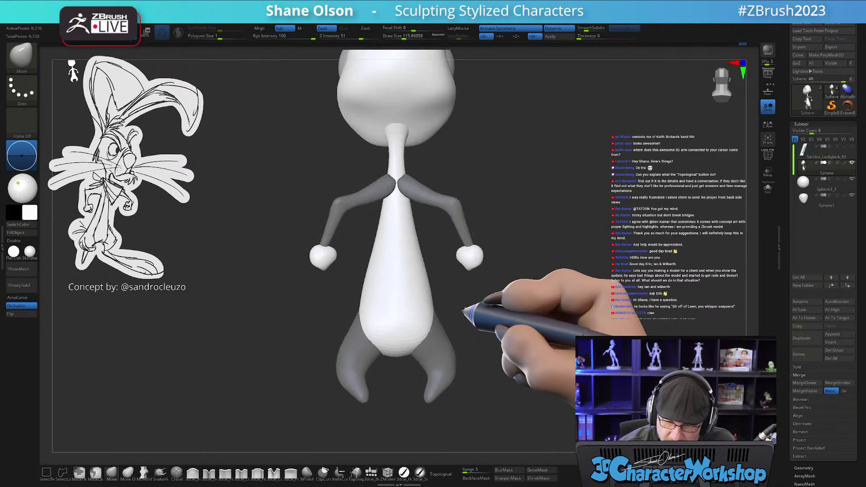
drag(504, 336, 481, 324)
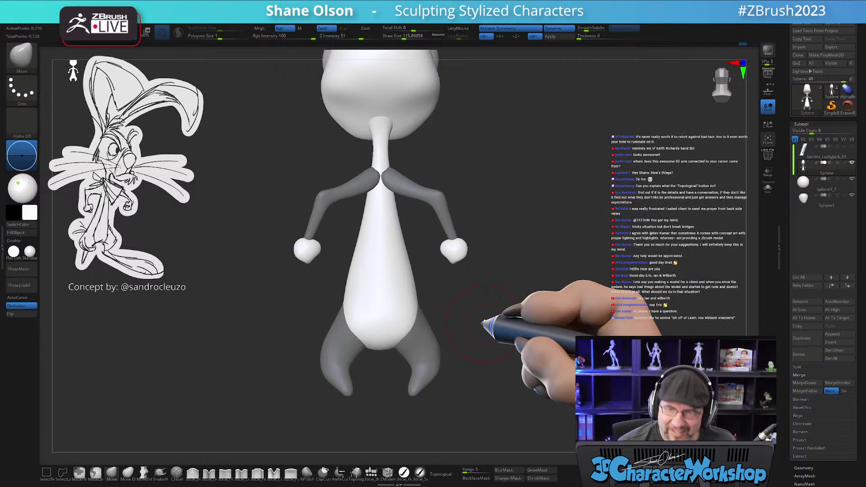
mouse_move(470, 302)
mouse_down()
mouse_move(445, 311)
mouse_move(450, 321)
mouse_move(429, 285)
mouse_move(411, 296)
mouse_up()
key(s)
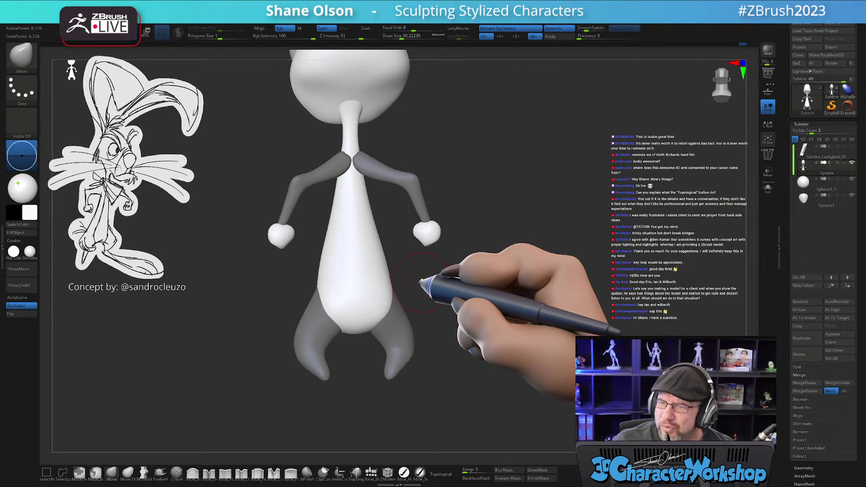
right_drag(395, 329, 388, 328)
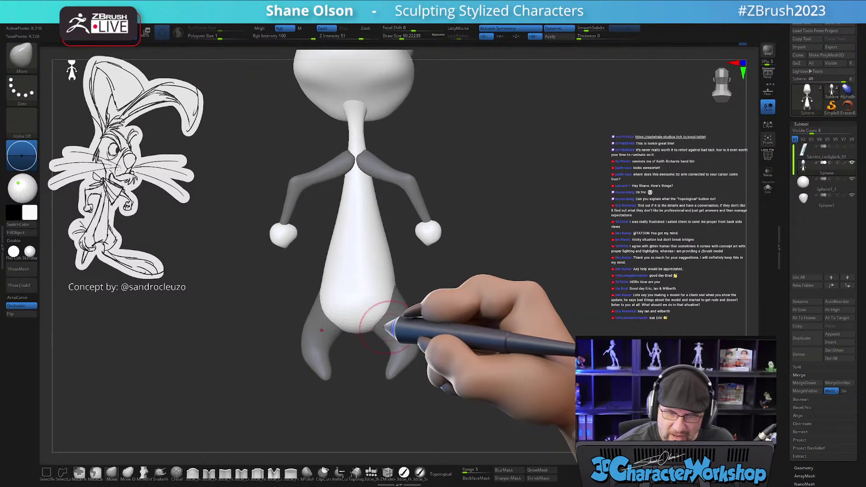
right_drag(404, 309, 401, 308)
mouse_move(413, 303)
mouse_down()
mouse_move(400, 308)
mouse_move(429, 332)
mouse_move(411, 329)
mouse_move(455, 305)
mouse_move(451, 282)
mouse_up()
mouse_move(474, 313)
alt+right_down()
mouse_move(447, 318)
mouse_move(452, 339)
alt+right_up()
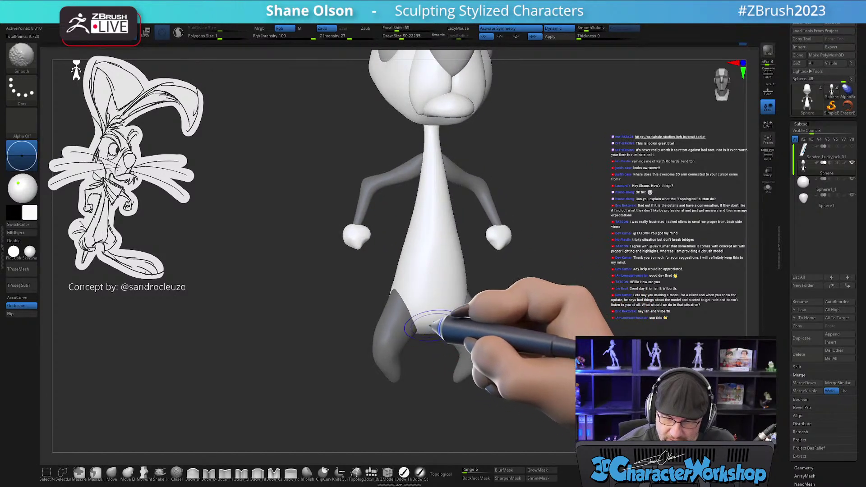
- Smooth the underside of the torso between the legs and clear the mask from the body
mouse_move(436, 317)
shift+mouse_down()
mouse_move(453, 354)
mouse_move(440, 359)
mouse_move(450, 379)
mouse_move(438, 377)
mouse_move(437, 367)
mouse_move(493, 359)
mouse_move(506, 348)
mouse_move(501, 361)
mouse_move(458, 348)
mouse_move(483, 347)
mouse_move(448, 367)
shift+mouse_up()
mouse_move(363, 381)
mouse_down()
mouse_move(381, 361)
mouse_move(334, 377)
mouse_move(347, 363)
mouse_move(391, 358)
mouse_move(404, 346)
mouse_move(388, 372)
mouse_up()
click(160, 472)
key(s)
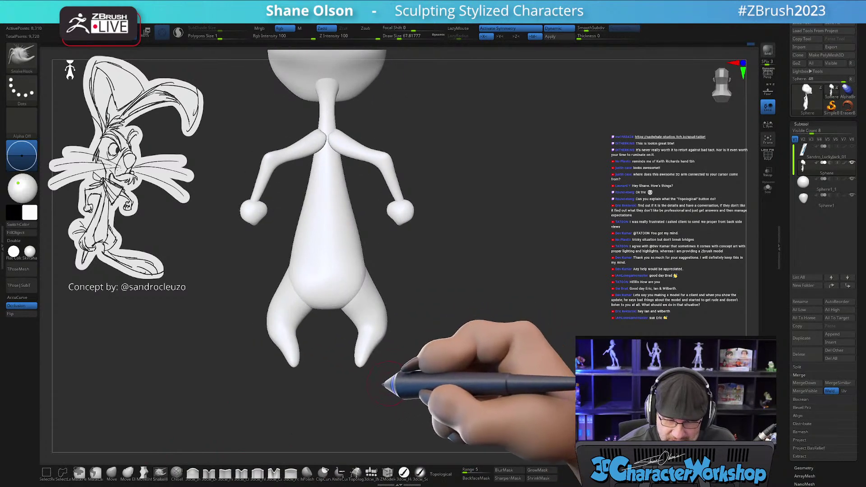
- Insert mirrored Appendage meshes at the lower ends of the legs as the base shapes for the feet
click(371, 472)
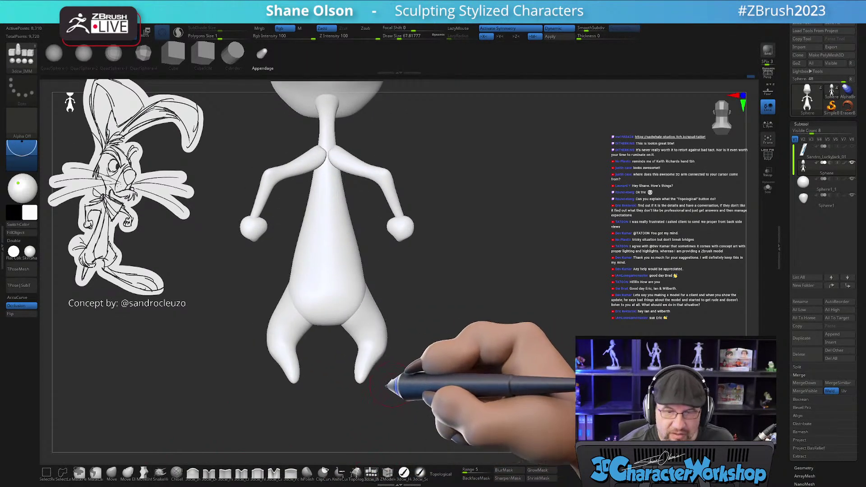
drag(419, 360, 429, 316)
alt+drag(434, 382, 454, 311)
drag(381, 303, 369, 364)
mouse_move(479, 271)
mouse_down()
mouse_move(470, 281)
mouse_move(481, 354)
mouse_move(479, 342)
mouse_move(450, 332)
mouse_move(471, 327)
mouse_up()
- Rotate the inserted feet forward with the transform gizmo and position them at the ends of the legs
key(w)
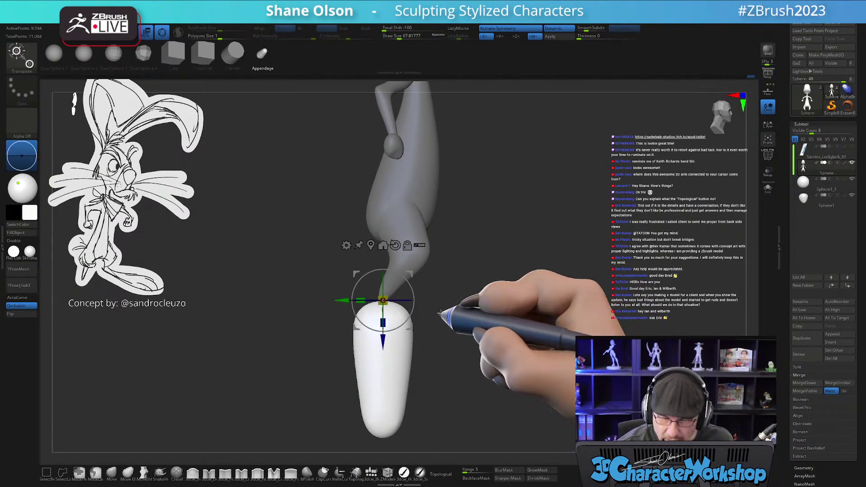
drag(411, 289, 414, 340)
drag(410, 286, 520, 299)
alt+drag(491, 356, 469, 388)
drag(469, 389, 481, 319)
alt+drag(507, 266, 488, 412)
alt+drag(496, 250, 372, 247)
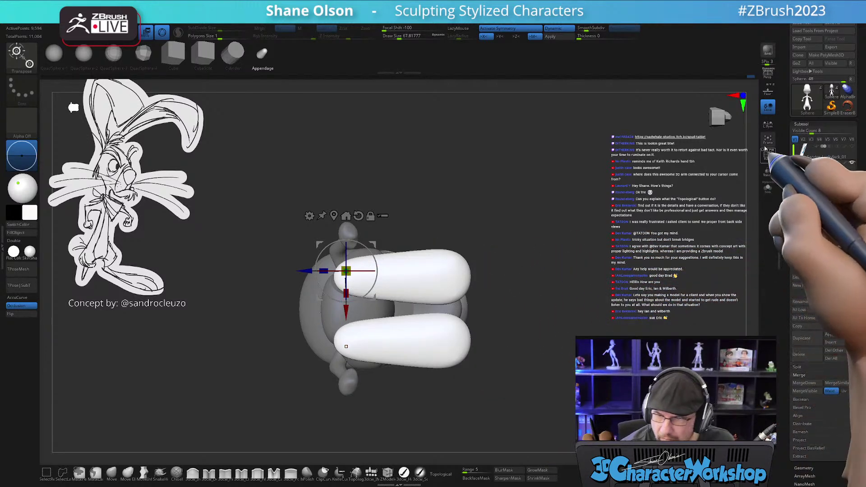
- Turn on local symmetry and flatten both feet in height with the gizmo
click(767, 125)
mouse_move(538, 269)
mouse_down()
mouse_move(552, 283)
mouse_move(541, 309)
mouse_move(516, 313)
mouse_move(556, 303)
mouse_move(536, 302)
mouse_move(474, 347)
mouse_up()
click(111, 471)
mouse_move(485, 249)
mouse_down()
mouse_move(489, 260)
mouse_move(512, 242)
mouse_up()
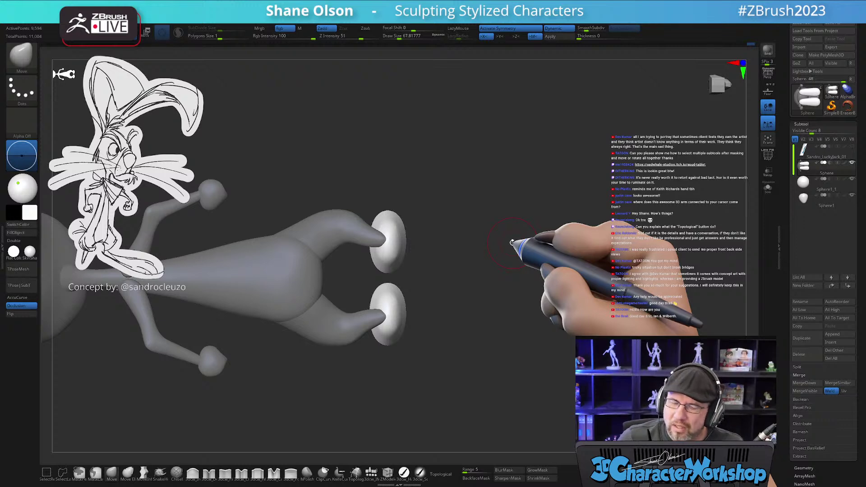
drag(450, 315, 469, 373)
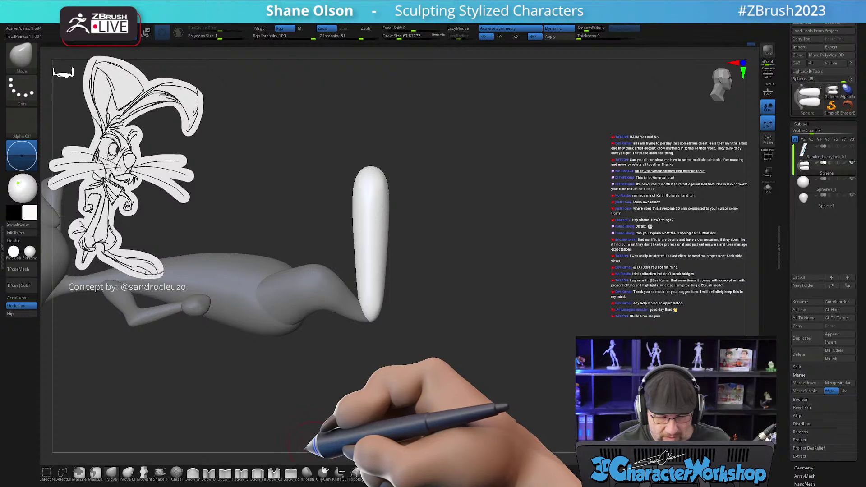
- Try to slice the underside of the feet flat with the ClipCurve brush in side view
click(323, 471)
click(302, 478)
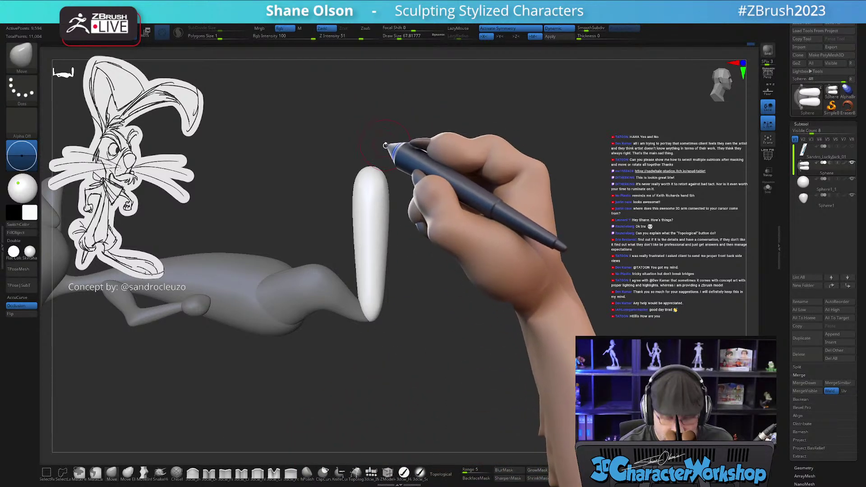
mouse_move(382, 104)
ctrl+shift+mouse_down()
mouse_move(382, 386)
mouse_move(369, 390)
ctrl+shift+mouse_up()
drag(426, 362, 374, 360)
mouse_move(440, 344)
mouse_down()
mouse_move(465, 343)
mouse_move(445, 357)
mouse_up()
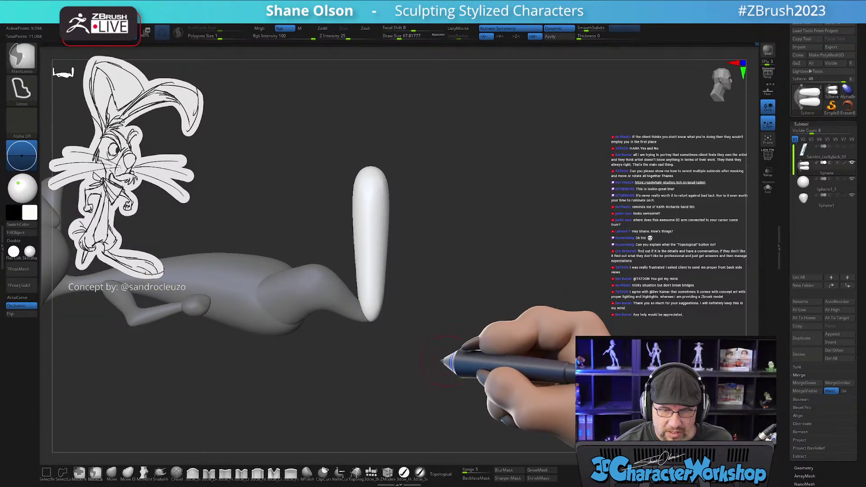
- Display the polygroup wireframe and tilt the toe ends of the feet slightly back toward the body
key(w)
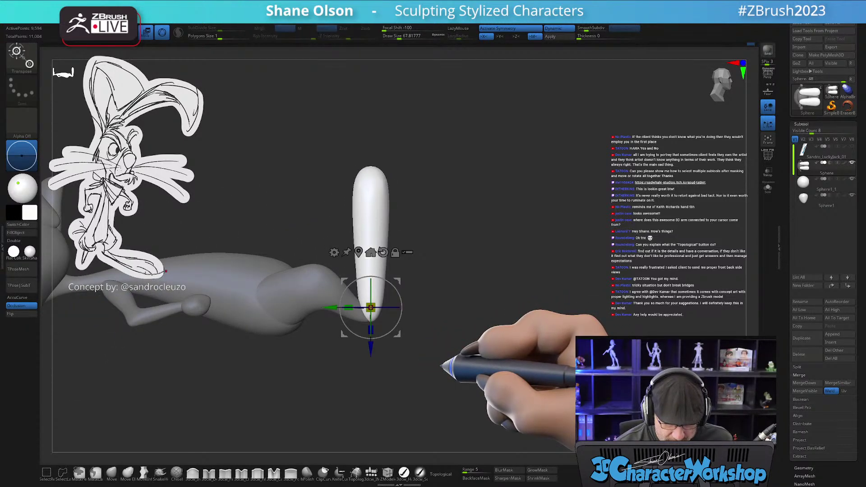
key(shift+f)
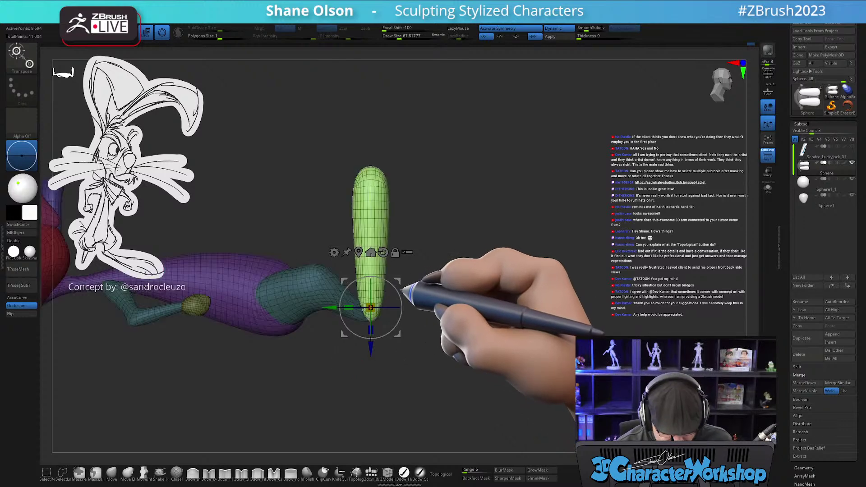
drag(400, 289, 396, 286)
key(q)
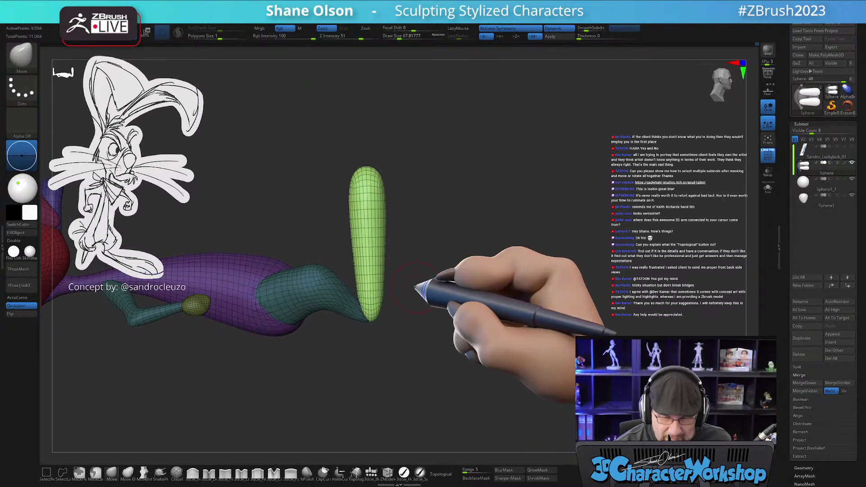
- Clip the soles of both feet flat in side view, showing the floor grid during the cut and hiding it again
alt+drag(418, 292, 431, 321)
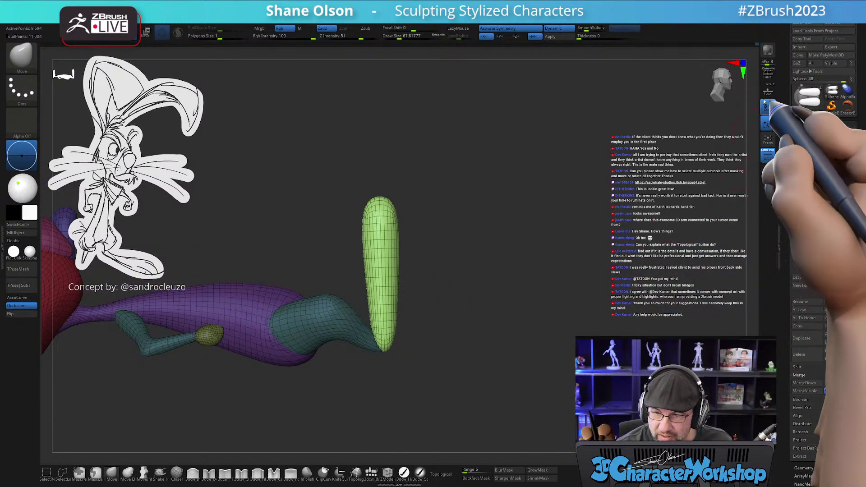
click(767, 90)
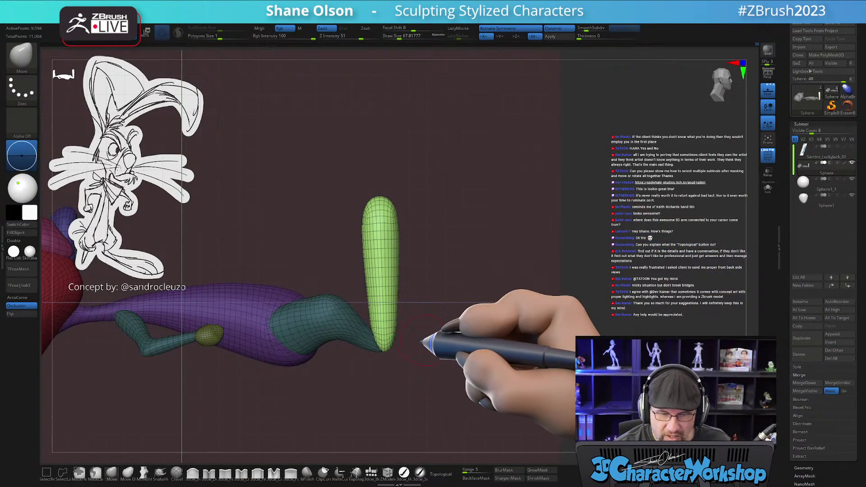
alt+drag(429, 348, 440, 353)
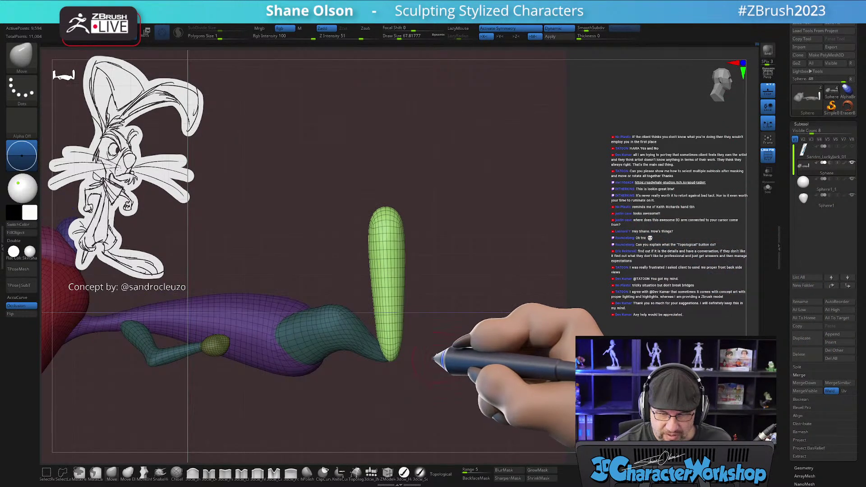
mouse_move(398, 148)
ctrl+shift+mouse_down()
mouse_move(398, 359)
mouse_move(389, 394)
mouse_move(412, 392)
ctrl+shift+mouse_up()
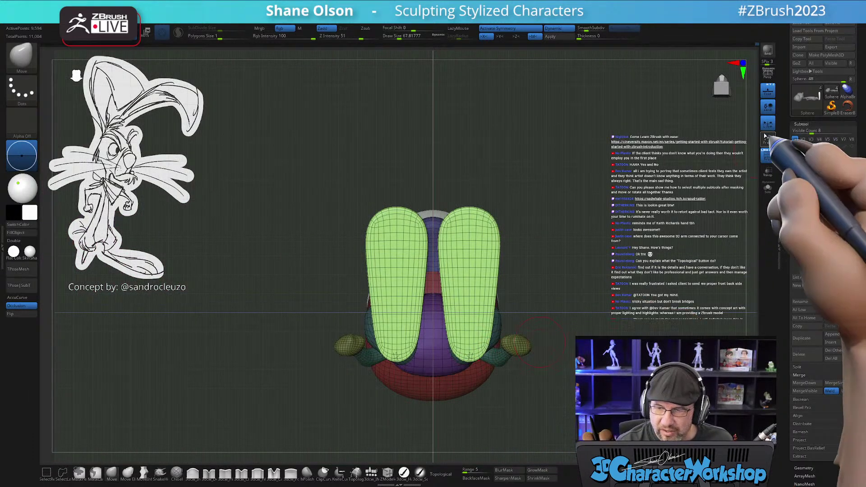
click(767, 91)
alt+drag(601, 296, 558, 304)
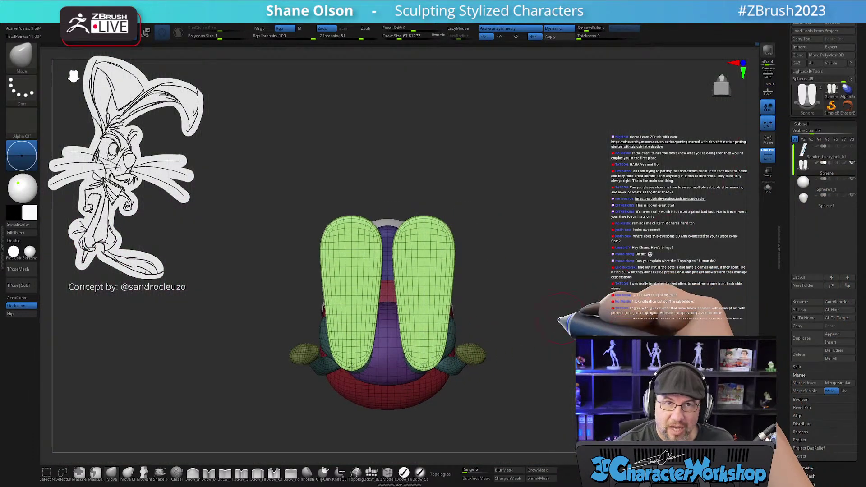
- Rotate both feet around their heels so that the toes splay outward
key(w)
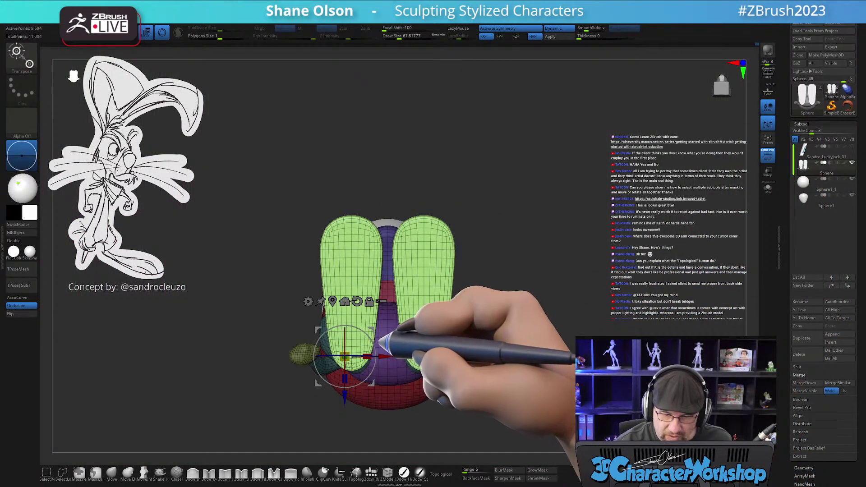
alt+drag(372, 330, 379, 343)
key(q)
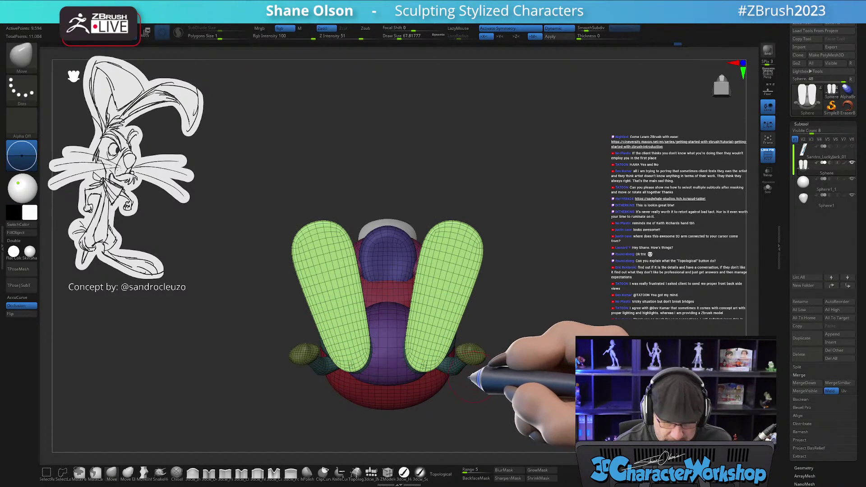
- Enlarge the Move brush and pull the front of the feet into longer, more tapered toe ends
key(bracketright)
key(bracketright)
key(bracketright)
key(bracketright)
key(bracketright)
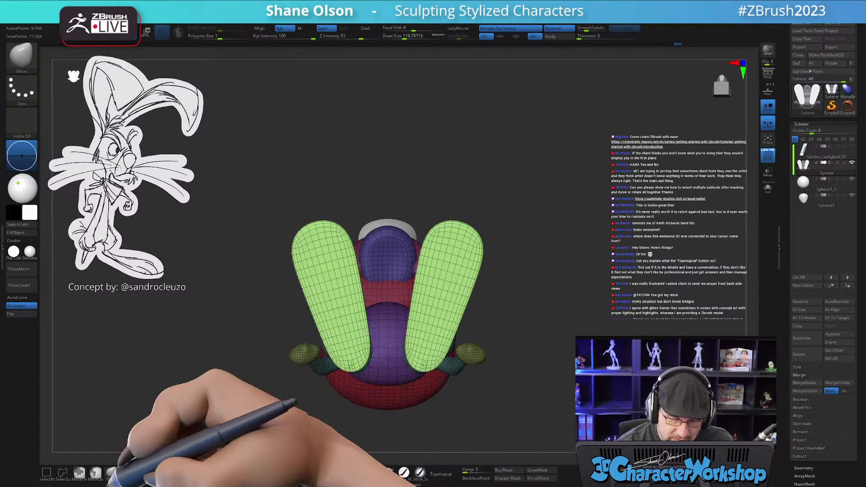
key(bracketright)
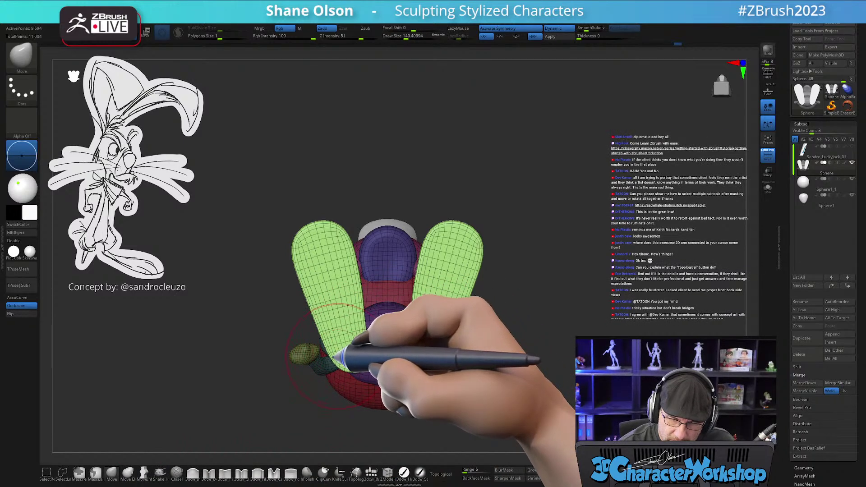
ctrl+right_drag(345, 334, 332, 318)
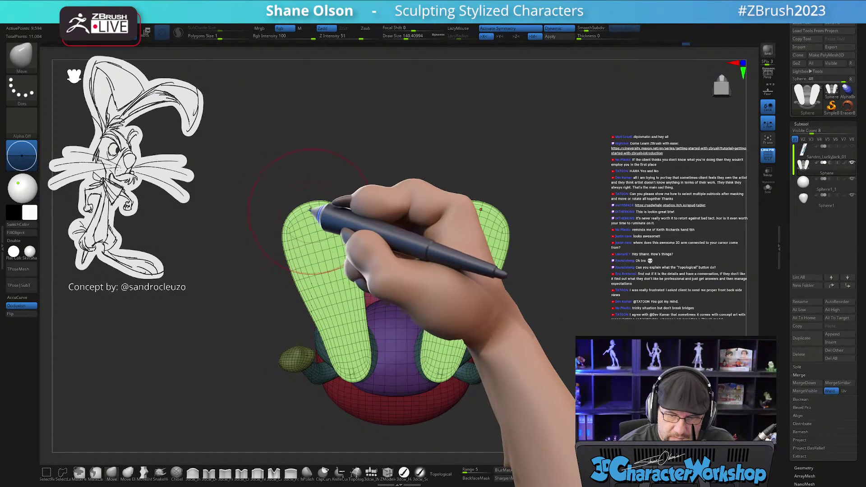
drag(311, 207, 308, 181)
- Narrow the heel ends of the feet with a smaller brush and smooth their contours
key(bracketleft)
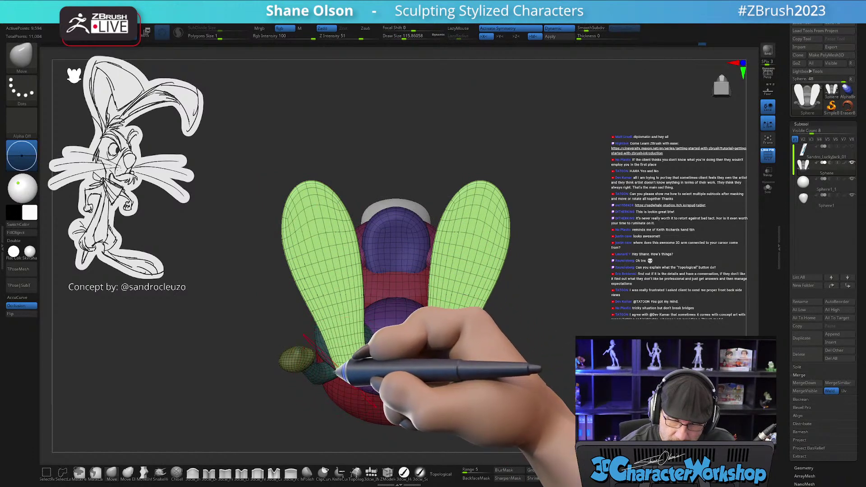
key(shift)
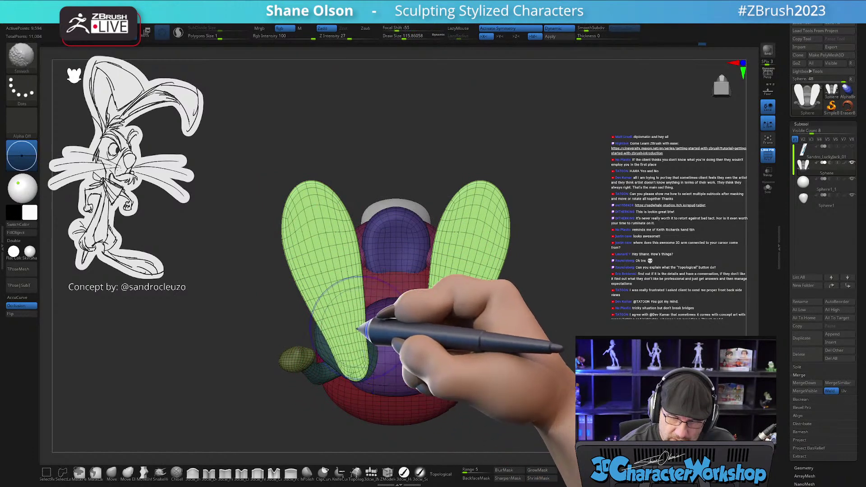
mouse_move(352, 339)
right_down()
mouse_move(383, 324)
mouse_move(367, 333)
right_up()
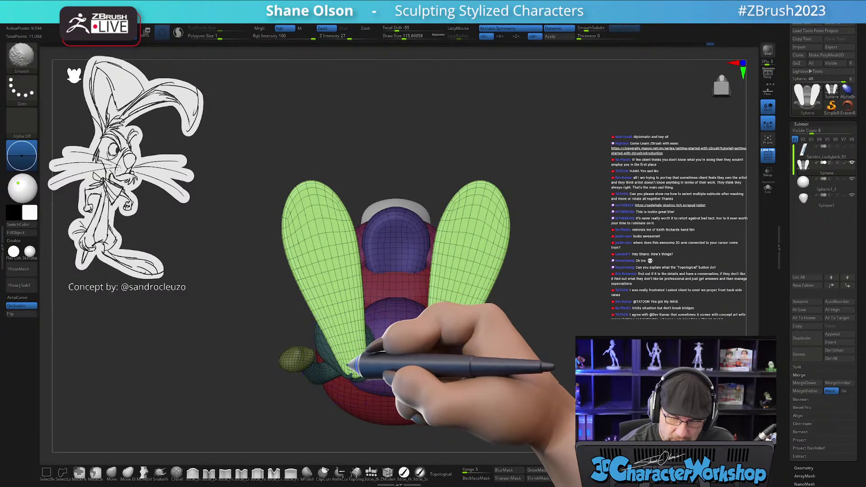
mouse_move(355, 376)
mouse_down()
mouse_move(392, 344)
mouse_move(421, 358)
mouse_move(499, 360)
mouse_move(451, 383)
mouse_move(469, 385)
mouse_move(477, 364)
mouse_up()
- Place the transform gizmo at the heel of the foot and reset its orientation in side view
key(w)
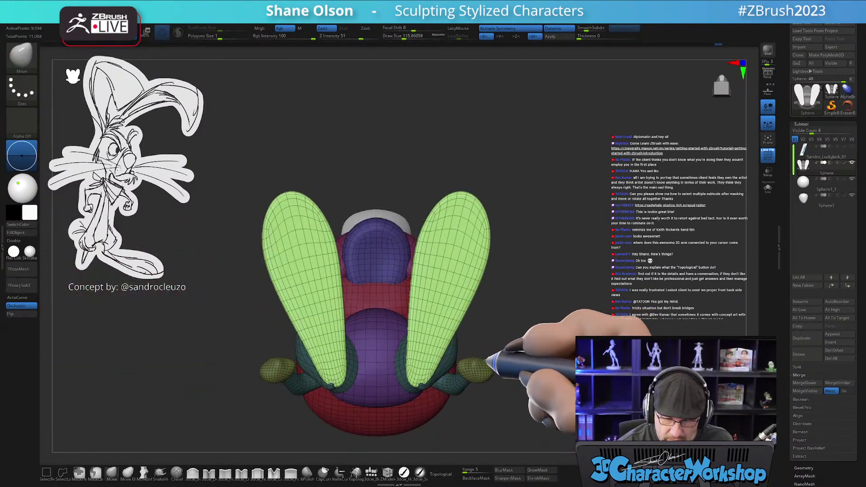
drag(362, 353, 357, 356)
shift+drag(386, 198, 423, 214)
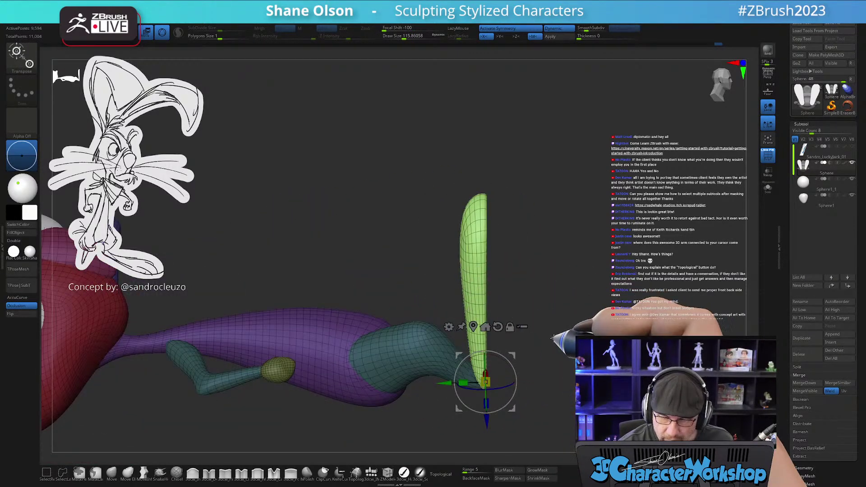
alt+drag(555, 341, 528, 340)
click(471, 328)
drag(459, 344, 459, 347)
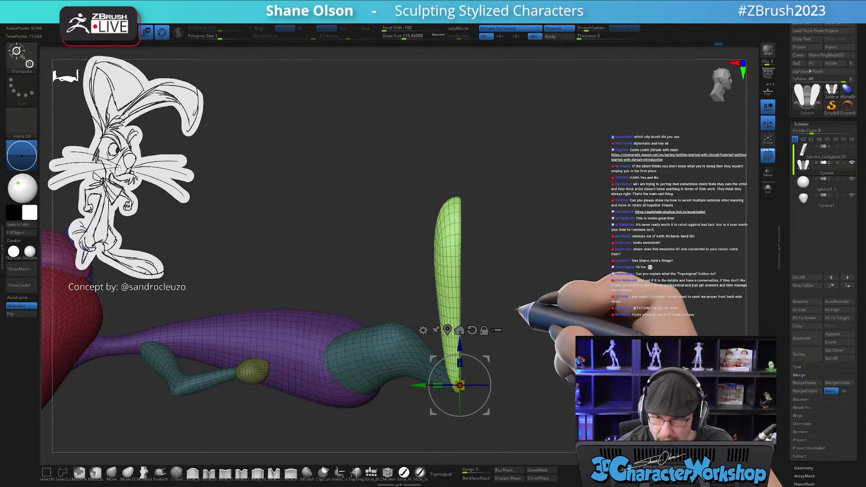
mouse_move(515, 310)
alt+mouse_down()
mouse_move(520, 303)
mouse_move(506, 309)
alt+mouse_up()
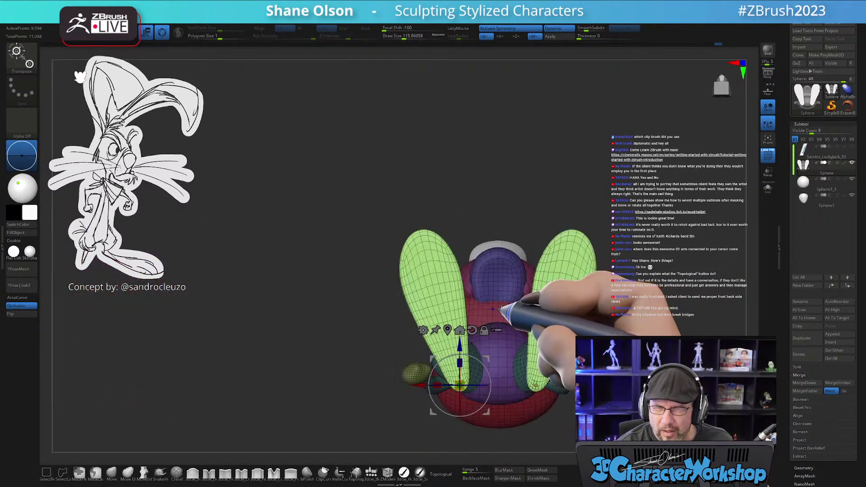
mouse_move(614, 325)
alt+mouse_down()
mouse_move(524, 307)
mouse_move(512, 339)
alt+mouse_up()
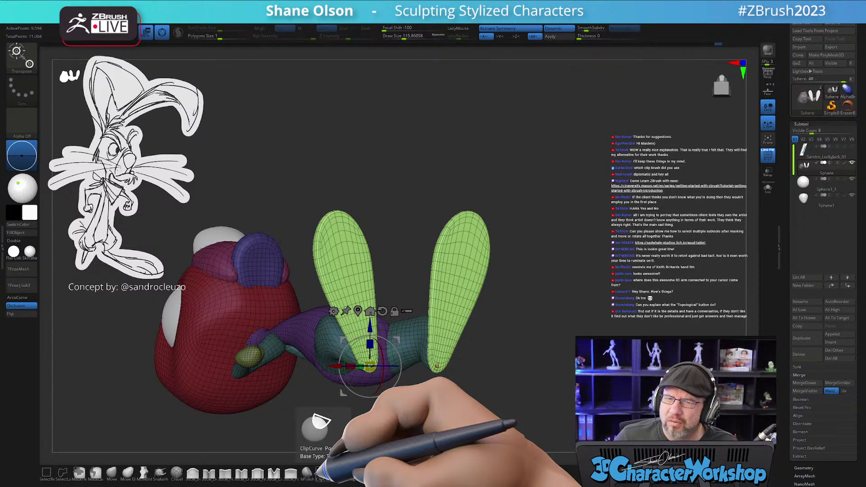
drag(548, 354, 533, 351)
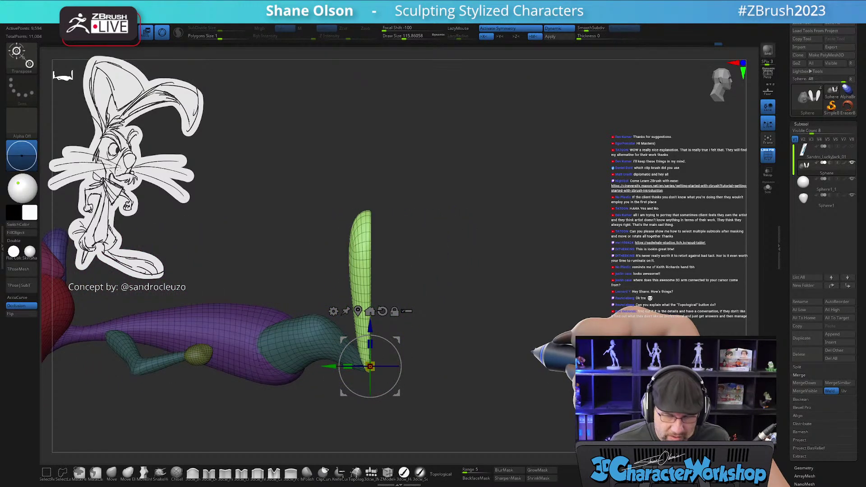
- Draw a lasso mask along the flat soles of the feet in side view
key(q)
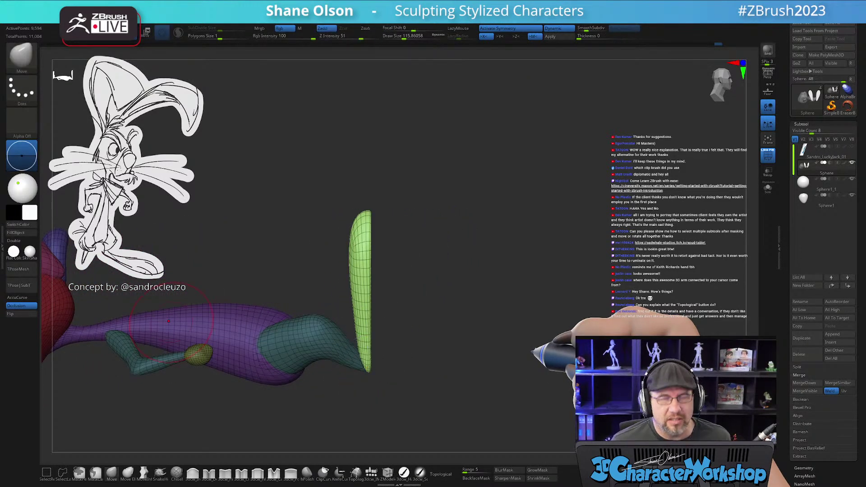
key(ctrl)
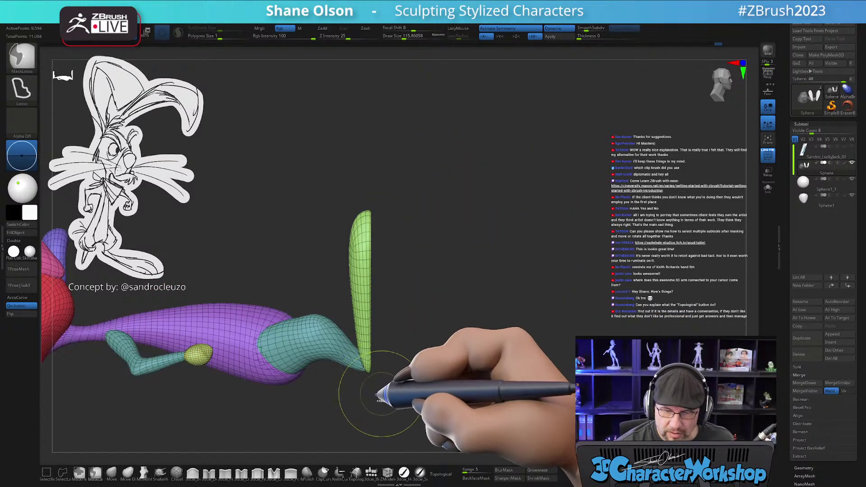
ctrl+click(385, 379)
mouse_move(369, 200)
ctrl+mouse_down()
mouse_move(389, 208)
mouse_move(399, 358)
mouse_move(353, 395)
mouse_move(396, 366)
ctrl+mouse_up()
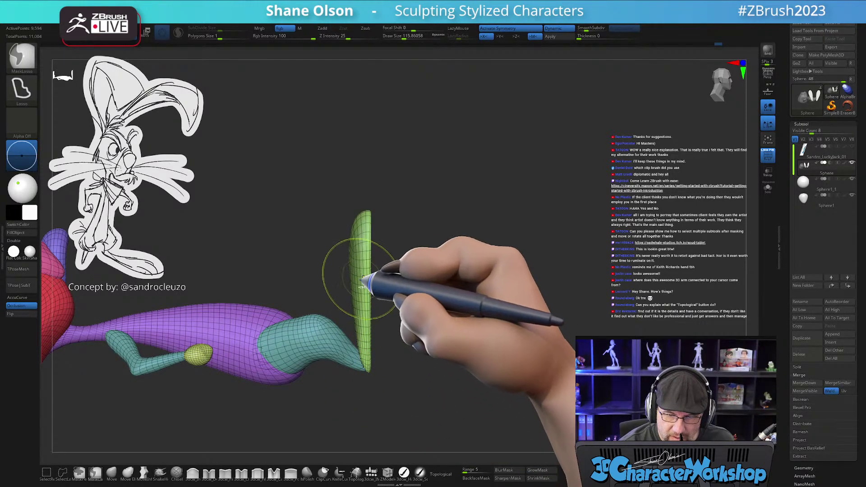
ctrl+click(412, 318)
drag(426, 333, 414, 348)
- Enlarge the Move brush to about 207 and sculpt the tops of the feet into slim insteps with fuller toes
key(s)
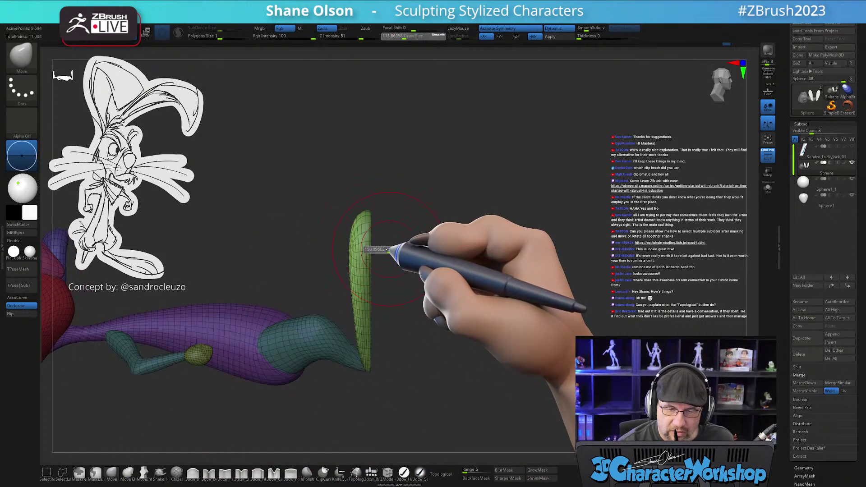
alt+drag(401, 247, 425, 275)
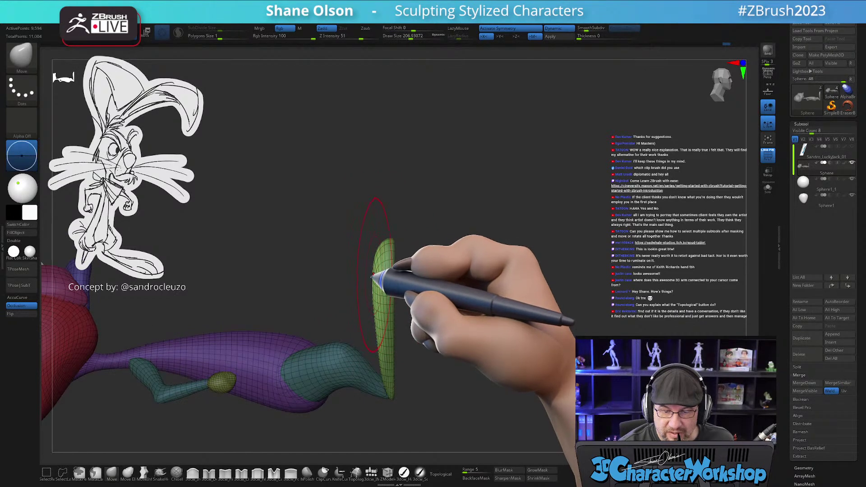
mouse_move(374, 287)
mouse_down()
mouse_move(365, 287)
mouse_move(400, 293)
mouse_move(392, 299)
mouse_move(396, 289)
mouse_move(382, 283)
mouse_up()
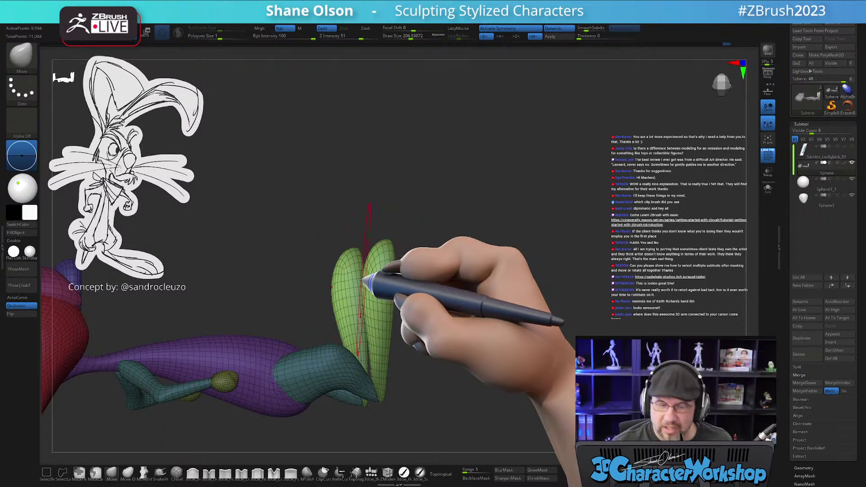
drag(364, 290, 381, 295)
shift+right_drag(380, 295, 367, 307)
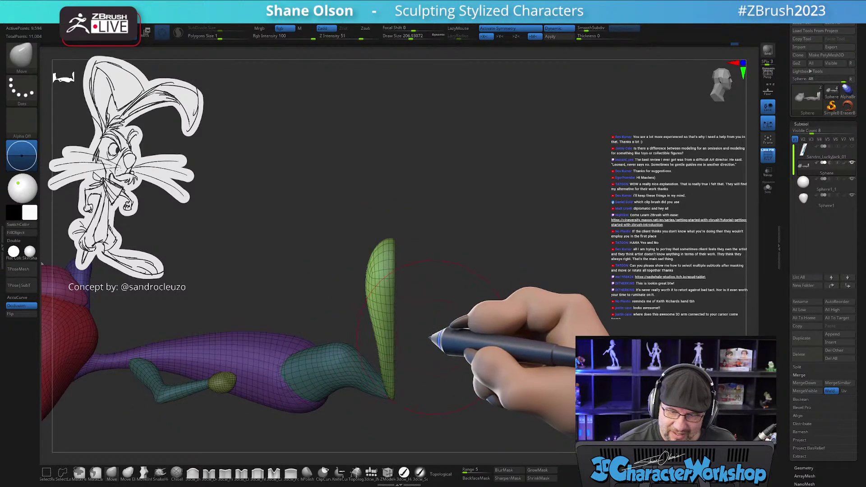
mouse_move(428, 344)
mouse_down()
mouse_move(449, 328)
mouse_move(425, 368)
mouse_move(436, 360)
mouse_move(418, 272)
mouse_move(427, 270)
mouse_move(445, 308)
mouse_up()
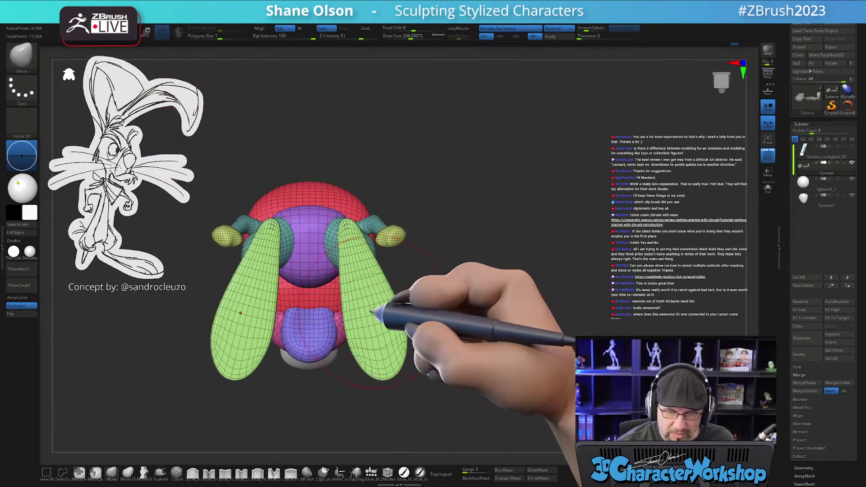
- Mask everything except the feet and reduce the Move brush size to about 154
key(s)
drag(361, 287, 358, 278)
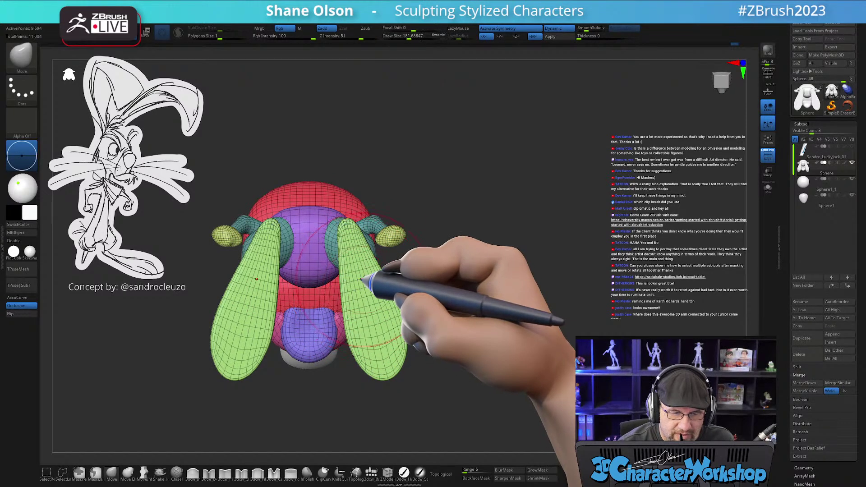
key(w)
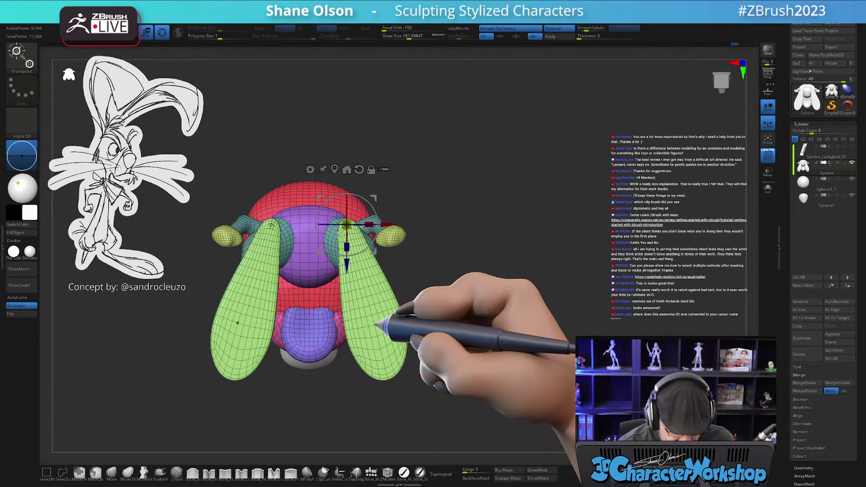
ctrl+click(378, 324)
key(q)
key(s)
- Reshape the foot outlines from below into narrow heels that widen toward rounded toes
drag(350, 271, 368, 259)
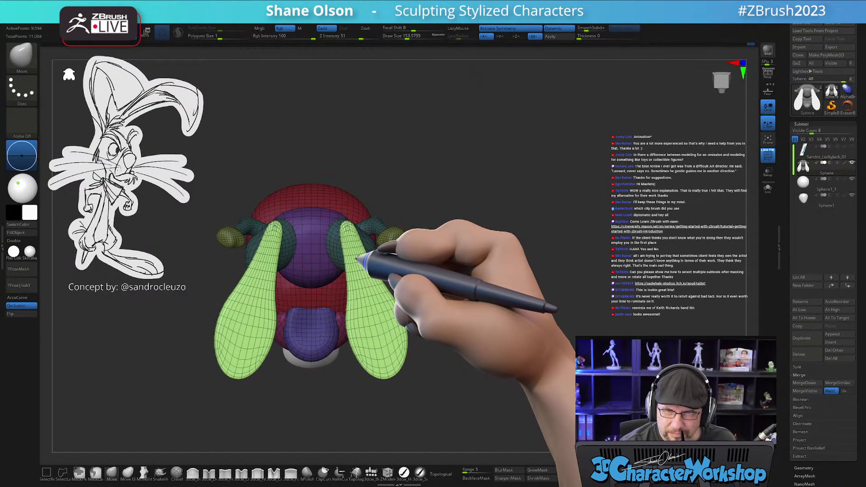
ctrl+right_drag(356, 256, 357, 270)
drag(345, 295, 341, 292)
drag(347, 253, 345, 249)
right_drag(351, 235, 380, 236)
drag(380, 236, 367, 248)
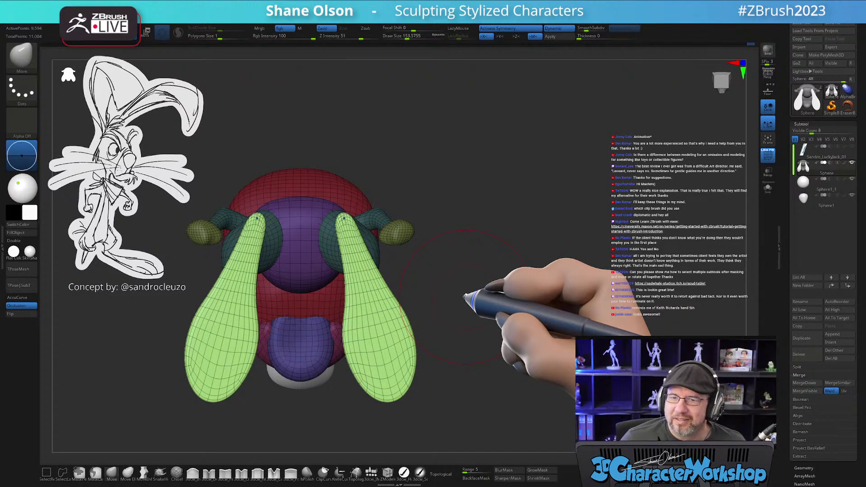
- Reduce the Move brush to about 59 and fit the lower legs and ankles onto the heels
mouse_move(464, 340)
mouse_down()
mouse_move(458, 398)
mouse_move(470, 309)
mouse_move(453, 303)
mouse_move(445, 265)
mouse_move(438, 270)
mouse_move(354, 233)
mouse_move(353, 224)
mouse_move(363, 226)
mouse_move(320, 218)
mouse_up()
key(s)
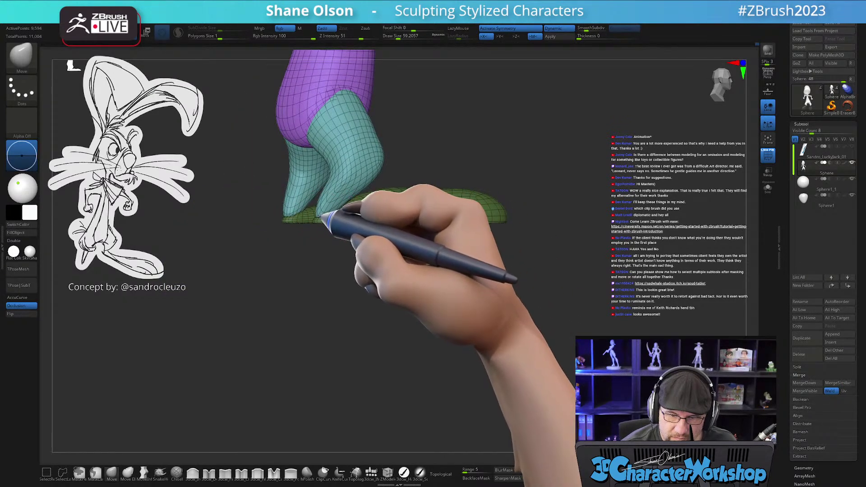
drag(344, 286, 390, 295)
mouse_move(310, 220)
mouse_down()
mouse_move(328, 209)
mouse_move(319, 193)
mouse_up()
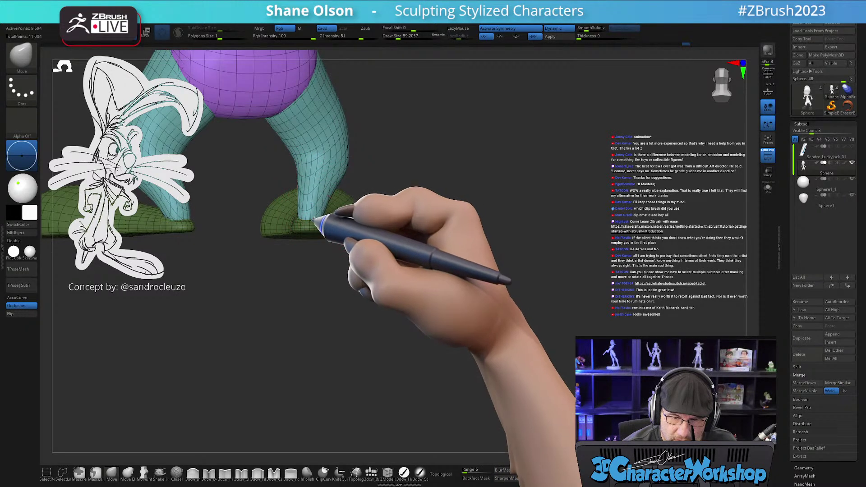
mouse_move(338, 232)
mouse_down()
mouse_move(341, 243)
mouse_move(332, 233)
mouse_up()
drag(393, 305, 347, 377)
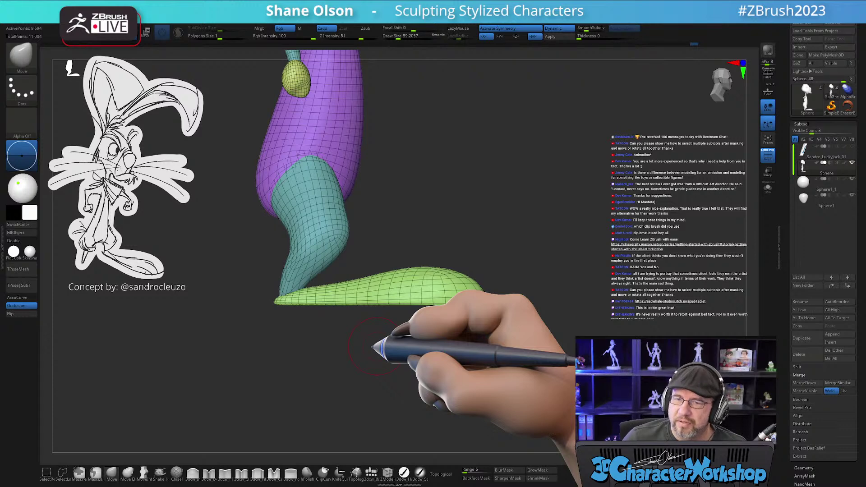
- Turn off the polyframe and show the whole figure in plain shading
alt+drag(392, 376, 436, 398)
right_drag(440, 397, 473, 381)
key(shift+f)
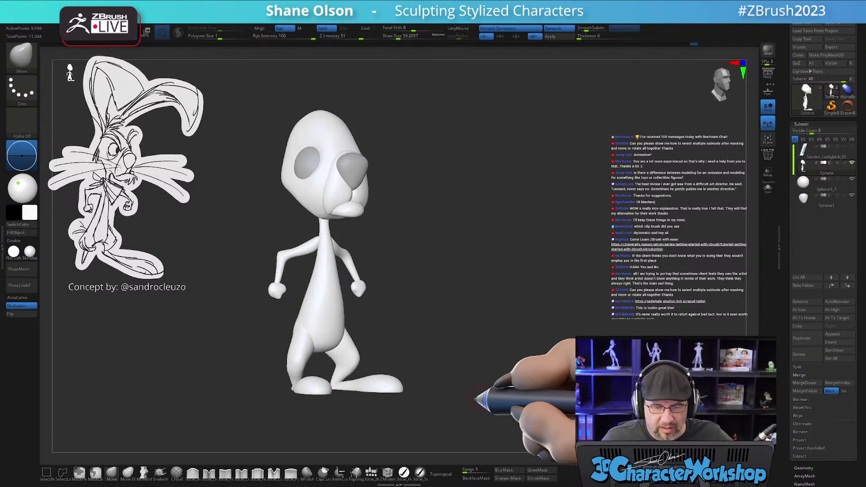
- Mask everything except the feet, rotate them outward around the heels by about 10.5 degrees, and clear the mask
drag(478, 400, 413, 339)
key(w)
ctrl+click(294, 371)
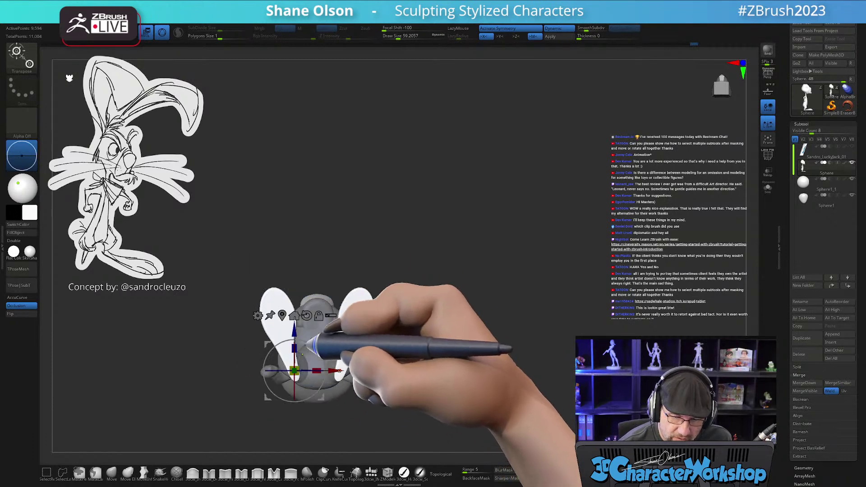
alt+drag(342, 271, 351, 253)
alt+drag(327, 327, 325, 330)
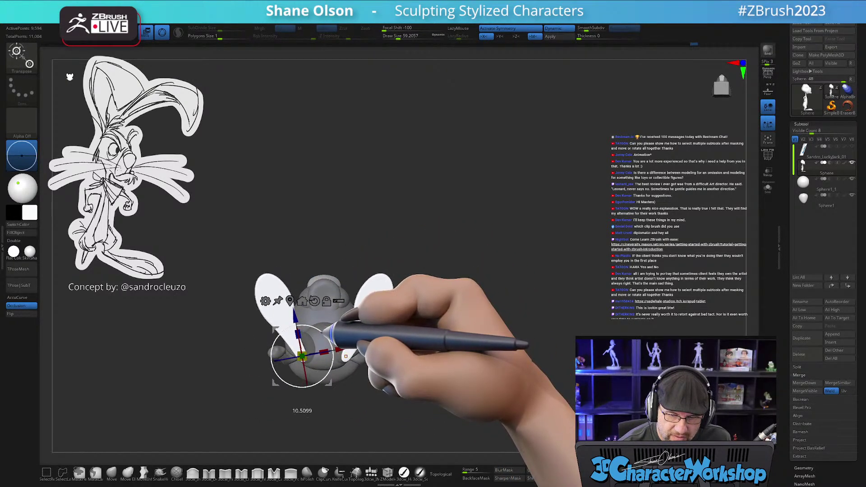
drag(357, 248, 358, 361)
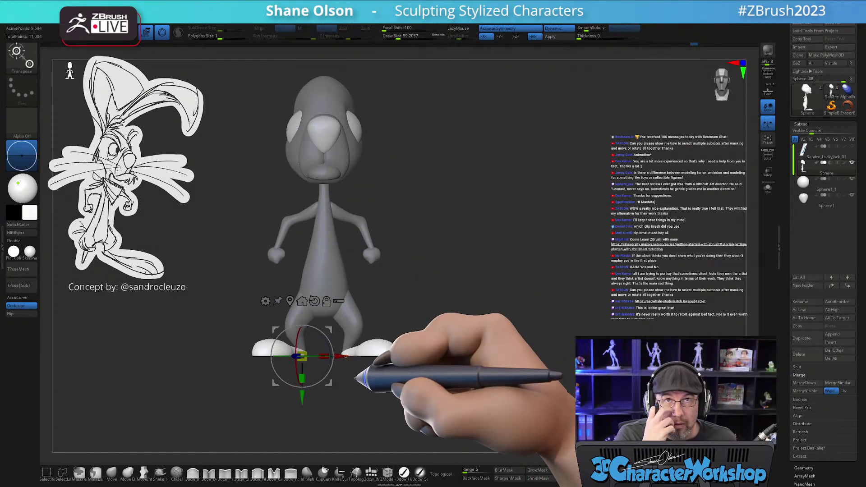
mouse_move(427, 352)
ctrl+mouse_down()
mouse_move(420, 382)
mouse_move(410, 373)
mouse_move(421, 401)
mouse_move(496, 374)
mouse_move(444, 384)
mouse_move(450, 367)
mouse_move(441, 381)
mouse_move(425, 373)
mouse_move(417, 413)
mouse_move(380, 386)
ctrl+mouse_up()
- Mask everything except the arms and legs and set the Move brush size to about 56
key(q)
key(w)
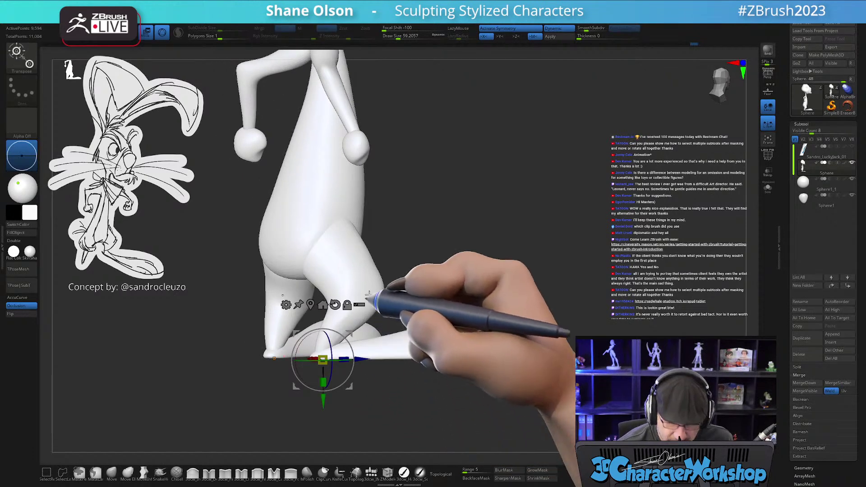
ctrl+click(378, 295)
key(q)
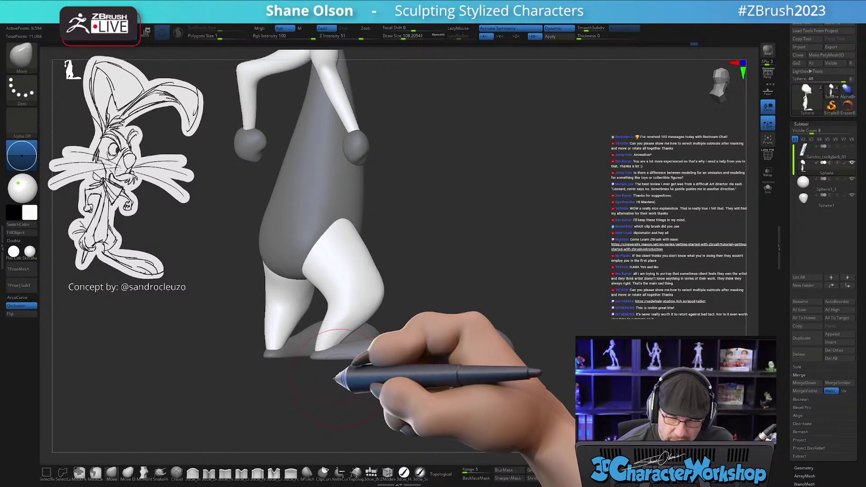
mouse_move(331, 344)
shift+mouse_down()
mouse_move(315, 345)
mouse_move(333, 369)
mouse_move(348, 368)
mouse_move(319, 342)
mouse_move(373, 413)
mouse_move(398, 400)
mouse_move(402, 299)
mouse_move(414, 286)
shift+mouse_up()
key([)
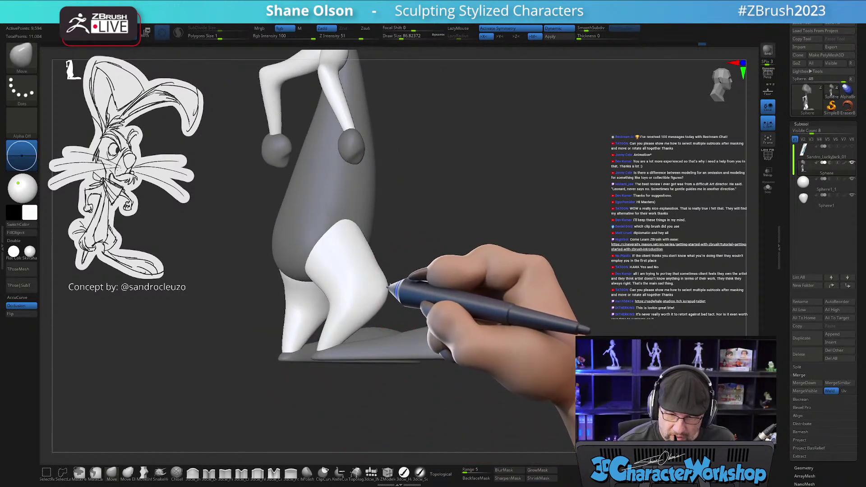
key(bracketleft)
key(bracketleft)
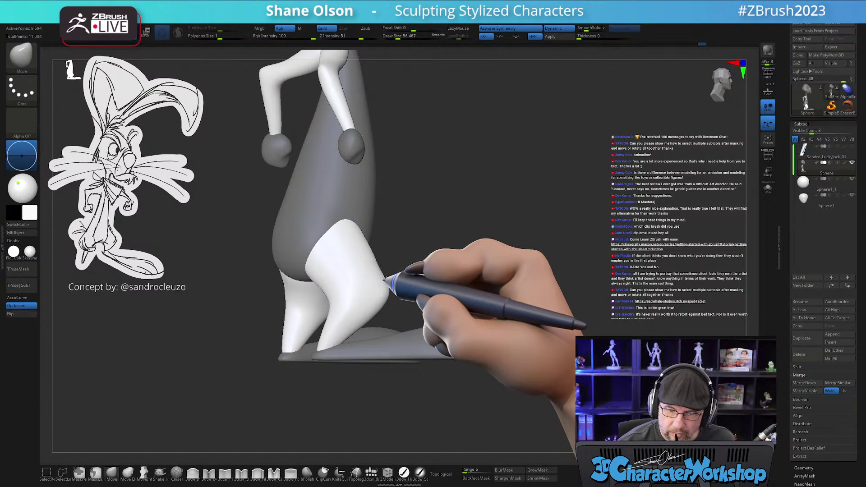
- Push the knee and thigh contours of the legs into shape with varying Move brush sizes
mouse_move(386, 289)
mouse_down()
mouse_move(456, 286)
mouse_move(506, 306)
mouse_move(440, 305)
mouse_move(426, 322)
mouse_move(378, 323)
mouse_move(448, 304)
mouse_move(412, 358)
mouse_move(409, 332)
mouse_up()
key(s)
drag(368, 279, 371, 255)
key(s)
drag(414, 338, 423, 319)
mouse_move(364, 289)
mouse_down()
mouse_move(399, 311)
mouse_move(366, 315)
mouse_up()
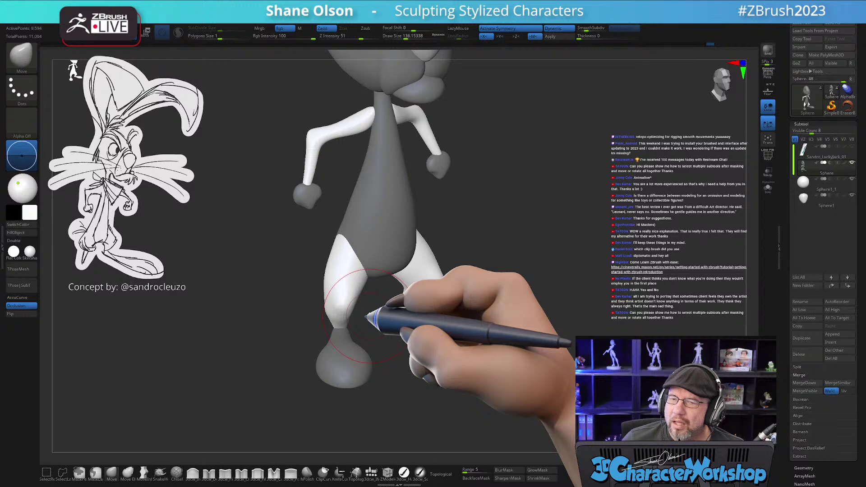
- Refine the thighs and calves from several angles, smoothing the surface and defining the knees with a smaller Move brush
drag(366, 317, 338, 245)
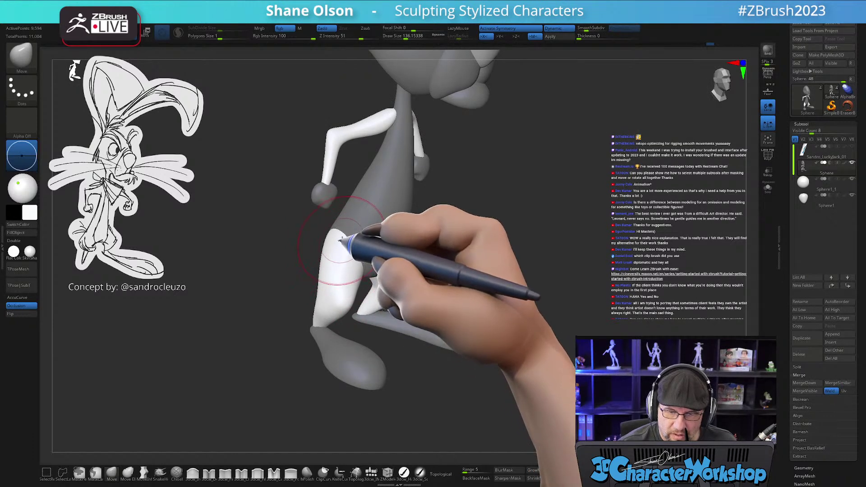
right_drag(339, 240, 344, 234)
right_drag(334, 282, 329, 286)
drag(329, 286, 317, 284)
right_drag(343, 284, 335, 292)
shift+drag(335, 292, 340, 285)
mouse_move(340, 285)
right_down()
mouse_move(358, 281)
mouse_move(349, 282)
right_up()
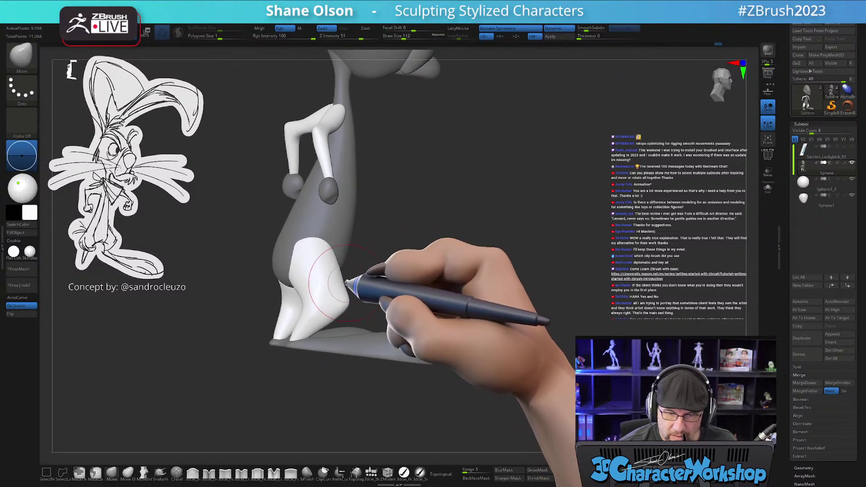
key(bracketleft)
mouse_move(339, 283)
mouse_down()
mouse_move(373, 285)
mouse_move(305, 247)
mouse_move(390, 286)
mouse_up()
alt+drag(353, 376, 347, 387)
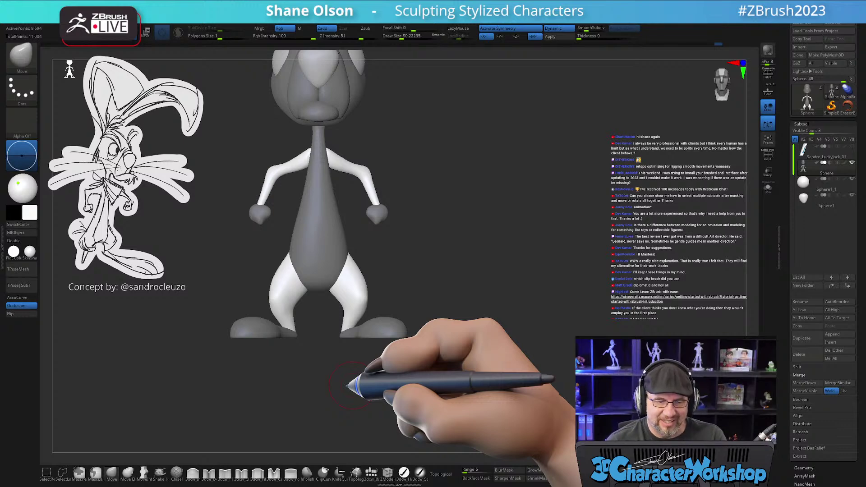
- Enlarge the Move brush to about 128 and adjust the forearms near the wrists
key(bracketright)
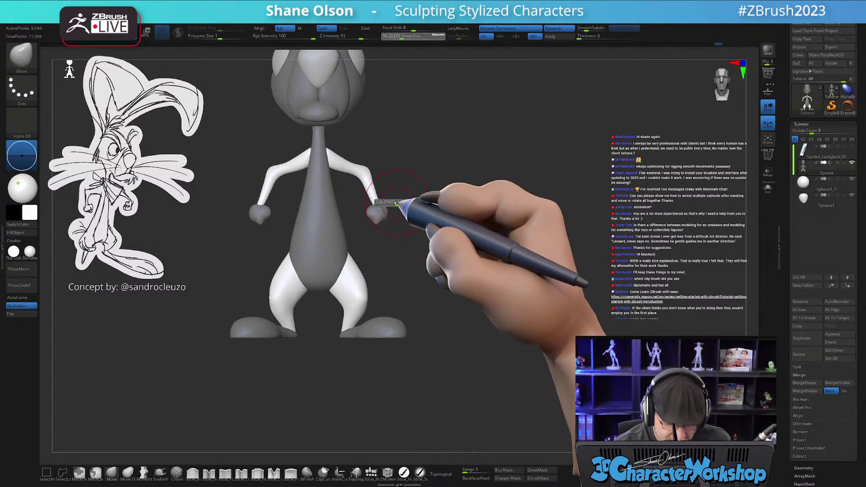
drag(377, 209, 380, 206)
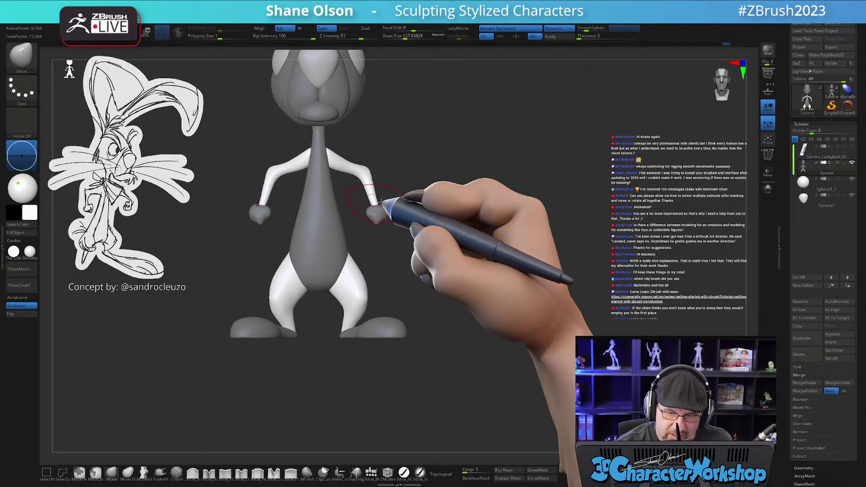
key(shift)
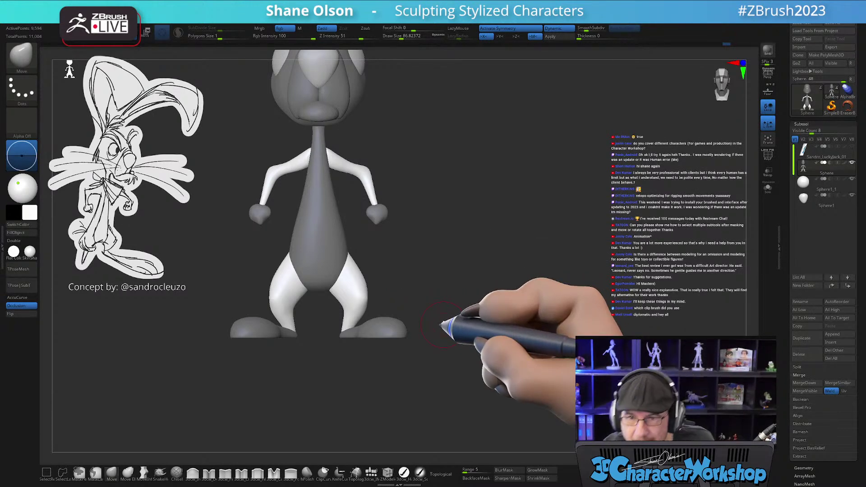
- Turn on the polyframe and clear the mask from the body
key(shift+f)
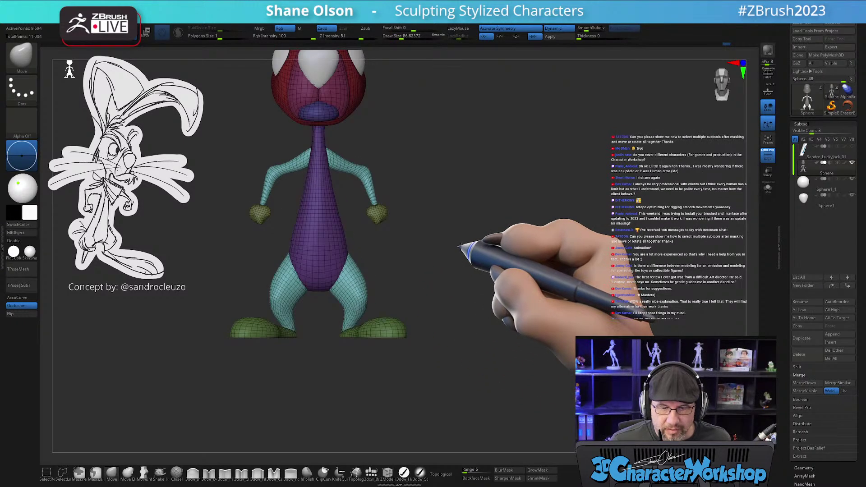
drag(460, 240, 524, 245)
ctrl+click(518, 234)
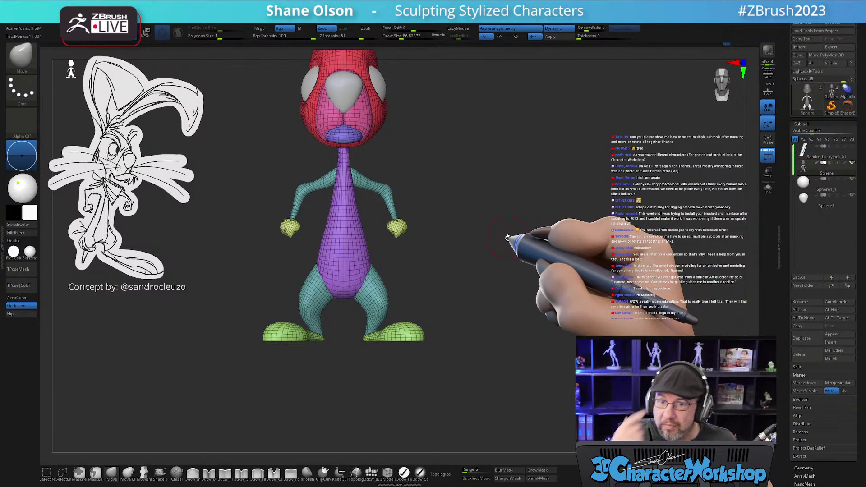
- Isolate the arms and legs, assign the legs their own polygroup, and restore the full figure without polyframe
ctrl+shift+click(377, 309)
mouse_move(271, 248)
ctrl+mouse_down()
mouse_move(400, 348)
mouse_move(422, 319)
mouse_move(391, 264)
mouse_move(244, 316)
mouse_move(451, 359)
ctrl+mouse_up()
ctrl+drag(504, 276, 507, 280)
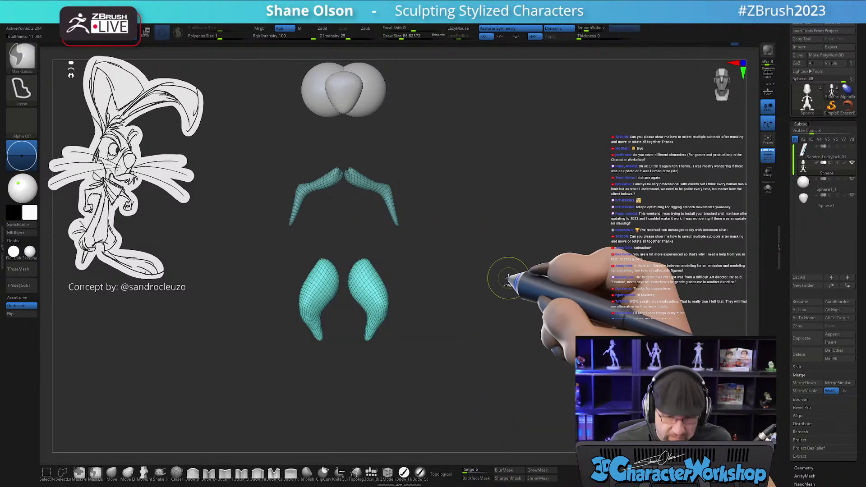
ctrl+shift+click(518, 270)
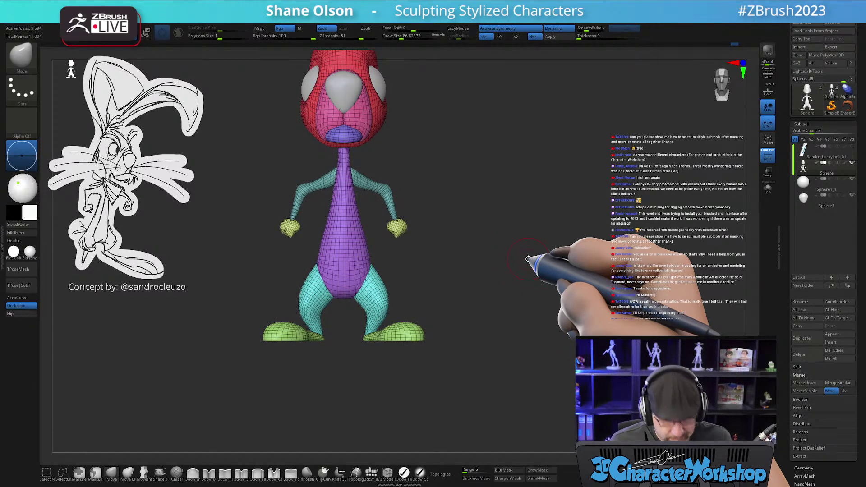
drag(528, 258, 506, 264)
key(shift+f)
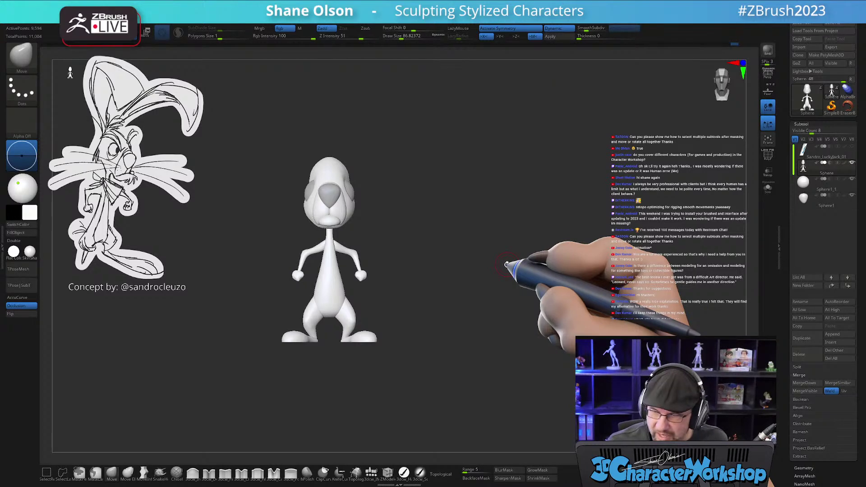
- Turn on the polyframe and mask everything except the arms
alt+drag(387, 271, 399, 388)
alt+drag(409, 259, 434, 342)
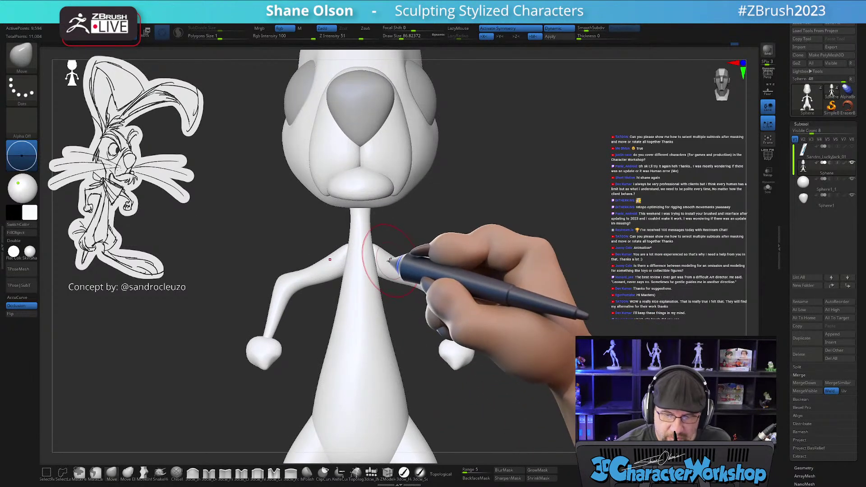
drag(396, 276, 404, 301)
key(shift+f)
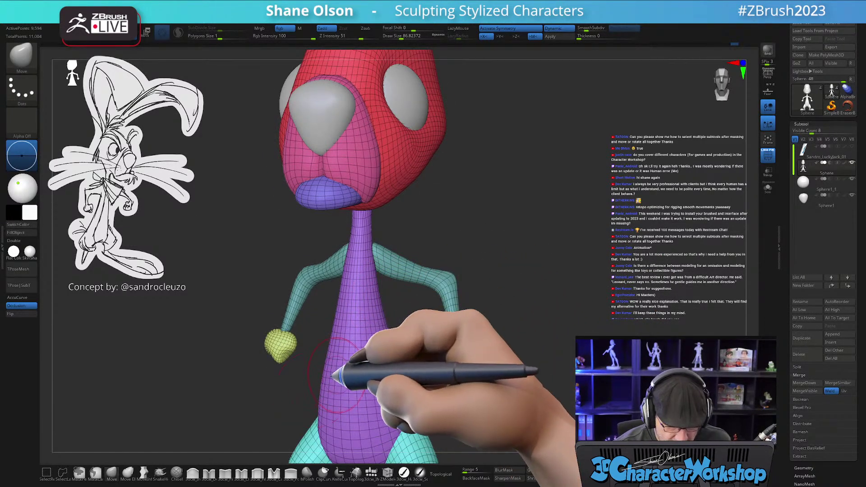
key(w)
key(q)
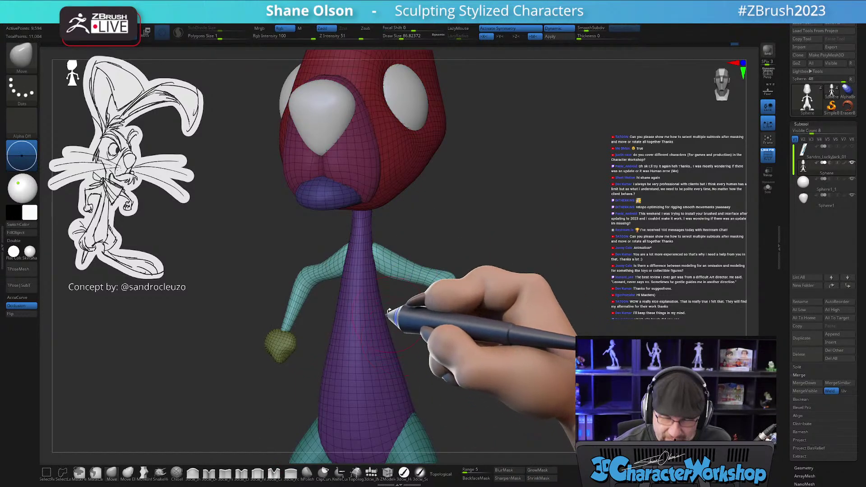
- Adjust and smooth the upper arms around the shoulders, and clear the mask
mouse_move(374, 275)
right_down()
mouse_move(399, 280)
mouse_move(389, 271)
mouse_move(395, 292)
mouse_move(361, 341)
right_up()
mouse_move(428, 290)
right_down()
mouse_move(492, 288)
mouse_move(433, 298)
right_up()
drag(400, 264, 398, 260)
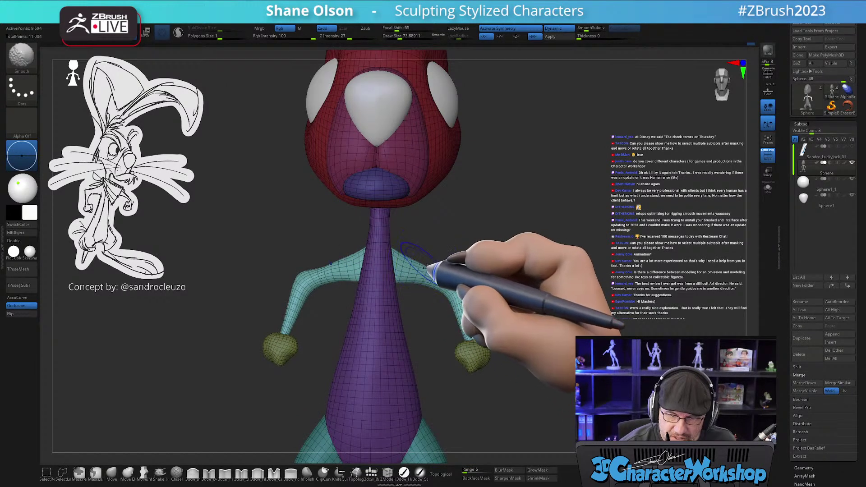
right_drag(441, 290, 417, 317)
ctrl+right_drag(428, 356, 477, 336)
ctrl+click(489, 368)
mouse_move(493, 368)
ctrl+right_down()
mouse_move(507, 357)
mouse_move(482, 347)
ctrl+right_up()
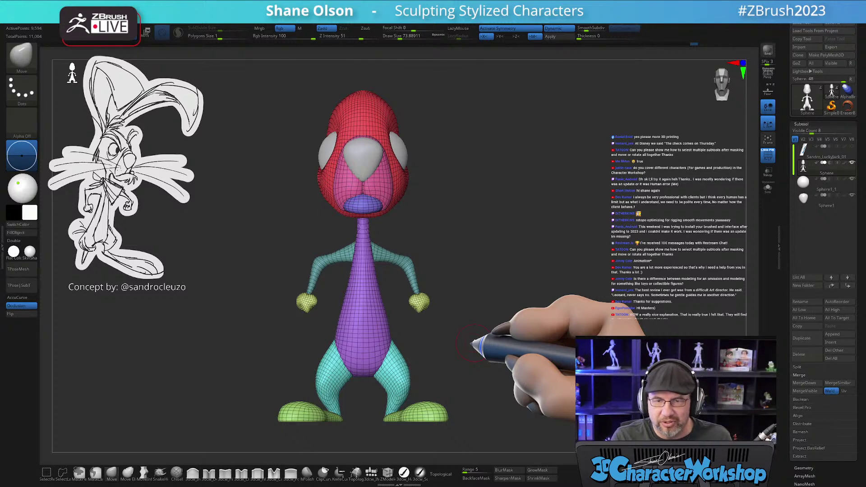
- Enlarge the Move brush to 112 and refine the shape of the thighs and upper legs
mouse_move(464, 348)
mouse_down()
mouse_move(440, 344)
mouse_move(412, 232)
mouse_up()
mouse_move(376, 264)
shift+mouse_down()
mouse_move(360, 352)
mouse_move(375, 244)
shift+mouse_up()
mouse_move(440, 323)
mouse_down()
mouse_move(392, 305)
mouse_move(396, 344)
mouse_move(435, 309)
mouse_move(451, 337)
mouse_move(455, 331)
mouse_up()
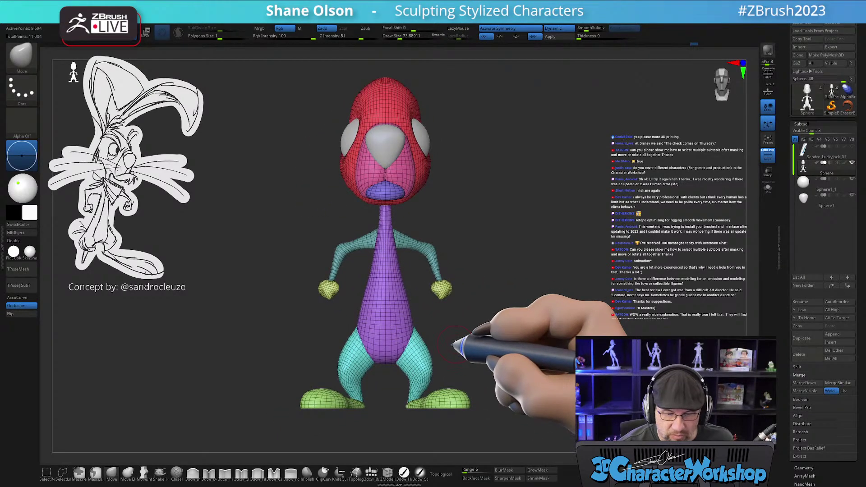
mouse_move(378, 388)
mouse_down()
mouse_move(401, 391)
mouse_move(386, 392)
mouse_up()
drag(451, 360, 376, 370)
key(])
key(])
key(])
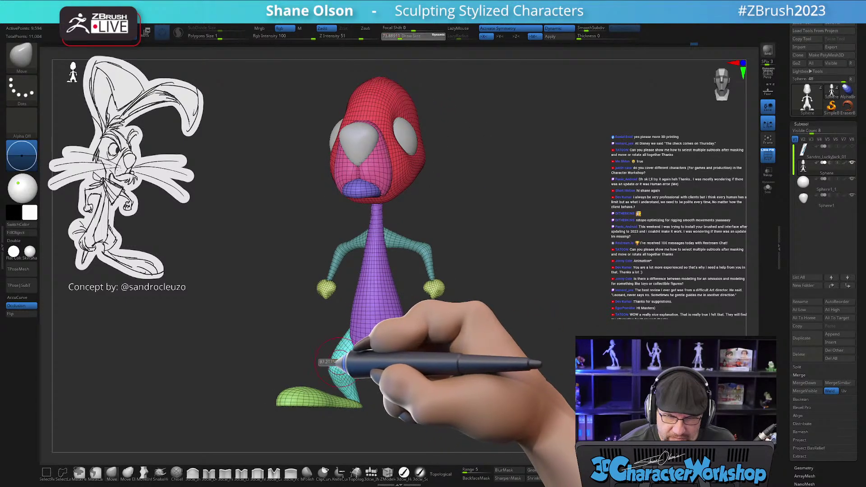
drag(351, 348, 344, 343)
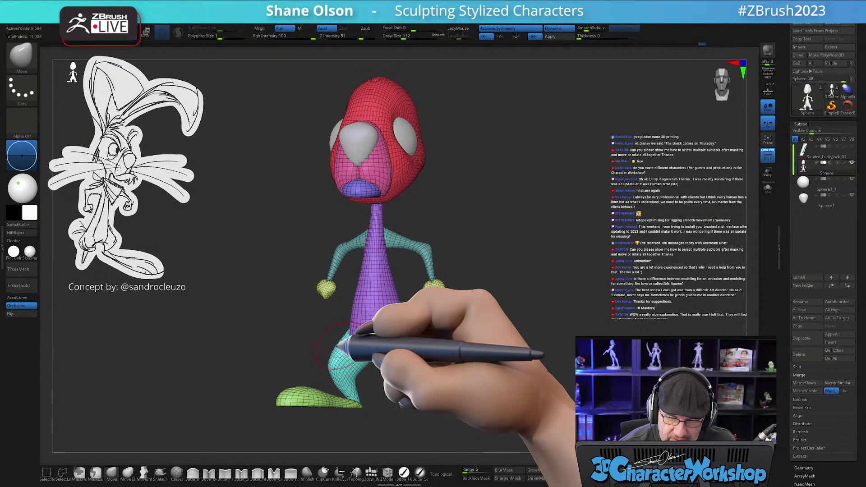
mouse_move(381, 377)
shift+mouse_down()
mouse_move(400, 364)
mouse_move(367, 385)
mouse_move(369, 396)
mouse_move(507, 390)
mouse_move(504, 332)
shift+mouse_up()
- Mask the body and leave only the feet unmasked for repositioning
key(ctrl)
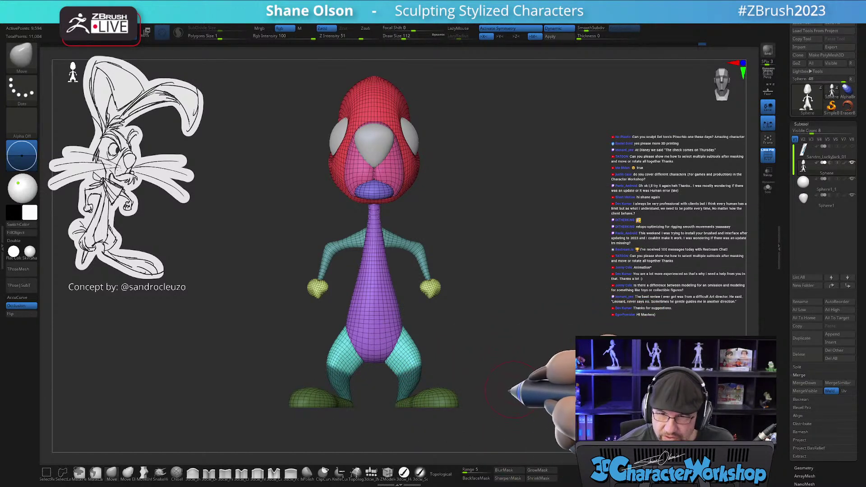
mouse_move(503, 367)
alt+mouse_down()
mouse_move(507, 359)
mouse_move(504, 371)
alt+mouse_up()
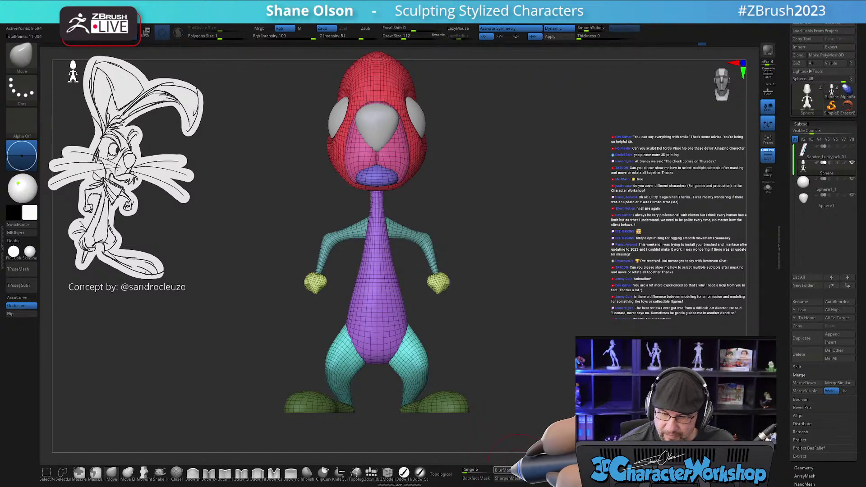
ctrl+click(518, 397)
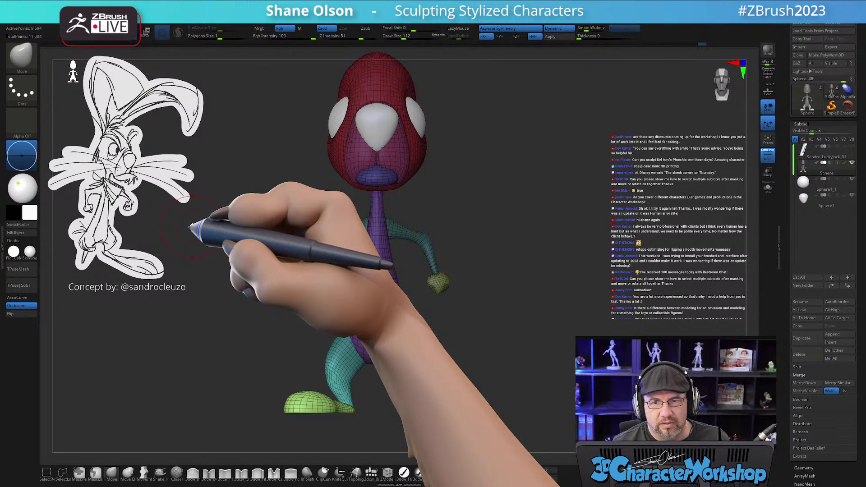
key(ctrl+z)
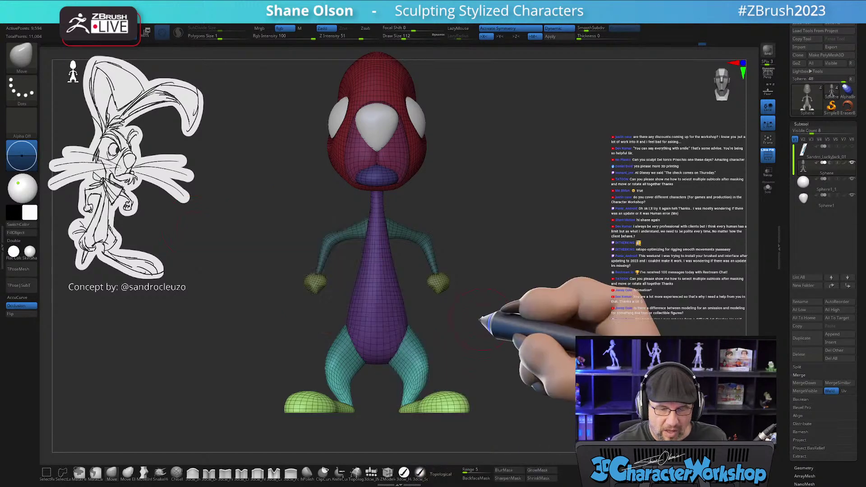
- Reset the gizmo's orientation, reposition it beside the legs, and move the feet upward to shorten the legs
key(w)
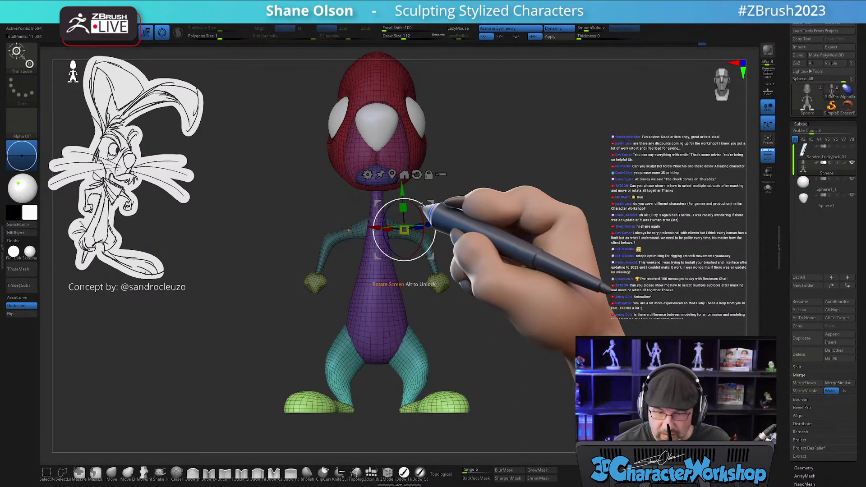
alt+click(417, 174)
alt+drag(475, 228, 477, 239)
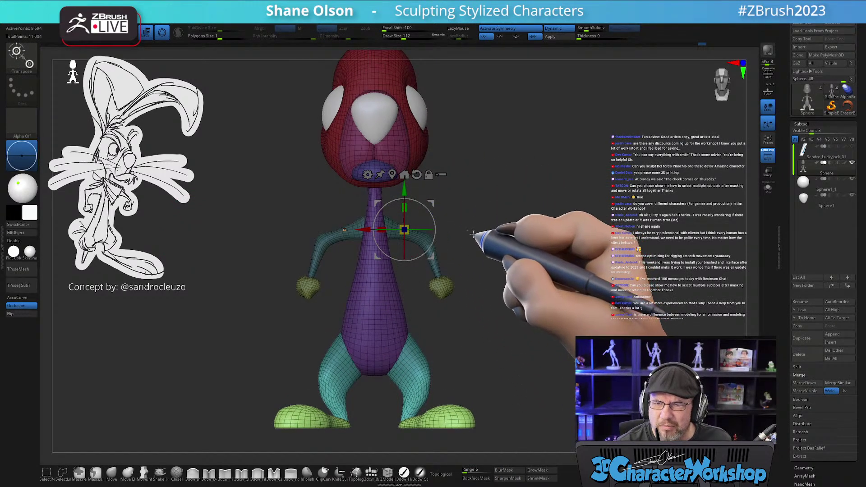
alt+drag(434, 202, 503, 316)
drag(474, 344, 474, 331)
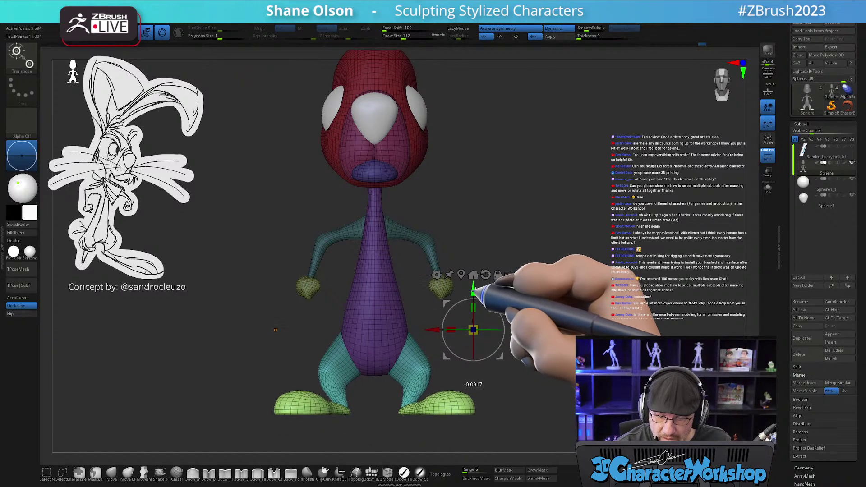
drag(275, 331, 420, 328)
shift+drag(501, 360, 503, 361)
drag(476, 310, 475, 307)
shift+drag(490, 345, 526, 350)
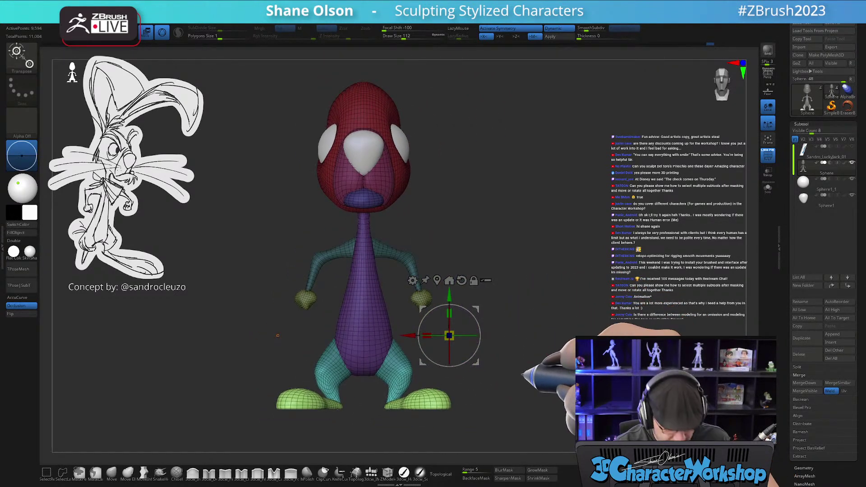
- Return to draw mode, turn off the polyframe, and clear the mask from the figure
key(q)
key(shift+f)
key(shift+f)
drag(512, 355, 490, 350)
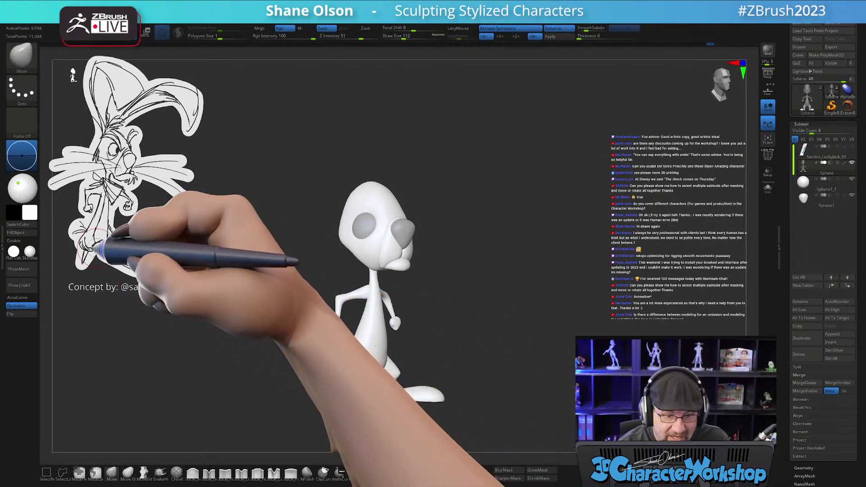
mouse_move(436, 355)
mouse_down()
mouse_move(482, 336)
mouse_move(473, 338)
mouse_move(473, 357)
mouse_move(510, 322)
mouse_up()
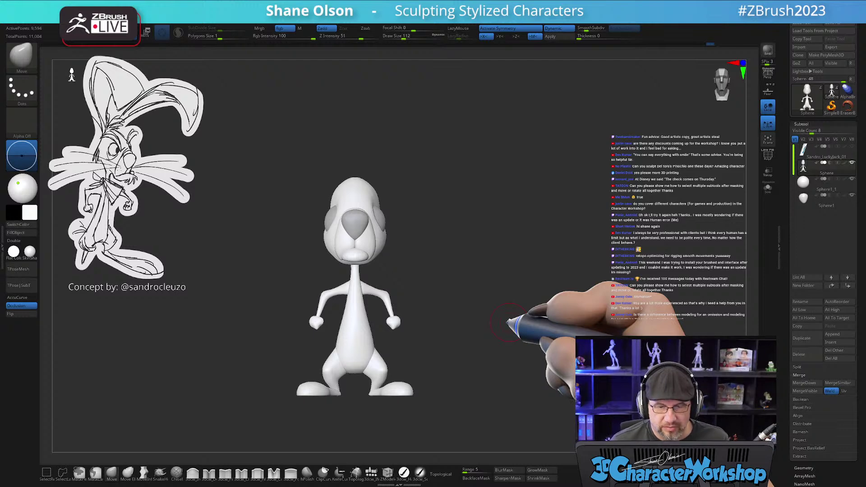
- Examine the figure's proportions from several angles and the side of the head around the eye
key(s)
drag(460, 317, 466, 318)
mouse_move(467, 309)
alt+mouse_down()
mouse_move(468, 344)
mouse_move(456, 346)
alt+mouse_up()
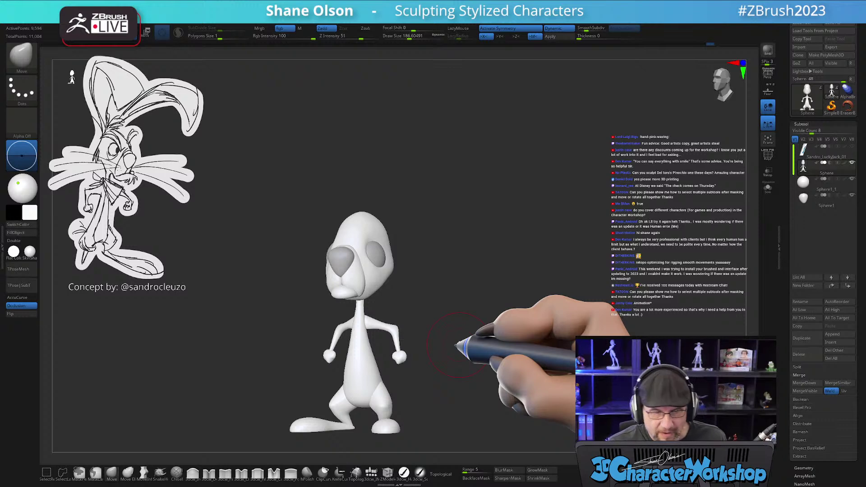
mouse_move(460, 318)
mouse_down()
mouse_move(450, 314)
mouse_move(458, 315)
mouse_up()
key(s)
alt+drag(453, 279, 490, 329)
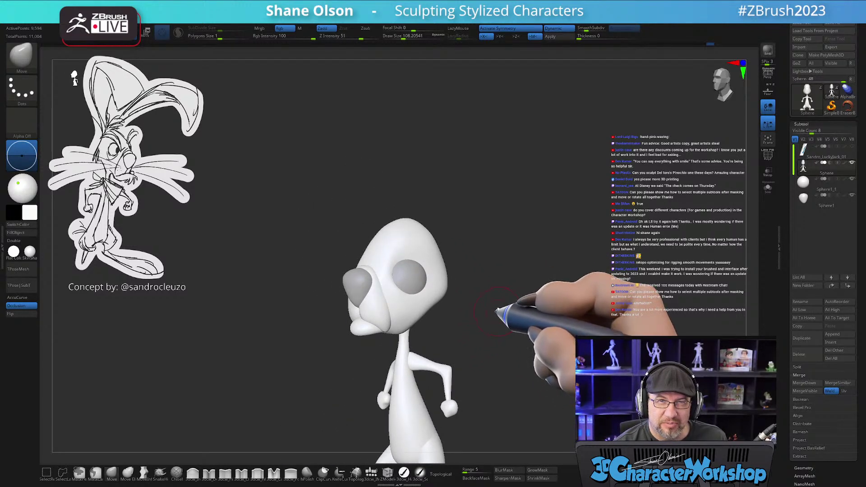
key(s)
mouse_move(480, 324)
mouse_down()
mouse_move(490, 337)
mouse_move(481, 276)
mouse_move(499, 267)
mouse_move(493, 354)
mouse_up()
mouse_move(490, 311)
alt+mouse_down()
mouse_move(487, 295)
mouse_move(490, 348)
mouse_move(507, 342)
mouse_move(501, 359)
alt+mouse_up()
mouse_move(446, 280)
shift+mouse_down()
mouse_move(493, 286)
mouse_move(514, 274)
mouse_move(527, 286)
mouse_move(506, 290)
shift+mouse_up()
drag(400, 286, 396, 301)
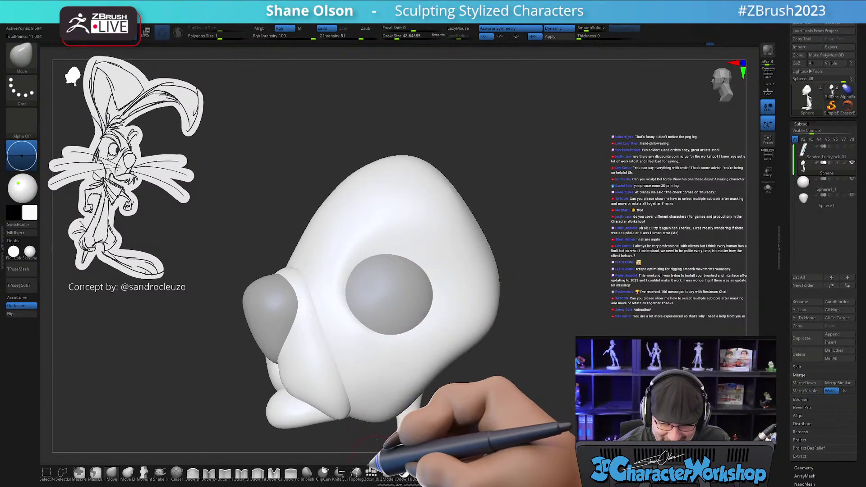
- Draw two arched curves above the eye for the eyebrow, using the Topology brush at size about 25
click(356, 471)
key(s)
drag(378, 330, 373, 325)
mouse_move(382, 309)
alt+right_down()
mouse_move(381, 353)
mouse_move(383, 339)
alt+right_up()
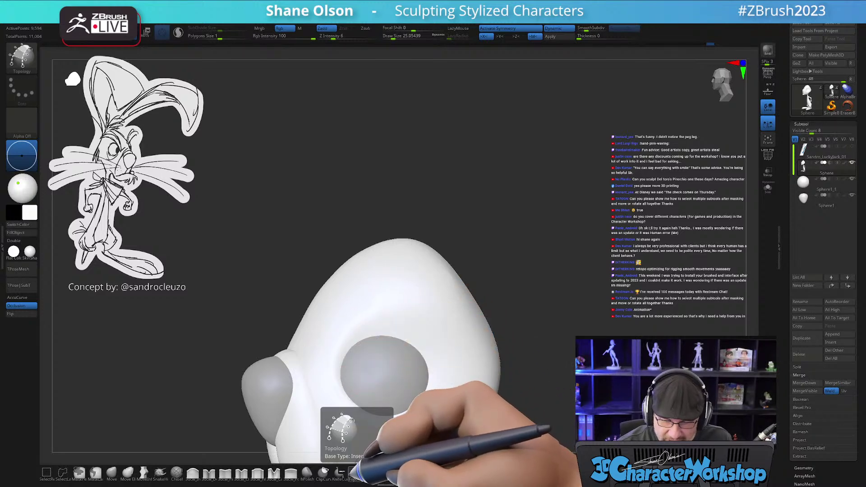
click(355, 471)
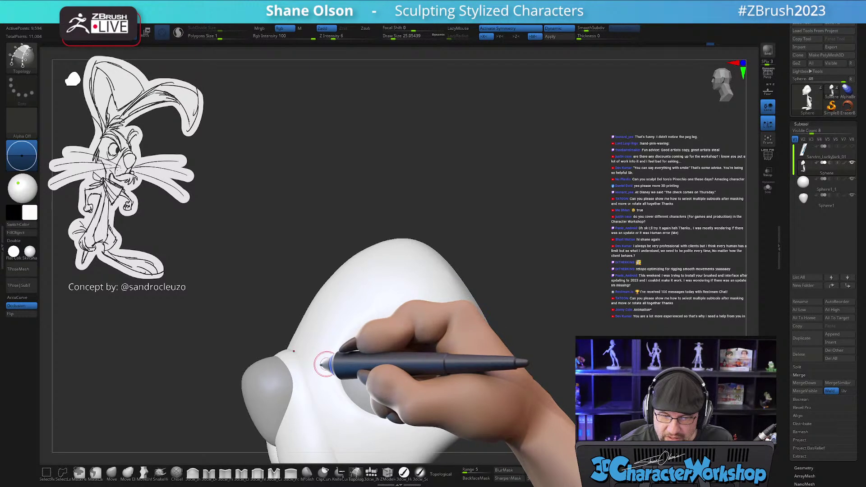
drag(342, 335, 437, 294)
mouse_move(392, 340)
right_down()
mouse_move(425, 336)
mouse_move(376, 332)
right_up()
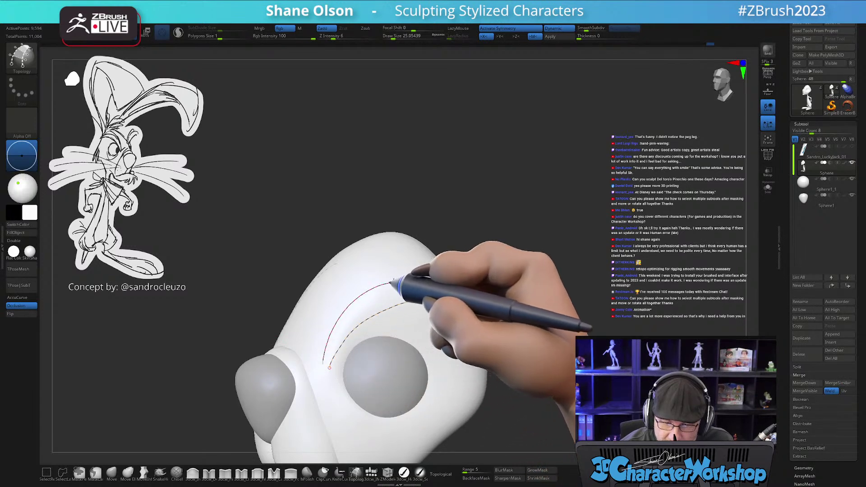
drag(390, 283, 421, 284)
right_drag(425, 350, 409, 354)
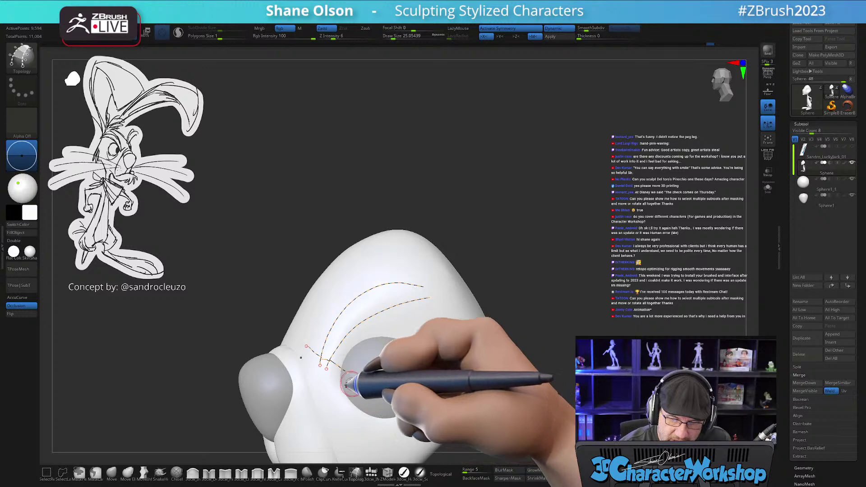
- Draw short crossing curves along the two arches to divide the eyebrow into a strip of quads
mouse_move(436, 344)
right_down()
mouse_move(440, 356)
mouse_move(431, 351)
right_up()
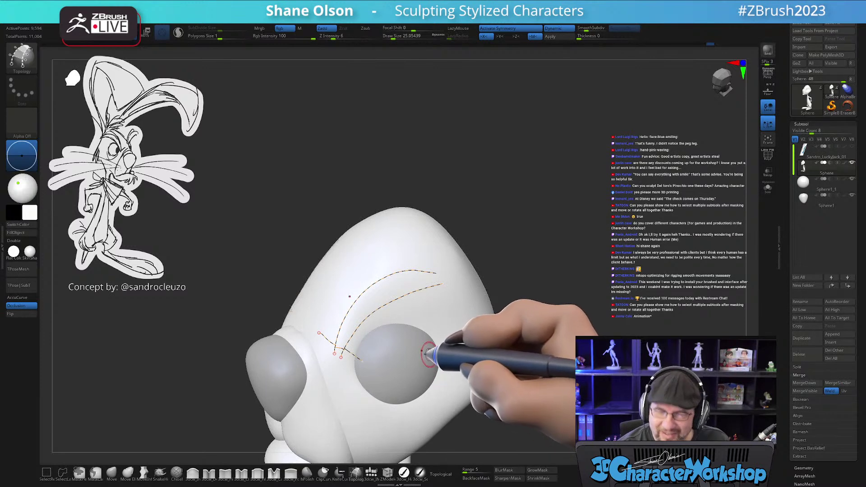
right_drag(370, 341, 371, 338)
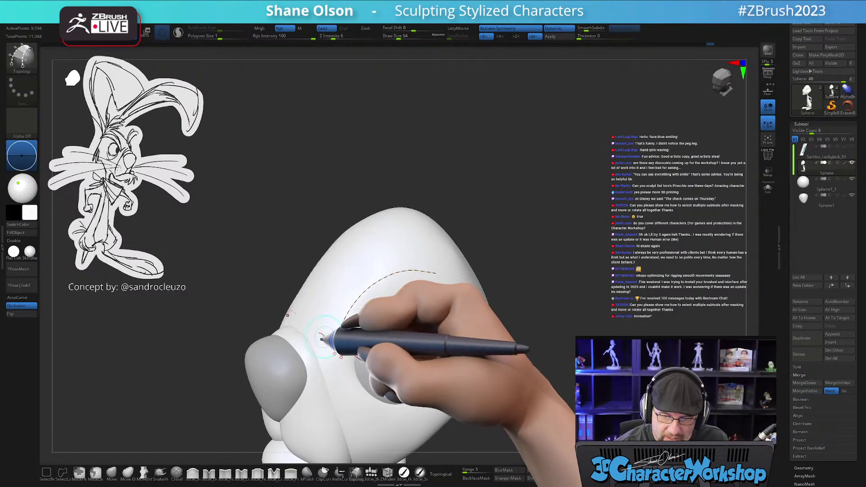
drag(333, 342, 361, 360)
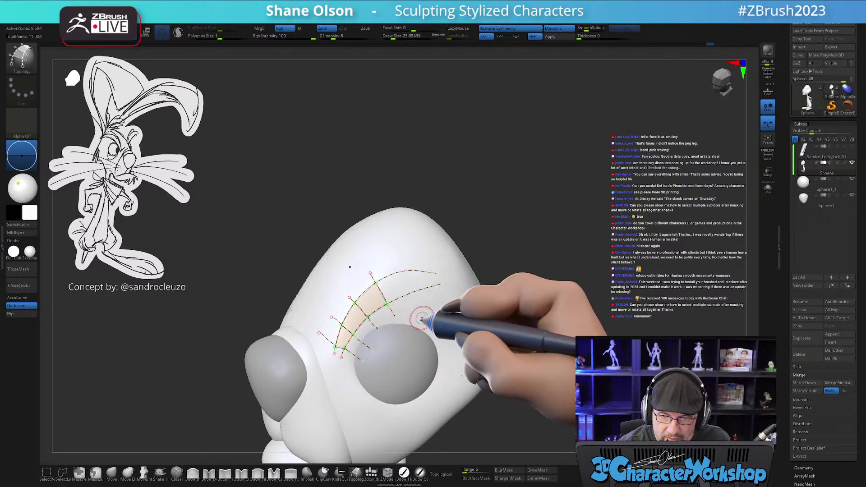
right_drag(414, 313, 425, 324)
drag(390, 261, 410, 309)
drag(423, 259, 428, 286)
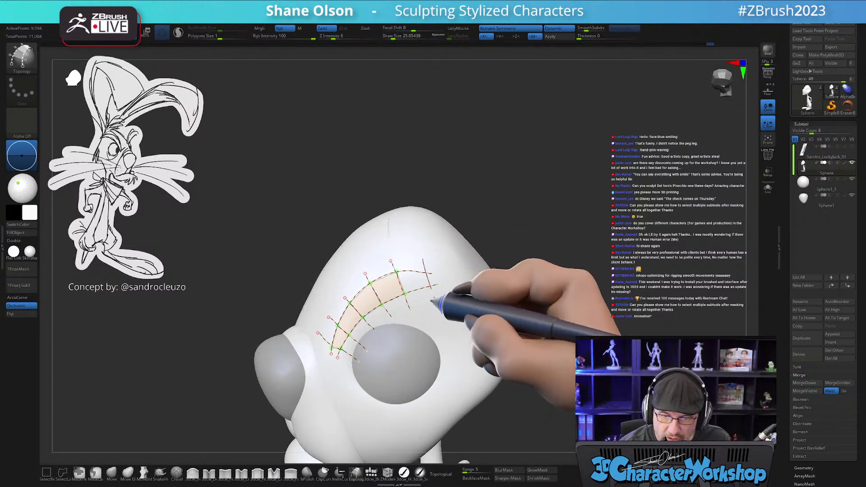
right_drag(447, 392, 456, 372)
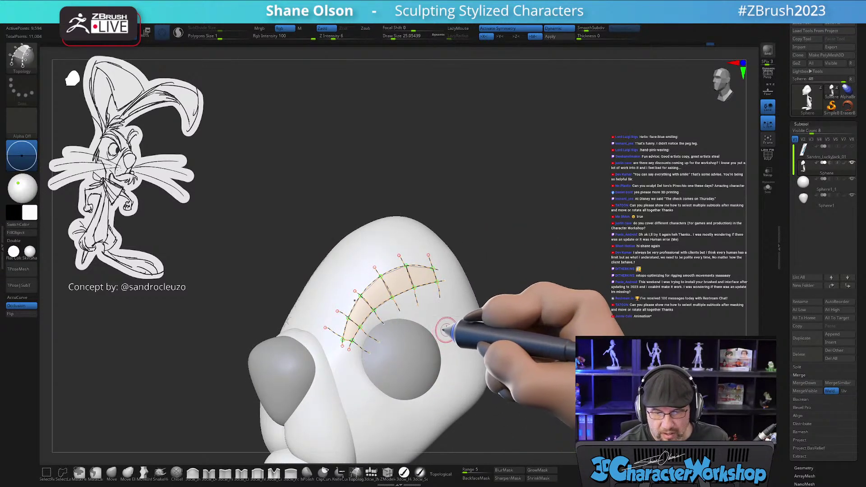
- Try to create the eyebrow geometry from the topology curves at draw size about 35, and undo it
mouse_move(450, 333)
right_down()
mouse_move(443, 338)
mouse_move(453, 332)
right_up()
key(bracketright)
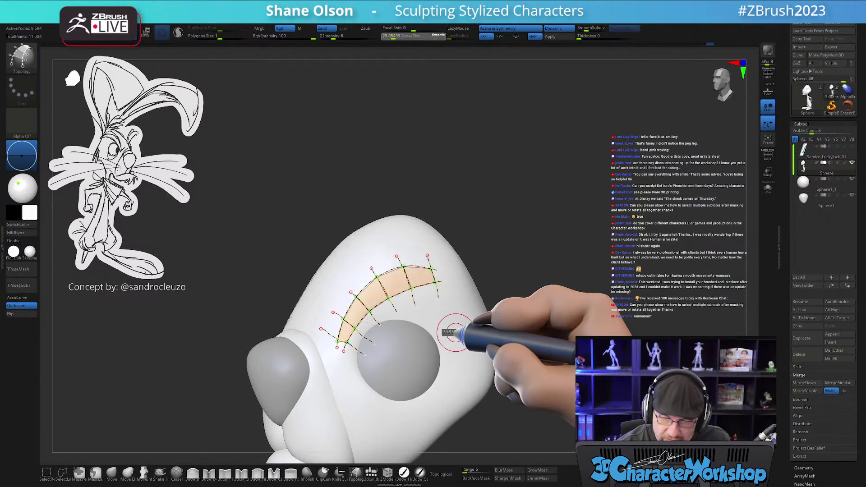
click(456, 319)
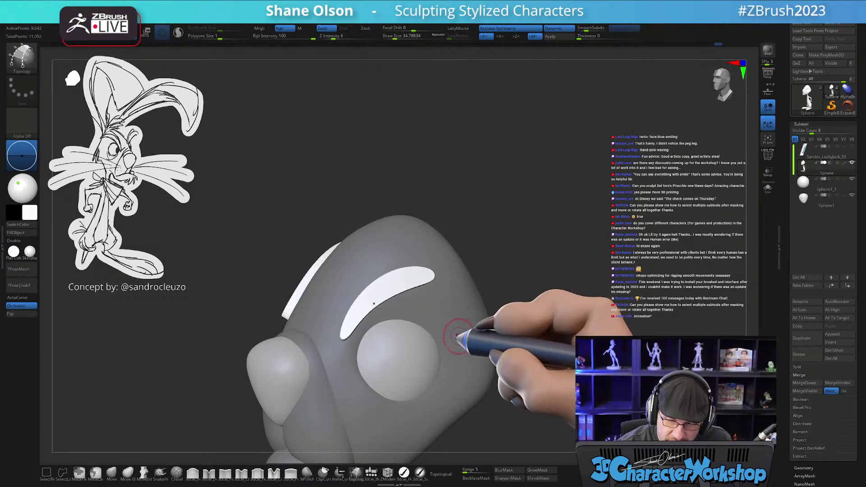
right_drag(426, 332, 444, 343)
key(ctrl+z)
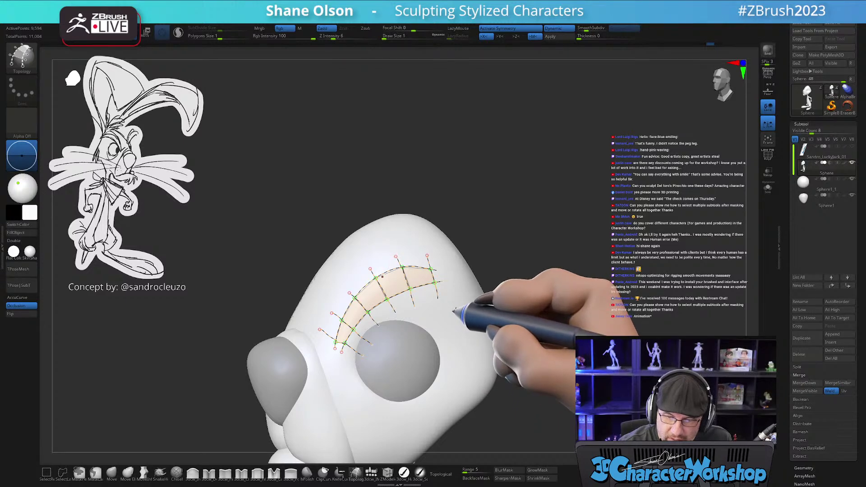
- Create the eyebrow geometry from the topology curves and split the unmasked points into a separate subtool
click(456, 320)
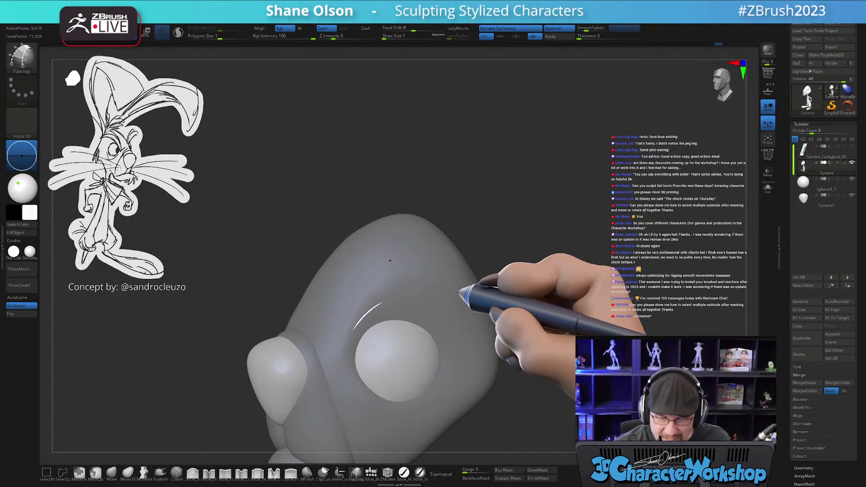
key(space)
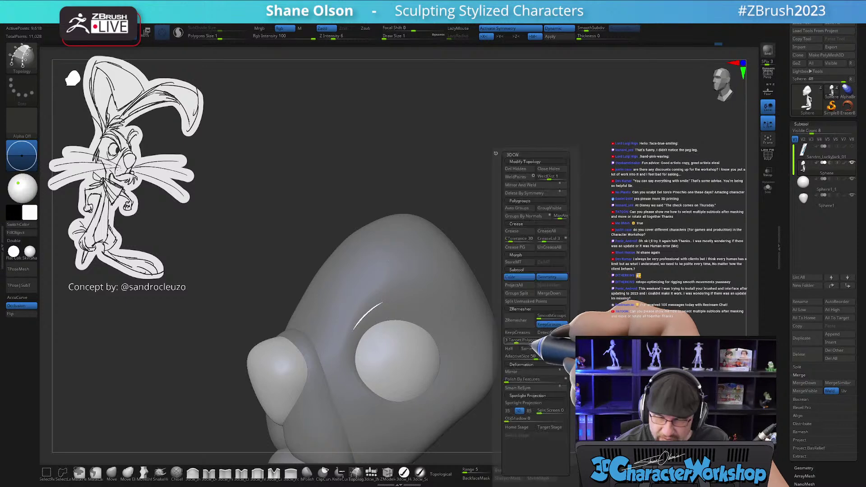
click(517, 302)
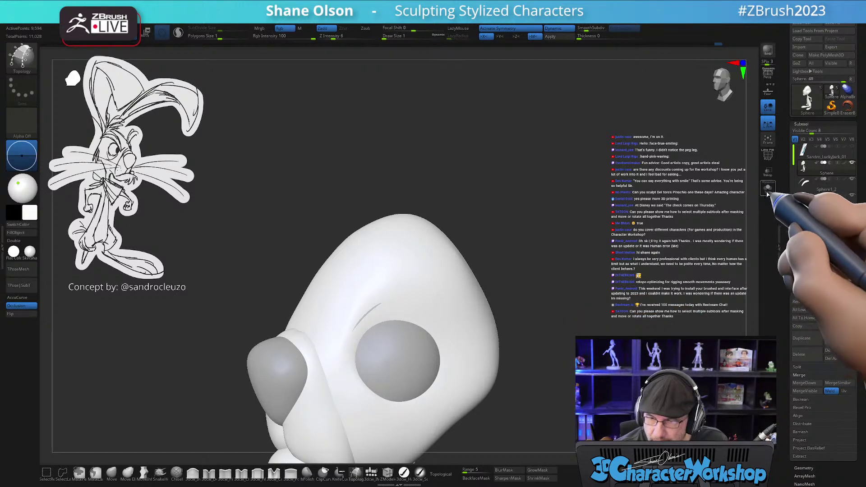
click(817, 182)
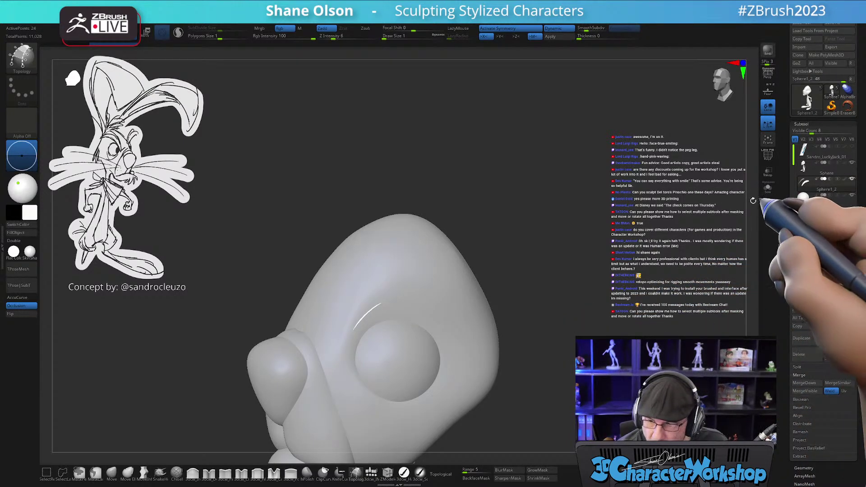
- Show the eyebrow's wireframe through a transparent head and set its dynamic subdivision thickness to 0.02931
click(768, 172)
mouse_move(408, 311)
mouse_down()
mouse_move(439, 309)
mouse_move(458, 344)
mouse_move(419, 356)
mouse_move(399, 376)
mouse_move(401, 387)
mouse_up()
key(shift+f)
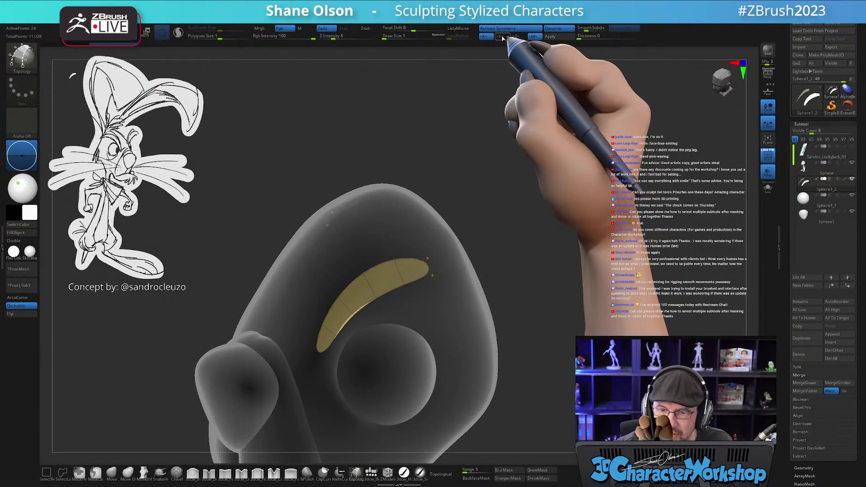
drag(526, 228, 527, 195)
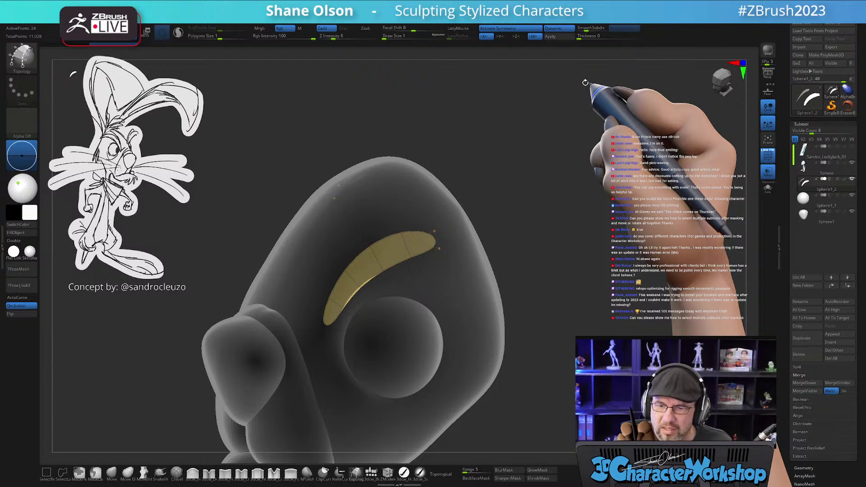
click(594, 36)
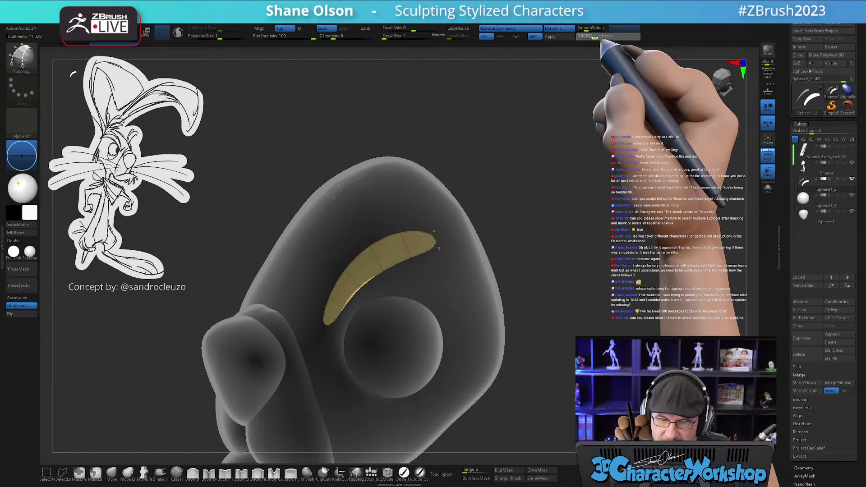
drag(555, 158, 566, 156)
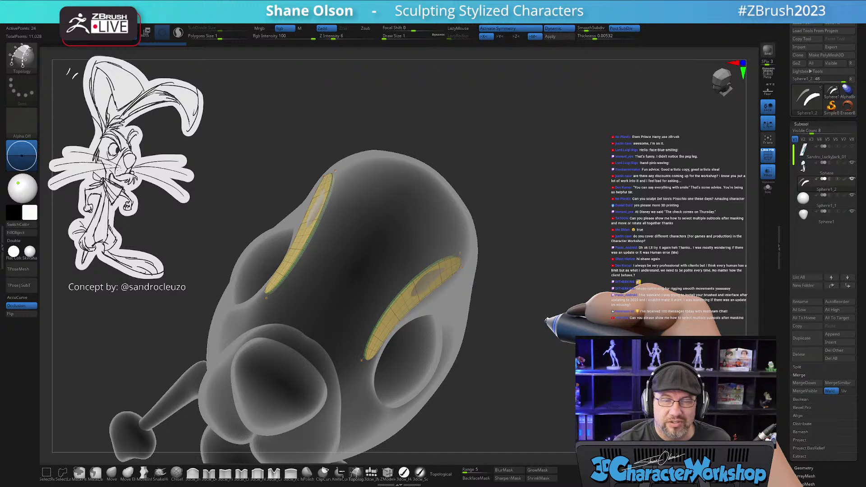
click(601, 37)
drag(601, 38, 603, 38)
- Turn off Post SubDiv for the eyebrow and return to the opaque view without the wireframe
drag(534, 350, 529, 308)
key(space)
click(561, 247)
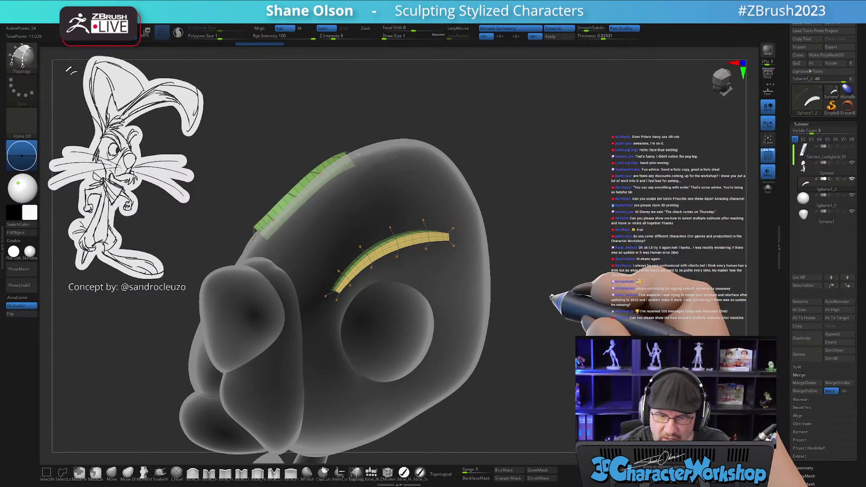
click(630, 28)
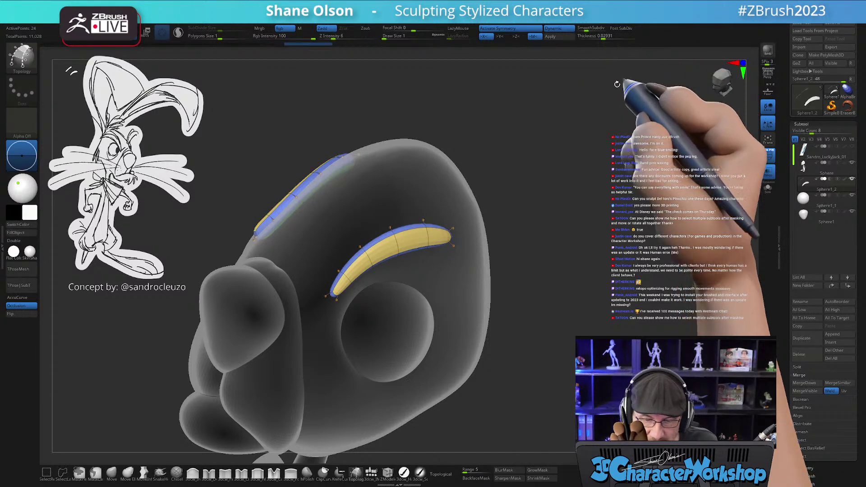
drag(567, 305, 563, 338)
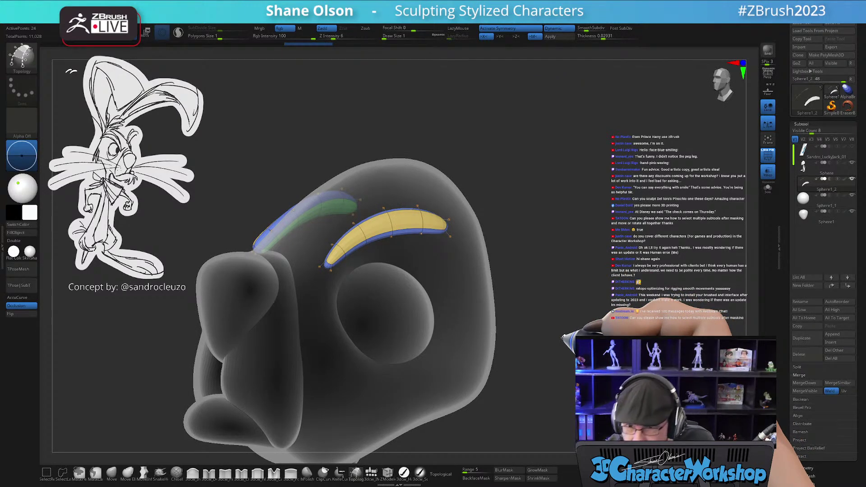
drag(563, 337, 599, 187)
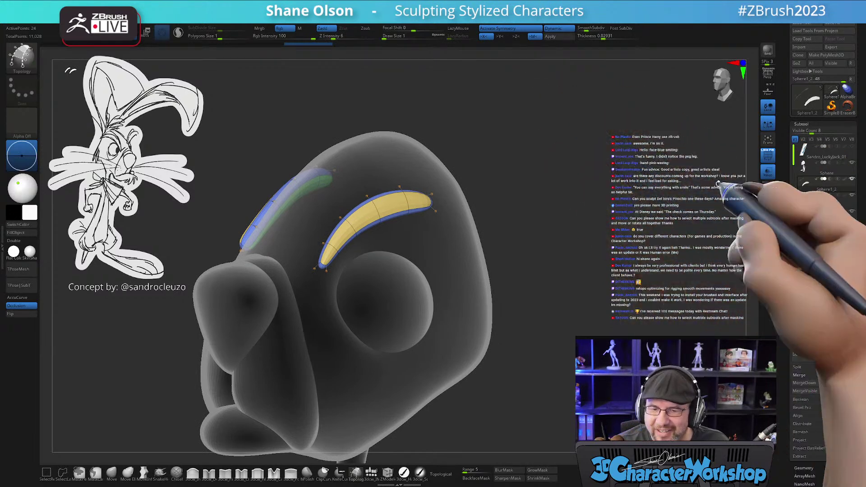
click(766, 175)
drag(657, 232, 590, 238)
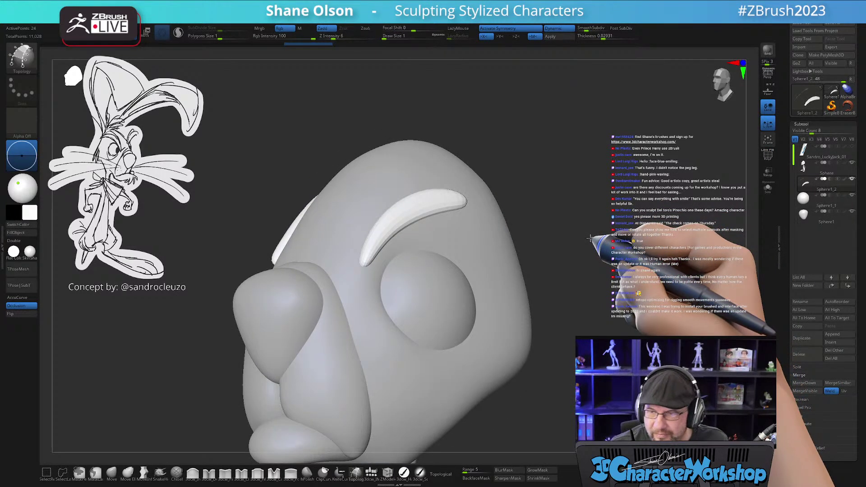
- Pull the eyebrow's inner end and arch into shape above the eye with the Move brush at size about 177
click(111, 471)
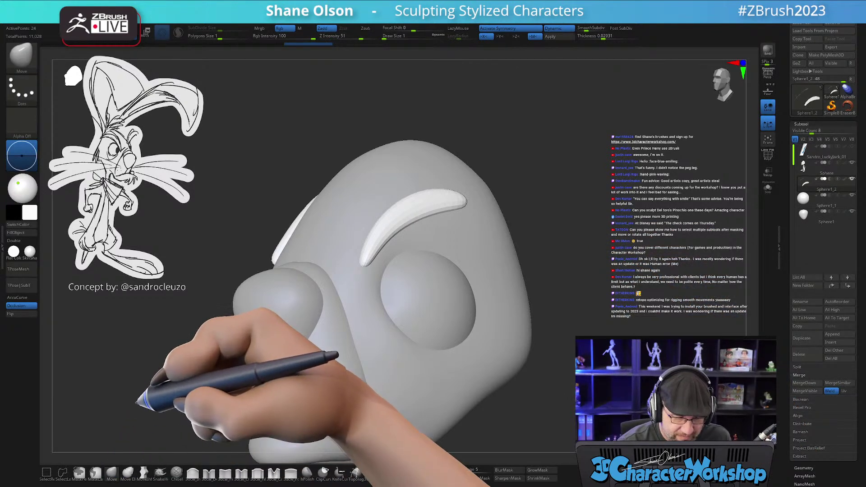
key(s)
drag(182, 391, 181, 366)
alt+click(373, 248)
right_drag(374, 248, 382, 247)
key(s)
drag(355, 229, 368, 231)
mouse_move(407, 249)
right_down()
mouse_move(434, 252)
mouse_move(402, 251)
right_up()
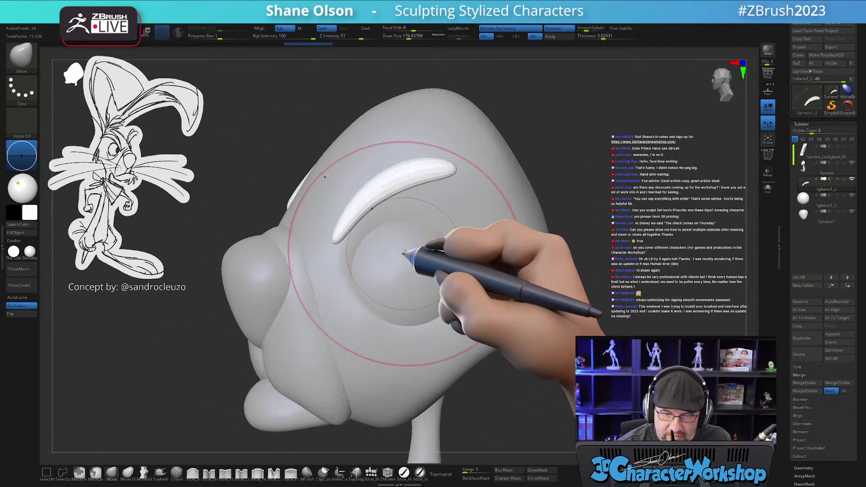
drag(336, 240, 356, 245)
right_drag(356, 244, 383, 247)
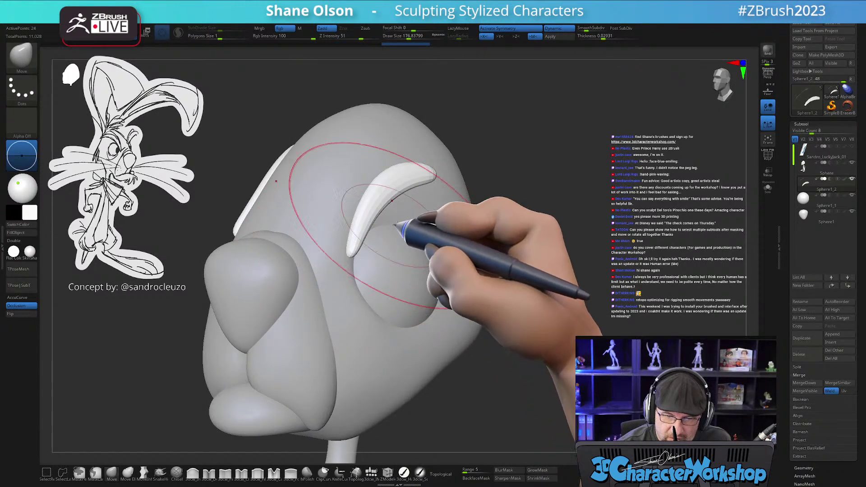
drag(392, 230, 379, 220)
- Reduce the Move brush size to about 51 and raise the eyebrow's smooth subdivision level
drag(437, 184, 432, 275)
key(w)
drag(495, 297, 415, 251)
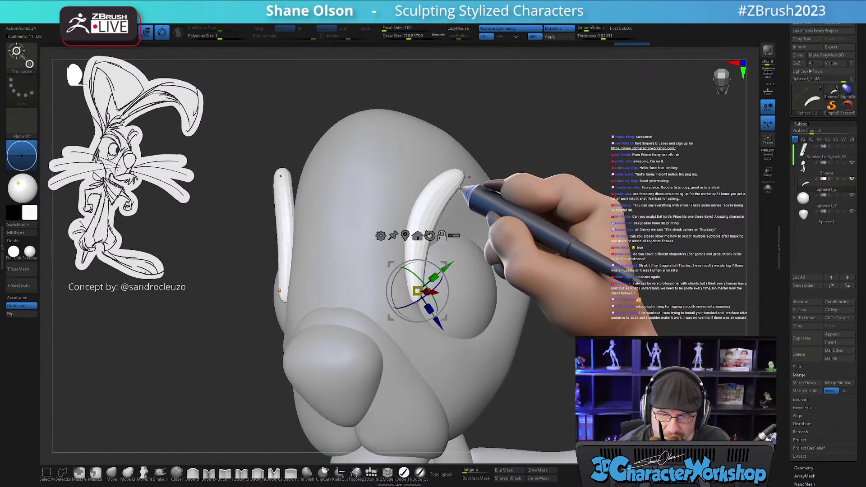
alt+drag(460, 187, 439, 228)
key(q)
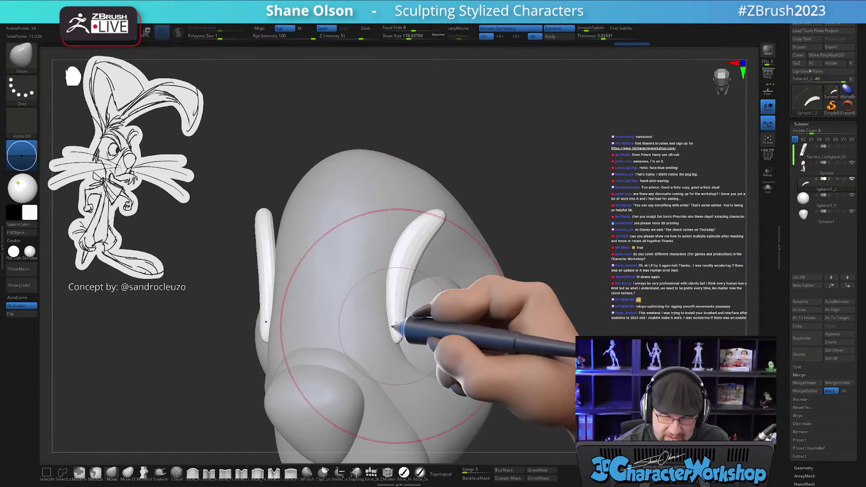
key(s)
drag(528, 199, 514, 199)
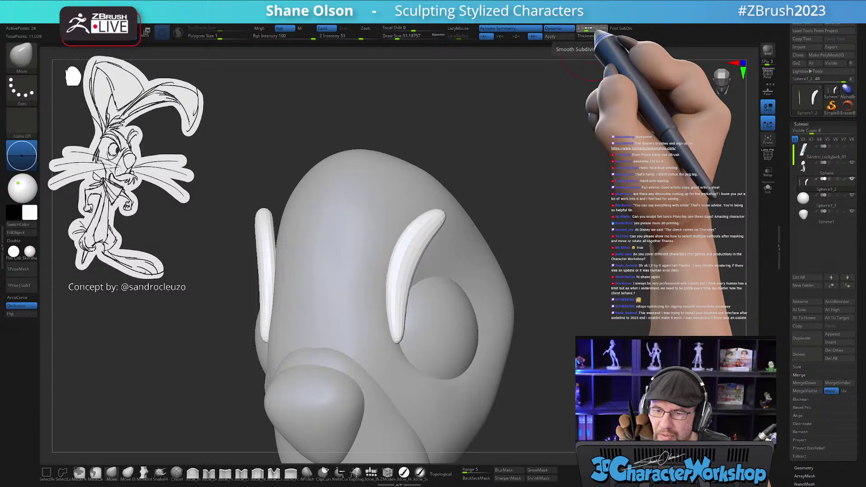
drag(558, 310, 535, 261)
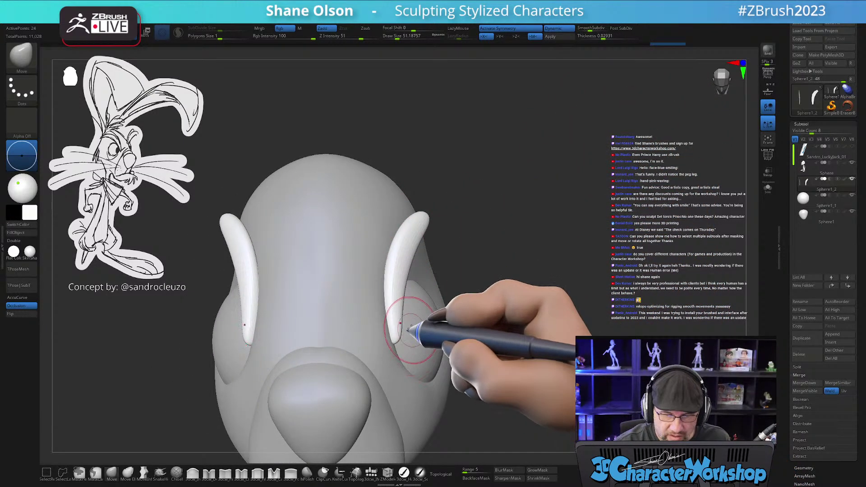
- Reshape the eyebrow's lower tip and outer arch with the Move brush at size about 124
alt+right_drag(409, 334, 434, 325)
key(s)
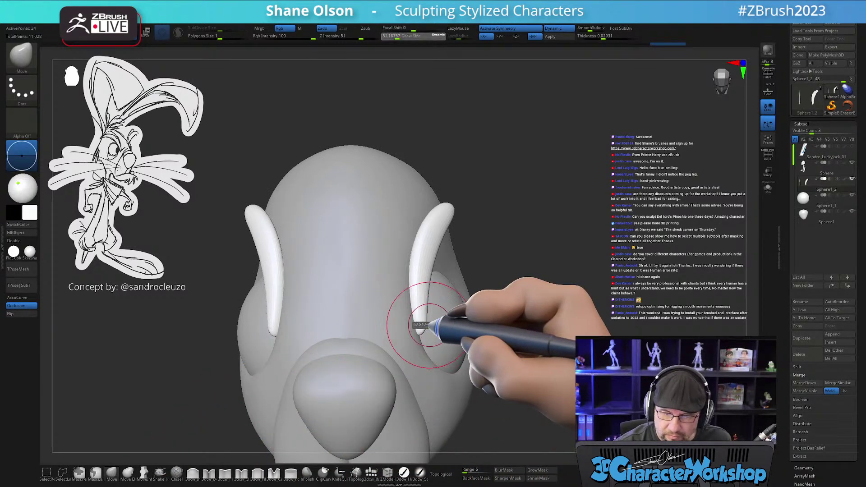
mouse_move(419, 335)
mouse_down()
mouse_move(464, 353)
mouse_move(506, 344)
mouse_move(496, 280)
mouse_up()
mouse_move(530, 273)
right_down()
mouse_move(518, 288)
mouse_move(512, 270)
right_up()
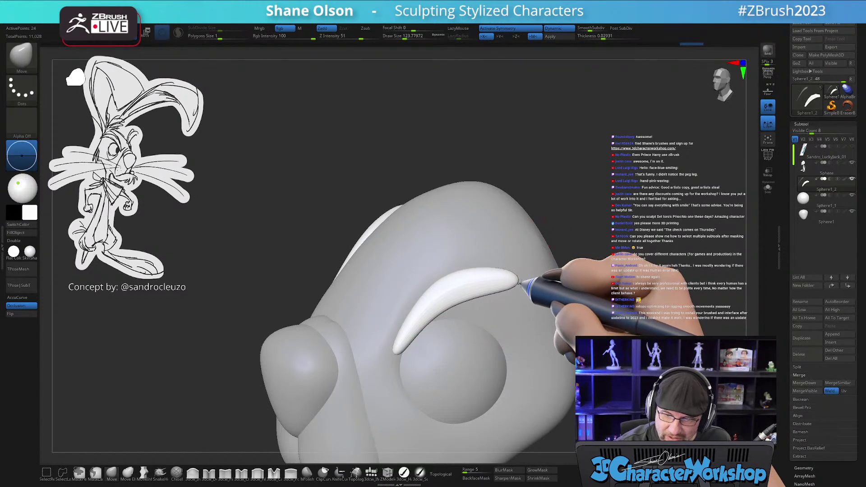
mouse_move(484, 295)
mouse_down()
mouse_move(499, 315)
mouse_move(439, 287)
mouse_move(461, 346)
mouse_move(512, 347)
mouse_move(541, 316)
mouse_move(573, 354)
mouse_move(477, 304)
mouse_up()
right_drag(466, 294, 476, 341)
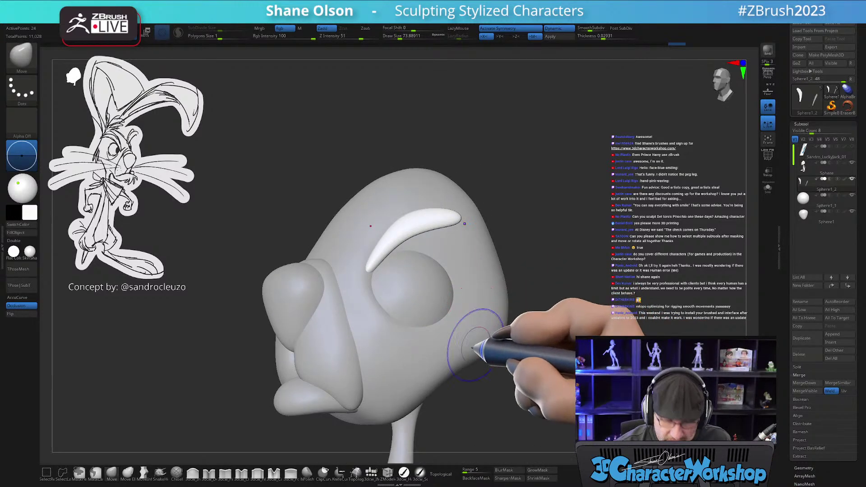
- Check the eyebrow's wireframe and fit from several angles, and nudge its inner end with the Move brush
key(shift+f)
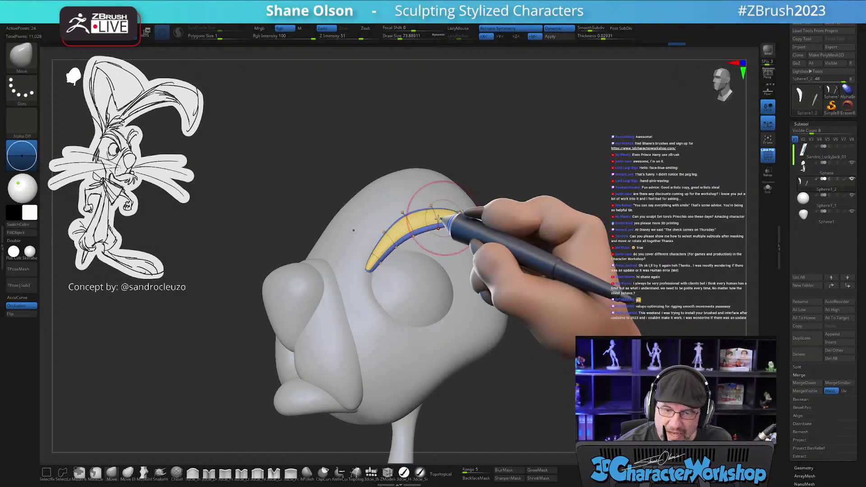
right_drag(426, 315, 457, 314)
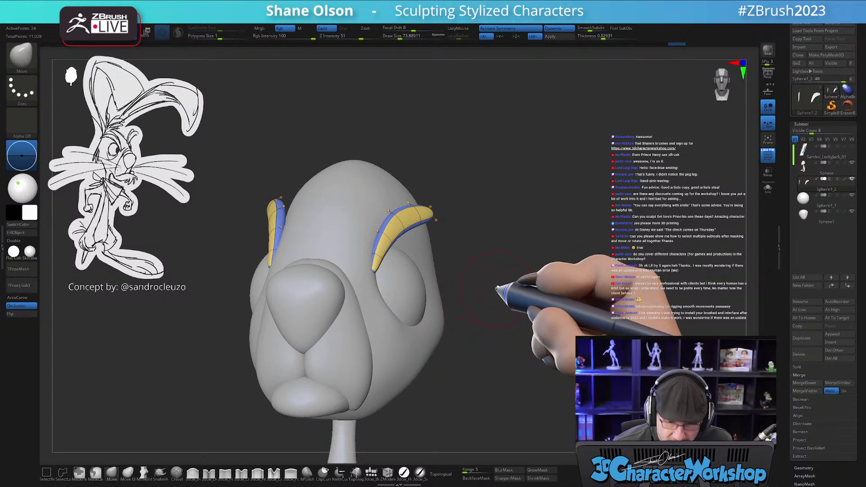
key(shift+f)
right_drag(526, 280, 500, 274)
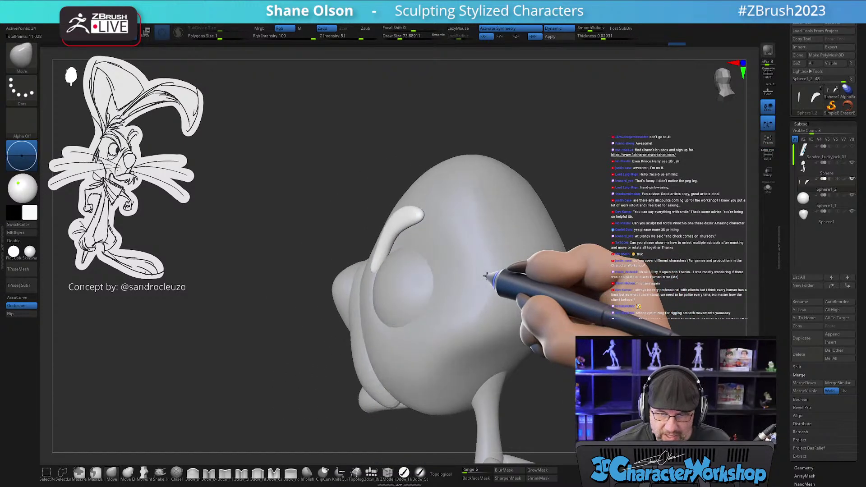
mouse_move(444, 279)
right_down()
mouse_move(290, 170)
mouse_move(300, 170)
mouse_move(321, 208)
mouse_move(326, 189)
right_up()
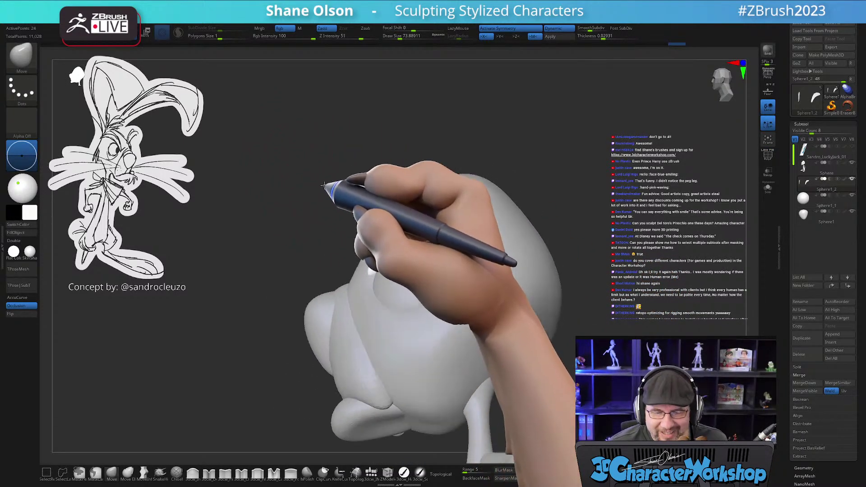
drag(362, 271, 370, 275)
mouse_move(326, 208)
right_down()
mouse_move(331, 221)
mouse_move(589, 240)
mouse_move(589, 248)
mouse_move(602, 226)
right_up()
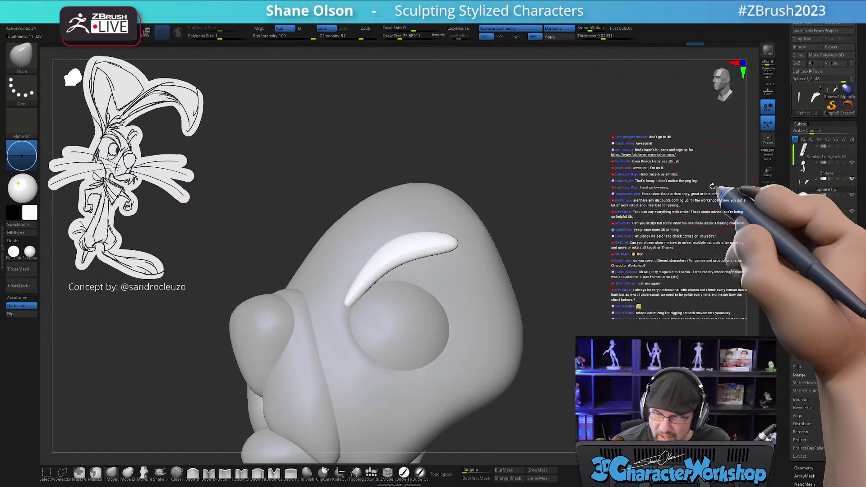
- Duplicate the eyebrow within the subtool using the gizmo and offset the copy above the masked original
key(w)
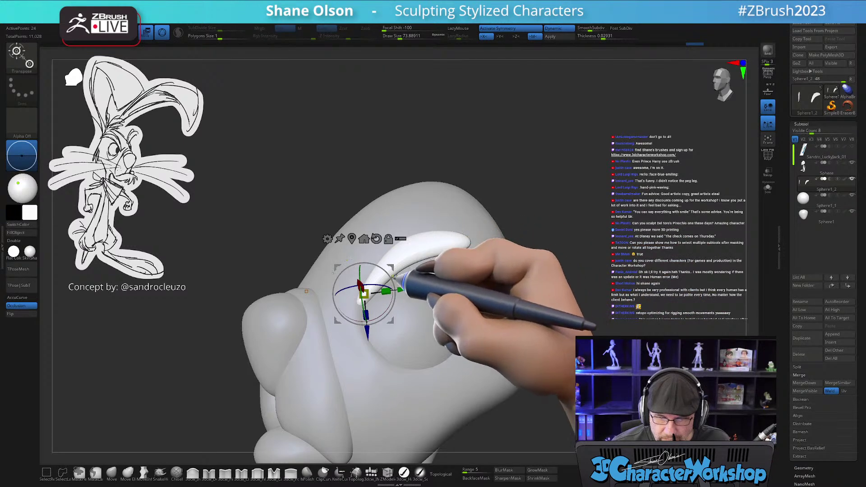
ctrl+drag(390, 267, 389, 260)
drag(582, 217, 600, 219)
drag(525, 232, 528, 239)
drag(390, 264, 387, 270)
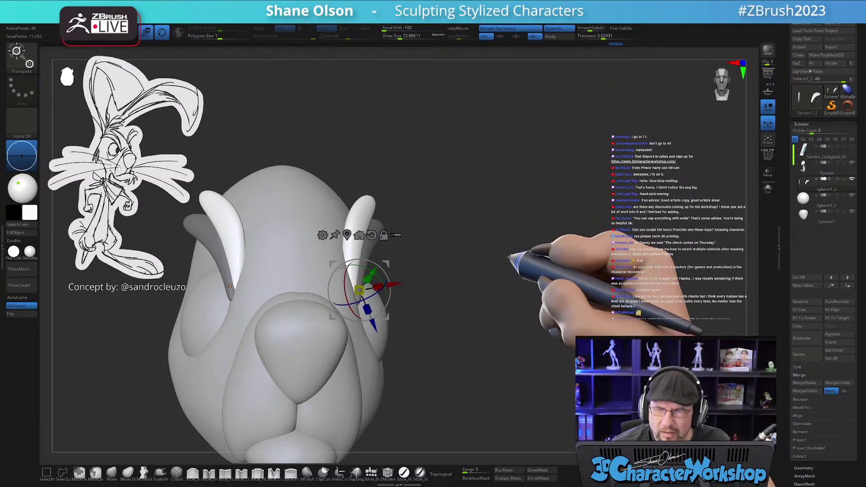
drag(503, 367, 465, 357)
drag(386, 262, 395, 270)
- Shape the eyebrow copy against the original with the Move brush at size about 167 and clear the mask
click(111, 471)
key(s)
drag(528, 192, 538, 192)
drag(393, 226, 398, 228)
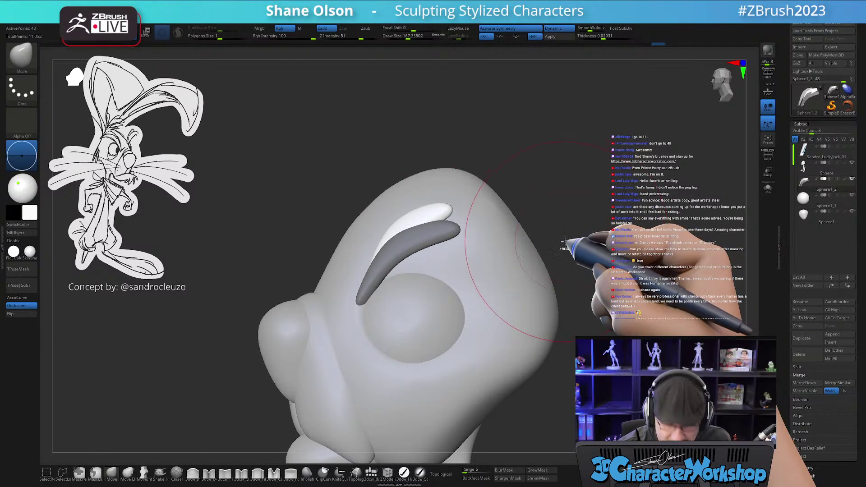
drag(564, 236, 543, 254)
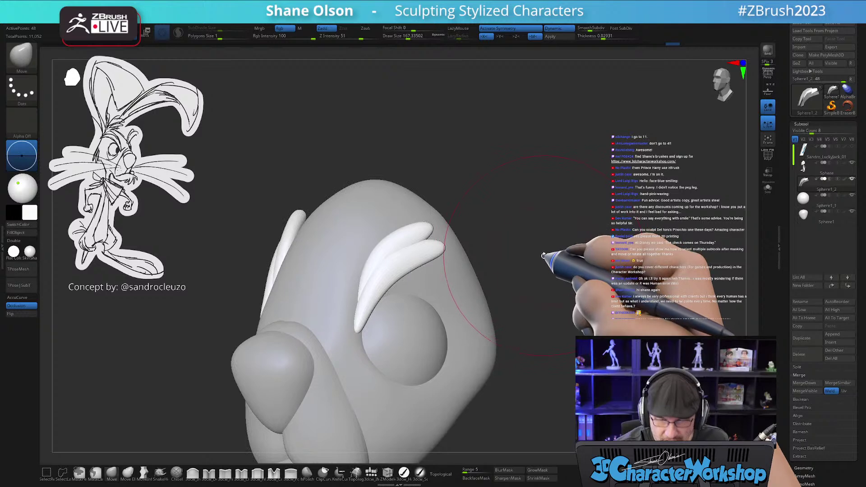
- Turn off dynamic subdivision on the eyebrows, isolate them with their wireframe shown, and reduce the Move brush size to about 35
key(shift+d)
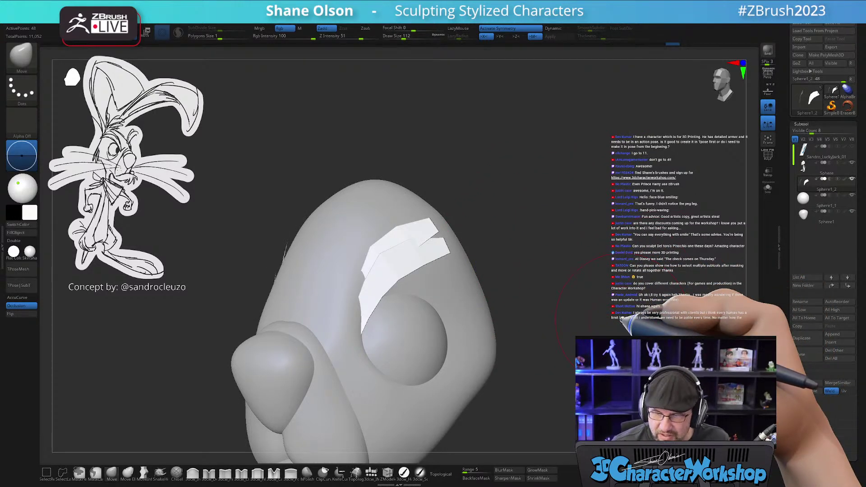
click(767, 187)
key(shift+f)
mouse_move(515, 281)
alt+mouse_down()
mouse_move(494, 345)
mouse_move(515, 320)
mouse_move(495, 333)
mouse_move(510, 342)
mouse_move(516, 322)
alt+mouse_up()
key(s)
key(bracketleft)
key(bracketleft)
key(bracketleft)
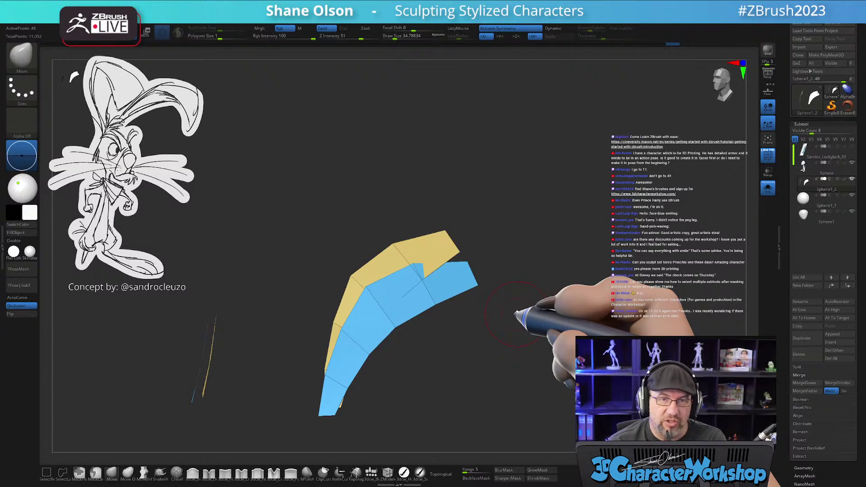
drag(464, 329, 474, 317)
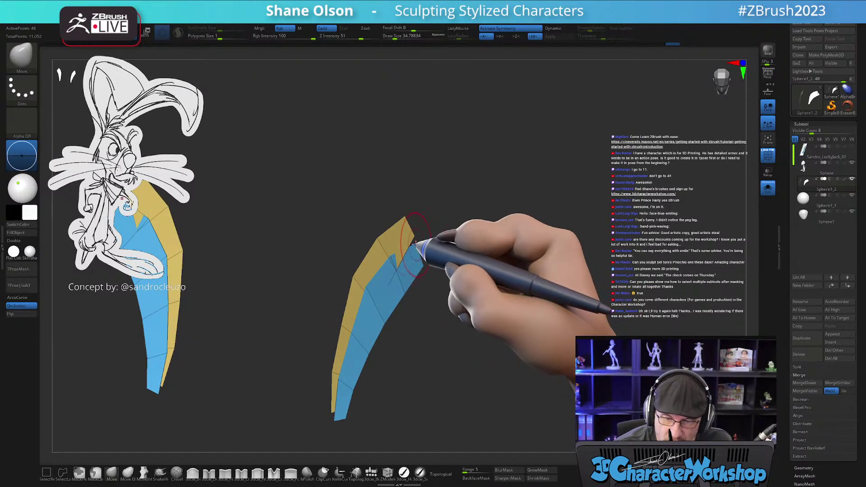
- Enable topological masking for the Move brush, spread the inner ends of the two eyebrow strips apart, and turn dynamic subdivision back on
click(443, 473)
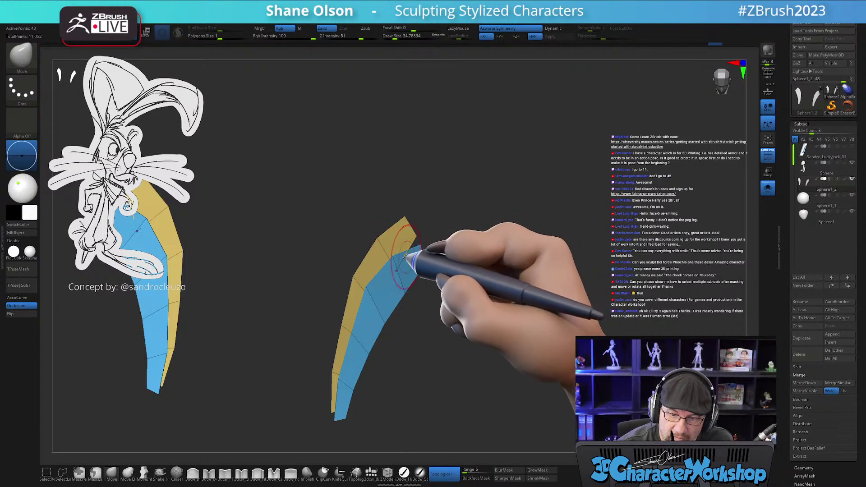
drag(394, 268, 400, 257)
right_drag(412, 260, 401, 278)
drag(408, 249, 412, 245)
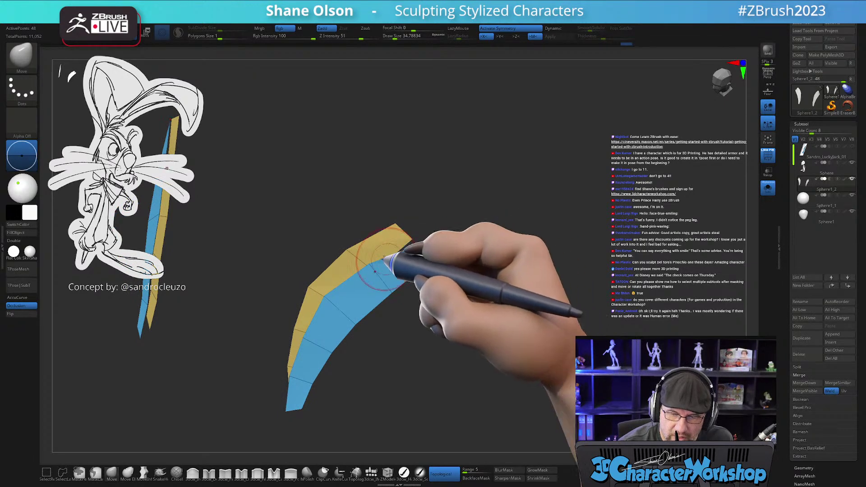
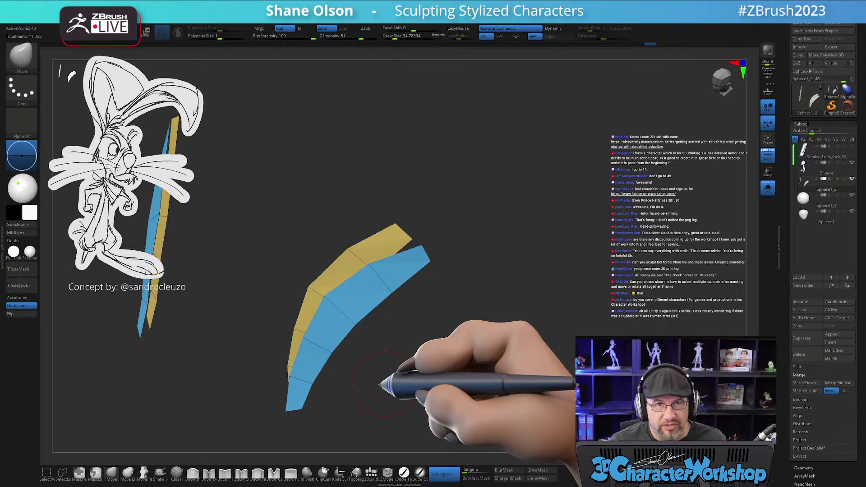
mouse_move(380, 384)
mouse_down()
mouse_move(412, 354)
mouse_move(405, 342)
mouse_up()
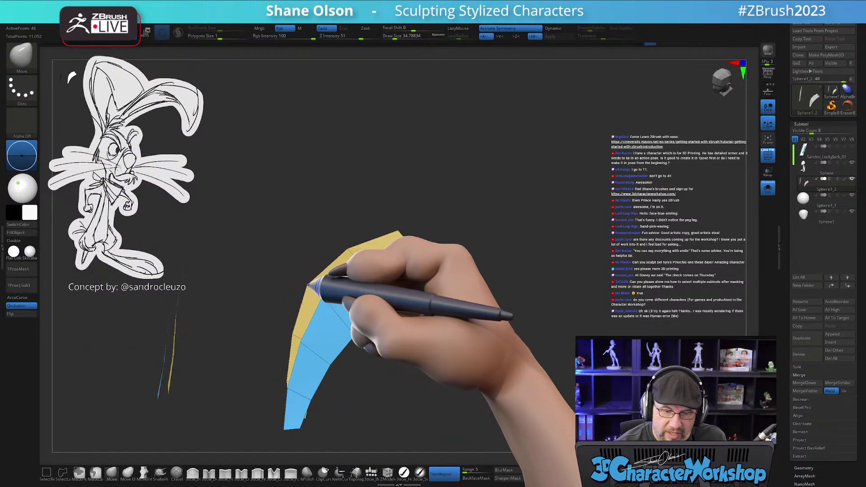
mouse_move(299, 338)
mouse_down()
mouse_move(387, 357)
mouse_move(402, 350)
mouse_move(412, 359)
mouse_move(398, 351)
mouse_move(387, 362)
mouse_move(415, 356)
mouse_up()
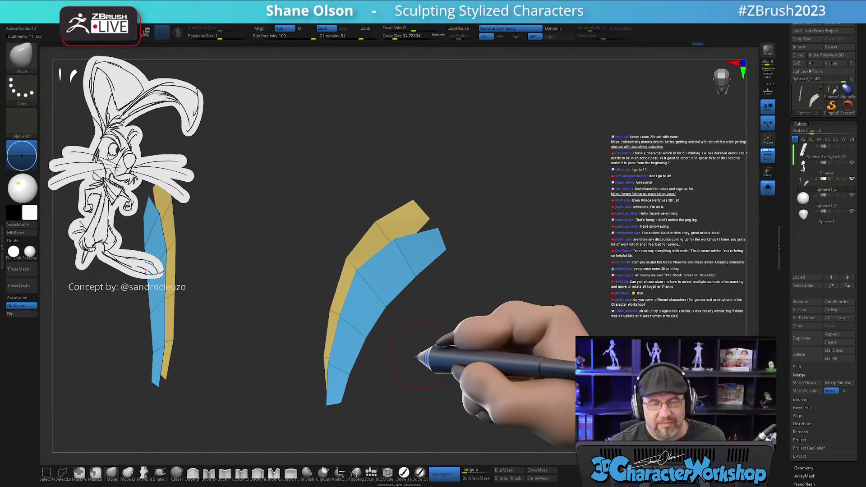
key(d)
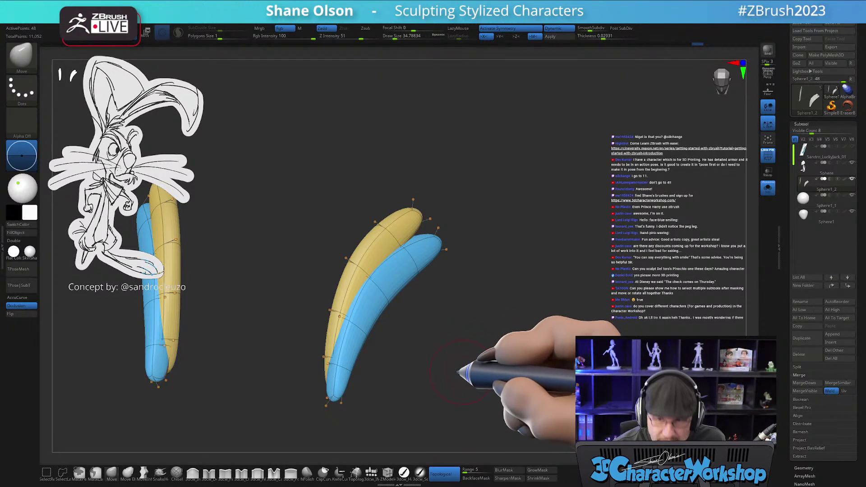
mouse_move(467, 350)
mouse_down()
mouse_move(464, 357)
mouse_move(474, 339)
mouse_up()
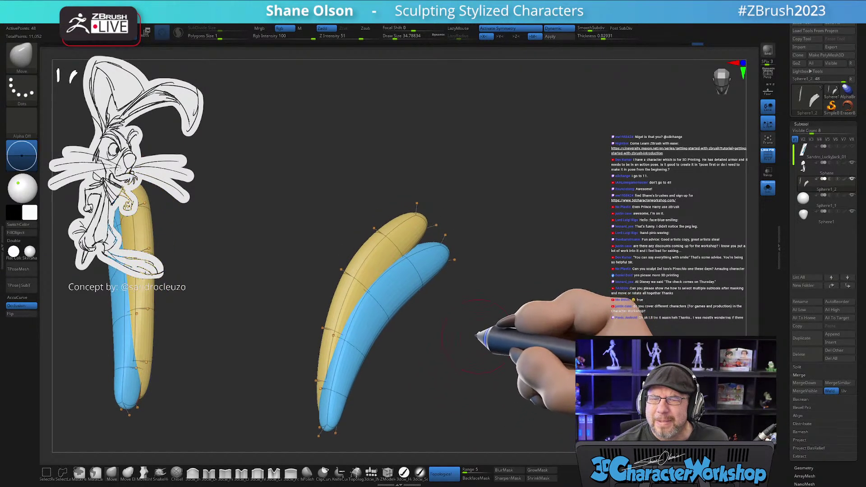
- Return the eyebrows to the unsmoothed wireframe and reshape the upper strip's inner tip with the Move brush at size about 14
key(shift)
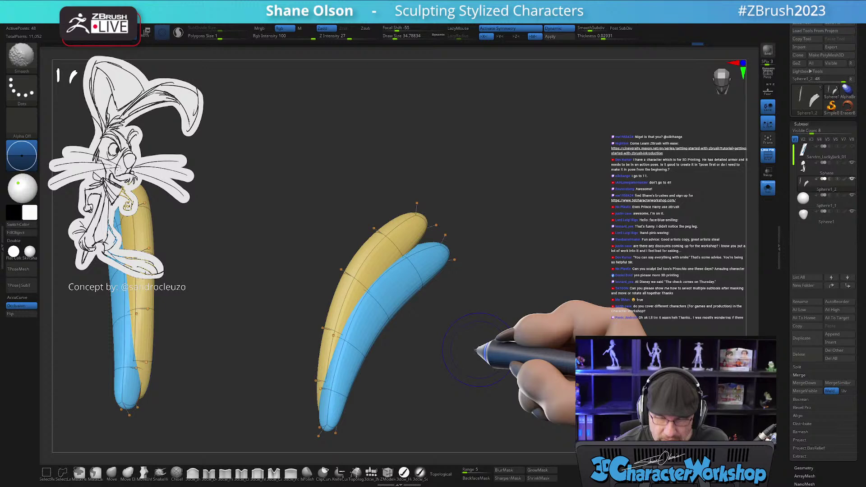
key(shift+f)
key(shift+d)
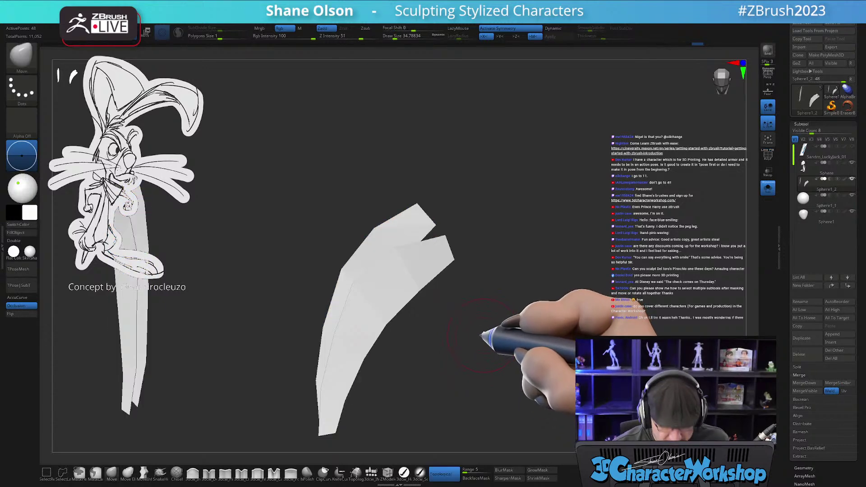
key(shift+f)
drag(474, 340, 449, 335)
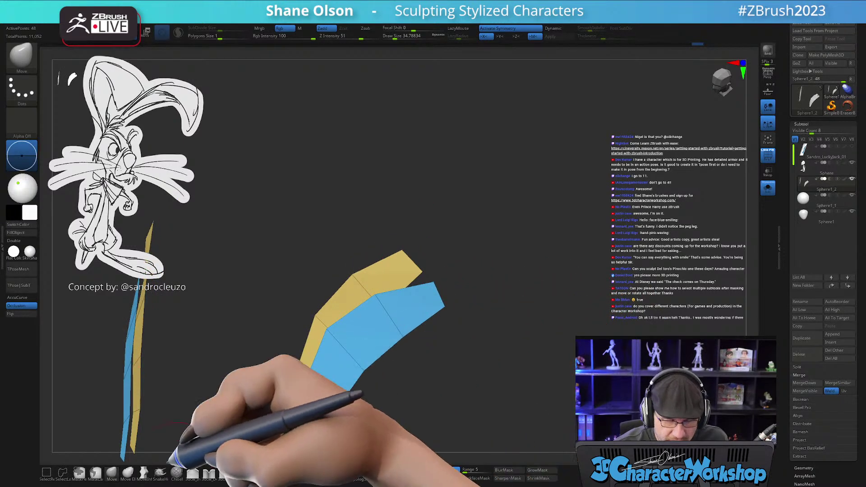
key(bracketleft)
key(bracketleft)
alt+drag(454, 288, 447, 301)
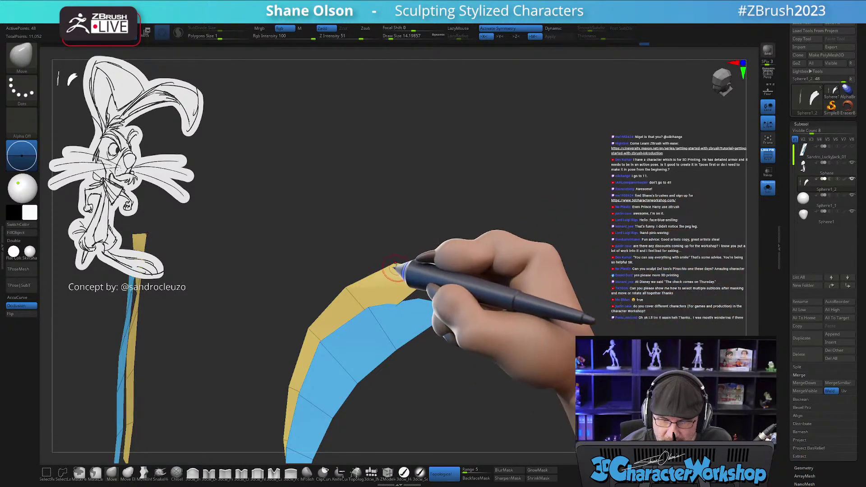
drag(391, 274, 437, 251)
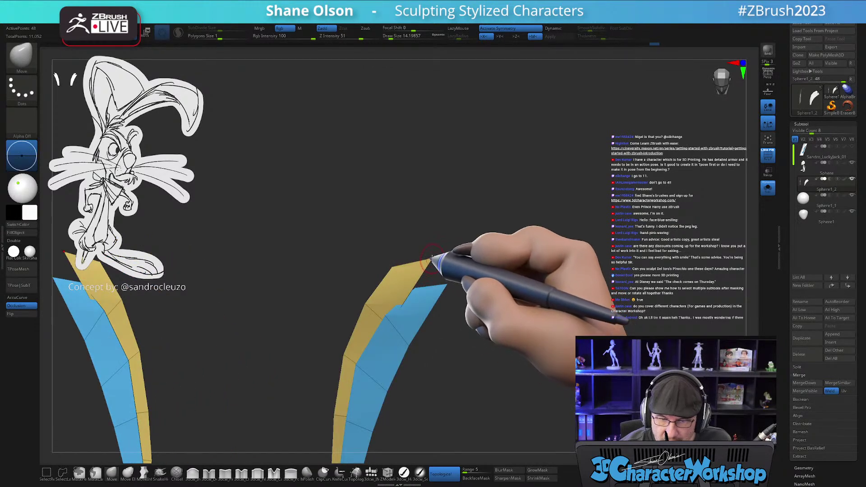
drag(357, 252, 420, 292)
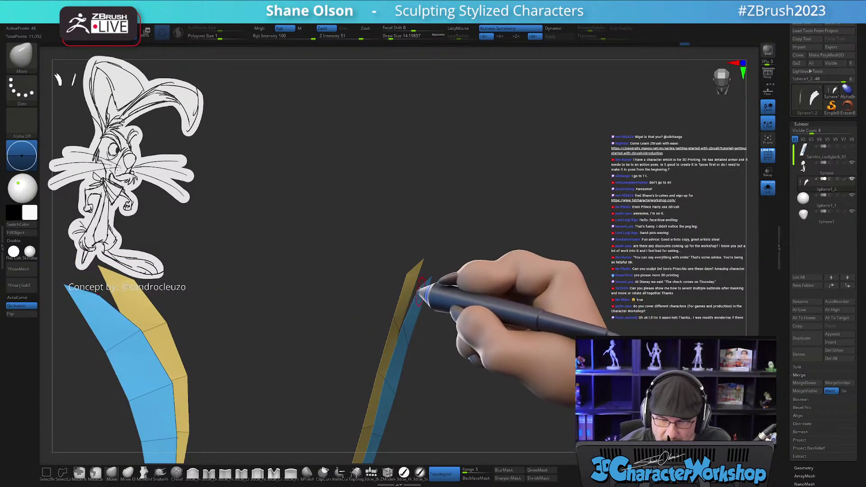
- Bow the lower eyebrow strip outward with the Move brush at size about 74 and restore dynamic subdivision
key(s)
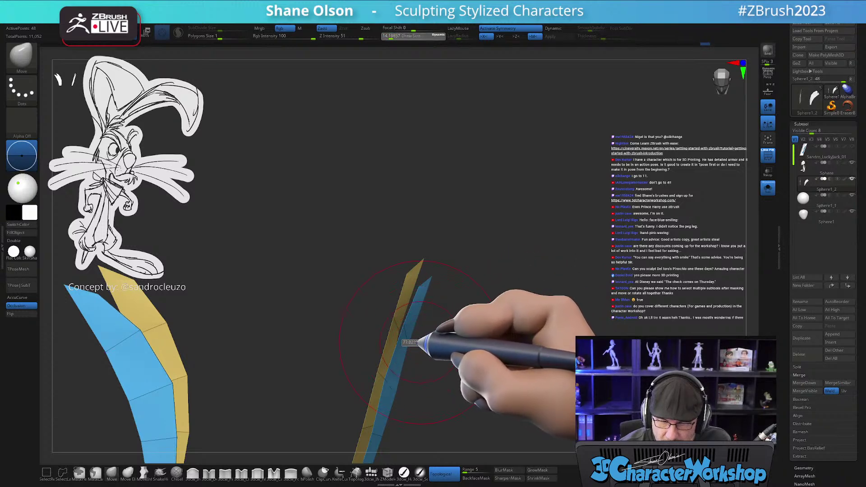
drag(388, 374, 392, 367)
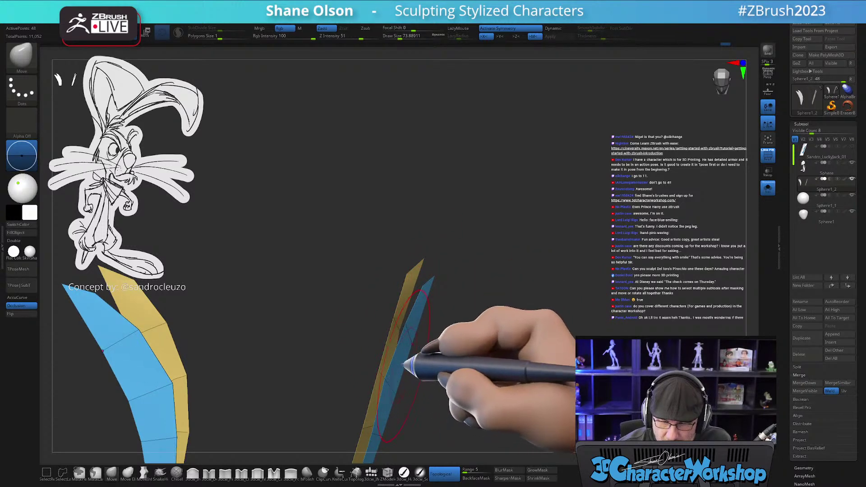
mouse_move(460, 350)
mouse_down()
mouse_move(478, 345)
mouse_move(470, 331)
mouse_move(468, 346)
mouse_up()
key(d)
drag(456, 375, 485, 348)
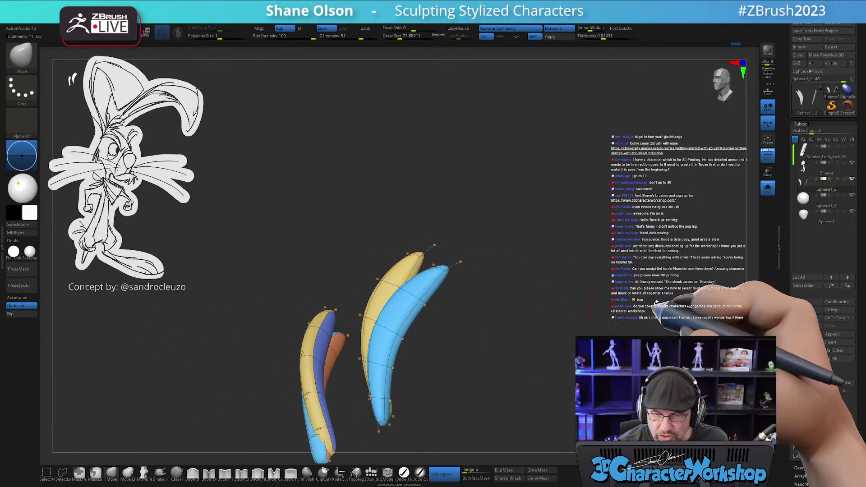
- Show the whole character again without the wireframe and compare the eyebrows with the concept sketch
click(767, 187)
key(shift+f)
mouse_move(520, 350)
ctrl+right_down()
mouse_move(457, 329)
mouse_move(462, 342)
mouse_move(513, 348)
mouse_move(525, 361)
ctrl+right_up()
shift+drag(523, 361, 547, 373)
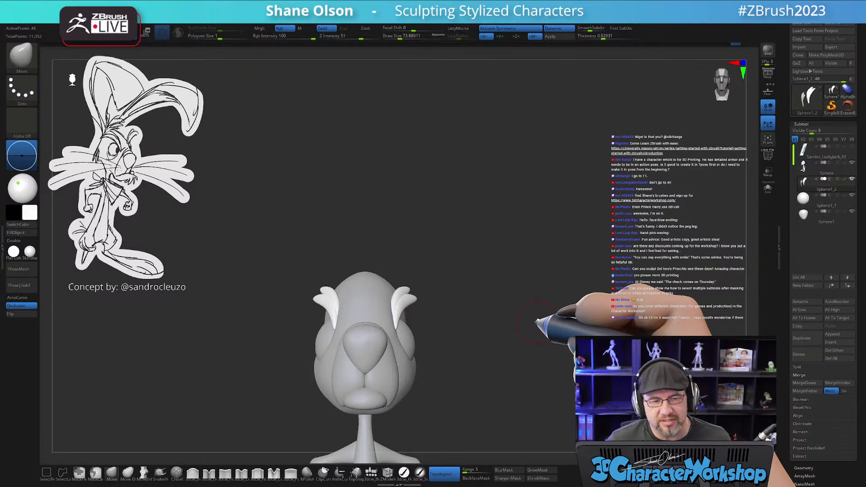
mouse_move(435, 344)
mouse_down()
mouse_move(492, 344)
mouse_move(346, 291)
mouse_up()
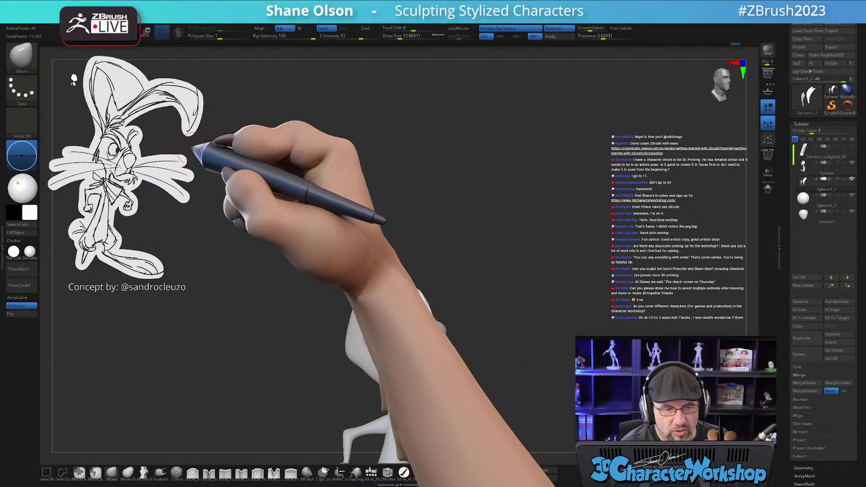
drag(496, 275, 463, 328)
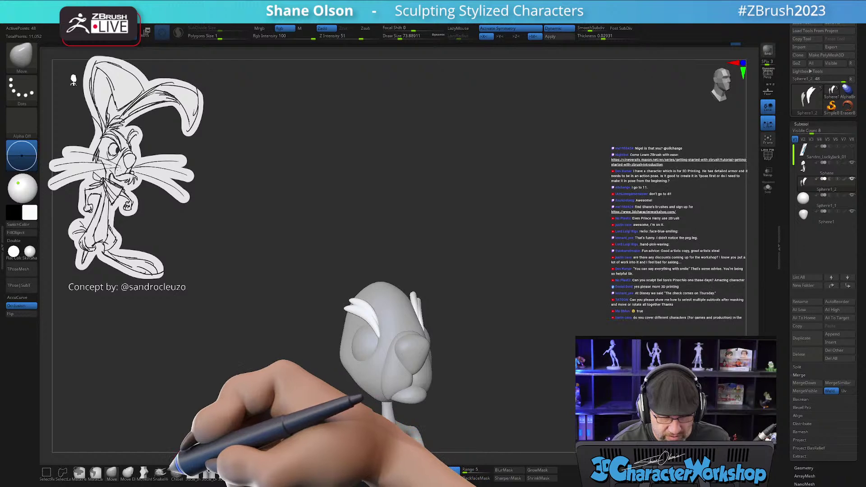
- Select the body subtool and insert a QuadSphere-2 sphere above the head with the insert mesh brush
alt+click(390, 309)
drag(442, 316, 481, 359)
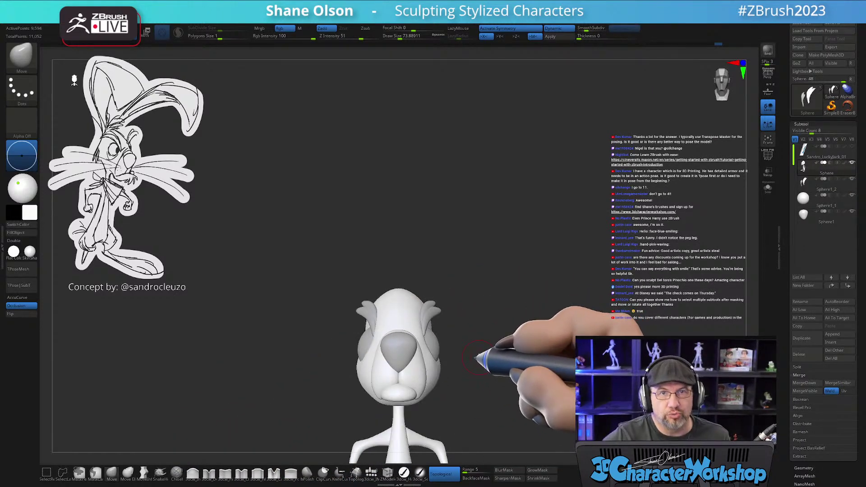
drag(499, 345, 481, 336)
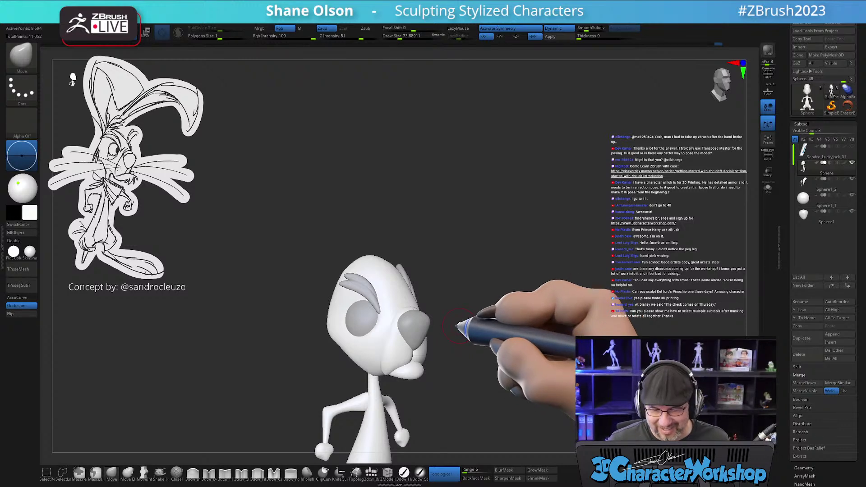
mouse_move(469, 341)
mouse_down()
mouse_move(497, 353)
mouse_move(521, 344)
mouse_move(460, 352)
mouse_move(493, 344)
mouse_move(481, 350)
mouse_up()
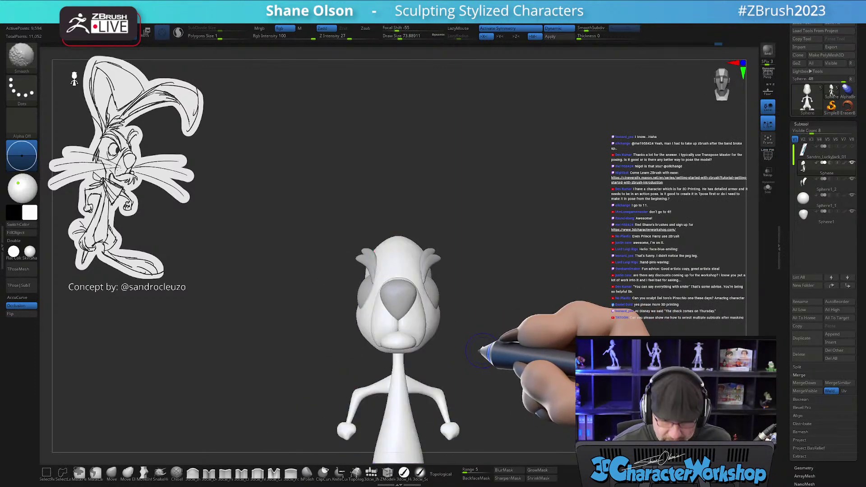
click(371, 471)
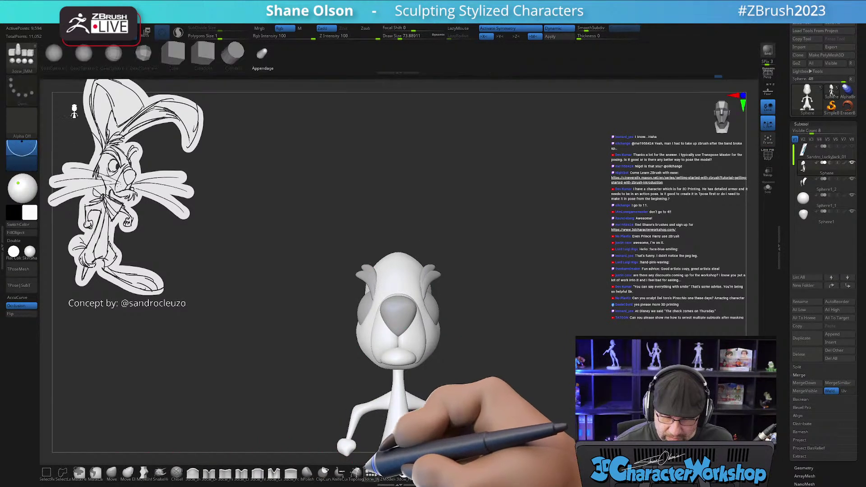
click(102, 53)
mouse_move(497, 255)
mouse_down()
mouse_move(494, 309)
mouse_move(392, 253)
mouse_move(403, 284)
mouse_move(395, 323)
mouse_move(429, 367)
mouse_move(464, 363)
mouse_move(464, 372)
mouse_move(460, 359)
mouse_move(498, 344)
mouse_move(476, 358)
mouse_move(499, 356)
mouse_move(498, 365)
mouse_up()
- Show the wireframe and split the unmasked sphere off into its own subtool
key(shift+f)
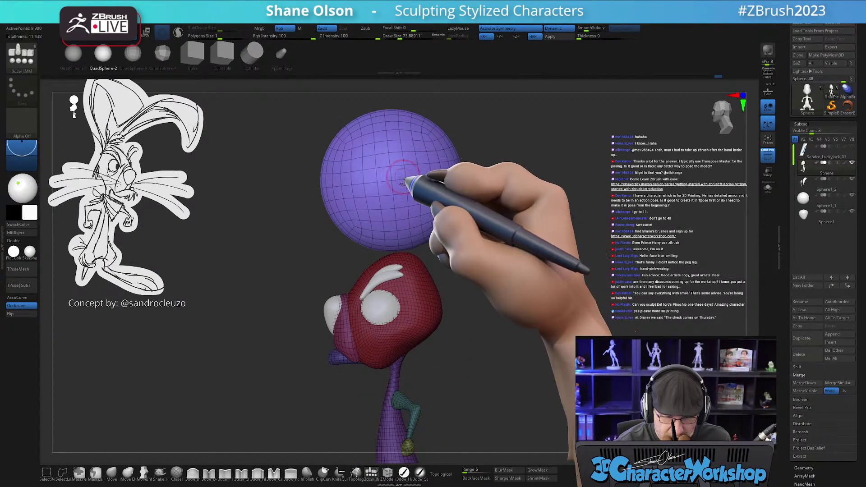
key(3)
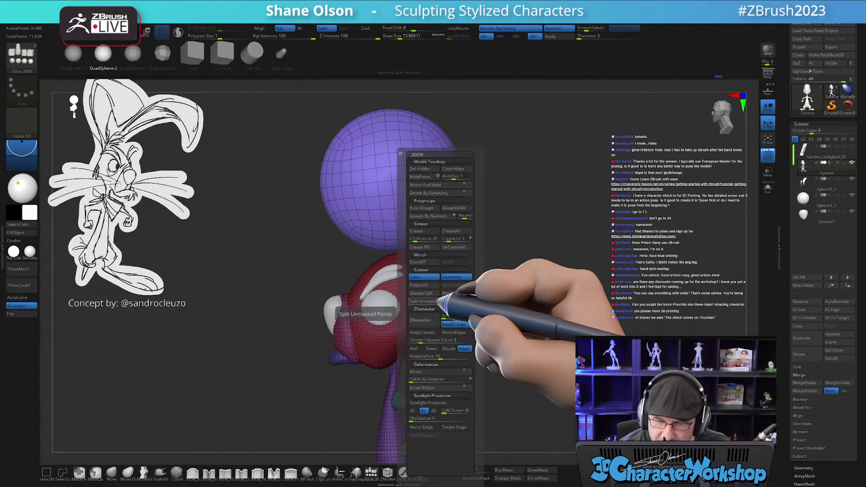
click(437, 301)
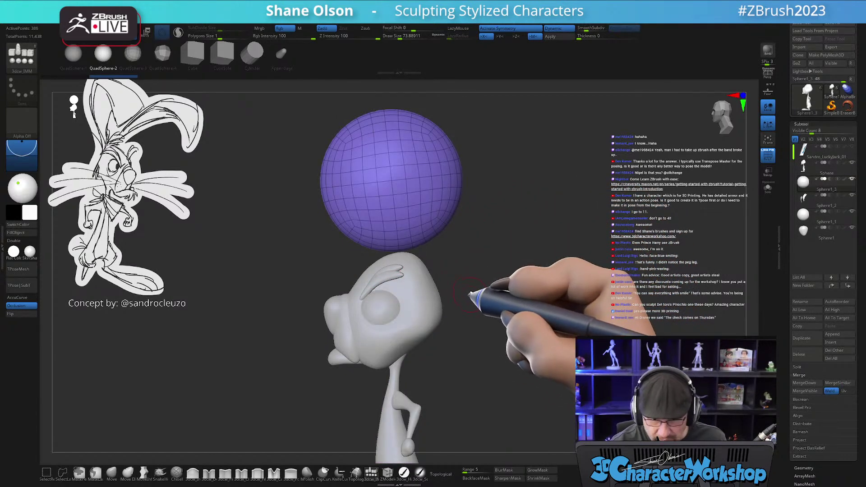
- Lower the new sphere onto the top of the head with the transform gizmo, checking side and front views
key(w)
drag(430, 229, 448, 253)
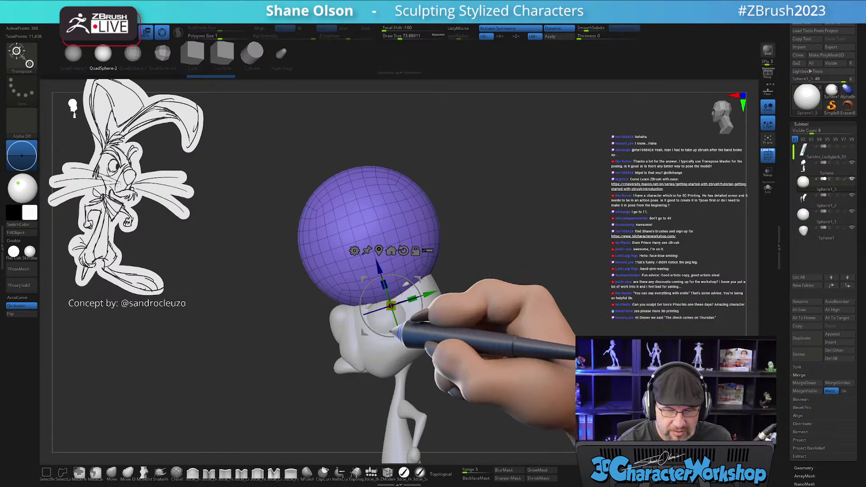
shift+drag(471, 289, 518, 286)
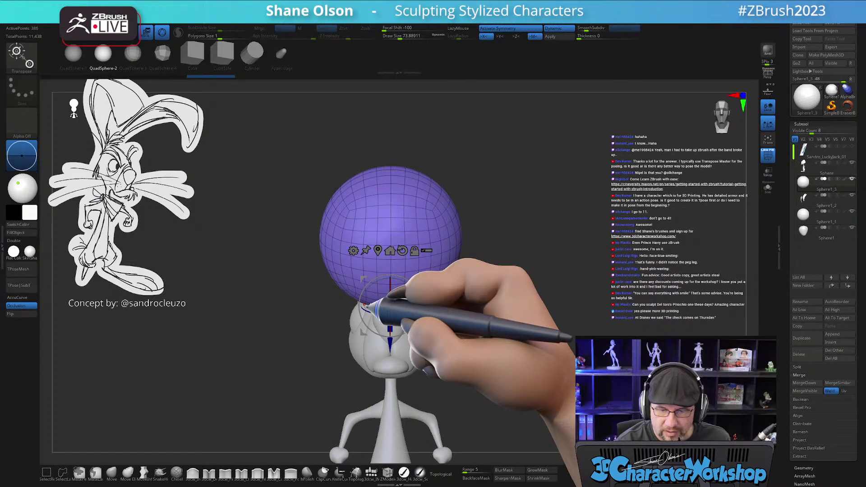
drag(412, 306, 445, 304)
drag(499, 303, 483, 300)
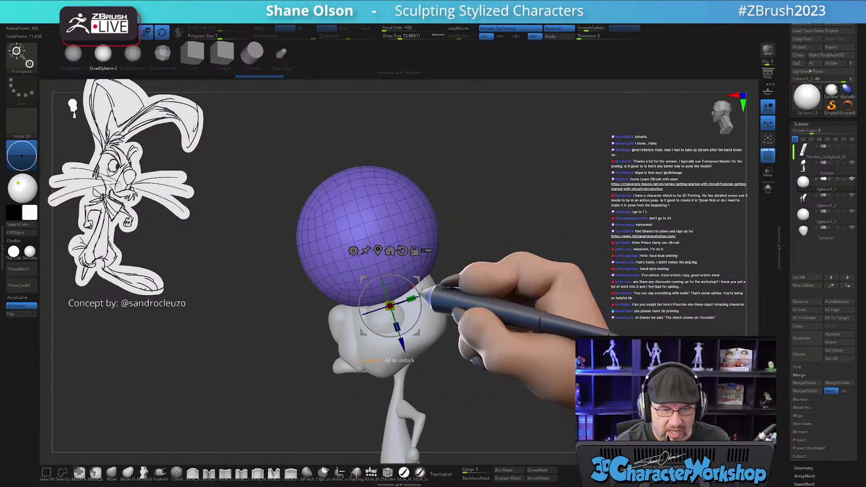
- Reshape the sphere on the head into a narrower egg with the Move brush enlarged to a draw size of about 430
click(111, 471)
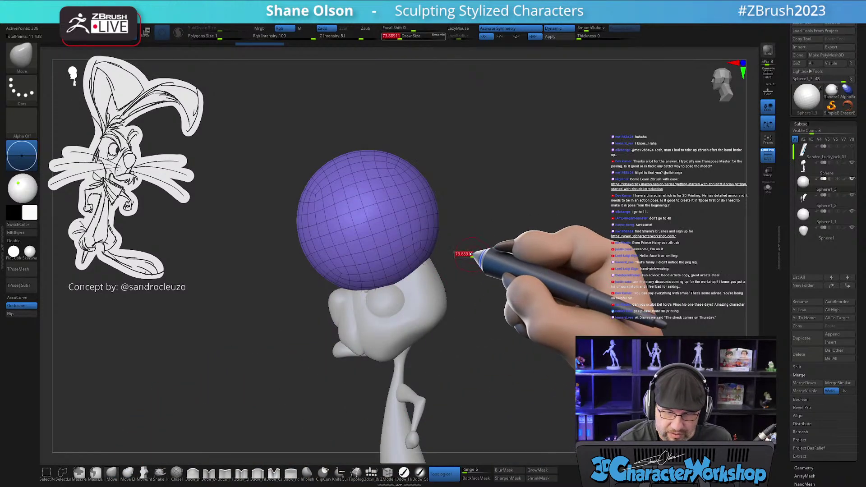
mouse_move(483, 256)
mouse_down()
mouse_move(492, 256)
mouse_move(461, 327)
mouse_up()
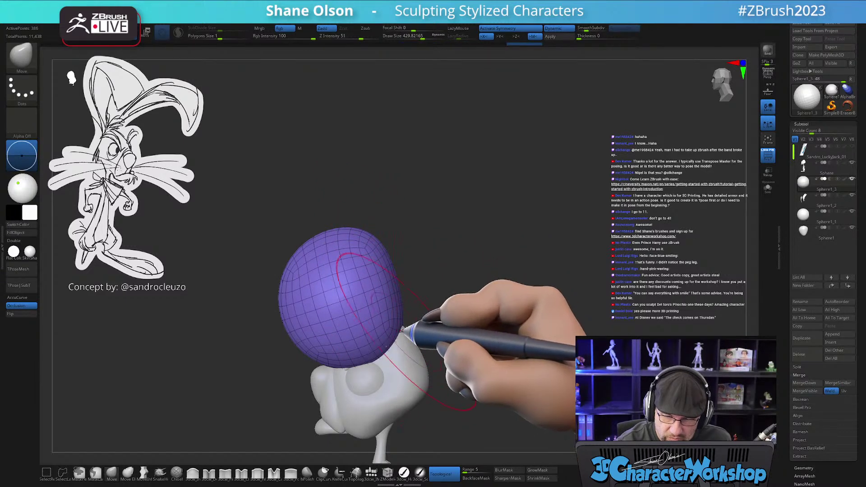
drag(443, 310, 450, 305)
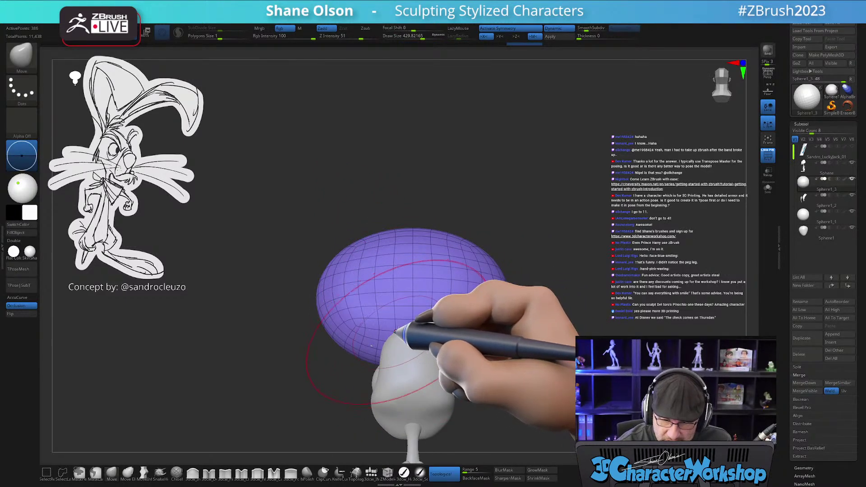
mouse_move(441, 273)
right_down()
mouse_move(445, 301)
mouse_move(404, 341)
right_up()
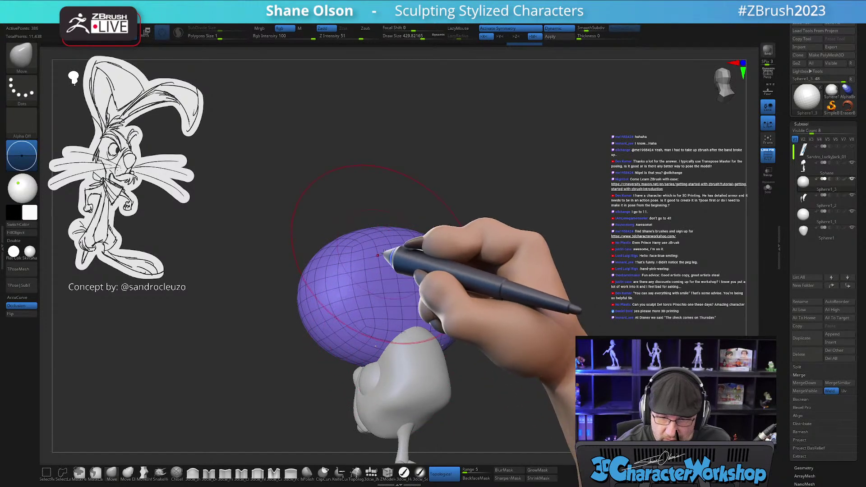
right_drag(378, 255, 400, 241)
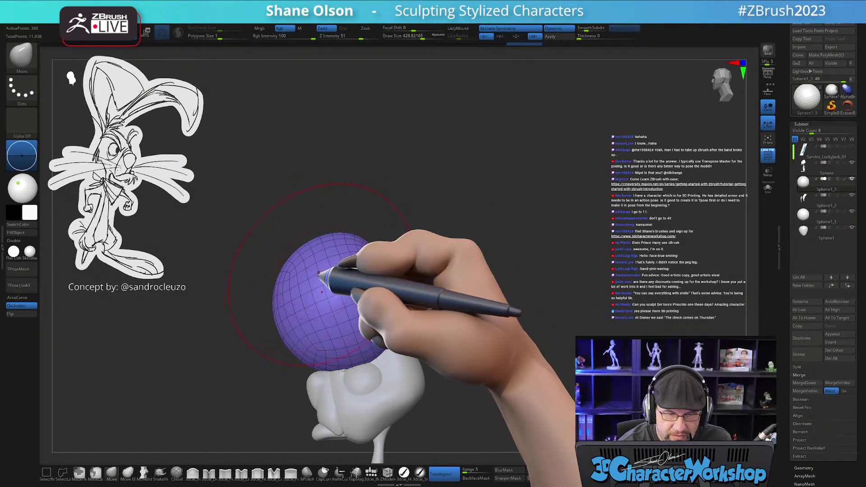
drag(276, 285, 300, 281)
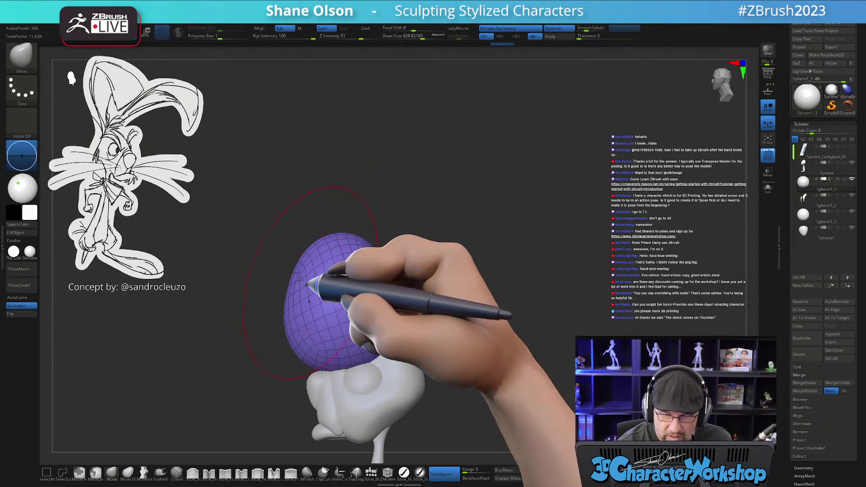
alt+right_drag(223, 176, 254, 211)
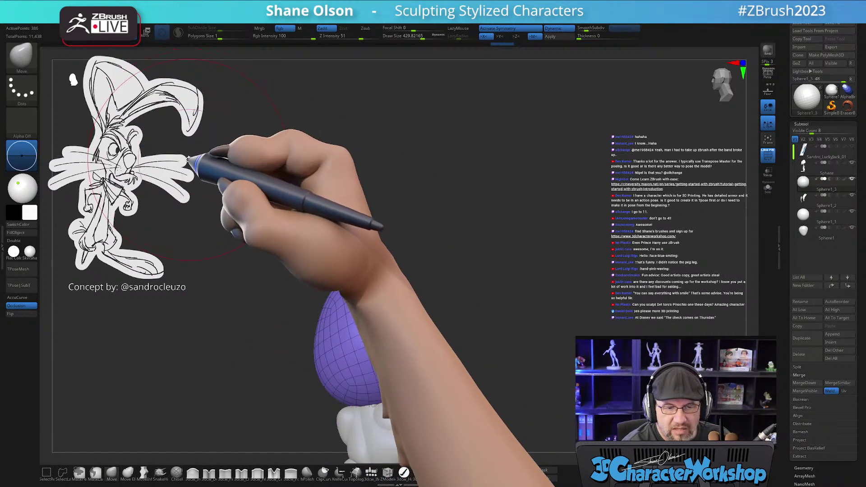
- Reduce the Move brush to a draw size of about 351 and reshape the top and back of the sphere
right_drag(359, 291, 364, 288)
key(s)
drag(365, 289, 354, 287)
right_drag(441, 270, 384, 262)
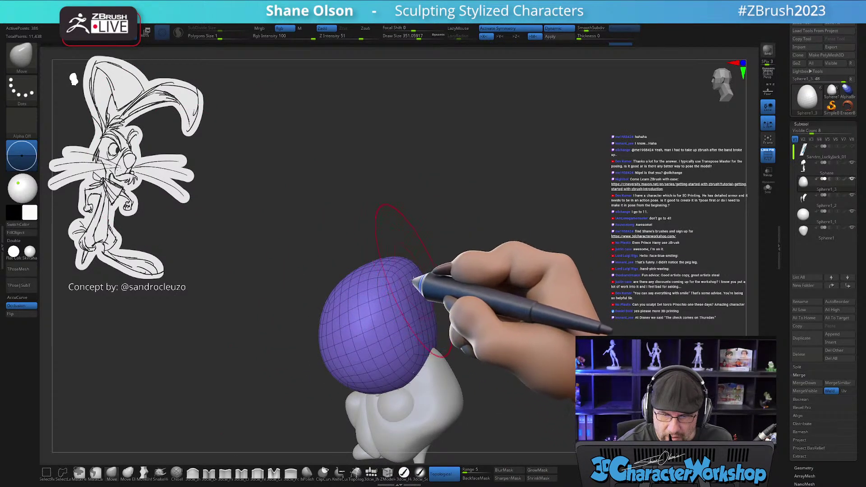
drag(411, 282, 414, 259)
right_drag(413, 258, 417, 258)
drag(372, 269, 406, 260)
right_drag(428, 253, 421, 269)
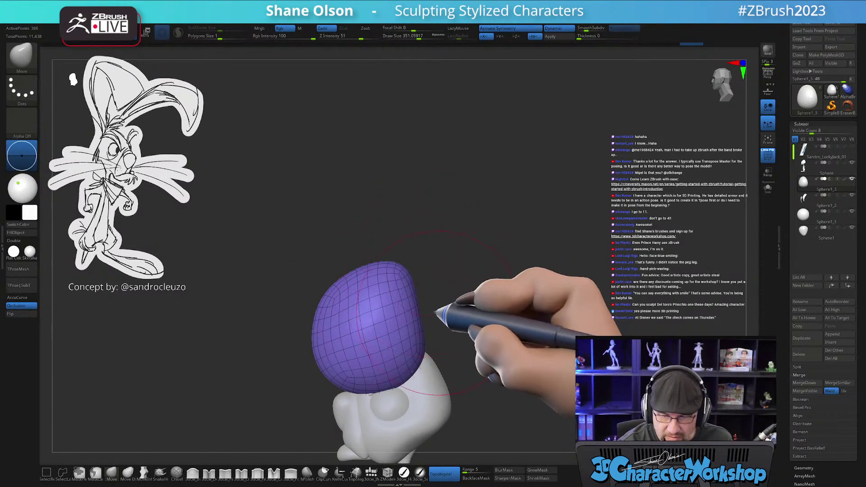
- Adjust the reshaped sphere with the transform gizmo, hide its wireframe and reduce the Move brush to a draw size of about 132
key(w)
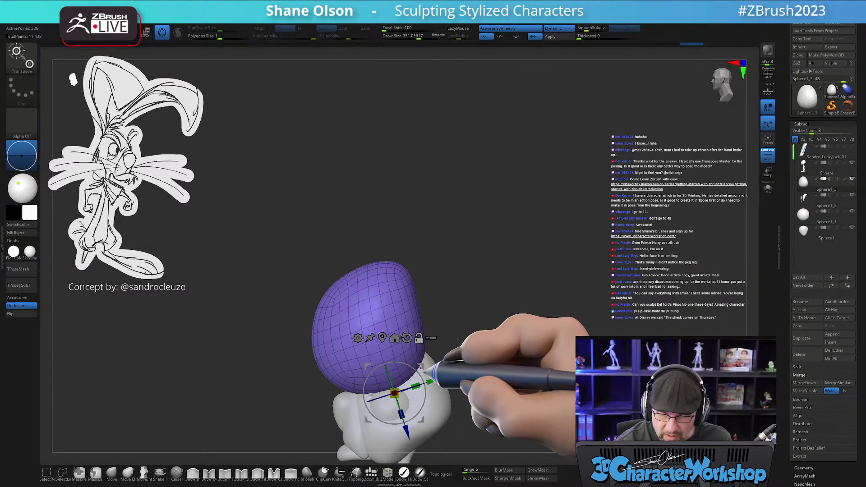
mouse_move(439, 337)
mouse_down()
mouse_move(442, 324)
mouse_move(419, 341)
mouse_move(522, 356)
mouse_move(581, 348)
mouse_move(566, 353)
mouse_move(496, 328)
mouse_move(487, 358)
mouse_move(512, 364)
mouse_move(503, 327)
mouse_move(478, 332)
mouse_move(505, 311)
mouse_move(512, 327)
mouse_move(479, 345)
mouse_move(499, 348)
mouse_move(487, 344)
mouse_move(461, 369)
mouse_move(483, 350)
mouse_move(471, 355)
mouse_move(450, 400)
mouse_up()
key(q)
key(shift+f)
key(s)
alt+drag(470, 309, 485, 330)
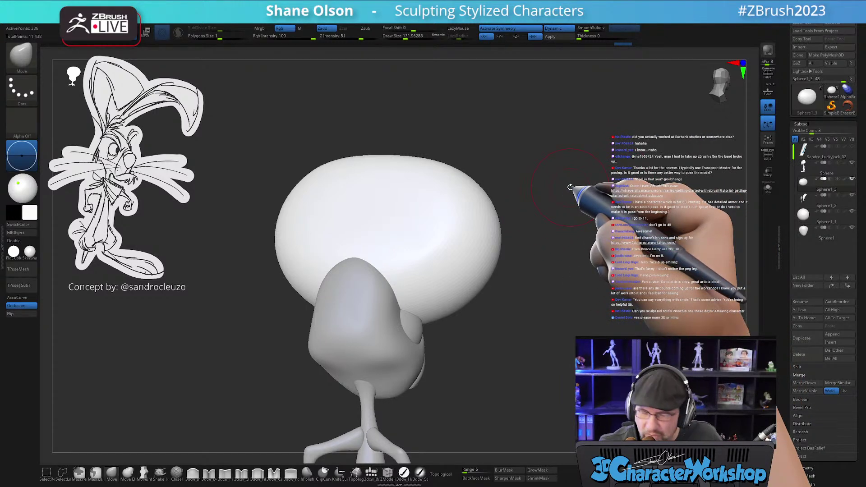
shift+drag(457, 364, 464, 370)
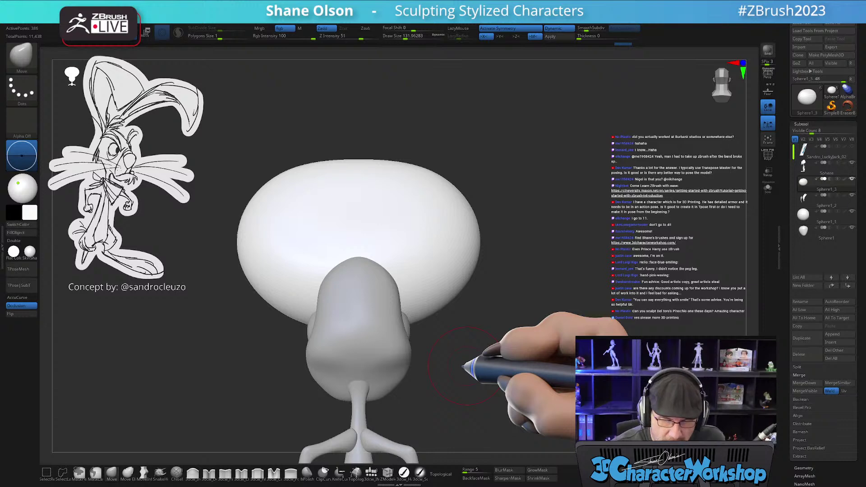
mouse_move(460, 388)
mouse_down()
mouse_move(457, 373)
mouse_move(457, 397)
mouse_up()
click(355, 473)
key(s)
drag(471, 361, 459, 370)
mouse_move(461, 359)
alt+mouse_down()
mouse_move(462, 395)
mouse_move(466, 371)
mouse_move(499, 379)
mouse_move(487, 384)
mouse_move(472, 368)
mouse_move(429, 367)
mouse_move(483, 413)
mouse_move(507, 359)
alt+mouse_up()
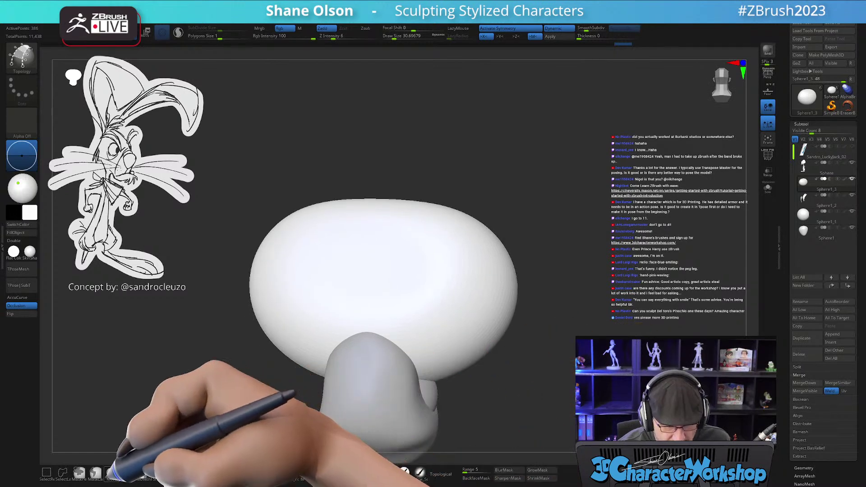
- Shape the sphere's lower edge around the back of the head with the Move brush at a draw size of about 177
click(111, 471)
key(s)
drag(484, 396, 468, 389)
key(s)
drag(387, 354, 393, 351)
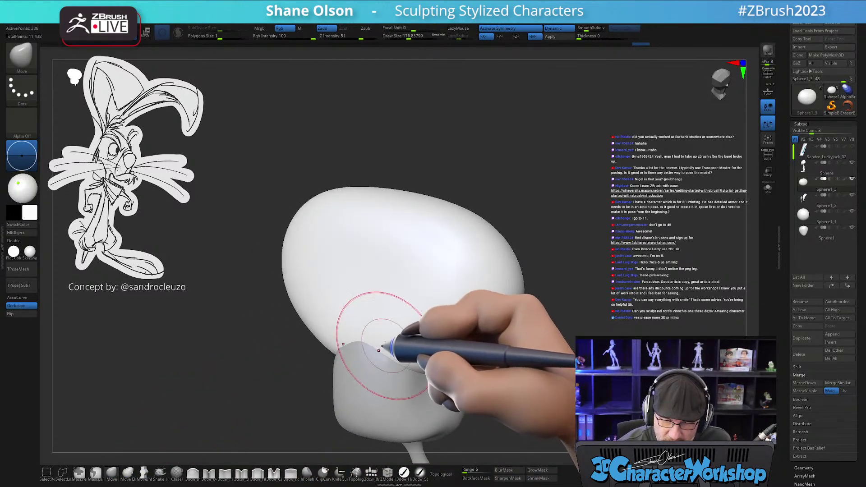
mouse_move(343, 344)
mouse_down()
mouse_move(439, 347)
mouse_move(414, 344)
mouse_up()
drag(413, 386, 443, 393)
drag(361, 350, 378, 351)
drag(426, 397, 499, 352)
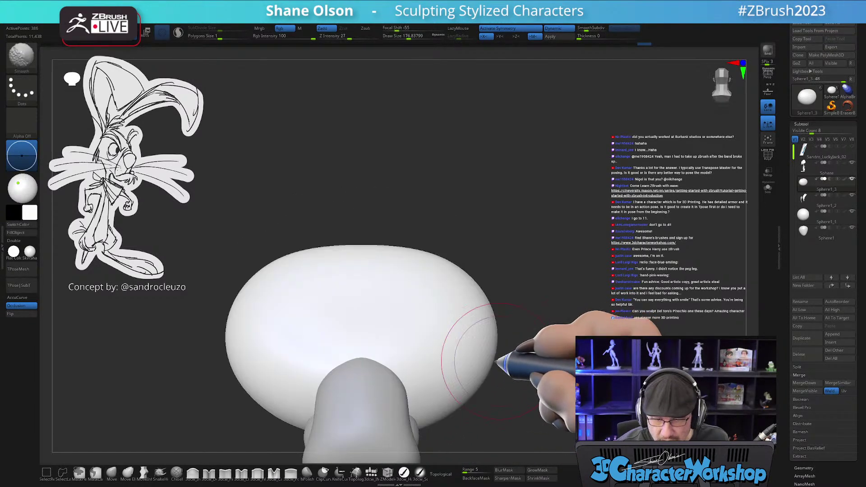
- Refine the side silhouette of the sphere with the Move brush reduced to a draw size of about 136
key([)
key([)
key([)
drag(474, 395, 469, 387)
mouse_move(500, 321)
mouse_down()
mouse_move(505, 343)
mouse_move(496, 352)
mouse_up()
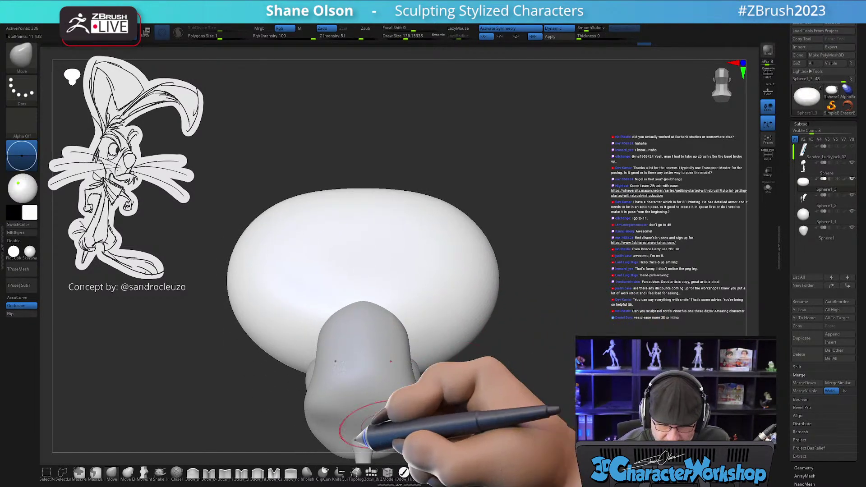
- Switch to the Topology brush and reduce its draw size to 28.75
click(355, 471)
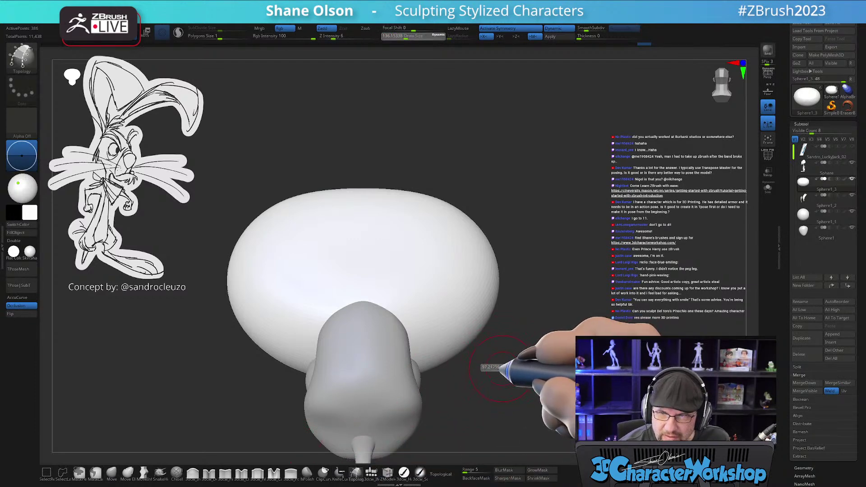
mouse_move(508, 354)
mouse_down()
mouse_move(499, 391)
mouse_move(501, 352)
mouse_move(492, 385)
mouse_move(506, 363)
mouse_up()
key([)
key([)
click(377, 329)
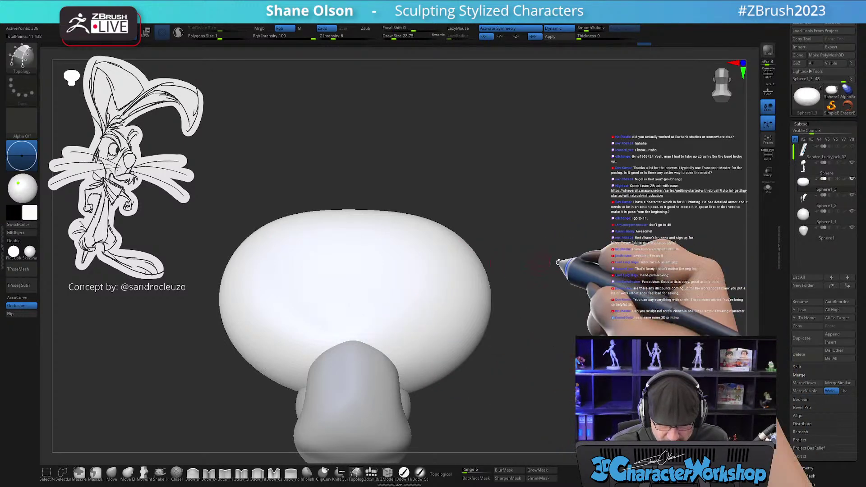
- Show the wireframe and toggle dynamic subdivision off and on to compare the sphere's mesh density
drag(511, 245, 531, 204)
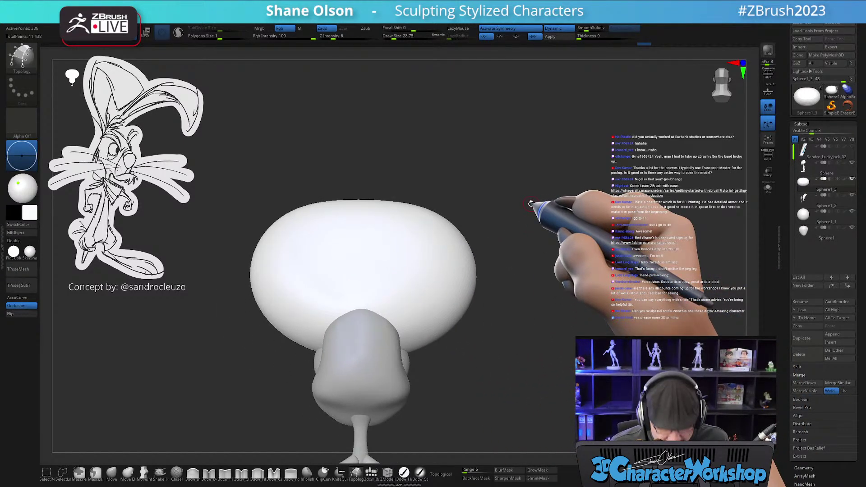
key(shift+f)
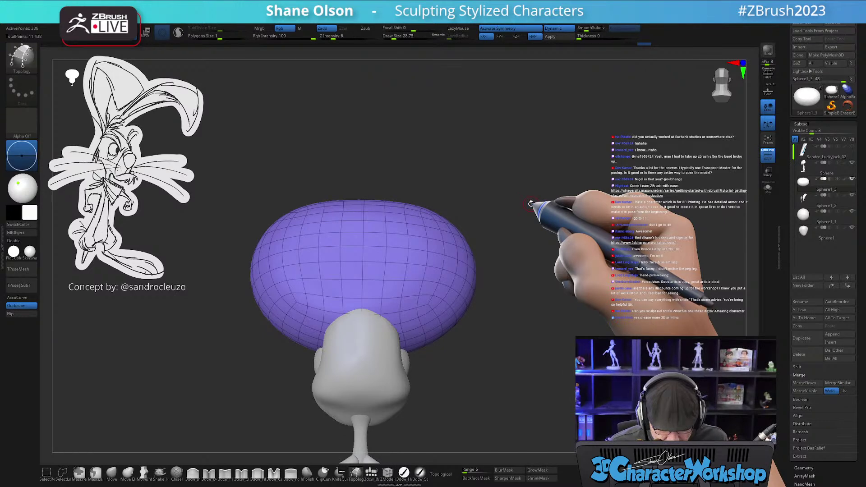
key(shift+d)
mouse_move(494, 199)
mouse_down()
mouse_move(472, 199)
mouse_move(510, 205)
mouse_up()
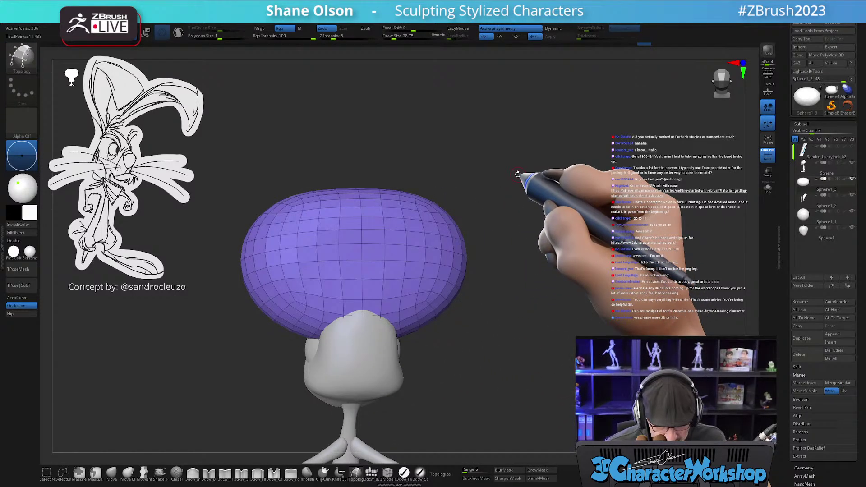
key(shift+d)
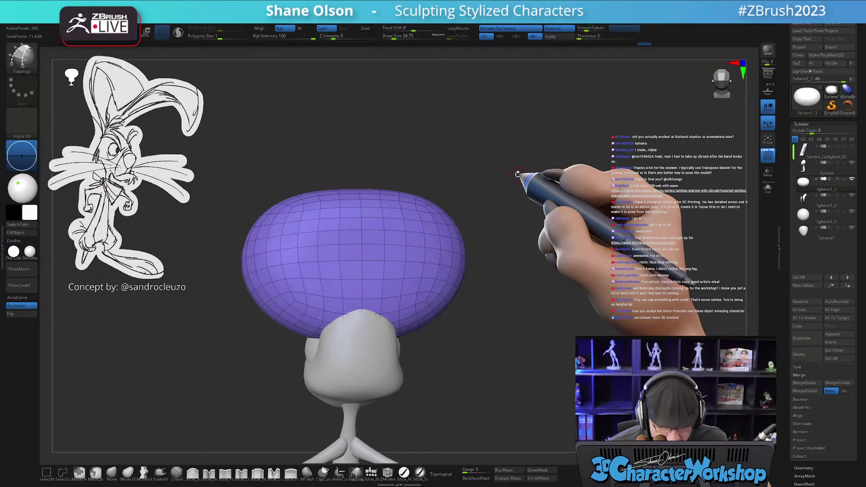
- Apply the dynamic subdivision to the sphere, delete its lower subdivision levels and hide the wireframe
click(559, 38)
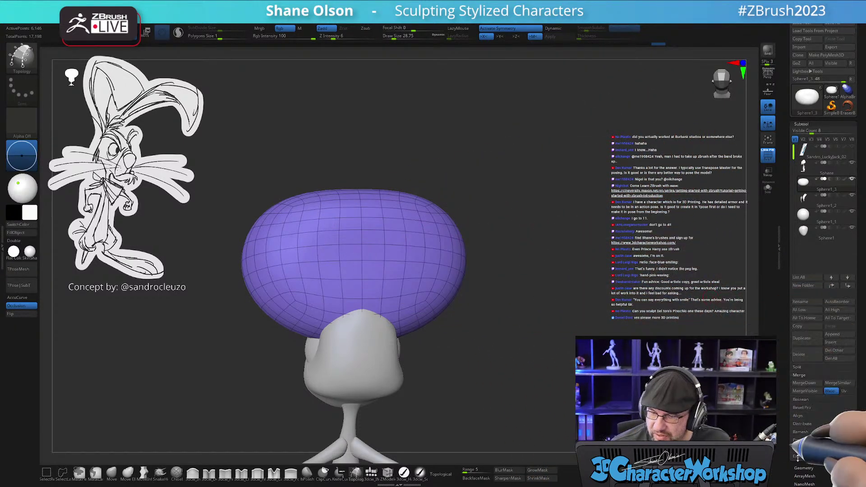
drag(792, 467, 789, 425)
click(793, 425)
click(802, 114)
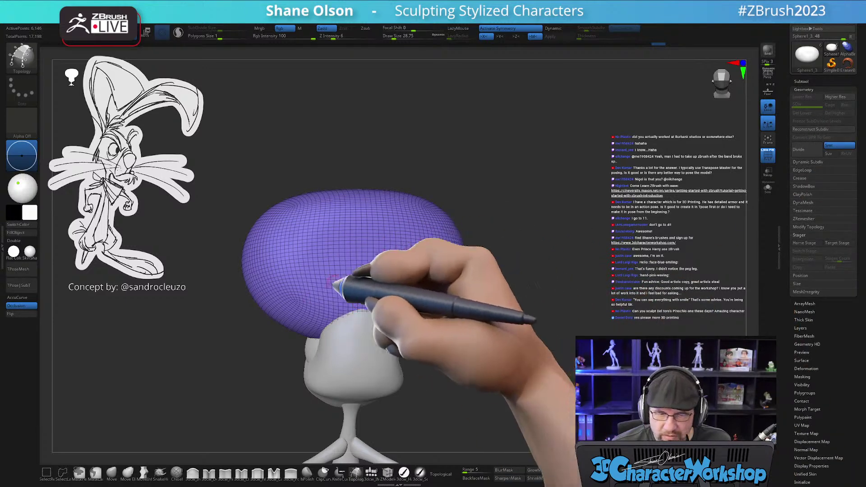
drag(507, 258, 470, 275)
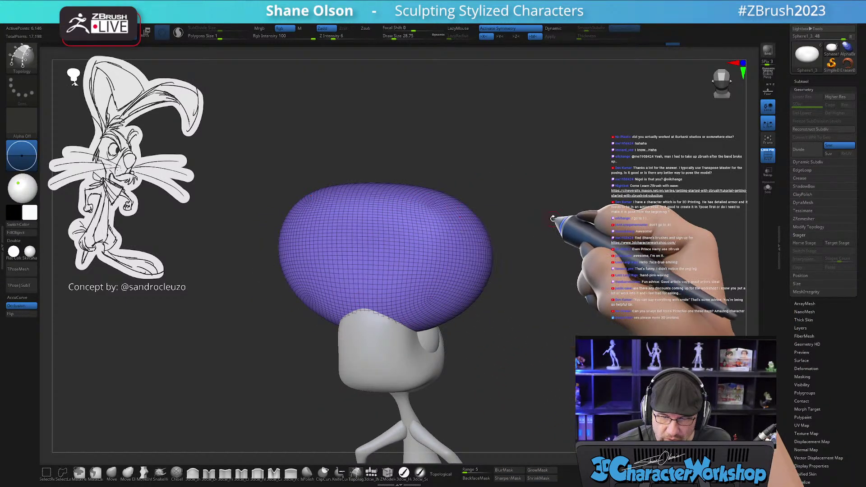
key(shift+f)
drag(554, 217, 556, 218)
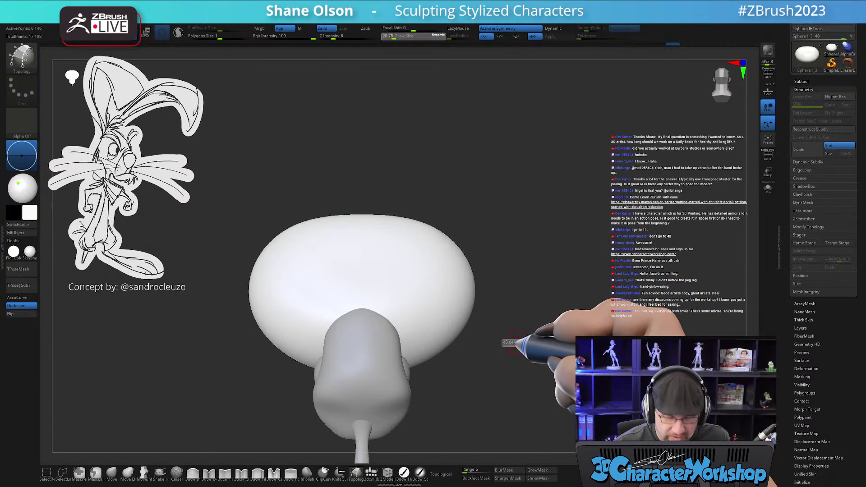
- Draw two mirrored topology curves from the head up the back of the sphere with a draw size of about 22
key(bracketright)
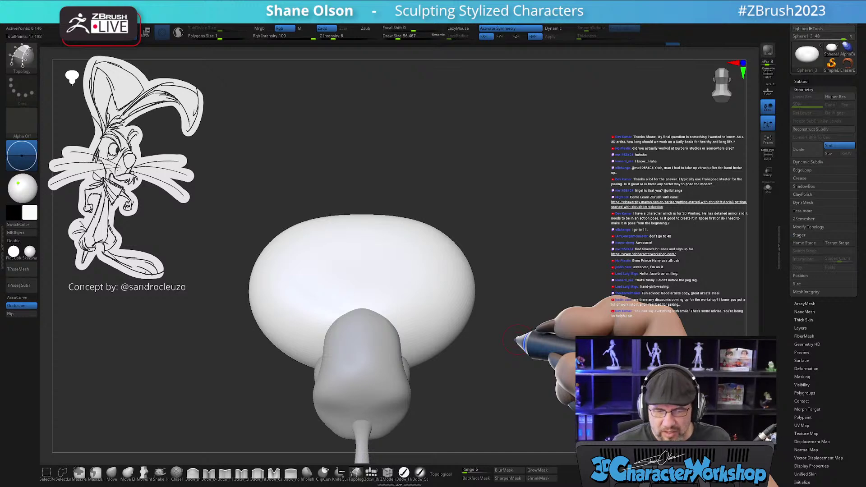
mouse_move(498, 353)
mouse_down()
mouse_move(564, 344)
mouse_move(494, 352)
mouse_move(513, 352)
mouse_move(518, 402)
mouse_up()
key([)
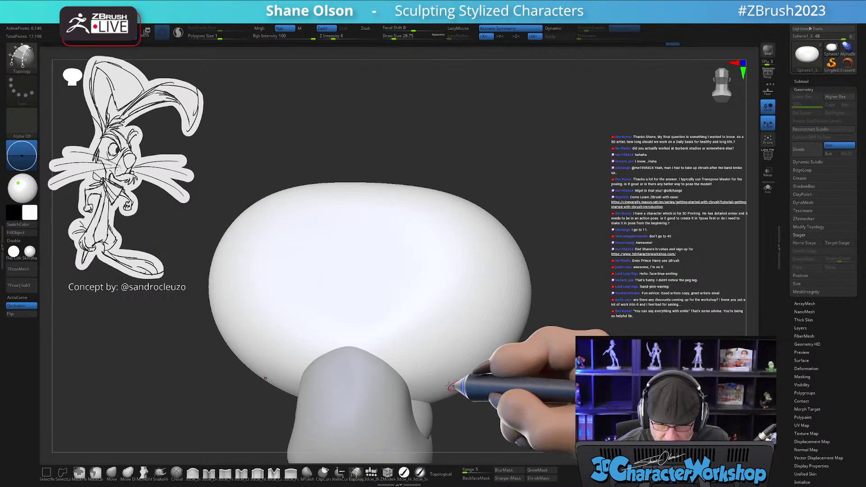
key([)
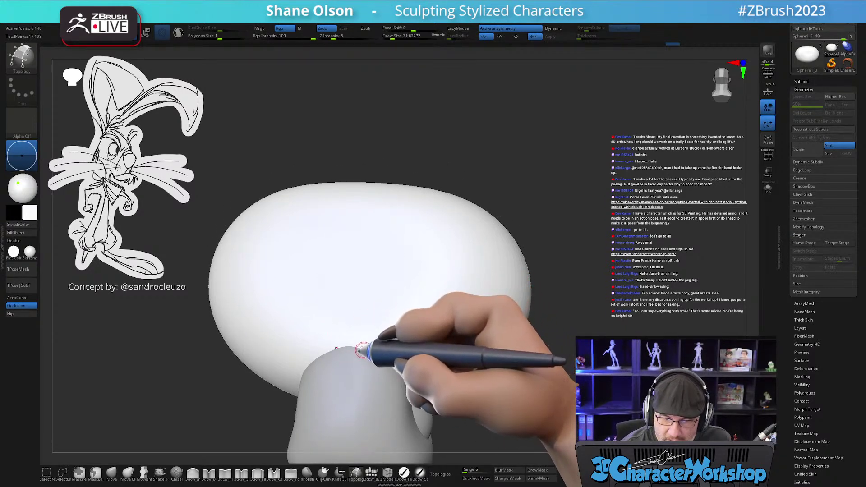
drag(359, 353, 395, 213)
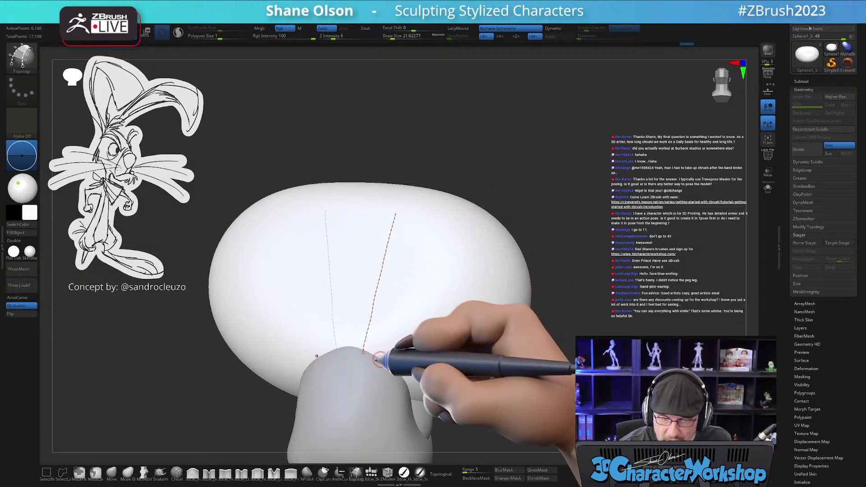
drag(383, 359, 457, 235)
- Try to extend the inner topology curve over the top of the sphere, undo each attempt and check the shape from the front
right_drag(446, 336, 417, 311)
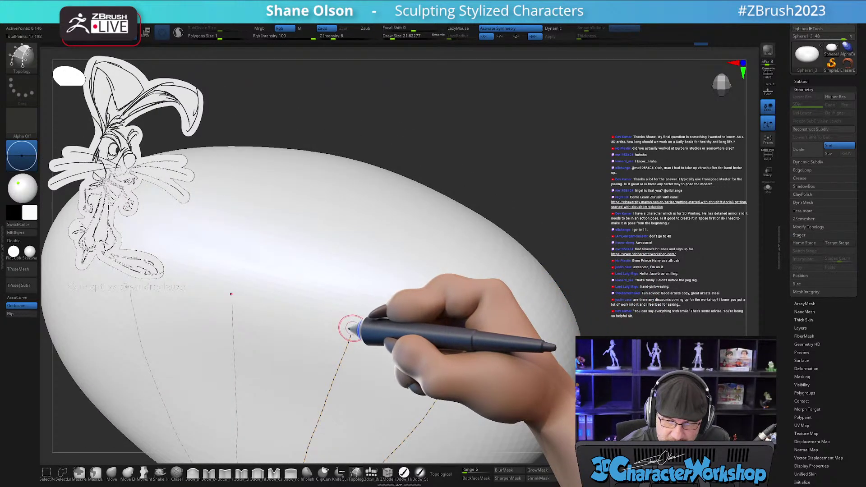
mouse_move(352, 330)
mouse_down()
mouse_move(367, 299)
mouse_move(406, 264)
mouse_up()
key(bracketleft)
key(ctrl+z)
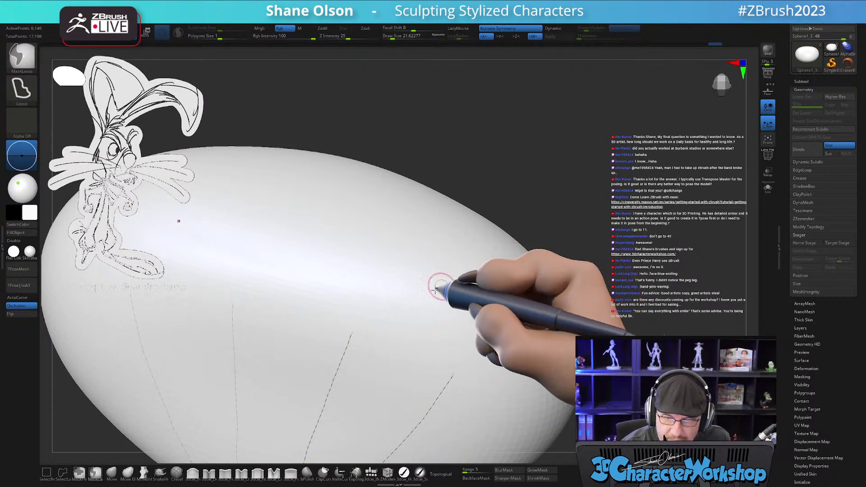
drag(352, 333, 408, 242)
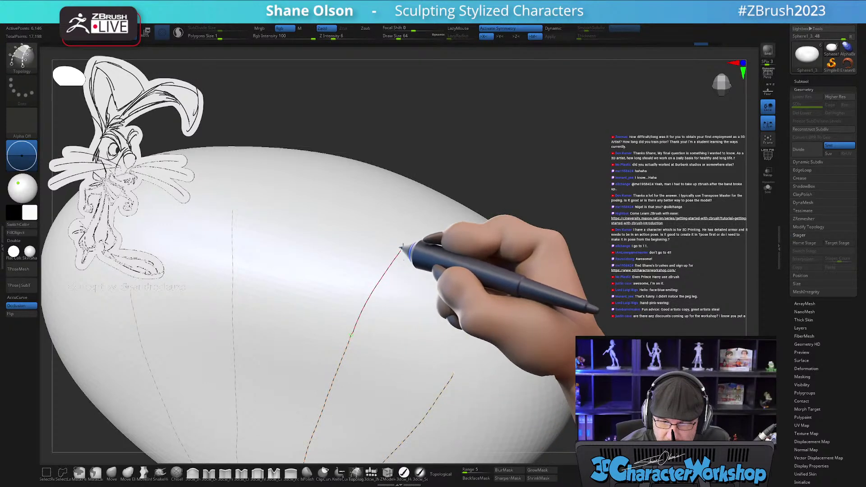
key(bracketleft)
key(ctrl+z)
ctrl+right_drag(510, 346, 417, 240)
alt+right_drag(423, 285, 421, 312)
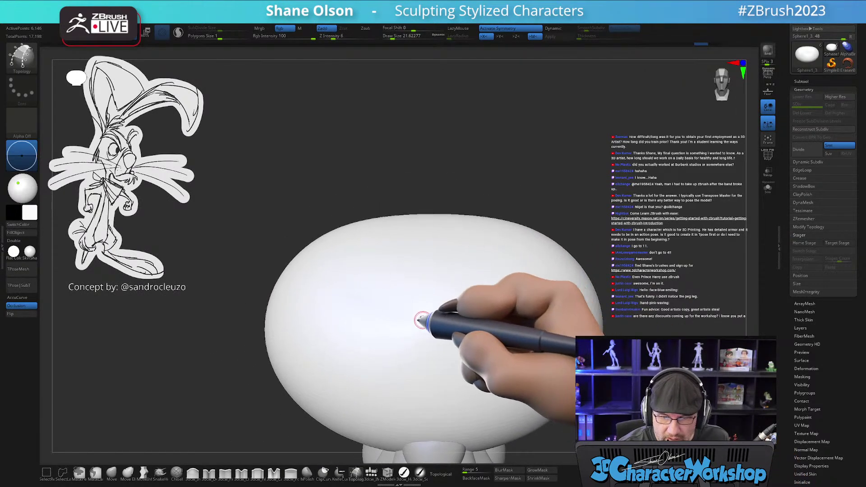
right_drag(386, 285, 384, 311)
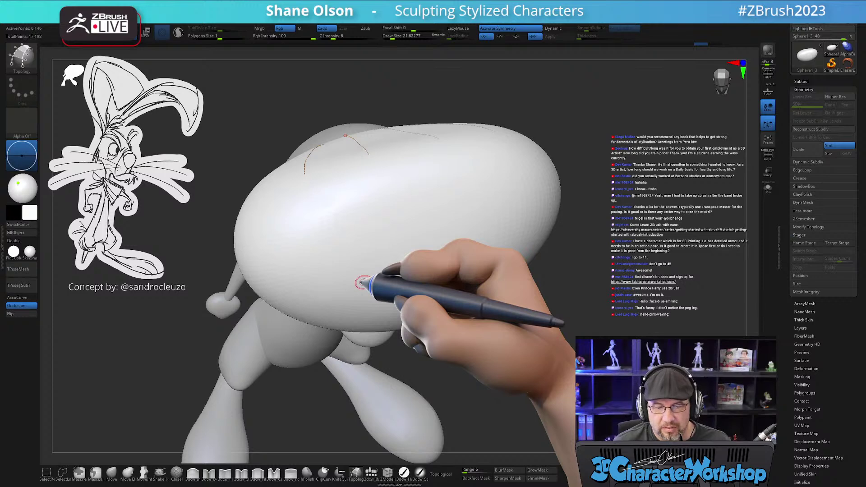
- Extend both mirrored topology curves from the top of the sphere down its front, tapering them toward each other
mouse_move(369, 154)
mouse_down()
mouse_move(375, 255)
mouse_move(350, 317)
mouse_up()
mouse_move(303, 182)
mouse_down()
mouse_move(316, 288)
mouse_move(332, 323)
mouse_up()
right_drag(401, 289, 397, 231)
mouse_move(394, 324)
right_down()
mouse_move(413, 332)
mouse_move(406, 354)
mouse_move(371, 351)
mouse_move(391, 350)
mouse_move(376, 393)
mouse_move(393, 363)
mouse_move(395, 404)
right_up()
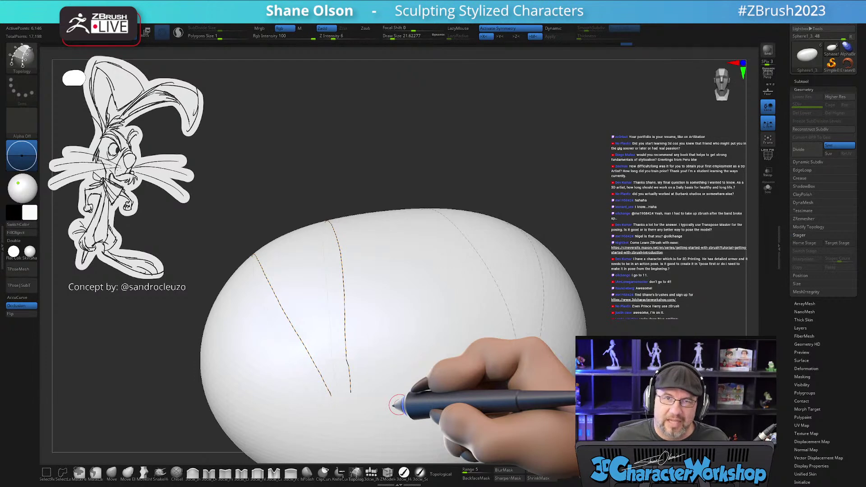
mouse_move(391, 367)
right_down()
mouse_move(390, 375)
mouse_move(401, 363)
right_up()
- Add cross curves at the front end and at the back end near the head to close off the two long curves
drag(325, 377, 403, 370)
mouse_move(404, 330)
right_down()
mouse_move(473, 322)
mouse_move(489, 346)
mouse_move(518, 317)
right_up()
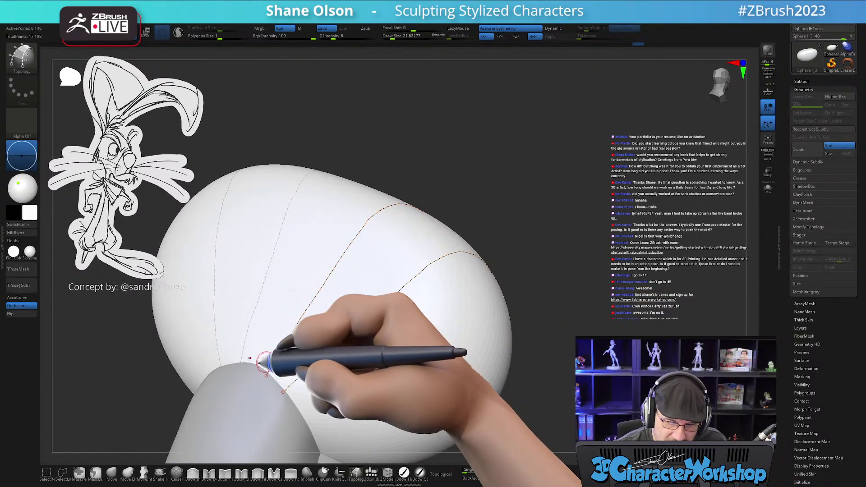
drag(265, 366, 306, 402)
mouse_move(413, 385)
right_down()
mouse_move(400, 396)
mouse_move(440, 396)
mouse_move(473, 380)
mouse_move(418, 404)
right_up()
mouse_move(519, 310)
mouse_down()
mouse_move(455, 381)
mouse_move(451, 252)
mouse_move(388, 366)
mouse_up()
right_drag(406, 394, 417, 398)
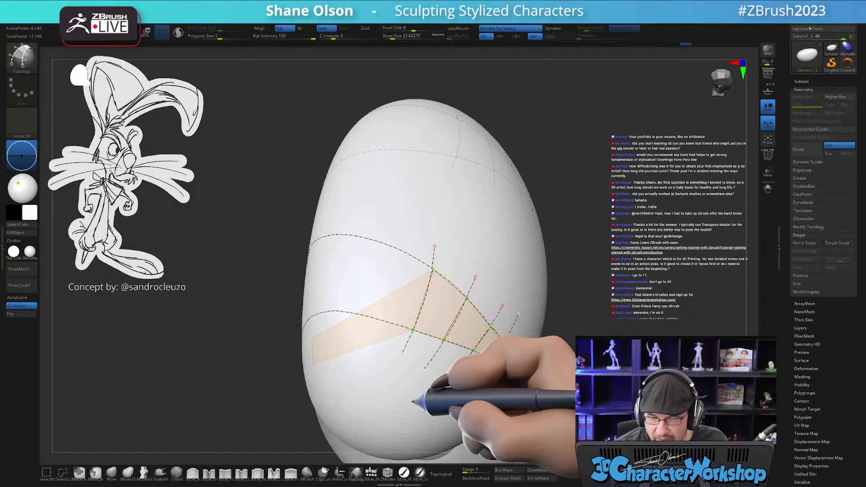
- Draw evenly spaced cross curves along the rest of the strip so it fills with quad faces down to the back
drag(396, 227, 371, 343)
right_drag(371, 387, 382, 380)
drag(343, 217, 348, 346)
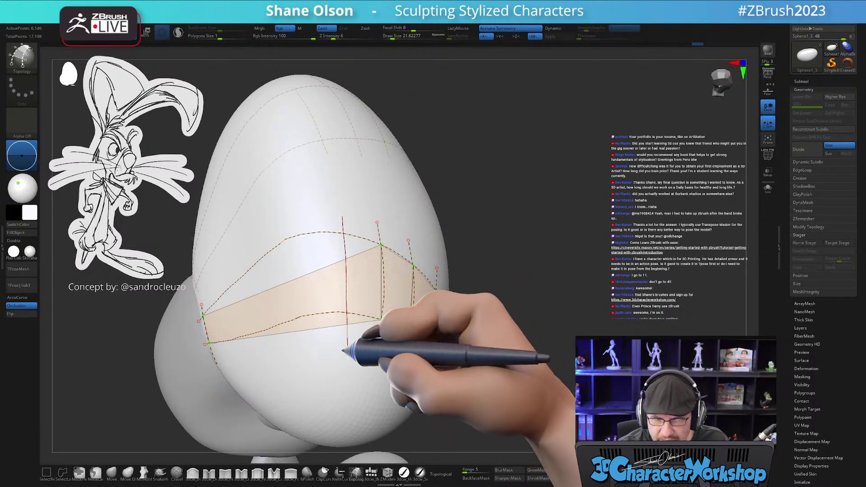
right_drag(345, 375, 336, 301)
drag(289, 215, 309, 346)
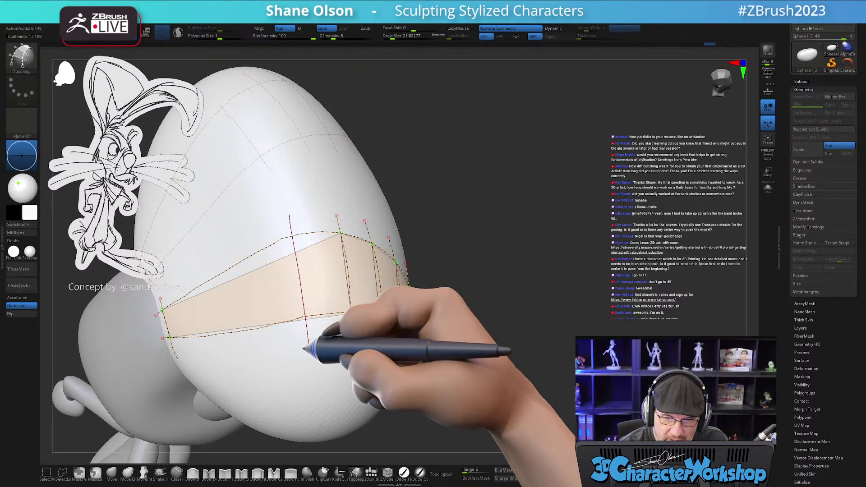
right_drag(314, 384, 347, 353)
drag(310, 238, 329, 341)
right_drag(338, 393, 319, 334)
drag(270, 252, 288, 356)
drag(227, 278, 247, 355)
mouse_move(335, 382)
right_down()
mouse_move(387, 397)
mouse_move(396, 380)
mouse_move(380, 398)
mouse_move(406, 381)
right_up()
mouse_move(357, 396)
right_down()
mouse_move(328, 410)
mouse_move(416, 417)
mouse_move(368, 404)
right_up()
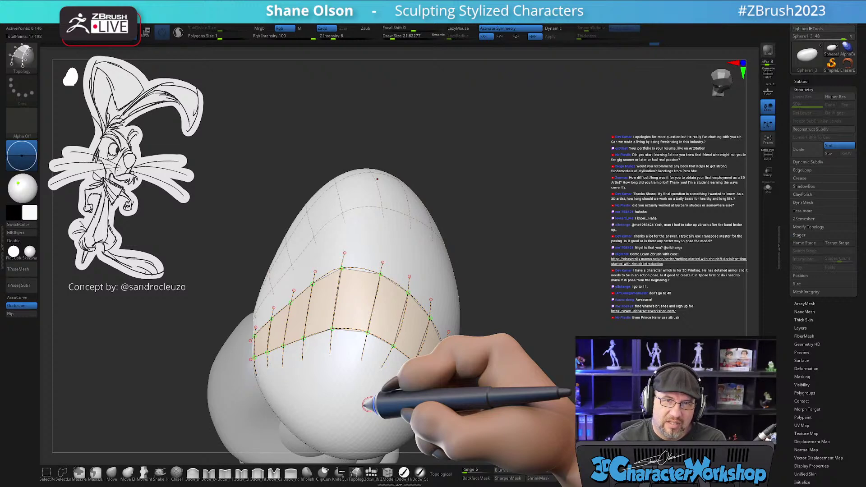
- Draw a lengthwise topology curve through the middle of the strip, covering both its back and front halves
drag(566, 353, 599, 336)
drag(508, 354, 555, 291)
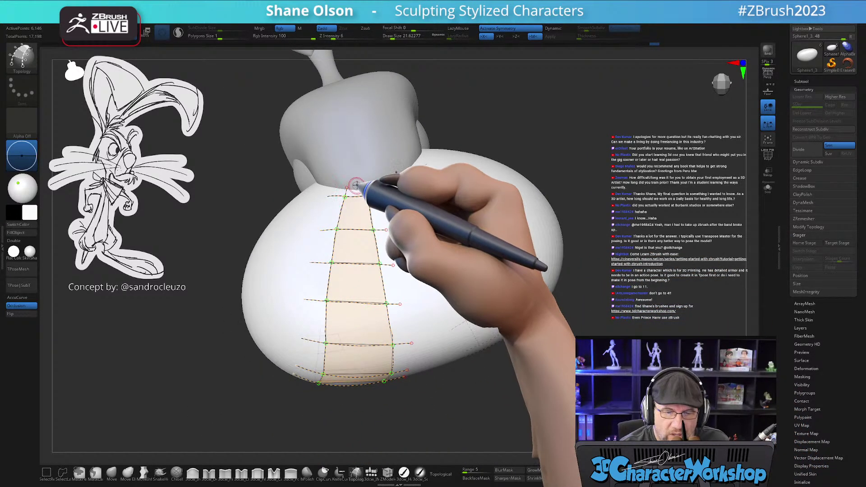
drag(356, 178, 352, 365)
drag(501, 392, 473, 357)
mouse_move(344, 201)
mouse_down()
mouse_move(338, 270)
mouse_move(312, 360)
mouse_up()
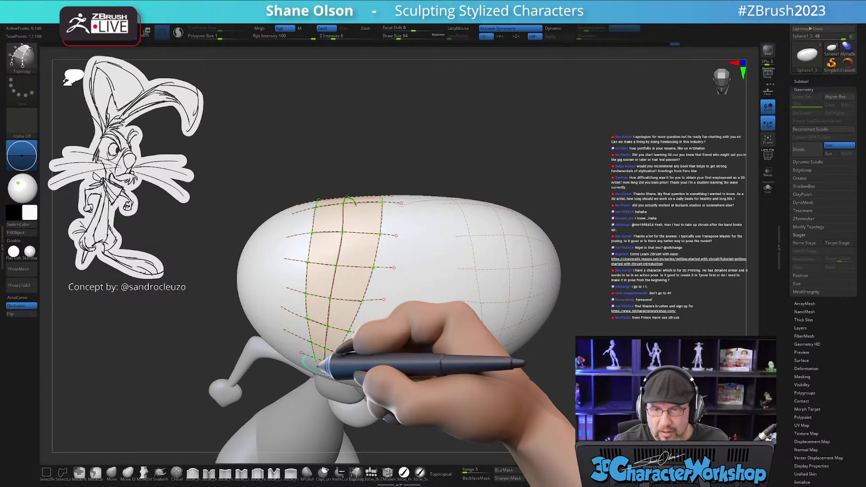
- Try generating a mesh from the topology curves with a draw size of about 46 and undo it
mouse_move(437, 356)
right_down()
mouse_move(445, 323)
mouse_move(440, 330)
mouse_move(437, 293)
right_up()
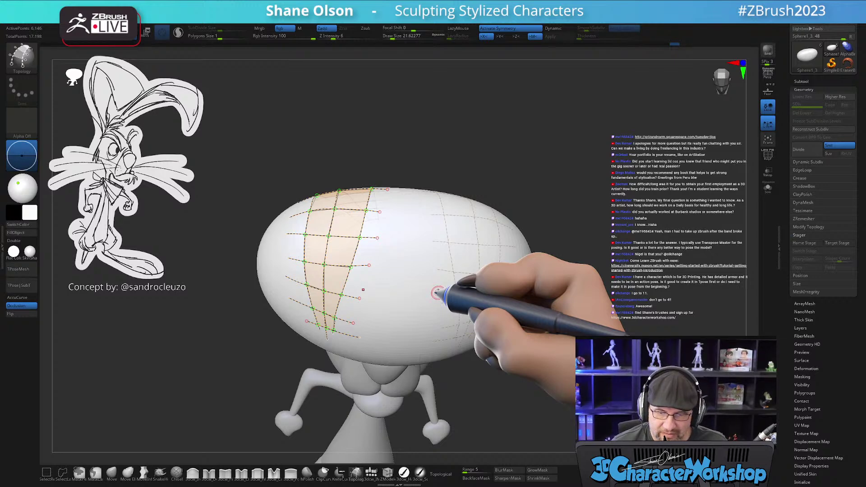
drag(505, 378, 536, 367)
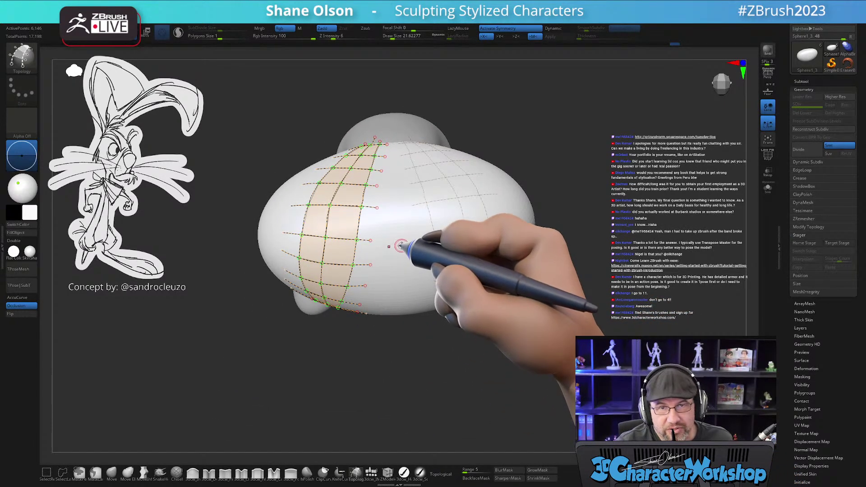
alt+right_drag(400, 246, 401, 265)
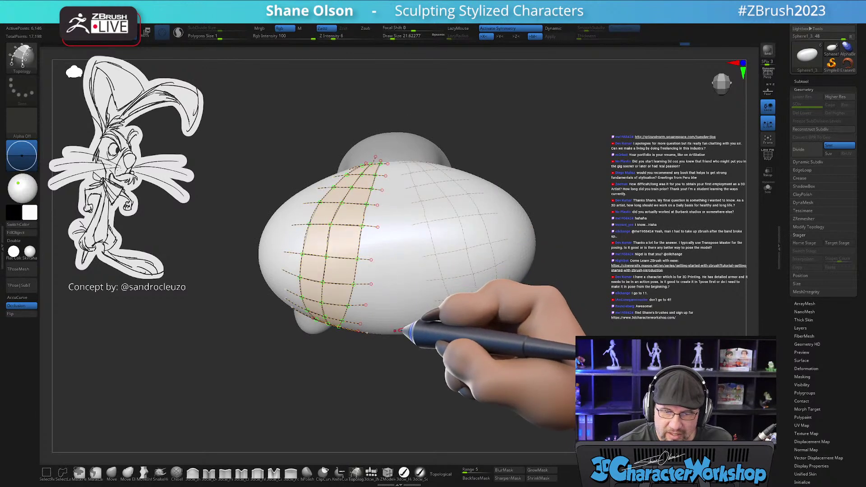
right_drag(404, 297, 406, 282)
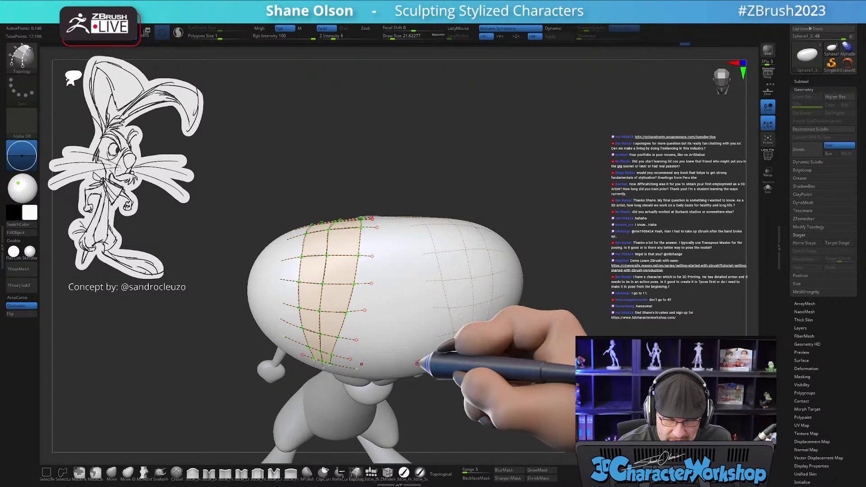
mouse_move(394, 309)
right_down()
mouse_move(395, 300)
mouse_move(400, 311)
right_up()
key(s)
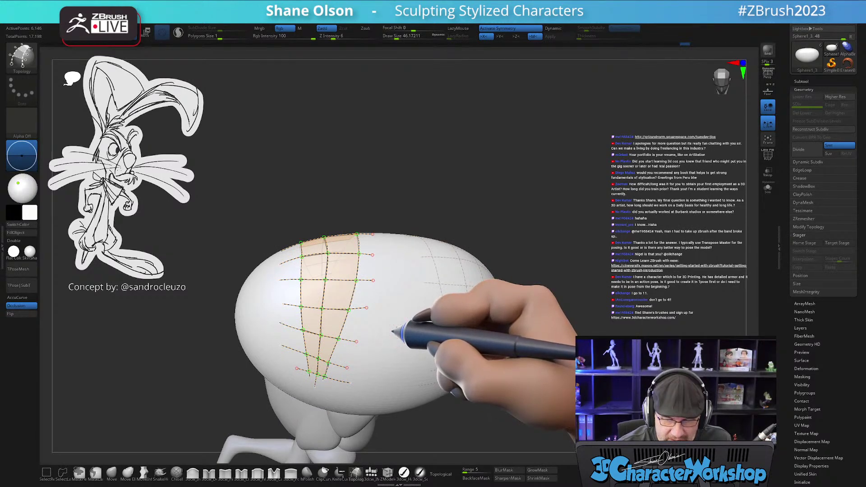
click(397, 332)
mouse_move(437, 381)
right_down()
mouse_move(514, 396)
mouse_move(530, 409)
mouse_move(587, 413)
mouse_move(559, 349)
right_up()
key(ctrl+z)
- Set the draw size to 1, generate the single-sided mesh from the topology curves and split it into its own subtool
right_drag(509, 289, 507, 320)
key(s)
drag(529, 295, 514, 297)
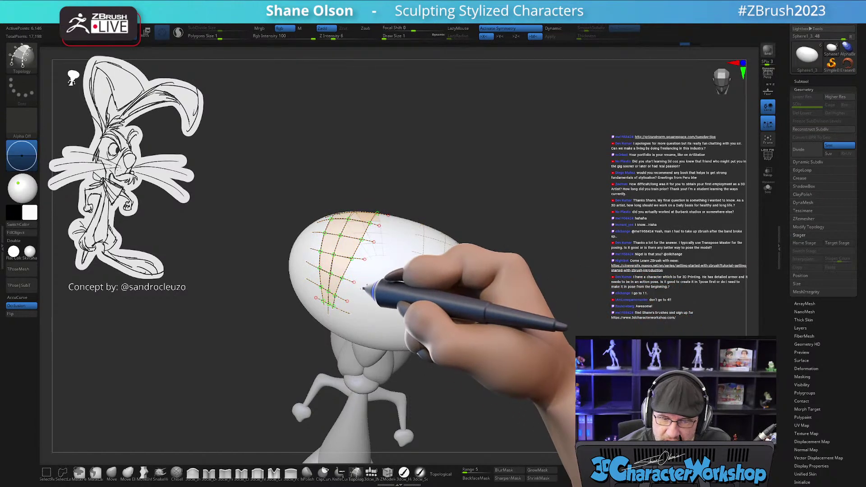
click(366, 288)
key(space)
click(442, 301)
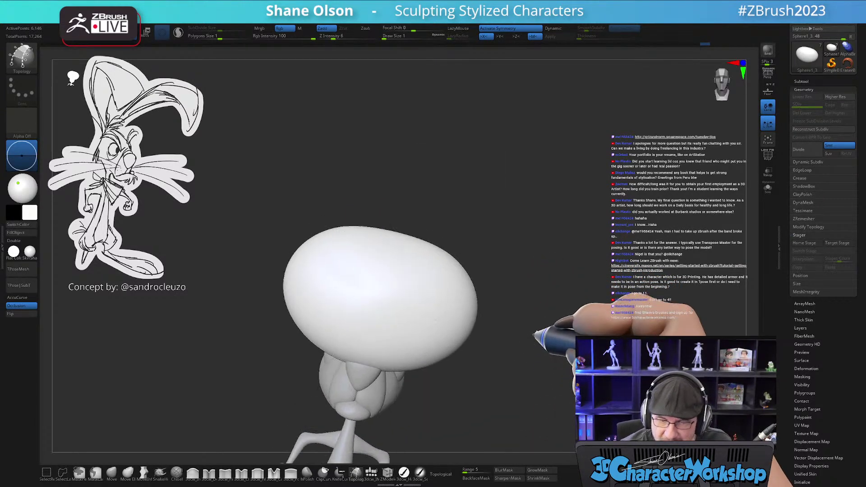
- Make the new ear strips the active subtool and turn on double-sided display for them
click(803, 82)
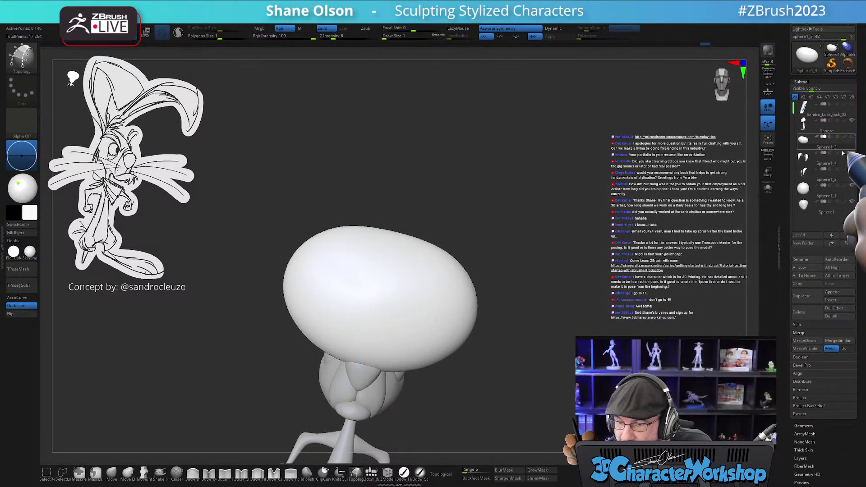
click(803, 158)
drag(500, 383, 552, 358)
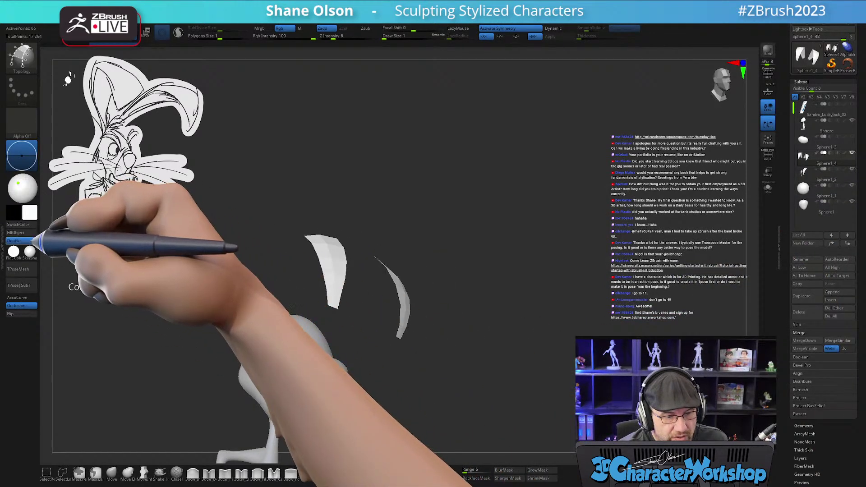
click(28, 240)
mouse_move(422, 387)
mouse_down()
mouse_move(459, 378)
mouse_move(521, 387)
mouse_move(503, 338)
mouse_move(509, 342)
mouse_move(500, 344)
mouse_up()
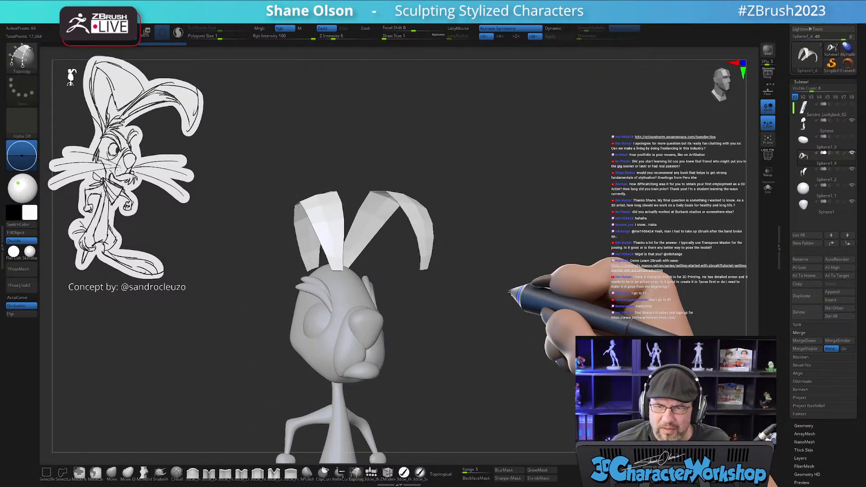
- Turn on dynamic subdivision for the ear strips and give them a thickness of about 0.017
alt+drag(518, 293, 552, 359)
drag(444, 333, 518, 313)
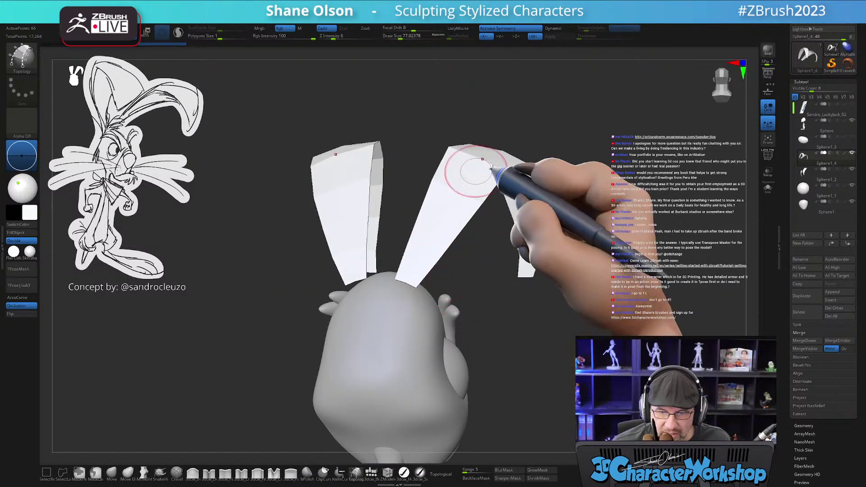
mouse_move(589, 338)
mouse_down()
mouse_move(558, 346)
mouse_move(460, 331)
mouse_up()
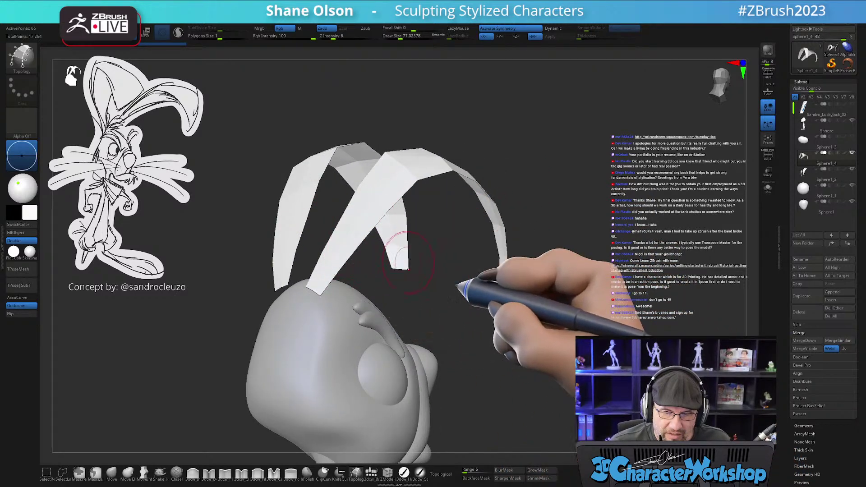
drag(463, 303, 464, 309)
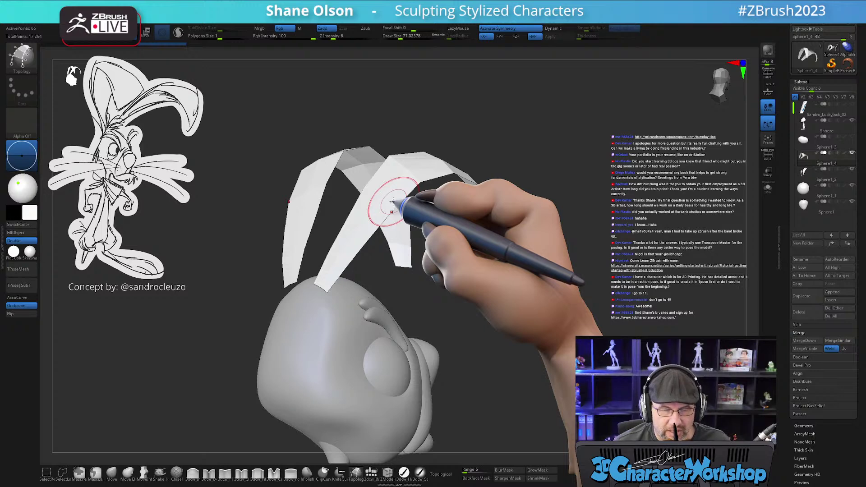
drag(454, 315, 386, 286)
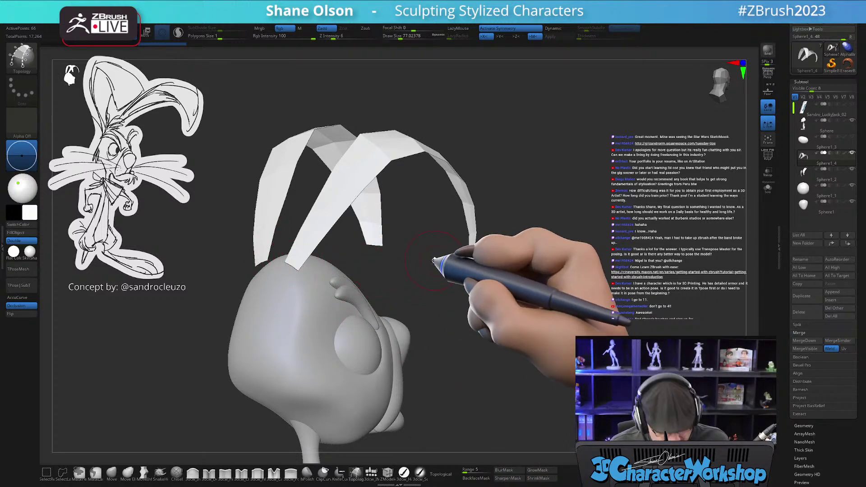
key(d)
click(592, 36)
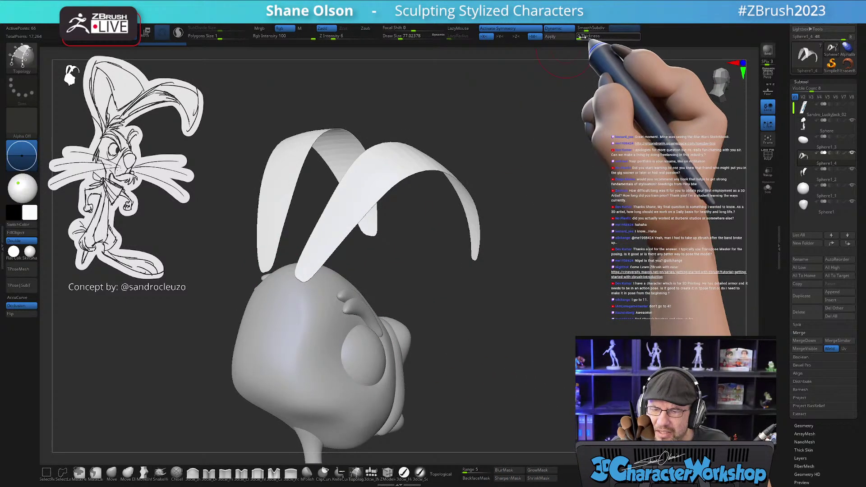
drag(592, 37, 600, 37)
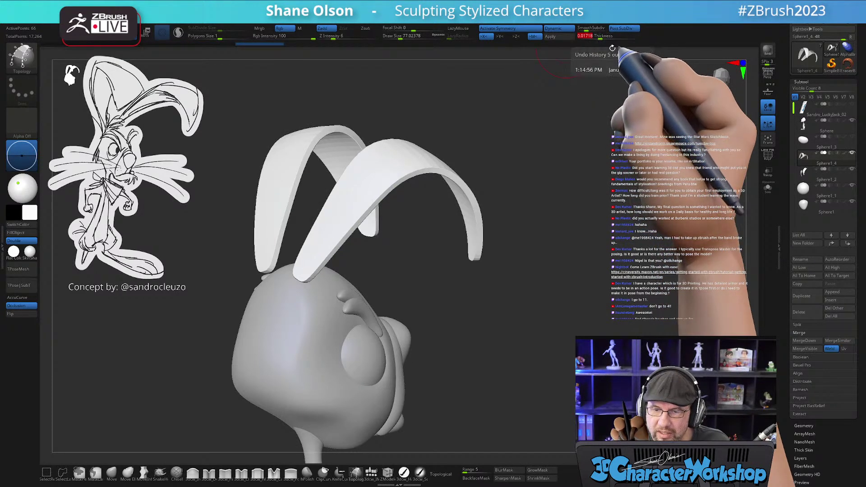
- Remove all creases from the ears and turn off Post SubDiv so their edges are rounded
drag(517, 155, 513, 155)
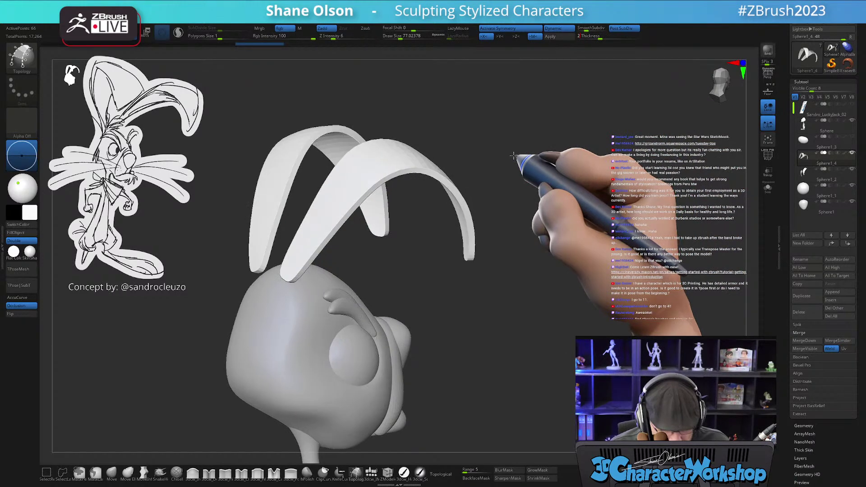
key(space)
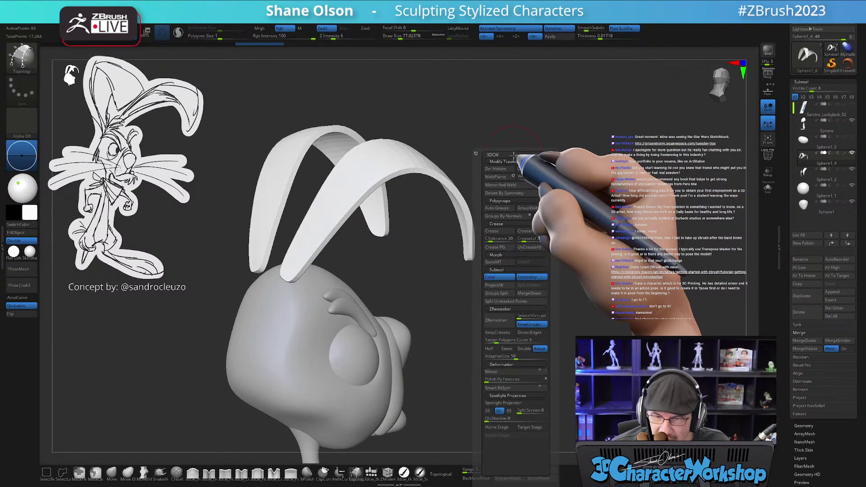
click(538, 248)
click(617, 29)
mouse_move(536, 206)
mouse_down()
mouse_move(562, 198)
mouse_move(543, 194)
mouse_up()
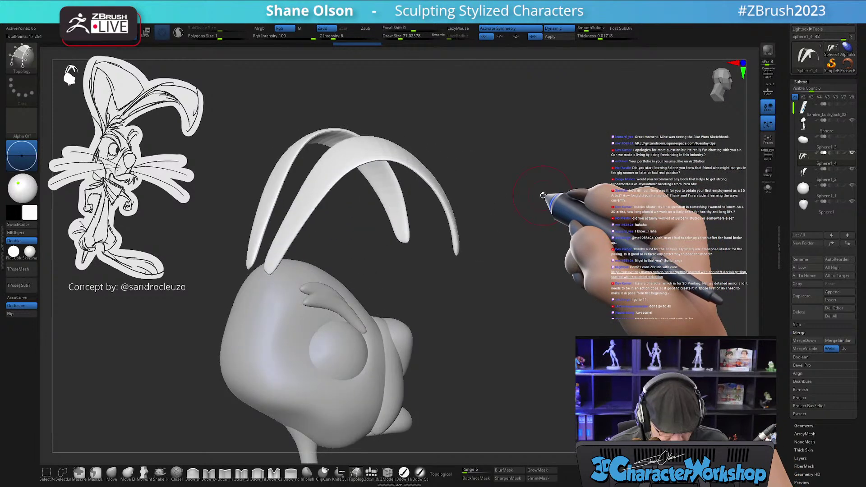
- Set the ears' dynamic thickness to about 0.033 and raise their smooth subdivision level
drag(600, 36, 595, 36)
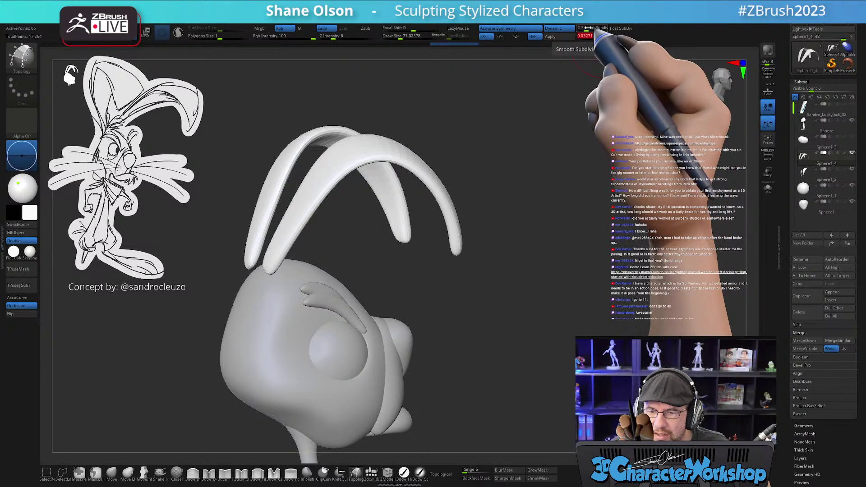
click(589, 28)
drag(579, 241, 565, 238)
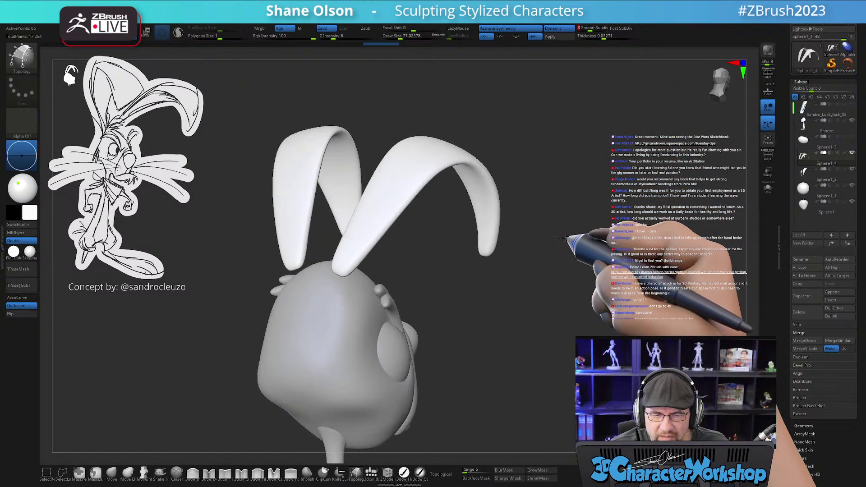
alt+drag(469, 313, 484, 289)
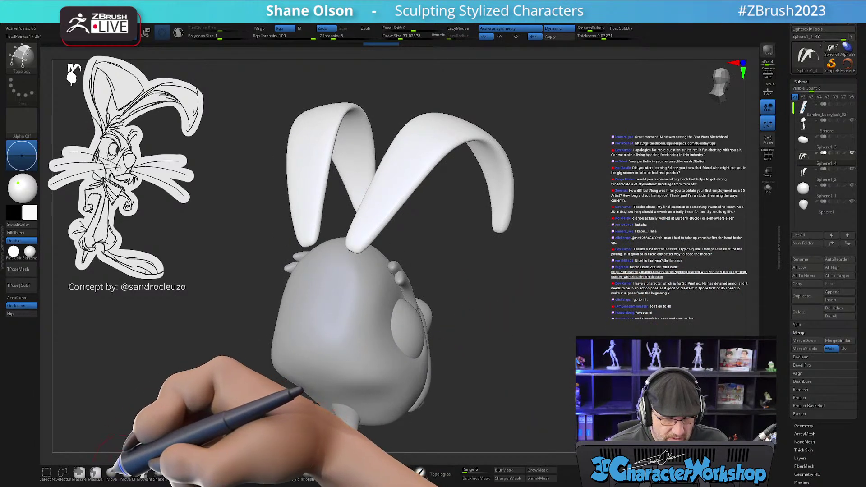
- Switch to the Move brush, show the ears' wireframe and toggle dynamic subdivision off and on to compare the meshes
click(113, 471)
key(shift+d)
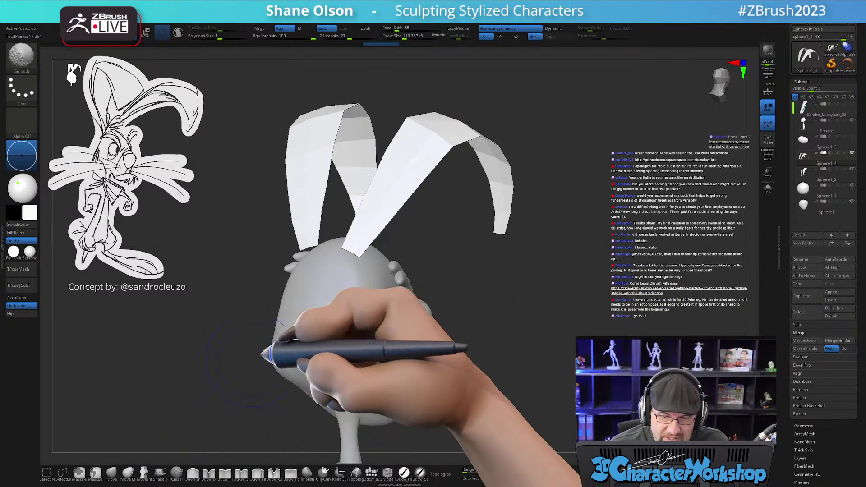
key(shift+f)
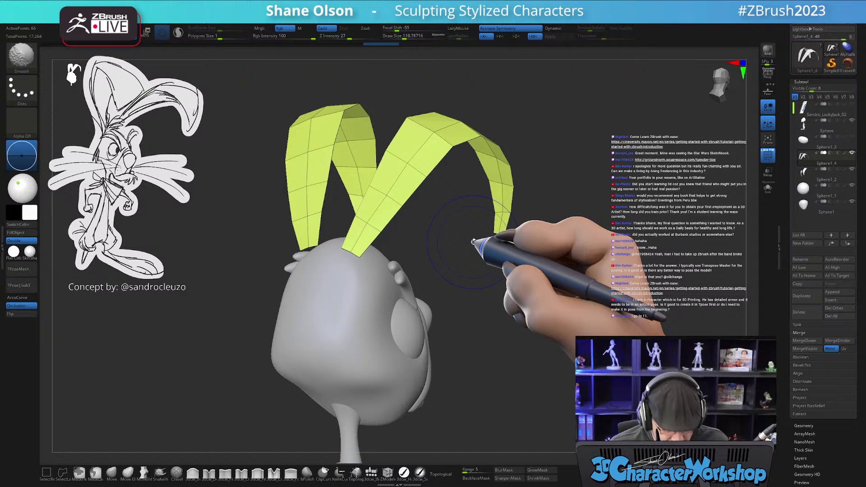
key(d)
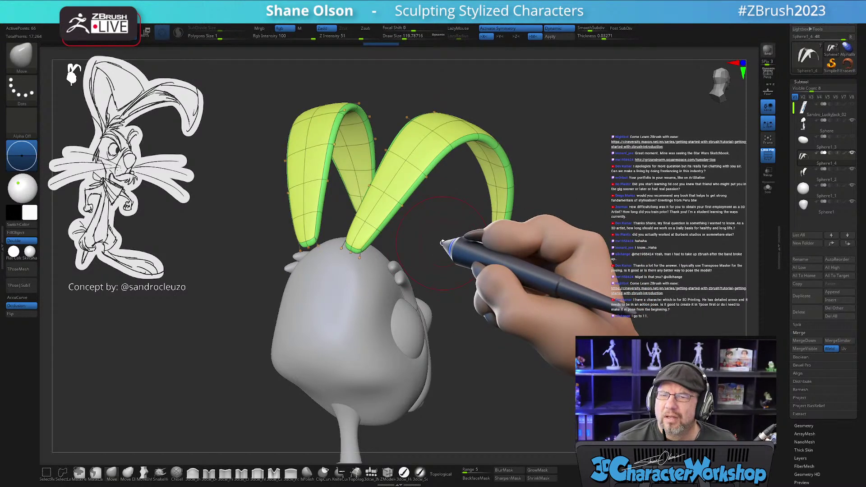
alt+drag(484, 343, 490, 325)
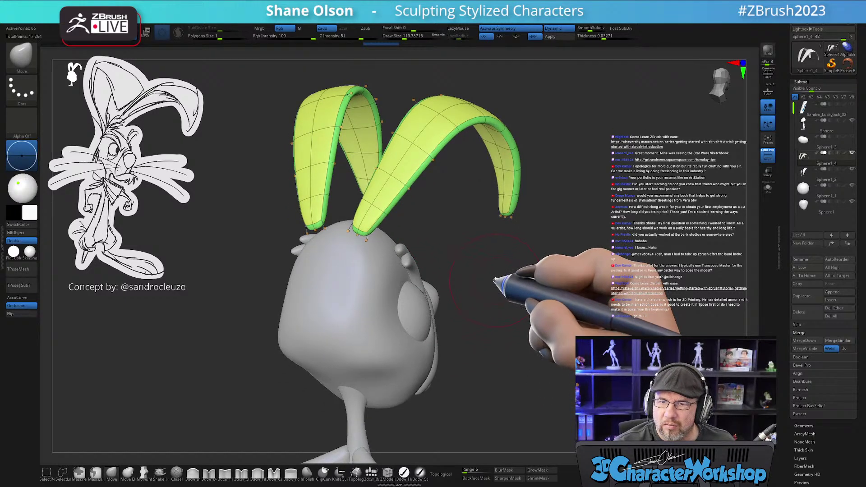
drag(493, 276, 477, 290)
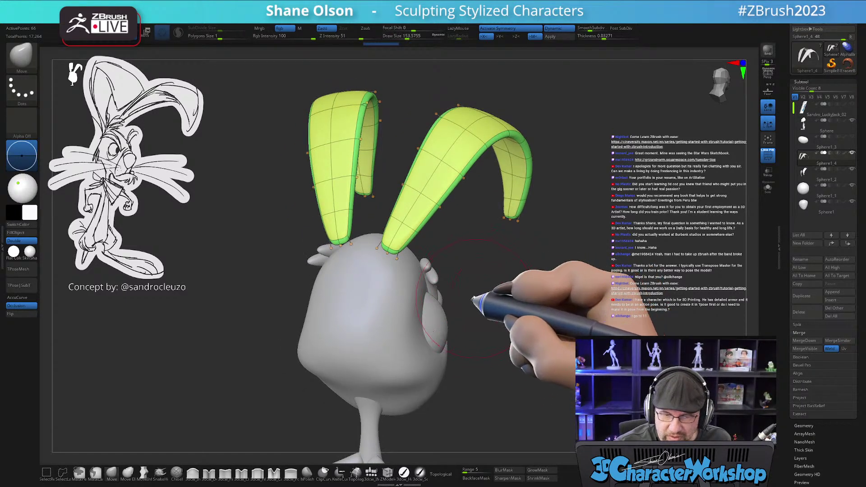
- Nudge the base of the ears down toward the head with the Move brush and hide the wireframe
drag(389, 253, 388, 265)
mouse_move(368, 252)
right_down()
mouse_move(403, 255)
mouse_move(396, 270)
mouse_move(396, 246)
mouse_move(440, 200)
mouse_move(512, 282)
mouse_move(507, 308)
mouse_move(470, 294)
right_up()
key(shift+f)
mouse_move(579, 345)
right_down()
mouse_move(539, 340)
mouse_move(511, 322)
right_up()
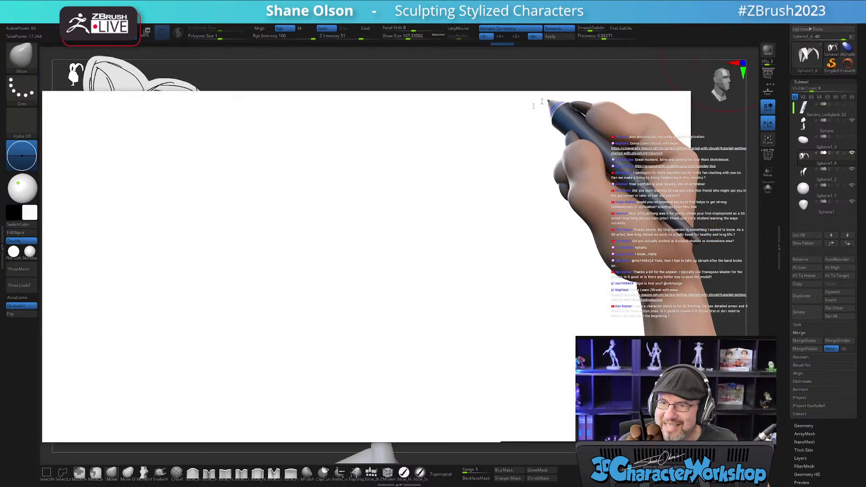
- Switch to the browser, watch part of "The Adventures of André and Wally B. 1984" muted on YouTube as a style reference, and close the window
drag(545, 100, 505, 115)
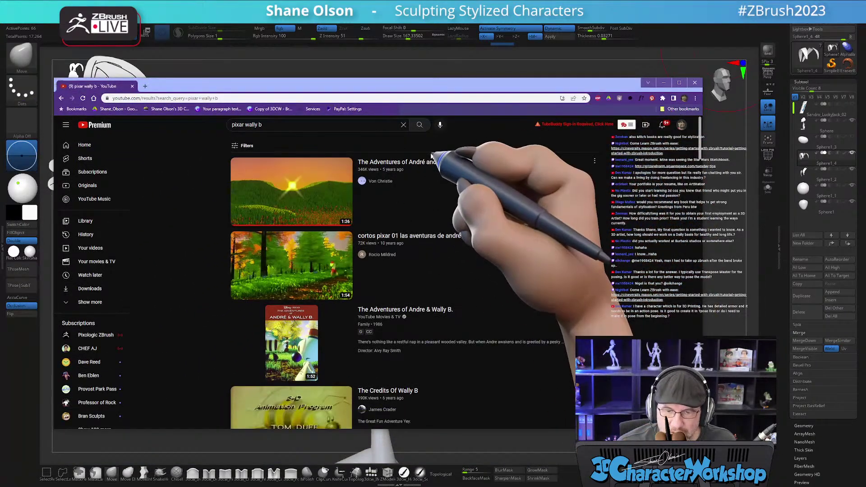
click(432, 163)
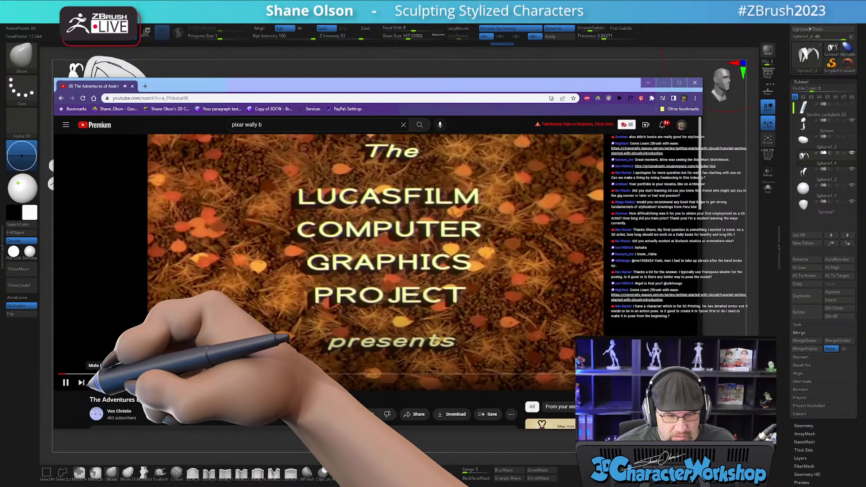
click(97, 382)
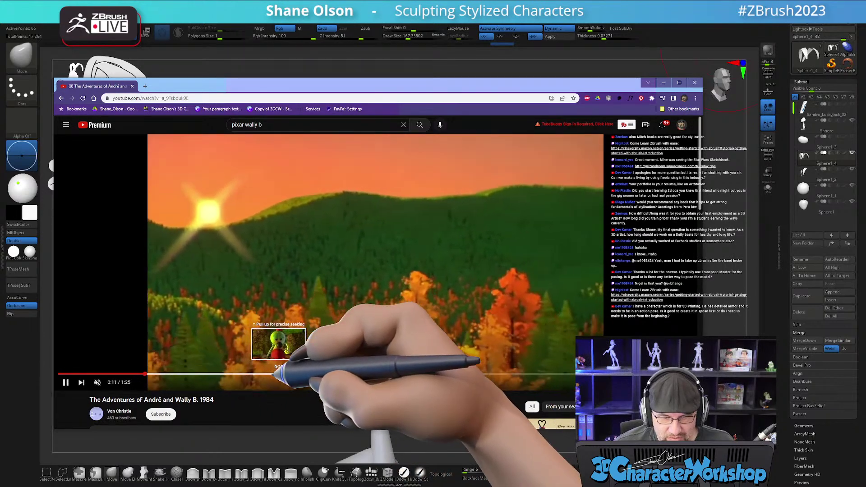
click(282, 374)
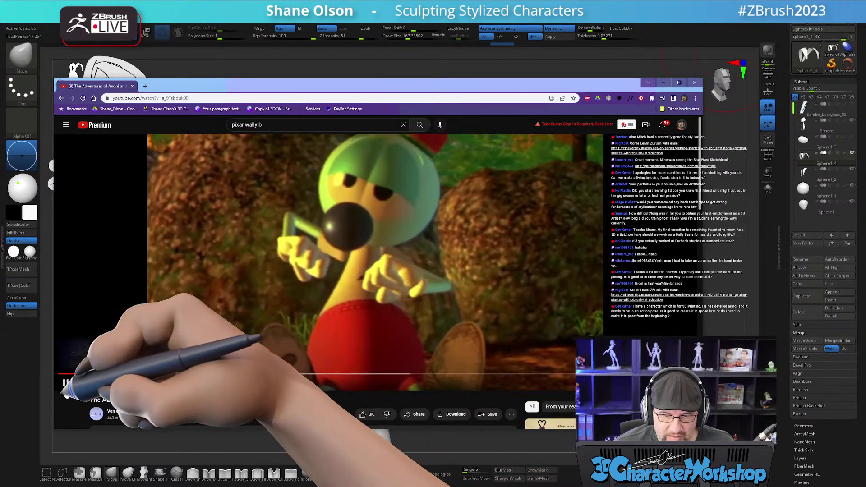
click(65, 381)
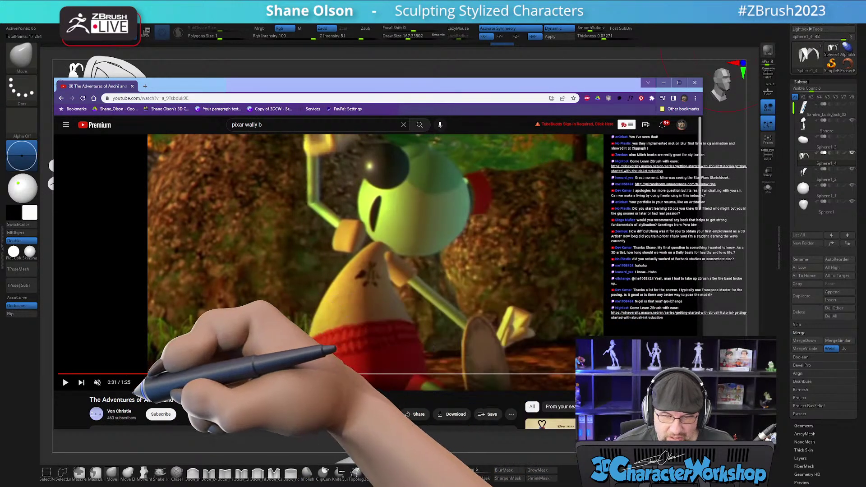
click(59, 384)
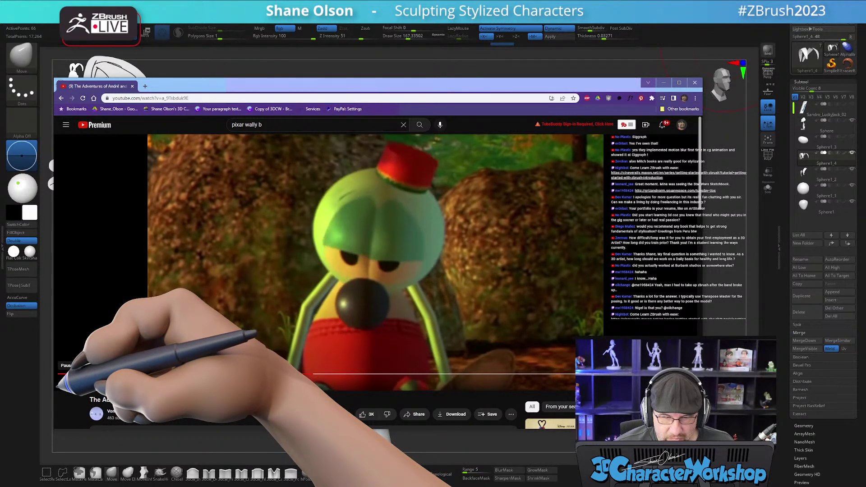
click(59, 385)
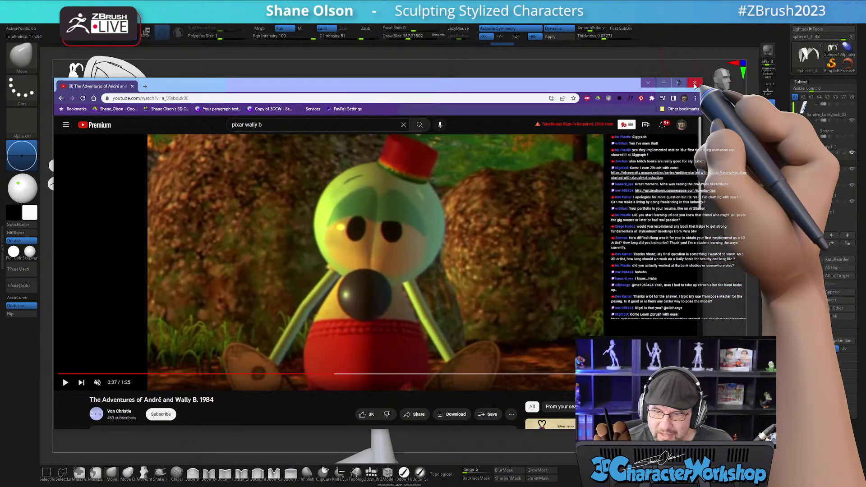
click(695, 83)
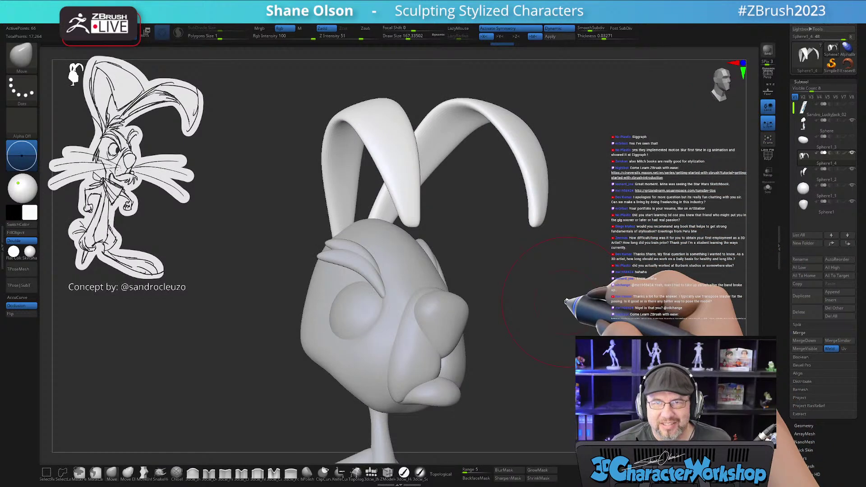
- Show the ears' wireframe, turn off dynamic subdivision and reduce the Move brush size to about 27
ctrl+right_drag(565, 301, 550, 276)
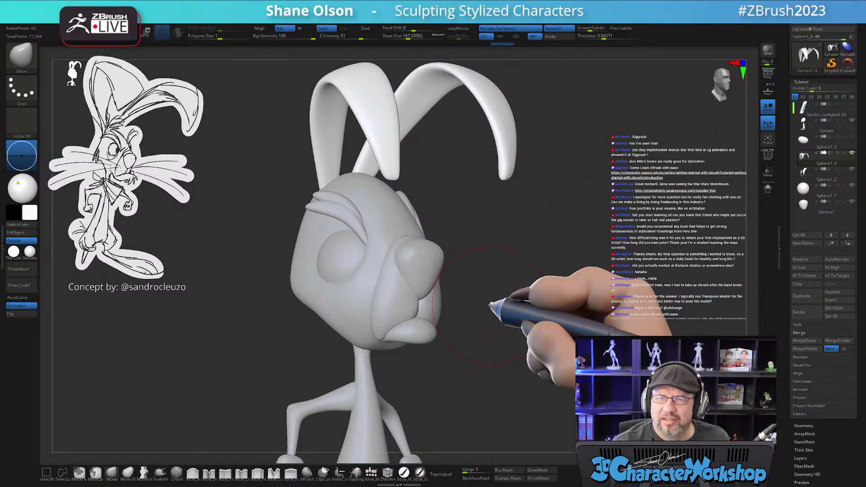
drag(498, 304, 494, 306)
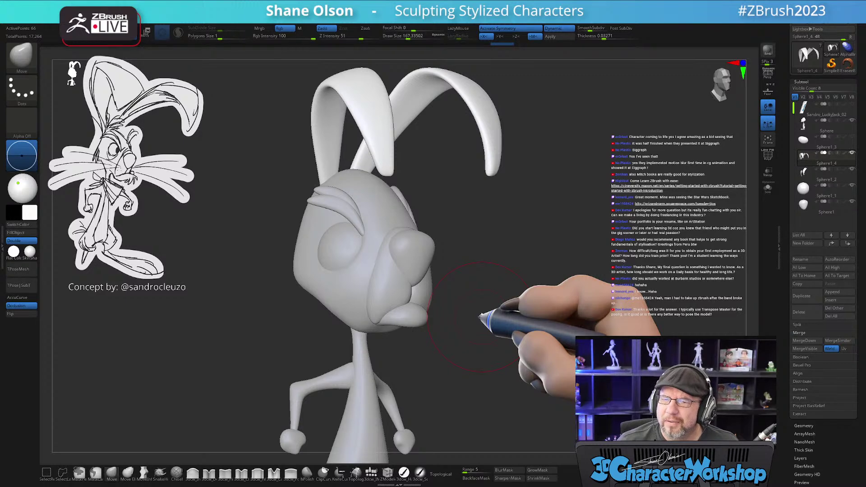
mouse_move(496, 314)
mouse_down()
mouse_move(510, 293)
mouse_move(490, 281)
mouse_move(492, 305)
mouse_move(518, 300)
mouse_move(514, 346)
mouse_move(488, 311)
mouse_move(493, 304)
mouse_move(480, 317)
mouse_move(491, 359)
mouse_move(468, 347)
mouse_up()
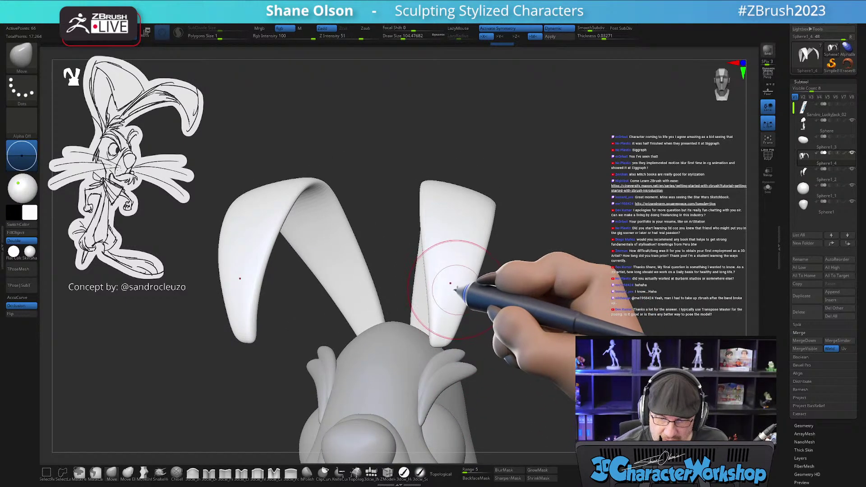
alt+drag(494, 321, 493, 306)
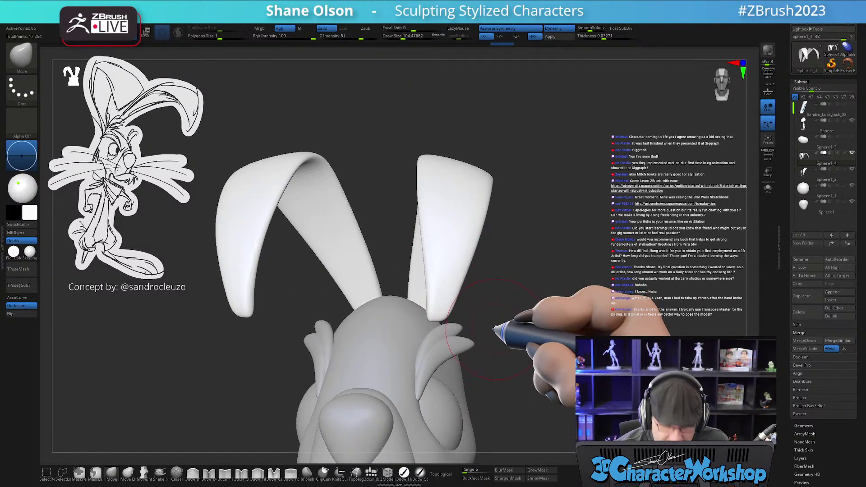
key(shift+f)
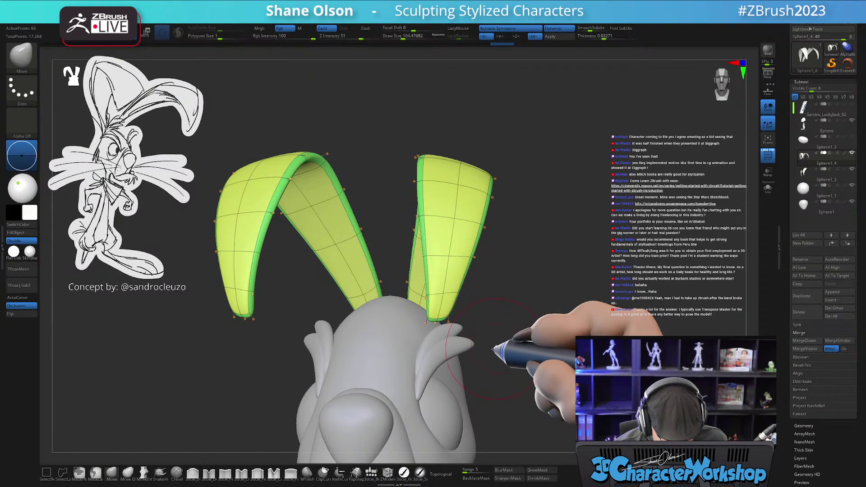
key(shift+d)
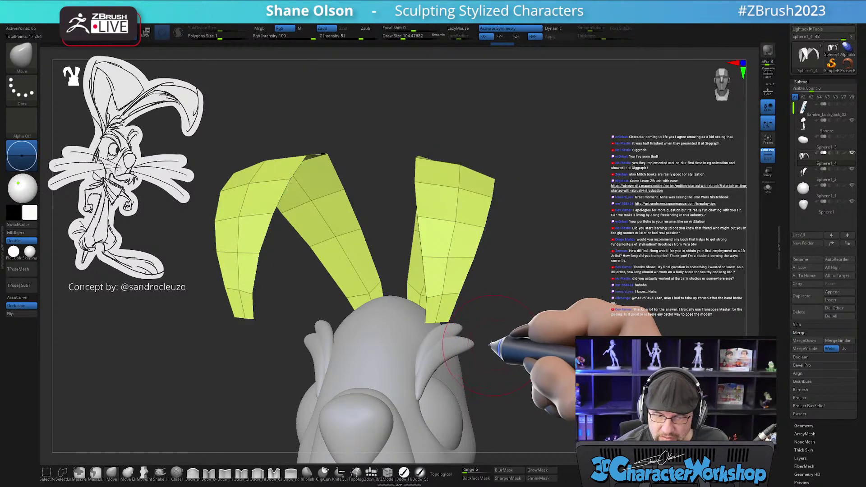
key(b)
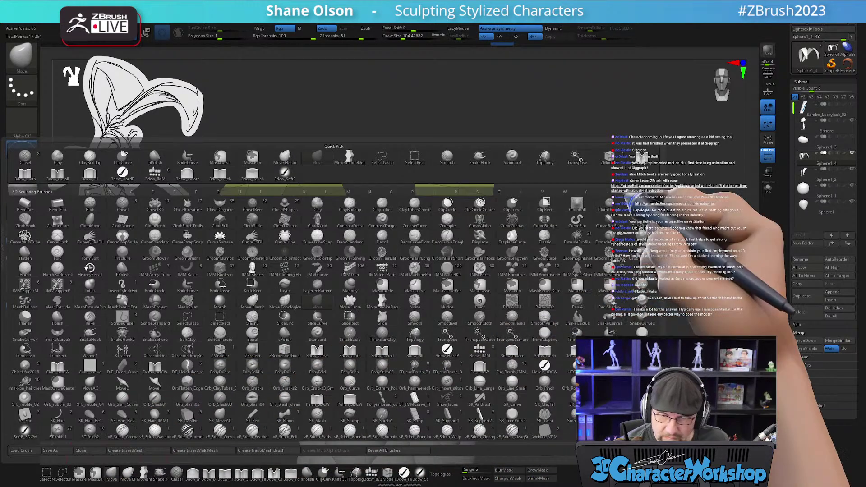
key(Escape)
key(s)
click(560, 325)
alt+drag(526, 344, 537, 324)
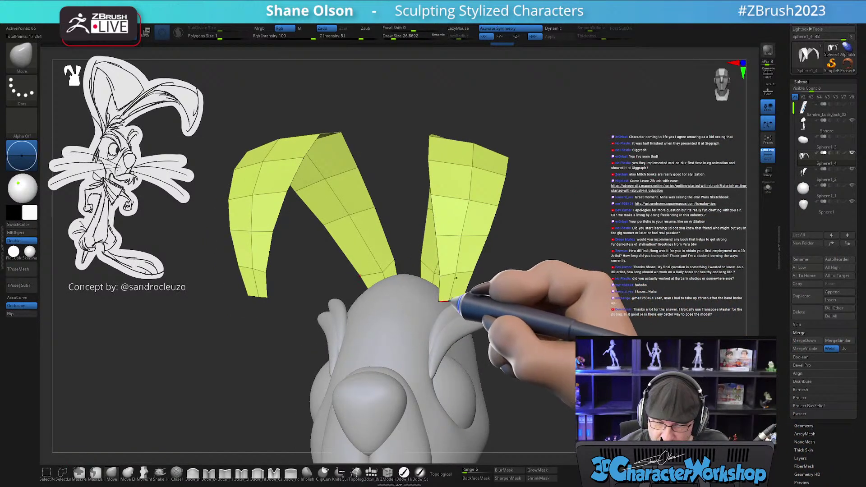
- Pull the middle vertex at the ear tips outward to form a point and refine the edges of the drooping ends
drag(449, 301, 445, 315)
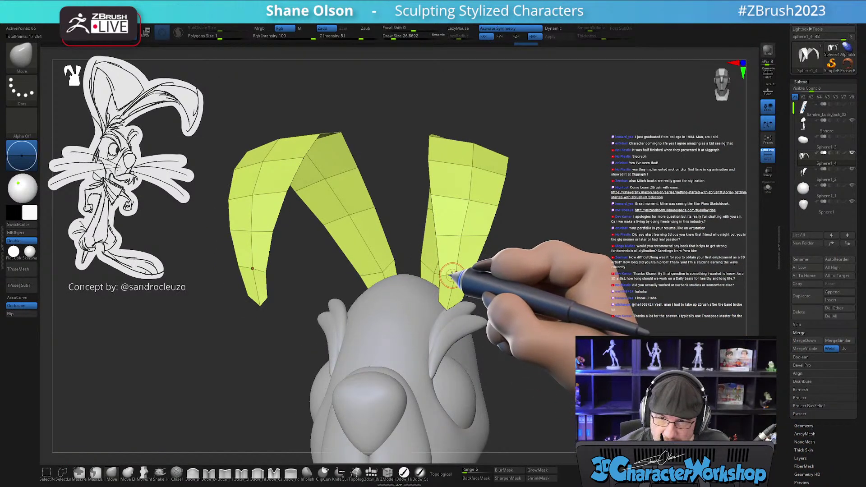
alt+right_drag(455, 276, 453, 275)
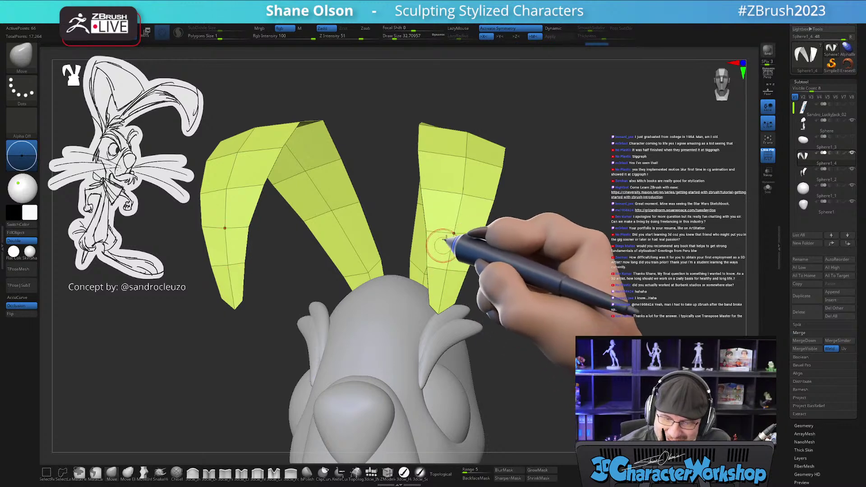
mouse_move(444, 202)
right_down()
mouse_move(474, 212)
mouse_move(464, 192)
mouse_move(476, 197)
right_up()
drag(474, 180, 466, 182)
right_drag(467, 181, 477, 163)
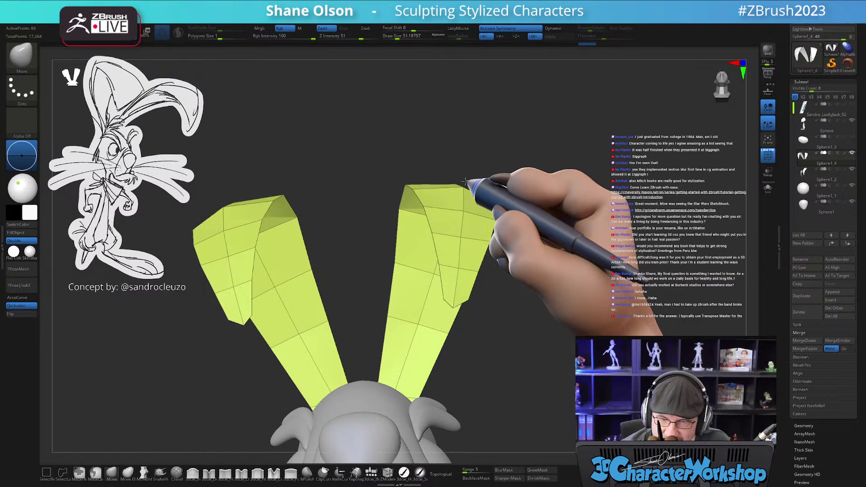
- Arch the ear strips from above by moving the vertices along their centre line and outer edges
right_drag(471, 215, 470, 255)
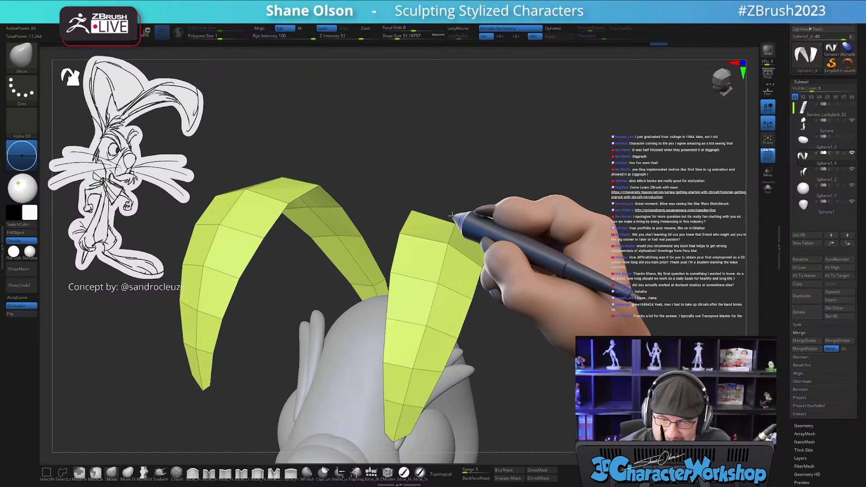
right_drag(466, 219, 449, 232)
right_drag(453, 269, 440, 301)
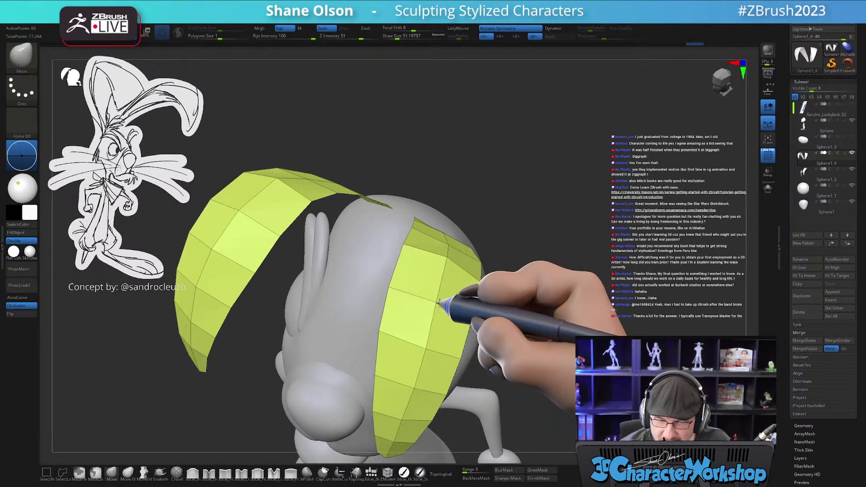
right_drag(453, 219, 417, 255)
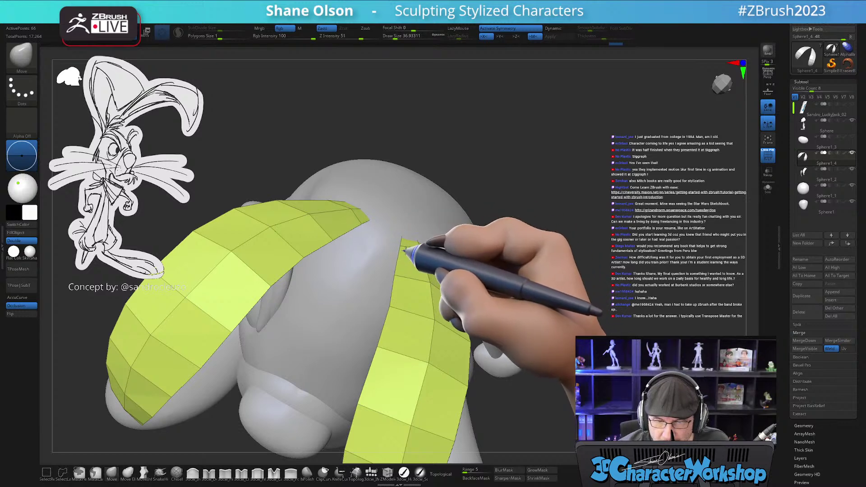
right_drag(422, 274, 437, 253)
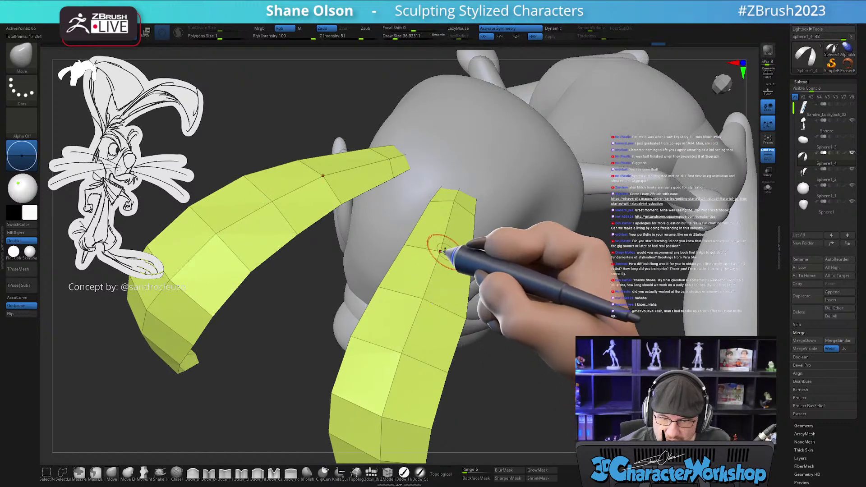
right_drag(450, 293, 457, 206)
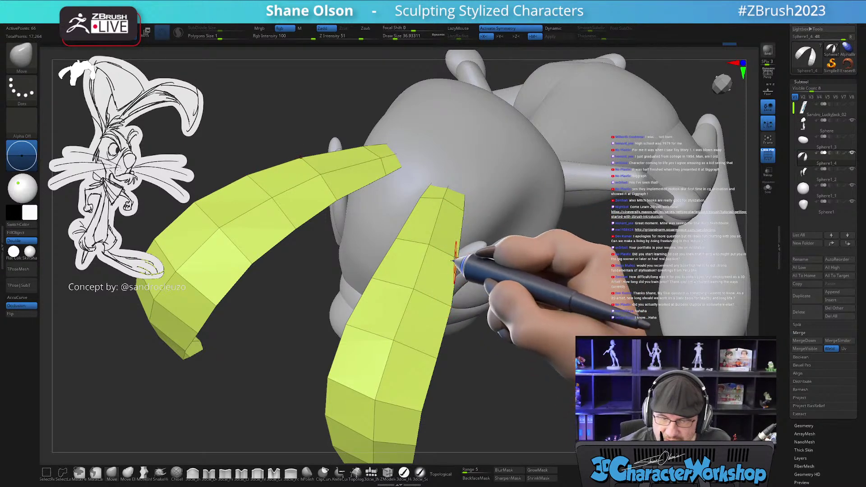
- Hide the wireframe and toggle dynamic subdivision on and off to check the smoothed ear shape
right_drag(446, 328, 469, 325)
key(d)
key(shift+f)
mouse_move(459, 260)
alt+right_down()
mouse_move(450, 286)
mouse_move(438, 287)
mouse_move(449, 253)
alt+right_up()
key(shift+d)
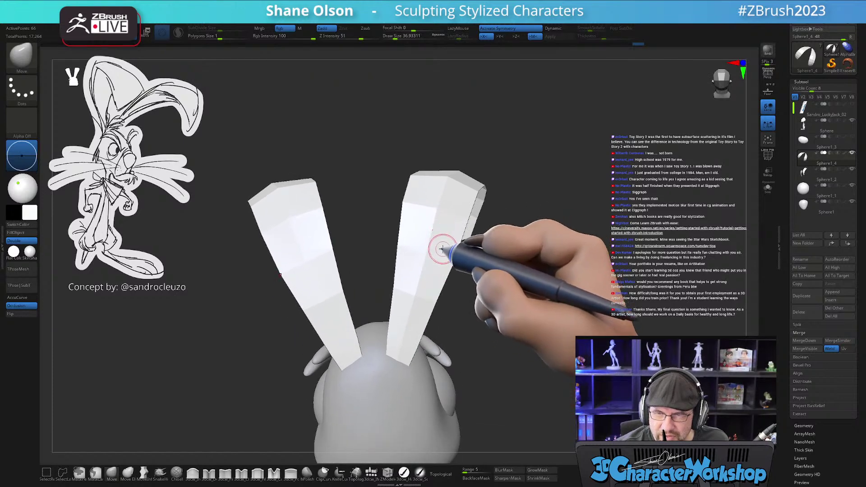
- Widen the upper part of the ears from behind by moving both their outer and inner edges outward
drag(445, 244, 446, 244)
alt+right_drag(460, 216, 447, 254)
drag(449, 257, 456, 258)
drag(464, 215, 481, 231)
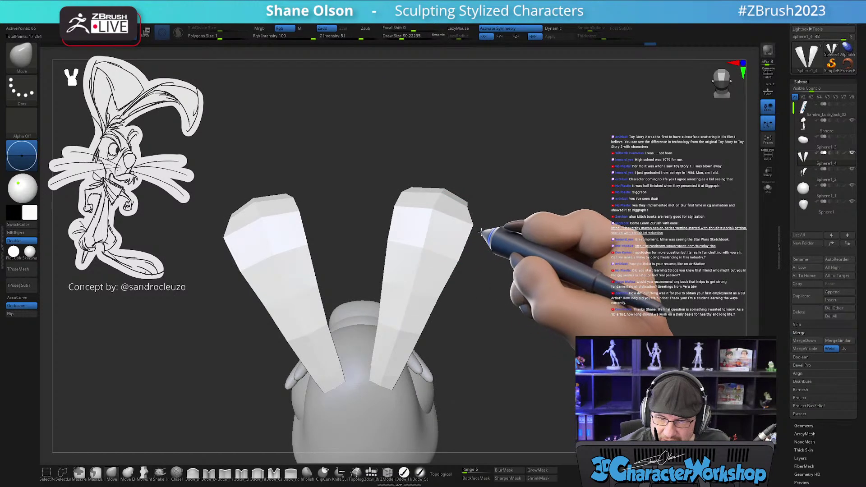
drag(397, 212, 377, 209)
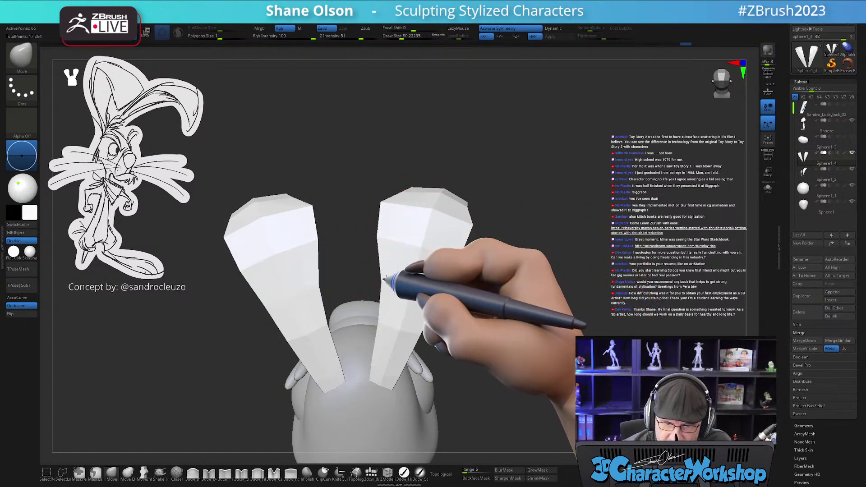
right_drag(382, 370, 391, 368)
key(bracketright)
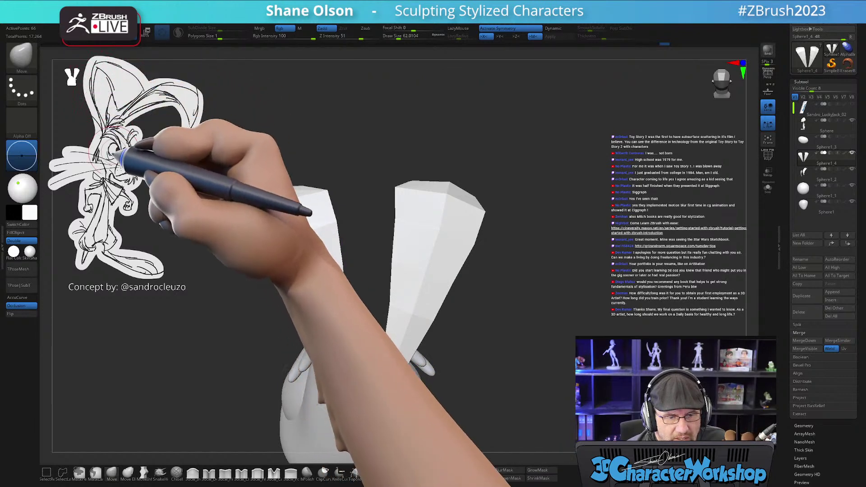
- Refine the bend and taper of the low-poly ears from several angles and enlarge the Move brush to about 217
drag(487, 332, 417, 333)
mouse_move(473, 361)
mouse_down()
mouse_move(576, 309)
mouse_move(448, 305)
mouse_up()
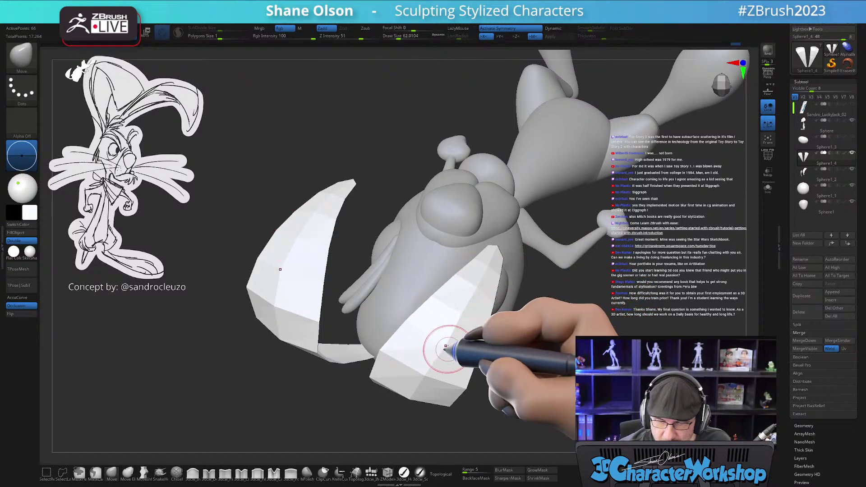
drag(449, 364, 426, 378)
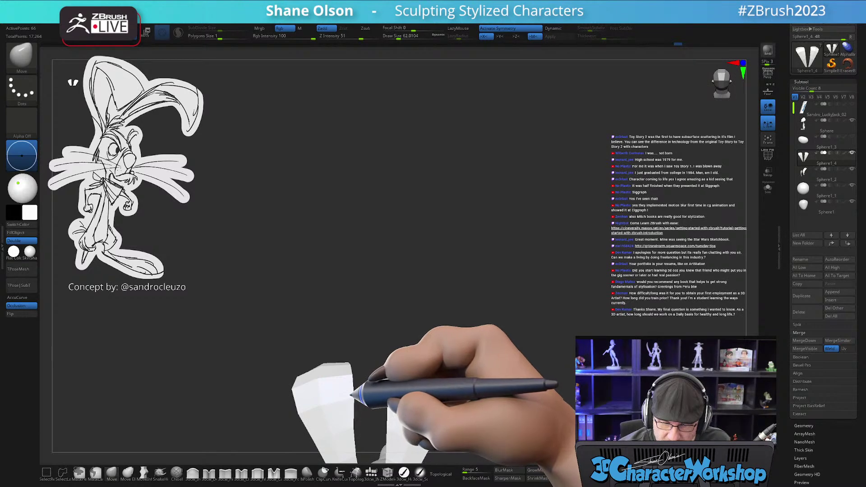
drag(379, 392, 424, 332)
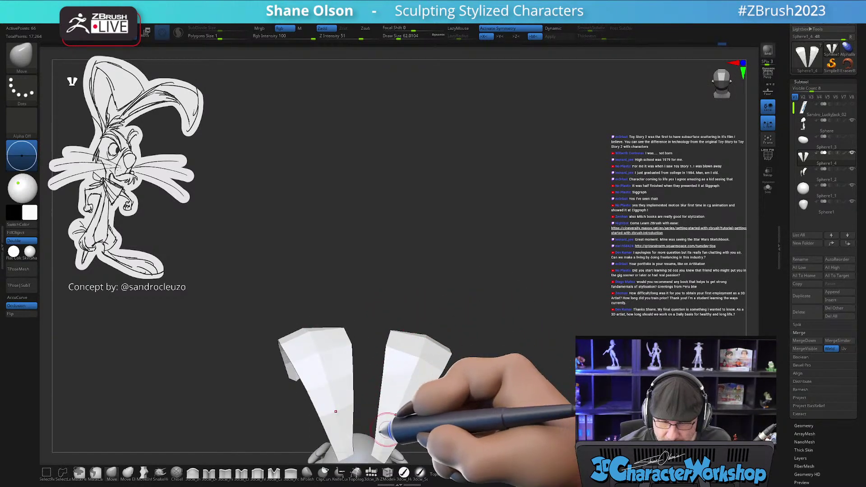
mouse_move(406, 389)
right_down()
mouse_move(408, 367)
mouse_move(415, 371)
right_up()
drag(417, 363, 426, 341)
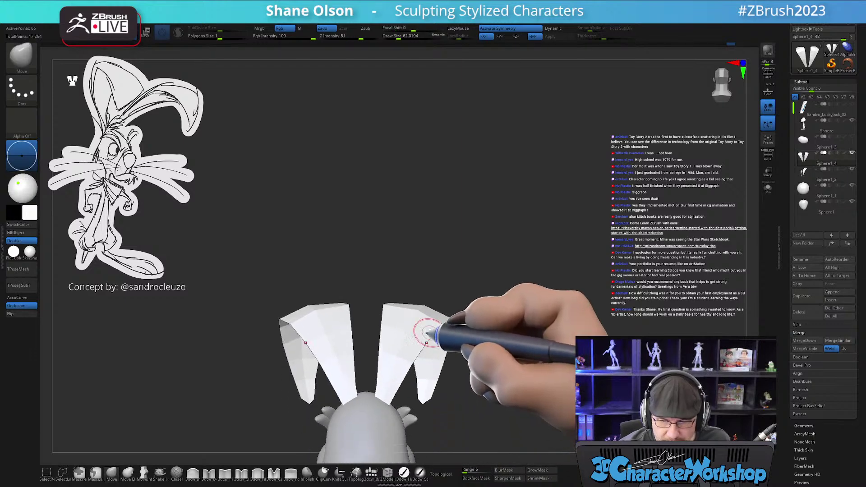
right_drag(395, 348, 399, 346)
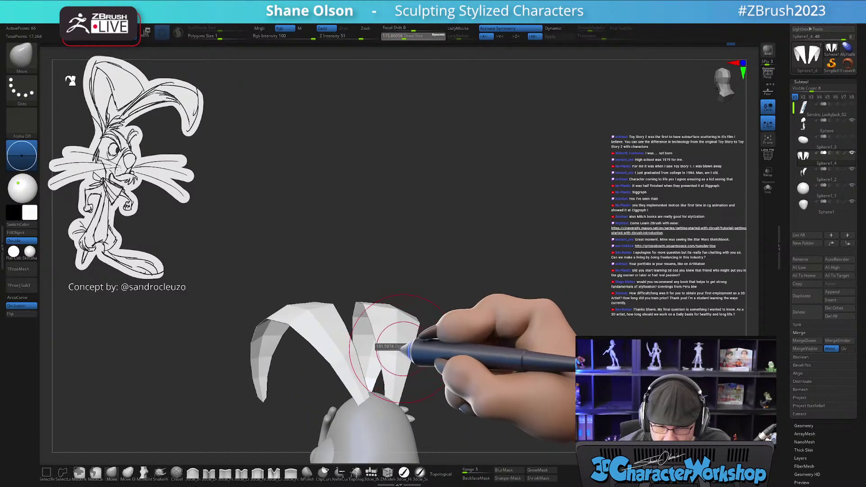
drag(392, 350, 513, 349)
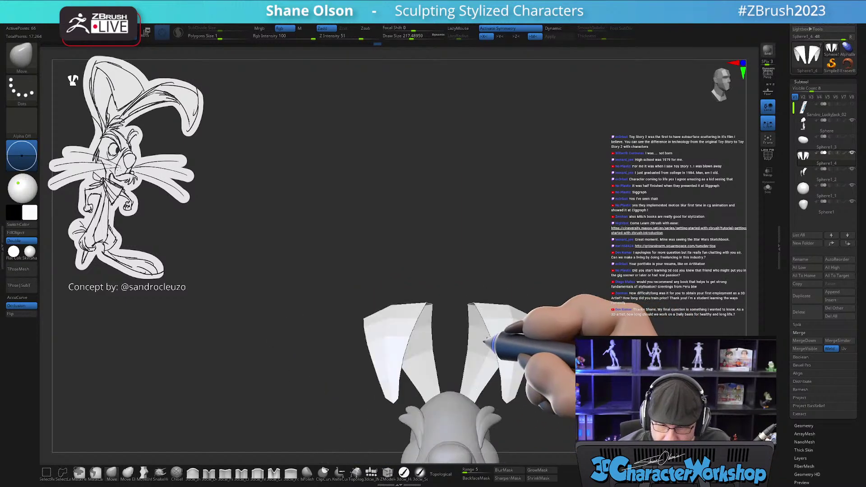
- Reshape the low-poly ears from the front and side with the Move brush at about 358, and turn dynamic subdivision on
alt+drag(448, 358, 435, 325)
mouse_move(399, 294)
alt+right_down()
mouse_move(383, 262)
mouse_move(356, 275)
alt+right_up()
key(s)
click(364, 274)
key(s)
drag(356, 275, 352, 265)
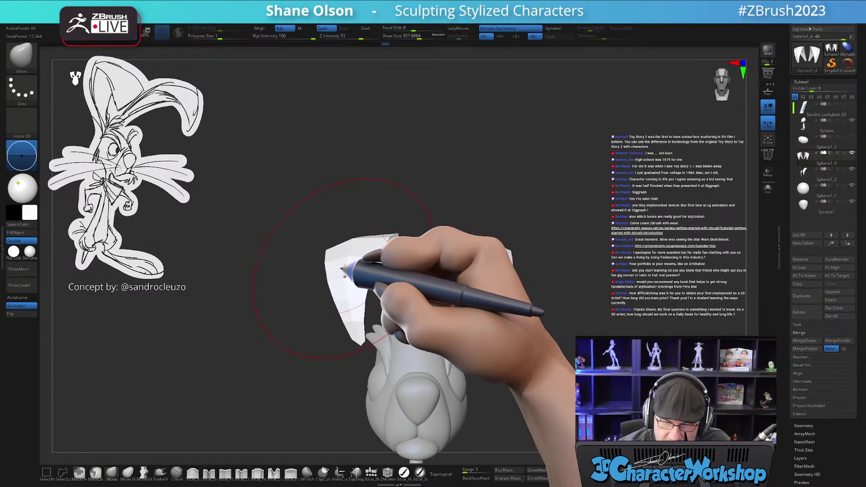
mouse_move(512, 367)
mouse_down()
mouse_move(515, 340)
mouse_move(586, 343)
mouse_move(528, 345)
mouse_move(541, 342)
mouse_up()
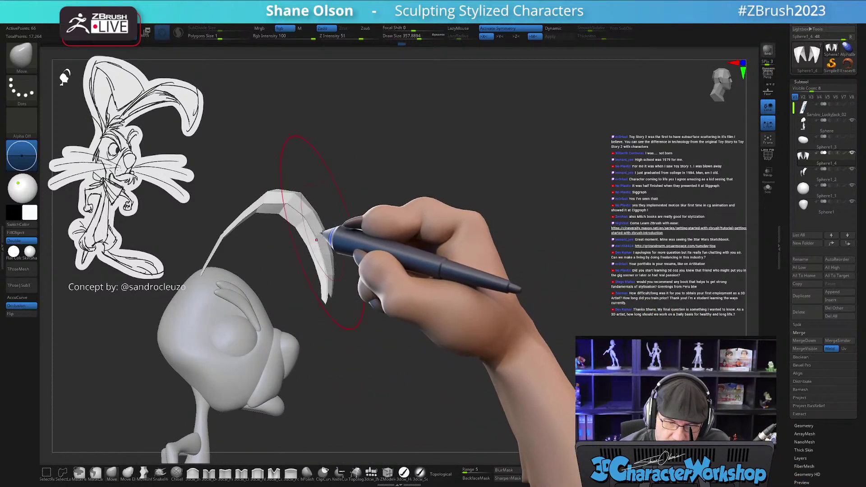
drag(400, 293, 502, 295)
key(d)
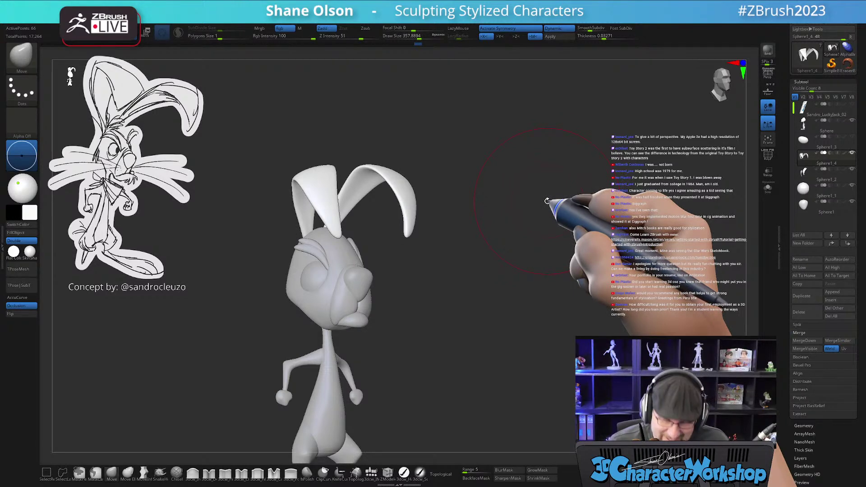
- Reduce the Move brush to about 136 and make the head and body mesh the active subtool
key(s)
drag(478, 286, 468, 284)
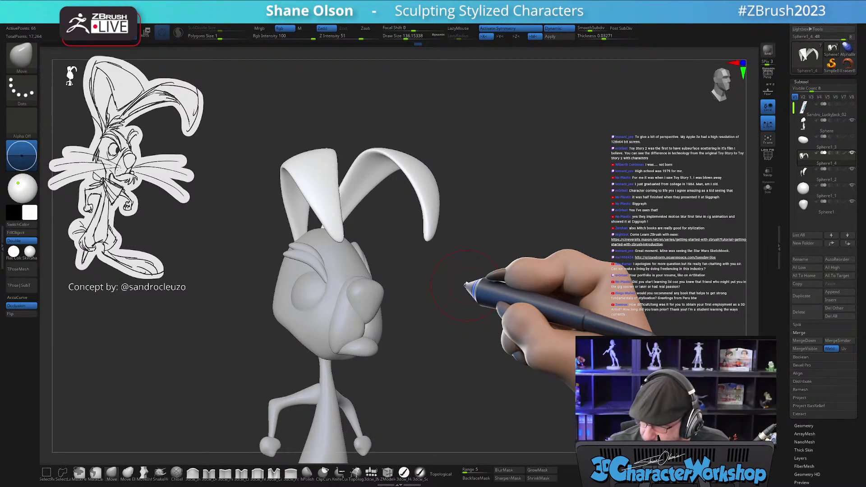
drag(445, 344, 453, 332)
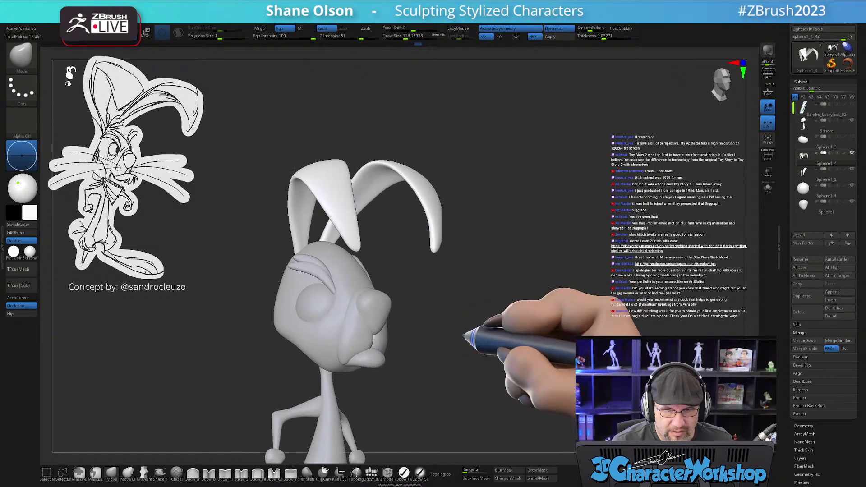
mouse_move(330, 285)
alt+mouse_down()
mouse_move(396, 295)
mouse_move(351, 289)
mouse_move(379, 281)
alt+mouse_up()
alt+click(355, 301)
alt+right_drag(389, 280, 410, 268)
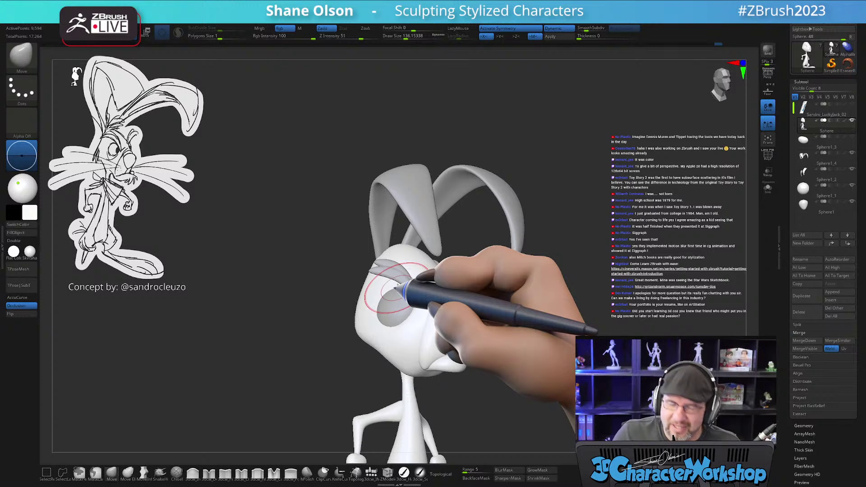
- Refine the sides of the head around the eyes with the Move brush, reducing its size to 112
right_drag(399, 284, 406, 286)
mouse_move(400, 243)
right_down()
mouse_move(387, 247)
mouse_move(411, 239)
right_up()
drag(411, 239, 401, 281)
key(bracketleft)
drag(408, 313, 419, 304)
right_drag(419, 302, 402, 315)
key(bracketleft)
key(bracketleft)
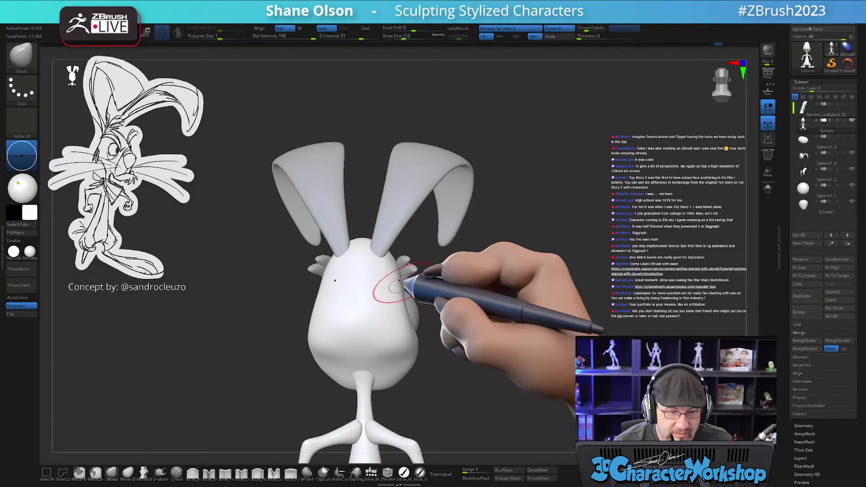
- Reshape the back of the skull from behind and in profile with the Move brush at up to about 172, and smooth it
alt+right_drag(400, 283, 407, 276)
key(bracketright)
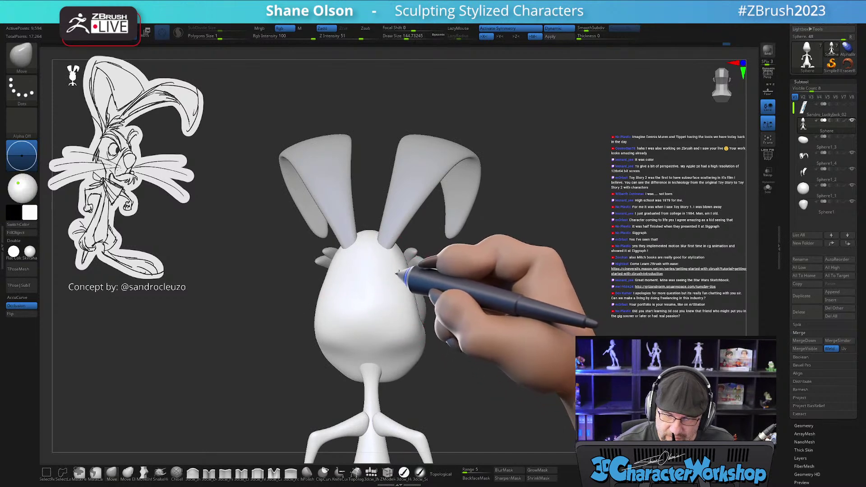
drag(455, 293, 378, 293)
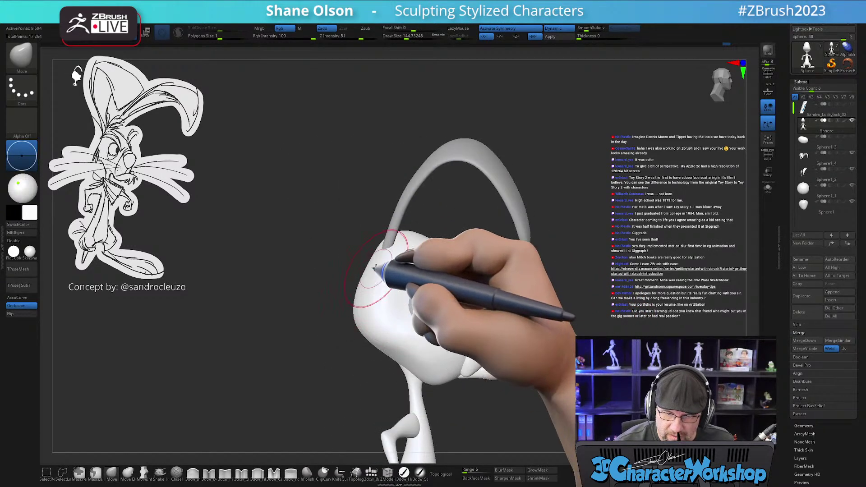
key(bracketright)
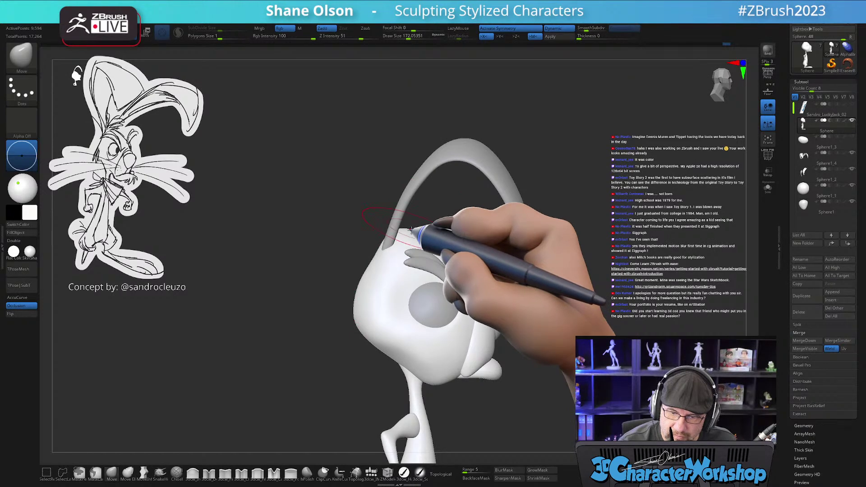
key(shift)
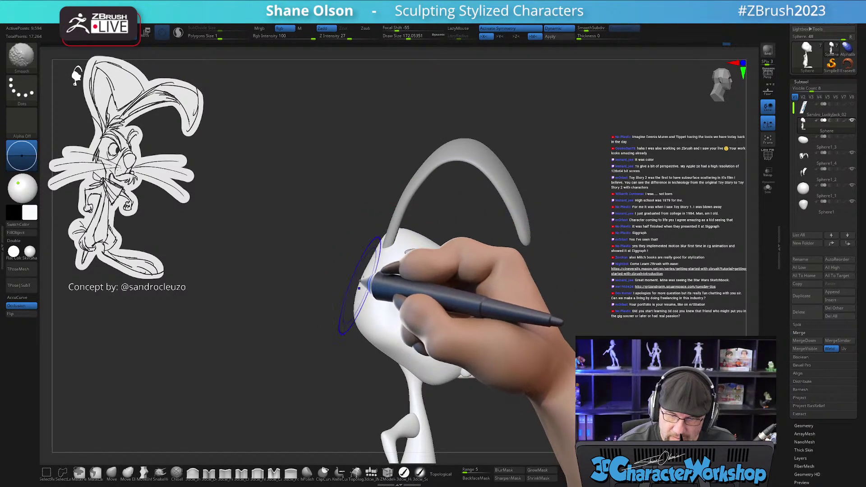
drag(392, 362, 374, 353)
mouse_move(541, 356)
mouse_down()
mouse_move(479, 363)
mouse_move(495, 360)
mouse_move(477, 322)
mouse_move(506, 304)
mouse_move(491, 354)
mouse_move(505, 321)
mouse_up()
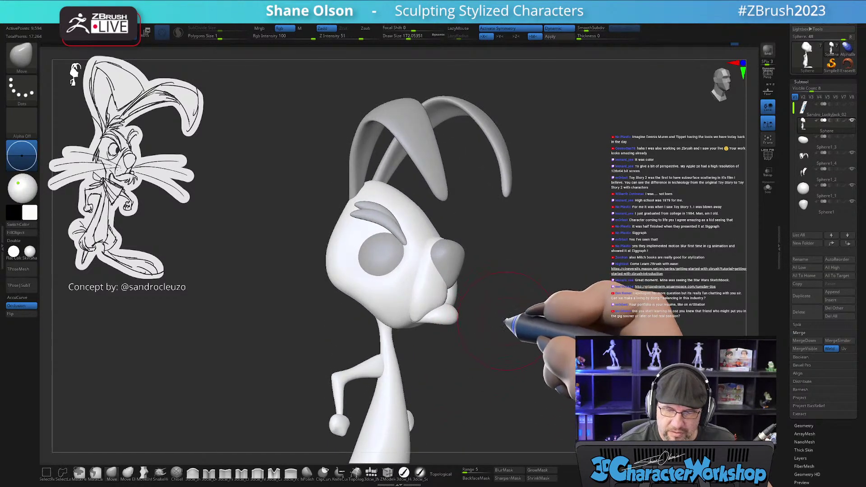
- Reduce the Move brush to about 128 and adjust the cheek and jaw beneath the eye
key(bracketleft)
key(bracketleft)
key(bracketleft)
key(bracketleft)
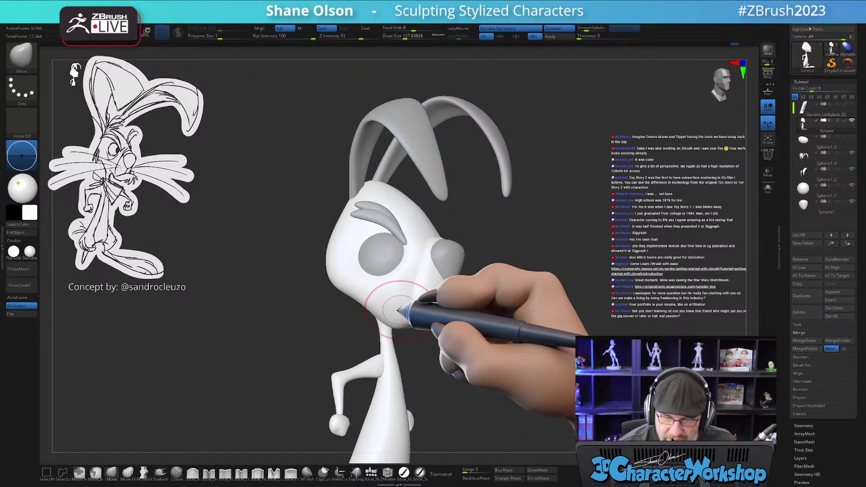
mouse_move(464, 386)
mouse_down()
mouse_move(463, 367)
mouse_move(455, 374)
mouse_up()
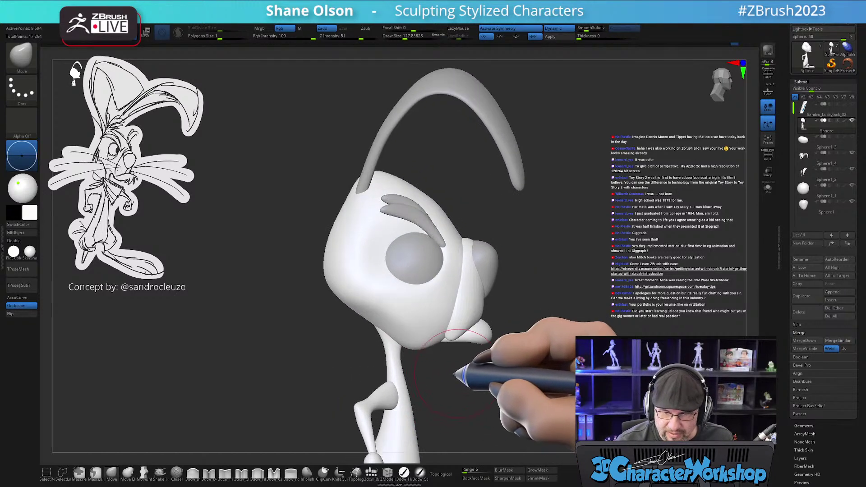
drag(421, 348, 448, 354)
- Insert symmetrical QuadSphere-2 primitives at the lower edge of the eyes, using an insert brush size of about 37
click(371, 471)
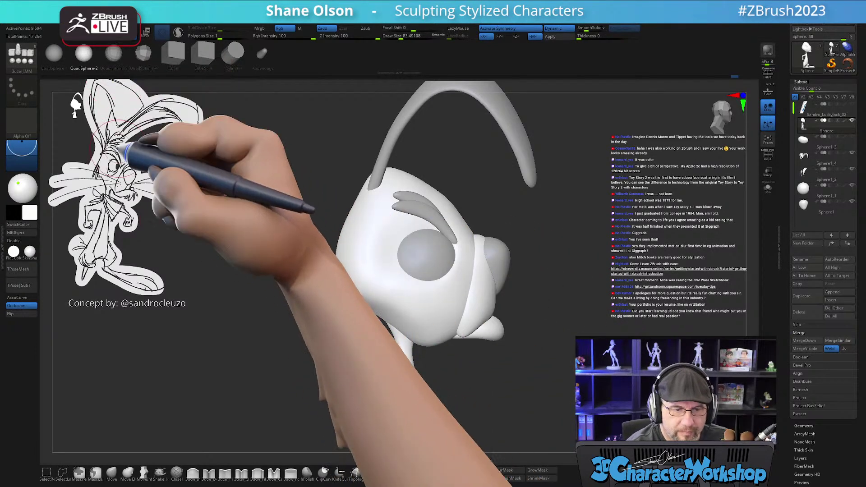
ctrl+right_drag(438, 263, 419, 309)
key(s)
drag(416, 314, 410, 308)
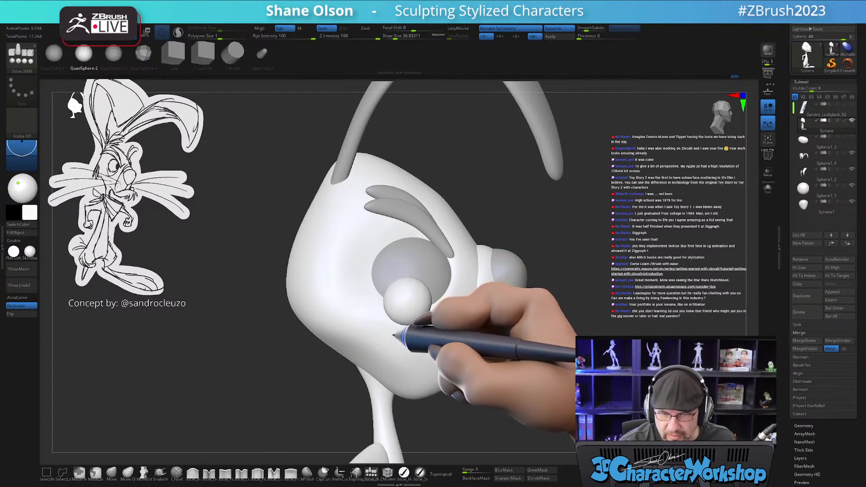
drag(394, 334, 393, 336)
- Flatten the inserted spheres with the transform gizmo and seat them into the face just below the eyes
right_drag(432, 368, 422, 370)
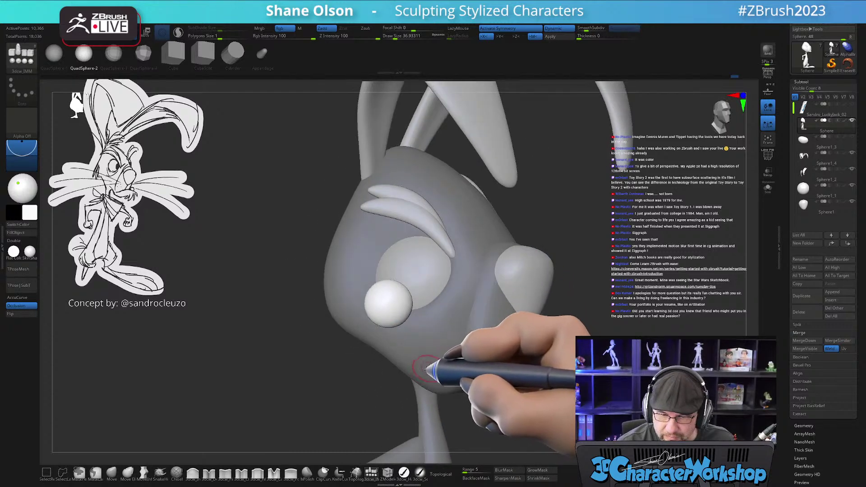
key(w)
drag(449, 358, 436, 362)
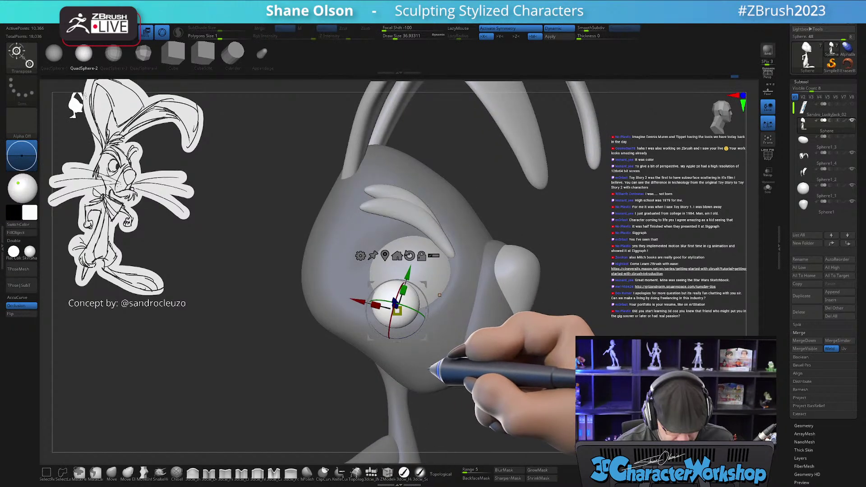
key(q)
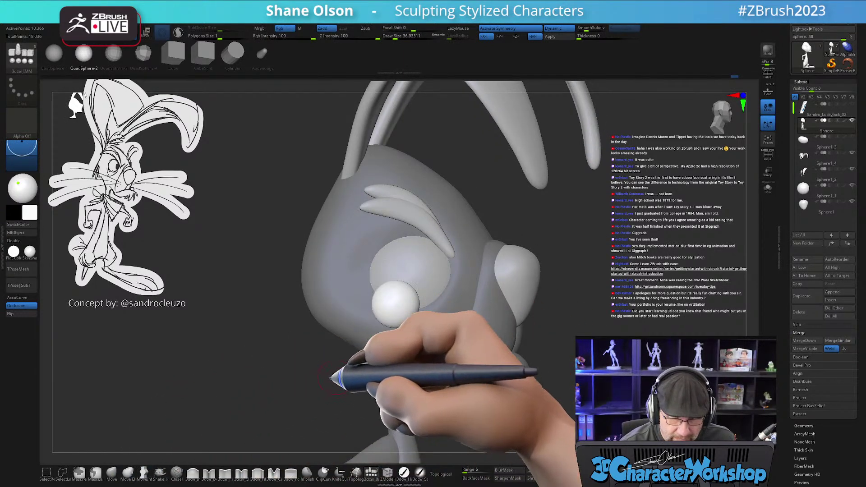
drag(332, 380, 410, 348)
key(w)
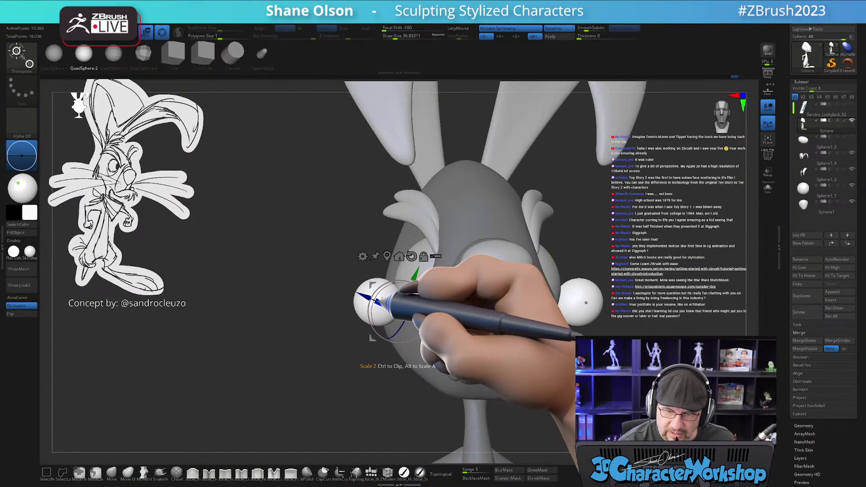
right_drag(403, 332, 422, 328)
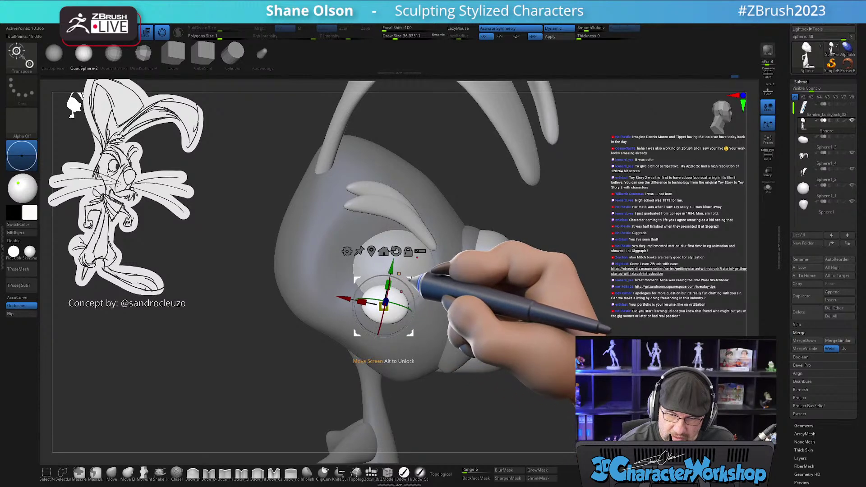
drag(408, 277, 413, 286)
mouse_move(429, 323)
mouse_down()
mouse_move(428, 310)
mouse_move(416, 314)
mouse_up()
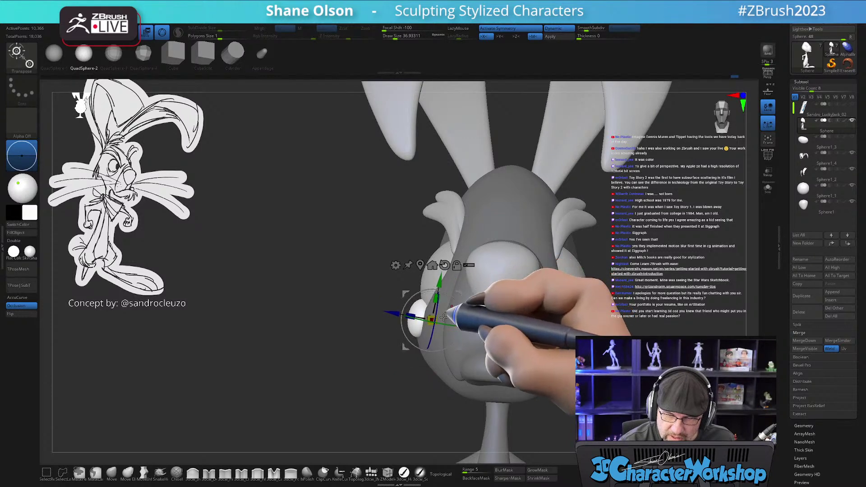
- Stretch the flattened spheres along the underside of the eyes as lower eyelids with the Move brush at about 80
drag(367, 396, 124, 471)
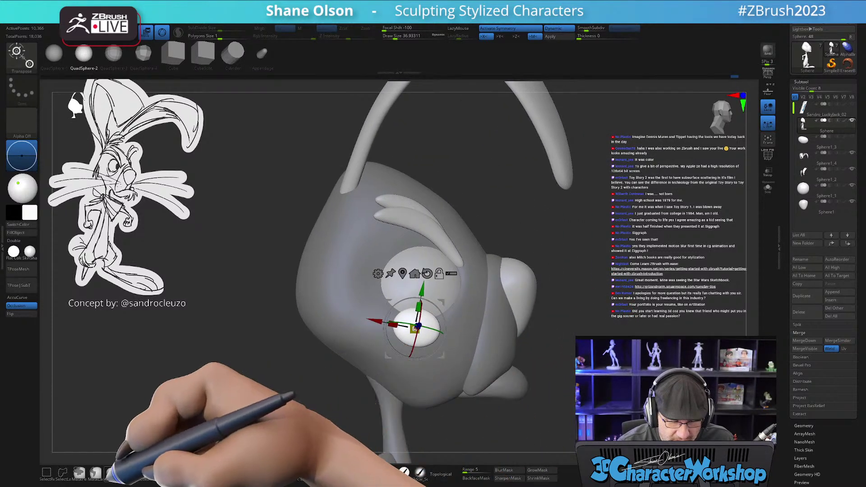
click(113, 471)
drag(316, 392, 339, 376)
alt+right_drag(452, 313, 426, 338)
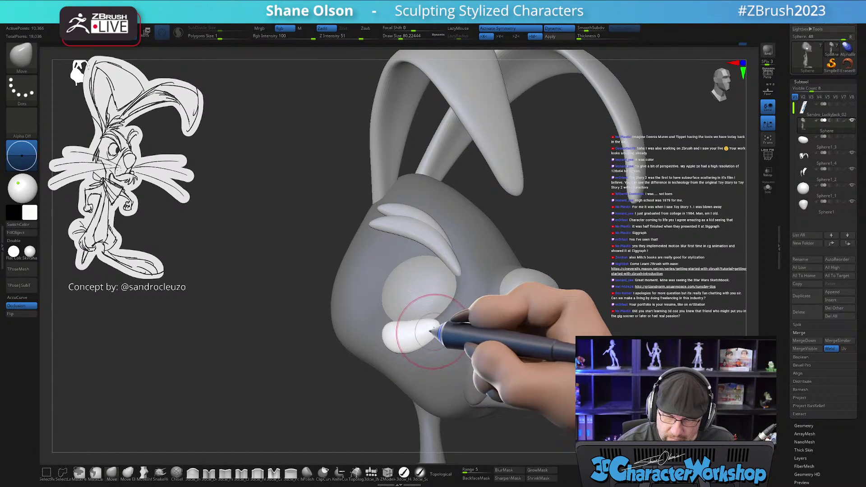
right_drag(441, 321, 376, 321)
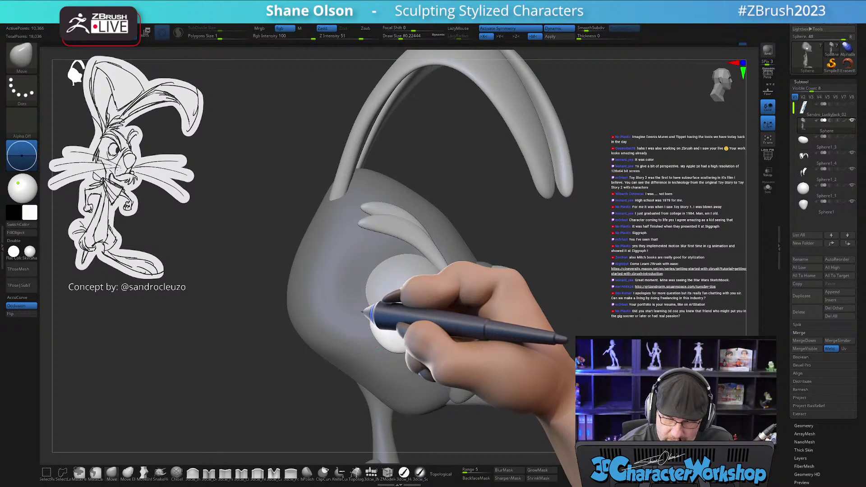
- Show the polyframe while curving and smoothing the lower eyelids around the eyeballs, and hide it again
key(shift+f)
mouse_move(376, 318)
right_down()
mouse_move(382, 325)
mouse_move(429, 315)
mouse_move(384, 313)
mouse_move(441, 350)
mouse_move(464, 306)
mouse_move(451, 313)
mouse_move(464, 306)
mouse_move(466, 315)
mouse_move(384, 316)
right_up()
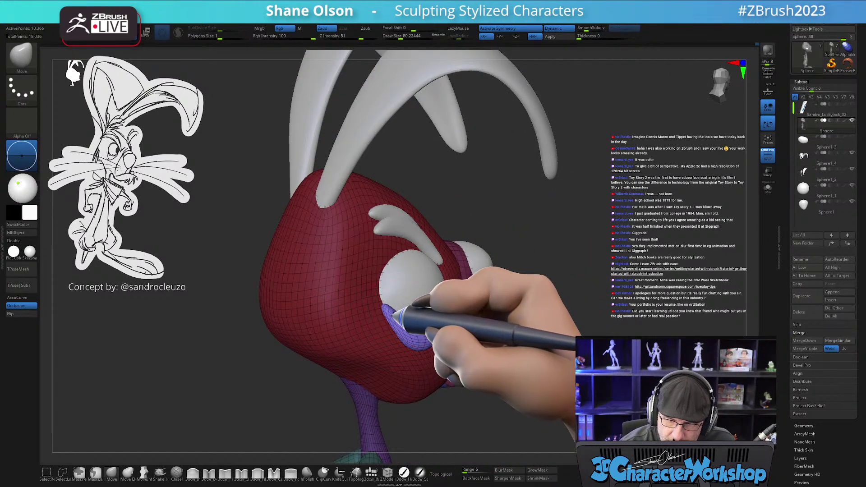
shift+drag(392, 315, 424, 337)
mouse_move(453, 334)
right_down()
mouse_move(425, 318)
mouse_move(386, 318)
mouse_move(435, 303)
mouse_move(444, 286)
mouse_move(439, 290)
mouse_move(474, 290)
mouse_move(450, 286)
mouse_move(461, 294)
right_up()
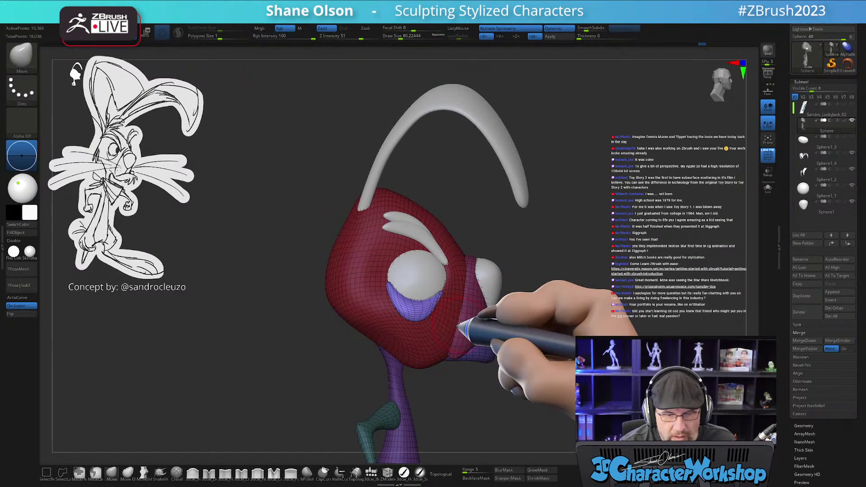
mouse_move(469, 376)
right_down()
mouse_move(477, 361)
mouse_move(480, 373)
mouse_move(475, 367)
mouse_move(460, 399)
mouse_move(449, 382)
mouse_move(424, 382)
mouse_move(417, 372)
mouse_move(441, 386)
right_up()
key(shift+f)
- Set the Move brush to about 83 with the Topological option enabled and reshape the underside of the jaw
key(bracketright)
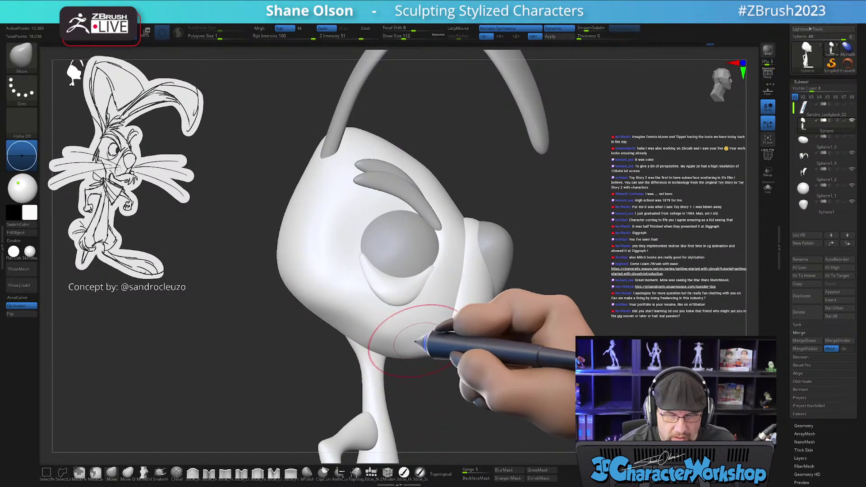
key([)
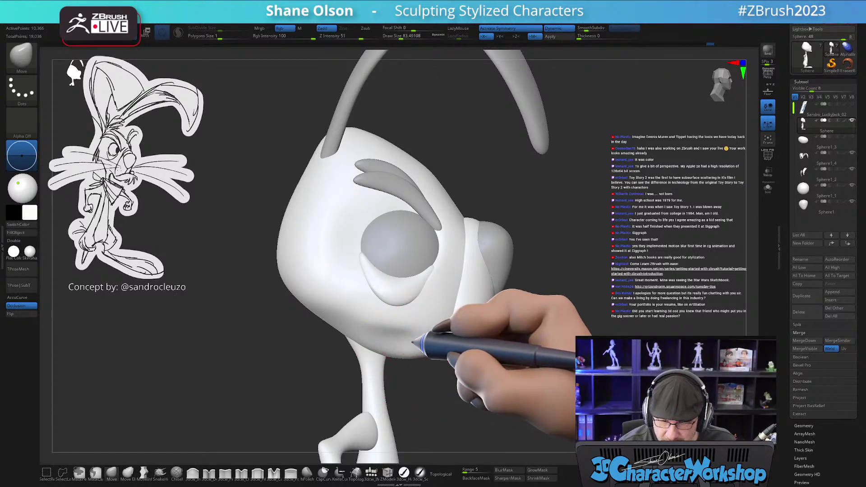
mouse_move(478, 391)
right_down()
mouse_move(466, 392)
mouse_move(448, 364)
mouse_move(445, 386)
mouse_move(465, 361)
mouse_move(462, 334)
mouse_move(478, 331)
right_up()
click(449, 474)
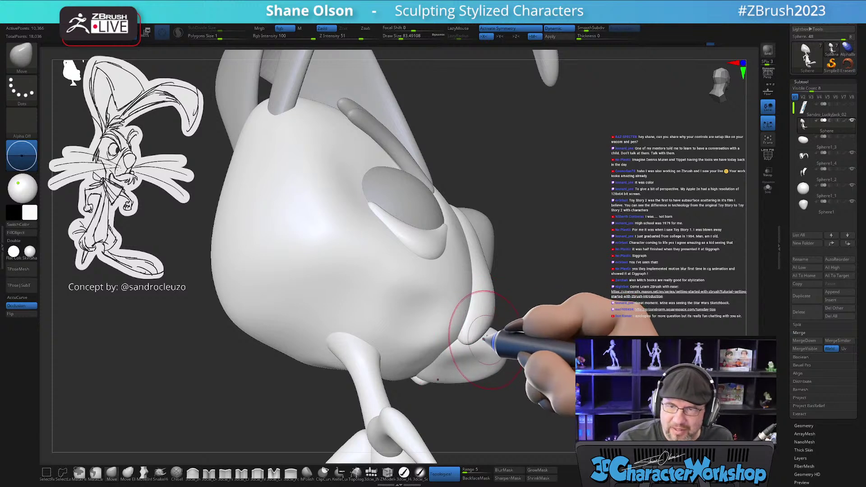
right_drag(485, 335, 530, 313)
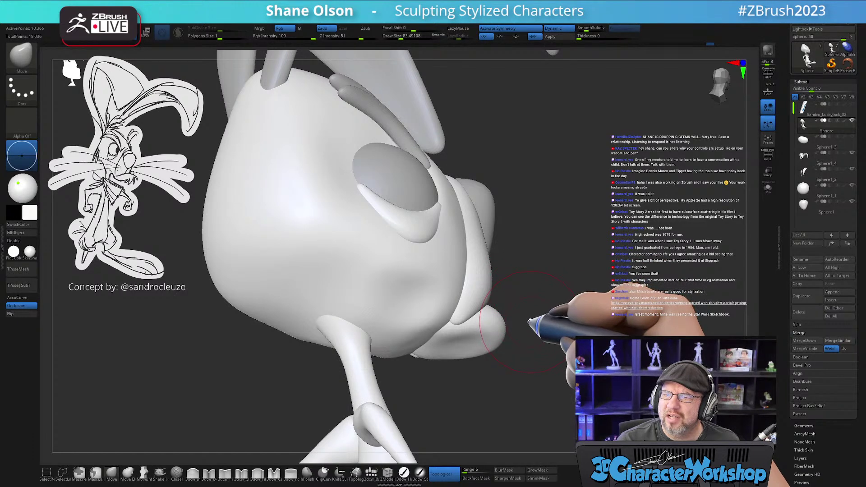
mouse_move(557, 311)
right_down()
mouse_move(516, 327)
mouse_move(417, 344)
mouse_move(406, 339)
right_up()
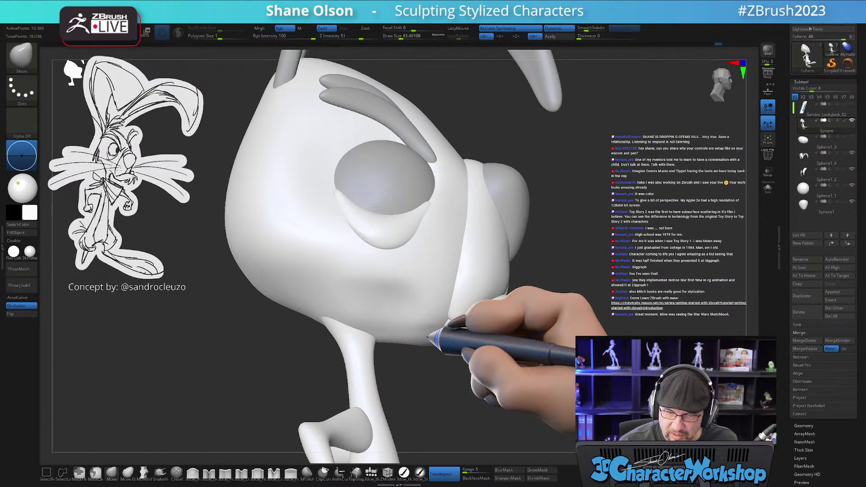
- Smooth the underside of the jaw and cheek below the eye, checking the form from several angles
drag(408, 315, 373, 308)
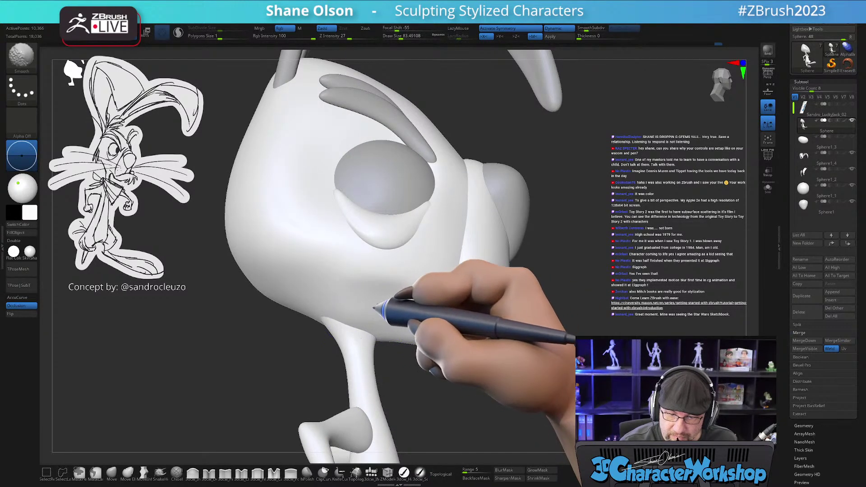
right_drag(416, 357, 417, 387)
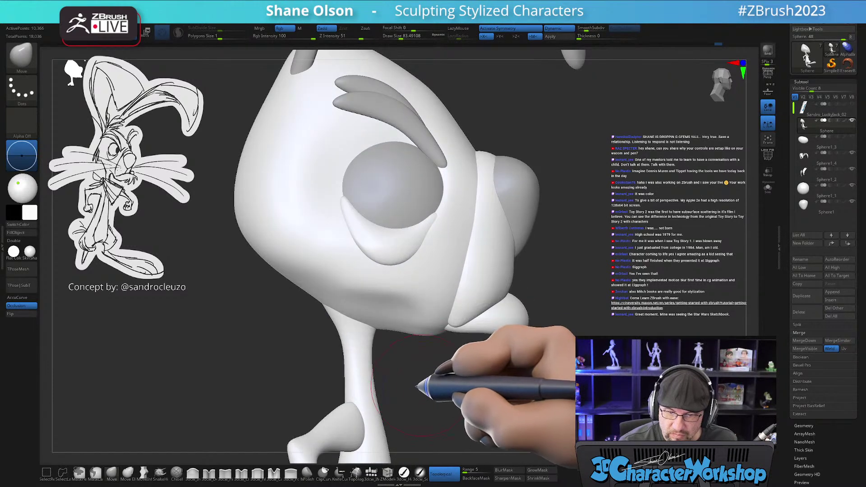
right_drag(375, 304, 366, 310)
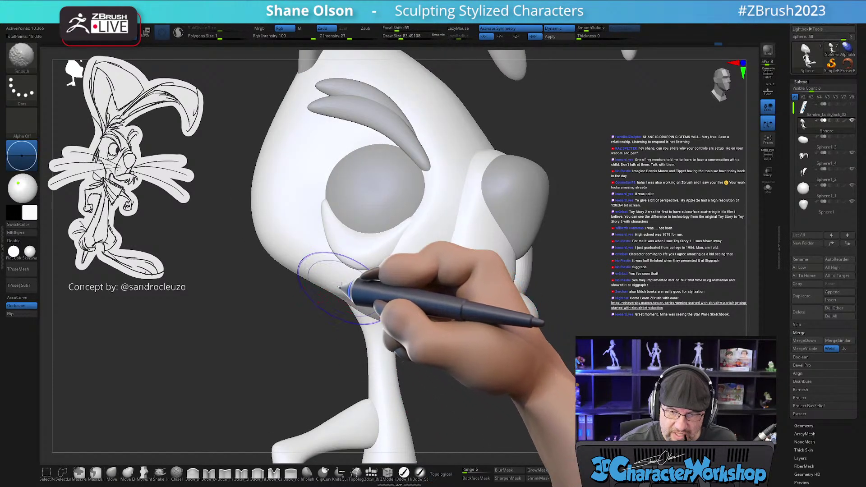
right_drag(444, 358, 449, 384)
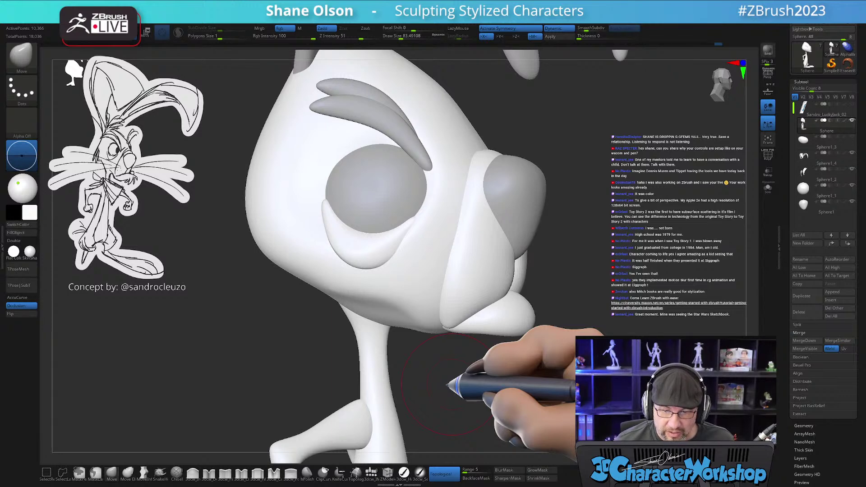
- Reduce the Move brush to about 68, disable Topological, and adjust the face surface at the lower eyelid's inner corner
key(bracketleft)
key(bracketleft)
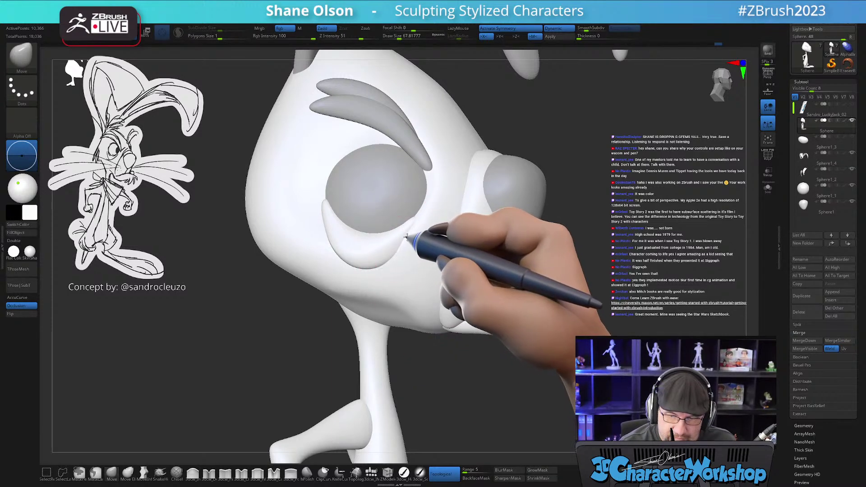
click(439, 473)
drag(408, 237, 422, 220)
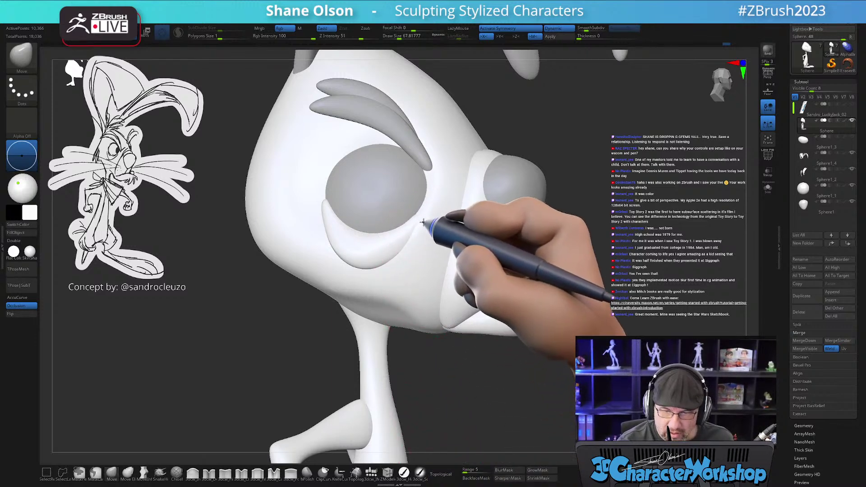
drag(561, 355, 452, 367)
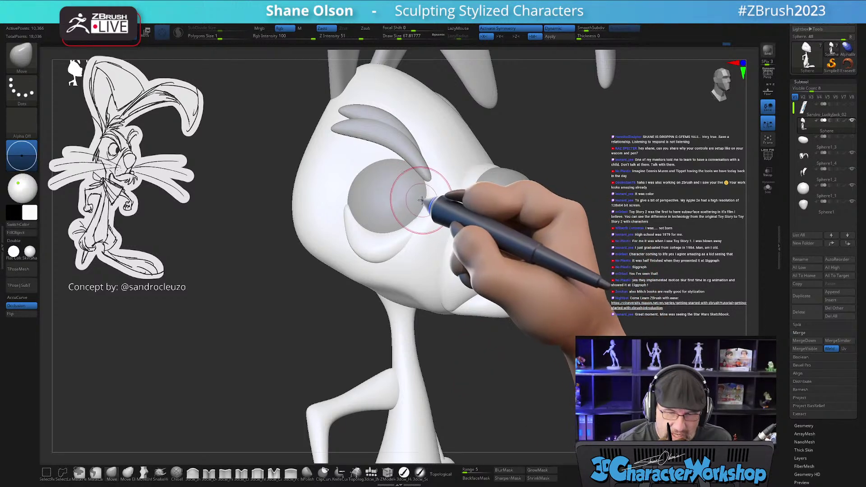
alt+right_drag(460, 214, 393, 244)
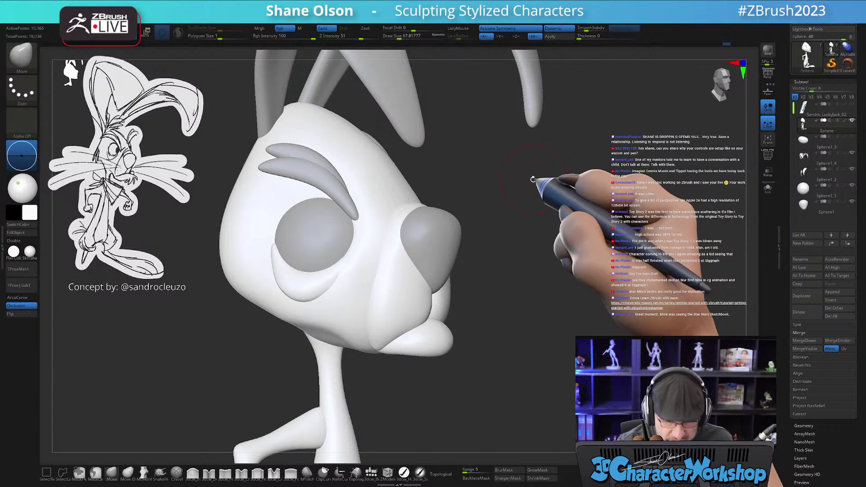
key(space)
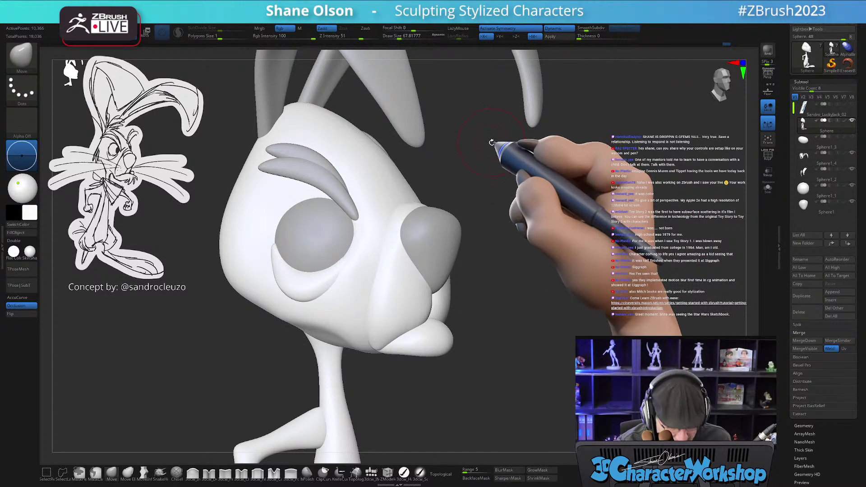
key(space)
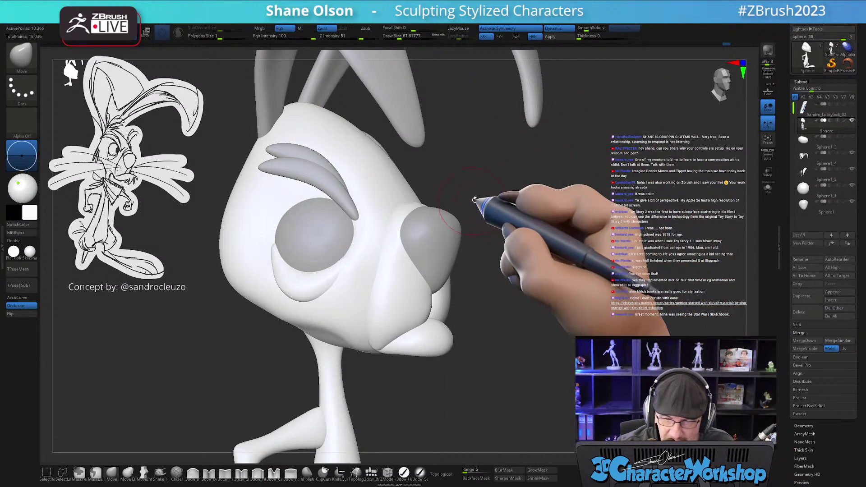
- Reshape the jaw's underside around the neck with the Move brush at about 68
mouse_move(475, 199)
mouse_down()
mouse_move(507, 309)
mouse_move(386, 381)
mouse_move(373, 374)
mouse_move(386, 352)
mouse_move(354, 364)
mouse_move(381, 386)
mouse_up()
mouse_move(337, 351)
right_down()
mouse_move(350, 345)
mouse_move(331, 347)
right_up()
mouse_move(326, 339)
mouse_down()
mouse_move(348, 353)
mouse_move(329, 356)
mouse_up()
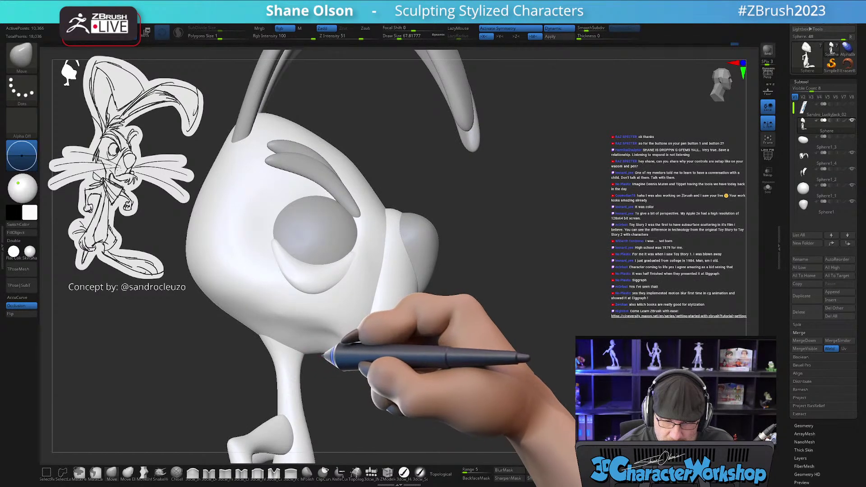
drag(363, 388, 386, 324)
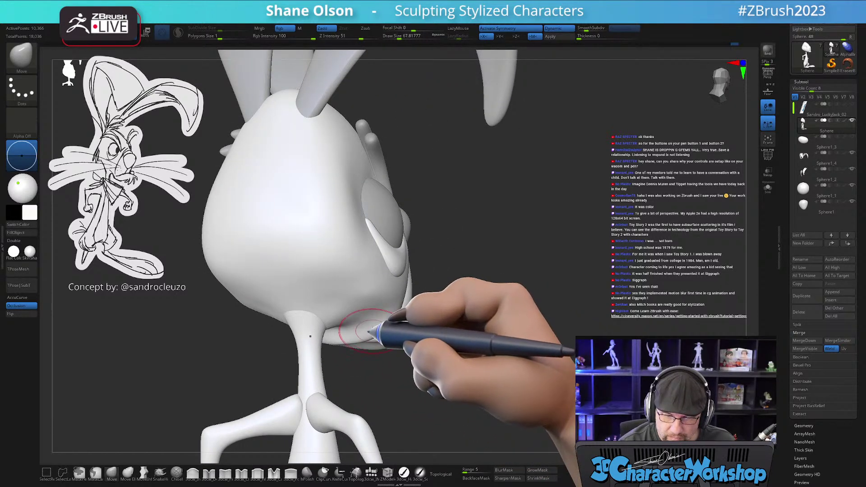
drag(433, 386, 396, 346)
- Enlarge the brush to about 90 and refine the jawline between neck and muzzle with smoothing and topological moves
key(bracketright)
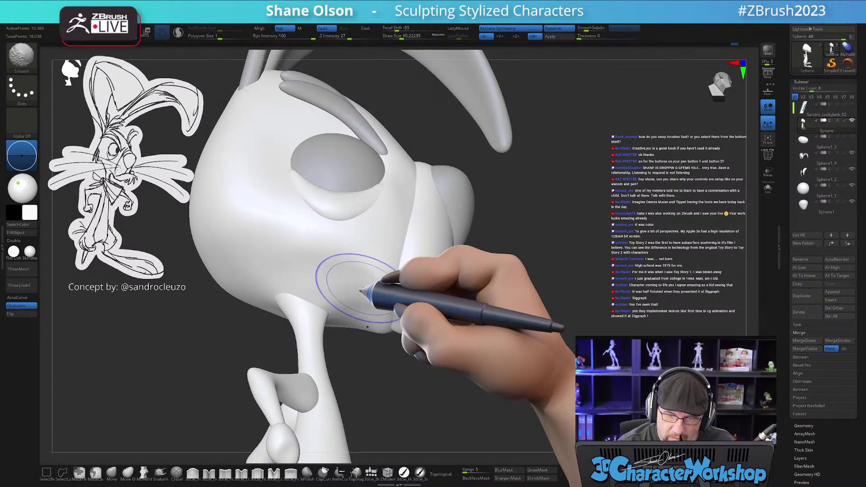
mouse_move(396, 359)
mouse_down()
mouse_move(396, 386)
mouse_move(396, 375)
mouse_up()
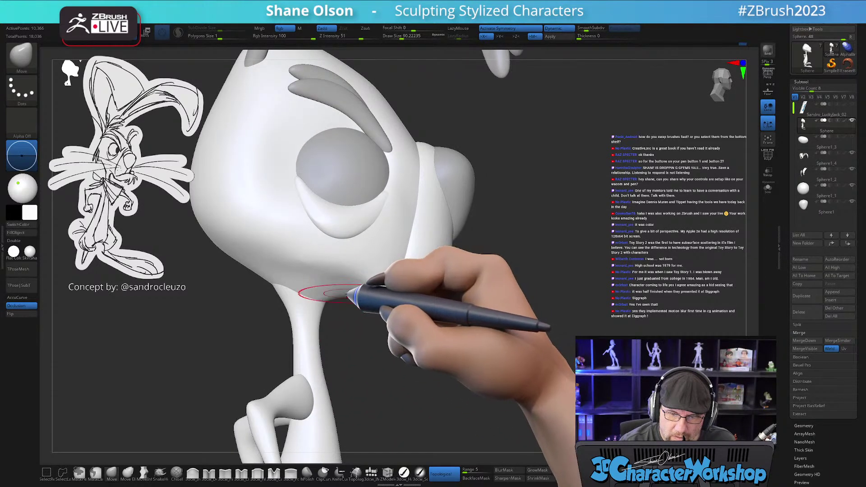
drag(363, 339, 345, 324)
drag(333, 290, 309, 286)
drag(386, 325, 478, 309)
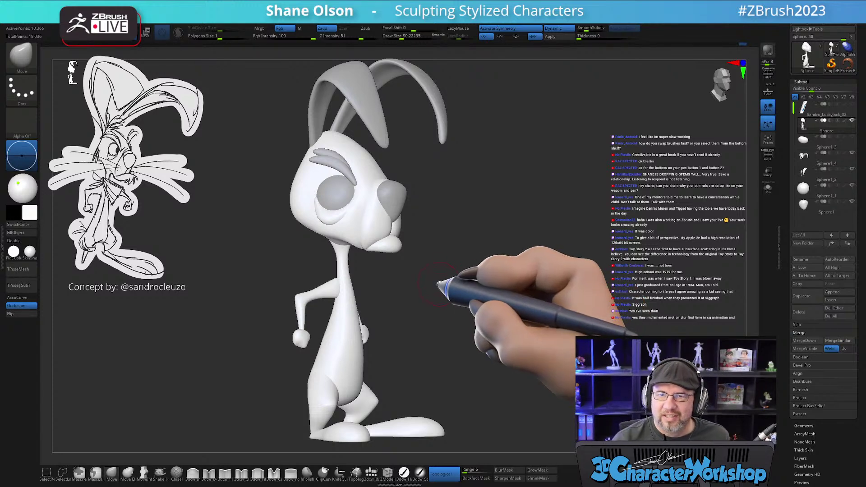
- Smooth the jaw corner beside the lower lip at about 68, turn Topological off, and nudge the corner into shape
mouse_move(434, 292)
mouse_down()
mouse_move(442, 299)
mouse_move(437, 294)
mouse_move(448, 286)
mouse_move(433, 292)
mouse_move(469, 341)
mouse_up()
drag(429, 309, 448, 290)
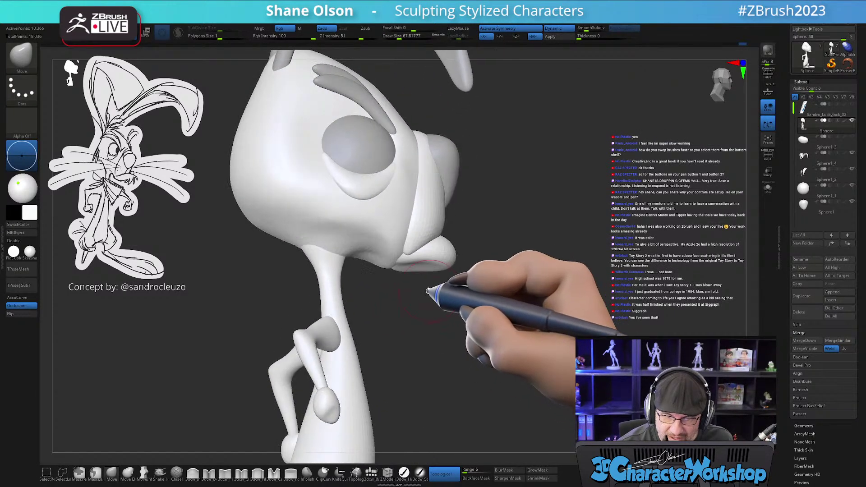
key(shift)
mouse_move(439, 340)
mouse_down()
mouse_move(445, 352)
mouse_move(417, 351)
mouse_move(440, 329)
mouse_move(437, 310)
mouse_up()
click(435, 472)
drag(406, 282, 404, 272)
- Set the Move brush to about 116 and reshape the lower tip of the cheek beside the lower lip
key(s)
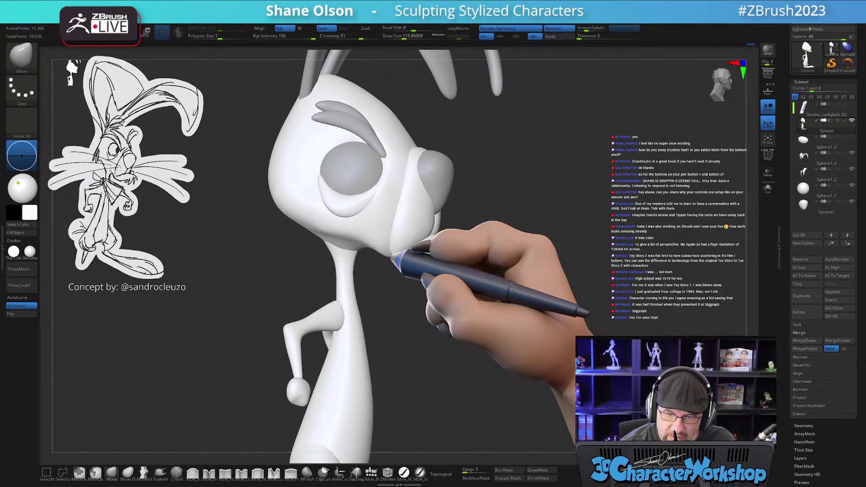
drag(435, 352, 431, 310)
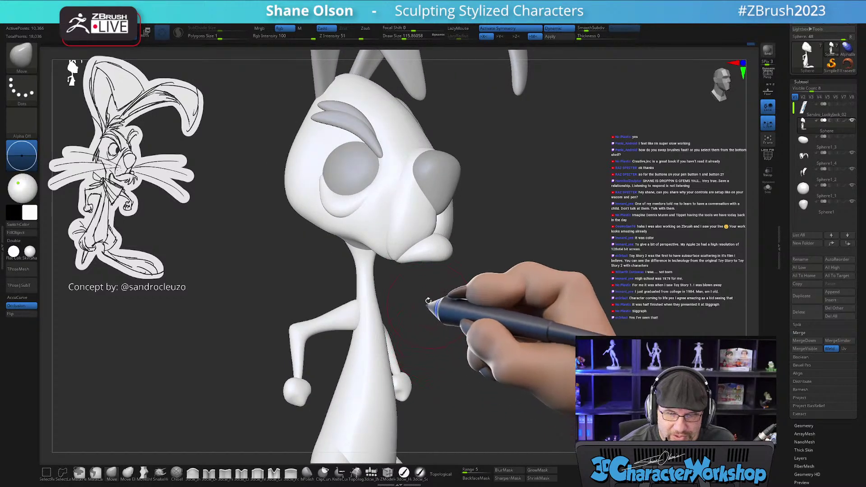
drag(398, 255, 390, 262)
drag(448, 328, 451, 299)
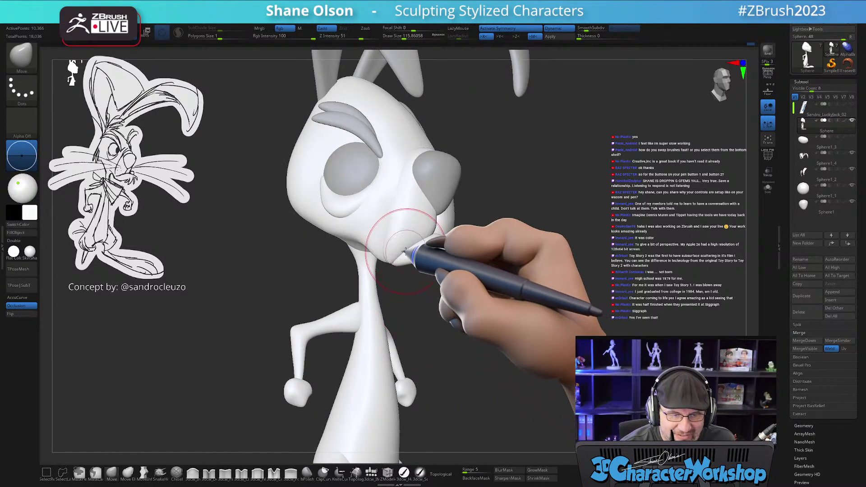
drag(390, 256, 394, 260)
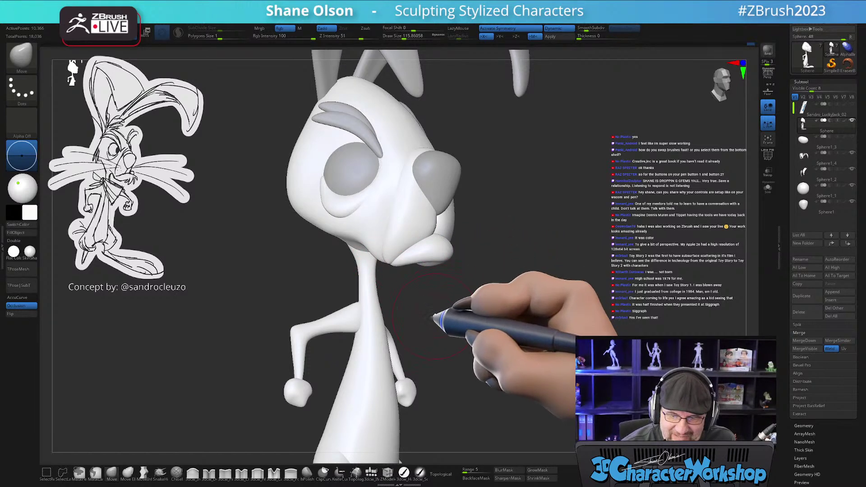
drag(446, 315, 448, 310)
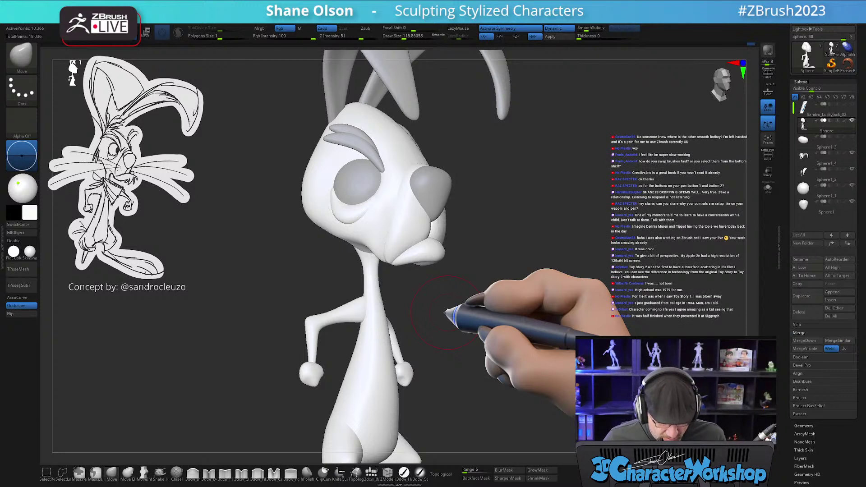
- Show the brush palette filtered to brushes starting with M, and return to the rabbit model
key(b)
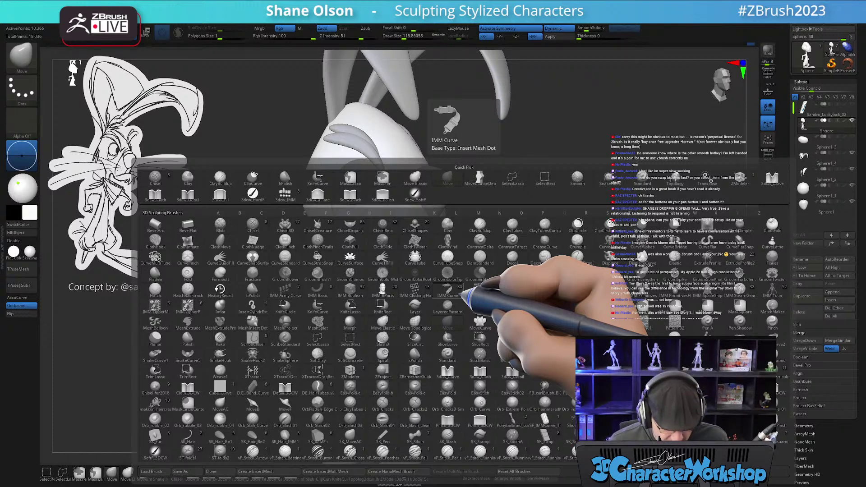
key(m)
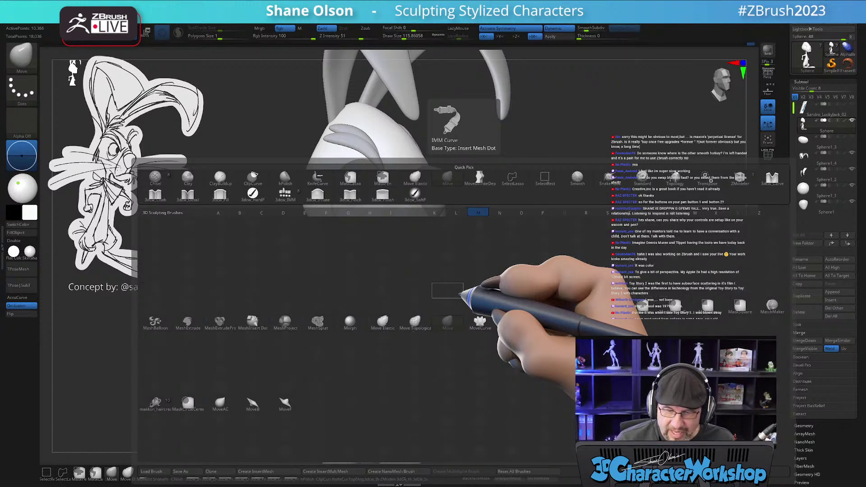
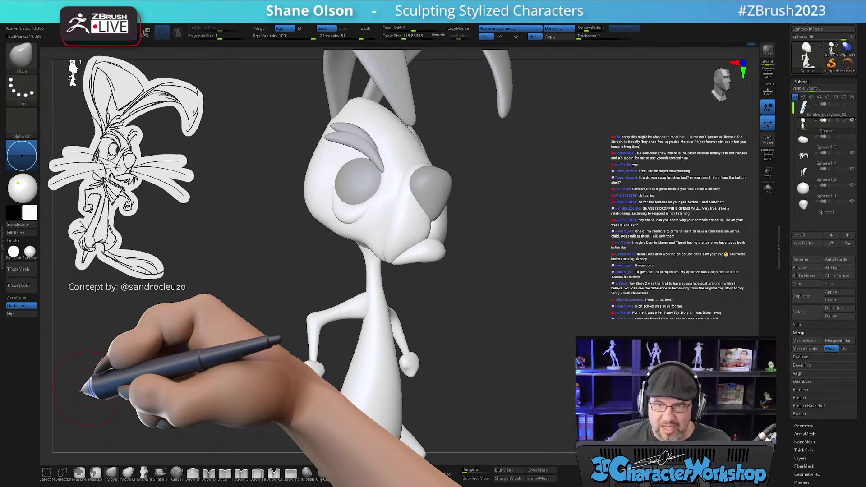
mouse_move(462, 311)
mouse_down()
mouse_move(468, 314)
mouse_move(472, 278)
mouse_move(469, 298)
mouse_up()
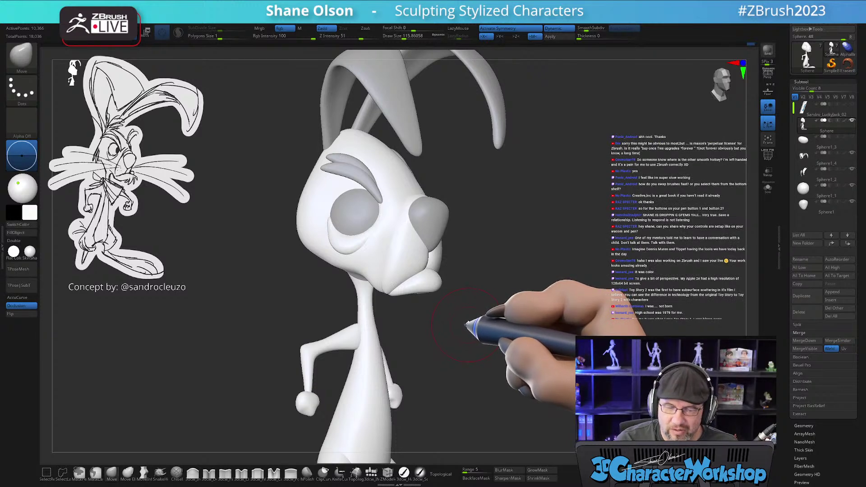
mouse_move(458, 313)
mouse_down()
mouse_move(491, 311)
mouse_move(436, 312)
mouse_move(499, 329)
mouse_move(506, 361)
mouse_up()
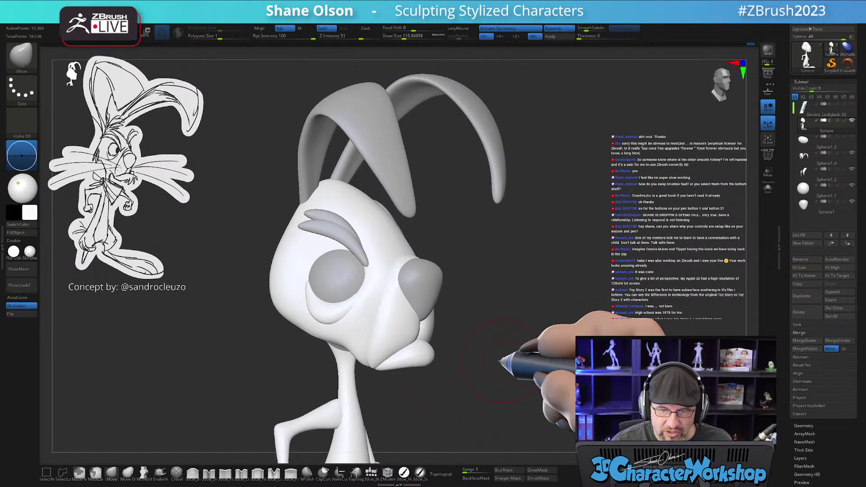
- Select the eyebrows and reshape their curve above the eyes with the Move brush at about 116
alt+click(354, 240)
drag(437, 377, 466, 363)
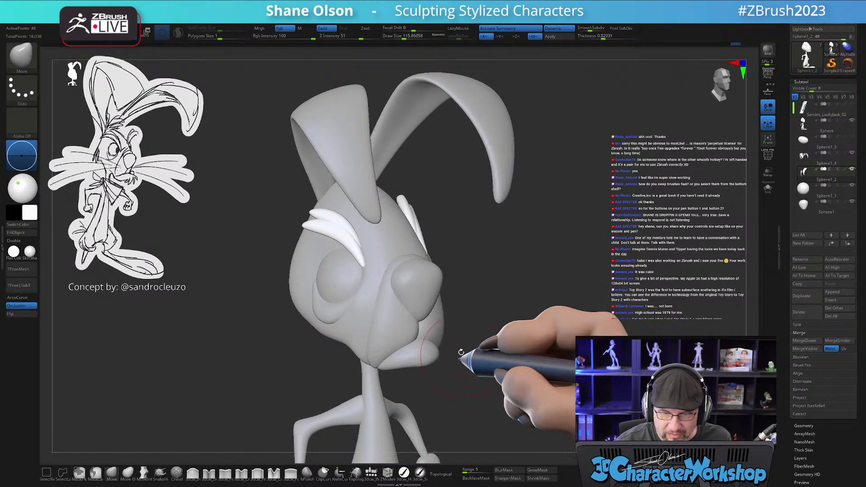
mouse_move(367, 236)
right_down()
mouse_move(347, 253)
mouse_move(370, 243)
right_up()
drag(353, 246, 347, 253)
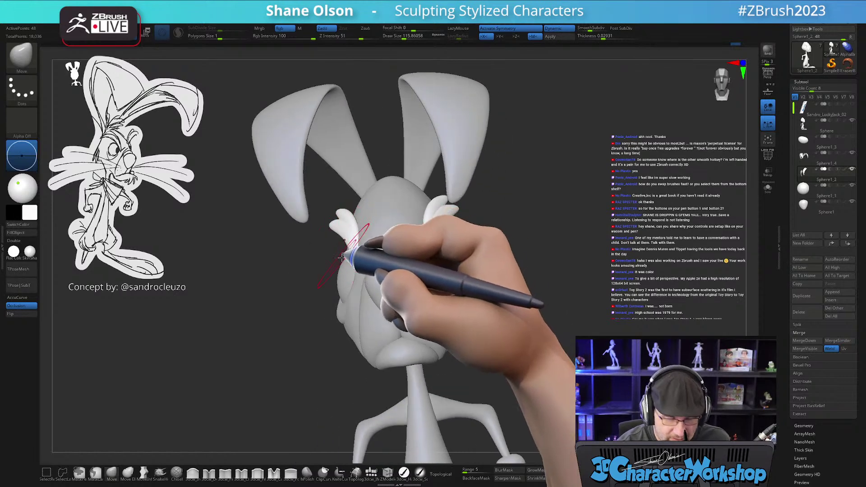
right_drag(354, 230, 371, 235)
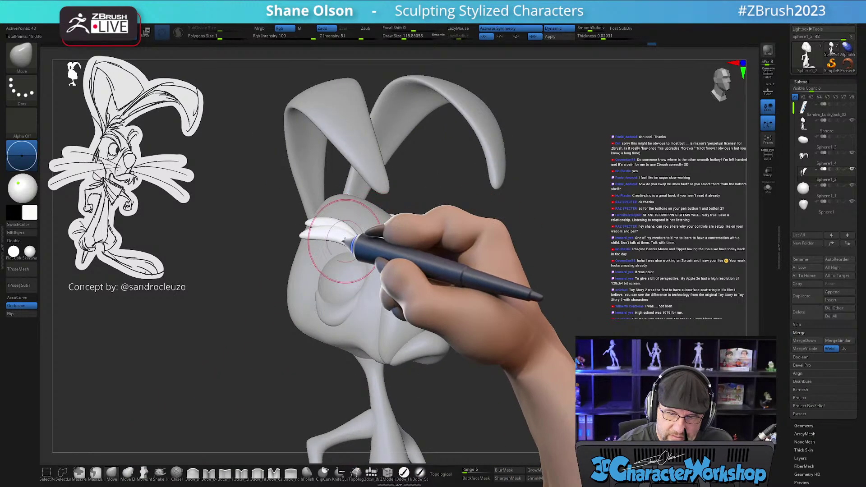
mouse_move(330, 235)
mouse_down()
mouse_move(320, 231)
mouse_move(400, 239)
mouse_up()
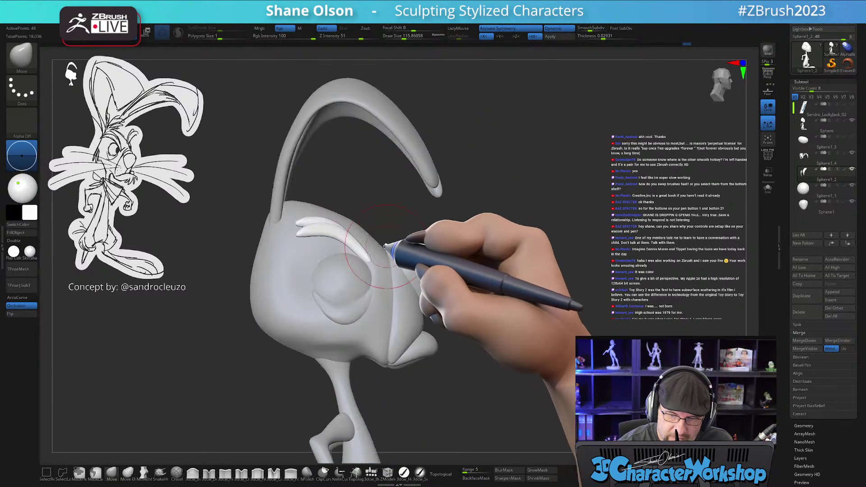
mouse_move(367, 267)
mouse_down()
mouse_move(356, 250)
mouse_move(367, 238)
mouse_move(367, 348)
mouse_move(508, 321)
mouse_move(506, 290)
mouse_move(512, 313)
mouse_up()
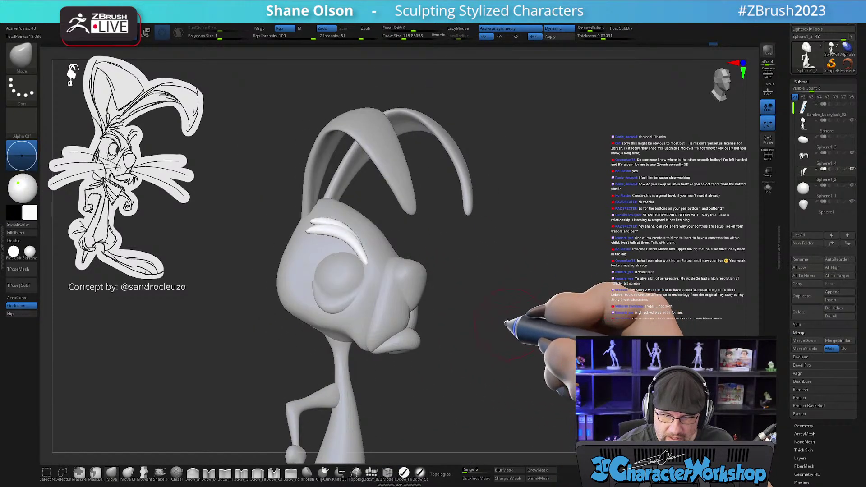
- Select the head and body mesh and smooth the top and back of the head with the brush size at about 158
alt+click(359, 313)
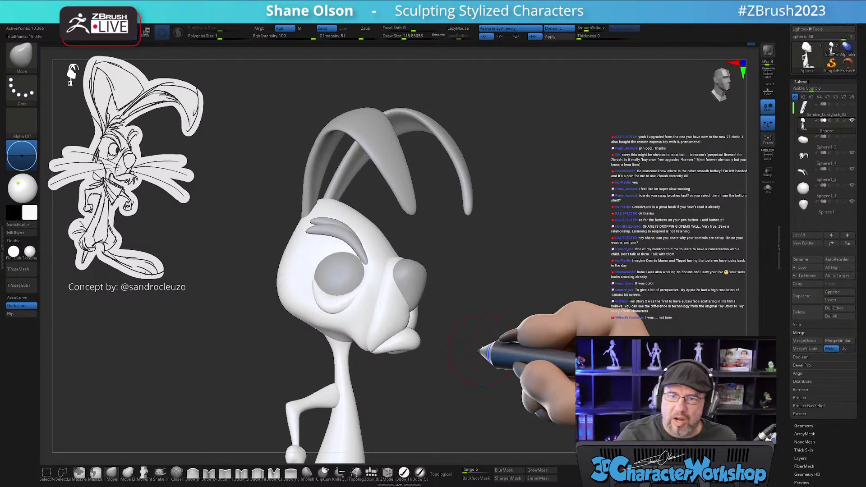
mouse_move(478, 348)
mouse_down()
mouse_move(454, 318)
mouse_move(463, 348)
mouse_move(417, 344)
mouse_move(467, 347)
mouse_move(467, 332)
mouse_move(414, 309)
mouse_up()
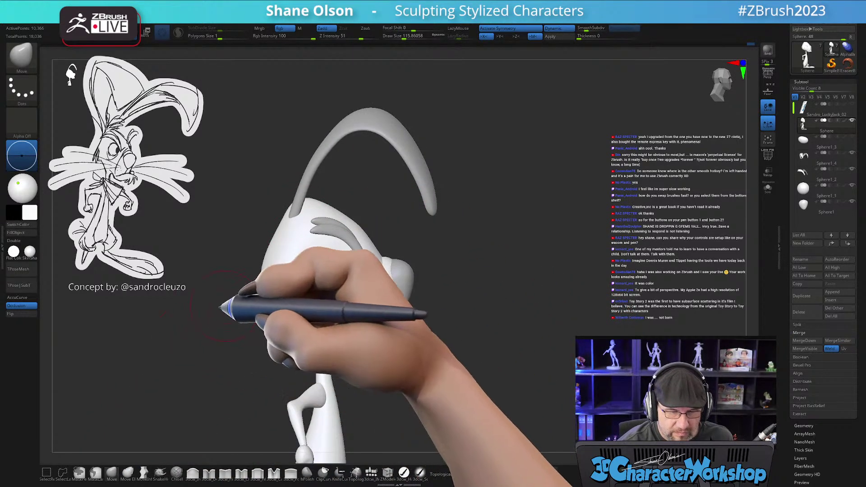
key(bracketright)
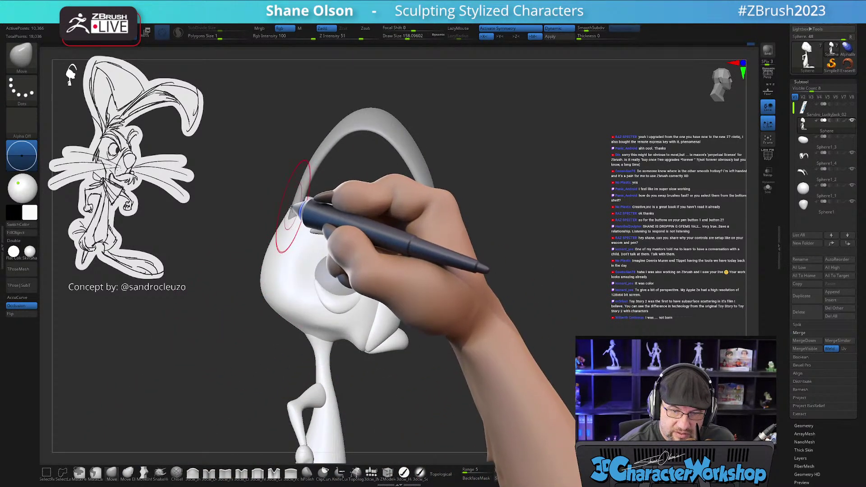
mouse_move(280, 246)
shift+mouse_down()
mouse_move(304, 218)
mouse_move(350, 199)
shift+mouse_up()
mouse_move(477, 314)
mouse_down()
mouse_move(446, 334)
mouse_move(483, 330)
mouse_move(473, 329)
mouse_up()
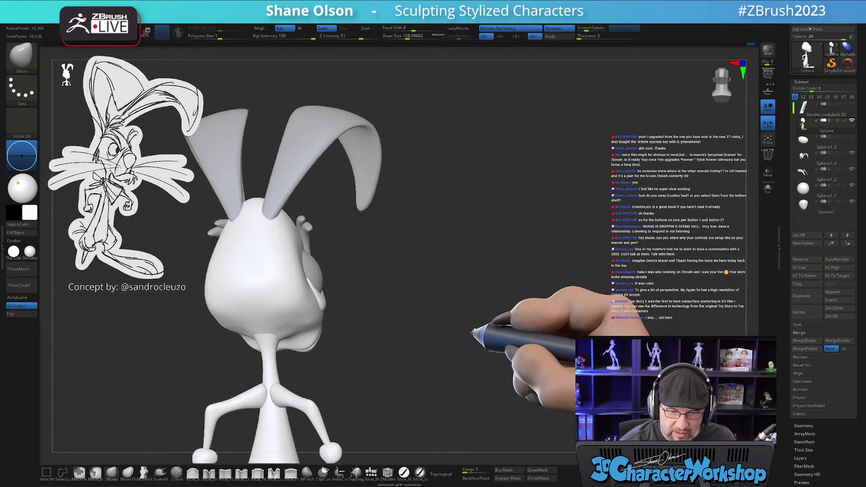
shift+drag(276, 303, 289, 317)
mouse_move(392, 344)
mouse_down()
mouse_move(435, 358)
mouse_move(484, 413)
mouse_move(451, 347)
mouse_move(440, 353)
mouse_move(448, 360)
mouse_move(440, 352)
mouse_move(462, 340)
mouse_up()
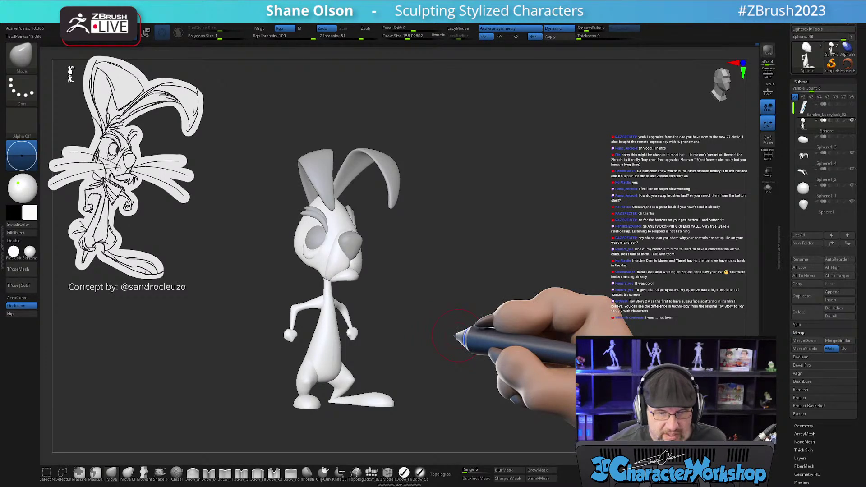
drag(469, 249, 475, 249)
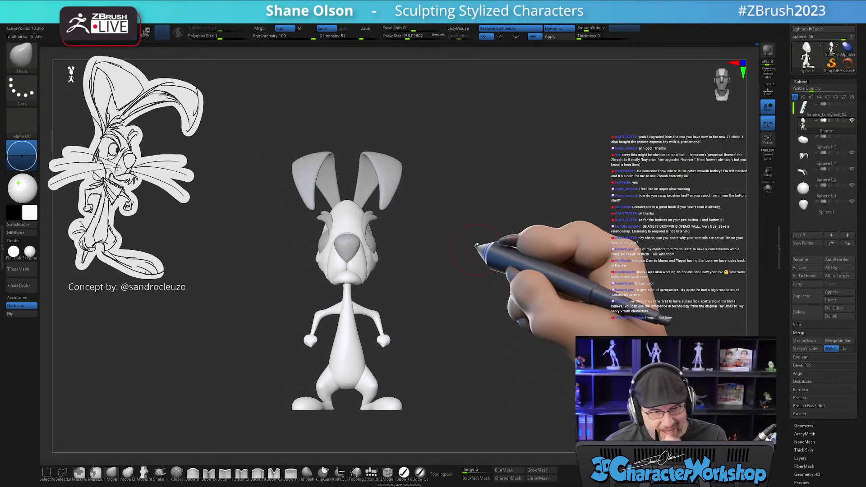
- Enlarge the rabbit concept sketch and its caption in Spotlight beside the model, and leave Spotlight editing
key(z)
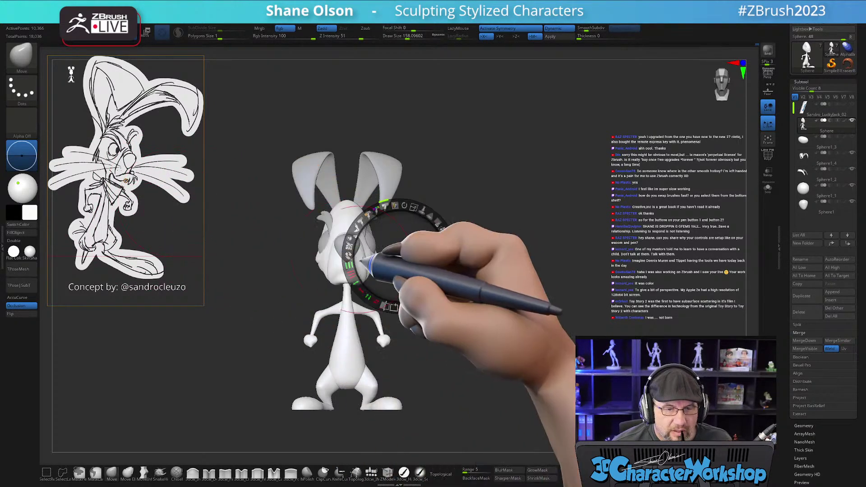
drag(400, 256, 188, 311)
drag(185, 277, 178, 299)
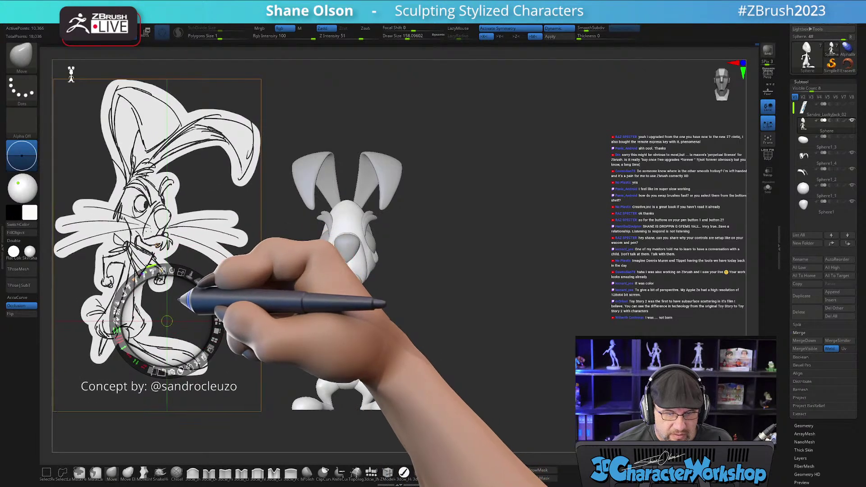
key(z)
mouse_move(501, 270)
alt+mouse_down()
mouse_move(440, 262)
mouse_move(467, 268)
mouse_move(467, 240)
mouse_move(487, 246)
alt+mouse_up()
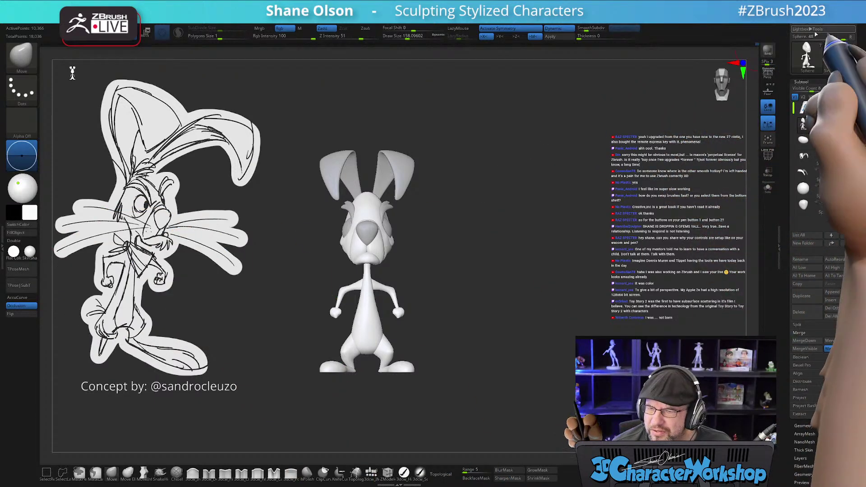
- Generate a combined TPoseMesh of the rabbit, turn on Double display, and set the brush size to about 97
drag(784, 37, 786, 77)
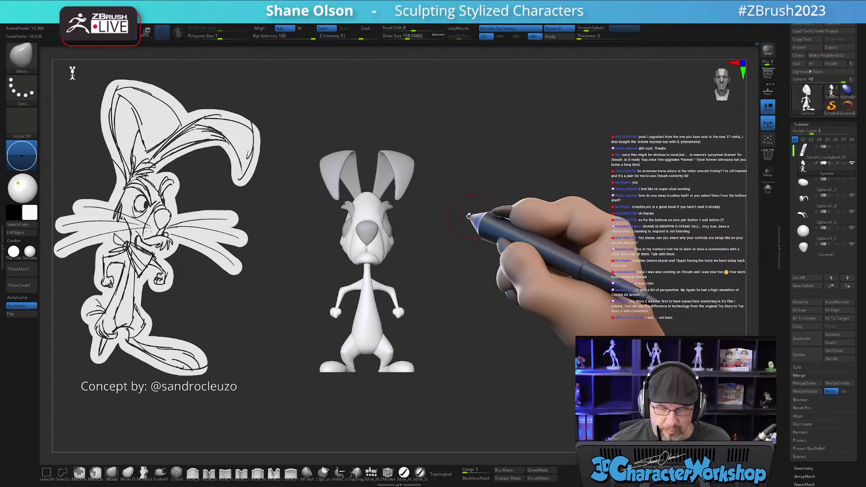
click(18, 269)
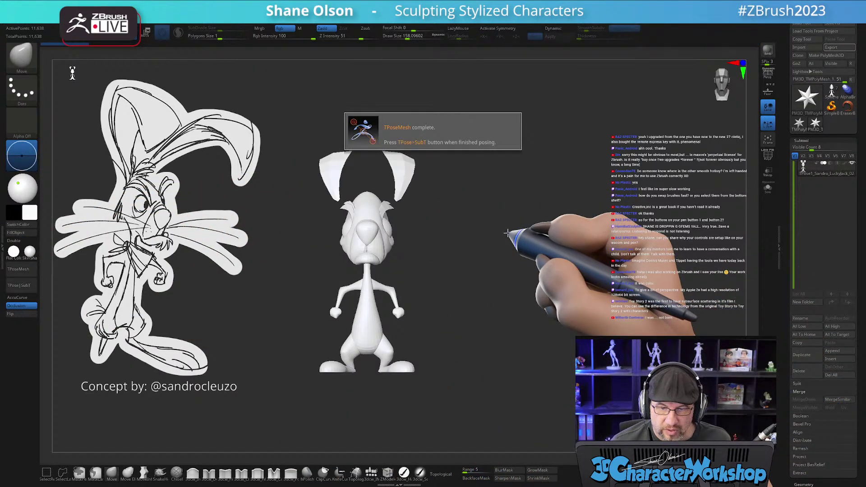
click(14, 241)
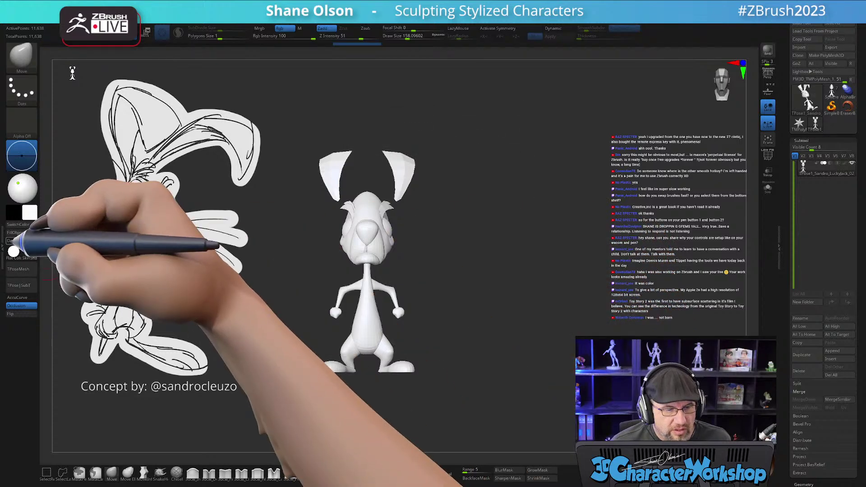
drag(499, 247, 528, 238)
mouse_move(501, 194)
mouse_down()
mouse_move(441, 207)
mouse_move(431, 218)
mouse_move(456, 199)
mouse_move(508, 201)
mouse_move(464, 232)
mouse_up()
key(s)
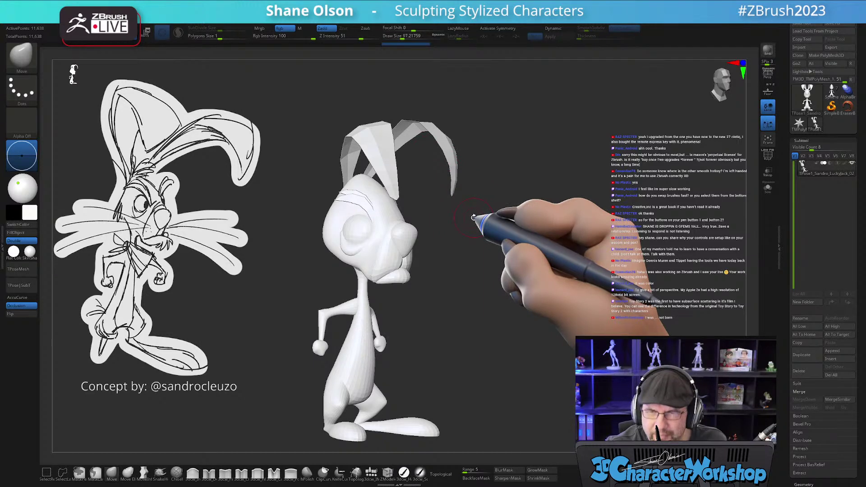
drag(499, 290, 483, 310)
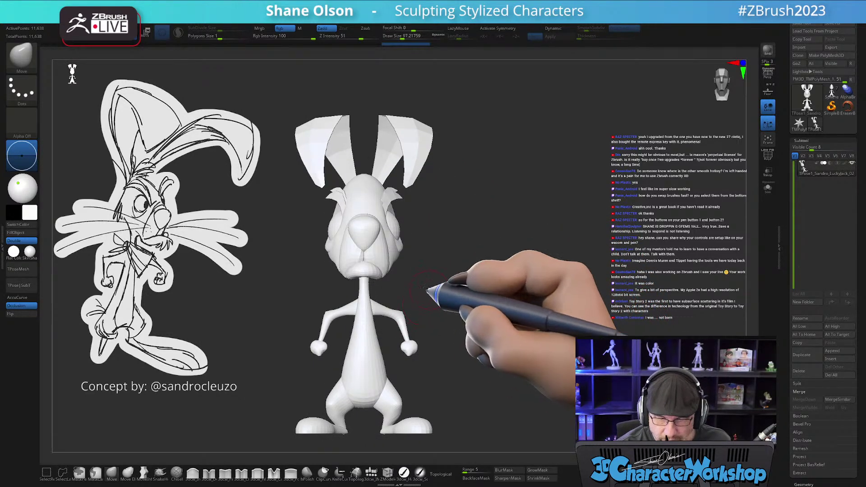
mouse_move(427, 298)
alt+mouse_down()
mouse_move(448, 296)
mouse_move(441, 301)
mouse_move(448, 282)
mouse_move(442, 292)
mouse_move(441, 259)
mouse_move(438, 285)
alt+mouse_up()
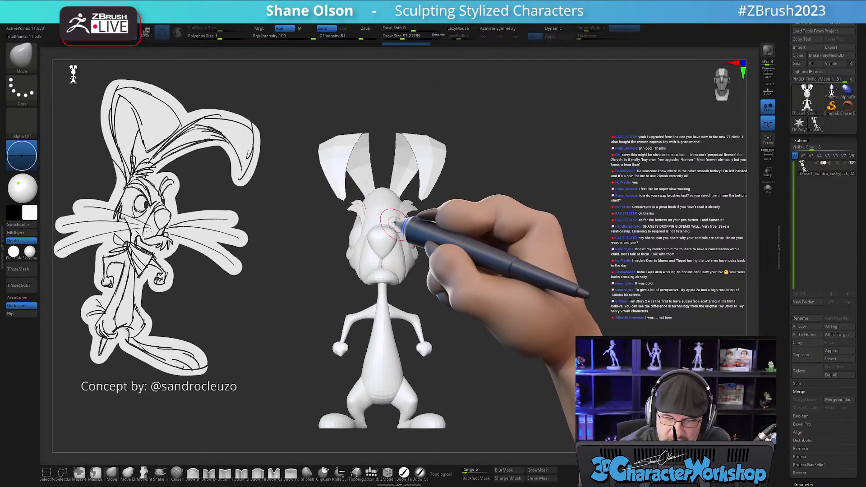
- Try hiding the combined mesh's polygroups until only the ears remain, and restore the full mesh
drag(440, 216, 397, 231)
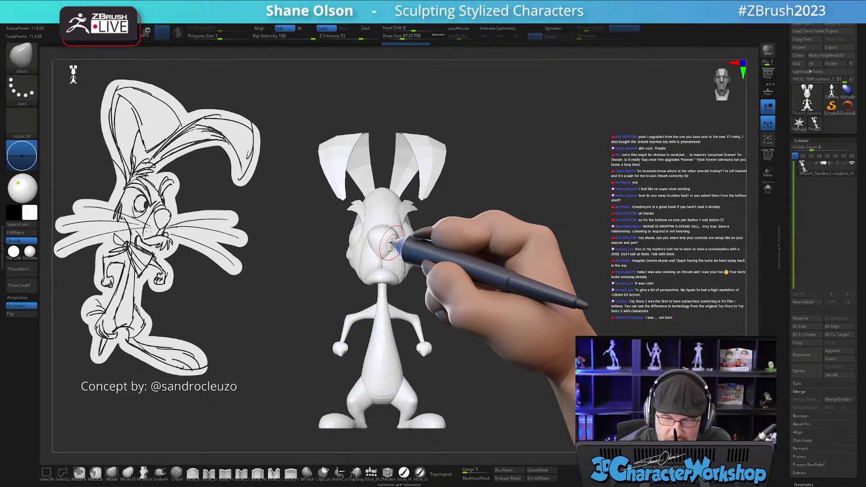
ctrl+shift+click(392, 243)
ctrl+shift+click(394, 242)
ctrl+shift+click(402, 241)
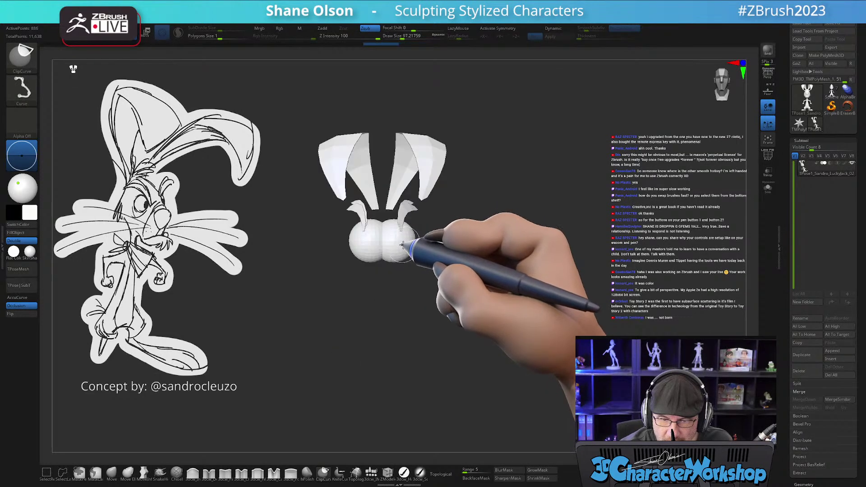
ctrl+shift+click(403, 244)
ctrl+shift+click(400, 224)
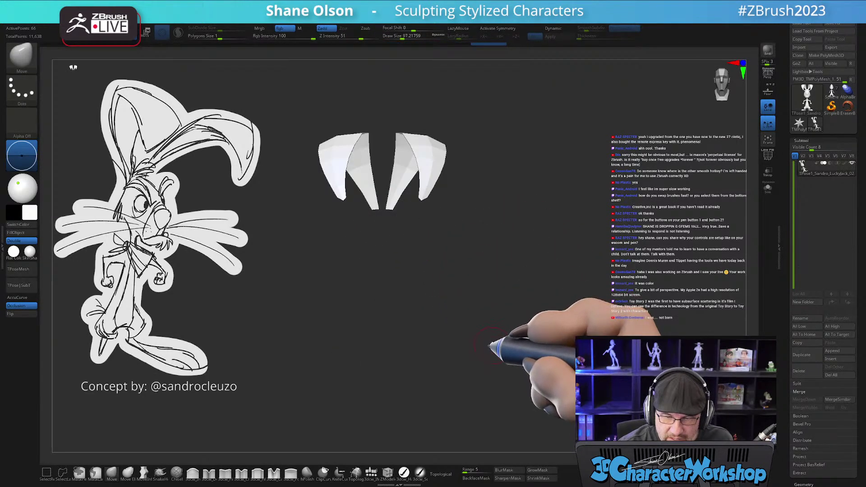
key(ctrl+shift)
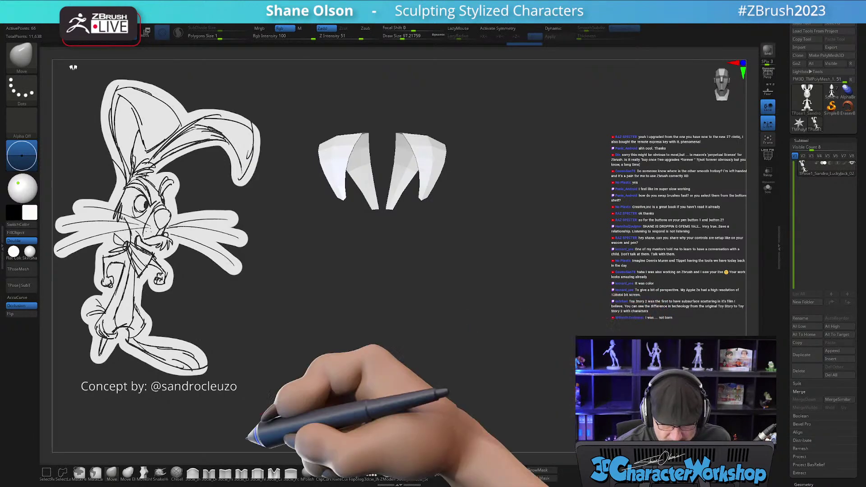
click(111, 472)
ctrl+shift+click(590, 306)
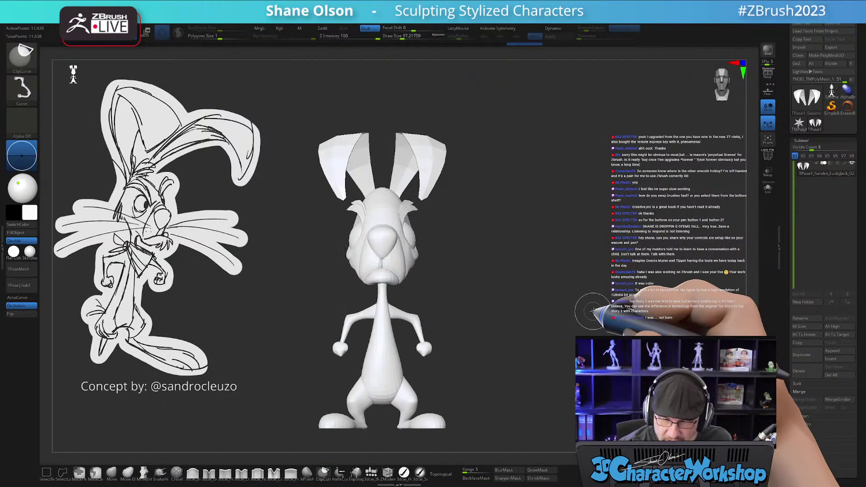
- Show the polyframe on the combined mesh and assign a separate polygroup to each part with Auto Groups
key(shift+f)
alt+drag(532, 364, 537, 325)
key(3)
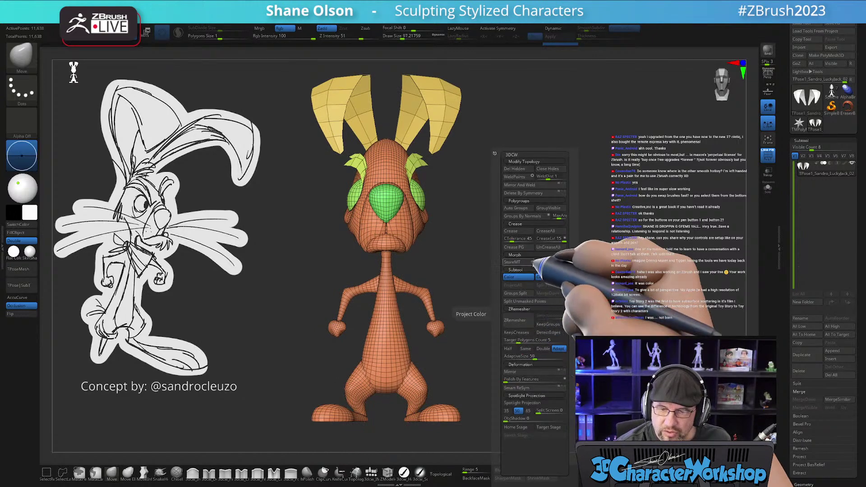
click(518, 208)
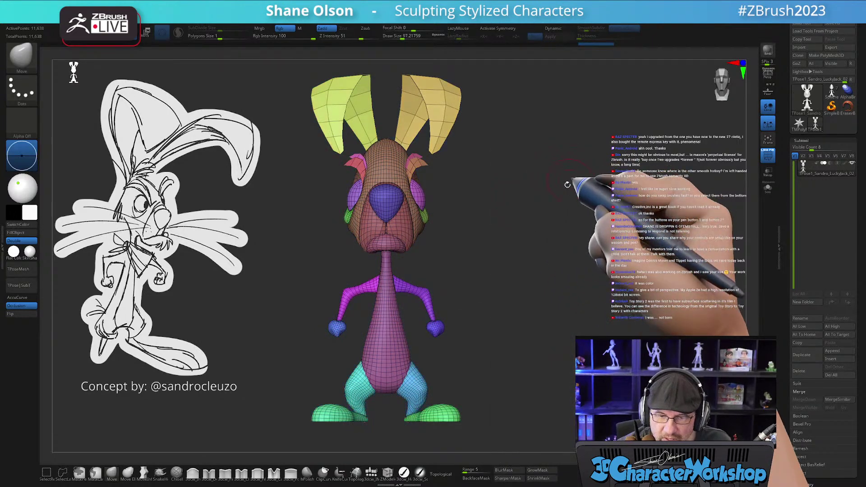
- Hide the torso, arms, hands, legs and feet polygroups, leaving the head parts and ears visible
mouse_move(507, 312)
mouse_down()
mouse_move(561, 354)
mouse_move(532, 314)
mouse_move(503, 322)
mouse_move(514, 315)
mouse_up()
ctrl+shift+click(389, 311)
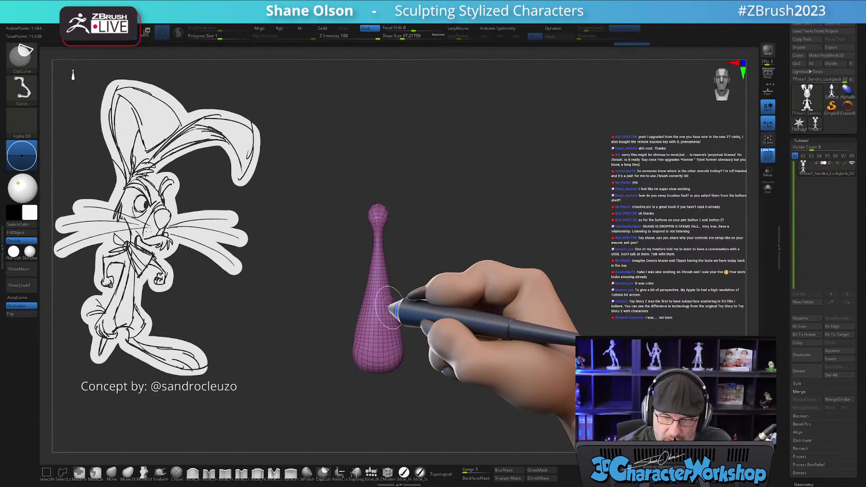
ctrl+shift+click(388, 310)
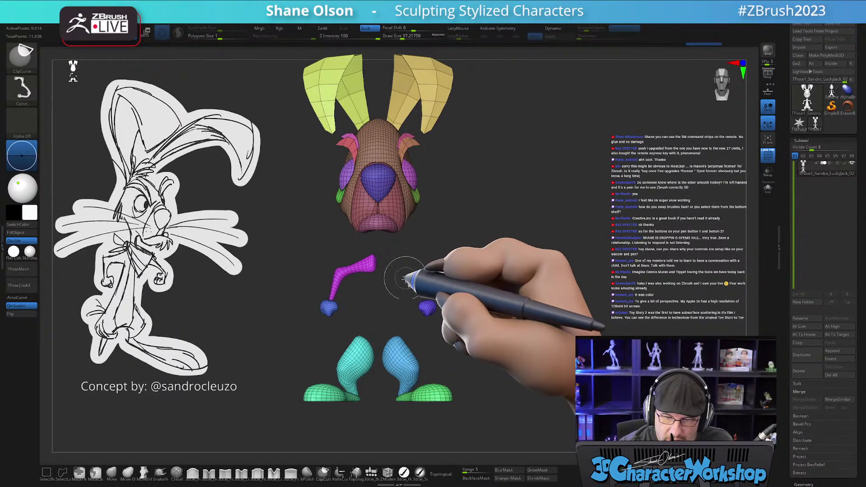
ctrl+shift+click(426, 307)
ctrl+shift+click(370, 263)
ctrl+shift+click(327, 309)
ctrl+shift+click(353, 353)
ctrl+shift+click(396, 360)
ctrl+alt+shift+click(343, 393)
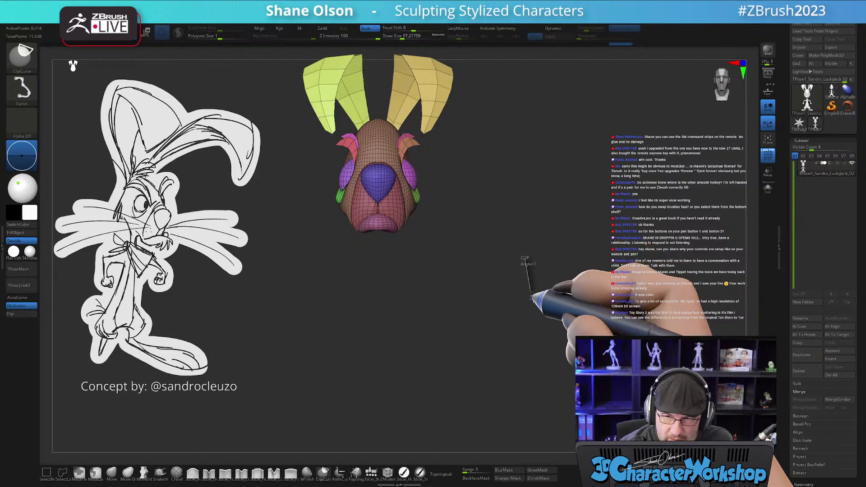
- Invert the visibility, merge the body, limbs, hands and feet into one polygroup, and unhide the full mesh
mouse_move(507, 256)
ctrl+shift+mouse_down()
mouse_move(543, 342)
mouse_move(523, 300)
mouse_move(531, 300)
mouse_move(533, 351)
mouse_move(522, 345)
mouse_move(551, 303)
mouse_move(537, 324)
ctrl+shift+mouse_up()
key(ctrl+w)
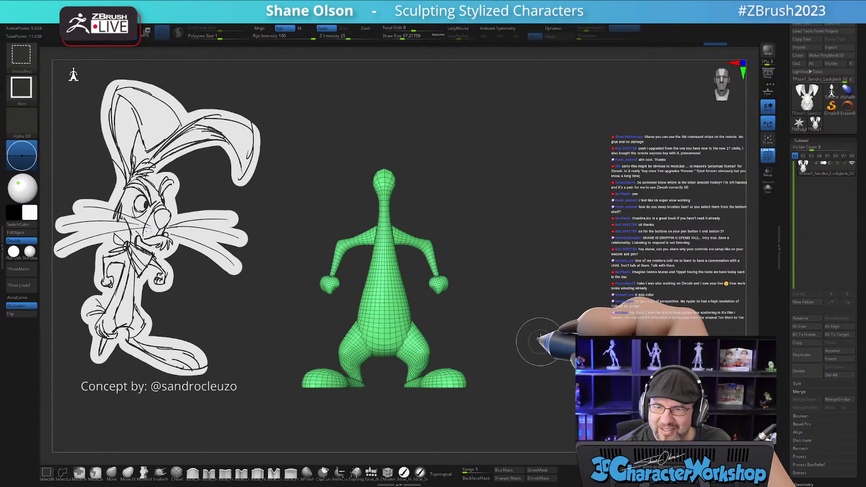
ctrl+shift+click(537, 333)
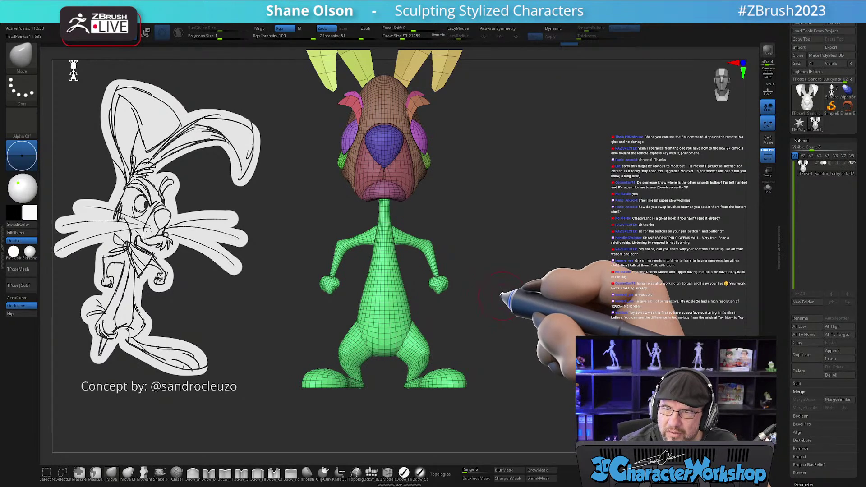
- Activate the transform gizmo on the combined rabbit mesh, with the body framed in front view
drag(497, 288, 522, 274)
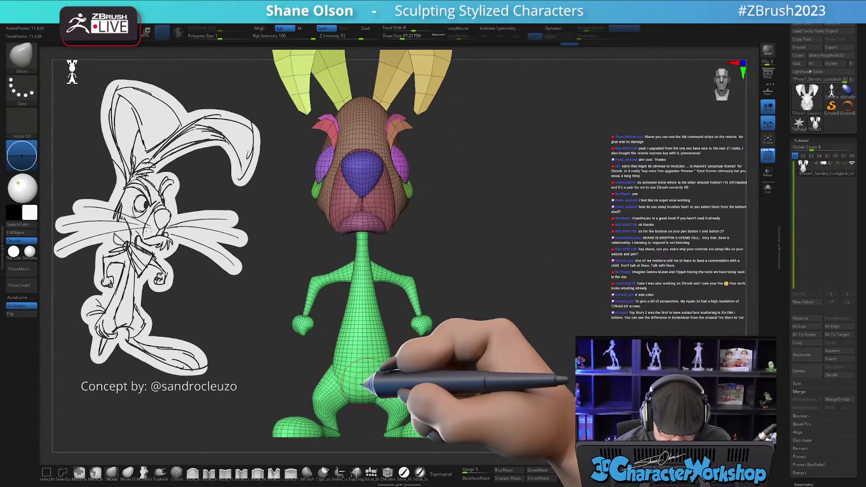
key(w)
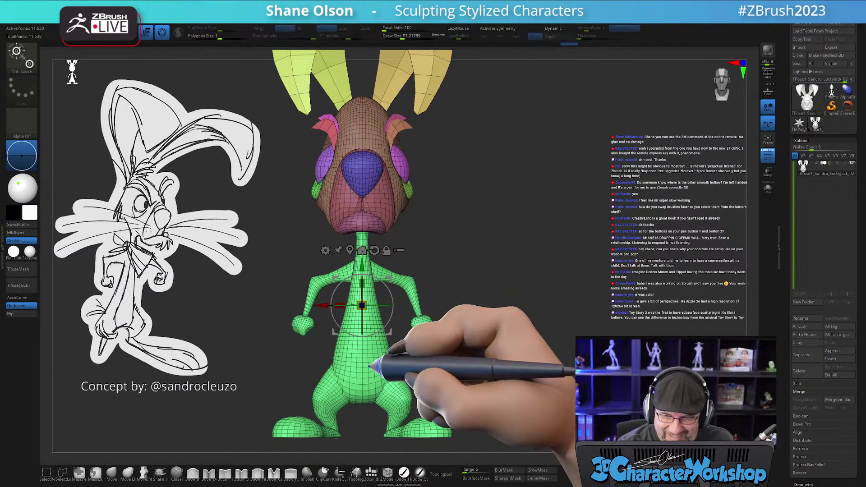
- Mask the rabbit's body and centre the gizmo on the unmasked head
ctrl+click(373, 364)
ctrl+click(492, 332)
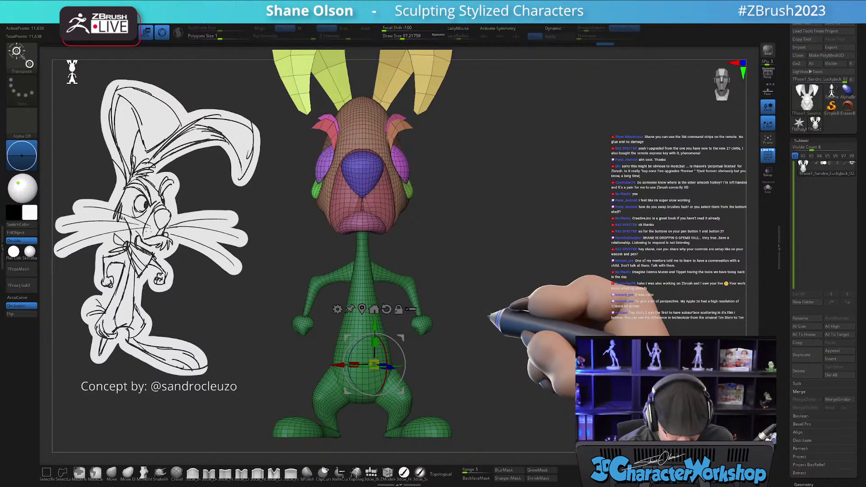
key(q)
key(w)
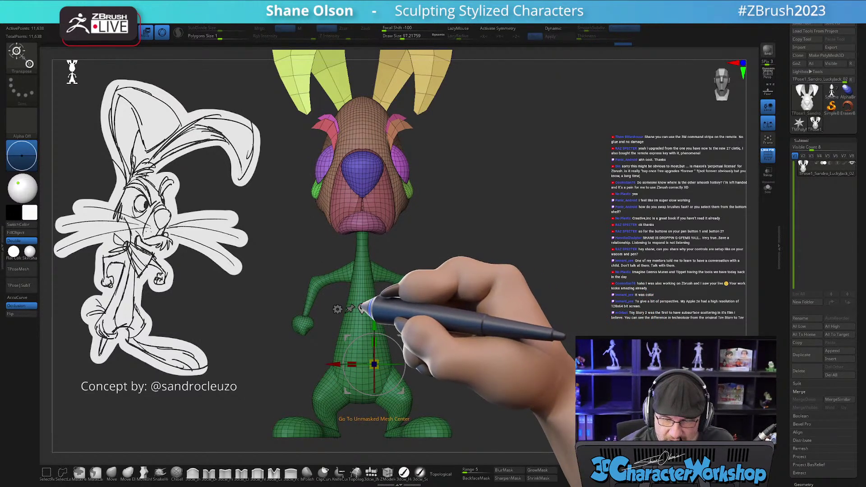
click(363, 308)
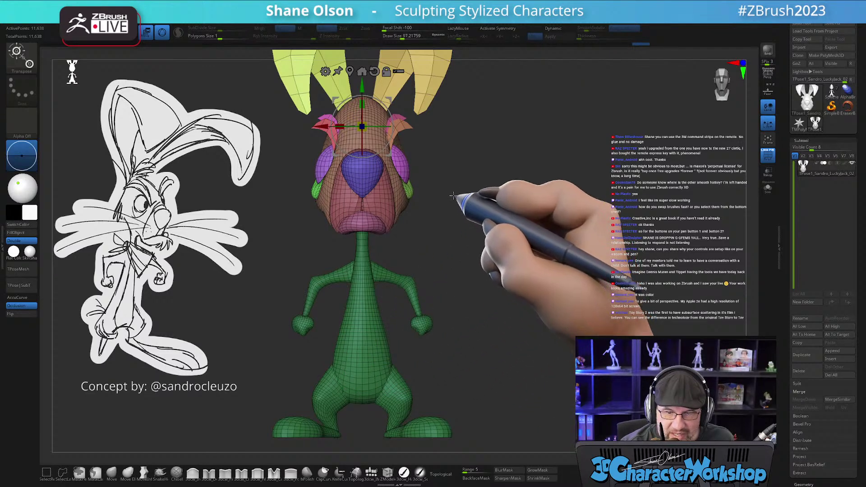
- Place the gizmo pivot where the head meets the neck and scale the head and ears down uniformly to about 0.82
drag(367, 174, 482, 276)
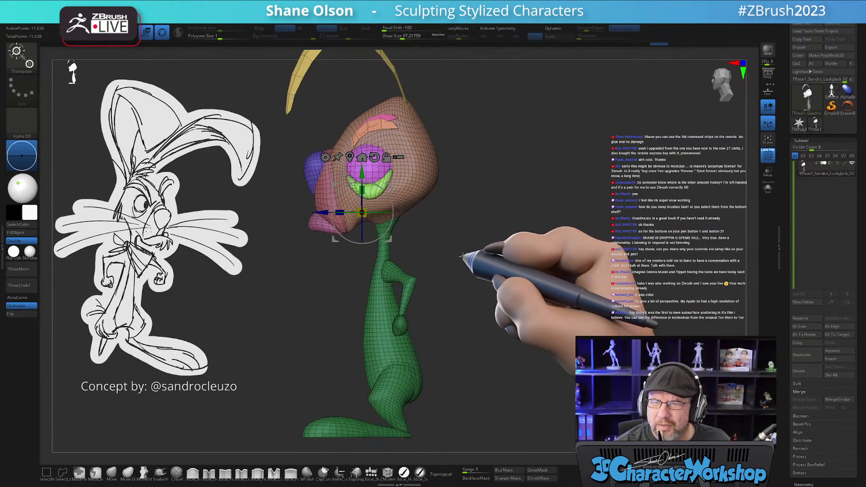
mouse_move(457, 252)
alt+mouse_down()
mouse_move(466, 239)
mouse_move(477, 248)
mouse_move(460, 247)
alt+mouse_up()
alt+drag(393, 180, 469, 232)
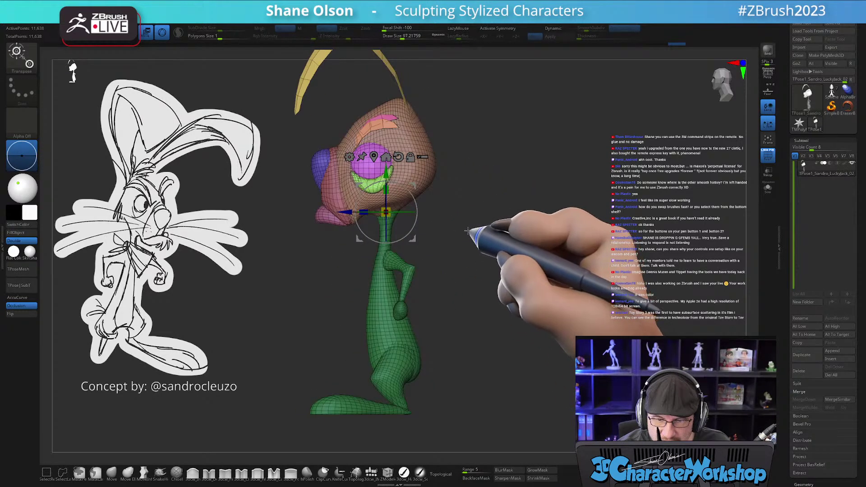
drag(388, 209, 379, 216)
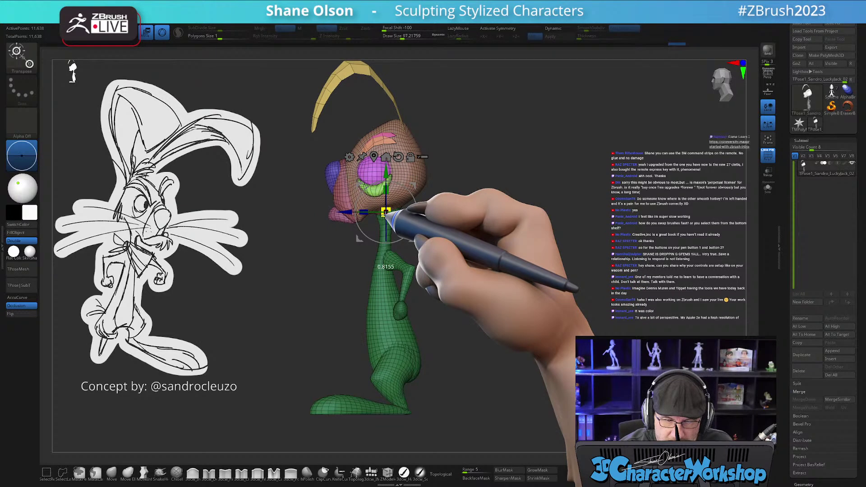
shift+drag(458, 253, 482, 298)
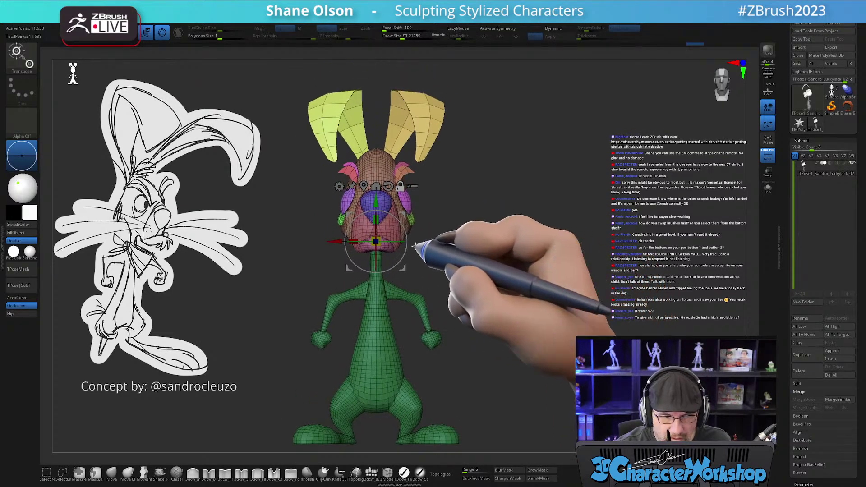
drag(380, 235, 380, 238)
alt+drag(477, 272, 456, 251)
drag(456, 251, 493, 293)
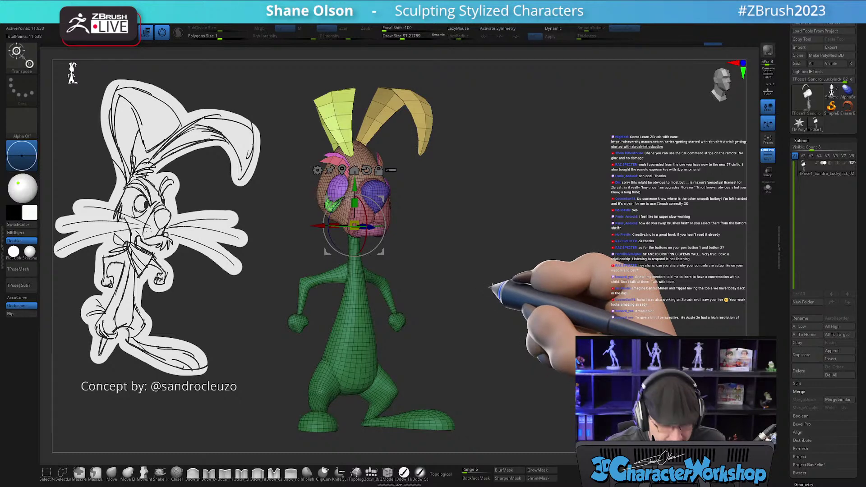
- Enlarge the concept sketch, shift it closer to the model and fade its opacity to a faint overlay
key(q)
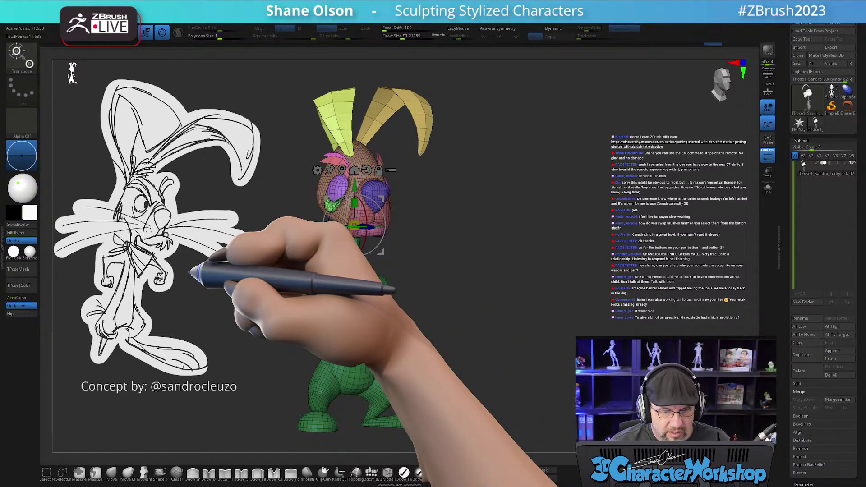
key(shift+z)
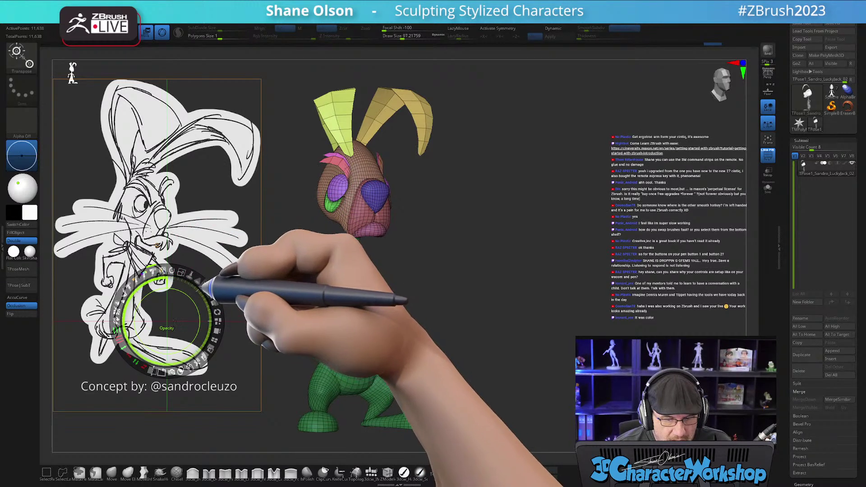
mouse_move(194, 289)
mouse_down()
mouse_move(176, 277)
mouse_move(144, 281)
mouse_move(199, 276)
mouse_move(223, 339)
mouse_up()
drag(227, 309, 201, 307)
drag(213, 341, 236, 332)
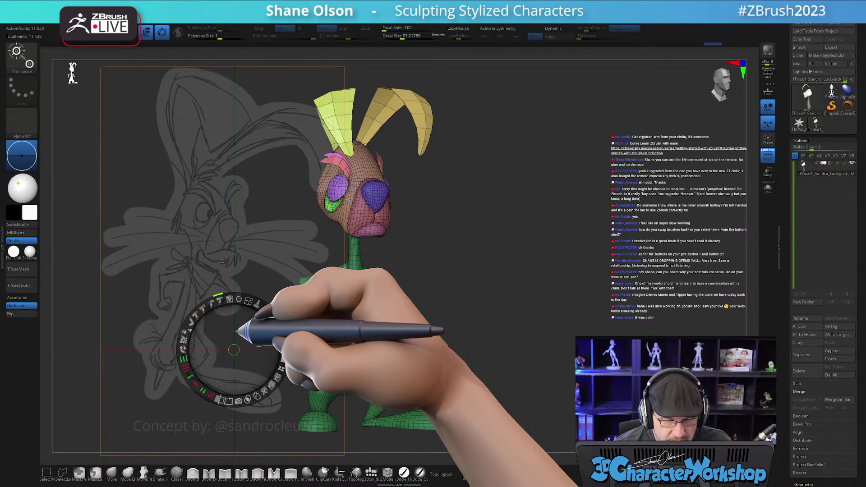
key(z)
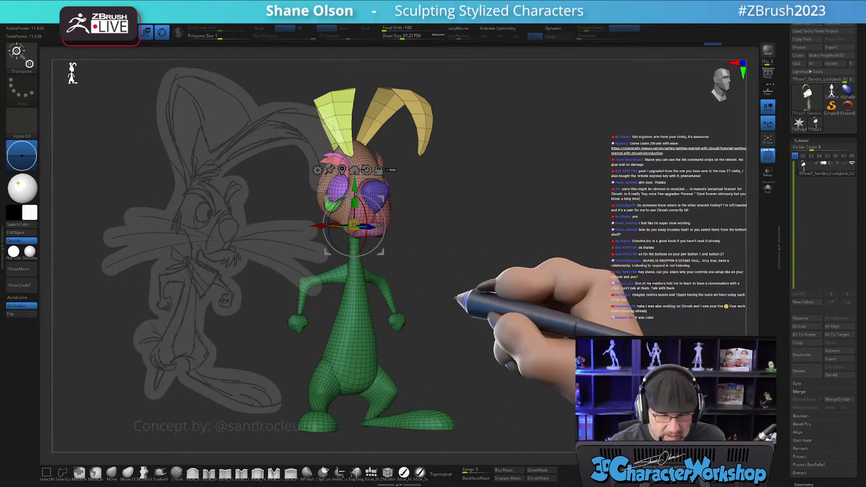
- Check the proportions with perspective temporarily enabled and nudge the head slightly along the vertical axis
key(p)
mouse_move(451, 319)
alt+mouse_down()
mouse_move(446, 309)
mouse_move(319, 335)
alt+mouse_up()
mouse_move(426, 318)
mouse_down()
mouse_move(400, 309)
mouse_move(429, 293)
mouse_move(410, 315)
mouse_move(499, 306)
mouse_move(416, 309)
mouse_move(459, 338)
mouse_move(417, 308)
mouse_move(470, 306)
mouse_move(408, 303)
mouse_move(579, 309)
mouse_up()
drag(519, 316, 531, 325)
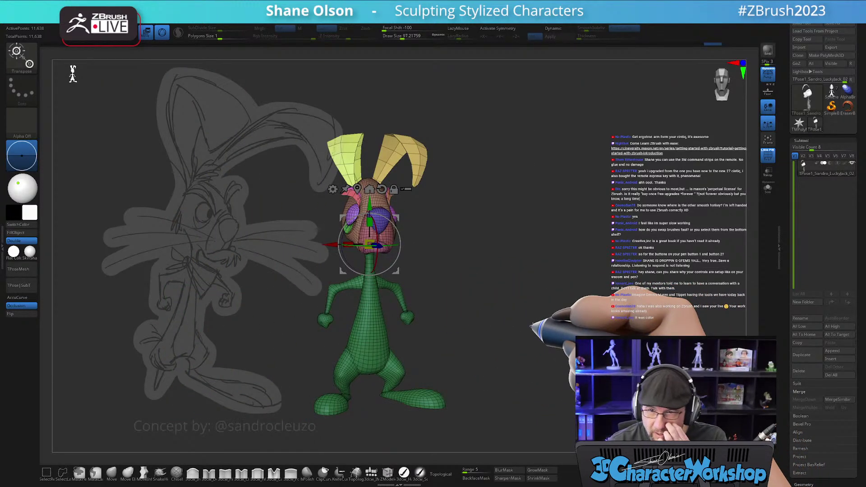
drag(478, 310, 469, 308)
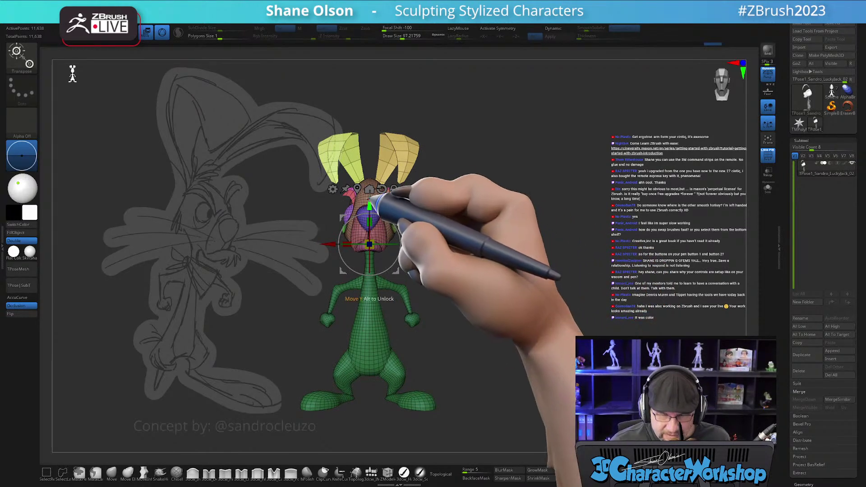
drag(367, 205, 367, 208)
shift+drag(455, 238, 439, 234)
drag(494, 250, 510, 258)
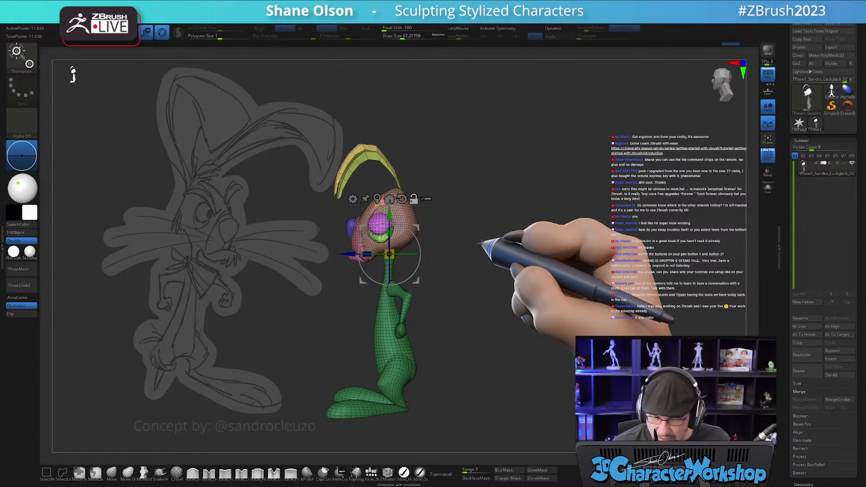
key(p)
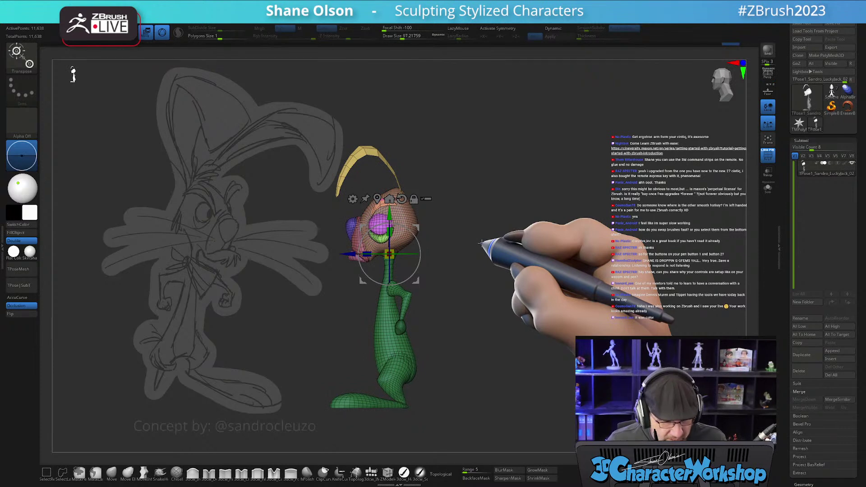
drag(443, 342, 468, 338)
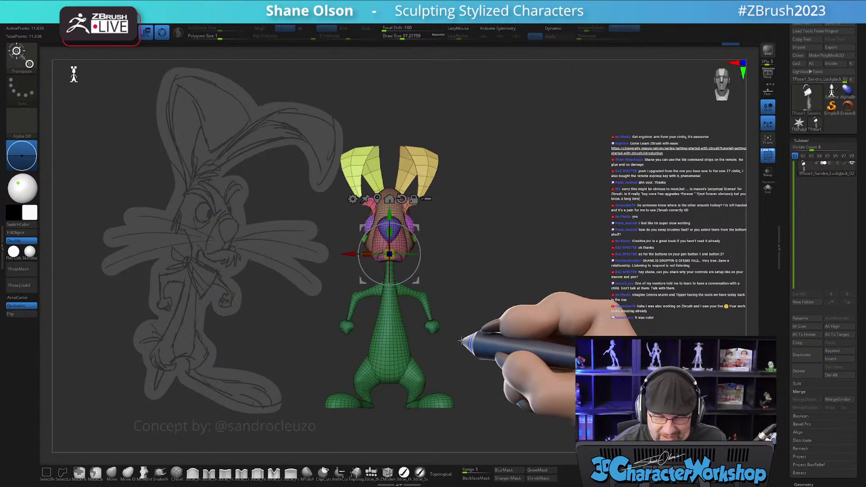
- Mask the head and ears, leaving the whole body unmasked
key(q)
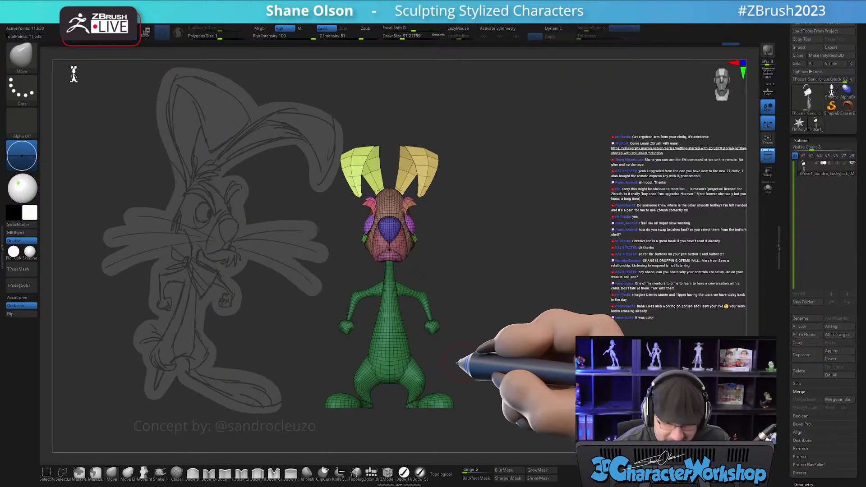
mouse_move(362, 313)
ctrl+mouse_down()
mouse_move(281, 361)
mouse_move(470, 146)
mouse_move(472, 358)
mouse_move(448, 350)
mouse_move(414, 311)
ctrl+mouse_up()
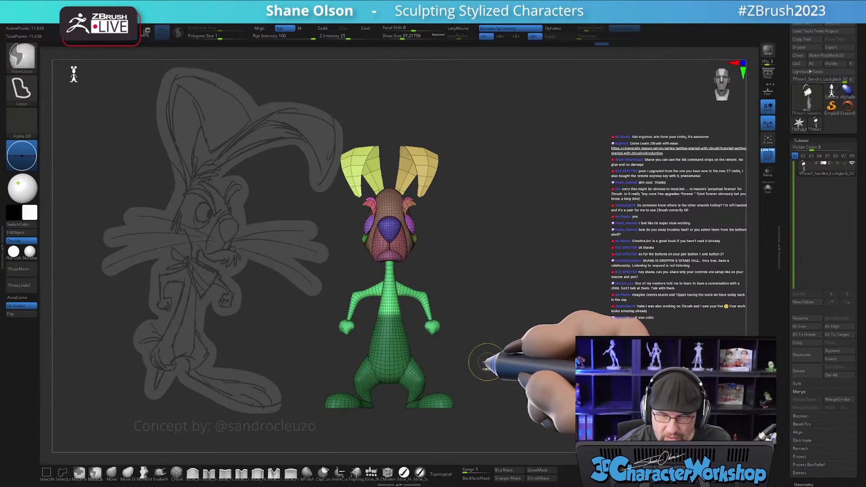
mouse_move(367, 311)
ctrl+mouse_down()
mouse_move(319, 428)
mouse_move(468, 420)
ctrl+mouse_up()
mouse_move(412, 315)
ctrl+mouse_down()
mouse_move(451, 305)
mouse_move(495, 344)
ctrl+mouse_up()
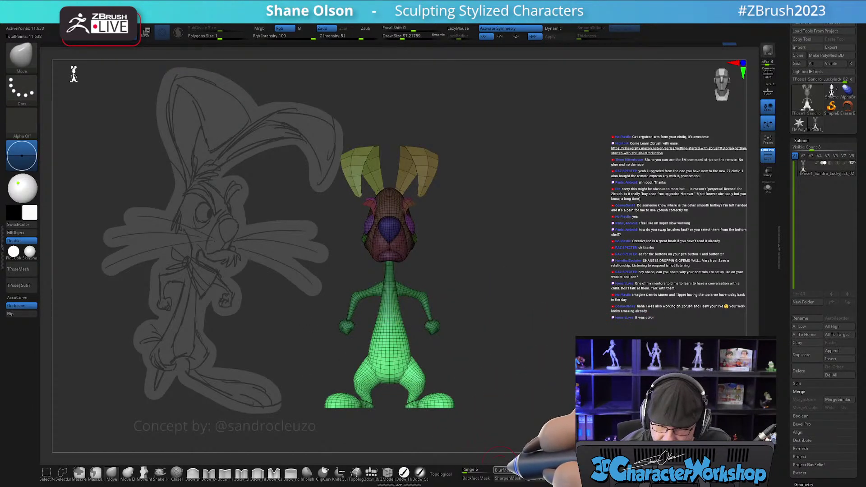
- Move the gizmo pivot down to the feet and scale the unmasked body down to about 0.94
key(w)
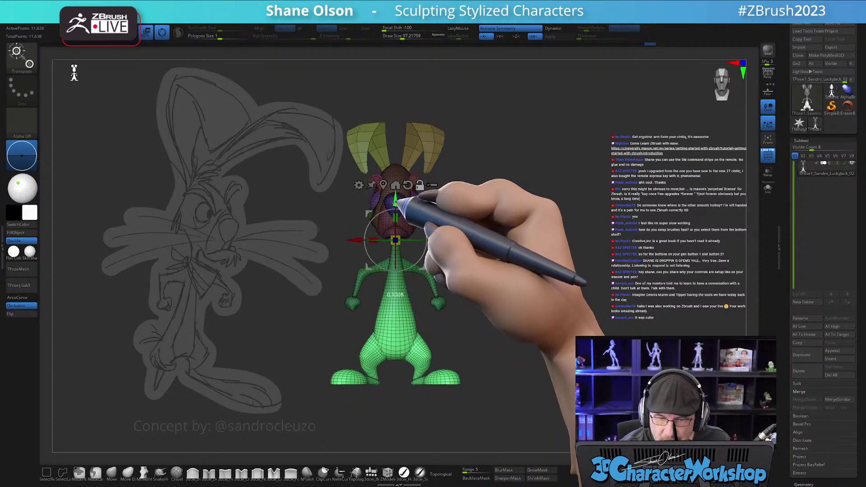
alt+drag(396, 195, 394, 339)
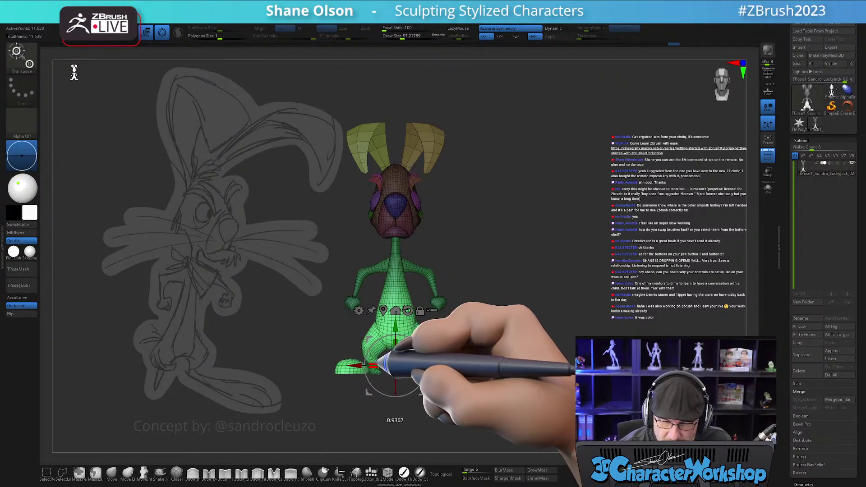
drag(377, 363, 380, 361)
drag(487, 353, 506, 358)
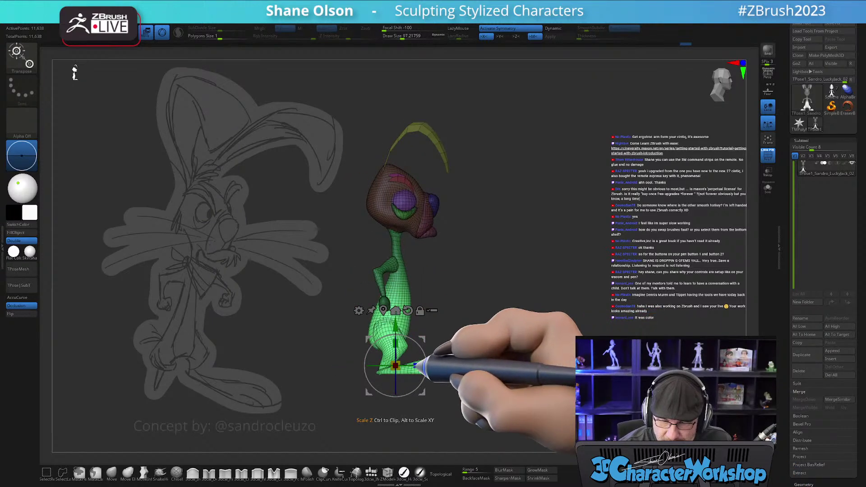
mouse_move(501, 332)
mouse_down()
mouse_move(498, 345)
mouse_move(500, 298)
mouse_move(493, 328)
mouse_up()
- Isolate both ears, combine them into a single polygroup and show the whole model again
key(q)
mouse_move(493, 321)
mouse_down()
mouse_move(513, 321)
mouse_move(494, 318)
mouse_move(505, 321)
mouse_move(492, 270)
mouse_up()
ctrl+shift+click(446, 245)
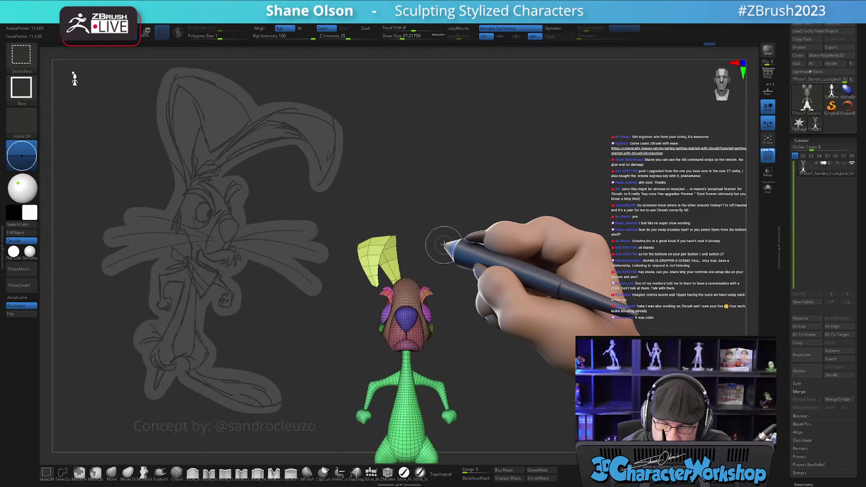
ctrl+shift+click(443, 245)
ctrl+shift+click(387, 247)
ctrl+shift+drag(486, 244, 516, 298)
key(ctrl+w)
key(f)
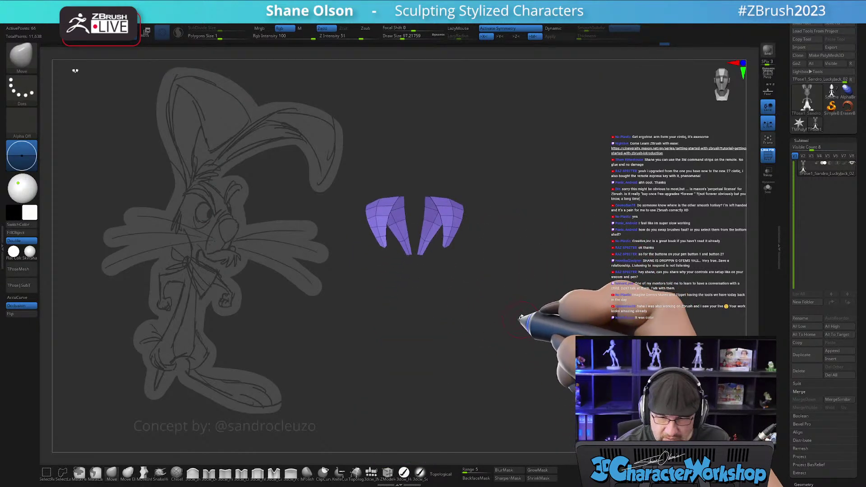
ctrl+shift+click(528, 306)
- Mask everything except the ears, turn off symmetry and position the gizmo pivot at the base of the ears
key(w)
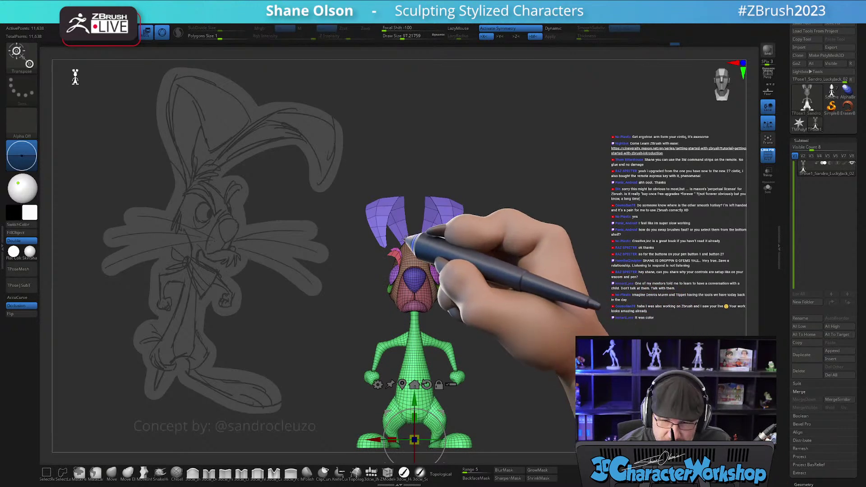
alt+drag(501, 324, 499, 296)
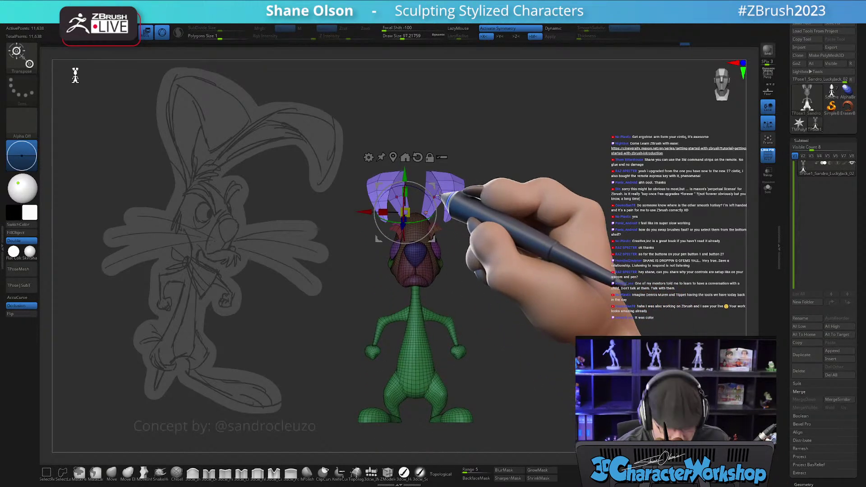
key(x)
click(393, 157)
click(429, 146)
alt+drag(415, 157, 414, 176)
shift+drag(473, 257, 502, 256)
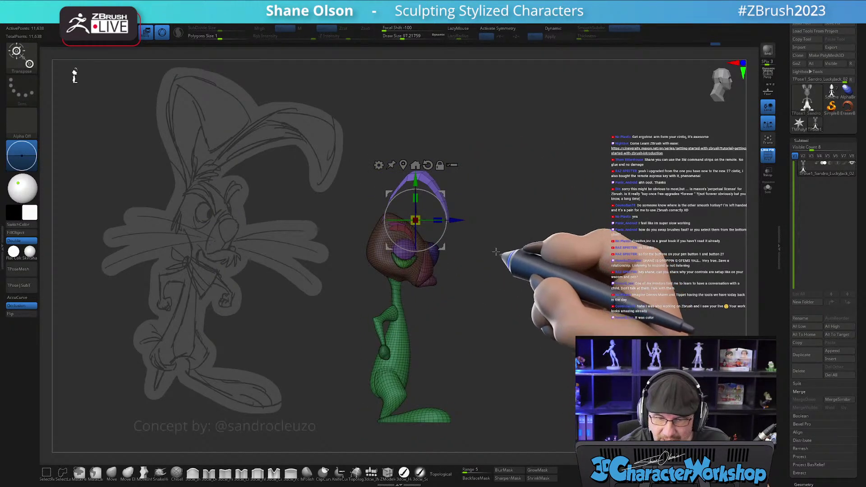
alt+drag(451, 219, 421, 218)
- Scale the ears up uniformly from their base to about 1.74, with a small reduction of about 0.93
shift+drag(472, 293, 494, 307)
drag(494, 304, 413, 256)
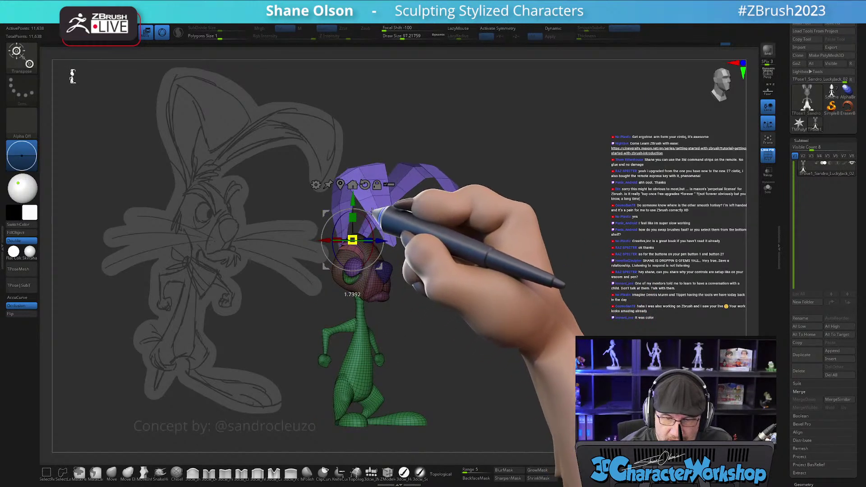
drag(374, 208, 452, 271)
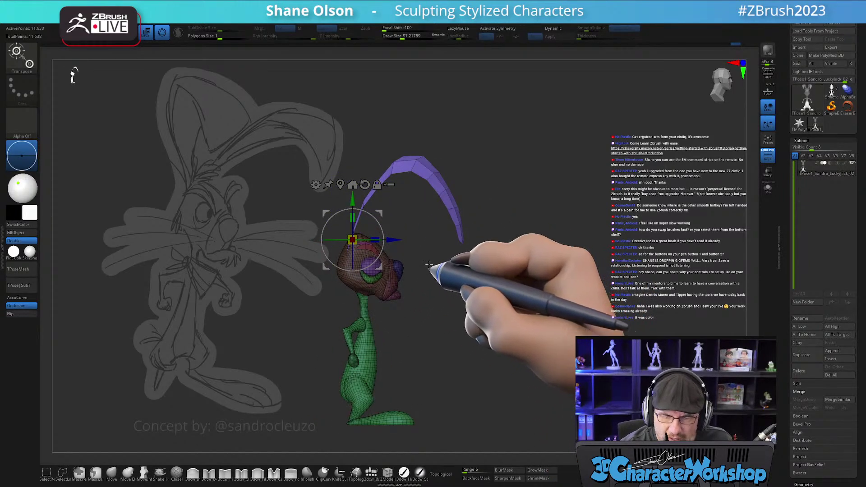
mouse_move(494, 349)
mouse_down()
mouse_move(470, 353)
mouse_move(504, 345)
mouse_up()
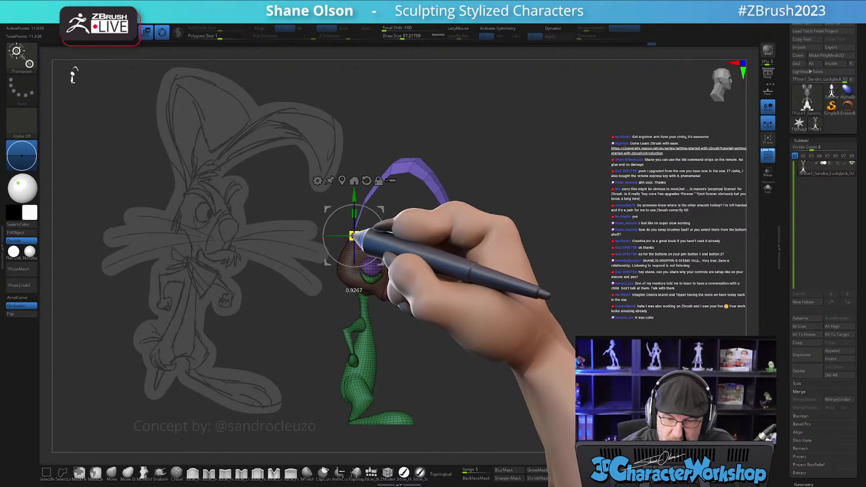
- Narrow the ears sideways to about 0.79 and fine-tune their size and angle at the base
drag(450, 310, 448, 347)
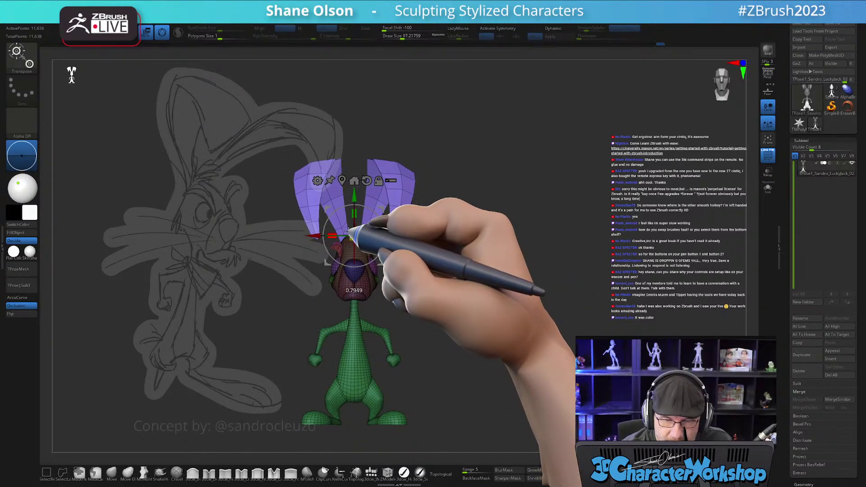
drag(422, 309, 425, 340)
drag(337, 229, 382, 218)
mouse_move(415, 263)
mouse_down()
mouse_move(473, 264)
mouse_move(412, 269)
mouse_up()
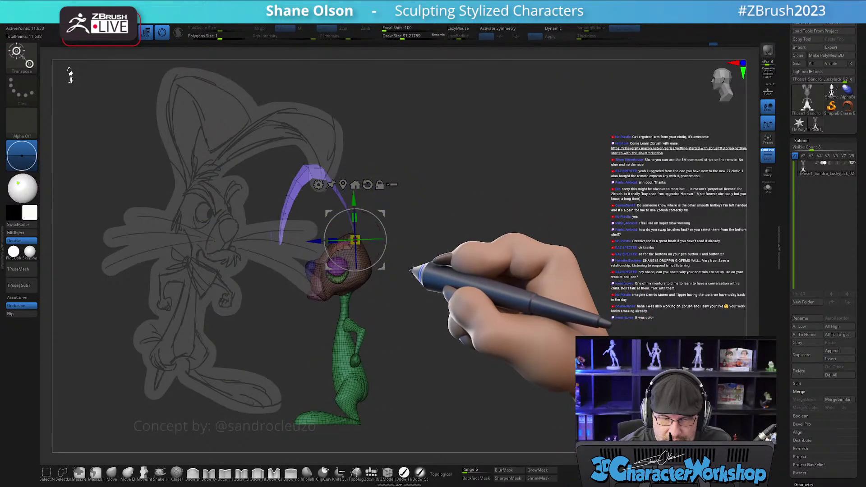
drag(345, 219, 347, 221)
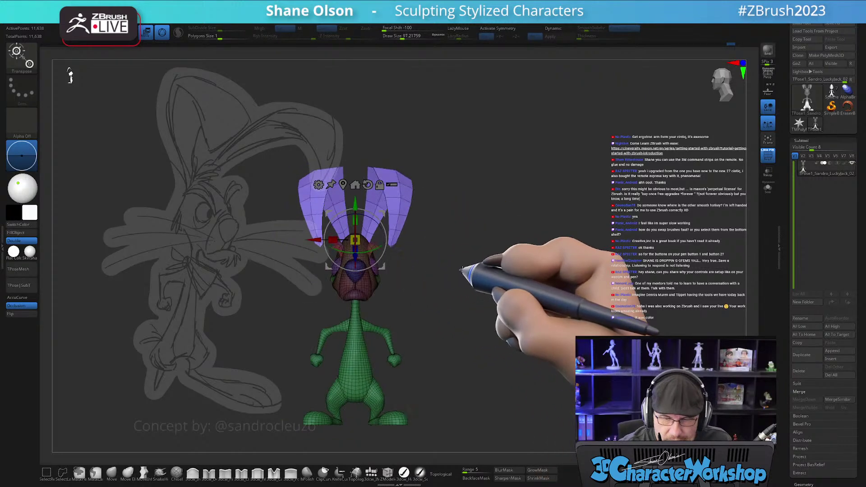
drag(334, 250, 338, 247)
alt+drag(436, 286, 450, 283)
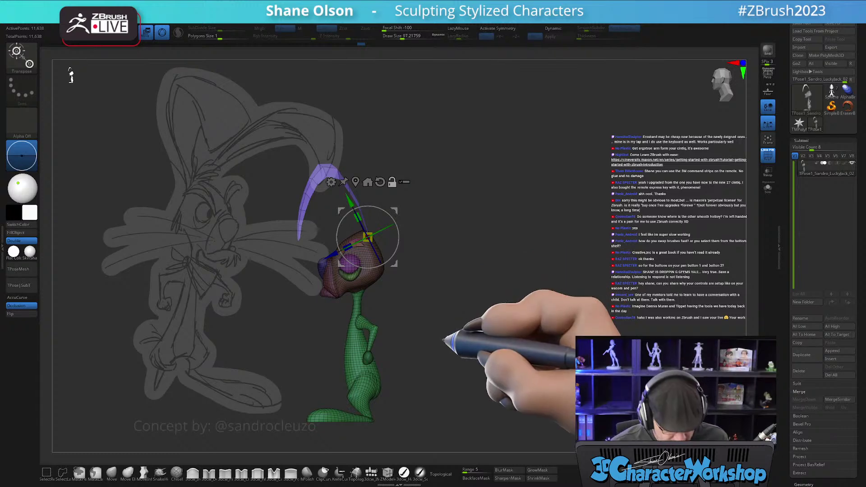
- Leave the transform gizmo for the Move brush and clear the mask around the ears
key(q)
mouse_move(441, 336)
ctrl+mouse_down()
mouse_move(452, 321)
mouse_move(464, 322)
ctrl+mouse_up()
key(ctrl+z)
key(ctrl+z)
key(ctrl+z)
key(ctrl+z)
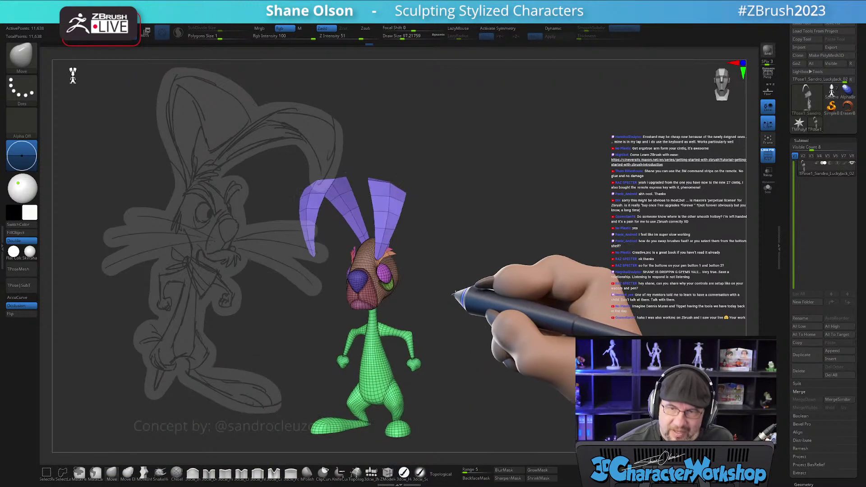
- Turn symmetry back on and adjust both ears at their base with the Move brush at a draw size of about 331
key(s)
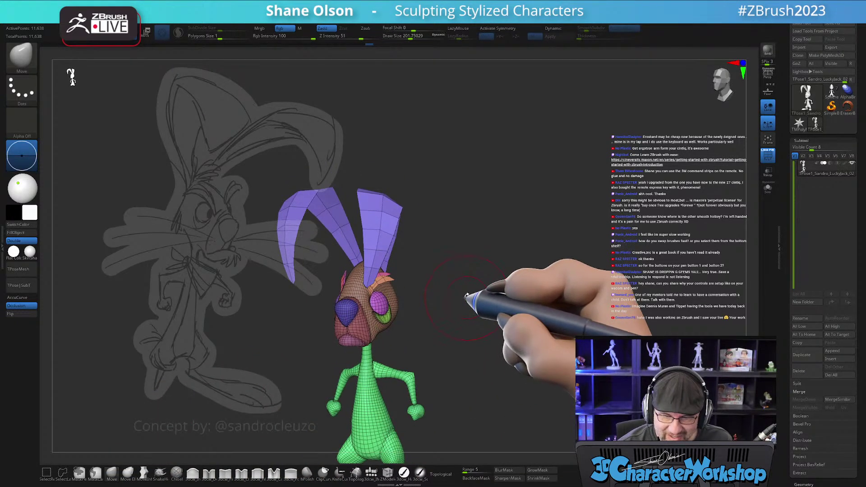
key(ctrl+z)
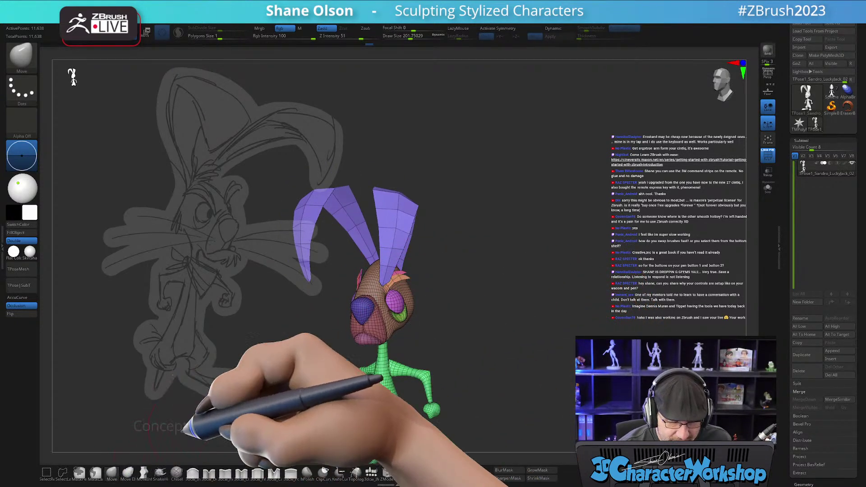
key(s)
drag(389, 267, 389, 267)
key(s)
key(ctrl)
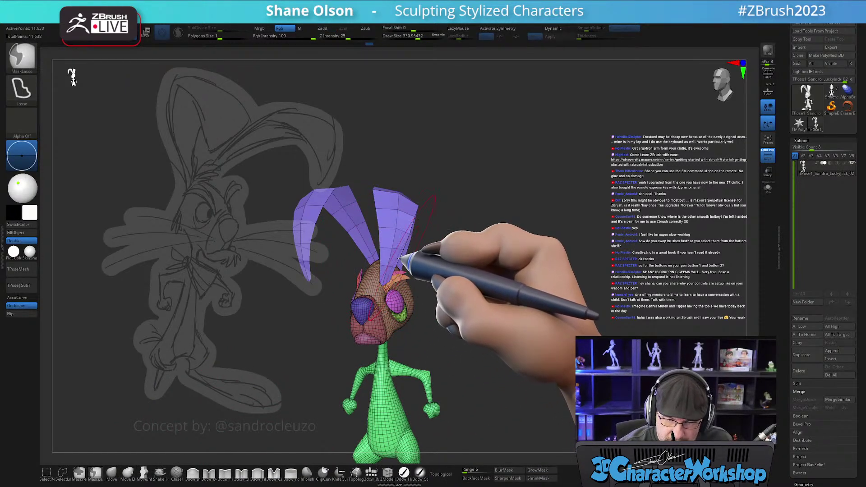
key(x)
drag(385, 271, 395, 237)
mouse_move(494, 292)
mouse_down()
mouse_move(461, 295)
mouse_move(397, 252)
mouse_move(391, 236)
mouse_up()
drag(548, 274, 525, 259)
drag(462, 233, 506, 232)
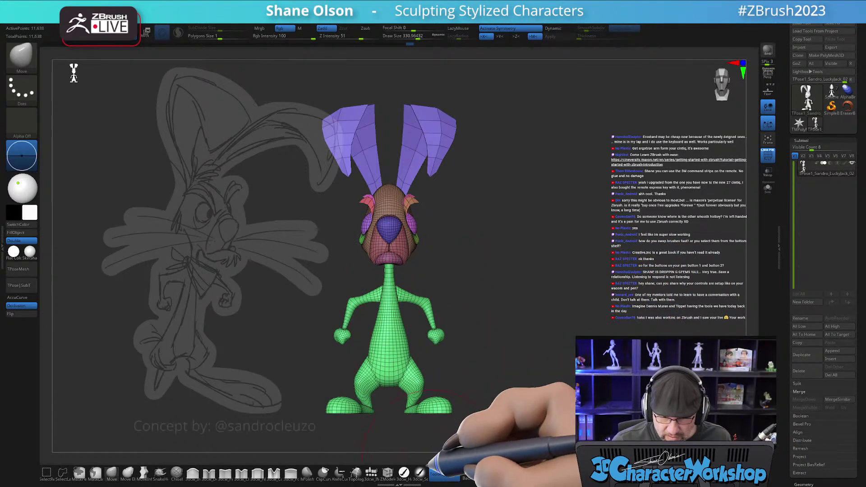
- Transfer the posed proportions back to the separate subtools with TPose|SubT and hide the polyframe
click(19, 285)
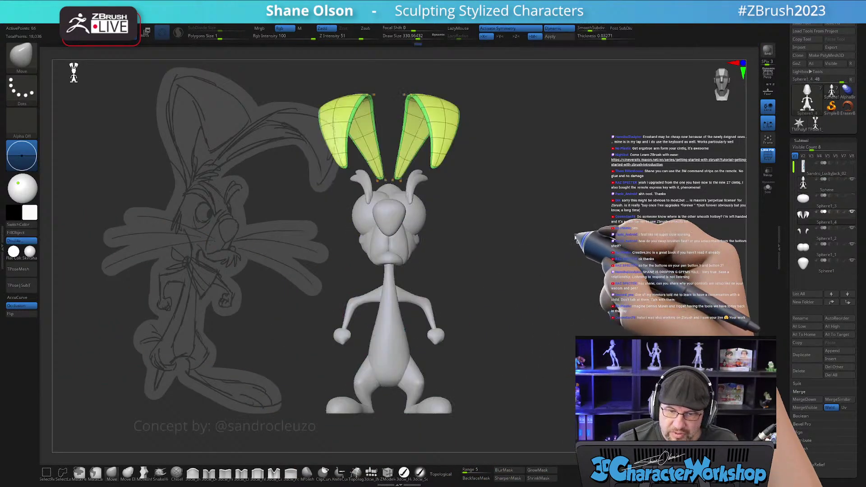
drag(502, 243, 548, 232)
key(shift+f)
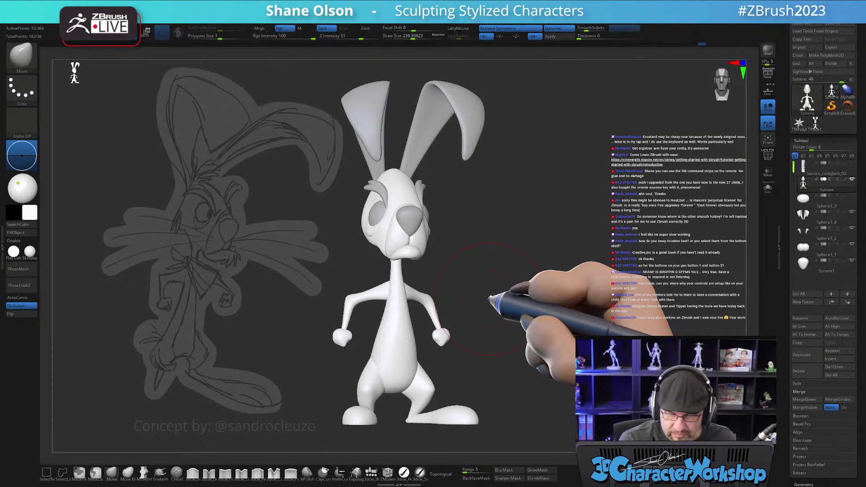
- Examine the whole rabbit's proportions from the front and at an angle against the concept sketch
mouse_move(491, 296)
shift+mouse_down()
mouse_move(502, 288)
mouse_move(495, 279)
shift+mouse_up()
key(bracketleft)
key(s)
drag(525, 336, 510, 339)
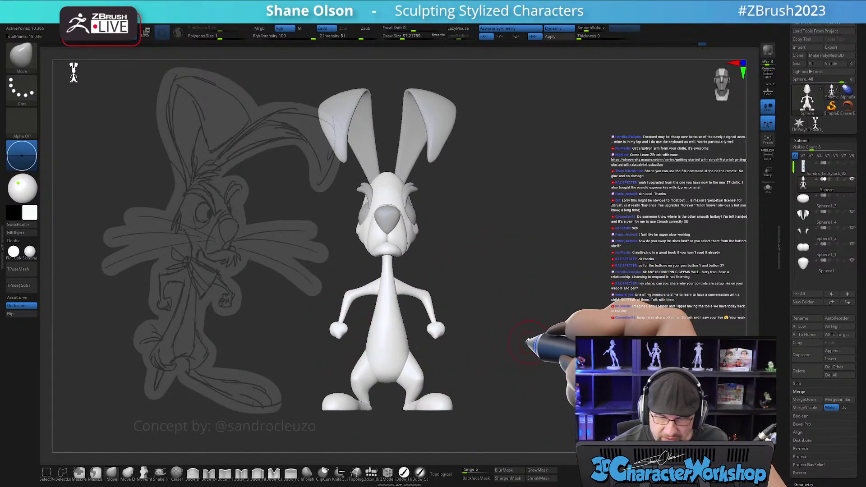
key(s)
drag(454, 306, 440, 308)
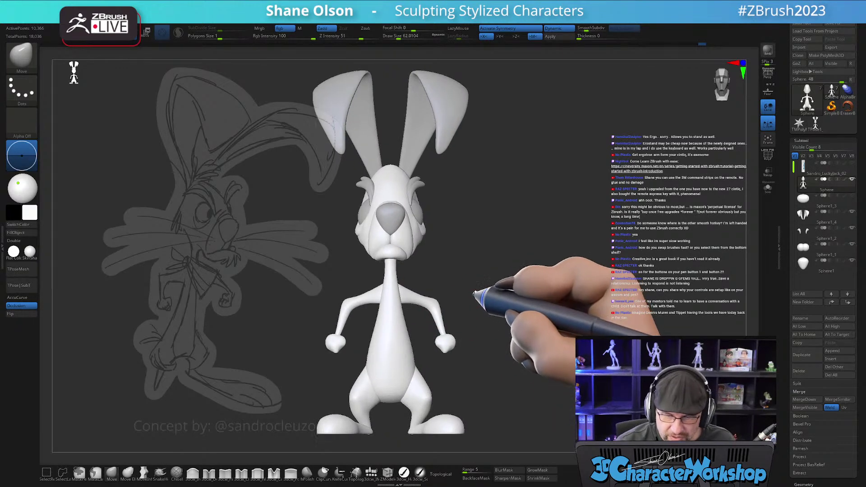
mouse_move(483, 290)
mouse_down()
mouse_move(444, 300)
mouse_move(483, 303)
mouse_move(448, 359)
mouse_move(497, 290)
mouse_move(486, 292)
mouse_move(487, 301)
mouse_up()
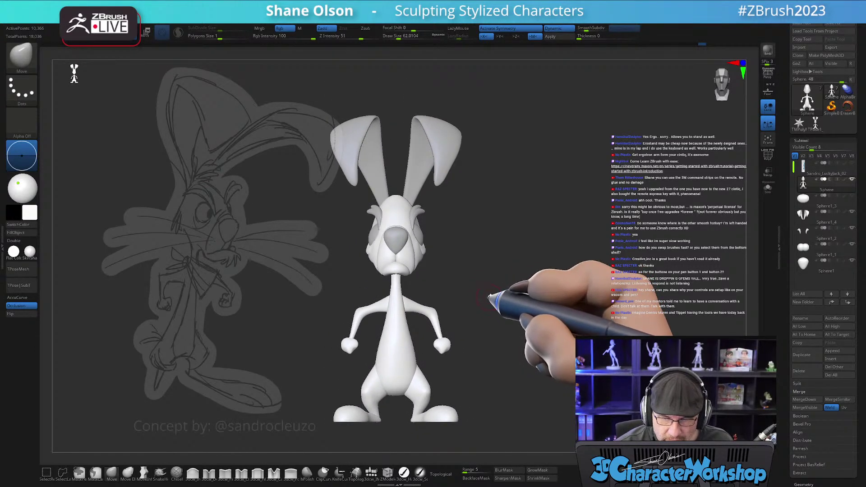
mouse_move(475, 261)
alt+mouse_down()
mouse_move(490, 298)
mouse_move(494, 285)
mouse_move(487, 291)
alt+mouse_up()
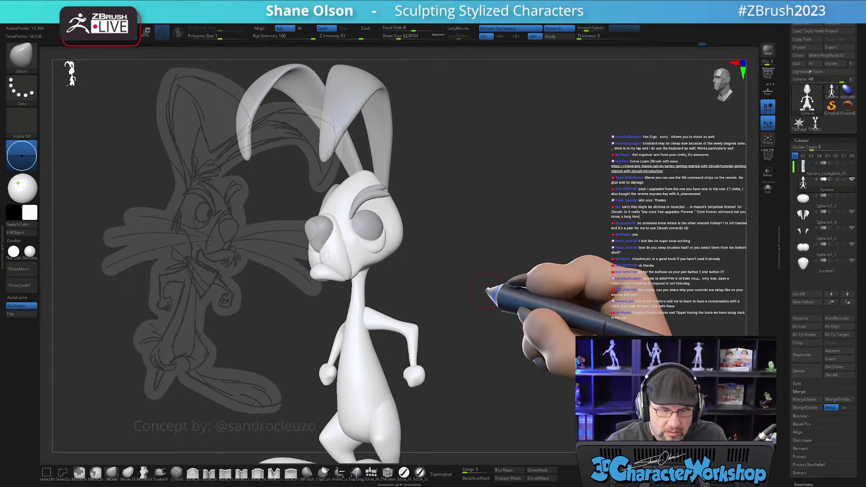
- Switch to the 3dcw_IMM insert-mesh brush for the side of the head and reduce its draw size to about 27
click(371, 472)
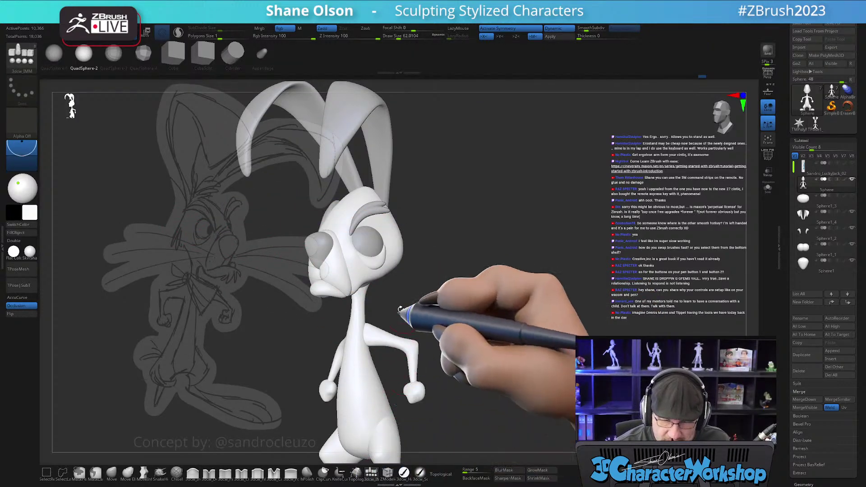
mouse_move(494, 282)
mouse_down()
mouse_move(494, 316)
mouse_move(459, 321)
mouse_move(478, 304)
mouse_move(469, 305)
mouse_up()
key(shift)
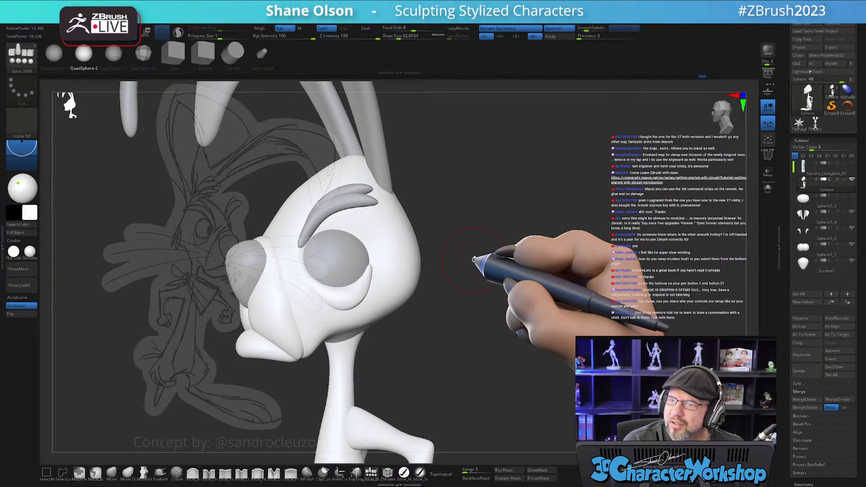
drag(467, 271, 451, 279)
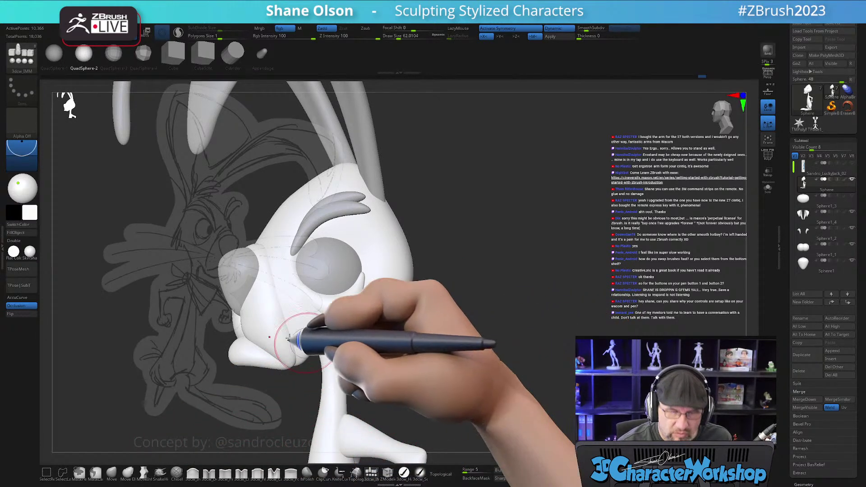
key(s)
mouse_move(444, 367)
mouse_down()
mouse_move(429, 373)
mouse_move(454, 335)
mouse_up()
- Edit the concept sketch in Spotlight, making it smaller and fully opaque and placing it clear of the model
key(z)
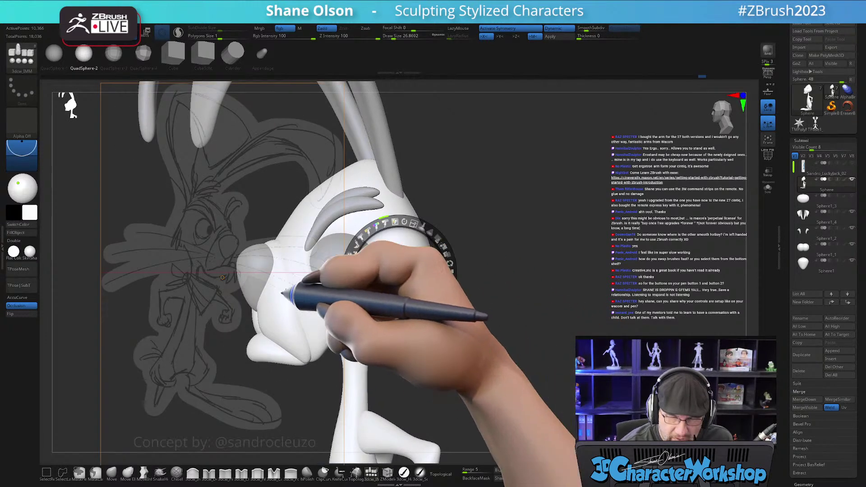
drag(413, 223, 388, 223)
drag(436, 239, 430, 302)
mouse_move(417, 255)
mouse_down()
mouse_move(226, 193)
mouse_move(258, 185)
mouse_up()
key(z)
mouse_move(406, 270)
mouse_down()
mouse_move(498, 306)
mouse_move(471, 308)
mouse_move(478, 316)
mouse_up()
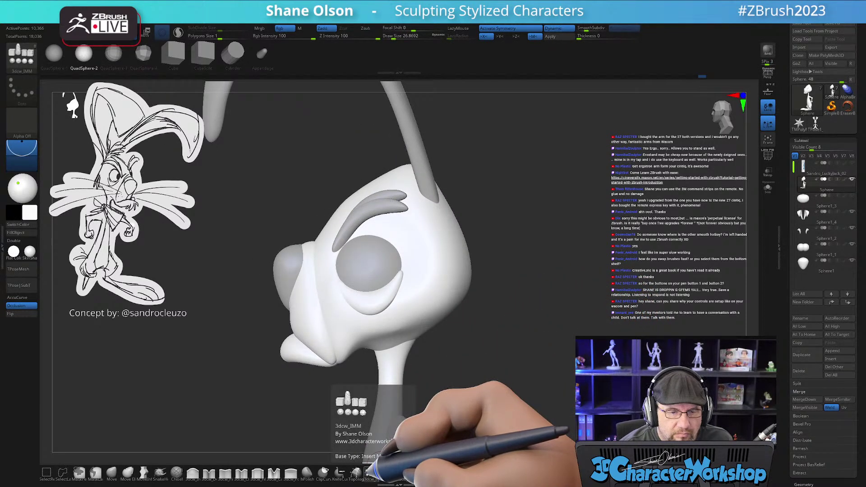
- Insert an Appendage mesh at the back of the rabbit's cheek and position it with the transform gizmo as a fur tuft
click(368, 472)
click(262, 55)
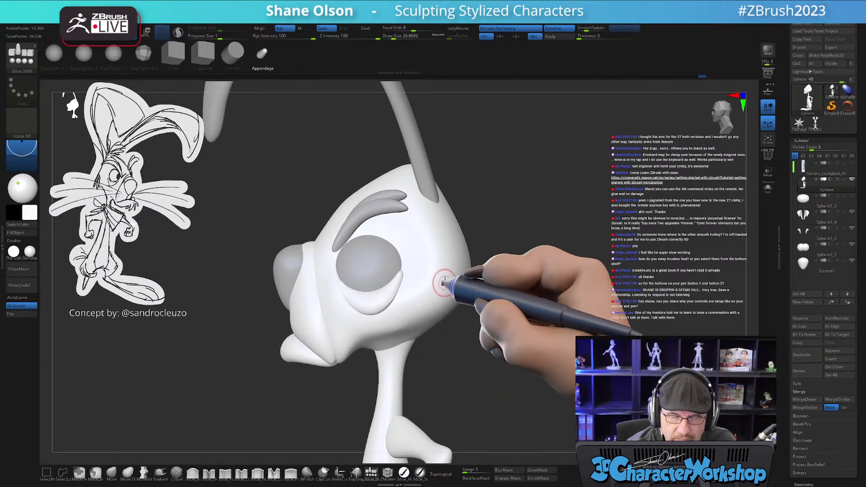
drag(439, 308, 439, 310)
drag(460, 335, 476, 345)
key(w)
drag(472, 265, 452, 315)
drag(469, 245, 458, 226)
mouse_move(497, 314)
mouse_down()
mouse_move(472, 314)
mouse_move(498, 318)
mouse_move(476, 344)
mouse_up()
- Smooth the cheek tuft and reshape it into a tapered point with the Move brush, turning AccuCurve on
click(112, 472)
key(shift)
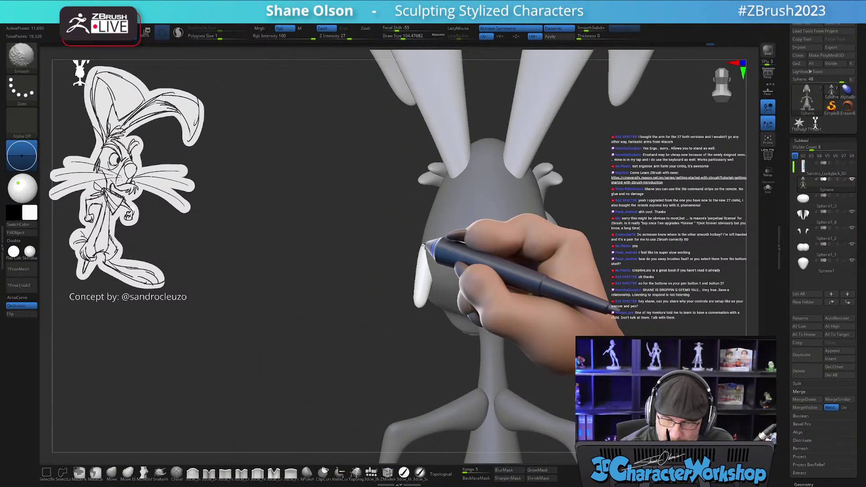
drag(441, 250, 429, 284)
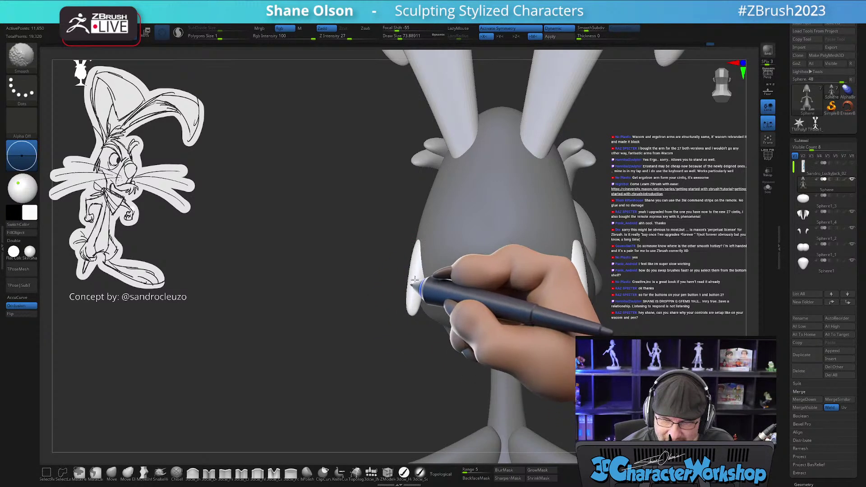
click(28, 297)
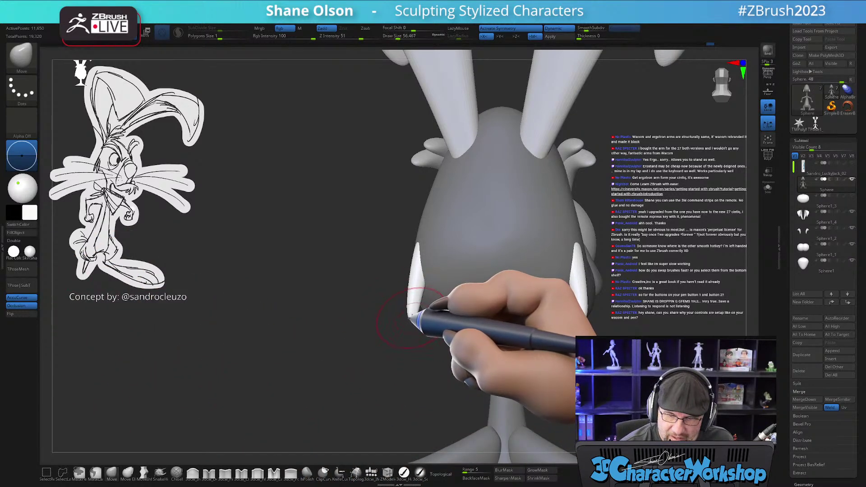
mouse_move(412, 289)
alt+right_down()
mouse_move(387, 300)
mouse_move(402, 282)
mouse_move(410, 285)
mouse_move(395, 295)
alt+right_up()
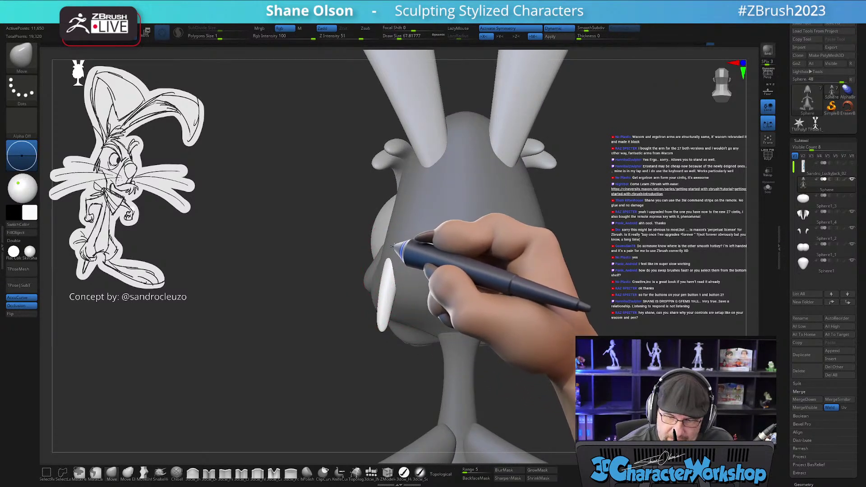
mouse_move(416, 292)
mouse_down()
mouse_move(407, 310)
mouse_move(420, 292)
mouse_up()
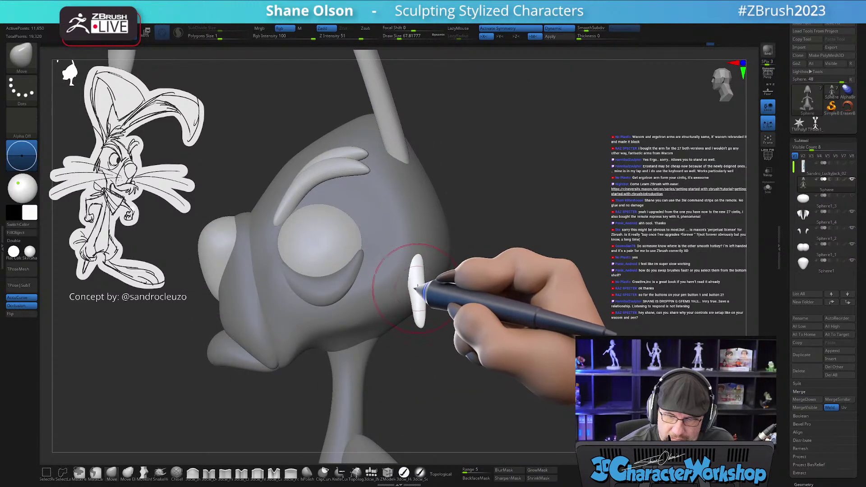
drag(421, 293, 508, 325)
- Duplicate the cheek tuft twice with the transform gizmo and arrange the copies beside the original
key(w)
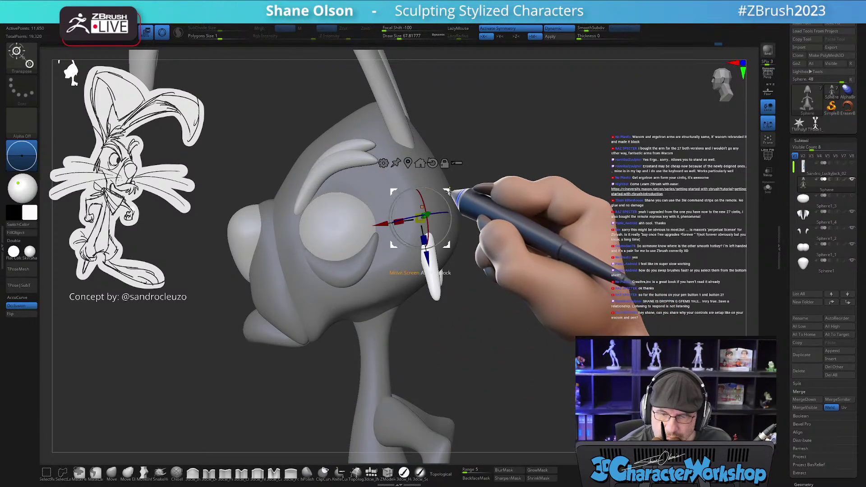
drag(458, 195, 481, 262)
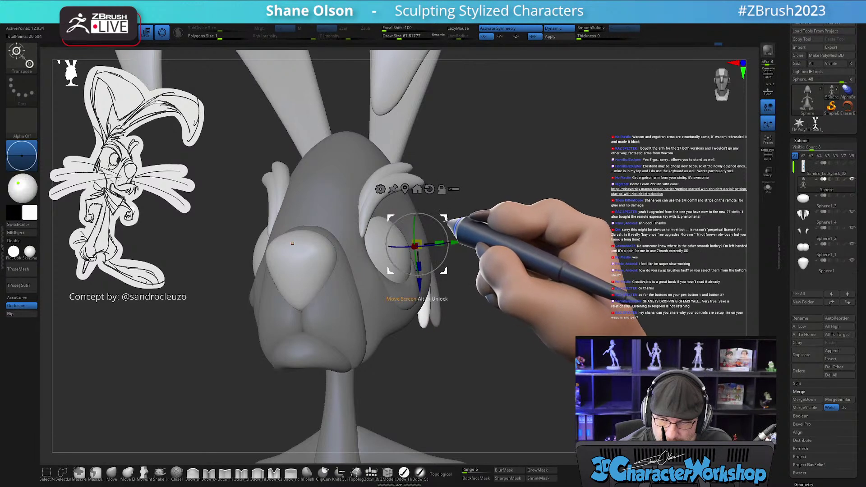
drag(506, 296, 446, 259)
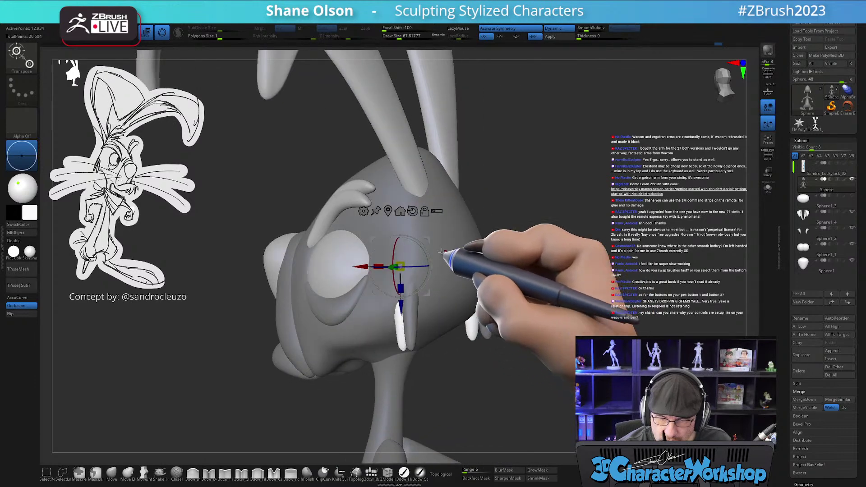
mouse_move(482, 327)
mouse_down()
mouse_move(463, 348)
mouse_move(463, 364)
mouse_up()
- Refine the cheek tufts from behind the head with the Move brush at a draw size of about 97
click(111, 472)
key(s)
right_drag(434, 314, 426, 297)
mouse_move(424, 331)
right_down()
mouse_move(449, 325)
mouse_move(507, 348)
mouse_move(507, 340)
mouse_move(483, 348)
mouse_move(469, 338)
right_up()
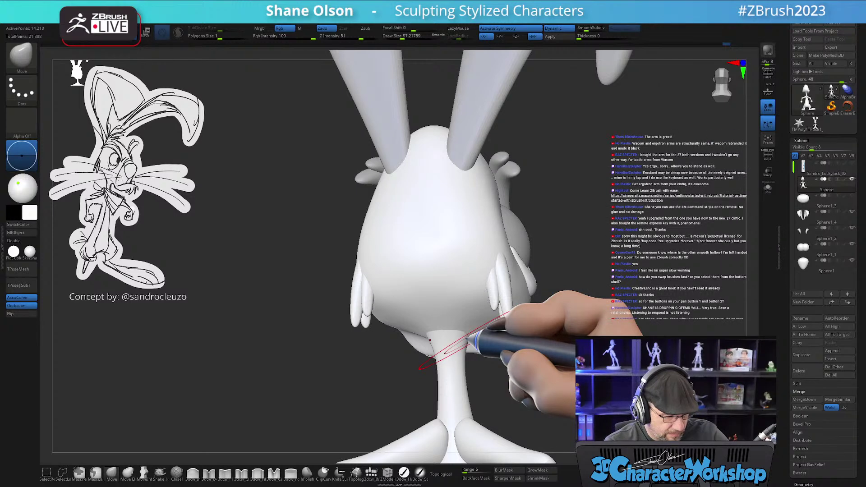
mouse_move(372, 359)
right_down()
mouse_move(386, 347)
mouse_move(377, 353)
right_up()
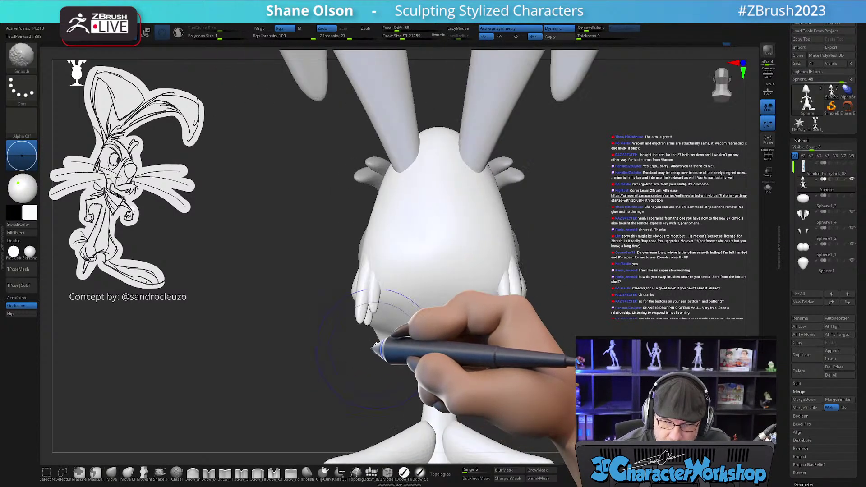
- Enable the Topological option and adjust individual cheek tufts from the back and side with the Move brush
click(441, 474)
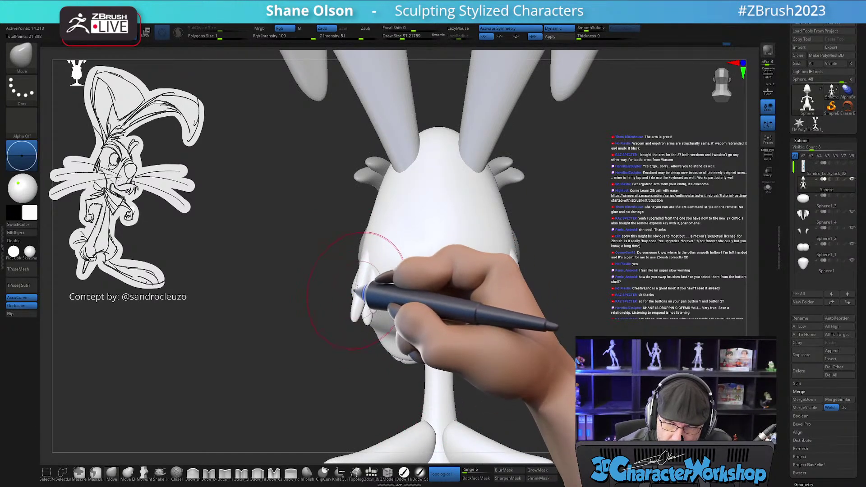
right_drag(356, 303, 471, 335)
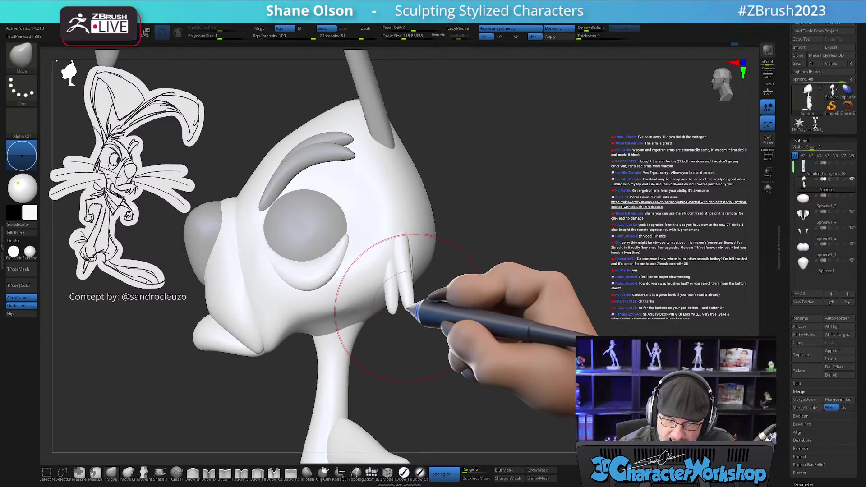
right_drag(389, 291, 444, 355)
right_drag(430, 295, 448, 344)
- Display the polyframe and apply Auto Groups to the body subtool with its new cheek tufts
key(w)
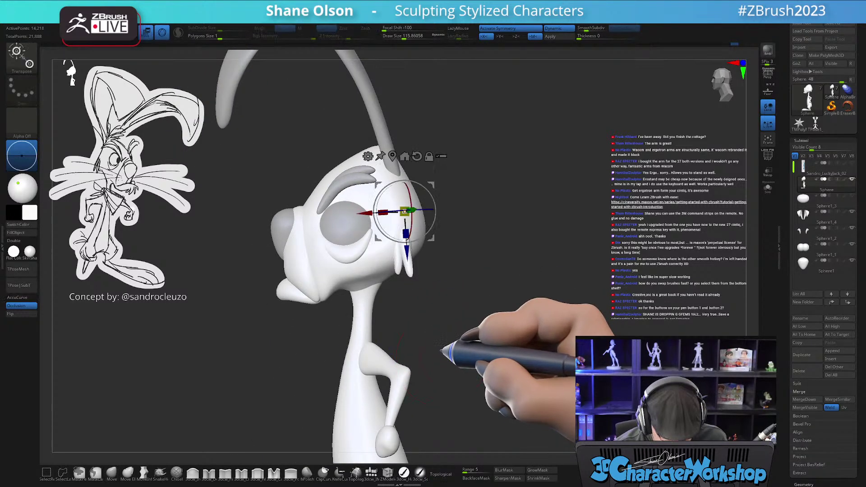
ctrl+click(399, 263)
key(shift+f)
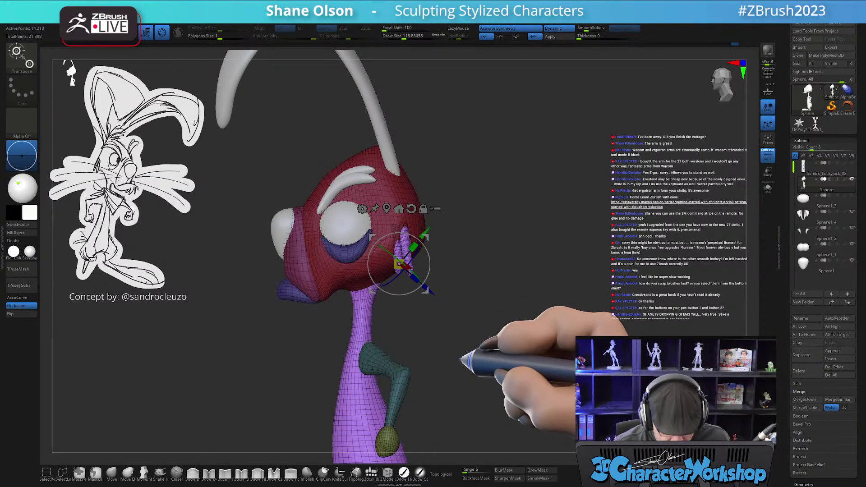
key(q)
right_drag(454, 343, 463, 311)
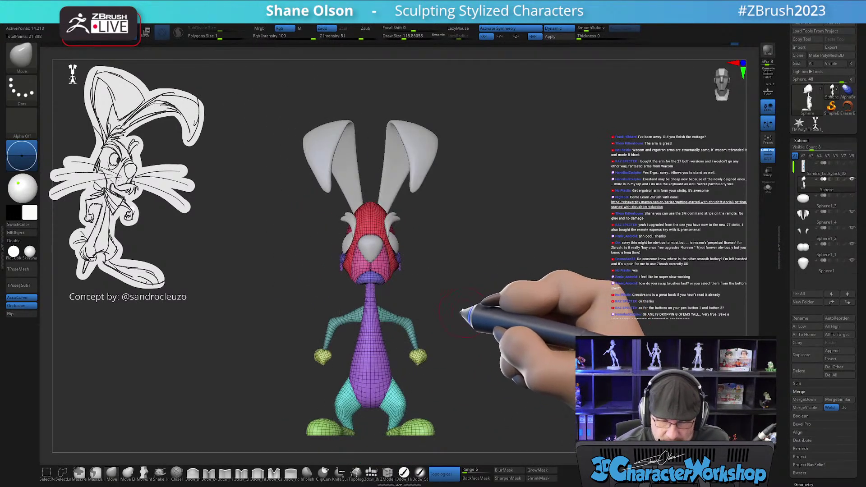
key(3)
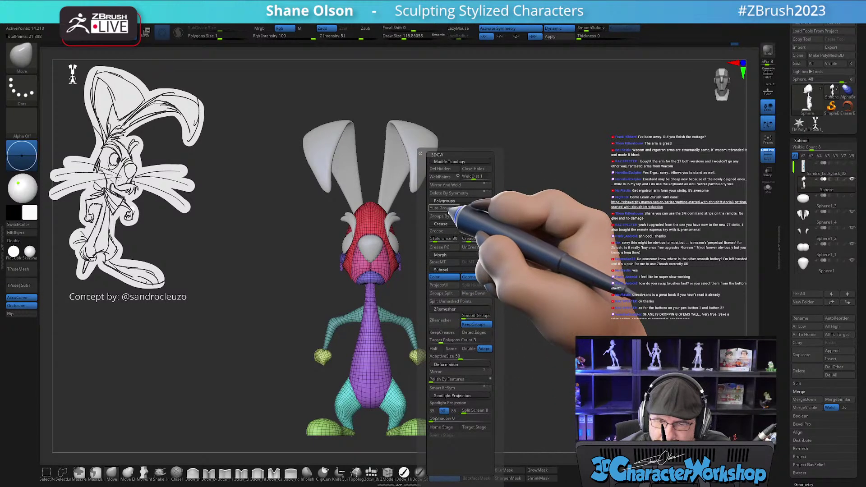
click(446, 208)
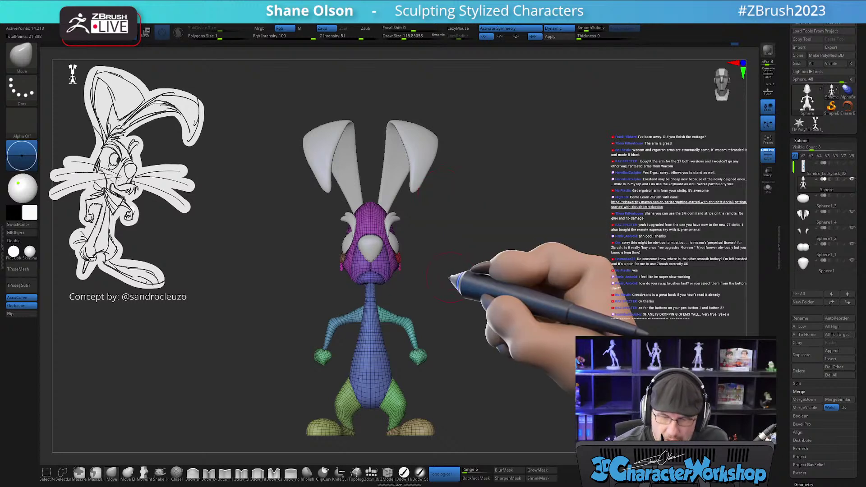
- Apply Mirror And Weld to the body subtool and its cheek tufts
key(space)
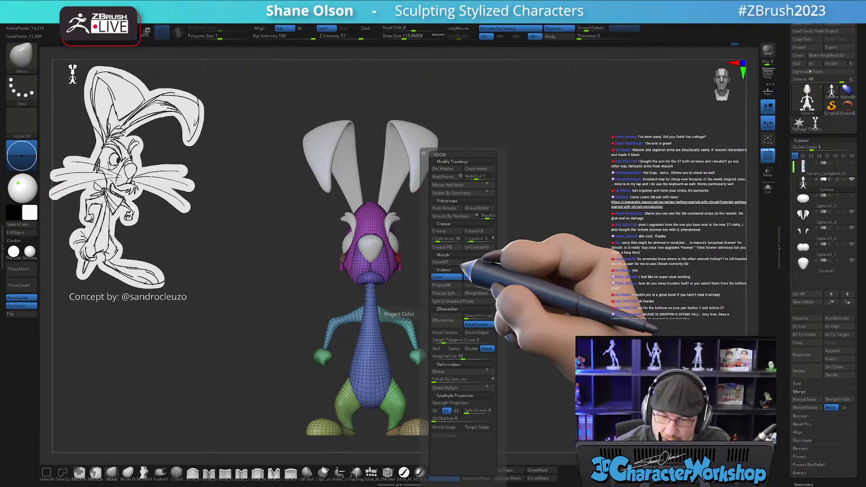
click(460, 187)
mouse_move(506, 309)
mouse_down()
mouse_move(463, 319)
mouse_move(506, 325)
mouse_move(463, 332)
mouse_move(467, 347)
mouse_move(411, 318)
mouse_up()
mouse_move(478, 284)
alt+mouse_down()
mouse_move(539, 290)
mouse_move(510, 327)
mouse_move(491, 329)
alt+mouse_up()
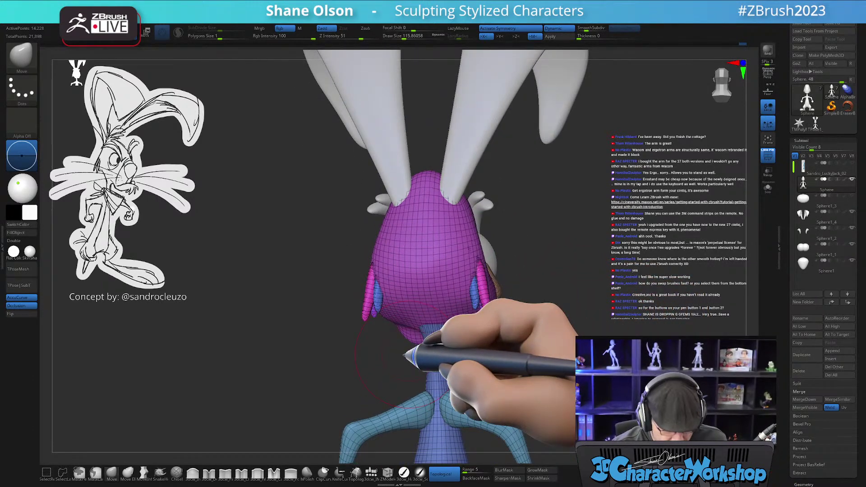
- Turn off the Topological option and clear the mask from the body subtool
key(w)
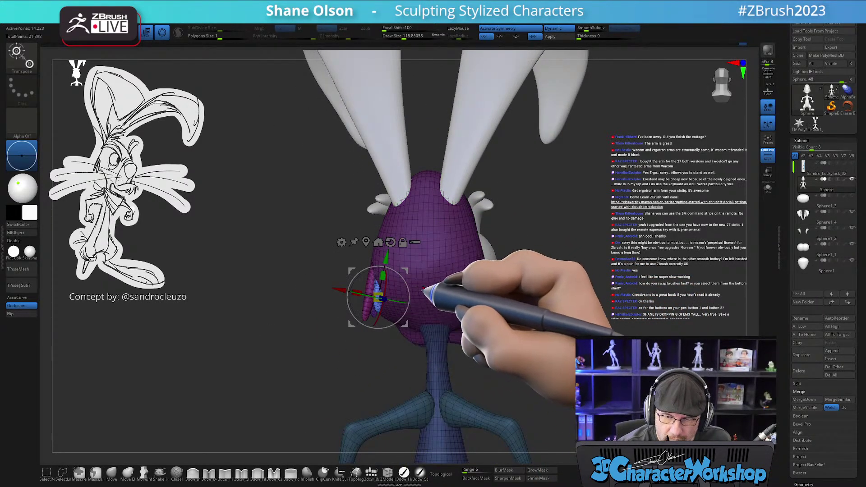
key(q)
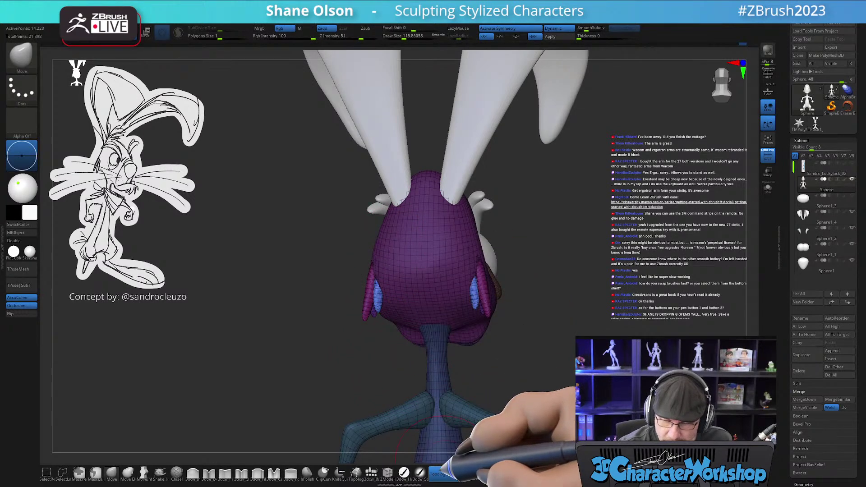
click(444, 474)
right_drag(396, 301, 428, 312)
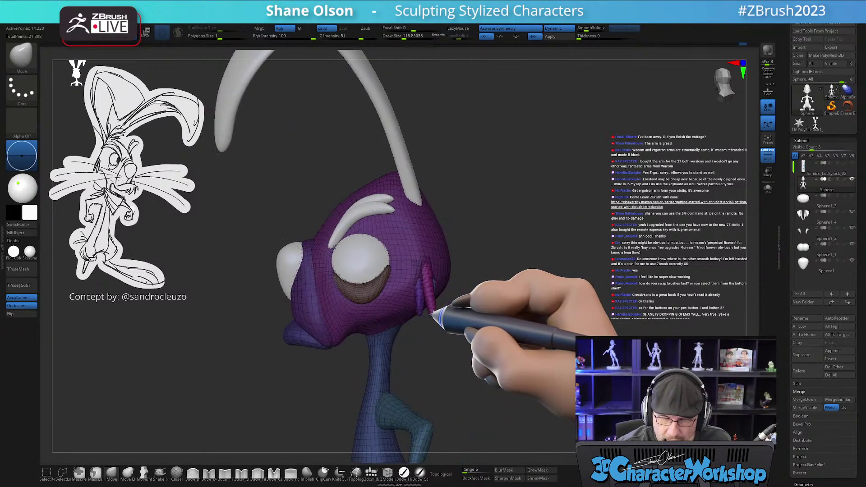
ctrl+drag(489, 348, 503, 354)
right_drag(505, 338, 514, 276)
key(w)
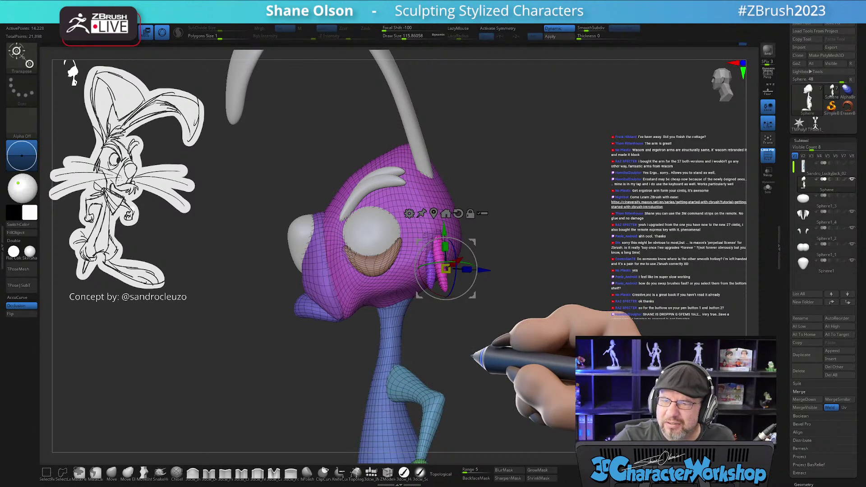
- Mask everything except the inner cheek tuft and duplicate it with the transform gizmo, placing the copies under the mouth
alt+drag(499, 225, 509, 196)
ctrl+click(425, 262)
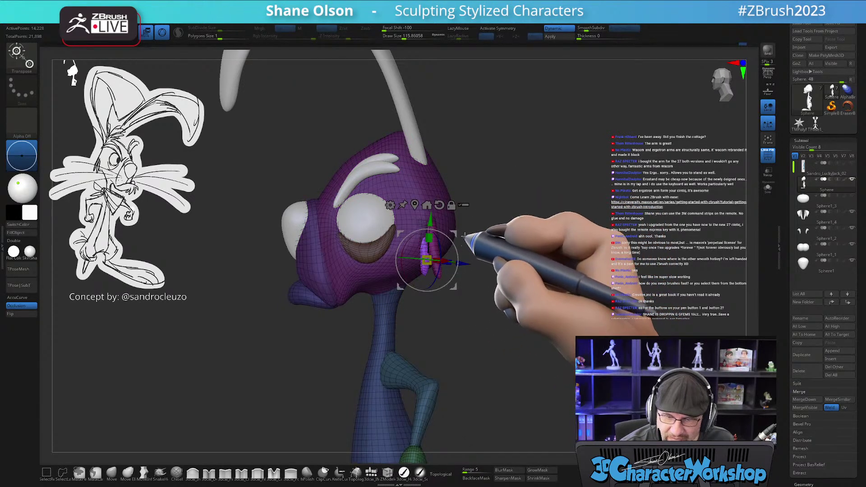
ctrl+drag(456, 233, 441, 324)
drag(403, 288, 374, 301)
key(ctrl+z)
mouse_move(467, 327)
mouse_down()
mouse_move(425, 333)
mouse_move(402, 363)
mouse_move(392, 354)
mouse_move(411, 375)
mouse_move(407, 392)
mouse_move(458, 367)
mouse_up()
key(ctrl)
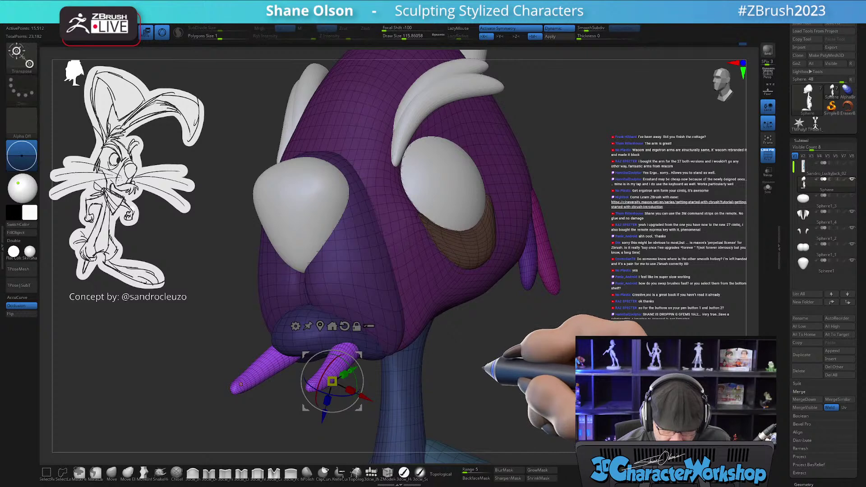
- Split the unmasked tuft copies into their own subtool, select it and apply Auto Groups to them
key(space)
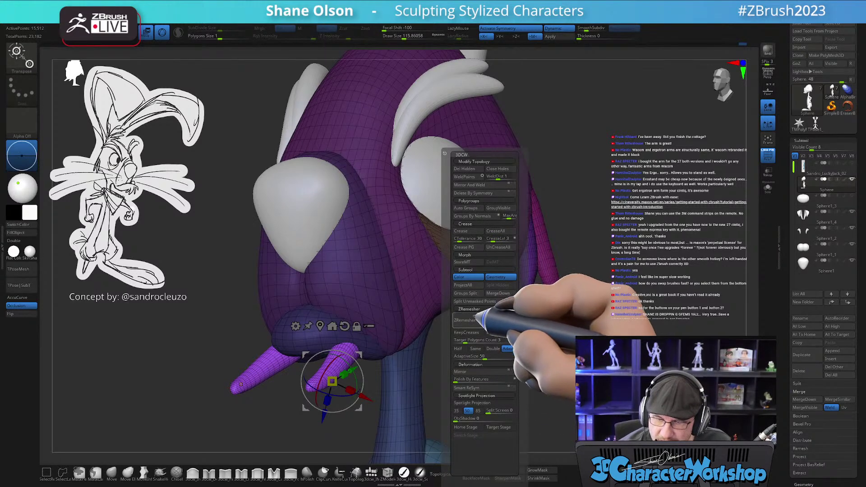
click(475, 301)
key(Down)
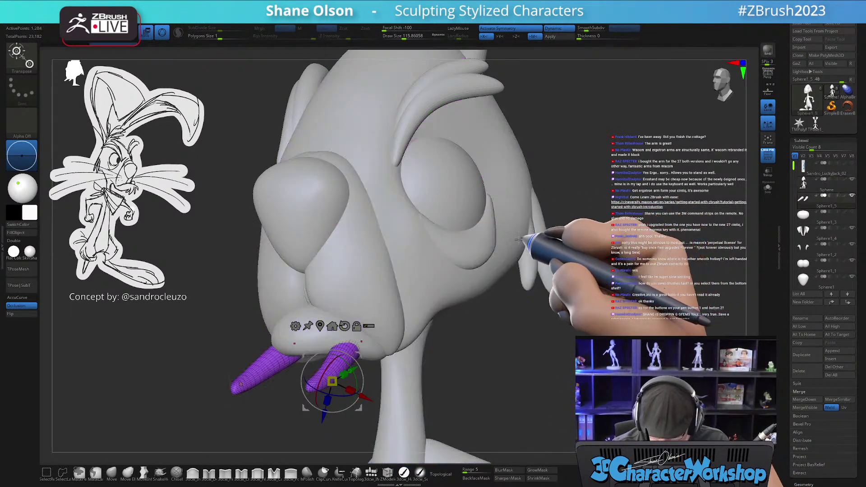
drag(435, 366, 428, 371)
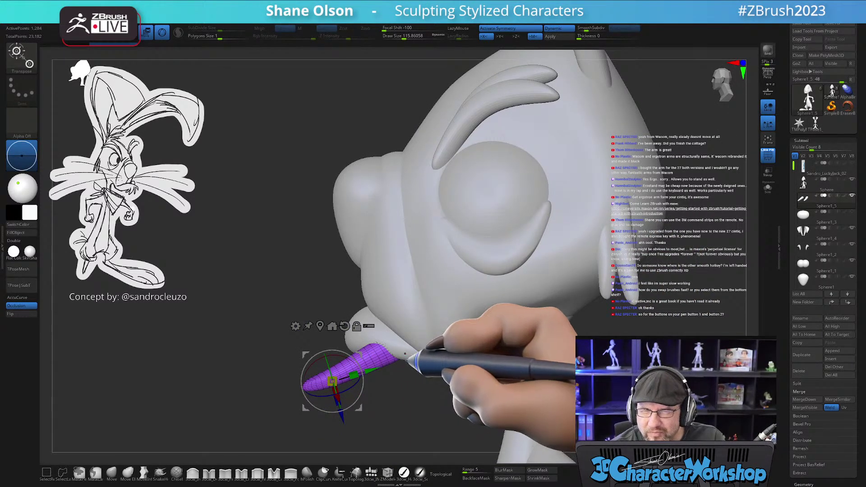
mouse_move(403, 355)
mouse_down()
mouse_move(397, 333)
mouse_move(373, 344)
mouse_move(400, 342)
mouse_move(392, 357)
mouse_up()
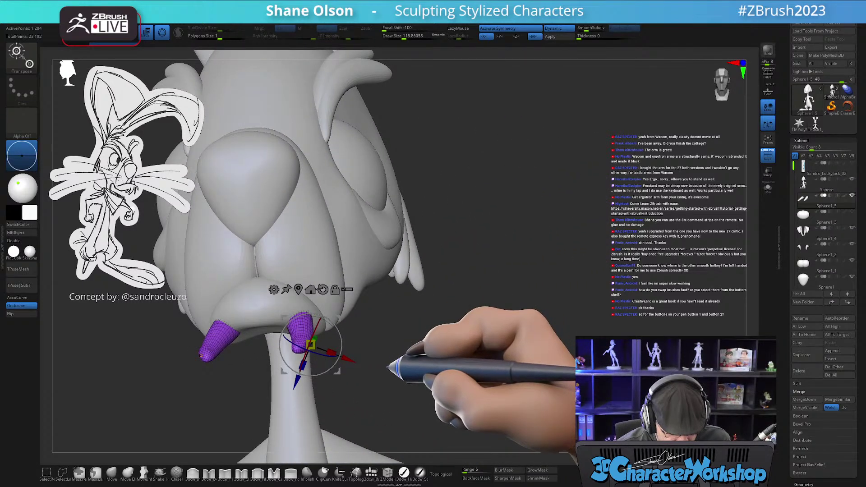
key(space)
click(384, 209)
- Mask the two split tufts in turn and move each one toward the center beneath the mouth
drag(415, 347, 435, 341)
alt+drag(365, 309, 279, 269)
alt+click(370, 285)
drag(370, 332, 411, 328)
alt+drag(479, 328, 523, 330)
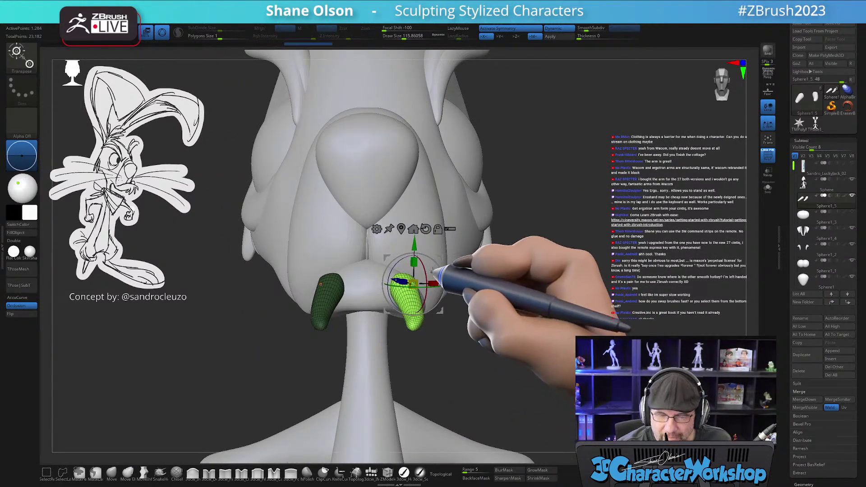
drag(441, 256, 410, 263)
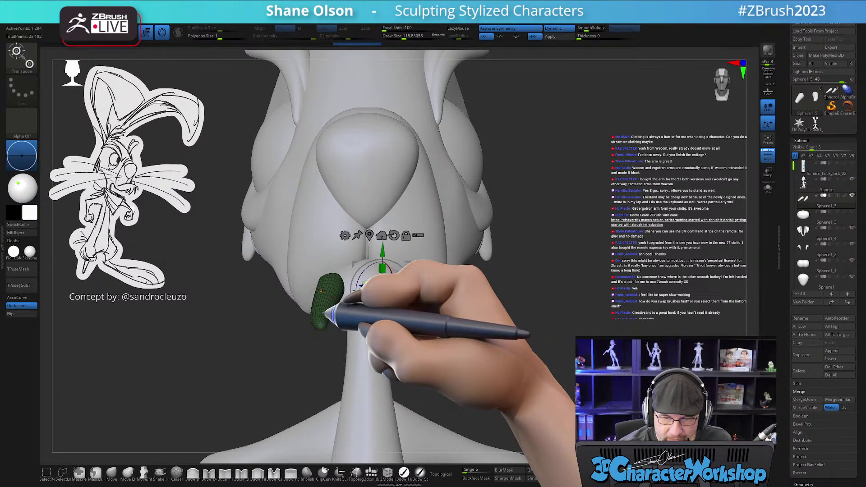
ctrl+click(325, 313)
alt+drag(456, 318, 469, 291)
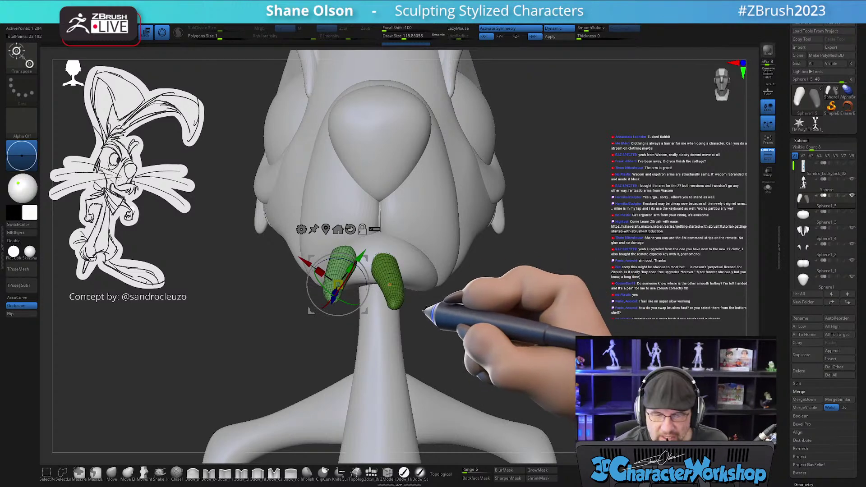
- Scale down the lower tuft and move it back toward the chin with the transform gizmo
drag(360, 258, 430, 342)
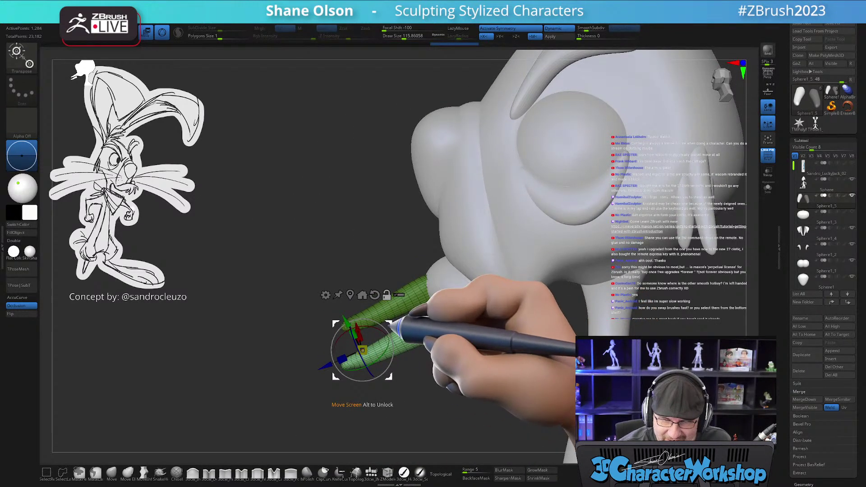
drag(380, 303, 459, 292)
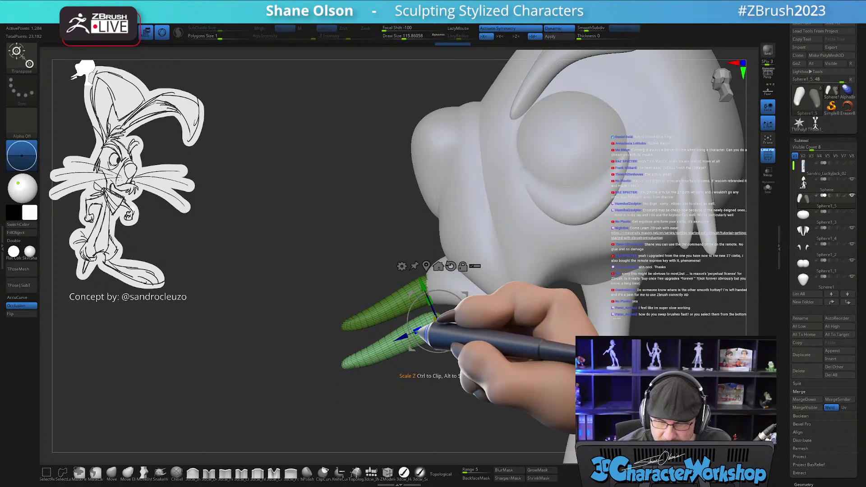
drag(434, 323, 433, 323)
drag(464, 295, 479, 278)
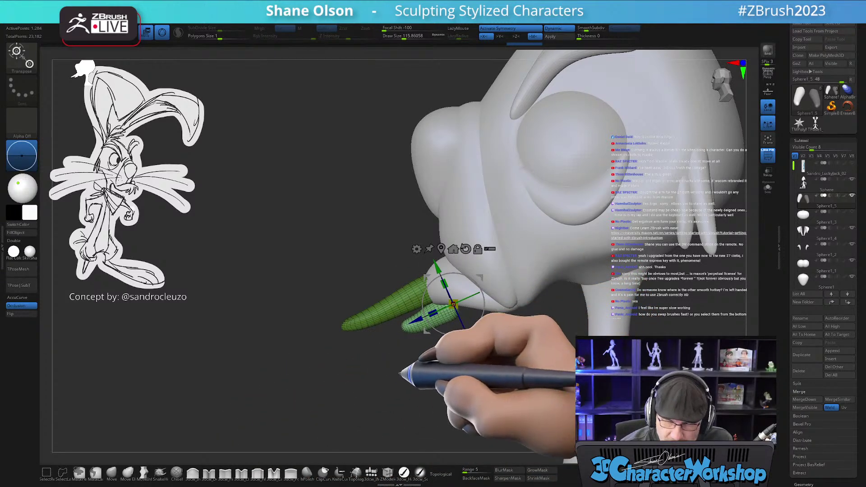
key(ctrl)
- Bend the smaller tuft downward with the Move and SnakeHook brushes and scale it down with the gizmo
click(127, 472)
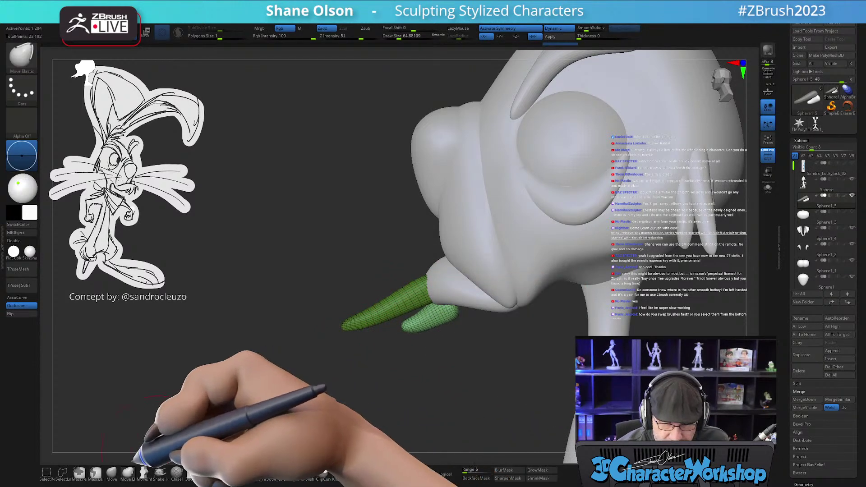
click(112, 472)
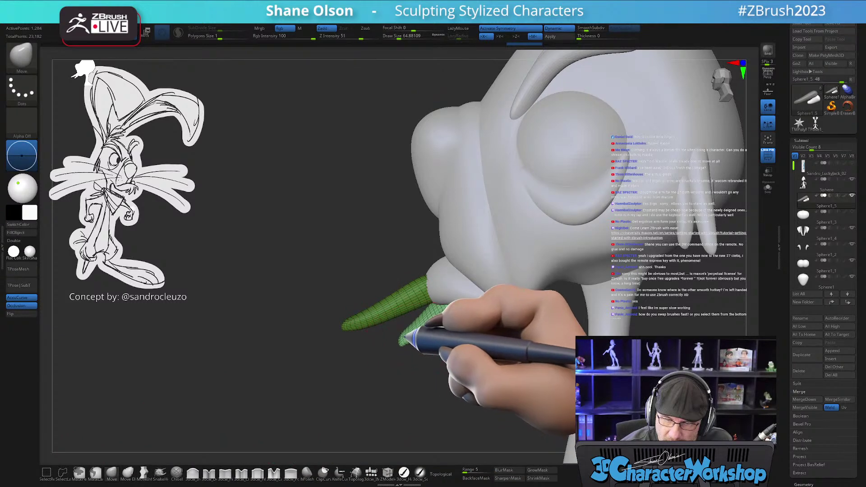
click(160, 472)
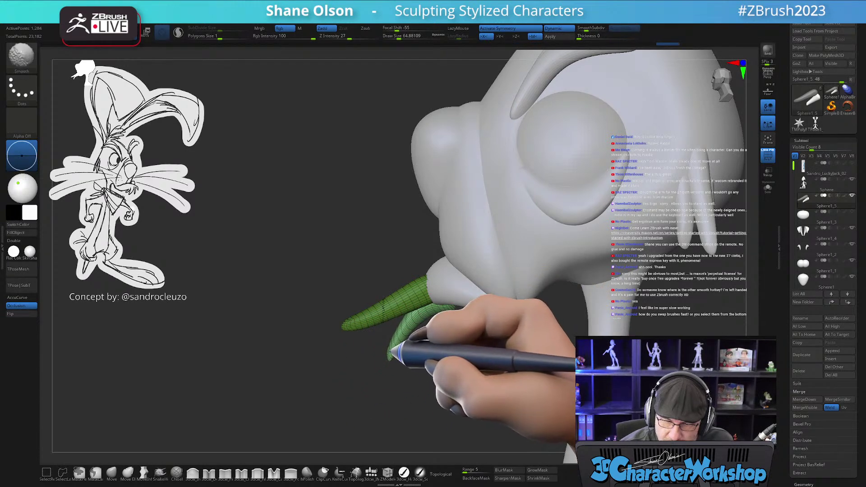
drag(410, 355, 414, 342)
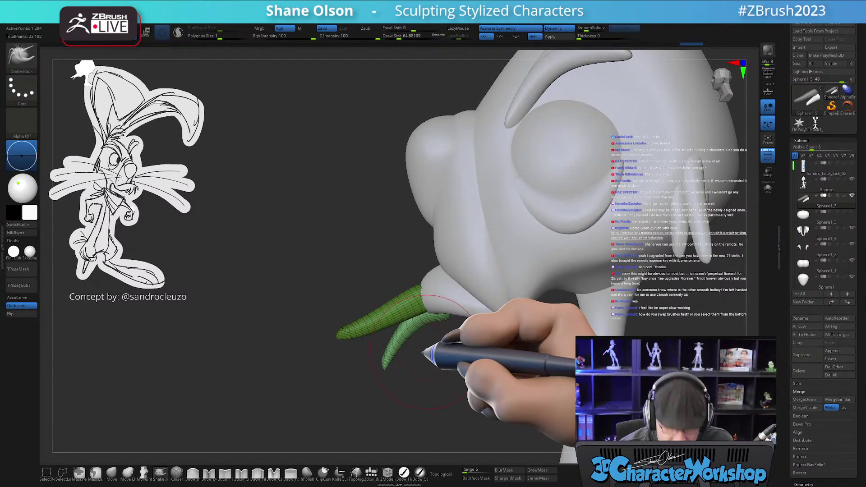
key(w)
drag(473, 286, 482, 283)
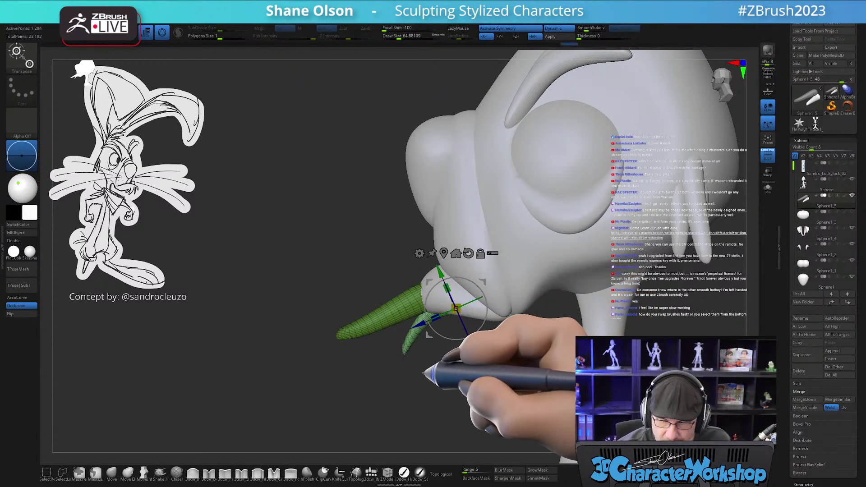
- Isolate the small curved tuft and hide the polyframe
key(q)
key(ctrl+shift)
key(ctrl+shift+z)
mouse_move(426, 360)
mouse_down()
mouse_move(469, 357)
mouse_move(475, 340)
mouse_move(453, 368)
mouse_move(446, 359)
mouse_move(460, 353)
mouse_move(477, 374)
mouse_move(486, 360)
mouse_up()
key(shift+f)
- Turn off symmetry and reposition the isolated tuft under the lower lip from the front and side
key(w)
drag(490, 266, 502, 264)
key(x)
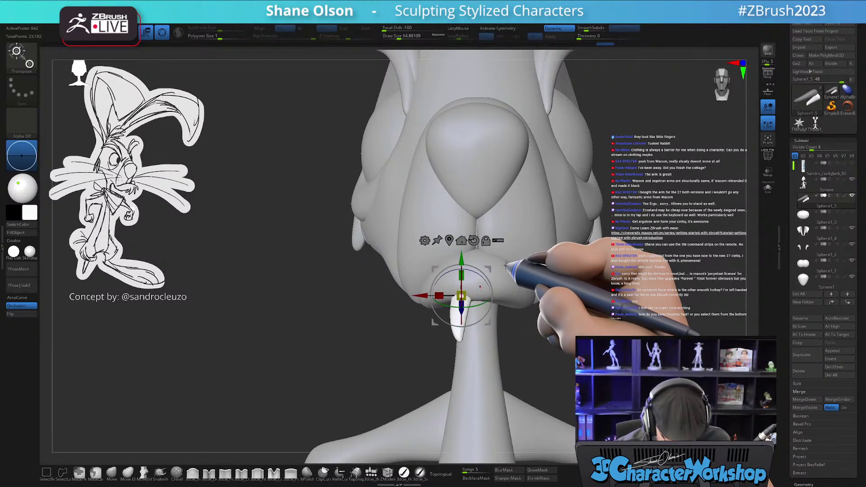
drag(580, 310, 450, 349)
drag(450, 278, 453, 277)
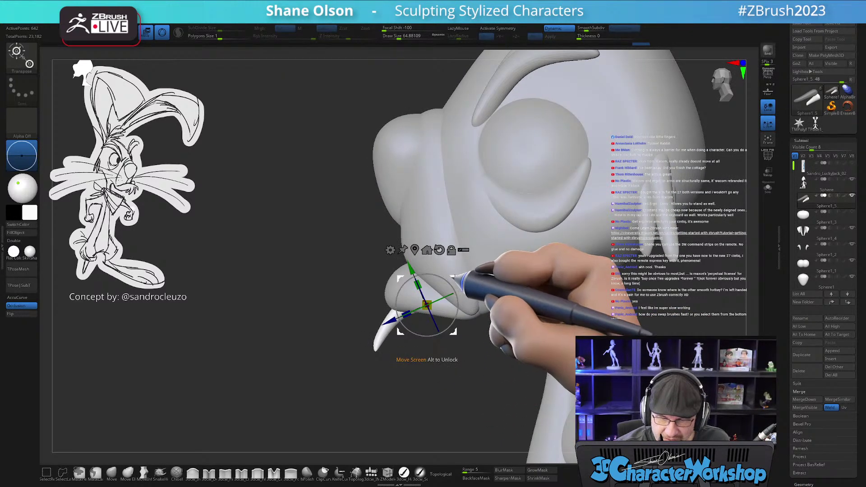
drag(452, 278, 454, 274)
drag(446, 344, 480, 338)
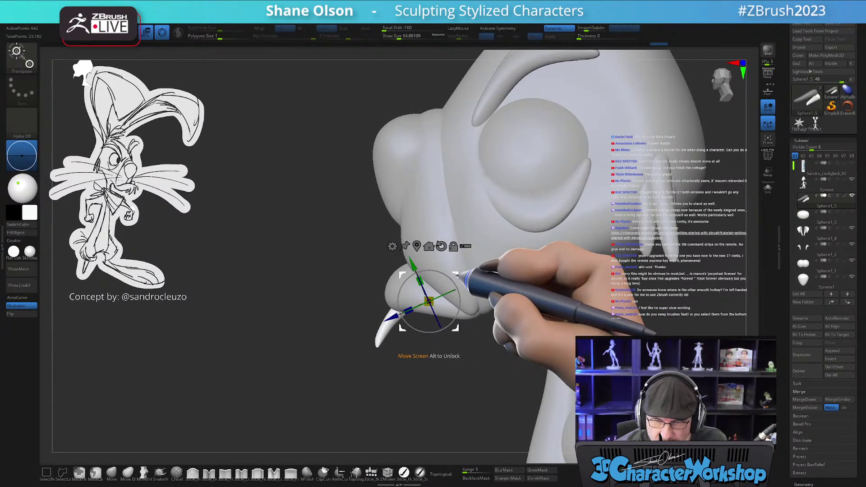
- Show the long tuft again, then shrink it and place it beside the small tuft under the lower lip
key(q)
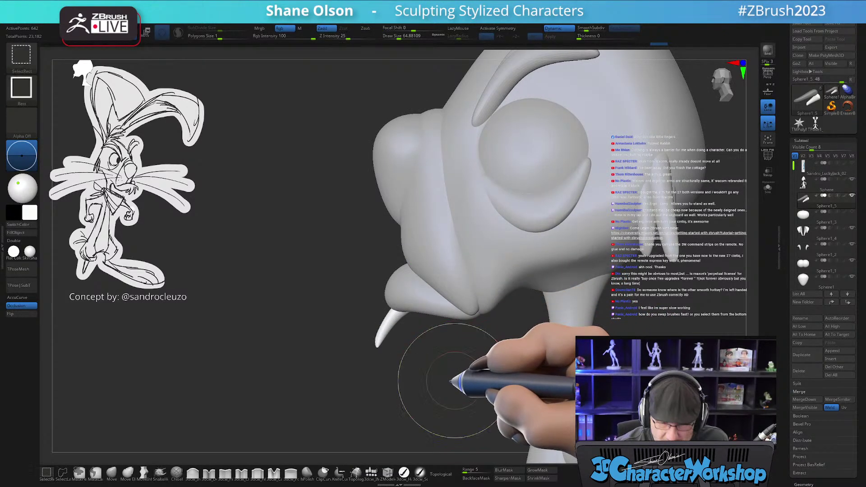
ctrl+shift+click(457, 375)
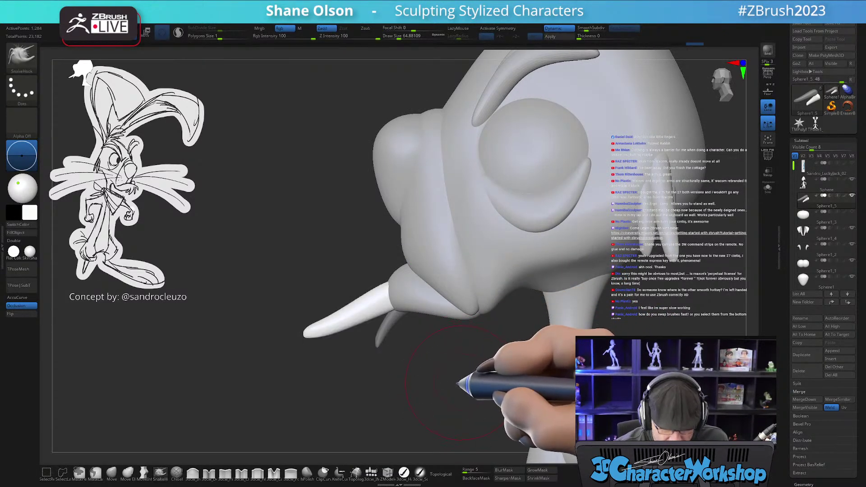
key(w)
drag(457, 273, 437, 255)
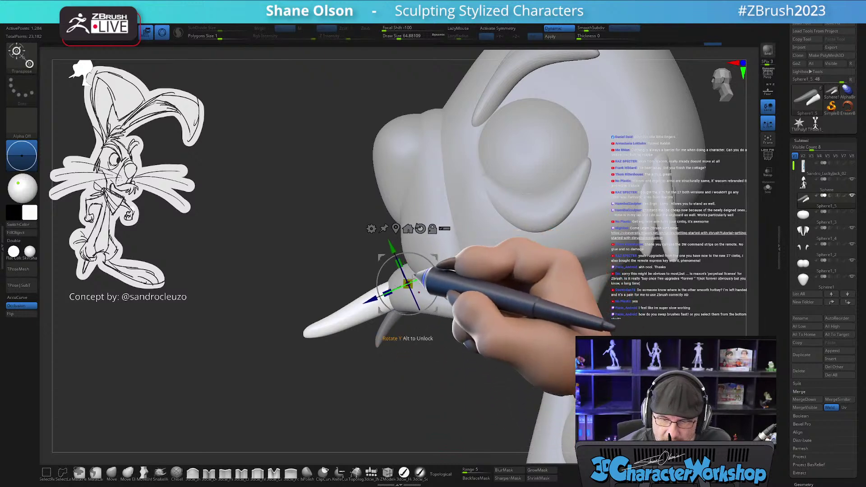
drag(387, 292, 402, 288)
drag(436, 256, 462, 284)
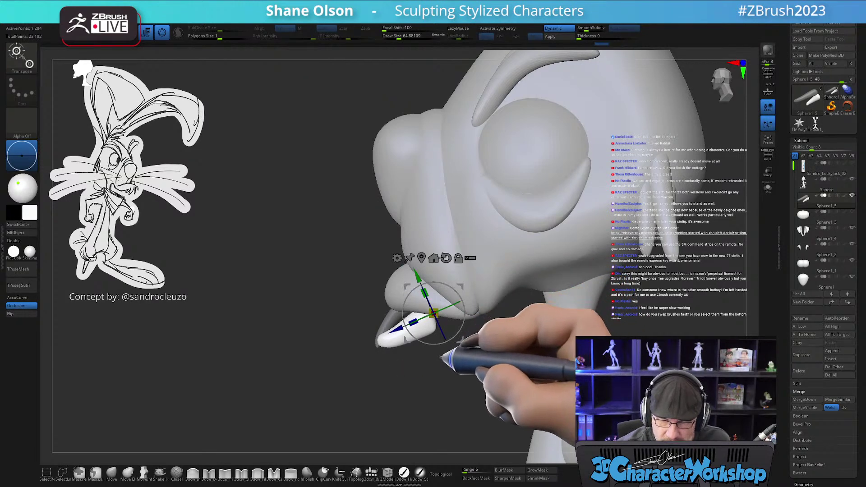
- Shape the second chin tuft into a downward curve with the Move, Smooth and SnakeHook brushes
key(q)
click(111, 471)
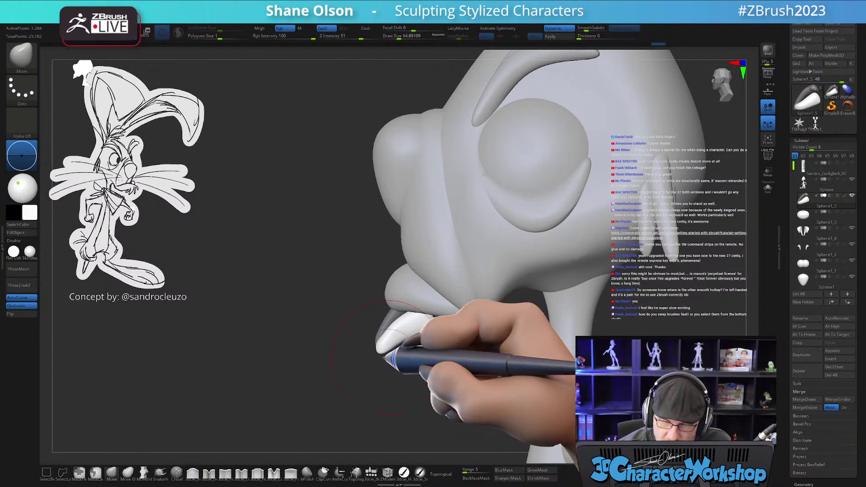
key(shift)
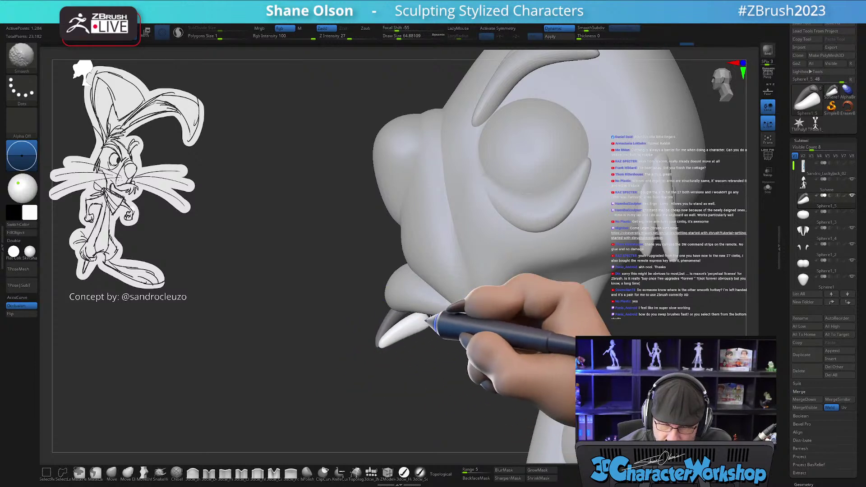
shift+drag(390, 336, 400, 333)
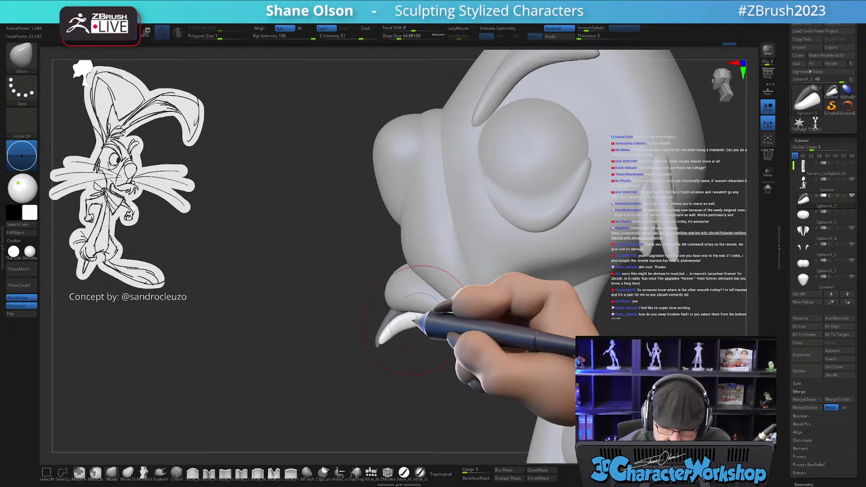
click(160, 472)
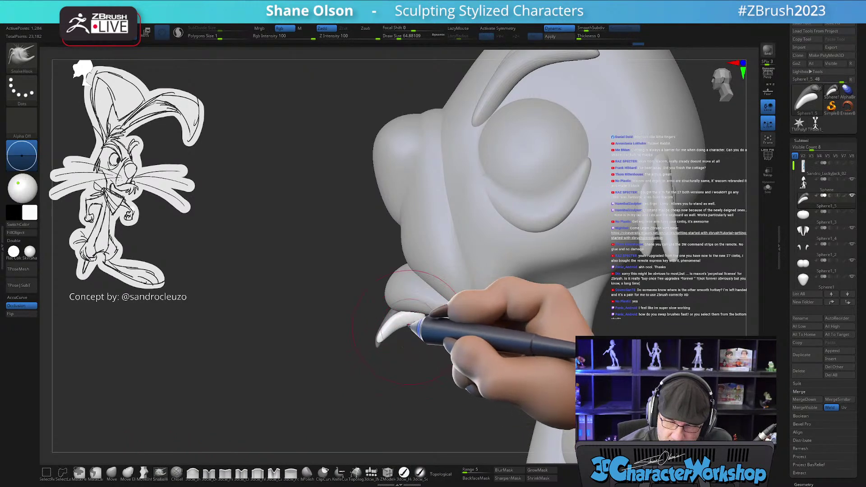
drag(396, 350, 455, 352)
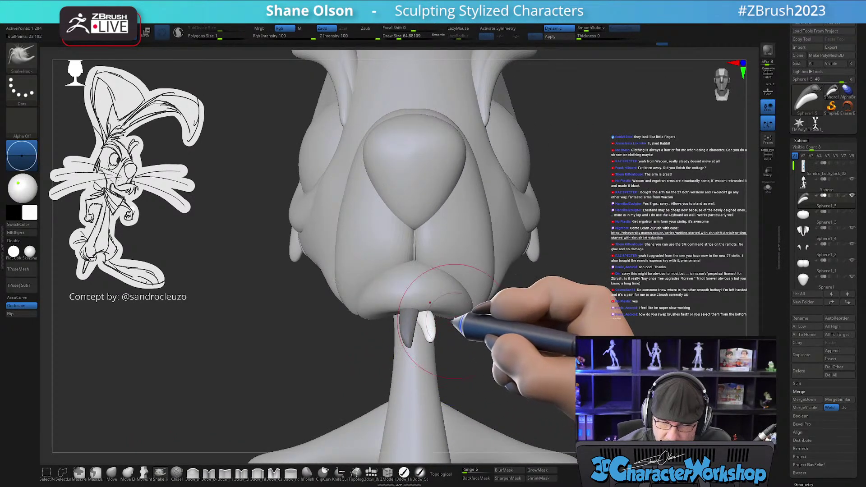
- Duplicate the tuft under the lower lip, place the copy as a third chin tuft beside the other two, and clear the mask
key(w)
right_drag(499, 342, 444, 295)
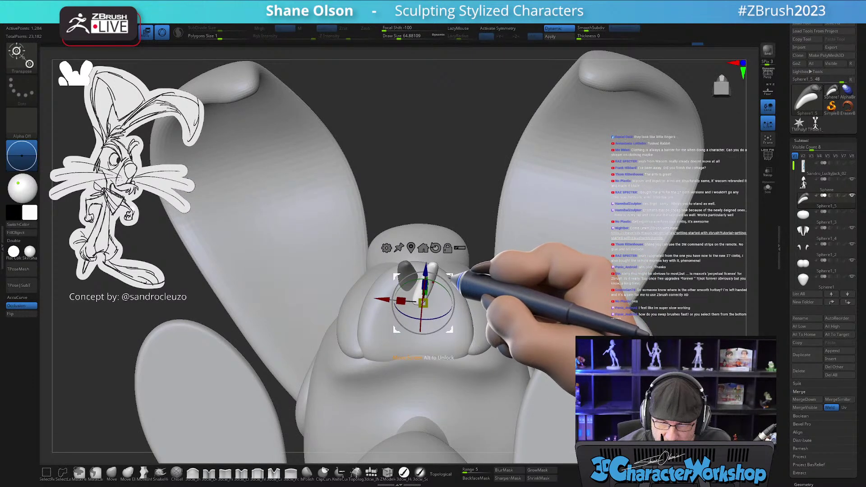
right_drag(450, 265, 476, 332)
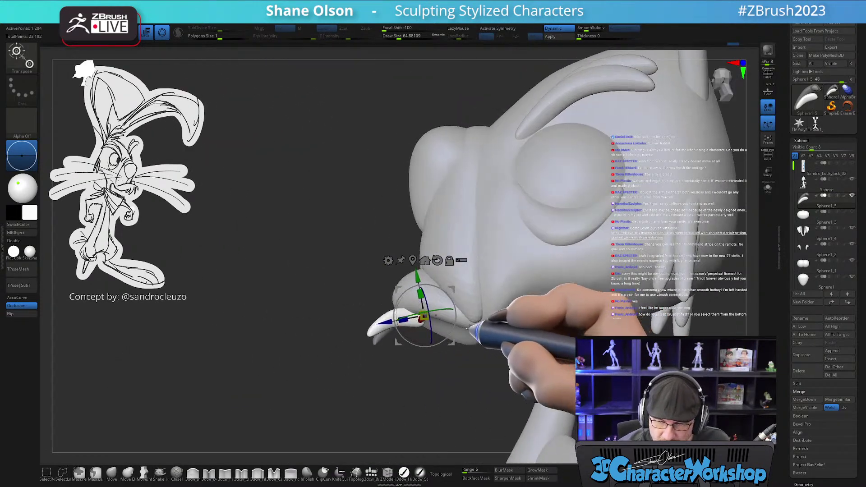
mouse_move(466, 299)
right_down()
mouse_move(464, 396)
mouse_move(468, 315)
right_up()
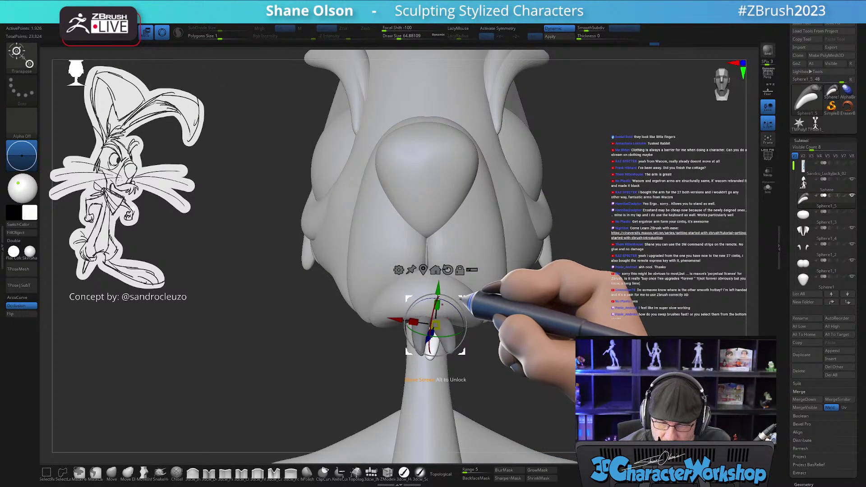
right_drag(458, 302, 465, 323)
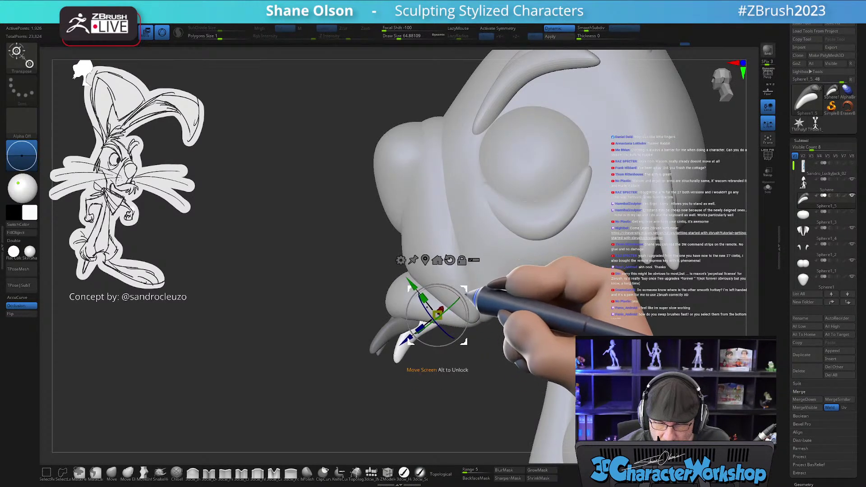
right_drag(459, 375, 469, 375)
ctrl+drag(454, 392, 460, 386)
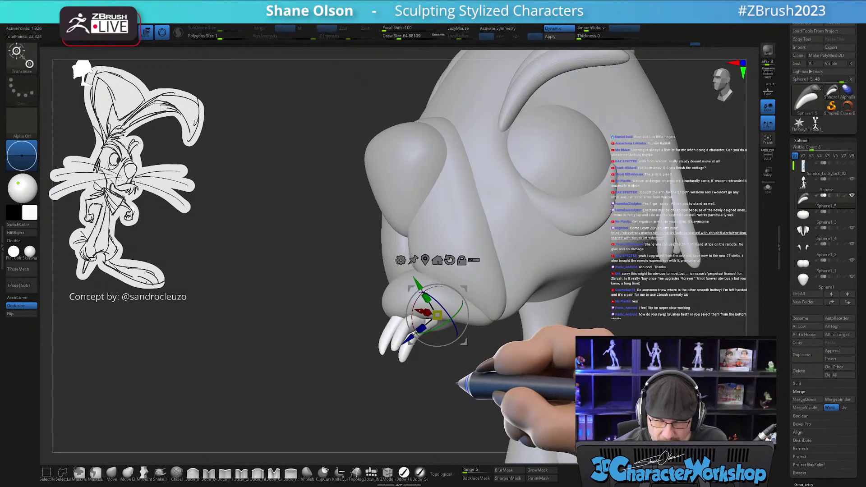
- Examine the three chin tufts against the rabbit's face from the front, three-quarter and side views
key(q)
right_drag(455, 402, 482, 392)
key(b)
key(s)
key(h)
mouse_move(518, 356)
shift+right_down()
mouse_move(512, 342)
mouse_move(500, 360)
shift+right_up()
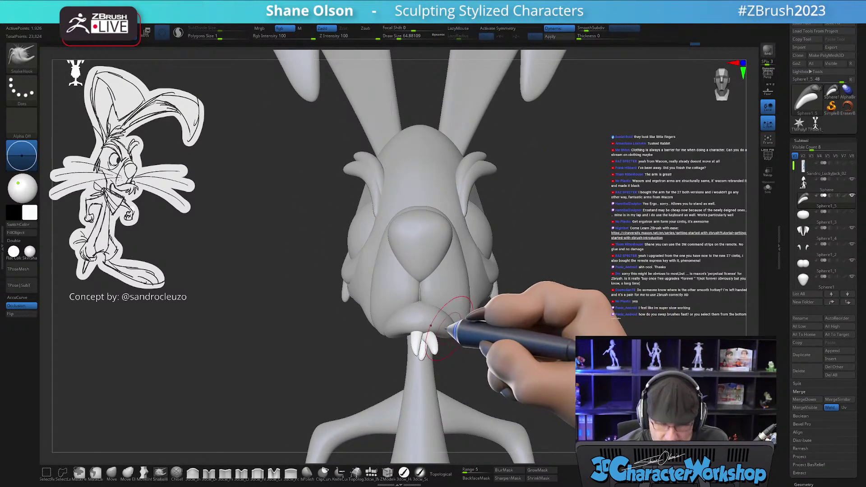
right_drag(444, 327, 506, 361)
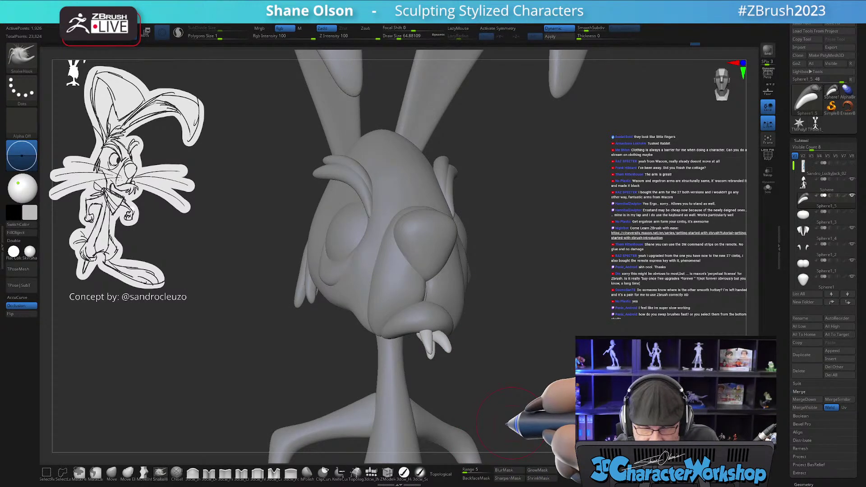
right_drag(537, 354, 522, 363)
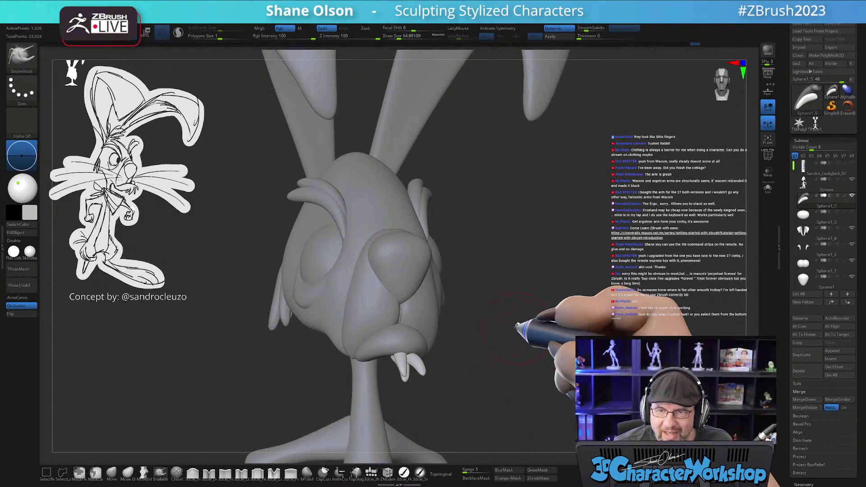
ctrl+right_drag(509, 310, 500, 395)
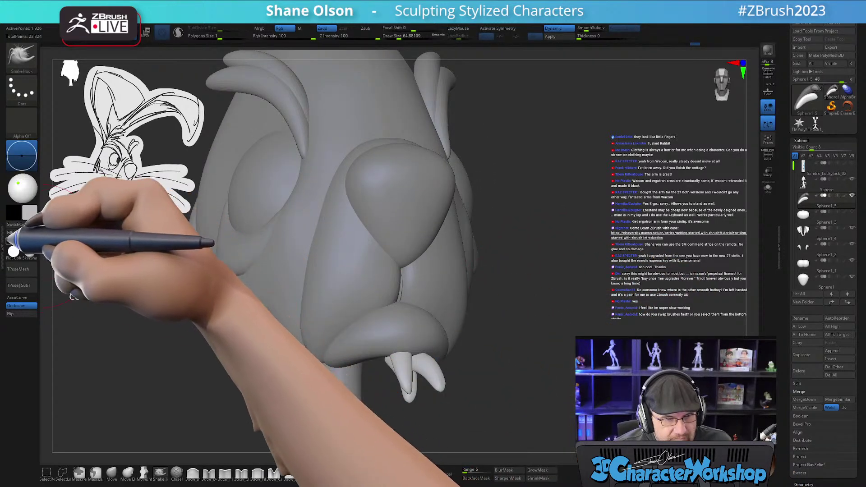
click(401, 471)
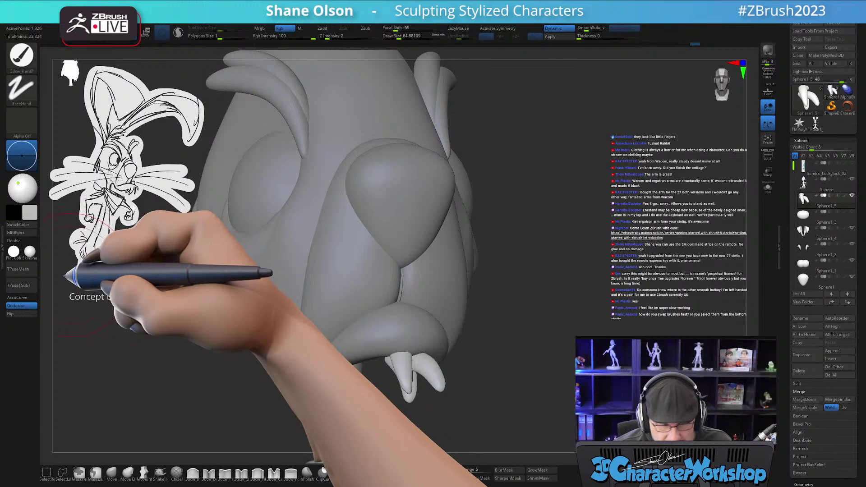
alt+click(392, 323)
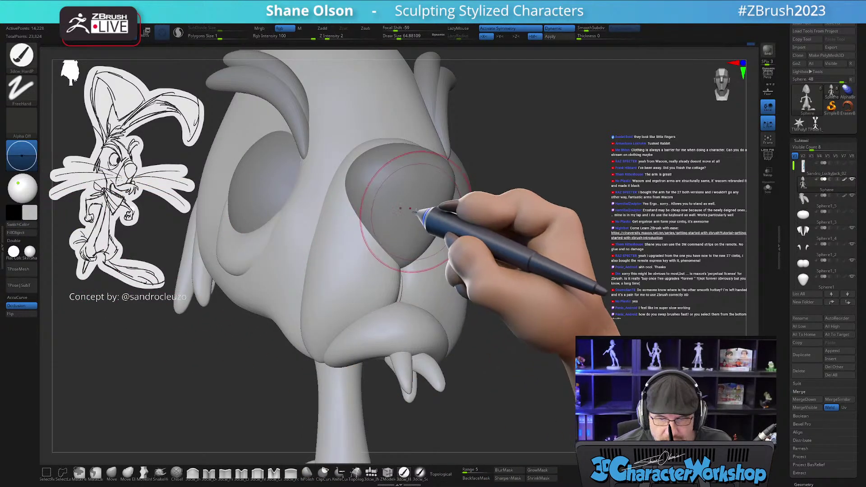
drag(299, 361, 571, 351)
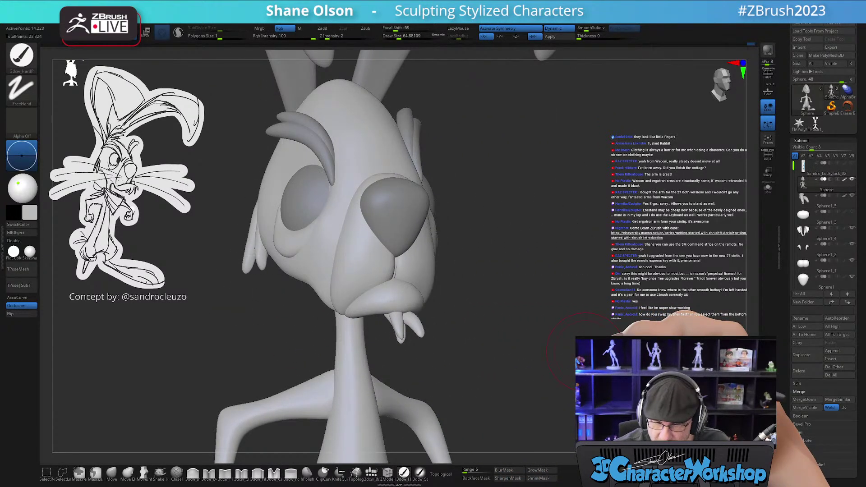
drag(462, 344, 411, 348)
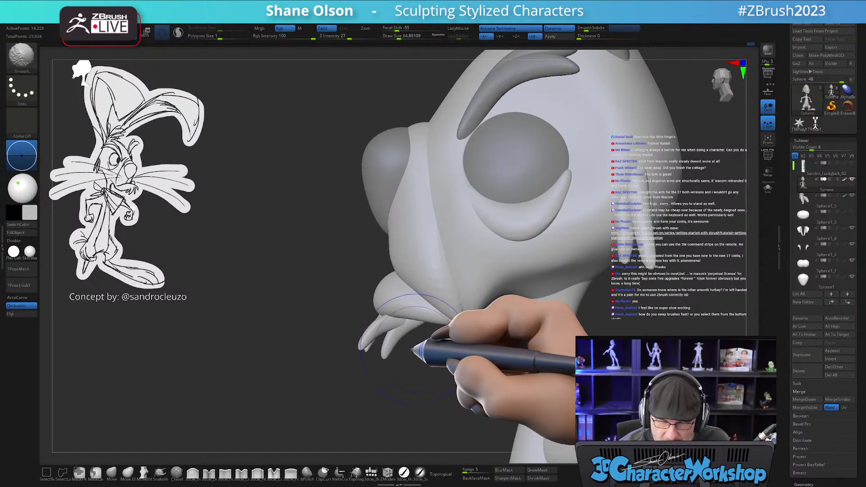
- Show the polyframe, make the chin tufts active, and give each tuft its own polygroup with Auto Groups
key(w)
key(shift+f)
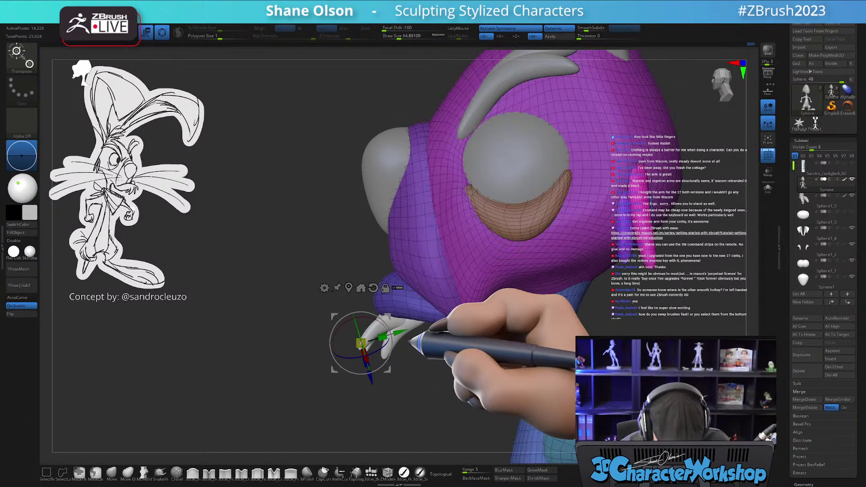
click(417, 330)
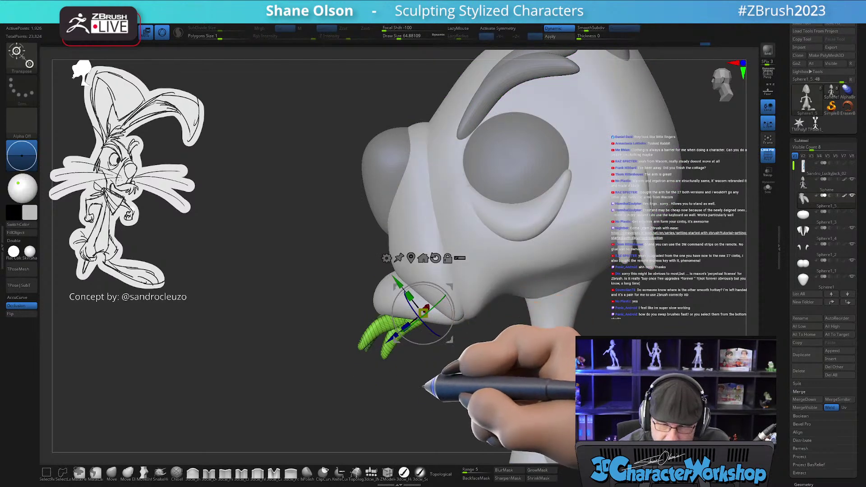
key(F1)
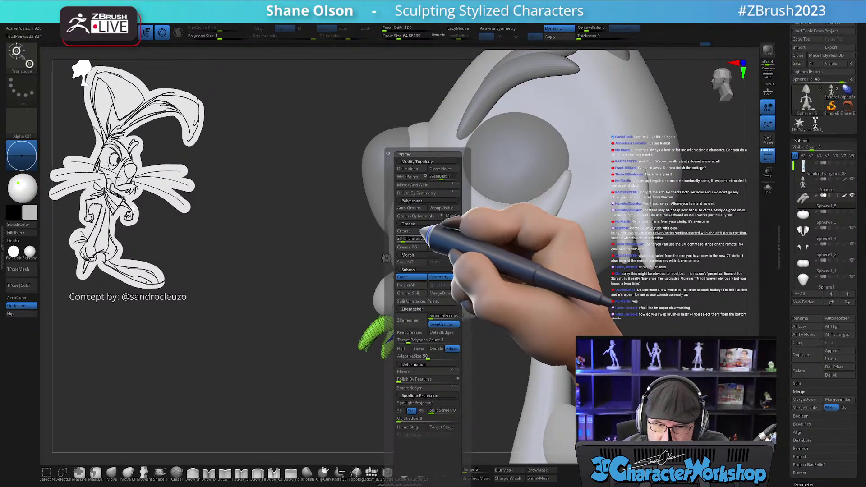
click(421, 208)
key(q)
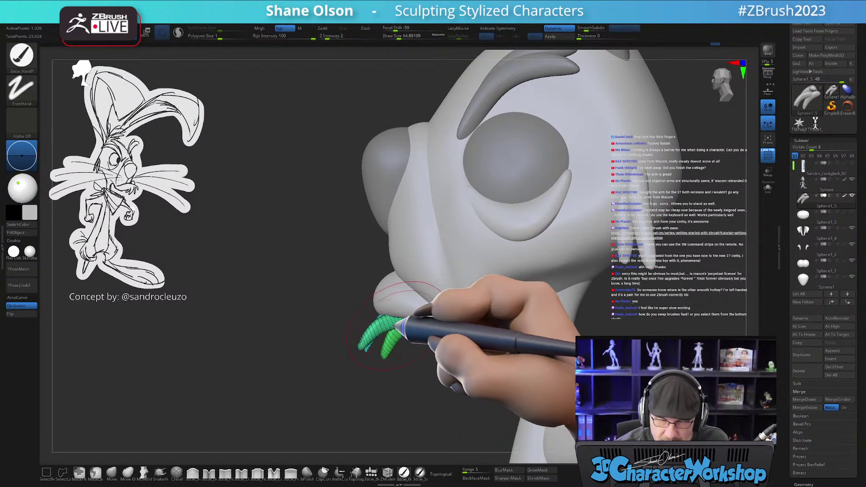
- Move and rotate a chin tuft under the lower lip, adjusting its placement from the side, front and above
key(w)
alt+drag(450, 291, 362, 358)
alt+click(395, 321)
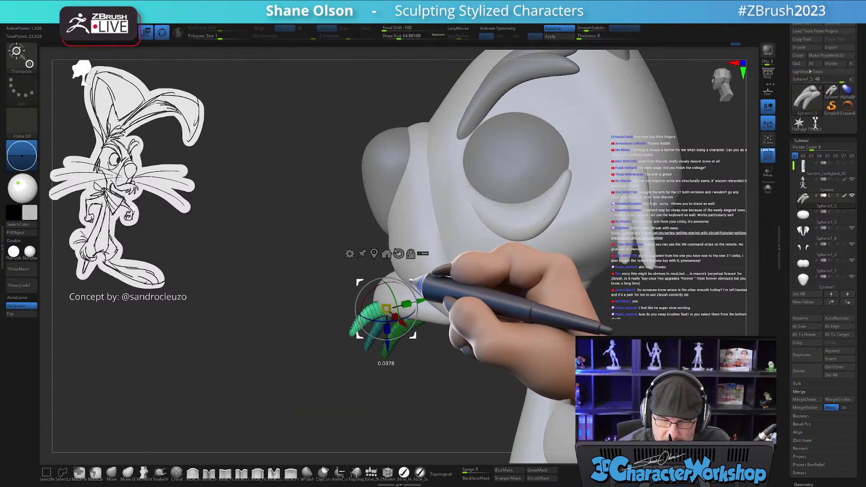
right_drag(427, 317, 472, 322)
drag(412, 285, 405, 289)
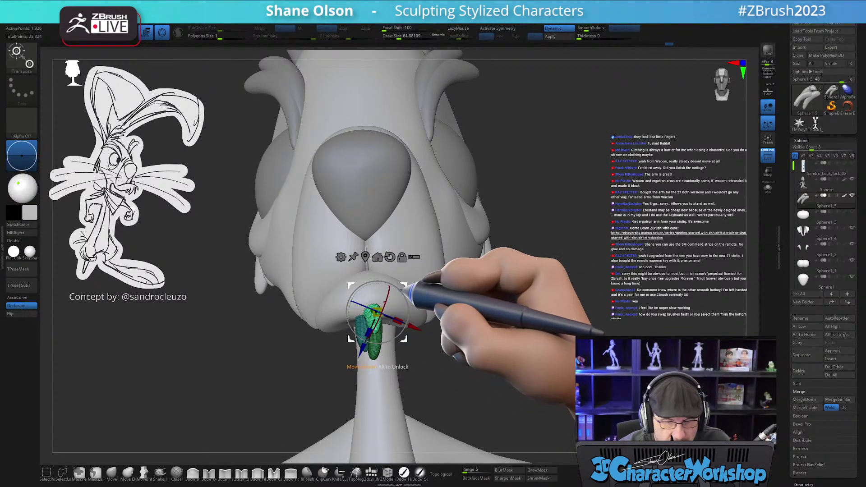
drag(411, 356, 379, 381)
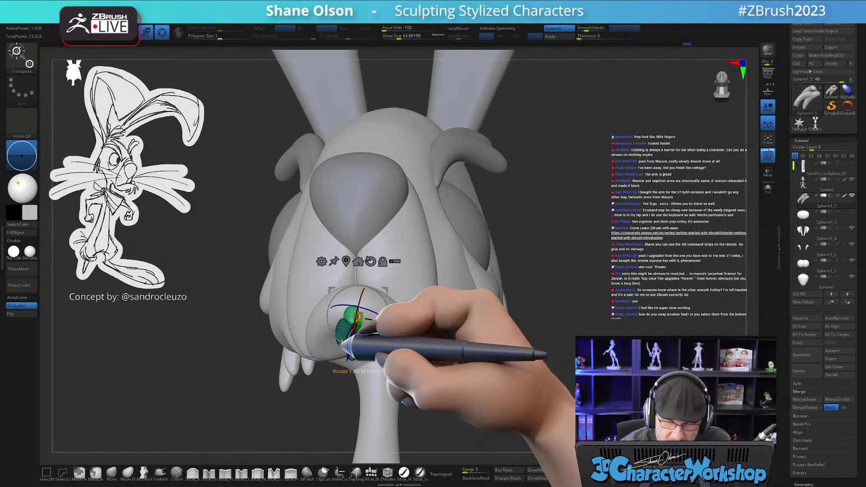
drag(393, 294, 411, 341)
mouse_move(411, 342)
right_down()
mouse_move(440, 367)
mouse_move(374, 366)
right_up()
- Reshape the unmasked chin tuft using the Move brush at a draw size of about 100, checking its curve from several angles
click(111, 473)
right_drag(473, 361, 441, 370)
key(bracketright)
key(bracketright)
key(bracketright)
key(bracketright)
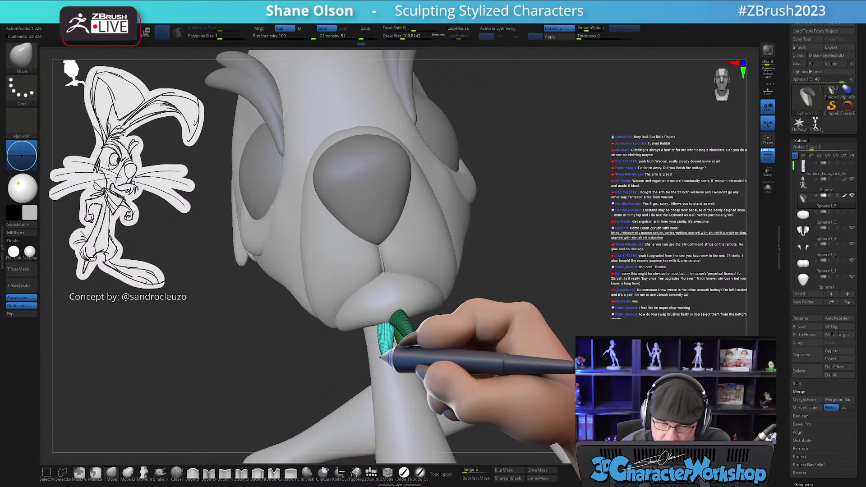
mouse_move(383, 345)
mouse_down()
mouse_move(406, 344)
mouse_move(399, 343)
mouse_up()
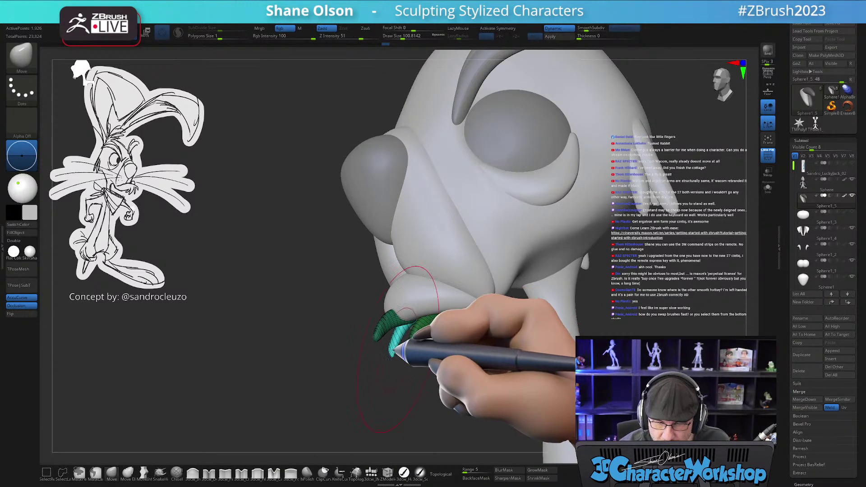
drag(400, 358, 315, 356)
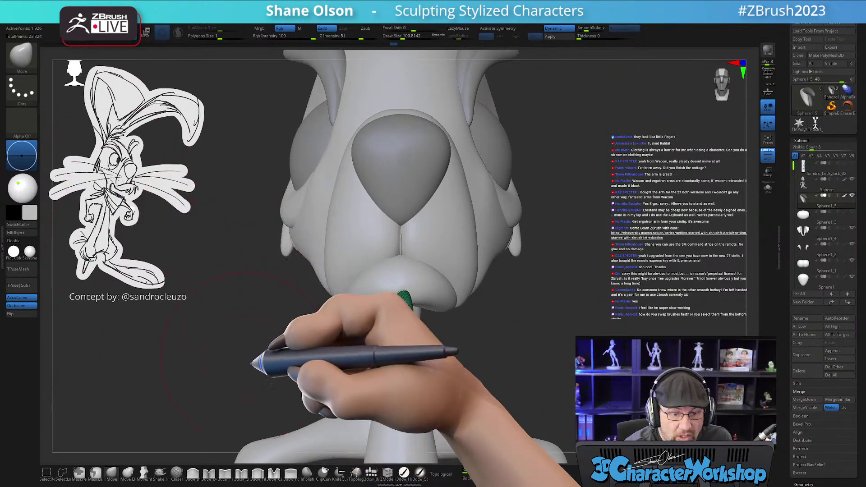
- Smooth the chin tuft, hide the polyframe, and adjust the tuft ends from the side with the Move brush
mouse_move(589, 356)
mouse_down()
mouse_move(561, 344)
mouse_move(446, 345)
mouse_up()
shift+drag(391, 326, 383, 316)
key(shift+f)
mouse_move(451, 349)
mouse_down()
mouse_move(400, 360)
mouse_move(386, 343)
mouse_move(359, 340)
mouse_up()
key(bracketright)
drag(314, 301, 310, 309)
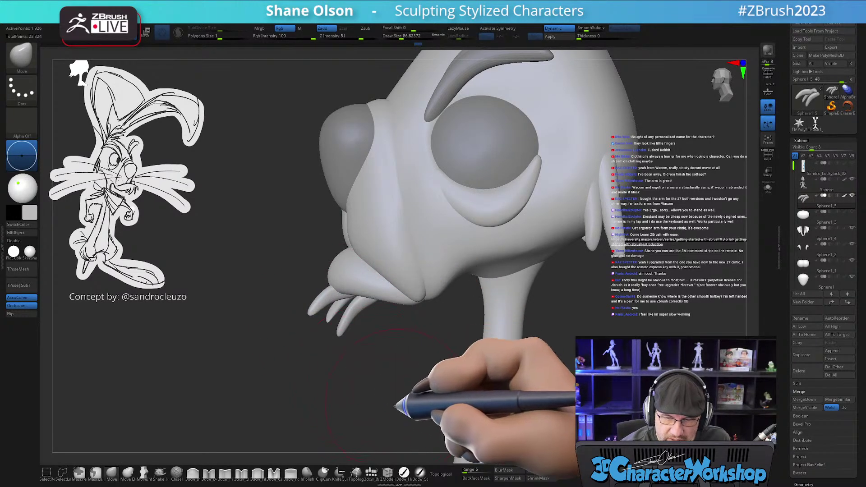
- Refine the individual tufts' curves with the Move brush in Topological mode, then smooth the foremost tuft's tip at a smaller draw size
drag(396, 367, 374, 325)
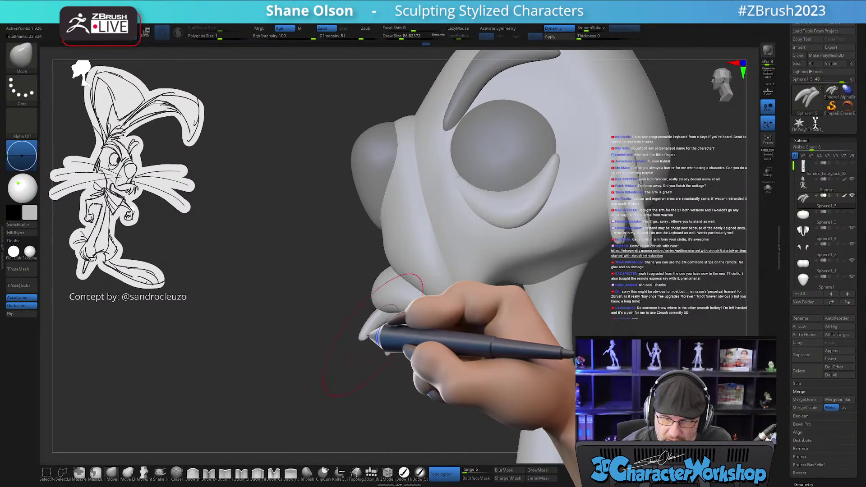
drag(400, 358, 469, 313)
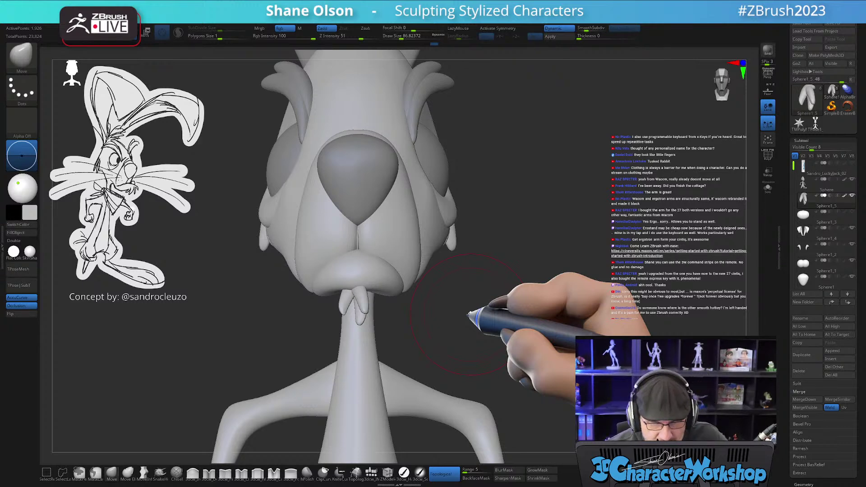
mouse_move(396, 307)
mouse_down()
mouse_move(367, 303)
mouse_move(400, 310)
mouse_move(374, 288)
mouse_up()
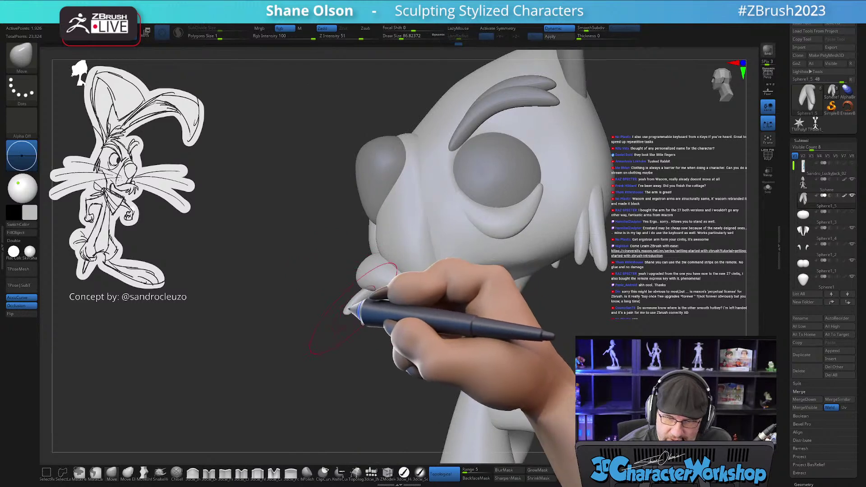
mouse_move(388, 294)
mouse_down()
mouse_move(393, 305)
mouse_move(412, 309)
mouse_move(370, 306)
mouse_move(377, 309)
mouse_move(372, 294)
mouse_move(377, 310)
mouse_move(363, 356)
mouse_move(338, 306)
mouse_up()
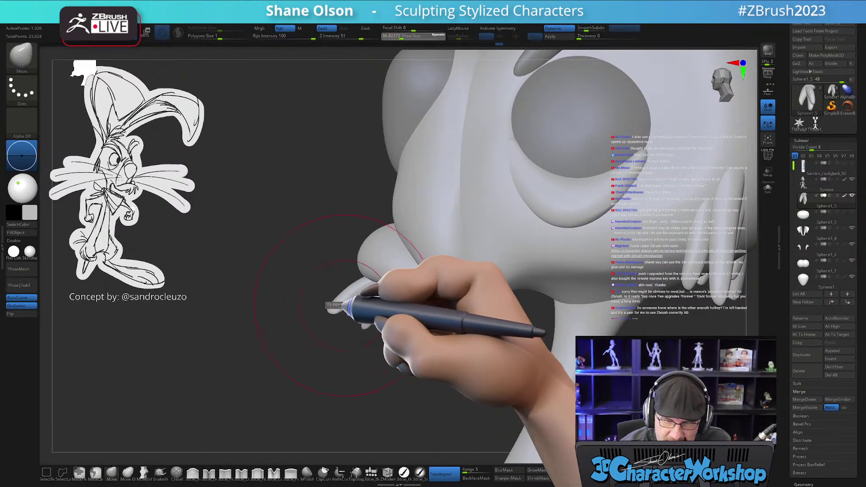
key(shift)
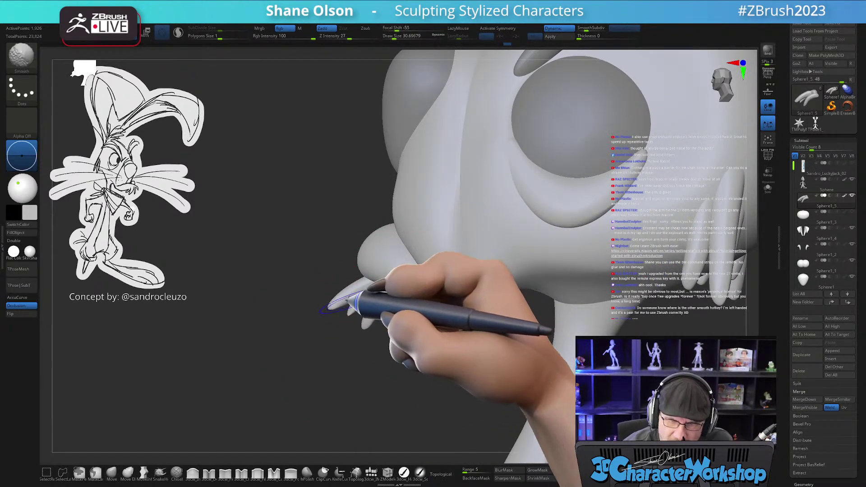
mouse_move(332, 306)
shift+mouse_down()
mouse_move(409, 285)
mouse_move(390, 329)
mouse_move(450, 340)
mouse_move(426, 332)
shift+mouse_up()
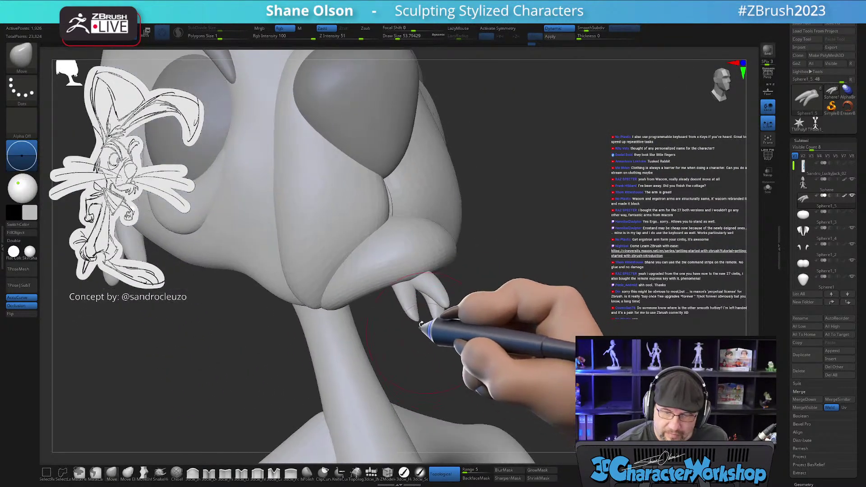
- Adjust the spacing and tips of the three chin tufts with the Move brush from the front and opposite side
mouse_move(407, 288)
mouse_down()
mouse_move(425, 309)
mouse_move(421, 329)
mouse_up()
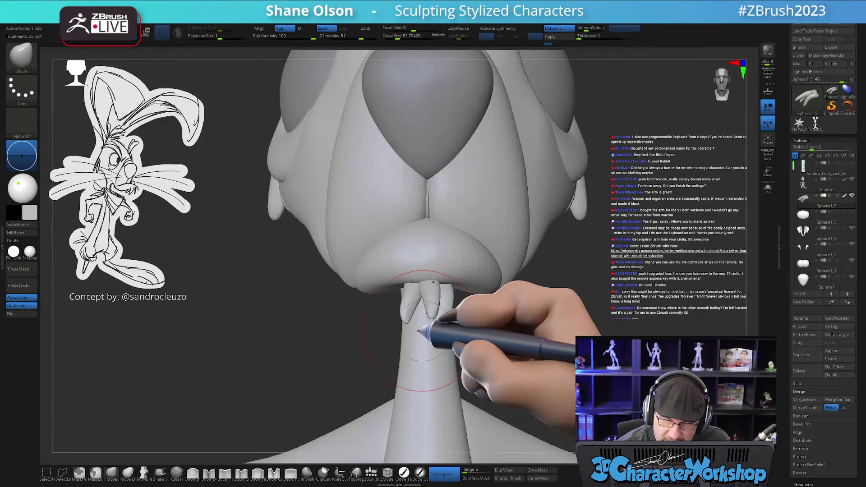
key(shift)
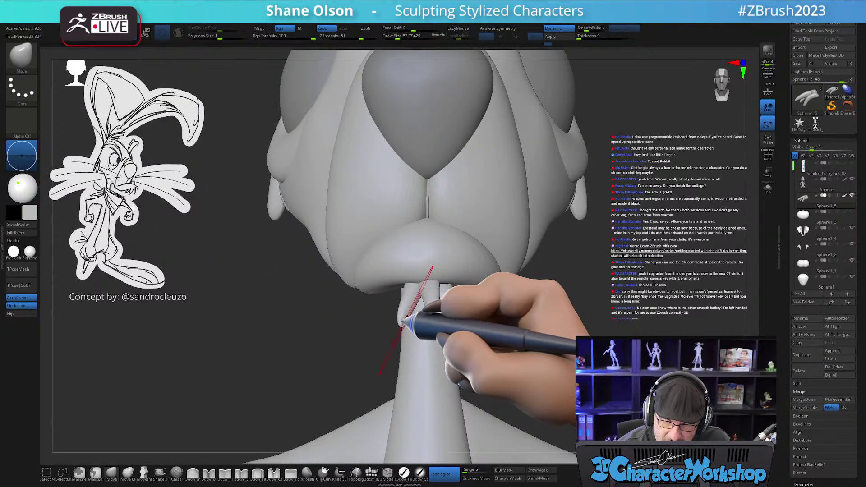
drag(402, 316, 498, 294)
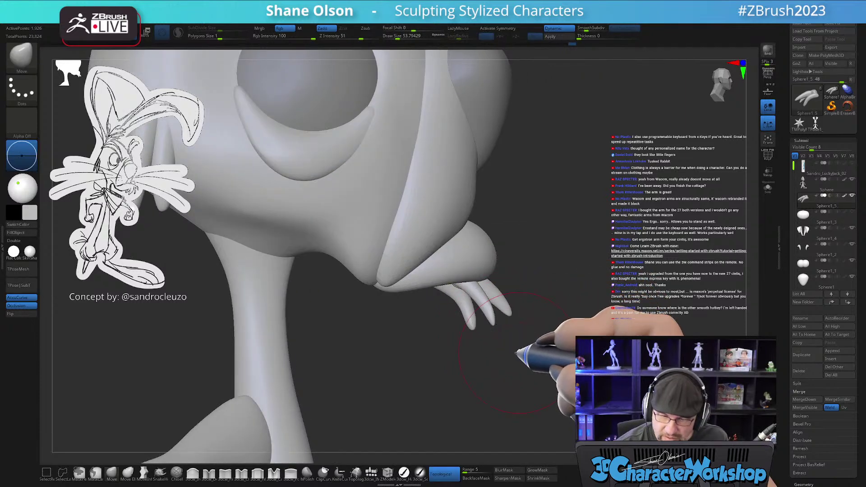
drag(500, 337, 495, 339)
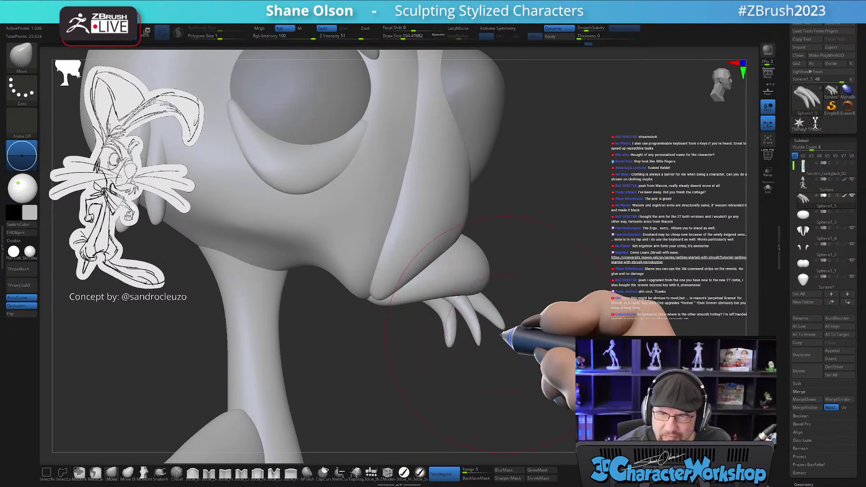
drag(518, 327, 486, 349)
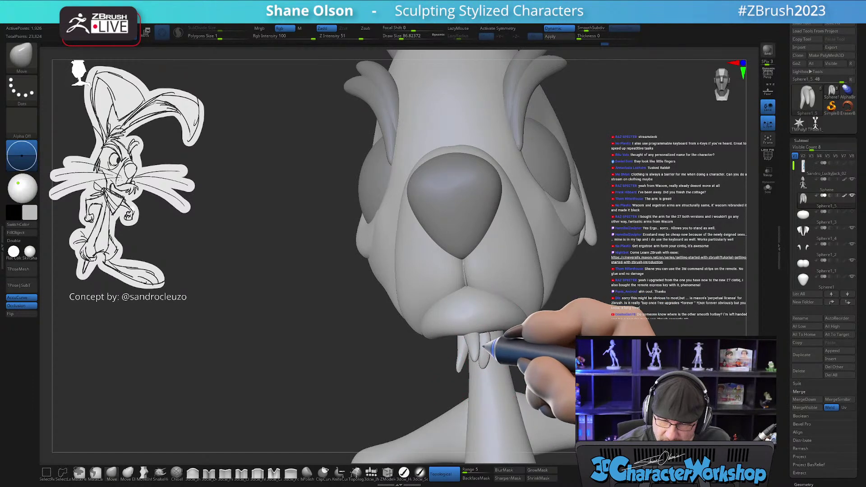
- Inflate the chin tufts with the Inflate brush at Z Intensity 5 and a draw size of about 65, and undo the last change
mouse_move(472, 352)
mouse_down()
mouse_move(557, 306)
mouse_move(547, 338)
mouse_move(545, 326)
mouse_move(392, 399)
mouse_up()
click(193, 472)
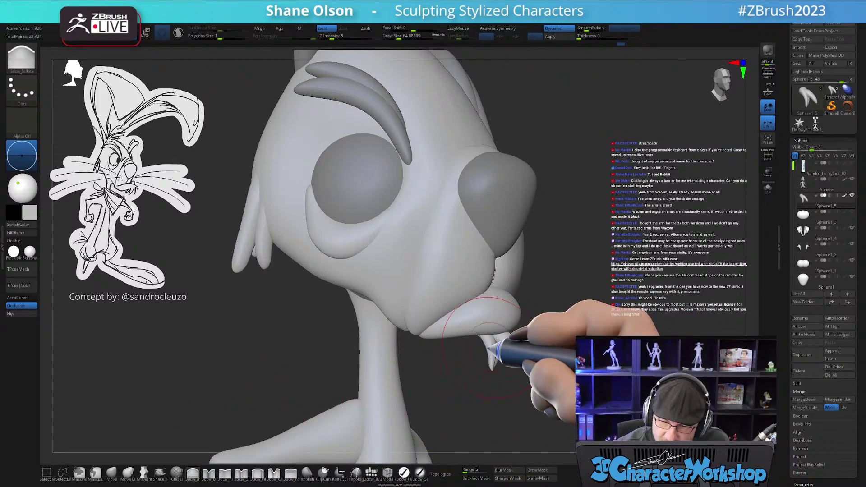
drag(556, 385, 460, 321)
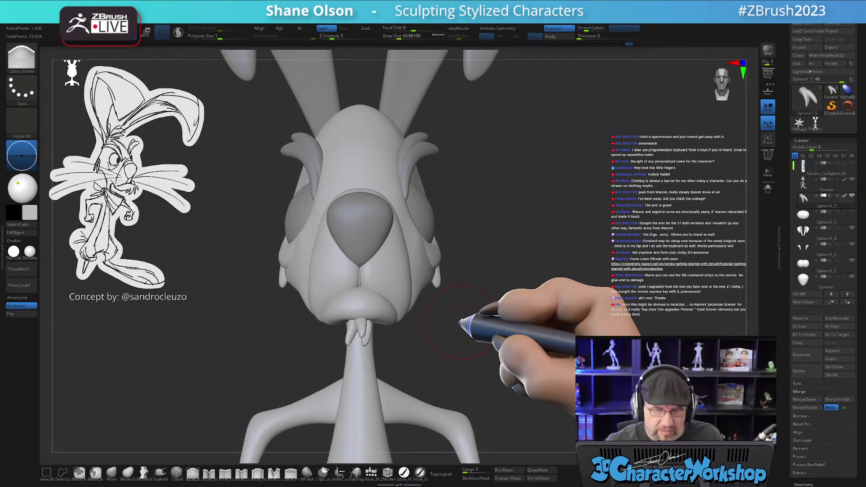
drag(495, 321, 478, 362)
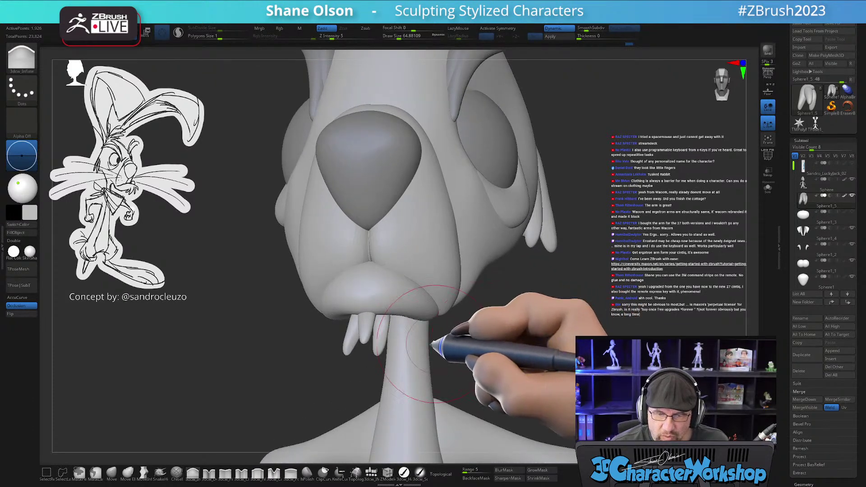
key(ctrl+z)
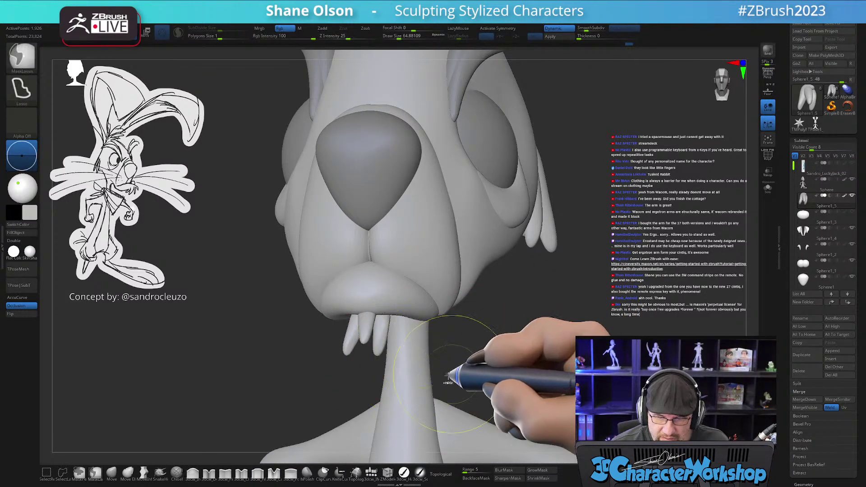
- Adjust the chin tufts' tips and curves with the Move brush from below and the side, increasing the draw size to about 128
click(111, 473)
drag(203, 420, 386, 361)
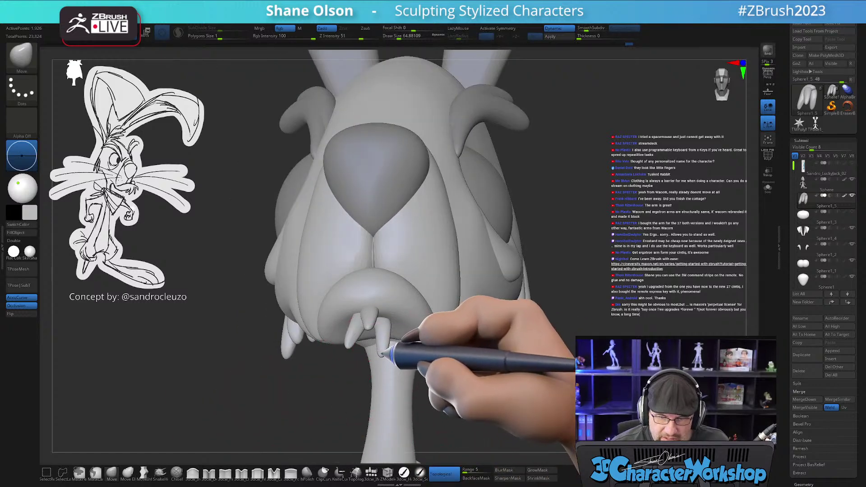
drag(507, 387, 493, 413)
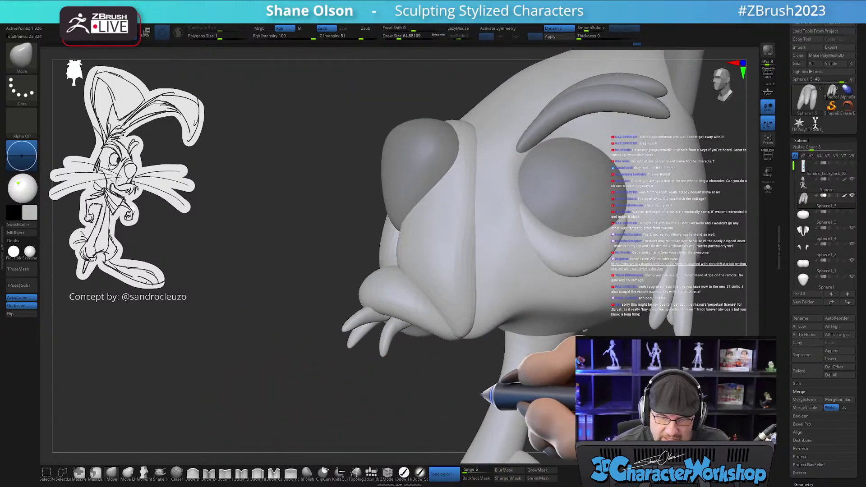
drag(348, 344, 309, 360)
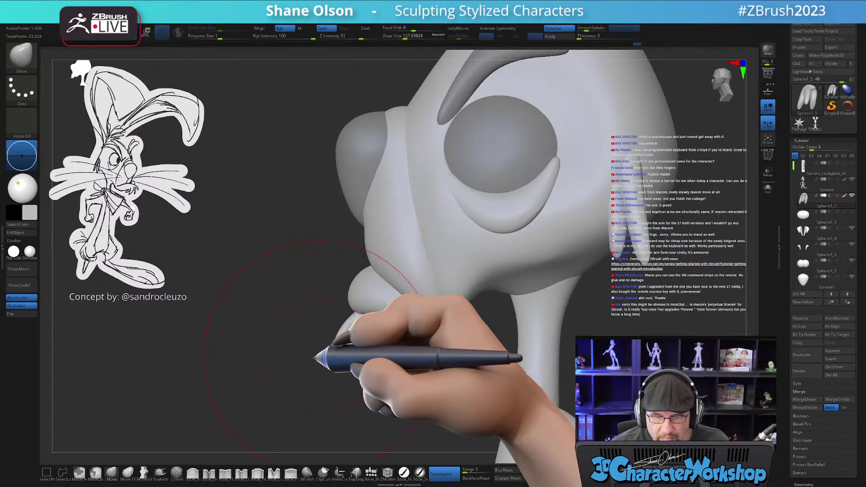
drag(355, 312, 350, 316)
alt+drag(326, 384, 257, 306)
- Select the body and compare the whole rabbit with the concept sketch from the side and front
drag(523, 329, 542, 328)
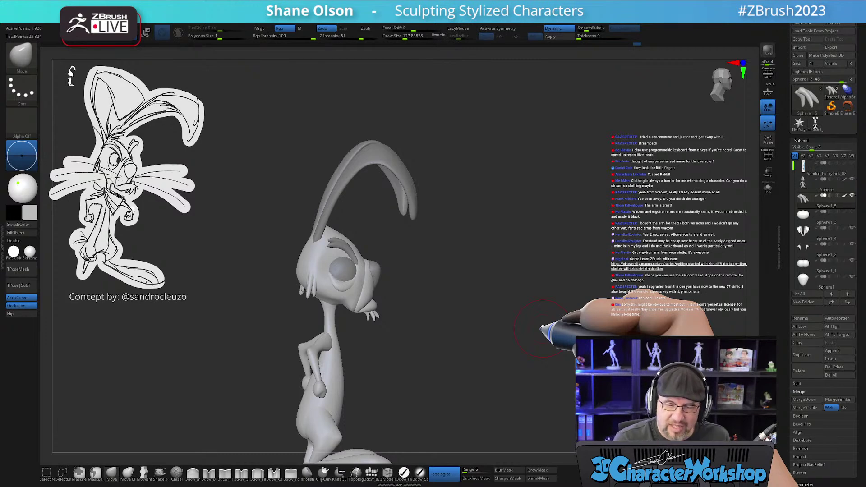
drag(456, 376, 417, 341)
key(bracketright)
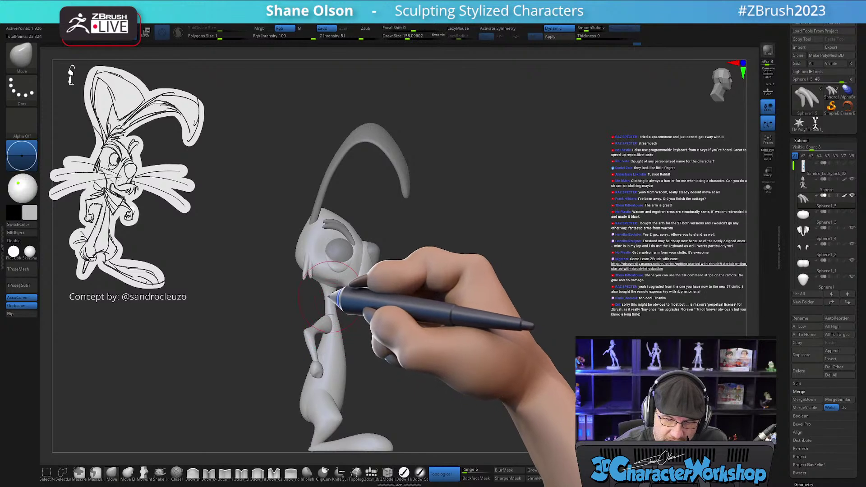
alt+click(331, 365)
key(shift+f)
key(shift+f)
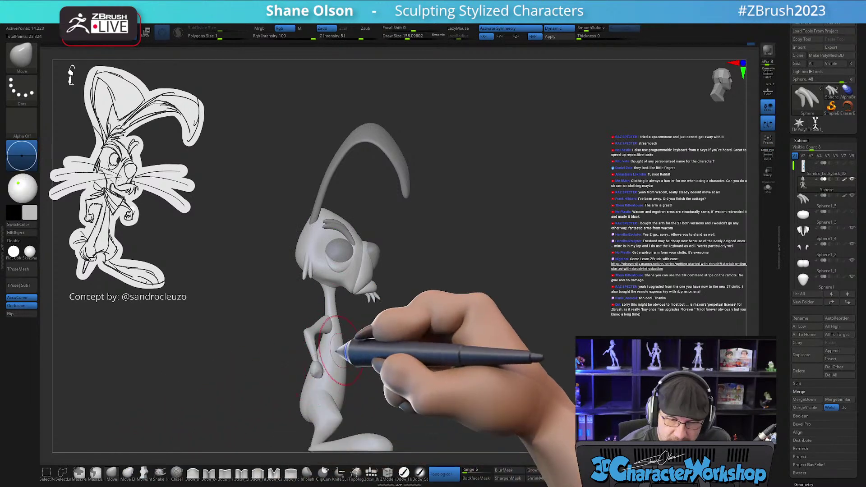
drag(424, 347, 447, 334)
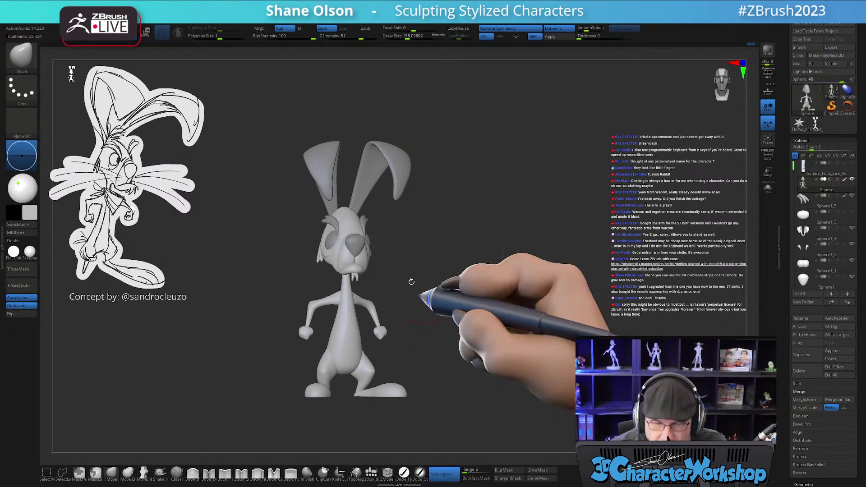
shift+drag(566, 280, 522, 287)
key(s)
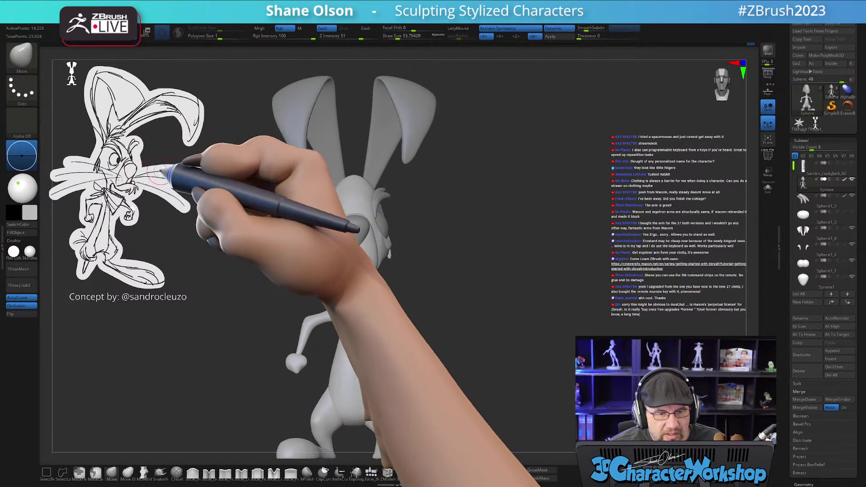
shift+drag(158, 172, 367, 228)
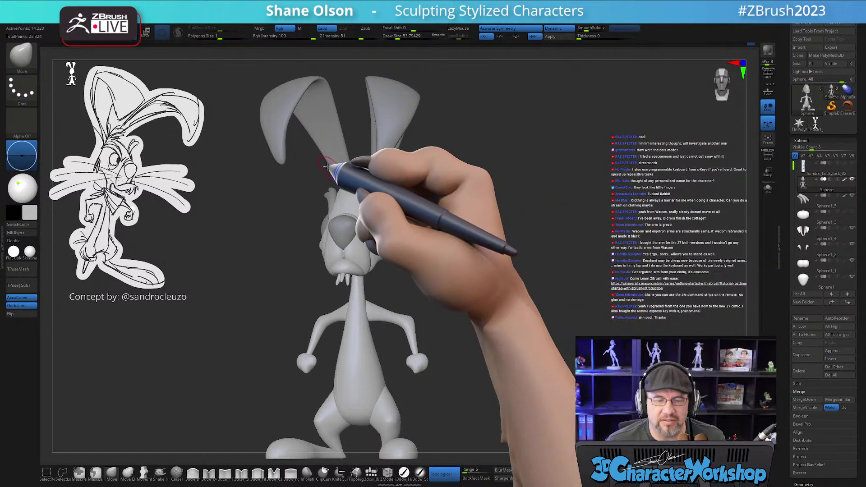
- Select the ears, adjust their drooping ends with the Move brush at a draw size of about 132, and check the silhouette all around
mouse_move(300, 178)
mouse_down()
mouse_move(290, 176)
mouse_move(284, 140)
mouse_move(325, 267)
mouse_up()
key(bracketright)
key(bracketright)
key(bracketright)
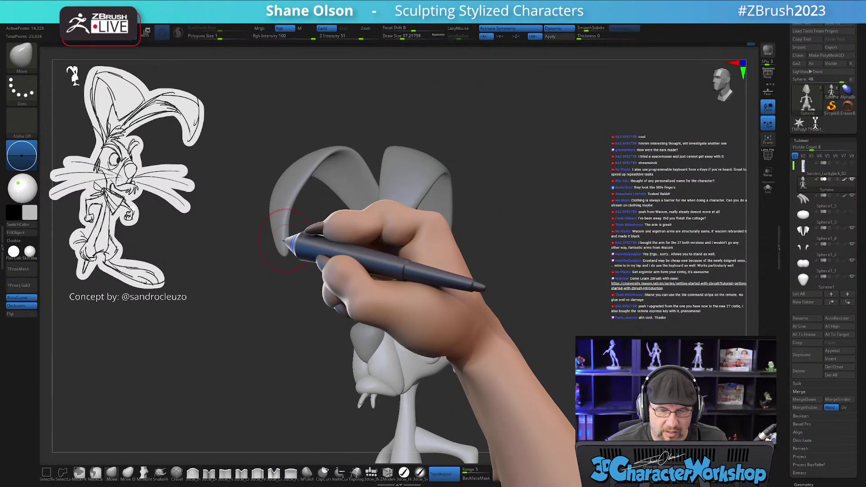
alt+click(284, 235)
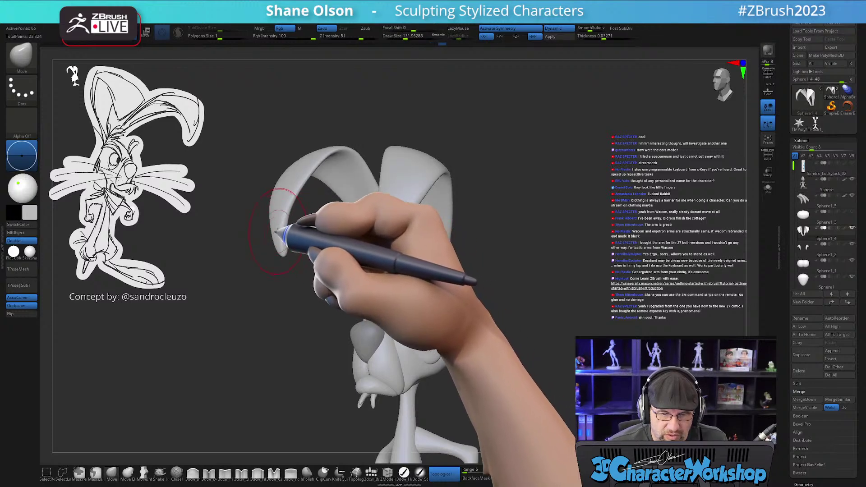
drag(302, 233, 330, 257)
mouse_move(476, 296)
mouse_down()
mouse_move(504, 299)
mouse_move(458, 279)
mouse_move(479, 271)
mouse_up()
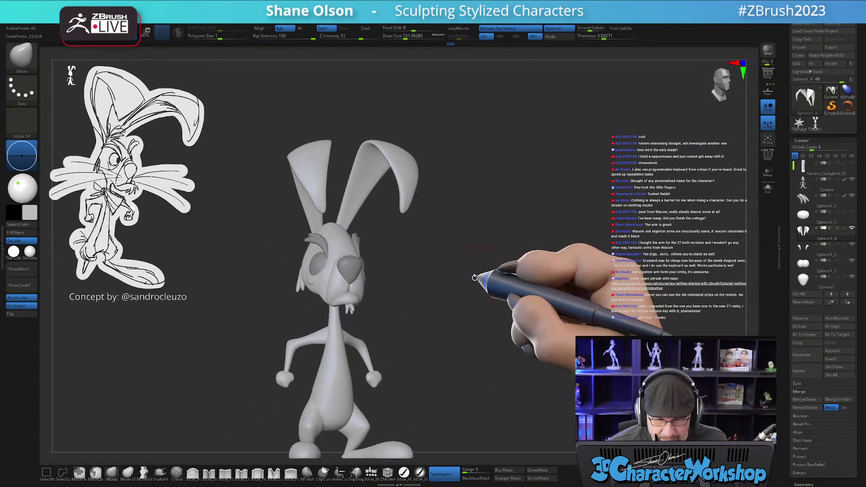
right_drag(483, 305, 484, 276)
drag(485, 276, 508, 317)
shift+right_drag(508, 317, 484, 268)
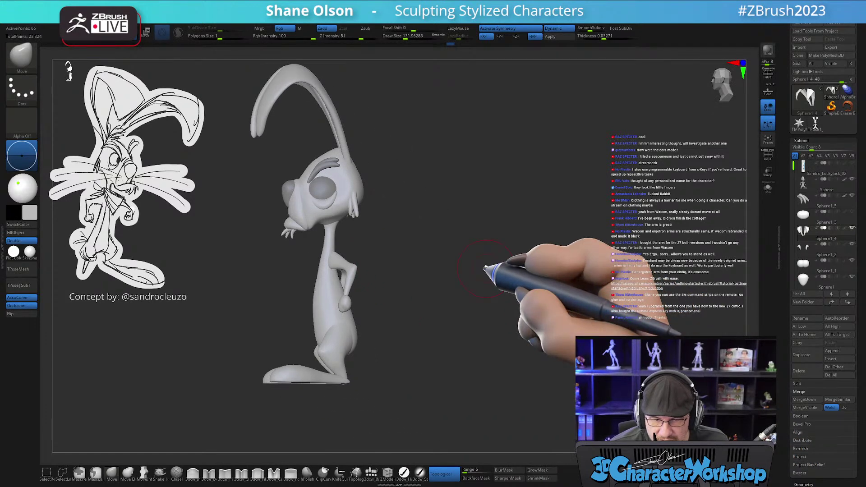
- Select the body in a straight back view, try inserting an Appendage mesh at the rump as a tail, and undo it
shift+drag(445, 340, 583, 310)
click(371, 472)
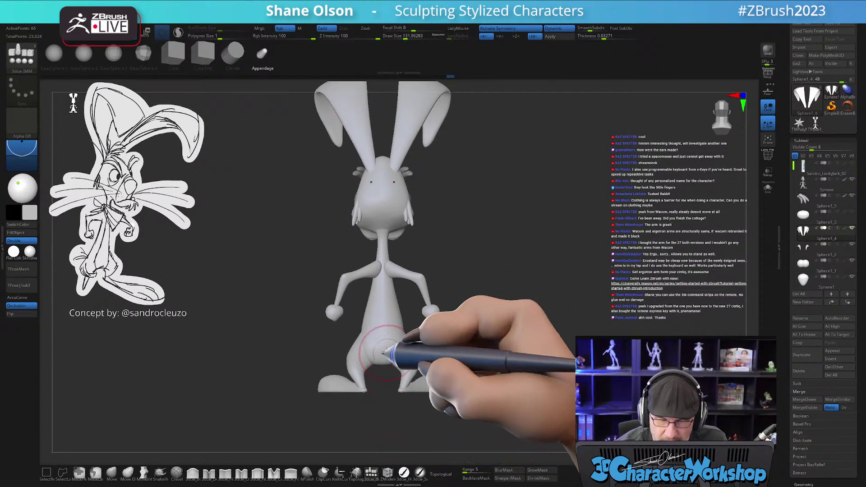
key(shift+f)
key(shift+f)
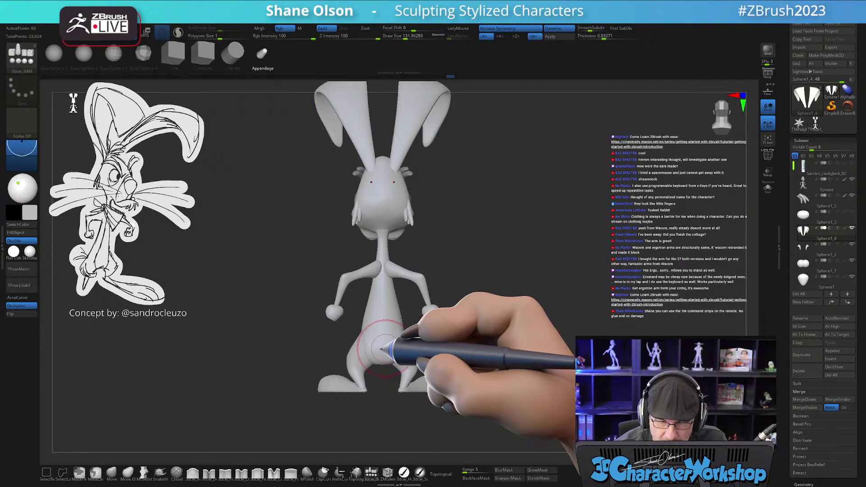
alt+click(385, 348)
ctrl+right_drag(439, 310, 462, 322)
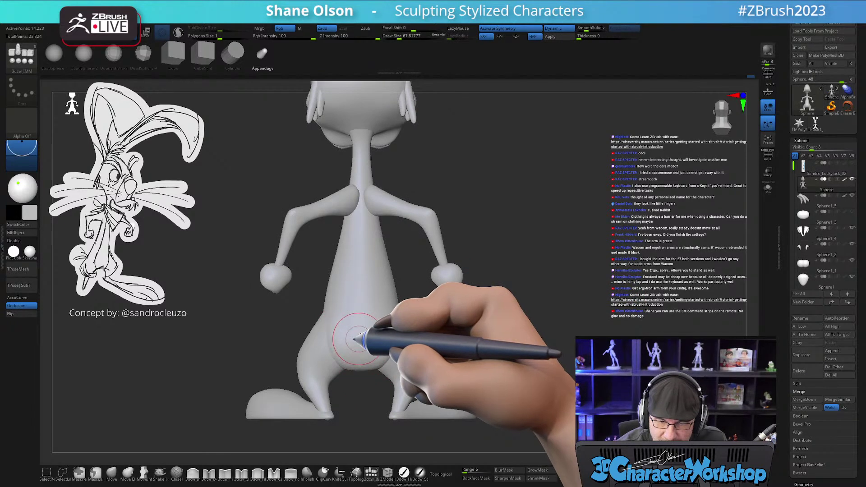
drag(354, 372, 354, 374)
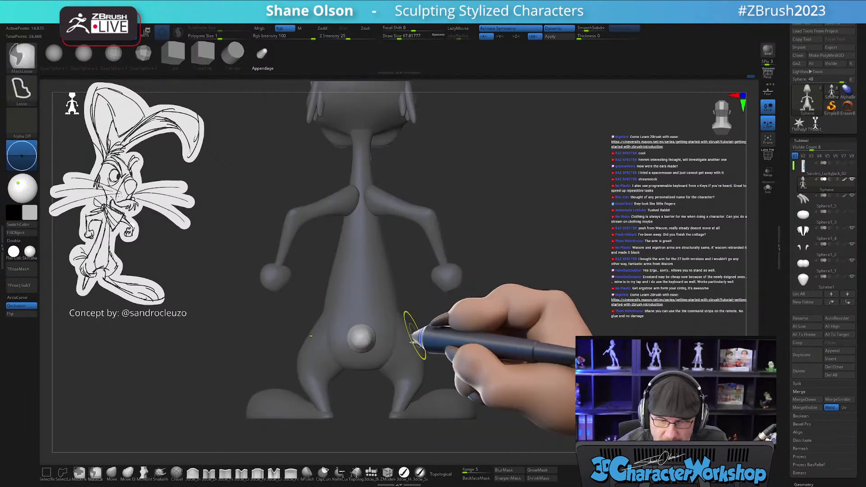
key(ctrl+z)
- Insert a QuadSphere-2 mesh on the body's lower back as the tail, and show the polyframe to check it from the side
click(84, 56)
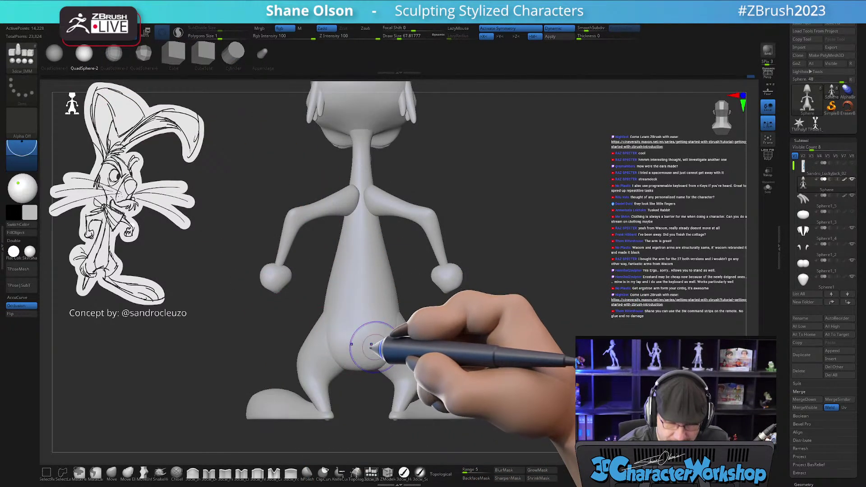
key(shift+f)
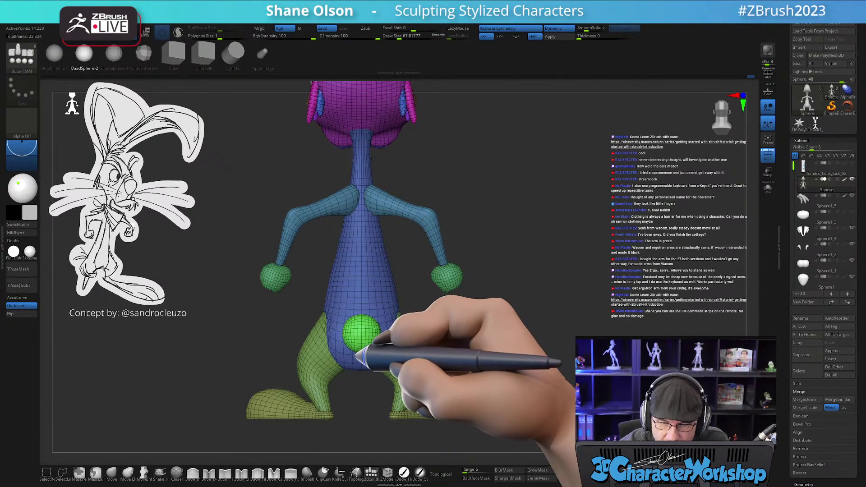
right_drag(359, 359, 486, 333)
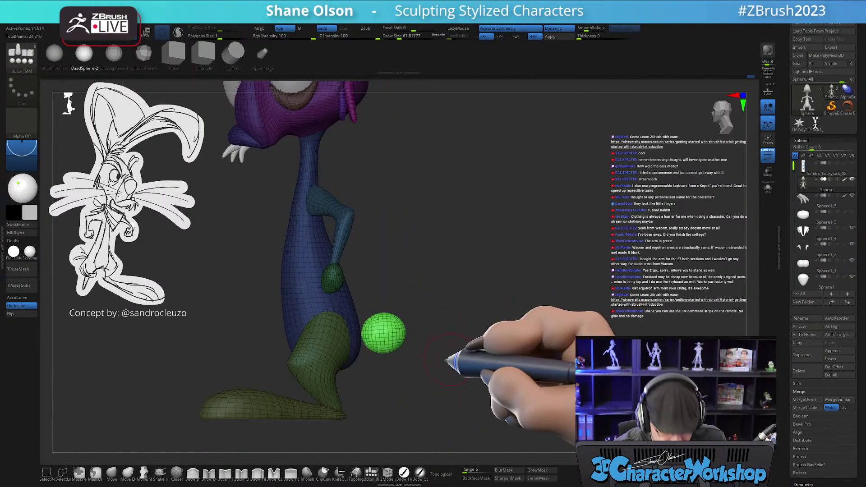
ctrl+right_drag(445, 362, 440, 405)
alt+right_drag(440, 406, 493, 336)
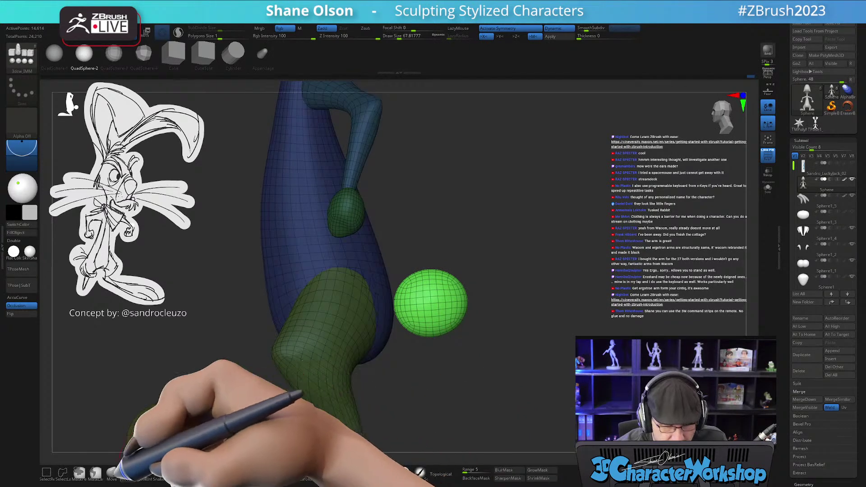
- Move the tail sphere with the transform gizmo until it slightly overlaps the lower back, and return to the Move brush
click(112, 472)
key(w)
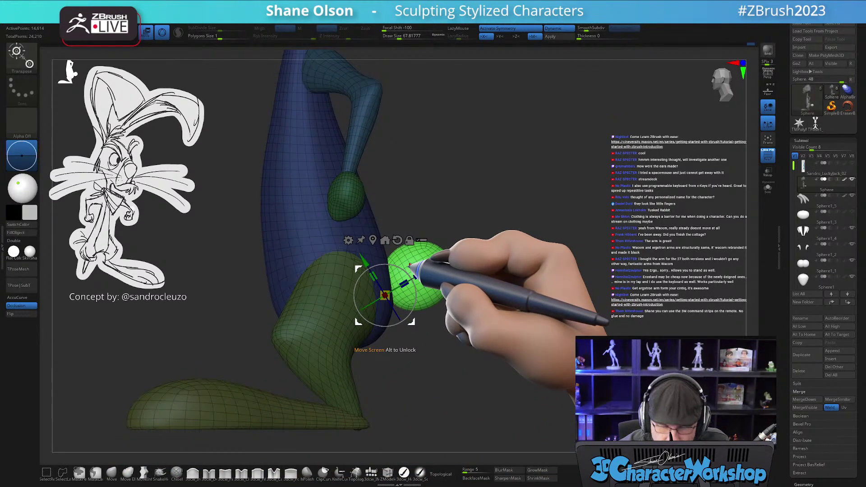
click(112, 471)
alt+right_drag(455, 295, 467, 292)
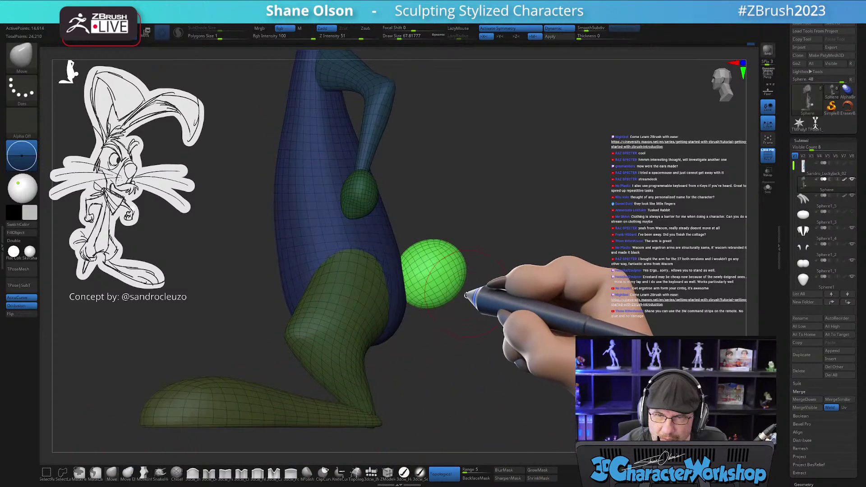
- Stretch the tail sphere into a rearward-pointing oval with the Move brush at a draw size of about 136, and smooth it
key(s)
drag(459, 306, 460, 306)
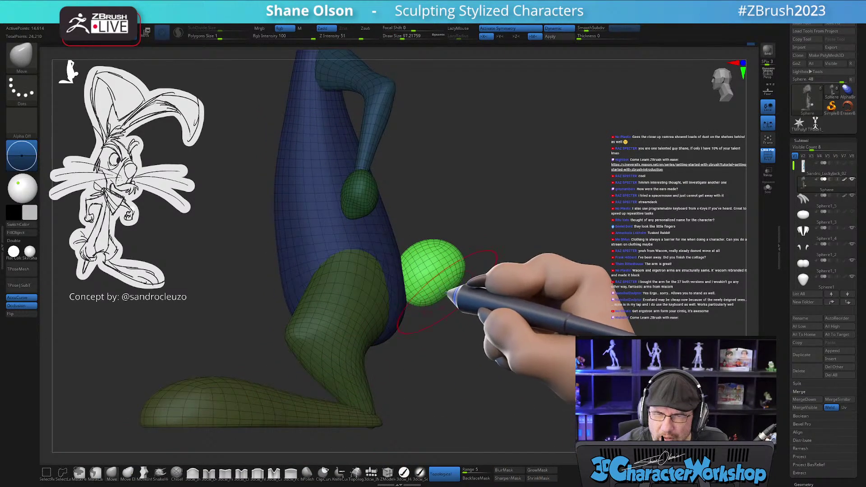
mouse_move(465, 300)
ctrl+right_down()
mouse_move(463, 313)
mouse_move(490, 306)
ctrl+right_up()
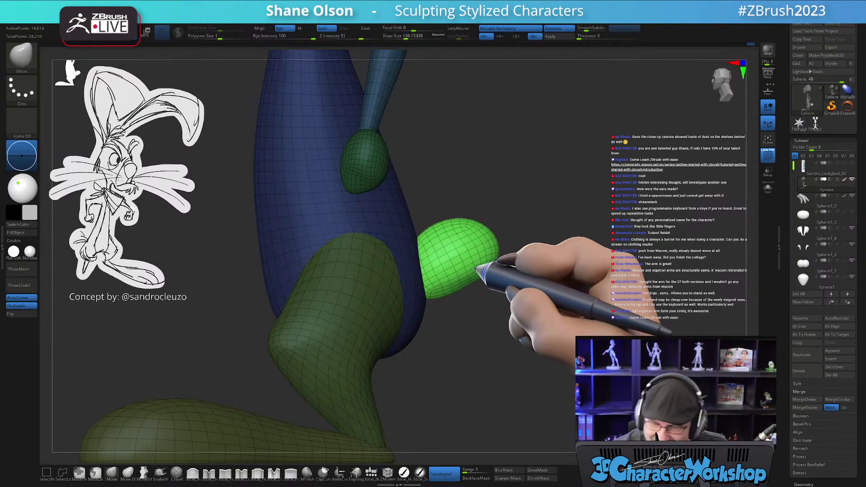
key(shift)
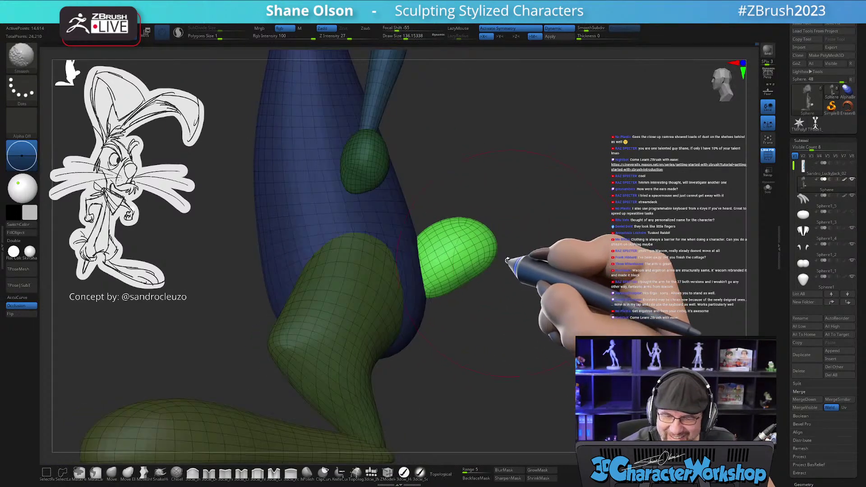
mouse_move(503, 221)
right_down()
mouse_move(517, 219)
mouse_move(498, 222)
right_up()
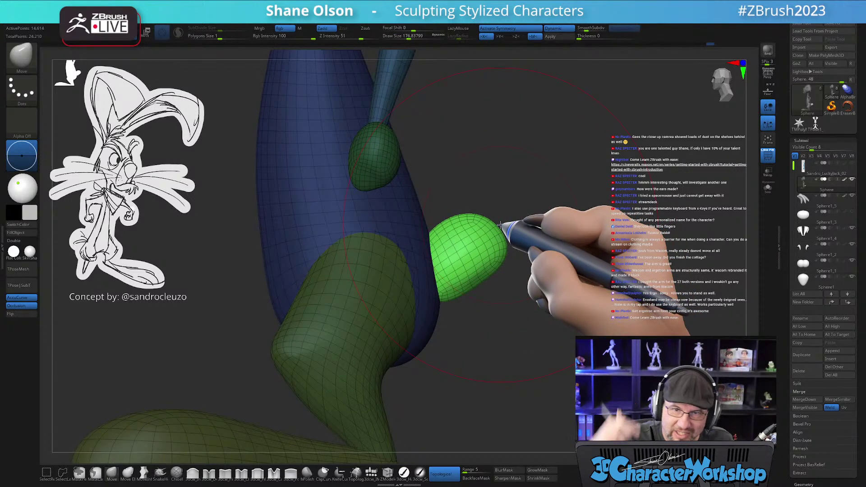
- Pull the tail's outer end into a tapered tip with the Move brush at a draw size of about 87, working from several angles
mouse_move(496, 285)
mouse_down()
mouse_move(499, 303)
mouse_move(550, 357)
mouse_move(572, 350)
mouse_up()
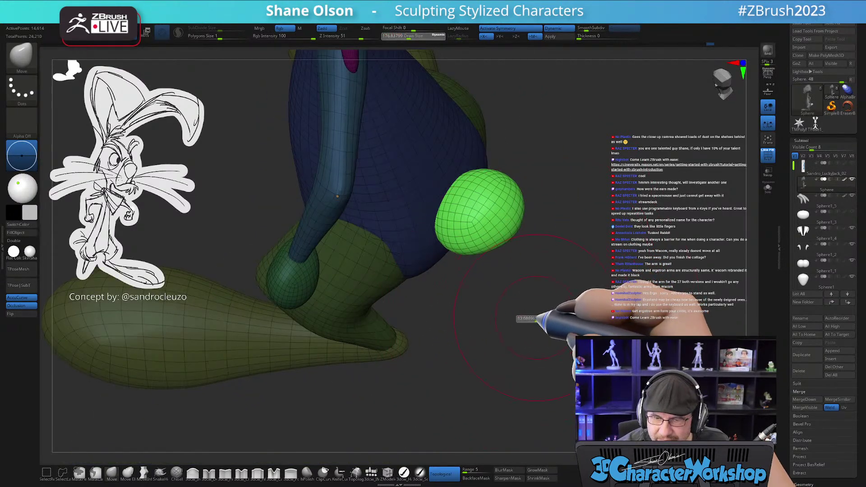
mouse_move(543, 290)
mouse_down()
mouse_move(506, 315)
mouse_move(497, 282)
mouse_up()
key(s)
mouse_move(489, 331)
mouse_down()
mouse_move(479, 334)
mouse_move(487, 300)
mouse_move(545, 306)
mouse_move(525, 329)
mouse_move(530, 312)
mouse_up()
mouse_move(459, 265)
mouse_down()
mouse_move(444, 276)
mouse_move(455, 263)
mouse_up()
mouse_move(492, 336)
alt+mouse_down()
mouse_move(506, 313)
mouse_move(506, 332)
mouse_move(545, 309)
mouse_move(549, 332)
mouse_move(521, 315)
mouse_move(541, 305)
mouse_move(463, 298)
alt+mouse_up()
- Smooth the tail's underside and refine its pointed, downward-curving profile with the Move brush
key(shift)
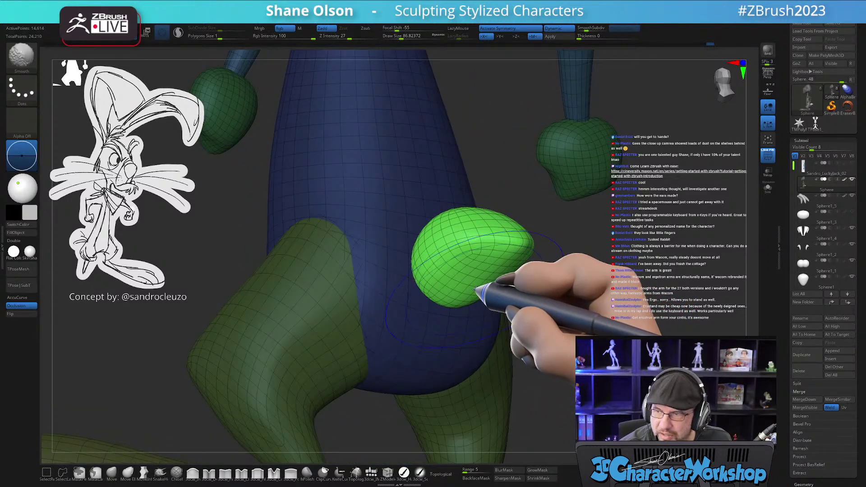
mouse_move(483, 290)
mouse_down()
mouse_move(498, 293)
mouse_move(526, 265)
mouse_move(502, 236)
mouse_up()
mouse_move(518, 305)
mouse_down()
mouse_move(466, 317)
mouse_move(514, 309)
mouse_move(512, 322)
mouse_move(511, 309)
mouse_up()
- Shorten the tail along its length with the transform gizmo, shift it against the lower back, and return to the Move brush
key(ctrl)
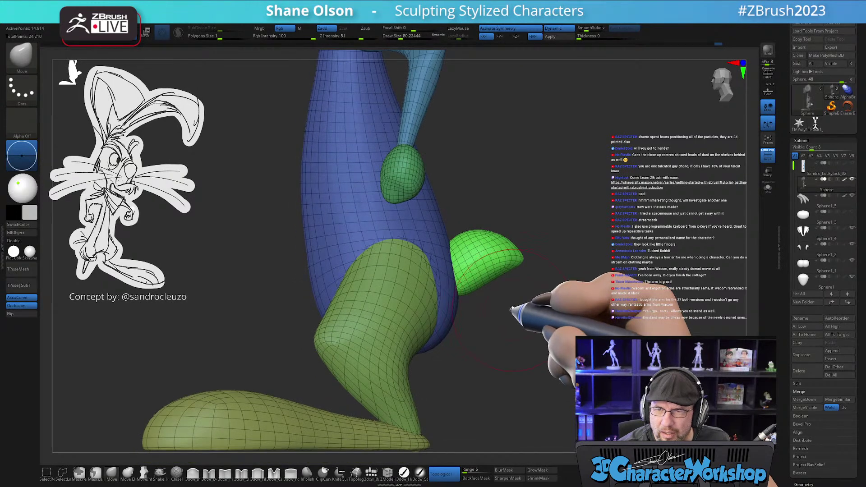
key(w)
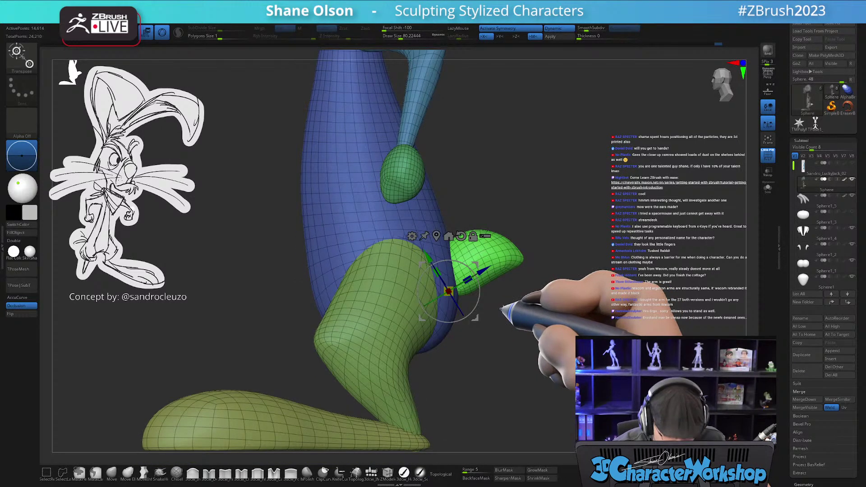
ctrl+click(501, 267)
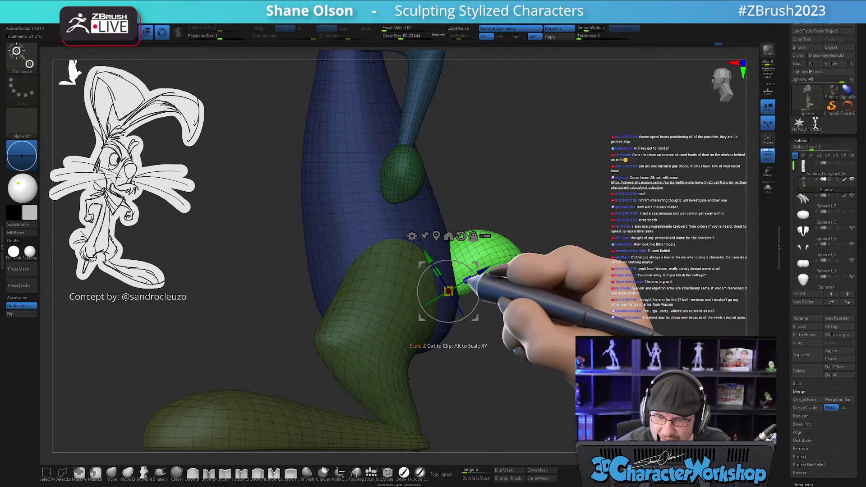
drag(465, 278, 511, 311)
drag(448, 291, 459, 283)
mouse_move(545, 299)
mouse_down()
mouse_move(473, 311)
mouse_move(541, 304)
mouse_move(522, 269)
mouse_up()
key(q)
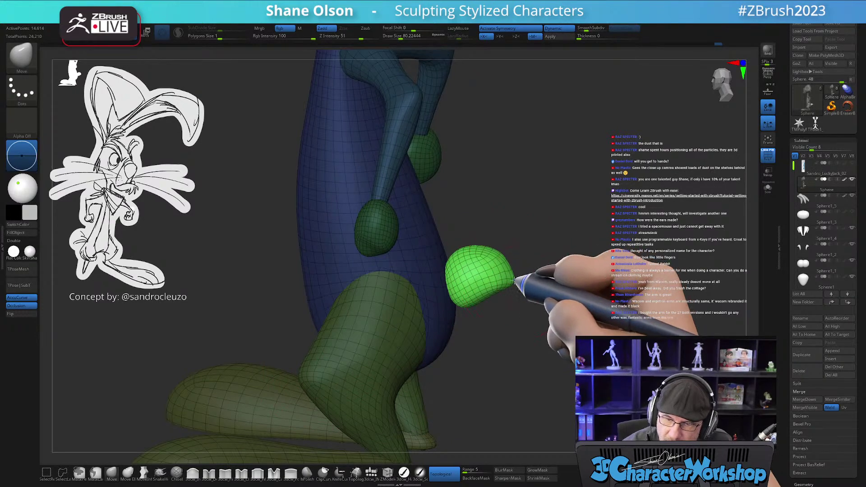
- Refine the tail's tip and underside with the Move brush at a draw size of about 39, and turn off the polyframe display
drag(518, 277, 494, 281)
drag(518, 309, 521, 336)
right_drag(498, 304, 498, 302)
key(s)
drag(498, 301, 494, 300)
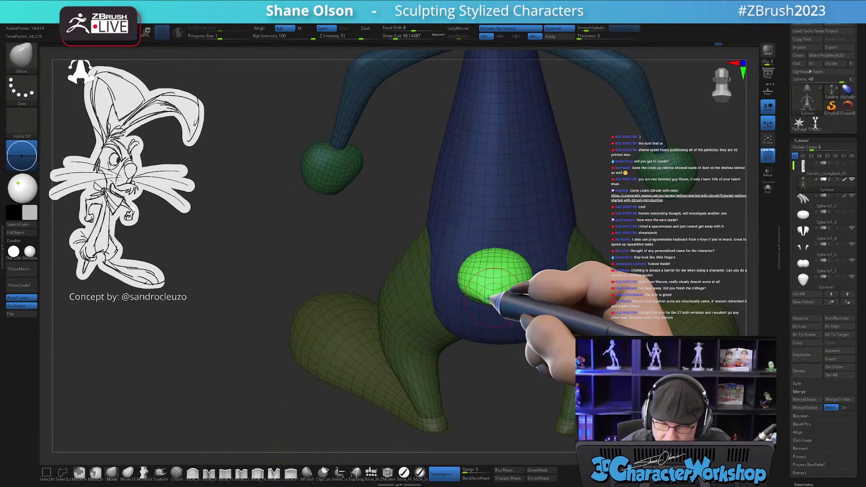
right_drag(487, 326, 583, 334)
drag(576, 291, 506, 347)
key(shift+f)
alt+drag(539, 373, 511, 356)
mouse_move(508, 313)
mouse_down()
mouse_move(526, 344)
mouse_move(464, 348)
mouse_move(462, 366)
mouse_up()
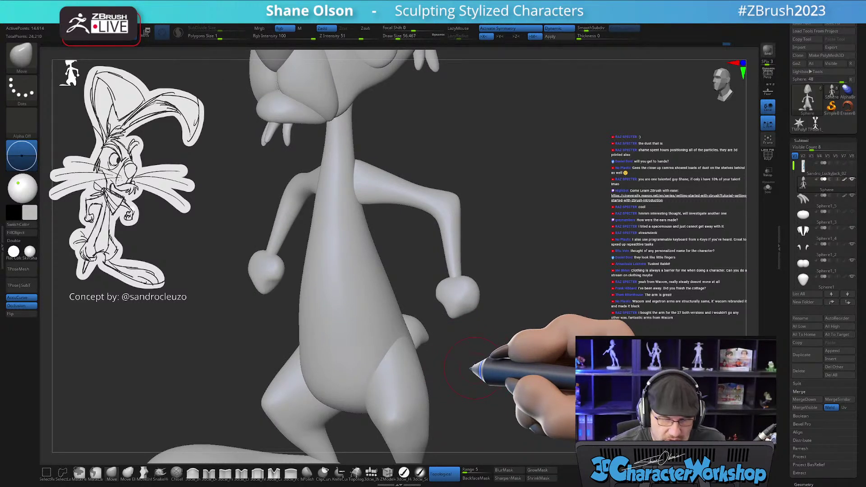
- Reduce the draw size to about 35 and choose the insert mesh brush with the QuadSphere-2 primitive
drag(491, 356, 491, 361)
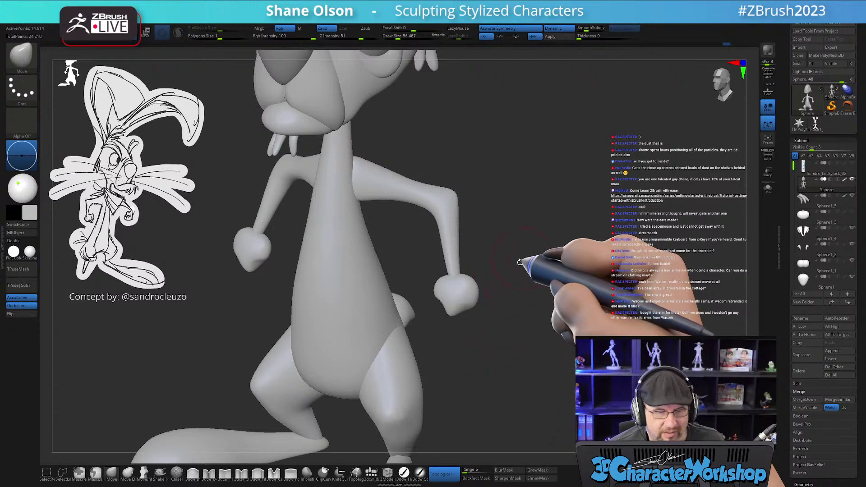
key(s)
alt+drag(516, 269, 517, 290)
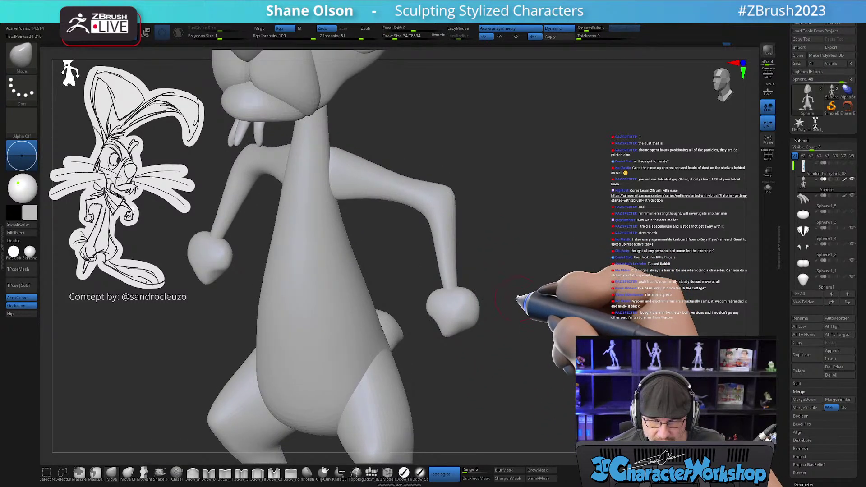
key(shift+f)
key(shift+f)
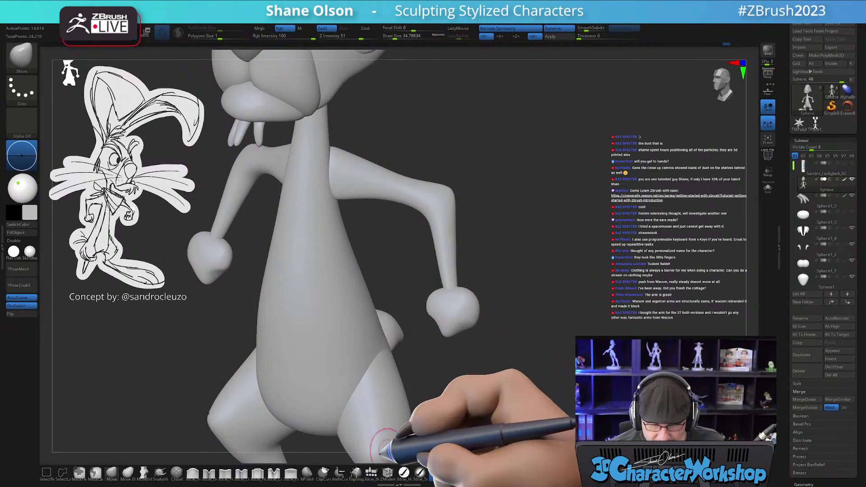
click(371, 472)
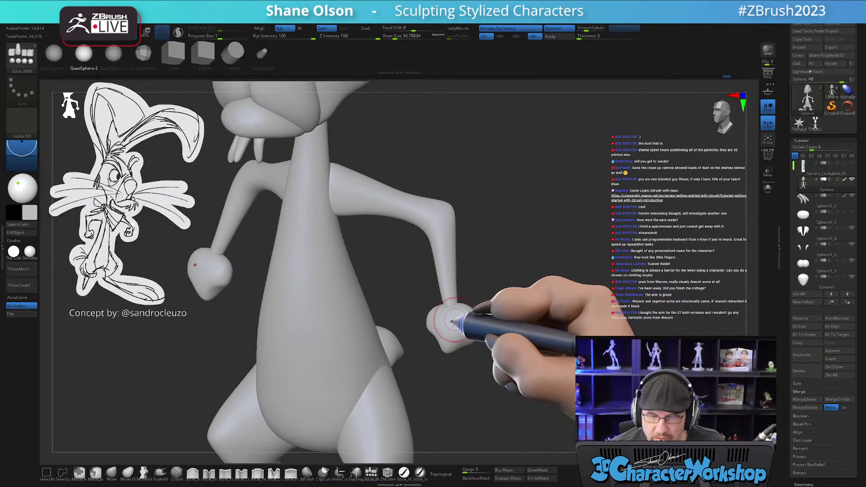
mouse_move(450, 323)
mouse_down()
mouse_move(459, 343)
mouse_move(469, 343)
mouse_up()
key(shift+f)
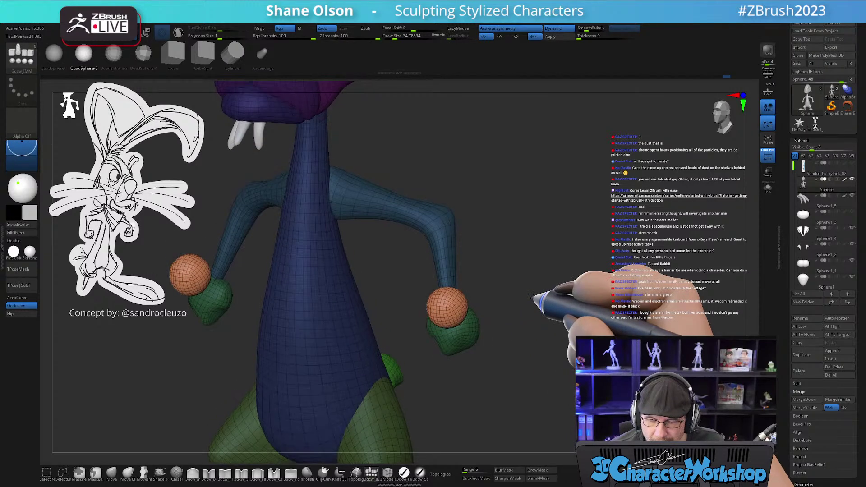
key(ctrl+z)
key(w)
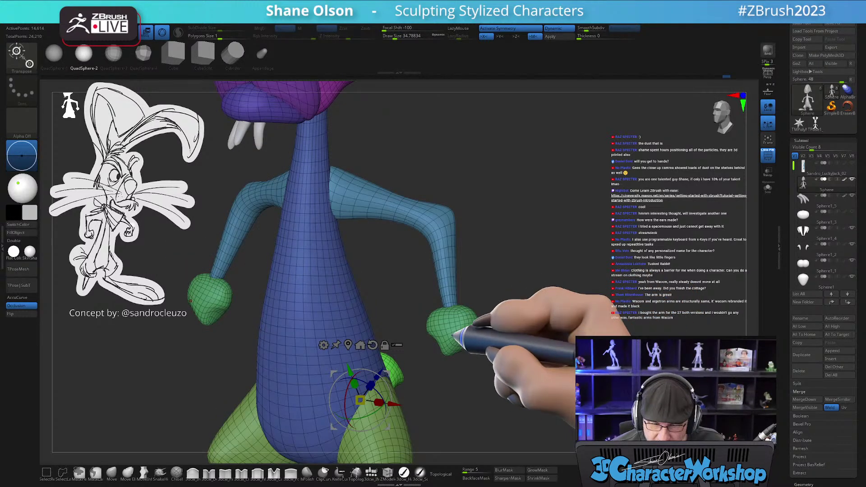
key(q)
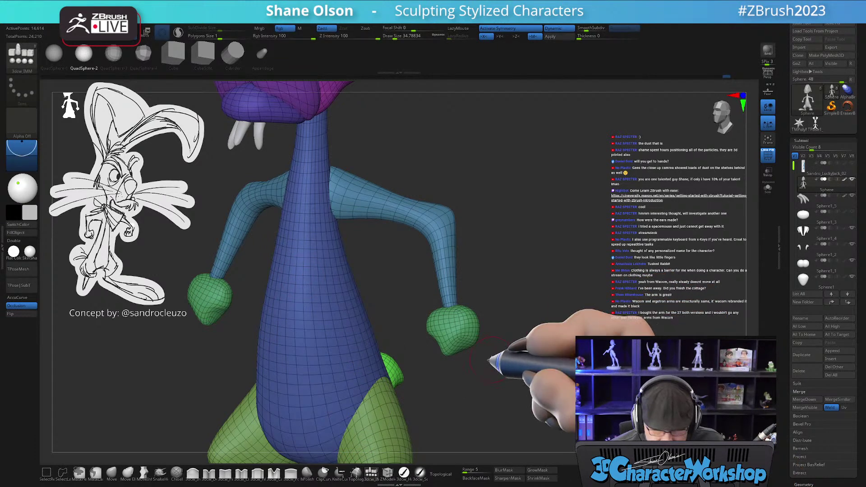
- Insert a QuadSphere-2 at the hands with symmetry on, and split the new spheres into their own subtool
drag(453, 326, 471, 352)
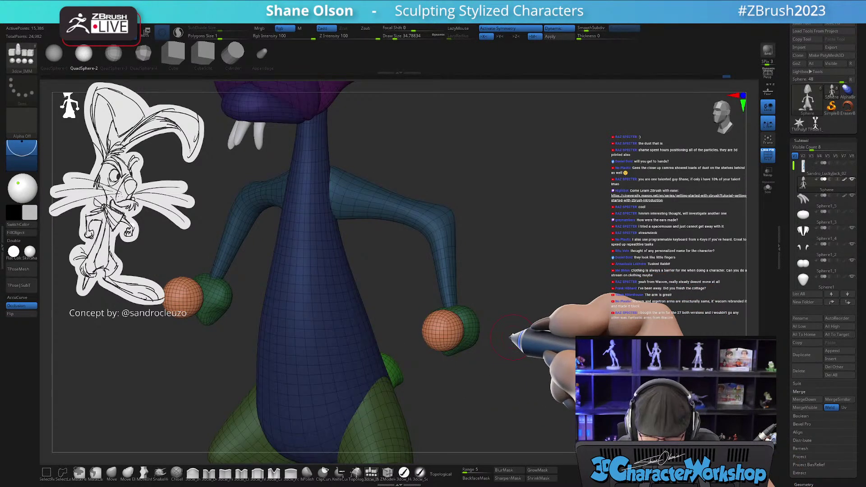
drag(519, 372, 502, 364)
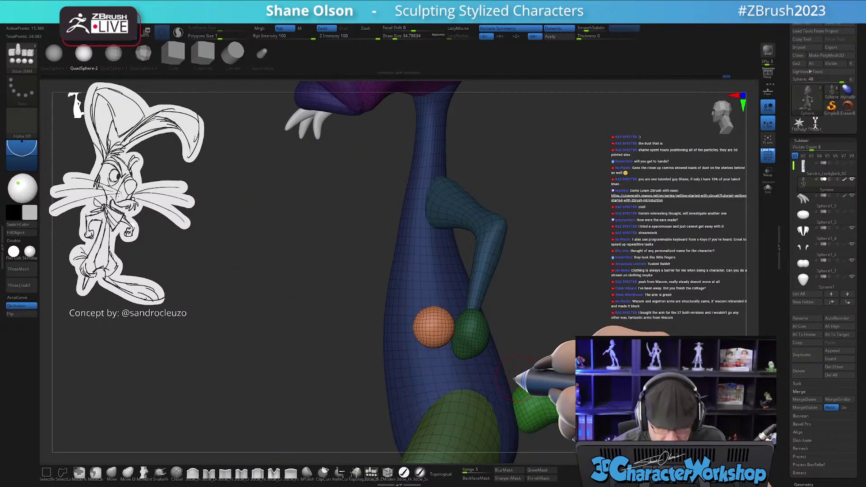
key(space)
click(511, 301)
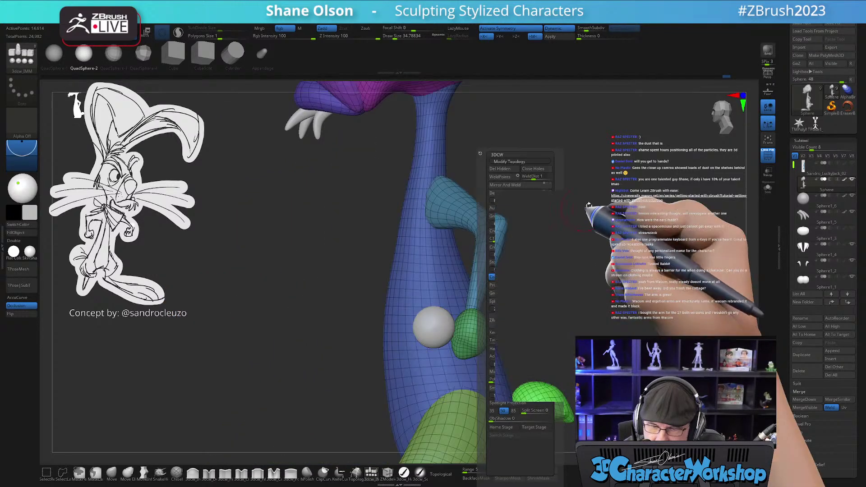
- Select the new sphere subtool and move it along the depth axis onto the hand with the transform gizmo
alt+drag(576, 299, 501, 351)
key(Down)
key(w)
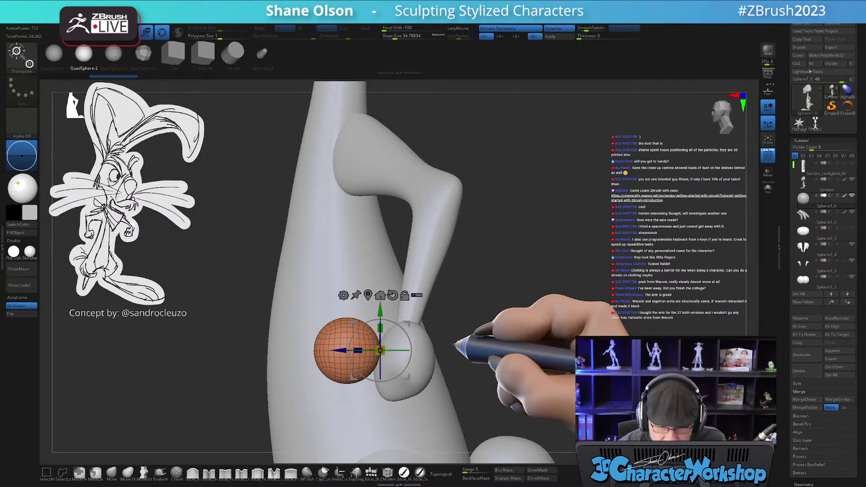
drag(358, 350, 478, 335)
- Reshape the hand sphere into a squared palm with the Move brush, increasing the draw size from about 44 to 112
click(112, 472)
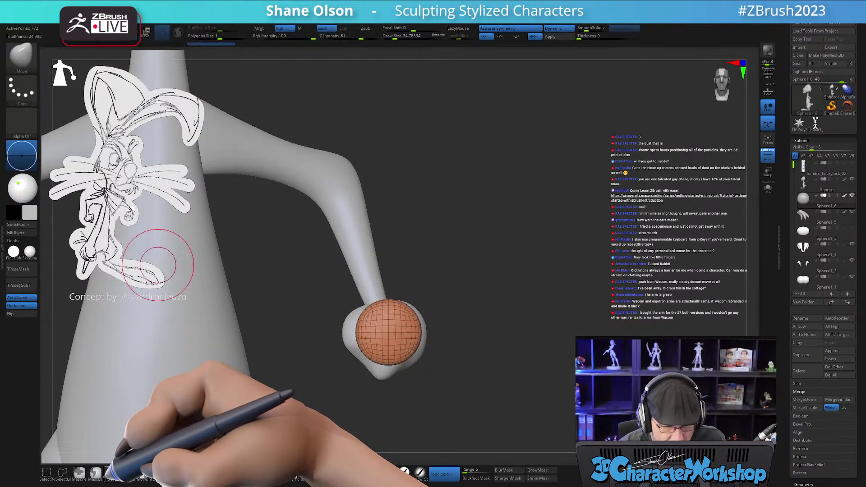
alt+drag(437, 311, 430, 312)
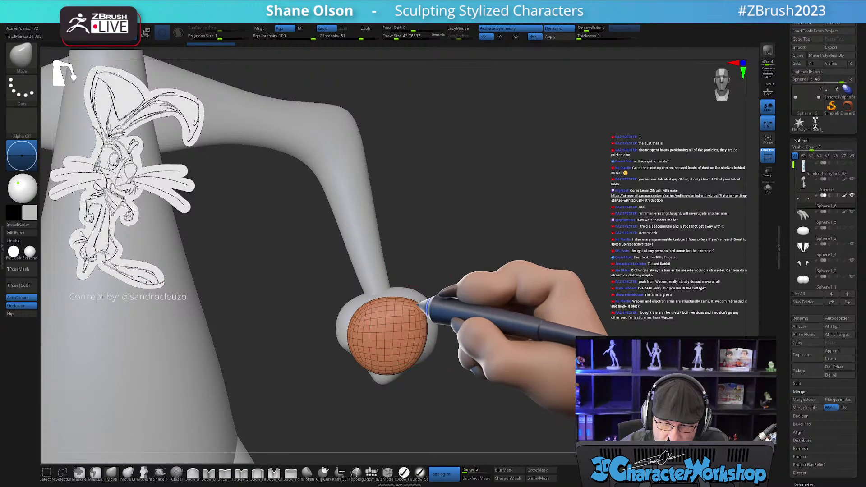
mouse_move(396, 348)
mouse_down()
mouse_move(410, 367)
mouse_move(354, 369)
mouse_move(408, 345)
mouse_up()
key(bracketright)
key(bracketright)
key(bracketright)
key(bracketright)
key(bracketright)
key(bracketright)
key(bracketright)
drag(418, 311, 400, 310)
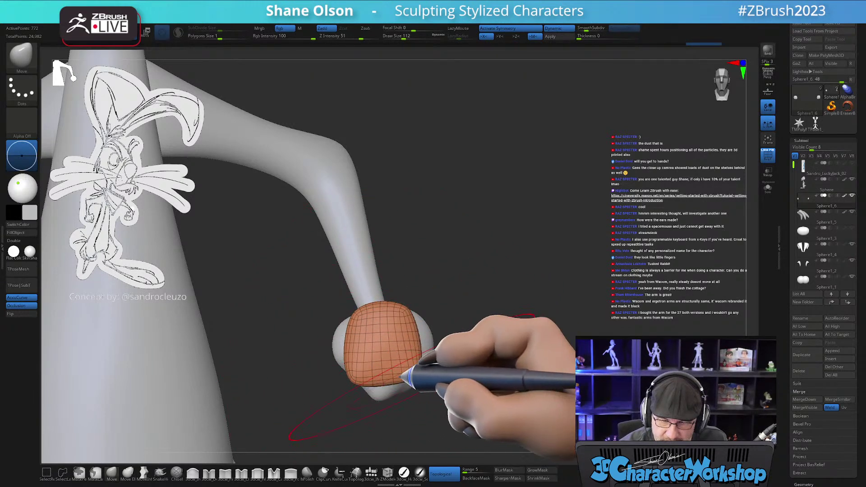
- Isolate the palm in Solo mode, turn off AccuCurve, and bend it into a bean-shaped profile with the Move brush at a draw size of about 49
right_drag(410, 364, 428, 323)
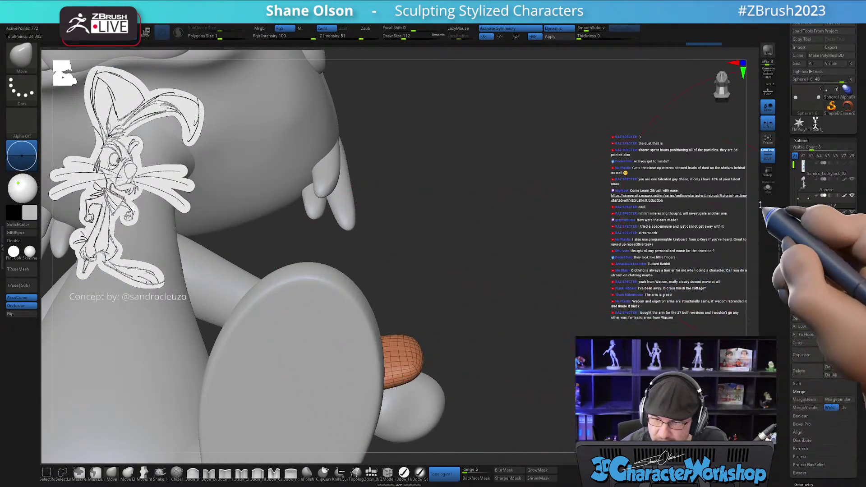
click(768, 188)
shift+right_drag(575, 301, 469, 309)
key(bracketleft)
key(bracketleft)
key(bracketleft)
key(bracketleft)
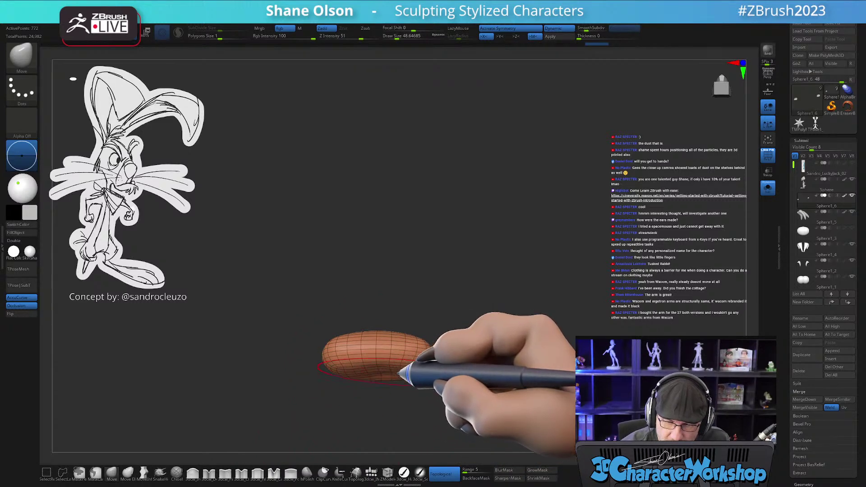
key(ctrl)
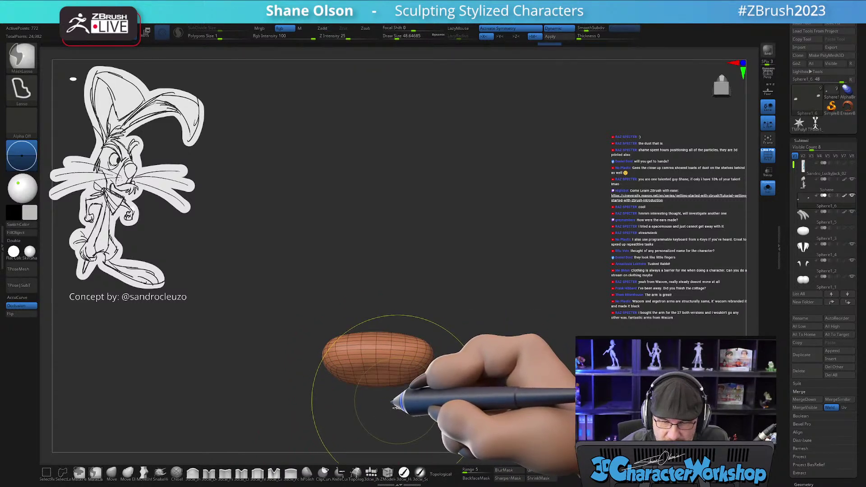
click(25, 298)
drag(376, 383, 377, 376)
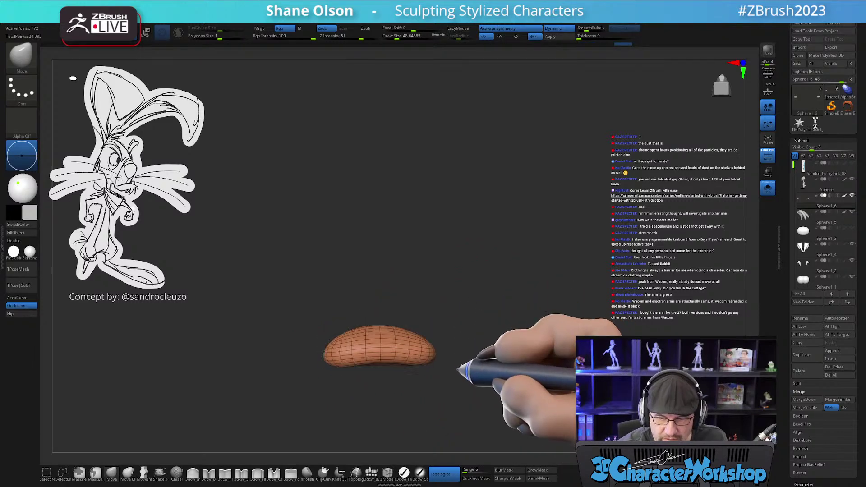
- Refine the palm's curved ends and its rounded block outline with the Move brush, reducing the draw size to about 39
mouse_move(452, 364)
mouse_down()
mouse_move(434, 355)
mouse_move(454, 363)
mouse_up()
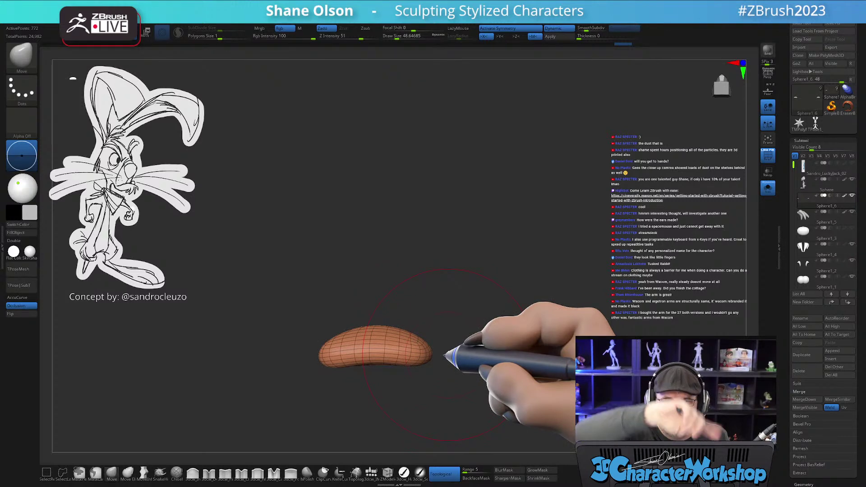
mouse_move(459, 358)
mouse_down()
mouse_move(425, 371)
mouse_move(426, 379)
mouse_move(421, 355)
mouse_move(371, 332)
mouse_move(392, 393)
mouse_move(381, 309)
mouse_move(411, 353)
mouse_move(441, 344)
mouse_move(450, 354)
mouse_up()
key(bracketleft)
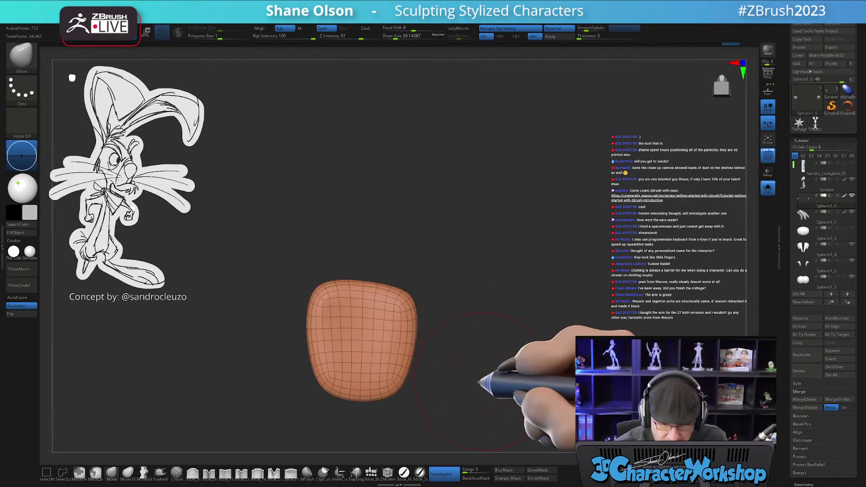
alt+right_drag(392, 337, 406, 305)
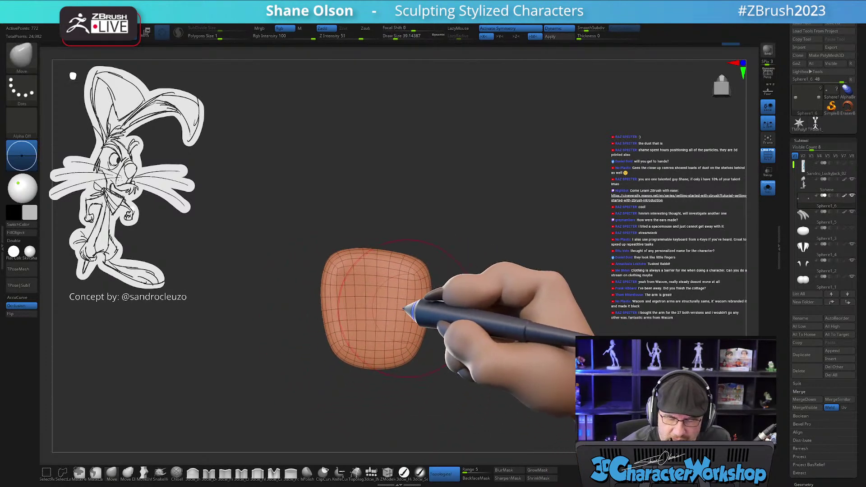
alt+right_drag(388, 362, 404, 355)
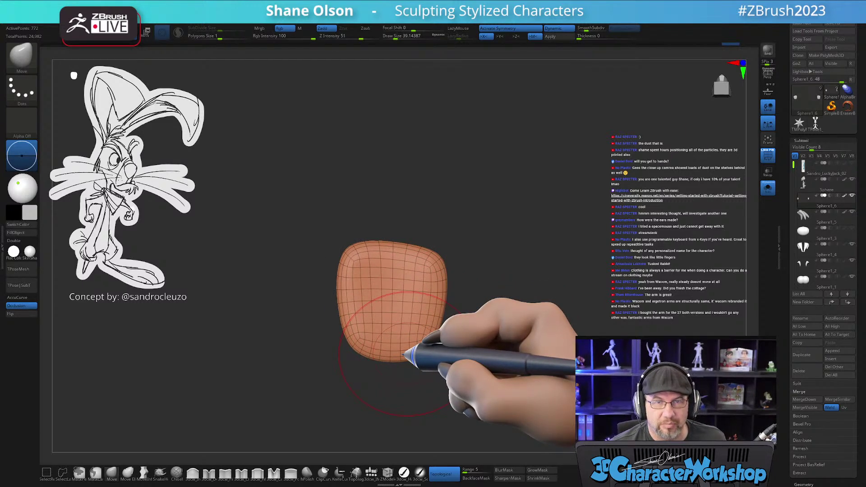
- Insert an Appendage primitive as a digit at the palm's lower corner with the insert mesh brush, and check its placement
click(371, 471)
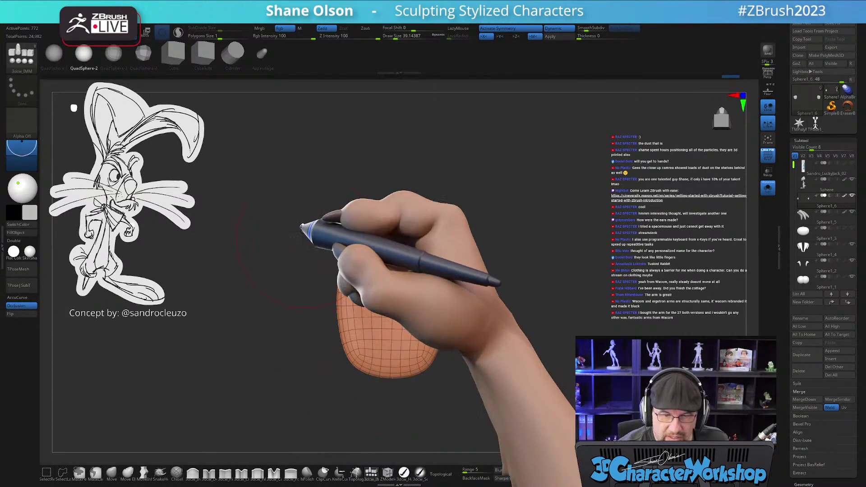
drag(347, 346, 348, 382)
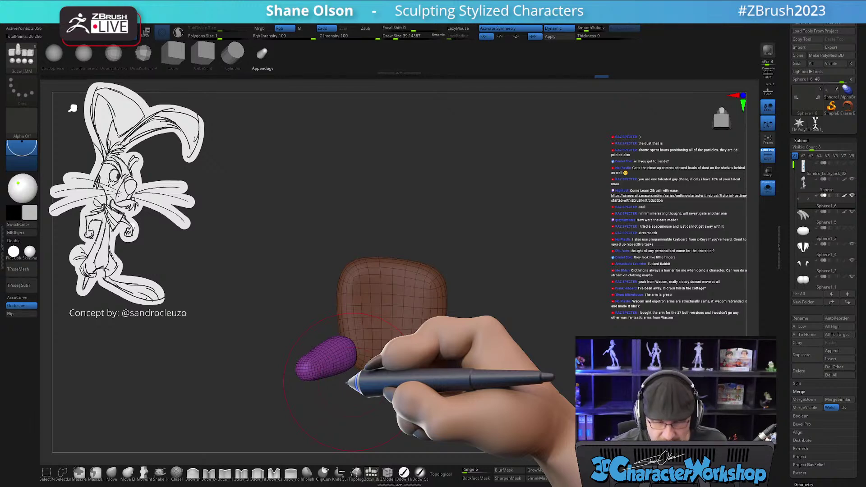
drag(448, 383, 438, 352)
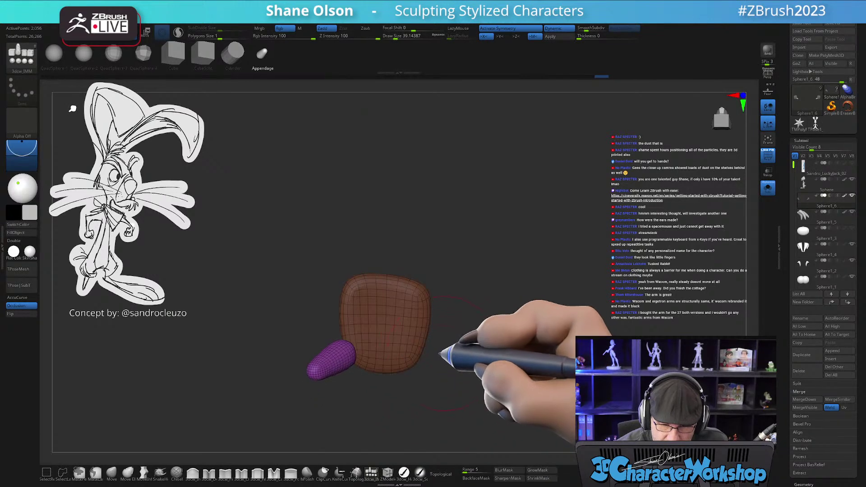
mouse_move(439, 387)
mouse_down()
mouse_move(434, 344)
mouse_move(445, 314)
mouse_up()
- Rotate and position the inserted digit into the palm's lower side with the transform gizmo, and return to the Move brush
key(w)
drag(363, 325, 391, 333)
drag(403, 293, 391, 327)
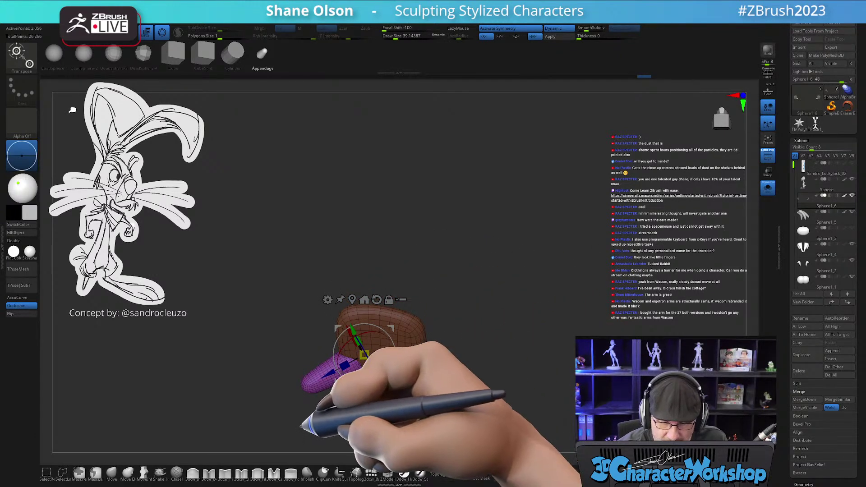
drag(368, 358, 376, 405)
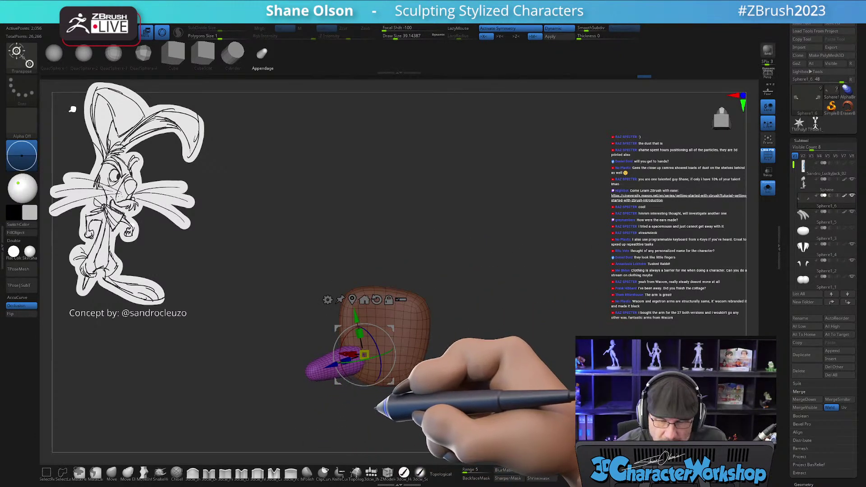
drag(419, 387, 438, 397)
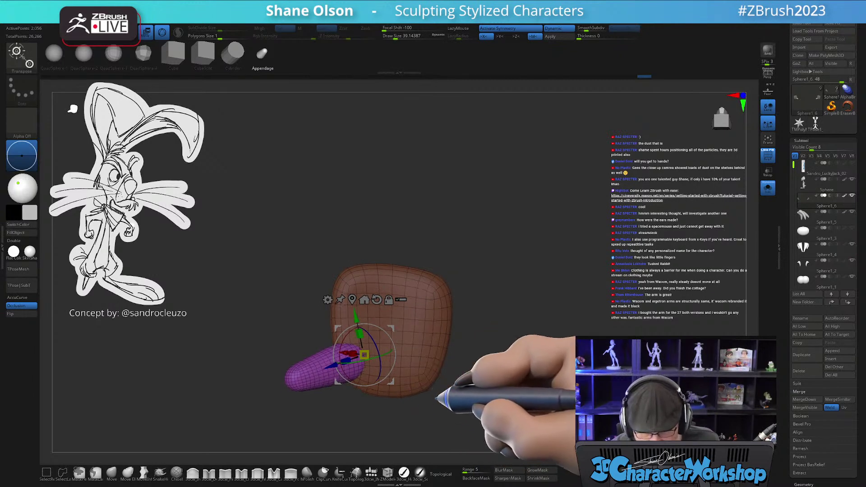
key(q)
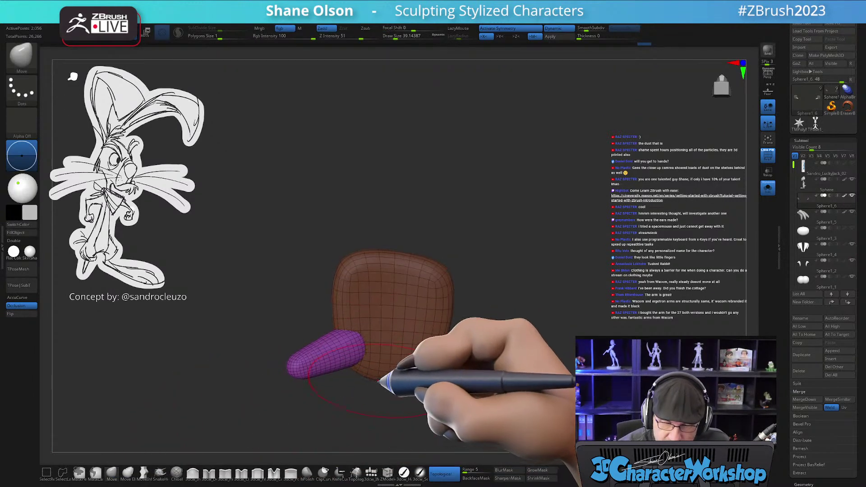
- Broaden the inserted digit's base over the palm's lower side with the Move brush at a draw size of about 18
key(bracketleft)
key(bracketleft)
ctrl+right_drag(396, 394, 391, 415)
right_drag(363, 346, 360, 316)
mouse_move(352, 321)
mouse_down()
mouse_move(357, 315)
mouse_move(375, 339)
mouse_move(371, 382)
mouse_up()
right_drag(405, 351, 394, 341)
right_drag(393, 310, 403, 316)
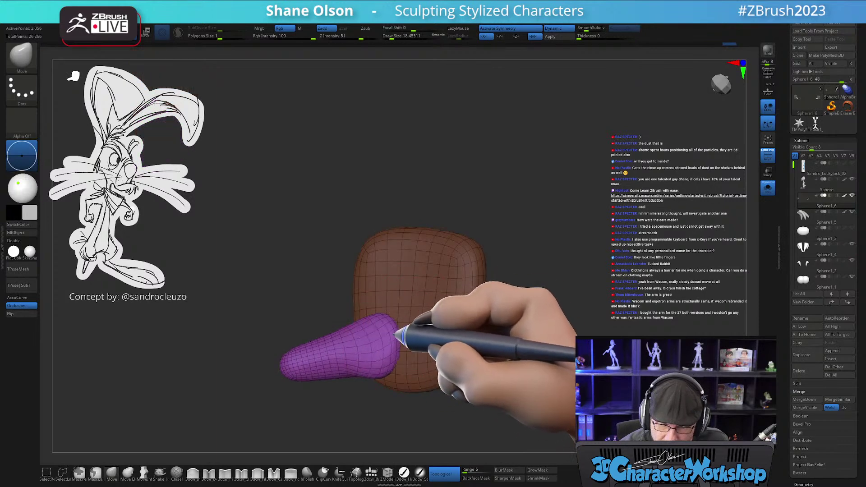
shift+right_drag(398, 380, 392, 326)
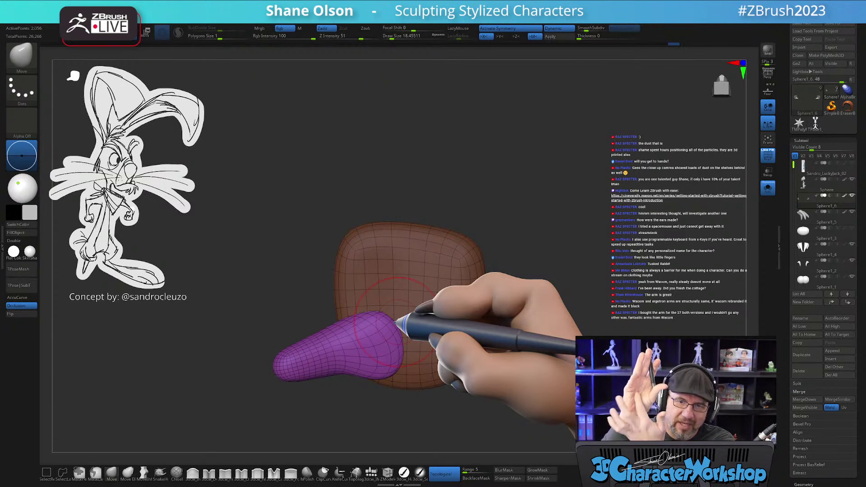
- Bend the digit into a curved thumb with the Move brush at a draw size of about 29, adjusting it from several angles
mouse_move(397, 320)
right_down()
mouse_move(478, 384)
mouse_move(496, 383)
mouse_move(411, 386)
mouse_move(426, 389)
mouse_move(396, 354)
mouse_move(381, 358)
mouse_move(402, 328)
mouse_move(356, 351)
mouse_move(372, 358)
mouse_move(380, 332)
mouse_move(332, 358)
mouse_move(320, 380)
mouse_move(367, 359)
mouse_move(392, 367)
mouse_move(385, 373)
right_up()
key(s)
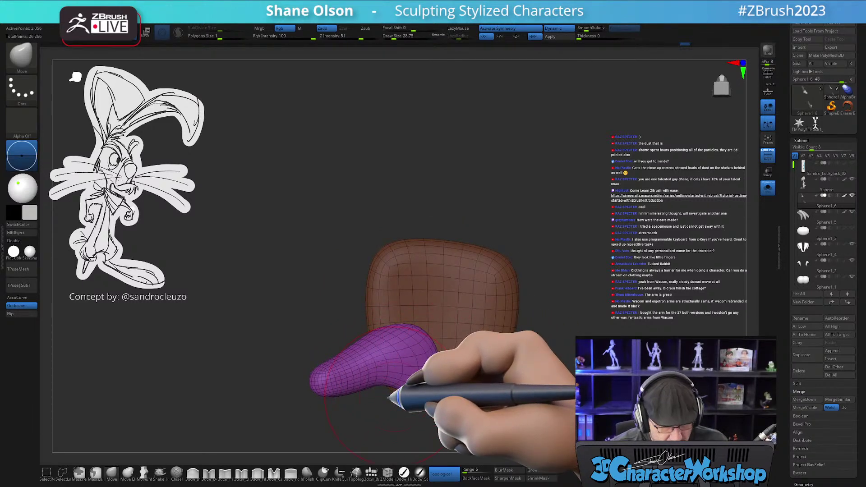
right_drag(389, 396, 349, 389)
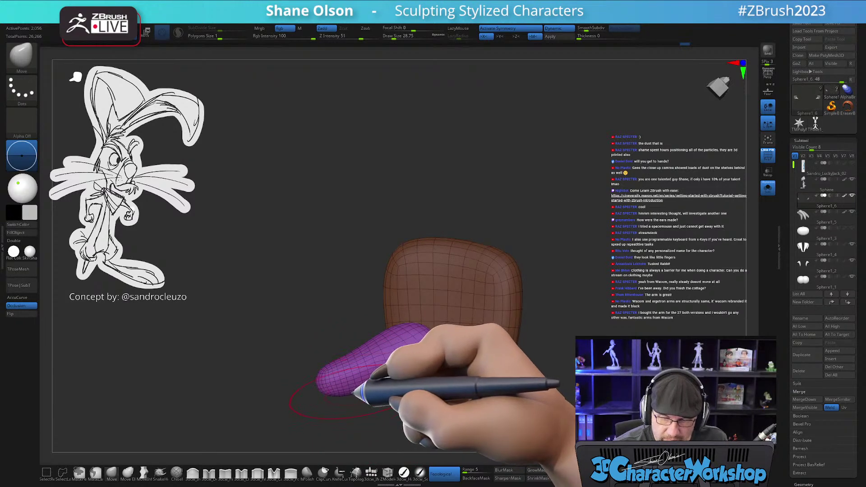
right_drag(402, 394, 334, 387)
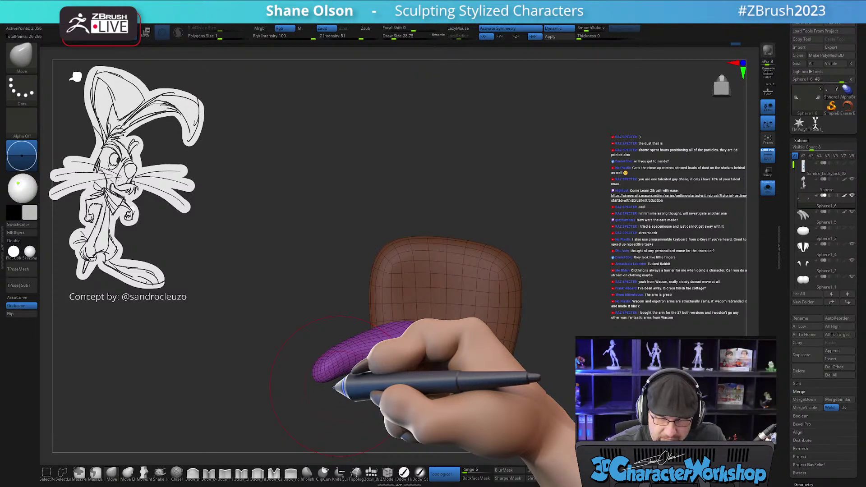
mouse_move(328, 394)
right_down()
mouse_move(333, 382)
mouse_move(316, 386)
right_up()
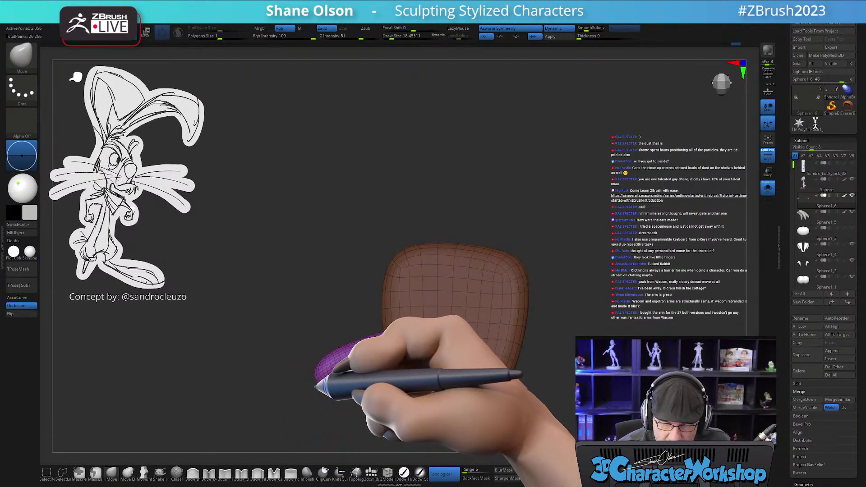
- Smooth the thumb where it meets the palm and turn off the Topological brush option
mouse_move(381, 392)
right_down()
mouse_move(394, 378)
mouse_move(449, 396)
mouse_move(498, 386)
mouse_move(448, 338)
mouse_move(341, 351)
mouse_move(414, 344)
right_up()
shift+drag(396, 354, 381, 364)
mouse_move(357, 341)
right_down()
mouse_move(396, 358)
mouse_move(357, 377)
mouse_move(348, 396)
mouse_move(333, 393)
mouse_move(364, 370)
mouse_move(338, 378)
right_up()
click(436, 474)
shift+drag(339, 377, 344, 382)
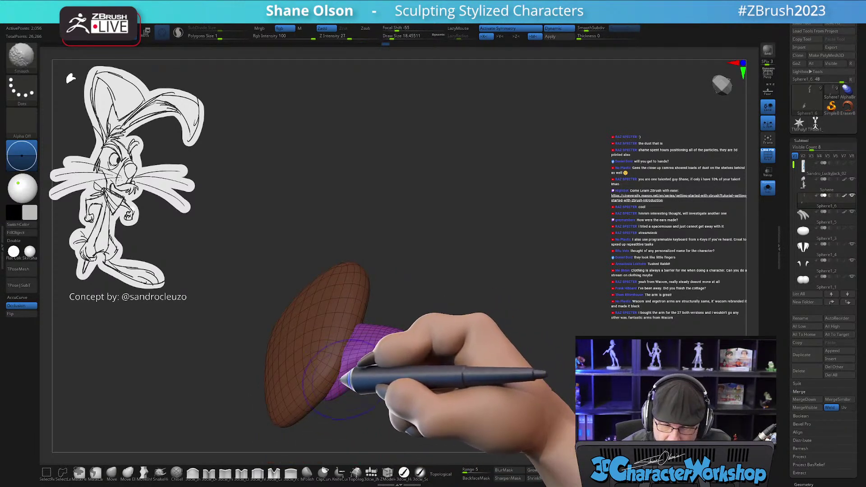
- Narrow the thumb's middle and shape its rounded, curled tip with the Move brush, reducing the draw size to about 12 and smaller
mouse_move(386, 380)
right_down()
mouse_move(396, 394)
mouse_move(431, 377)
mouse_move(415, 370)
right_up()
mouse_move(435, 310)
right_down()
mouse_move(421, 294)
mouse_move(424, 301)
right_up()
key(bracketleft)
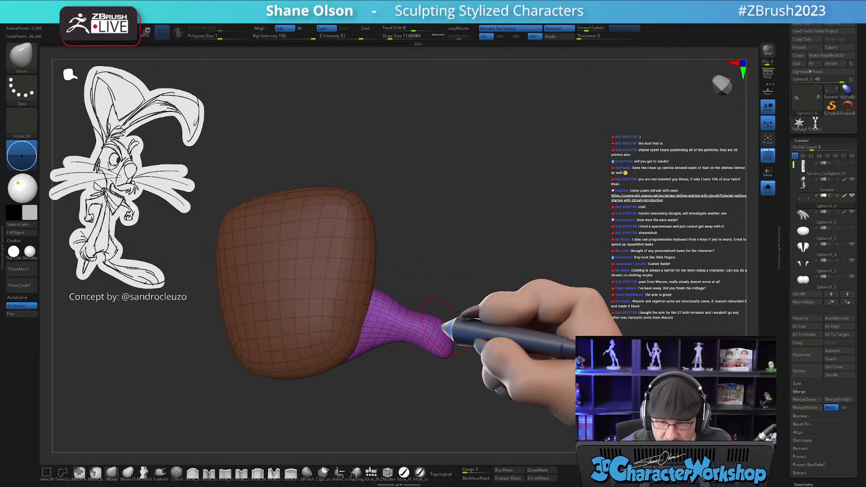
right_drag(469, 347, 483, 391)
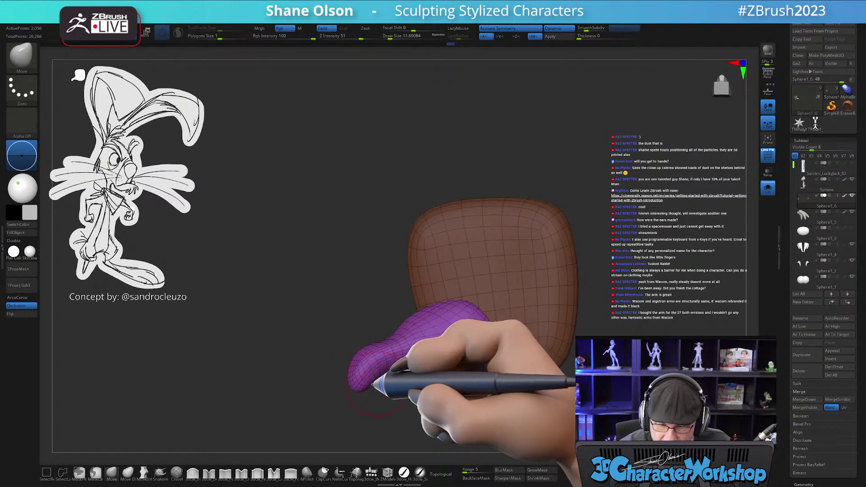
mouse_move(361, 414)
right_down()
mouse_move(380, 387)
mouse_move(440, 396)
mouse_move(456, 380)
mouse_move(406, 362)
mouse_move(406, 394)
mouse_move(403, 382)
right_up()
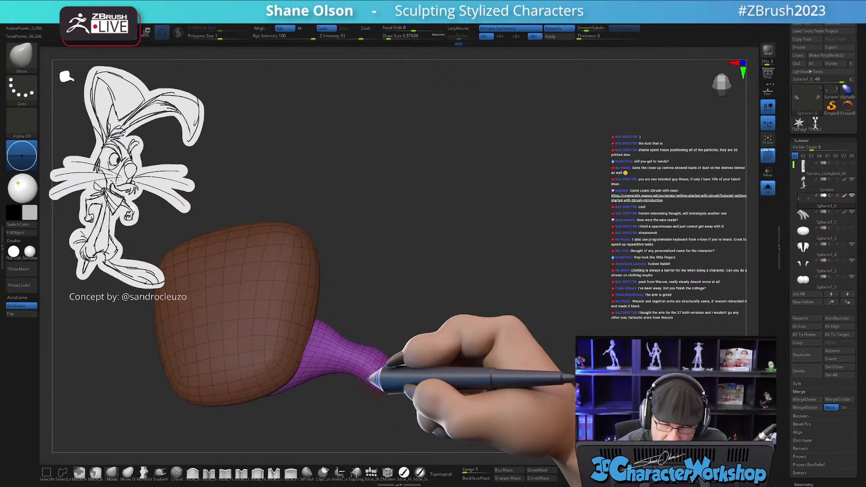
right_drag(376, 370, 366, 392)
right_drag(376, 354, 437, 386)
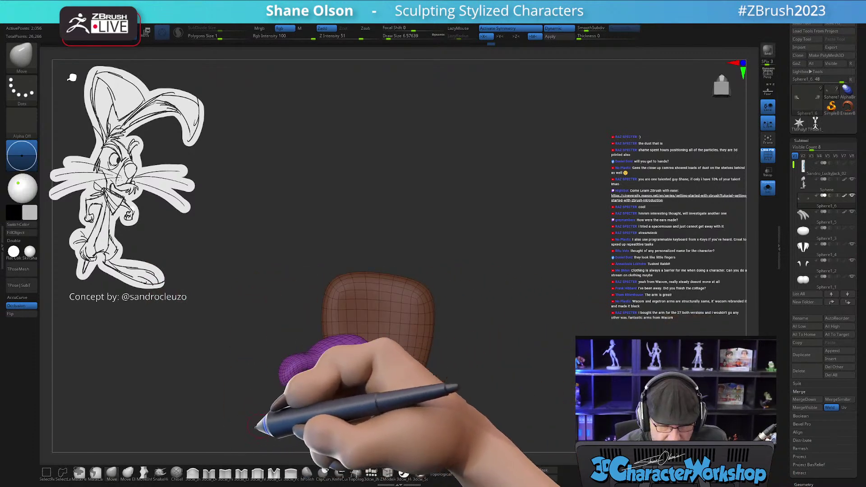
- Insert a QuadSphere-2 primitive on the palm's lower corner opposite the thumb and activate the transform gizmo on it
click(388, 472)
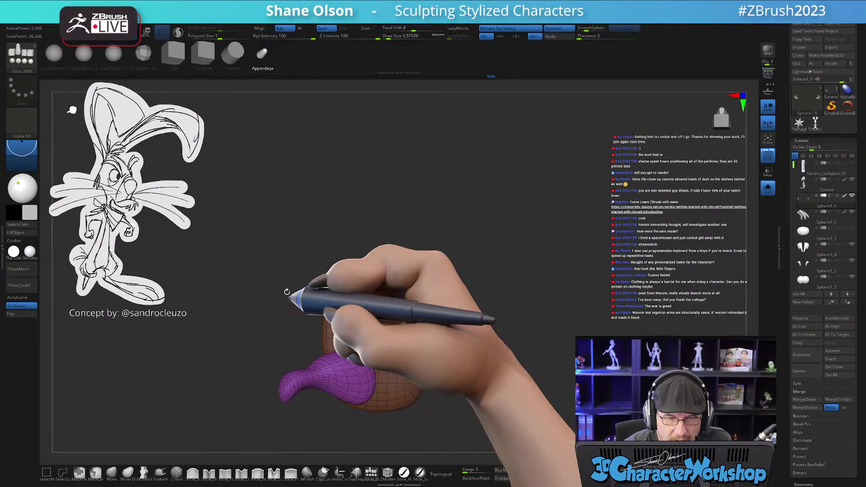
click(84, 56)
drag(410, 367, 401, 396)
key(w)
mouse_move(479, 369)
mouse_down()
mouse_move(500, 369)
mouse_move(495, 333)
mouse_move(507, 345)
mouse_move(490, 358)
mouse_up()
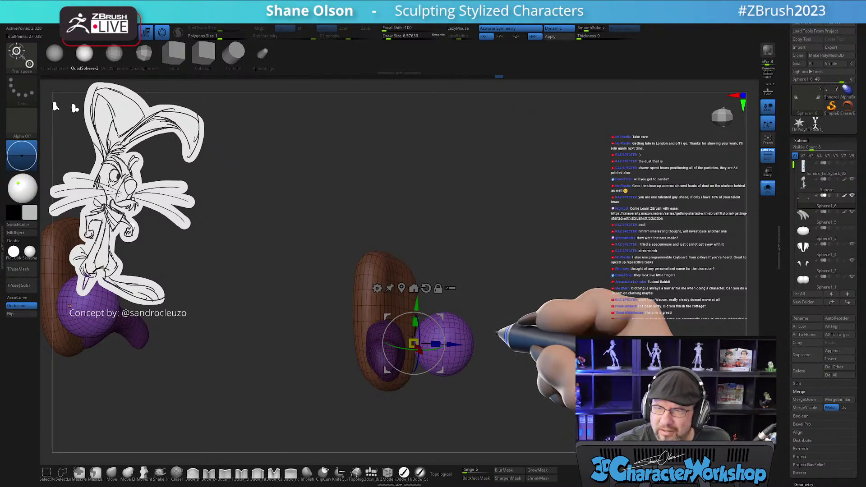
- Flatten the inserted sphere and seat it into the palm beside the thumb base with the gizmo, then return to the Move brush
drag(496, 334, 498, 354)
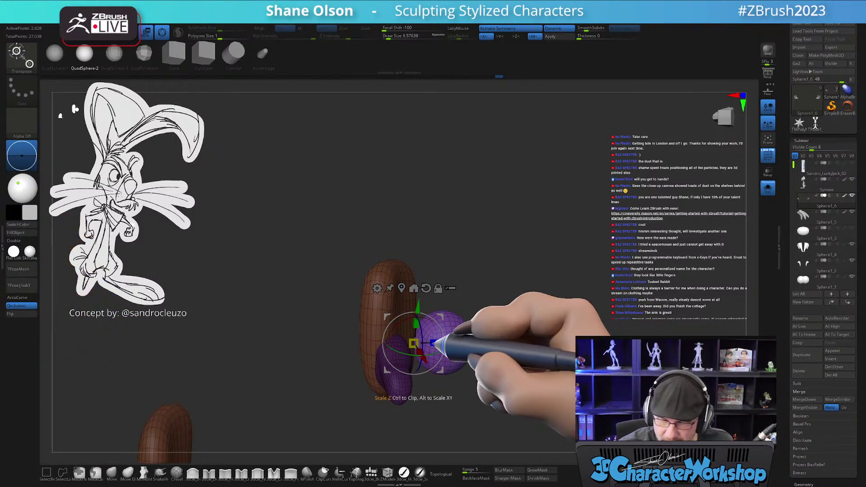
drag(393, 357, 239, 372)
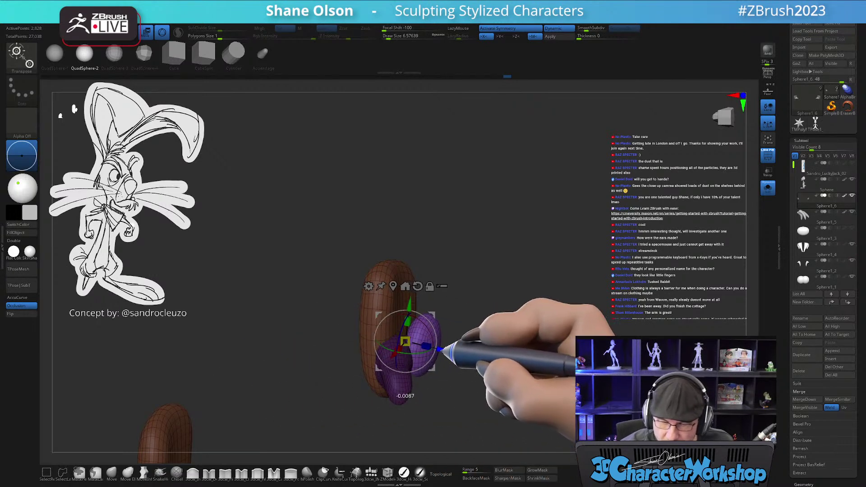
drag(496, 354, 473, 353)
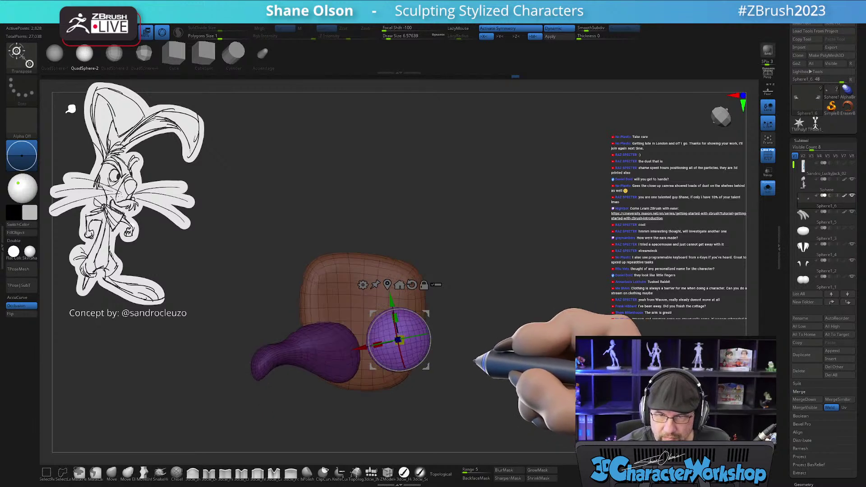
drag(426, 312, 442, 363)
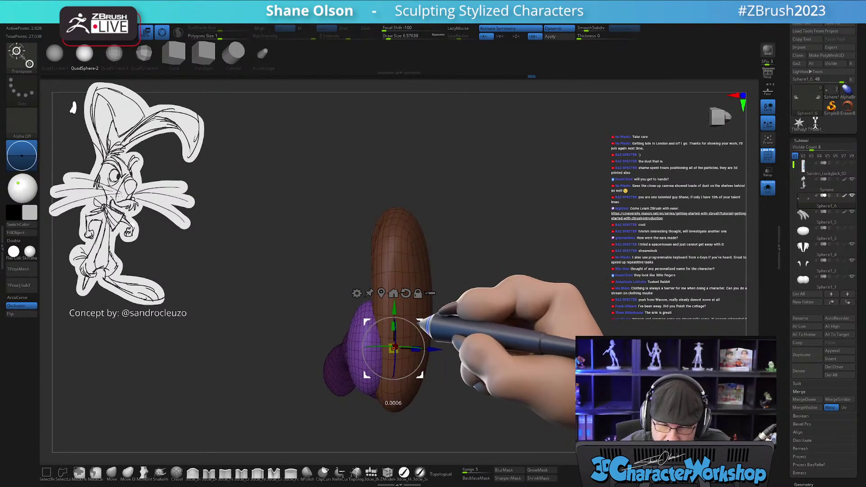
drag(428, 328, 554, 347)
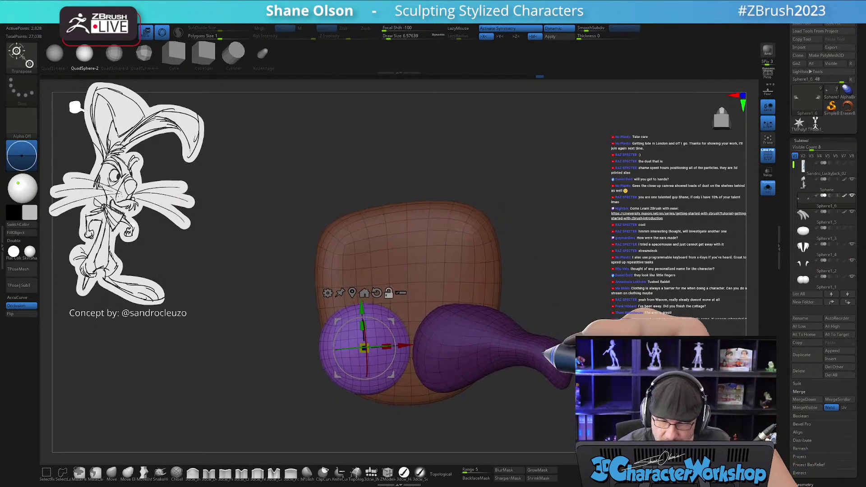
drag(499, 411, 423, 320)
alt+drag(521, 316, 432, 347)
alt+drag(486, 331, 512, 335)
key(q)
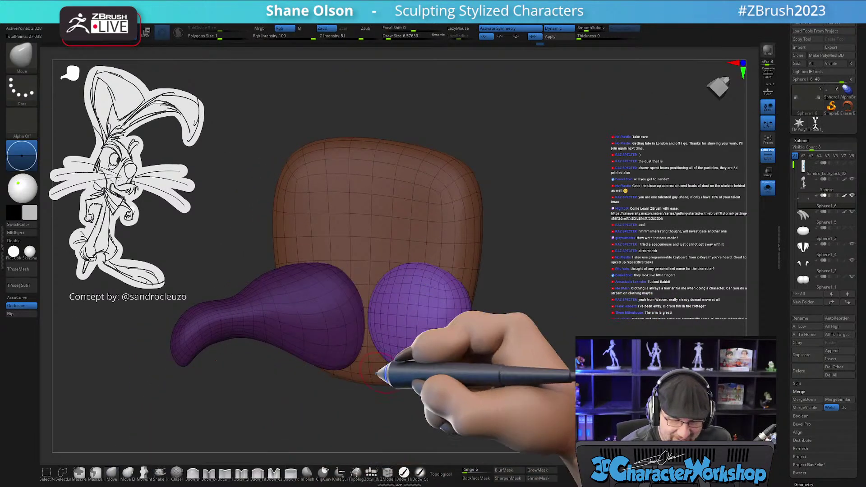
- Shape the sphere's edge toward the thumb base with the Move brush, using draw sizes from about 17 to 25
right_drag(410, 327, 441, 313)
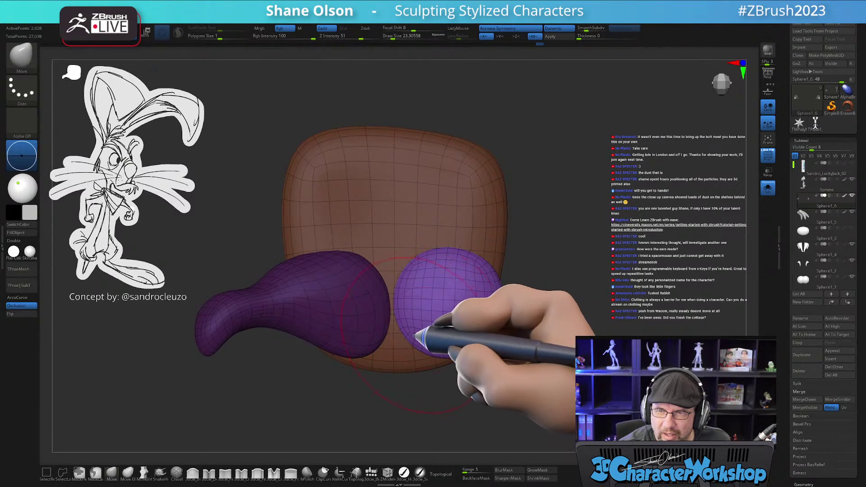
key(bracketleft)
alt+drag(430, 321, 423, 332)
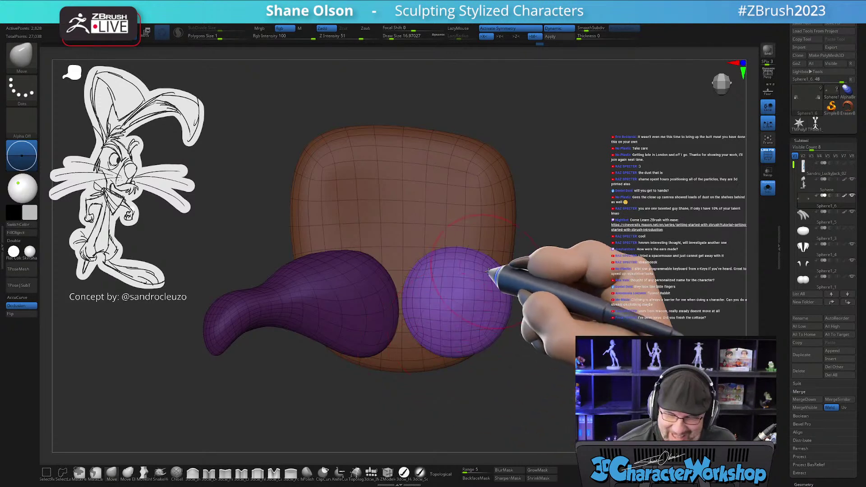
right_drag(481, 267, 473, 266)
key(bracketright)
drag(425, 340, 406, 349)
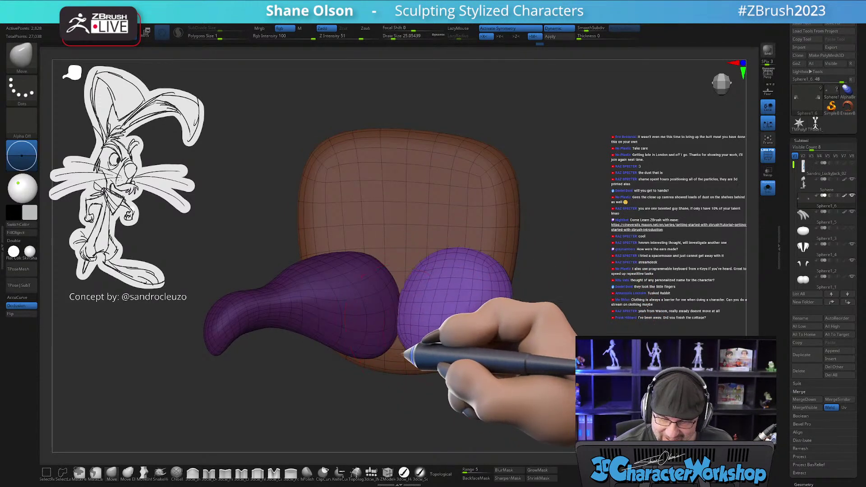
- Stretch the sphere upward along the palm's outer side into an elongated heel pad with the Move brush at a draw size of about 25
mouse_move(419, 276)
shift+right_down()
mouse_move(444, 319)
mouse_move(469, 305)
mouse_move(499, 261)
shift+right_up()
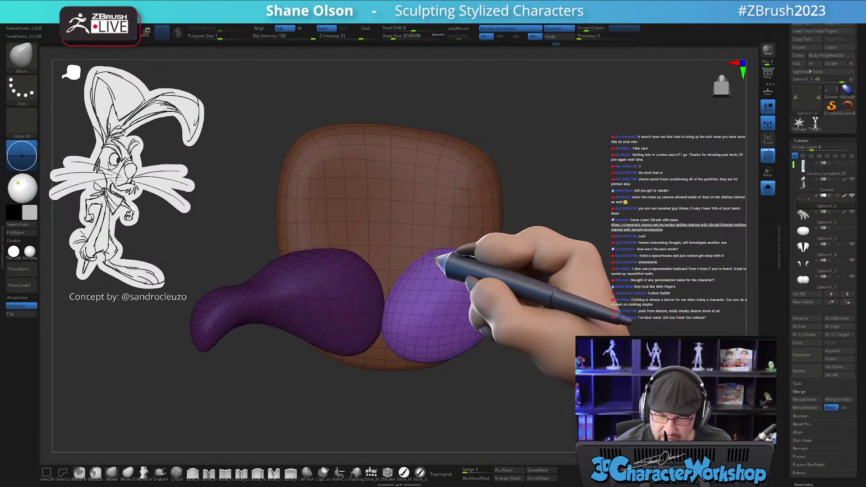
drag(476, 258, 487, 235)
right_drag(495, 281, 469, 276)
right_drag(518, 255, 521, 236)
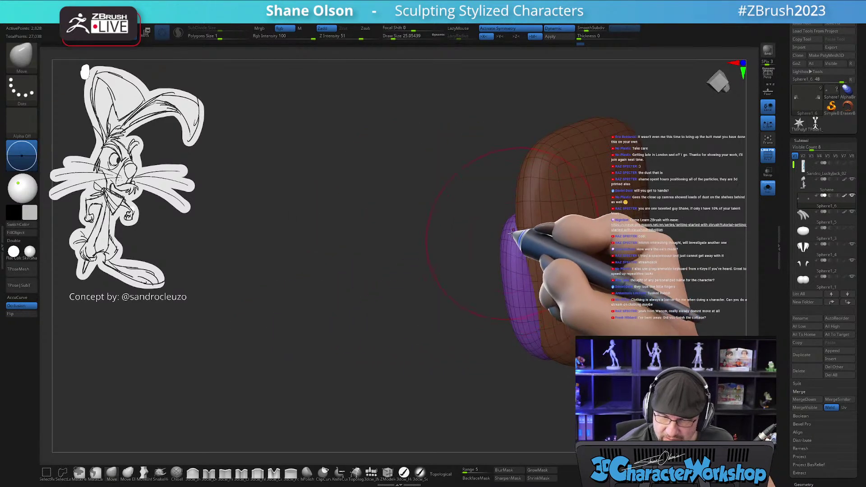
right_drag(535, 300, 577, 285)
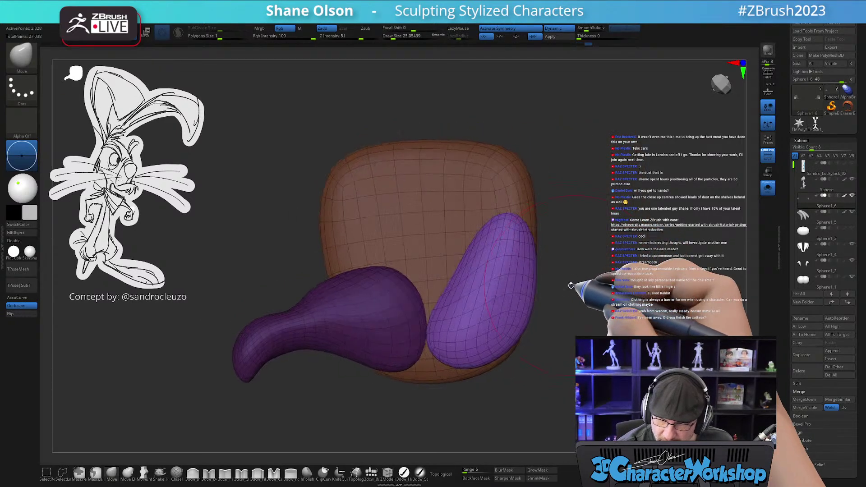
mouse_move(506, 351)
right_down()
mouse_move(495, 367)
mouse_move(505, 345)
right_up()
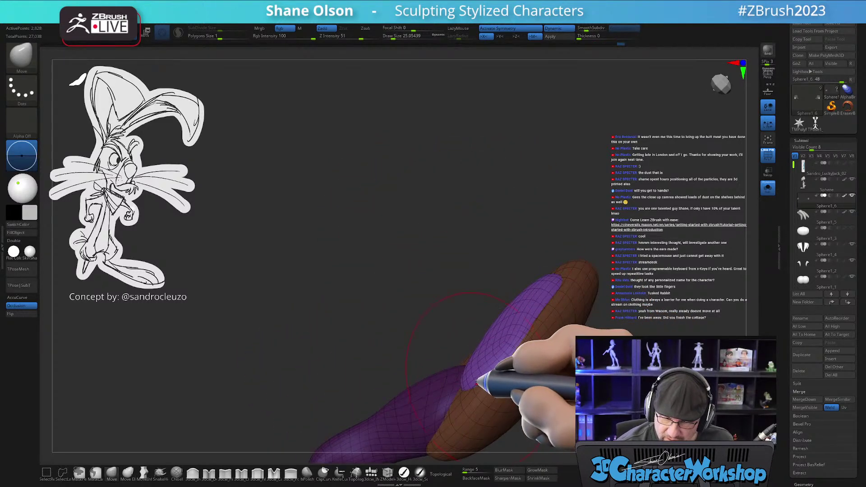
mouse_move(519, 300)
right_down()
mouse_move(547, 303)
mouse_move(527, 374)
mouse_move(532, 363)
mouse_move(496, 360)
mouse_move(493, 372)
right_up()
- Clear the mask from the palm and thumb, and work the hand's volume with the Inflate brush at a draw size of about 14
key([)
key([)
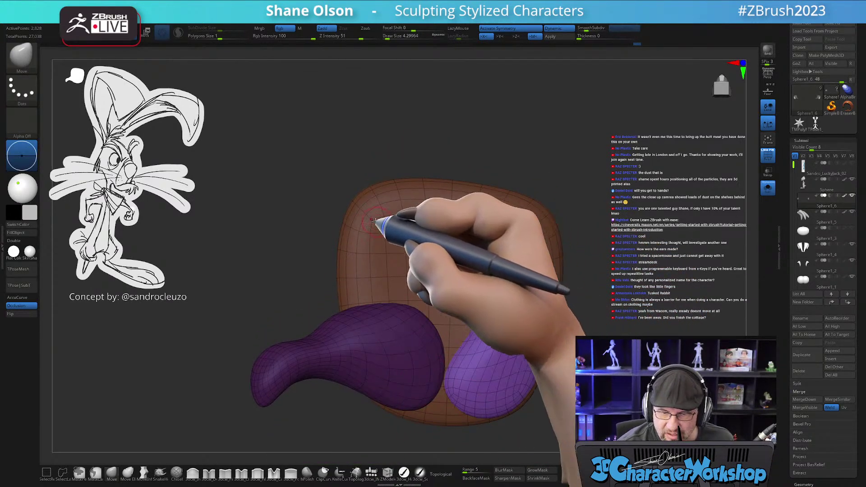
right_drag(469, 271, 547, 277)
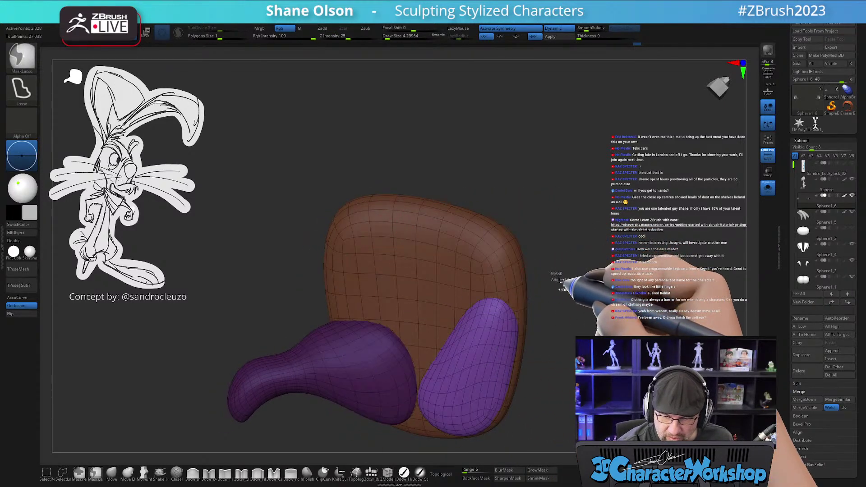
click(192, 472)
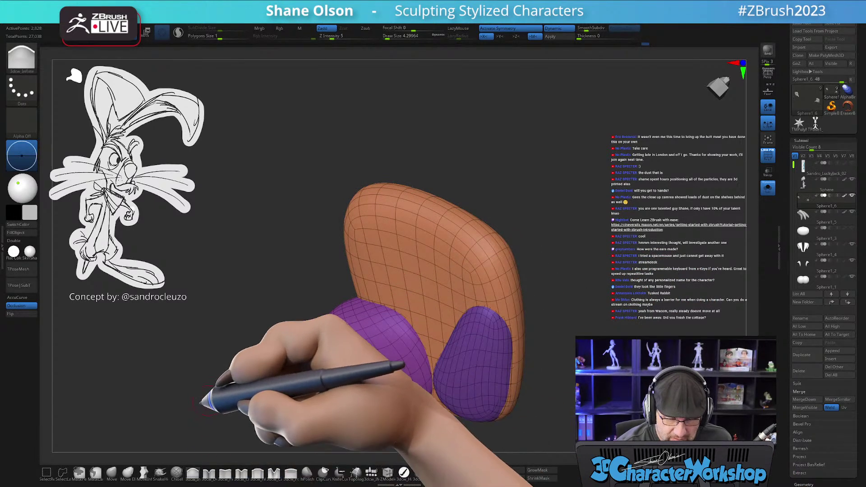
key(bracketright)
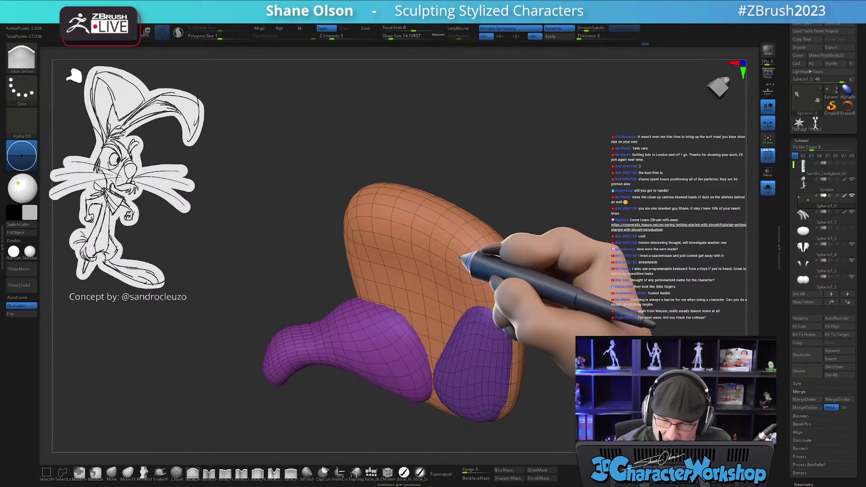
mouse_move(474, 285)
right_down()
mouse_move(464, 294)
mouse_move(477, 286)
right_up()
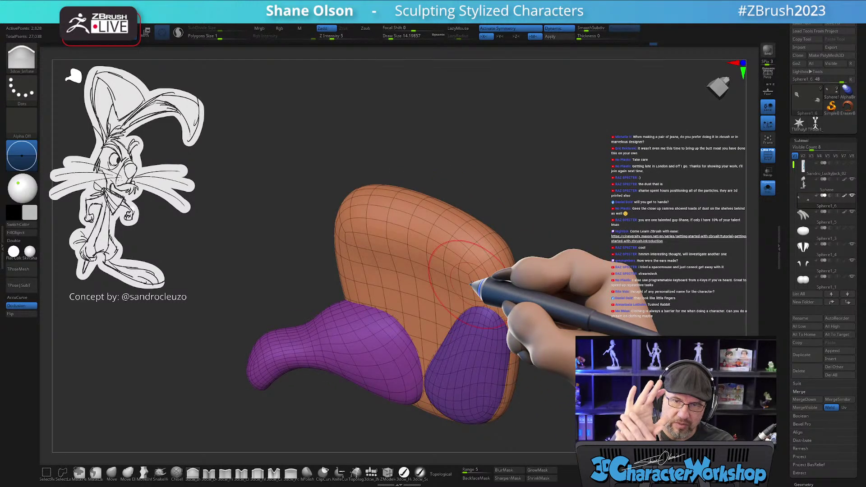
right_drag(454, 299, 464, 287)
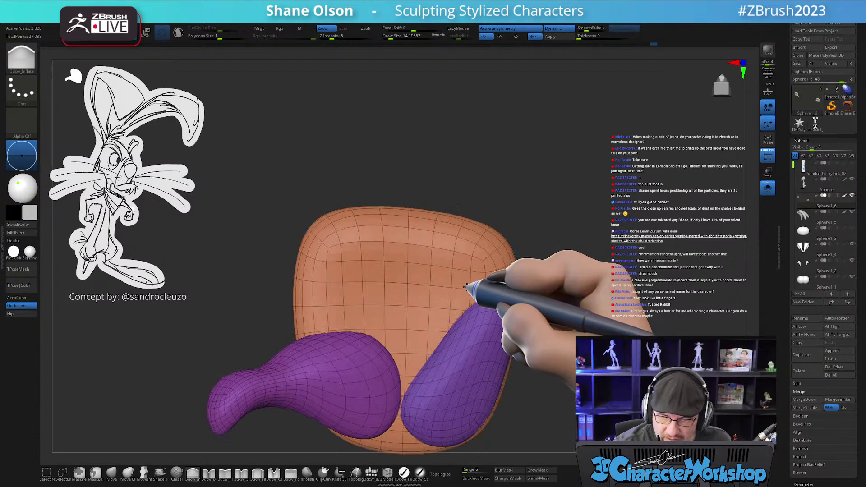
mouse_move(506, 357)
right_down()
mouse_move(551, 310)
mouse_move(512, 329)
mouse_move(564, 324)
mouse_move(493, 340)
mouse_move(489, 353)
right_up()
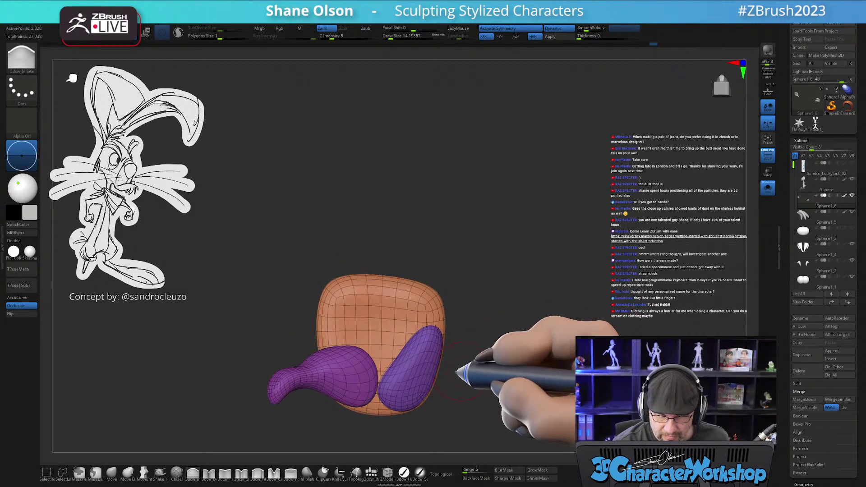
- Lower and flatten the palm's upper edge with the Move brush, using draw sizes from about 35 to 54
click(111, 472)
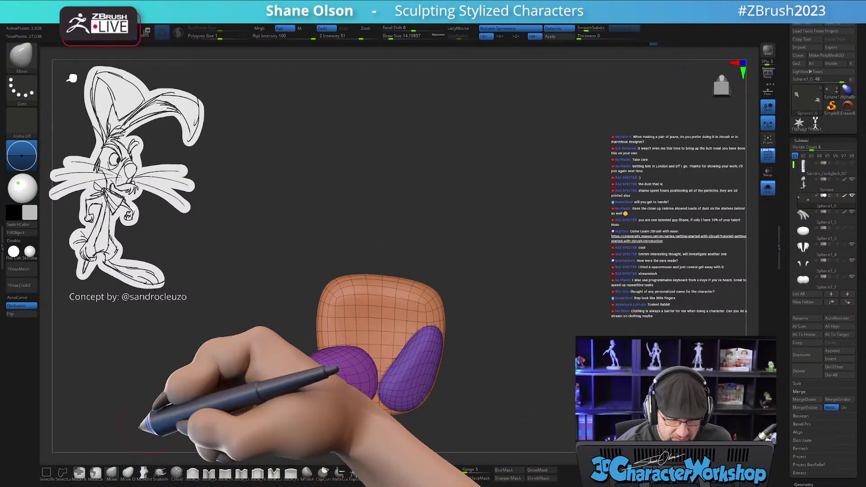
drag(280, 300, 285, 303)
key(s)
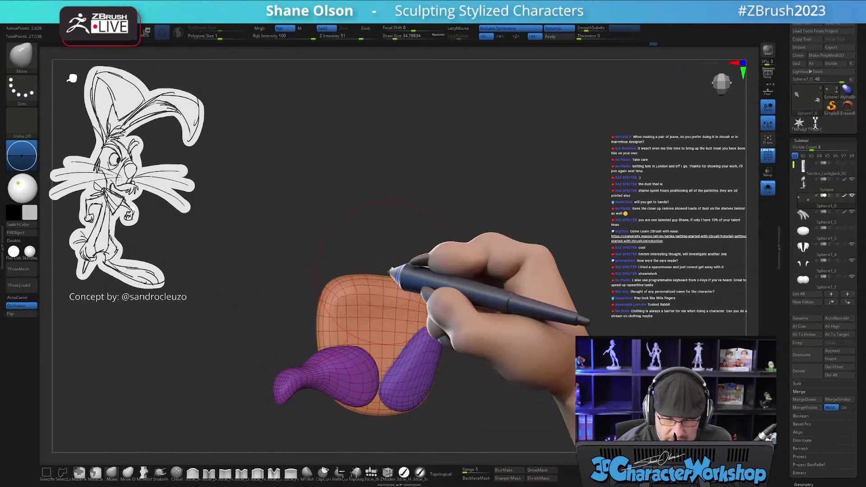
right_drag(385, 276, 395, 274)
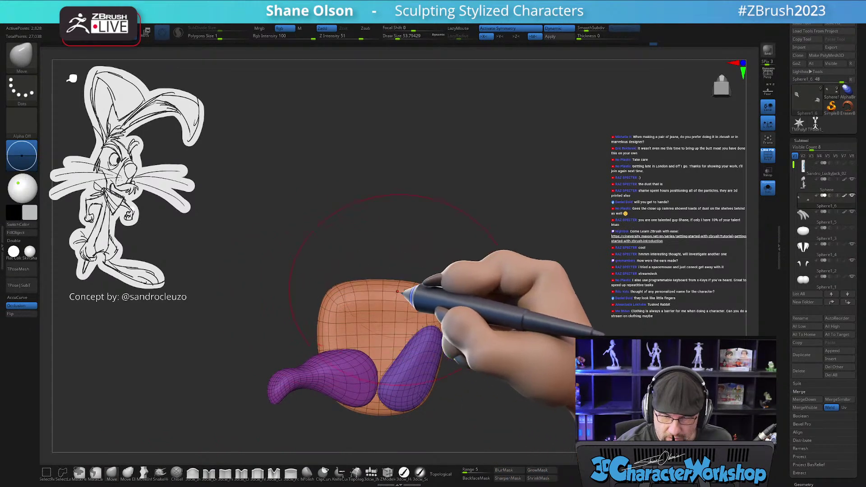
- Turn on topological masking and shape the palm's side profile with the Move brush at draw sizes of about 46 and 35
click(442, 473)
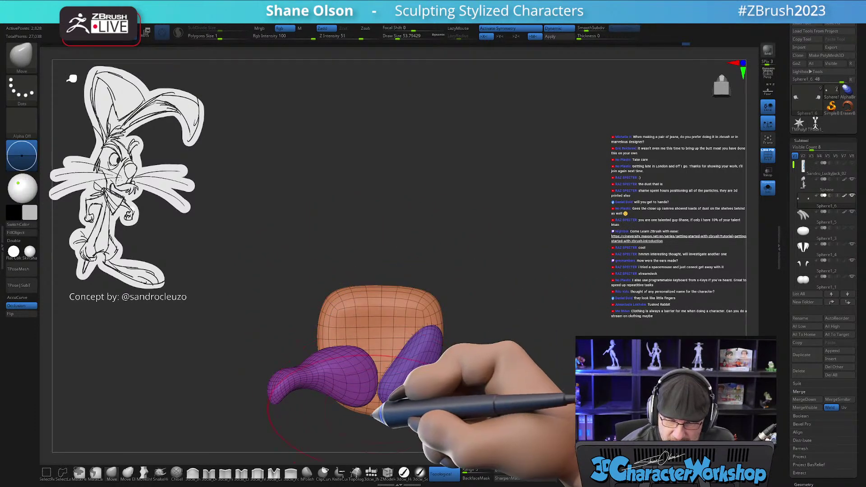
drag(449, 379, 376, 369)
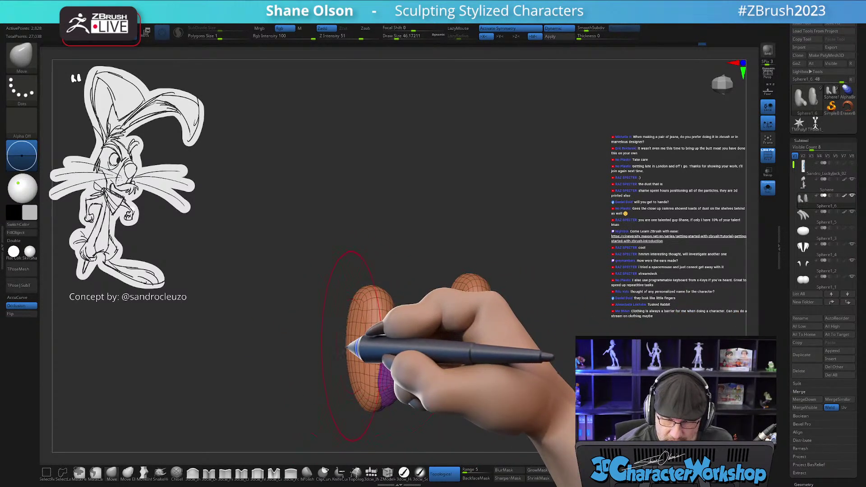
drag(348, 334, 358, 351)
mouse_move(404, 297)
mouse_down()
mouse_move(394, 311)
mouse_move(470, 343)
mouse_move(394, 347)
mouse_move(471, 318)
mouse_move(499, 290)
mouse_move(506, 309)
mouse_up()
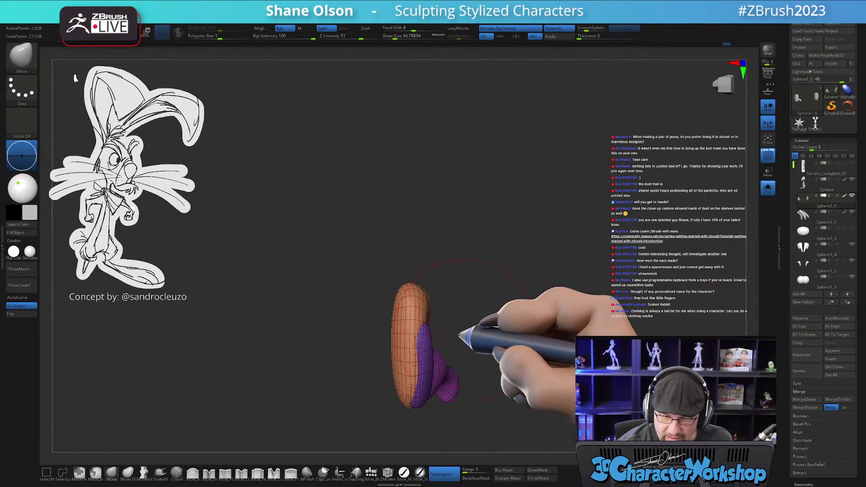
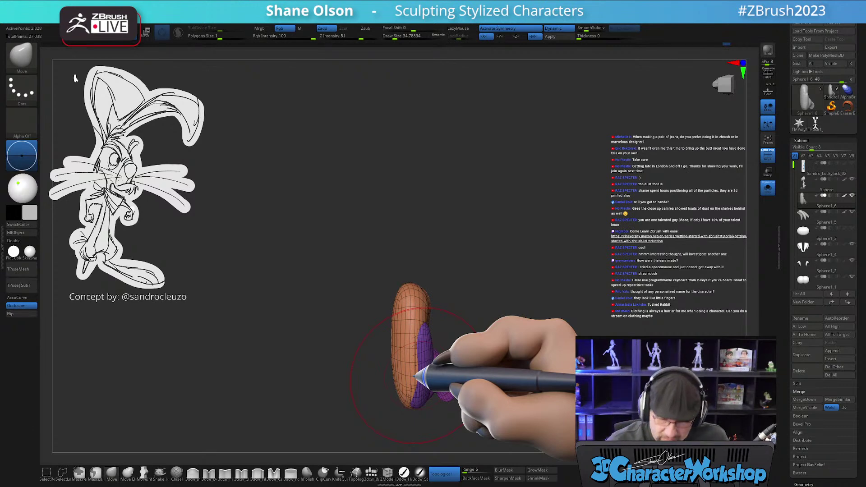
drag(564, 322, 515, 315)
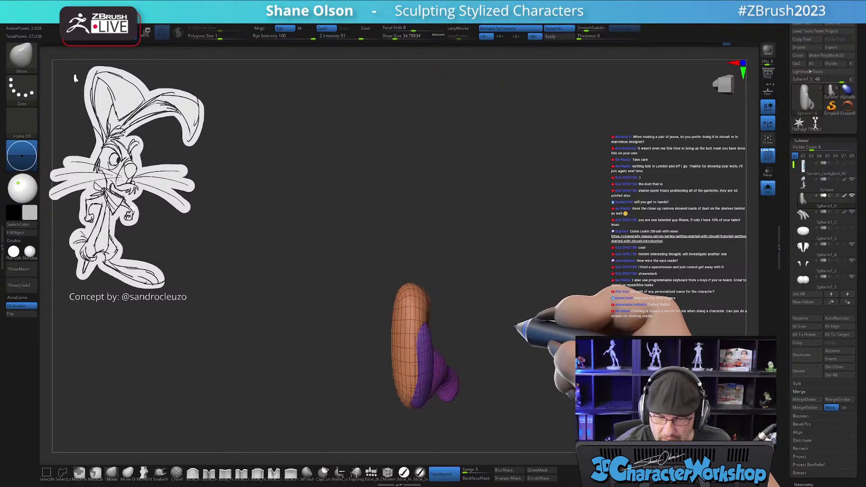
drag(392, 313, 401, 296)
- Refine the palm's outline from the back of the hand with the Move brush
drag(391, 384, 506, 333)
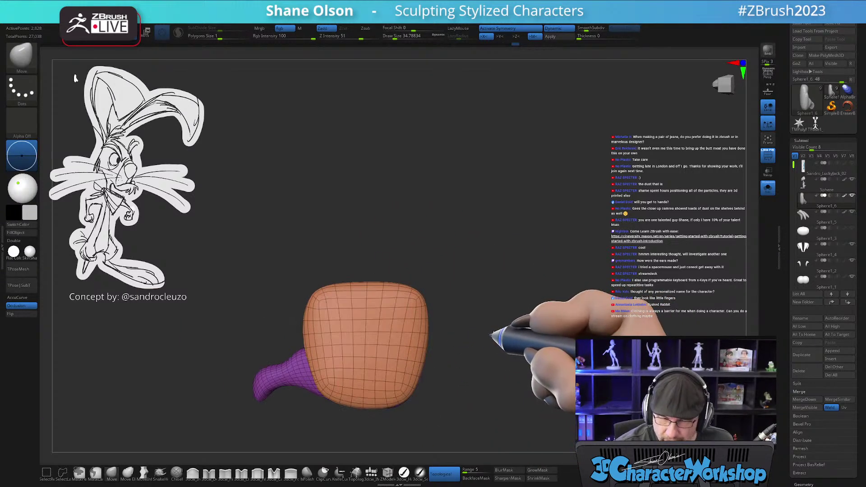
key(bracketright)
key(bracketright)
mouse_move(427, 334)
mouse_down()
mouse_move(406, 344)
mouse_move(417, 329)
mouse_move(444, 396)
mouse_move(499, 305)
mouse_move(484, 323)
mouse_up()
key(bracketleft)
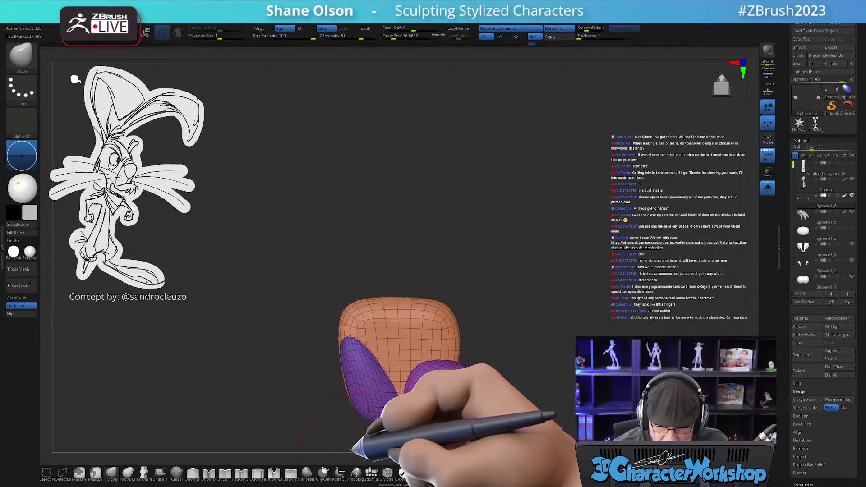
- Insert a QuadSphere-2 primitive above the palm's upper edge with the insert-mesh brush at a draw size of about 16
click(367, 471)
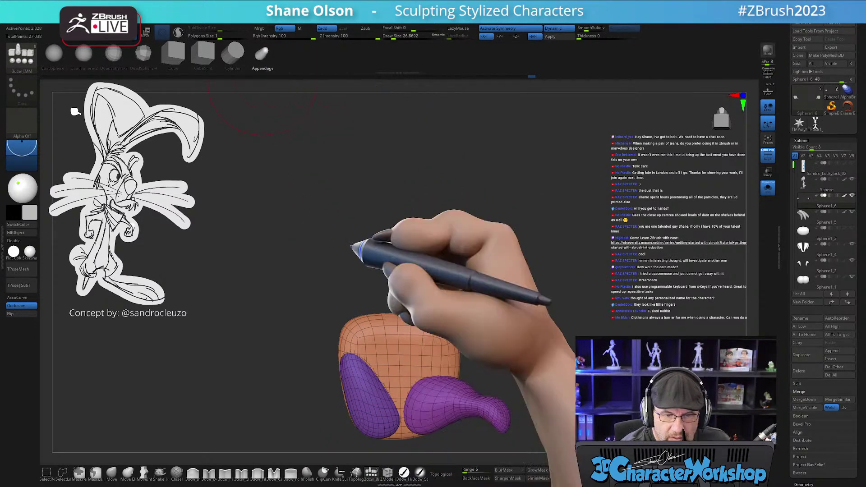
mouse_move(445, 261)
mouse_down()
mouse_move(452, 276)
mouse_move(389, 332)
mouse_up()
key(bracketleft)
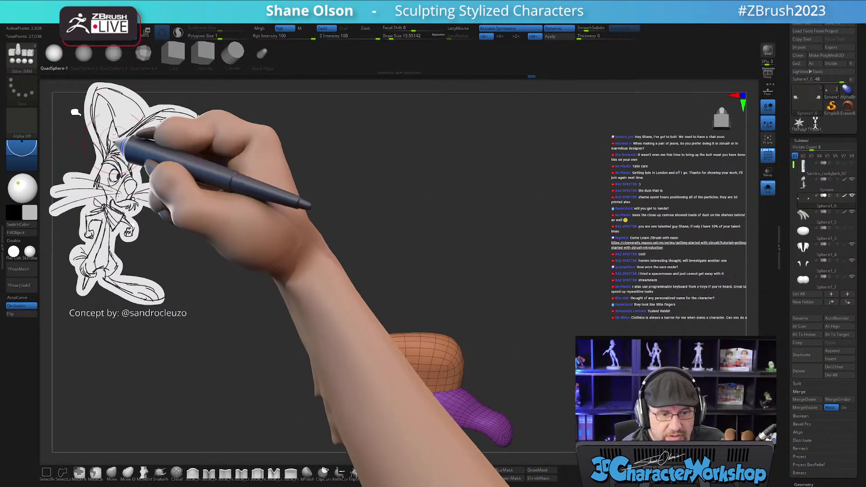
drag(350, 350, 347, 376)
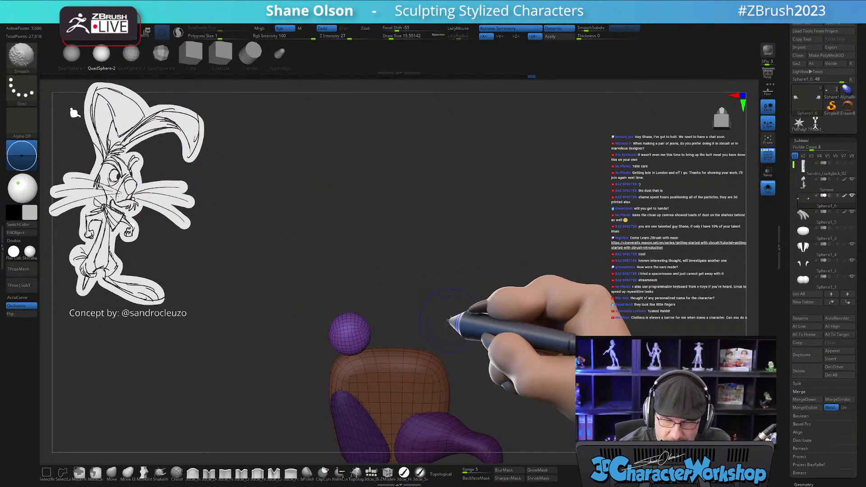
- Move the inserted sphere to the middle of the palm's upper edge with the gizmo and return to the Move brush
key(w)
alt+drag(439, 340, 453, 312)
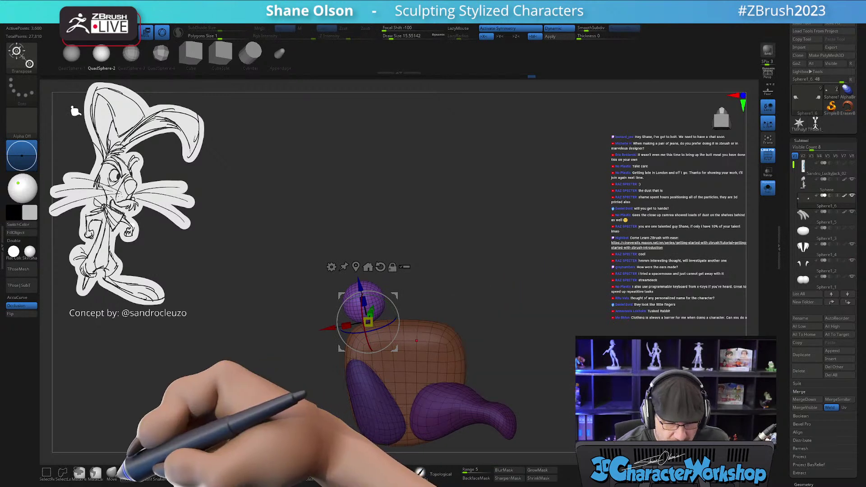
click(113, 471)
key(w)
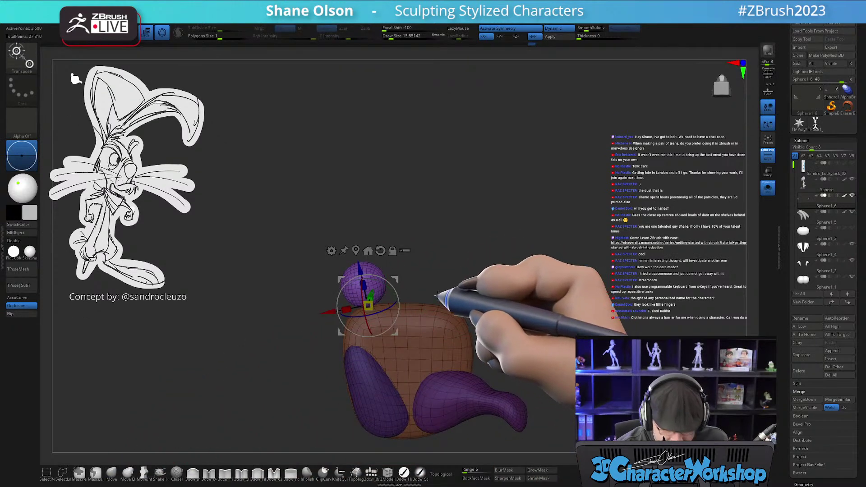
mouse_move(395, 277)
mouse_down()
mouse_move(452, 282)
mouse_move(437, 273)
mouse_move(483, 266)
mouse_move(469, 310)
mouse_up()
key(q)
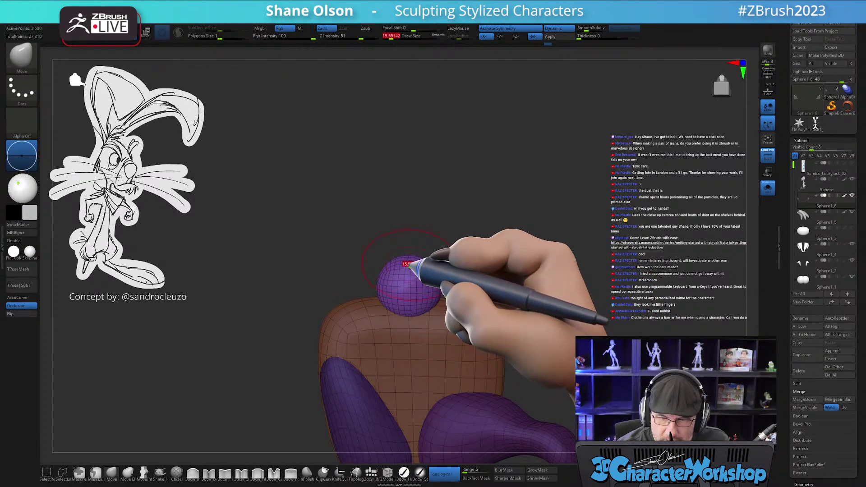
- Stretch the sphere upward into an elongated finger segment with the Move brush, starting at a draw size of about 29
drag(411, 252, 411, 228)
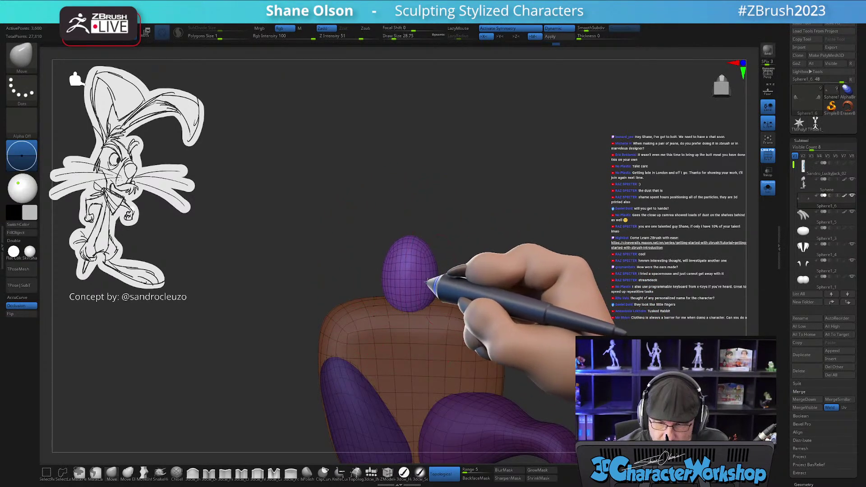
drag(442, 269, 462, 261)
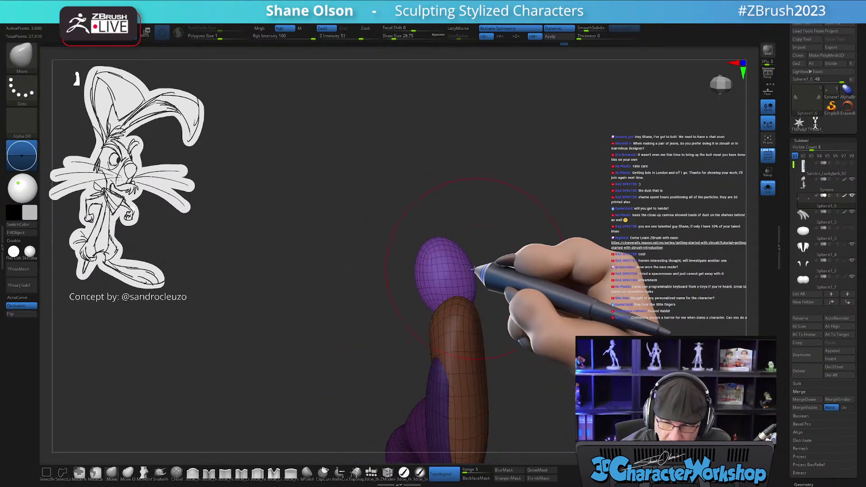
mouse_move(446, 253)
mouse_down()
mouse_move(510, 255)
mouse_move(458, 278)
mouse_move(467, 273)
mouse_move(464, 234)
mouse_move(461, 257)
mouse_up()
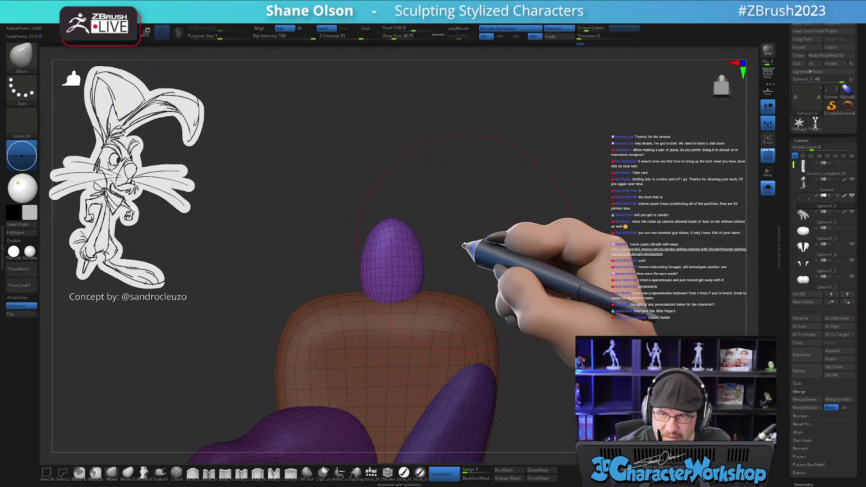
drag(387, 229, 378, 224)
drag(360, 270, 390, 276)
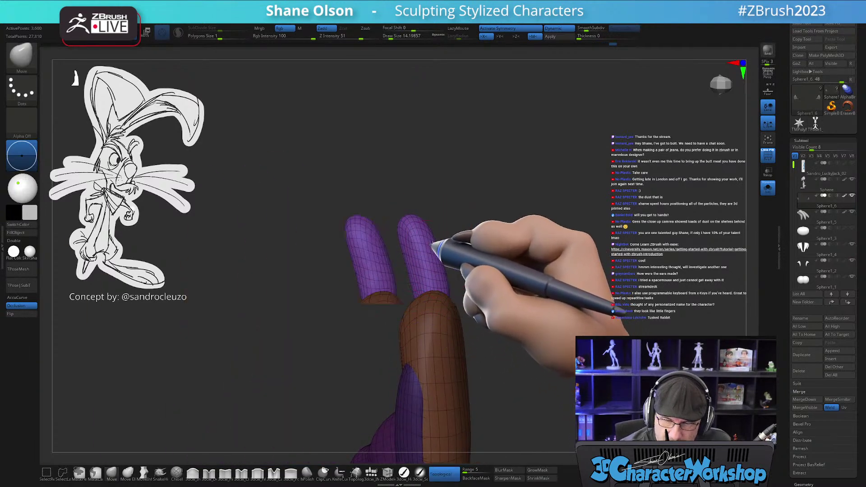
- Turn off topological masking and refine the finger segment's sides, base and tip with the Move brush at a draw size of about 14
drag(435, 249, 448, 232)
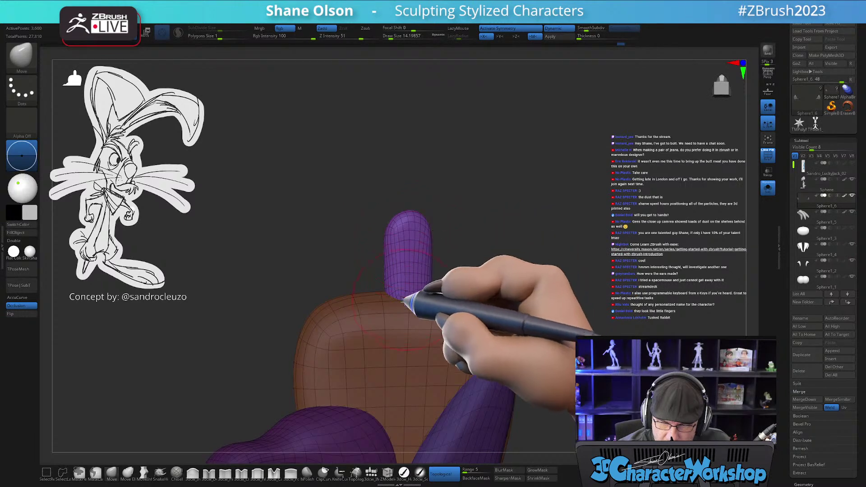
click(444, 473)
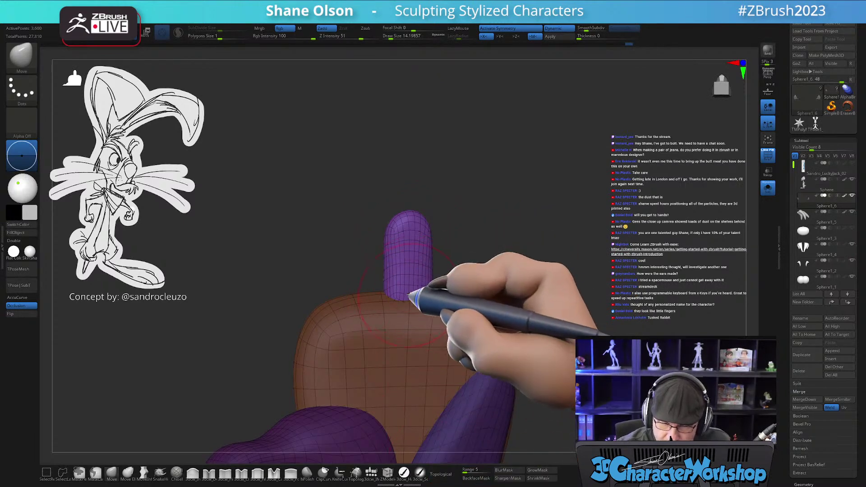
drag(427, 294, 409, 240)
drag(408, 206, 472, 285)
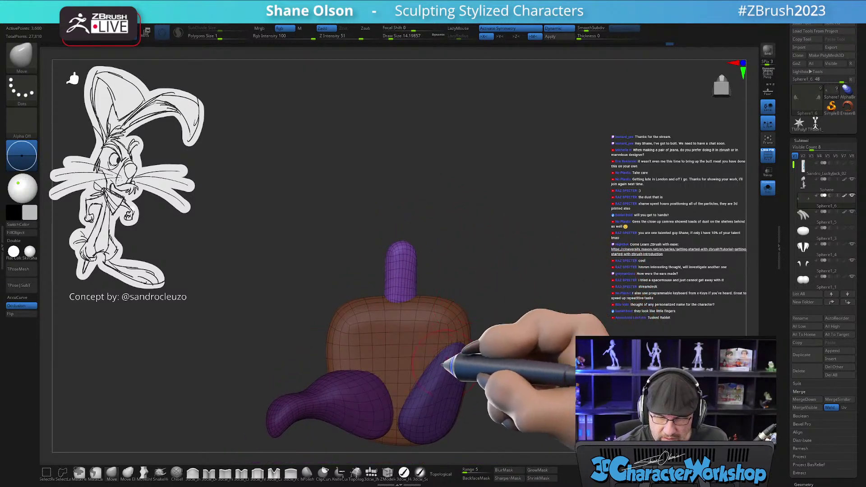
alt+drag(476, 389, 474, 378)
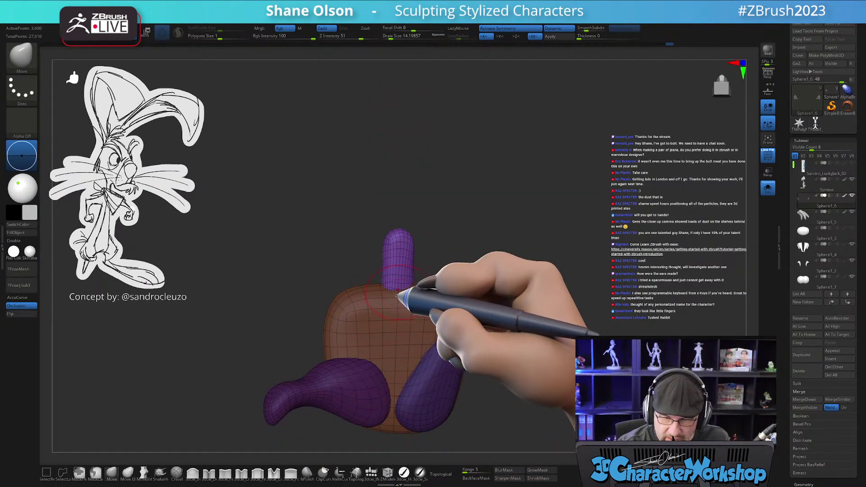
drag(448, 236, 426, 283)
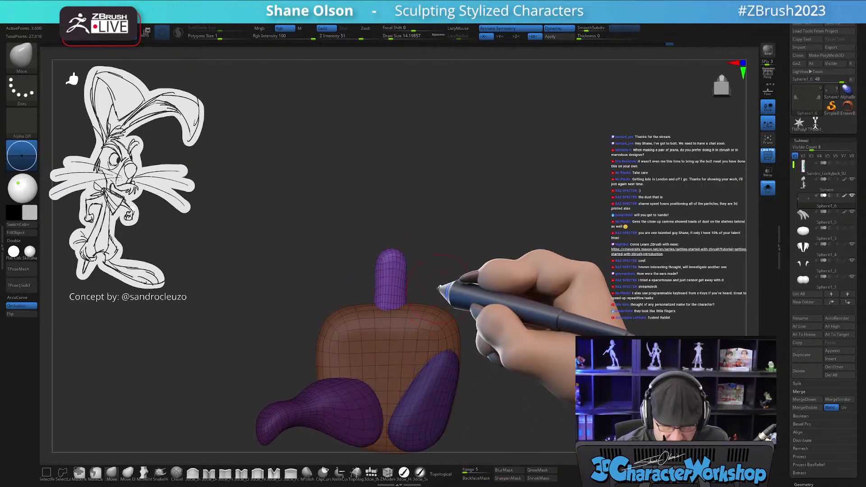
- Switch to the gizmo, place it at the finger segment's base and reset its orientation
key(w)
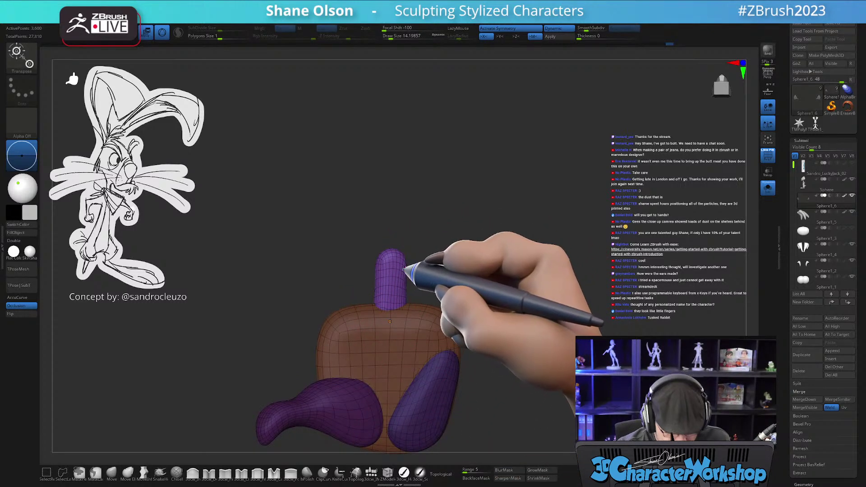
alt+drag(422, 244, 421, 255)
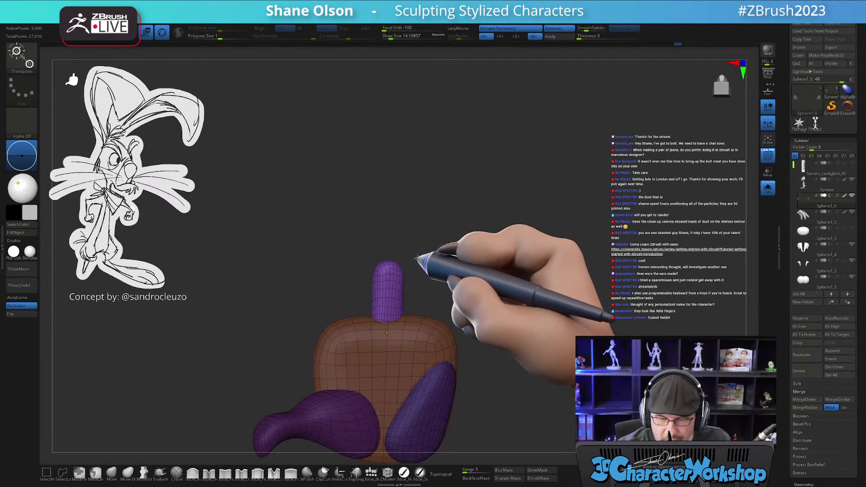
key(f)
alt+drag(263, 298, 462, 256)
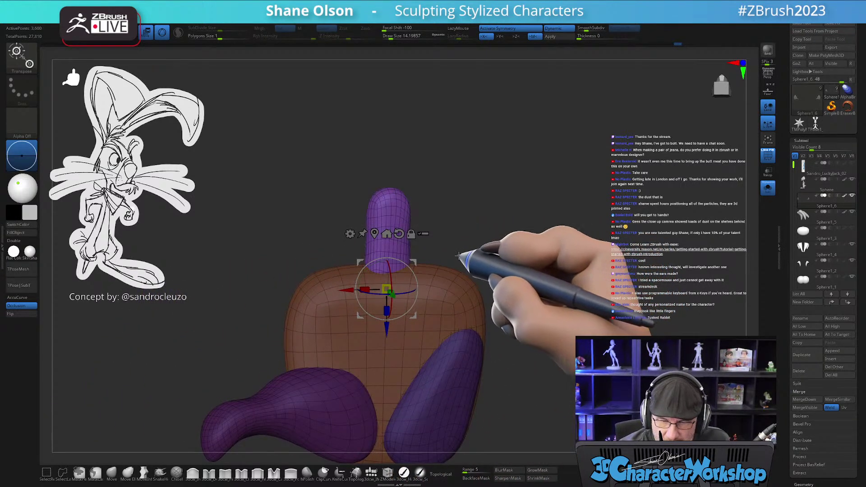
click(399, 233)
key(ctrl+z)
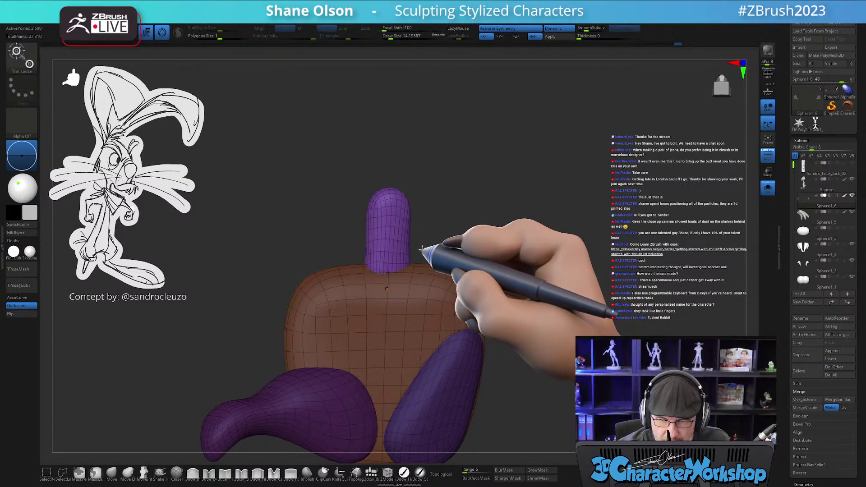
alt+click(401, 235)
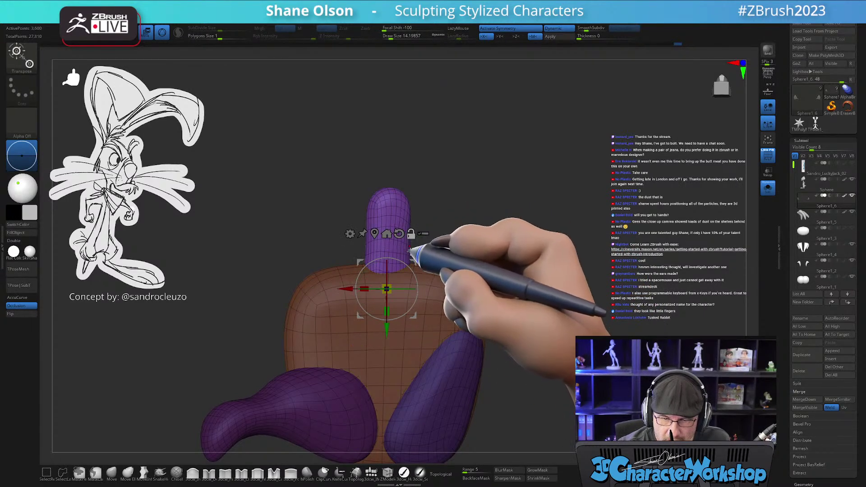
- Duplicate the finger segment upward to make a second segment and clear the mask
mouse_move(414, 261)
ctrl+mouse_down()
mouse_move(416, 162)
mouse_move(473, 180)
ctrl+mouse_up()
key(ctrl)
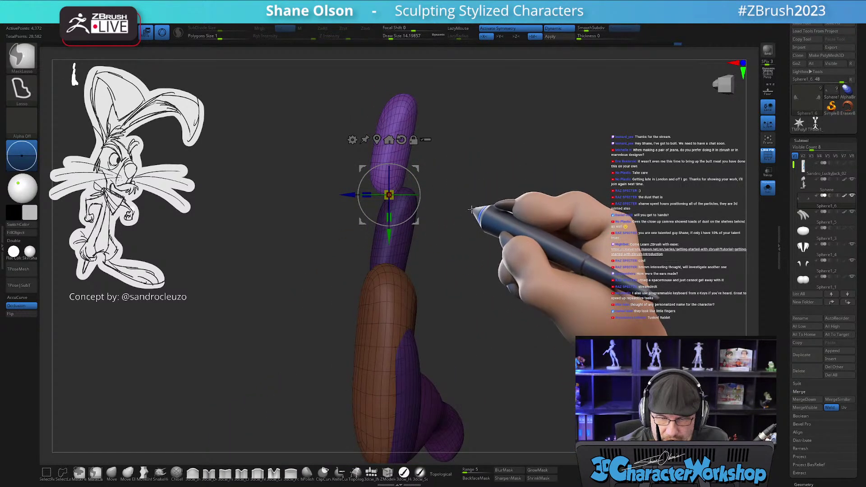
ctrl+click(465, 216)
alt+drag(462, 213, 463, 269)
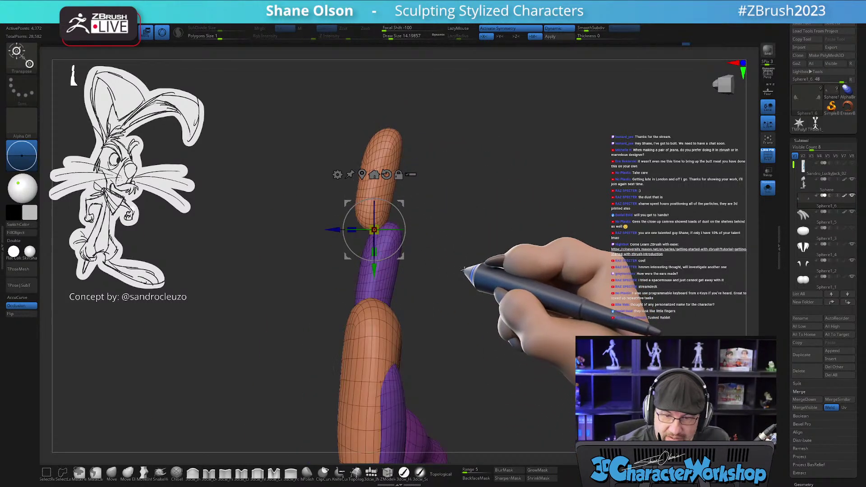
- Isolate the upper finger segment by masking the rest of the hand and assign it its own polygroup
ctrl+click(390, 153)
key(ctrl+w)
key(ctrl+z)
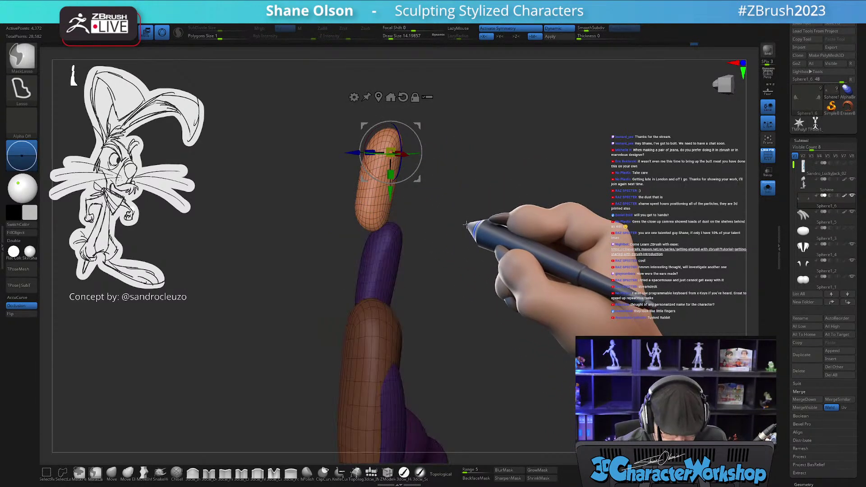
ctrl+click(466, 232)
key(ctrl+w)
- Seat the upper finger segment onto the end of the lower one with the gizmo and return to the Move brush
drag(465, 221, 438, 202)
alt+drag(419, 125, 421, 193)
key(q)
- Bend the upper finger segment into a curved fingertip with the Move brush, working from the side view
alt+drag(466, 247, 465, 288)
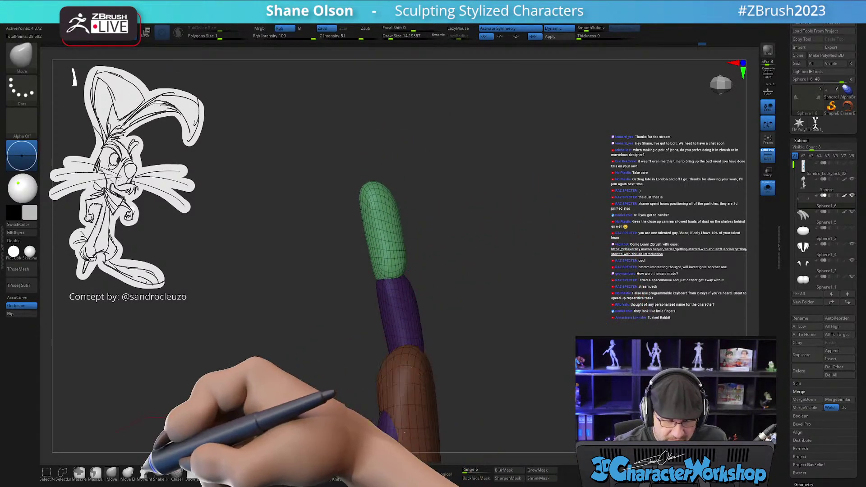
mouse_move(386, 179)
mouse_down()
mouse_move(392, 181)
mouse_move(381, 231)
mouse_move(367, 233)
mouse_move(369, 209)
mouse_move(399, 222)
mouse_move(379, 224)
mouse_move(399, 197)
mouse_up()
key(bracketright)
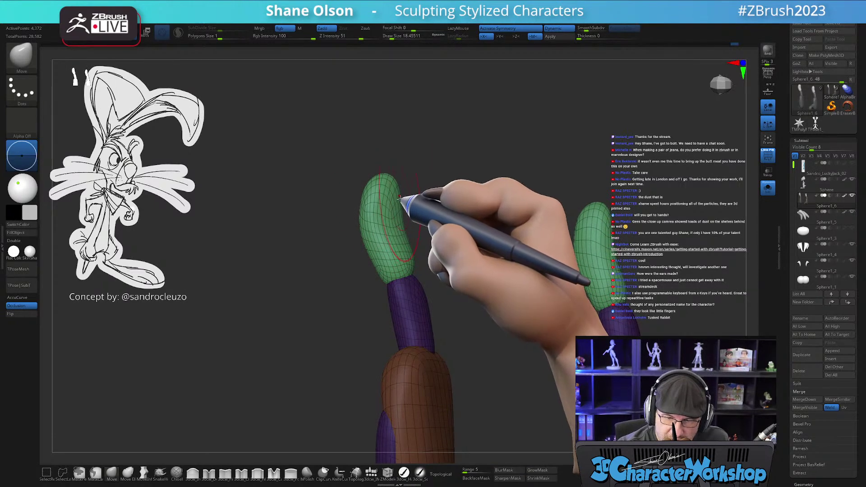
mouse_move(389, 195)
mouse_down()
mouse_move(410, 194)
mouse_move(401, 188)
mouse_move(396, 201)
mouse_up()
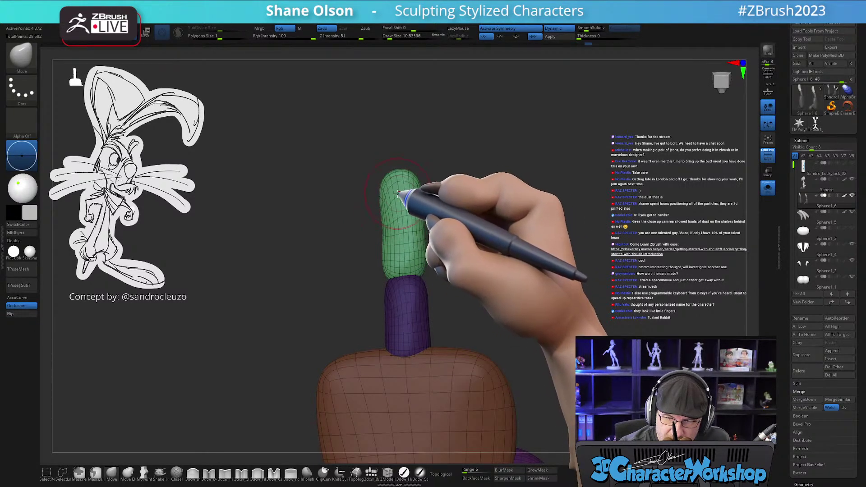
- Enlarge the Move brush and even out the sides of the upper finger segment down to its base
key(])
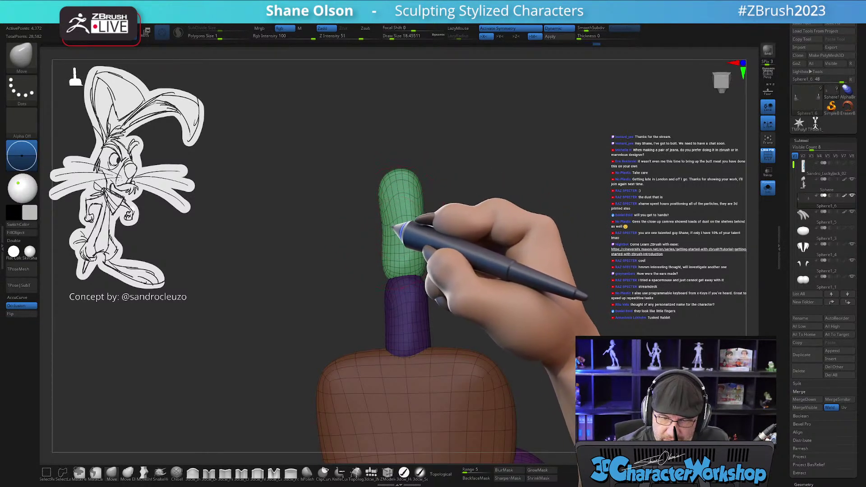
drag(409, 226, 387, 280)
drag(464, 245, 415, 250)
right_drag(414, 250, 448, 279)
- Mask the upper finger segment, adjust the lower segment at the joint with the Move Infinite Depth brush, and clear the mask
ctrl+click(459, 293)
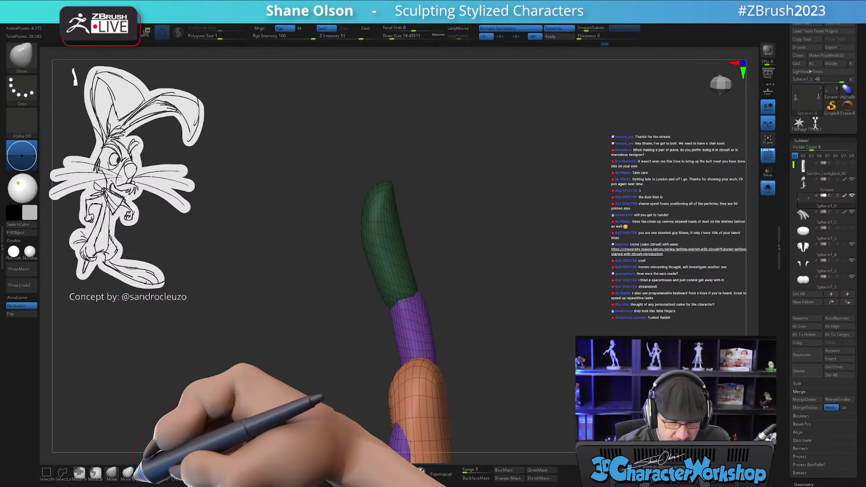
click(144, 472)
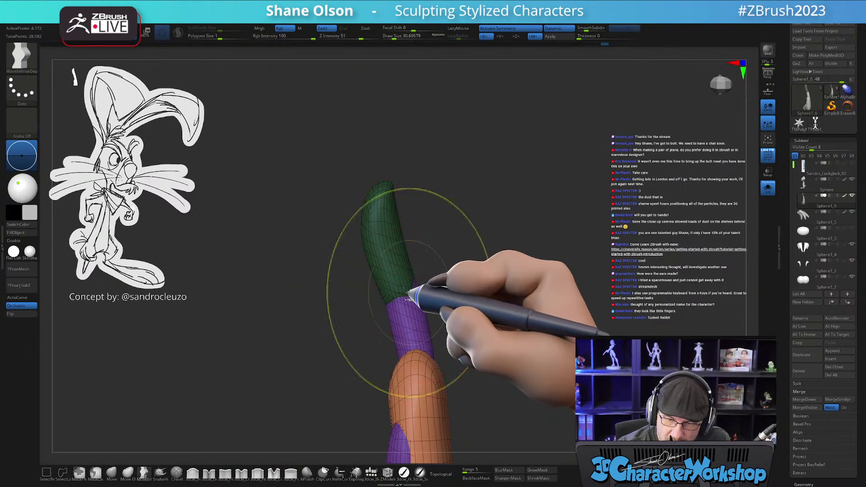
key(ctrl+z)
key(bracketleft)
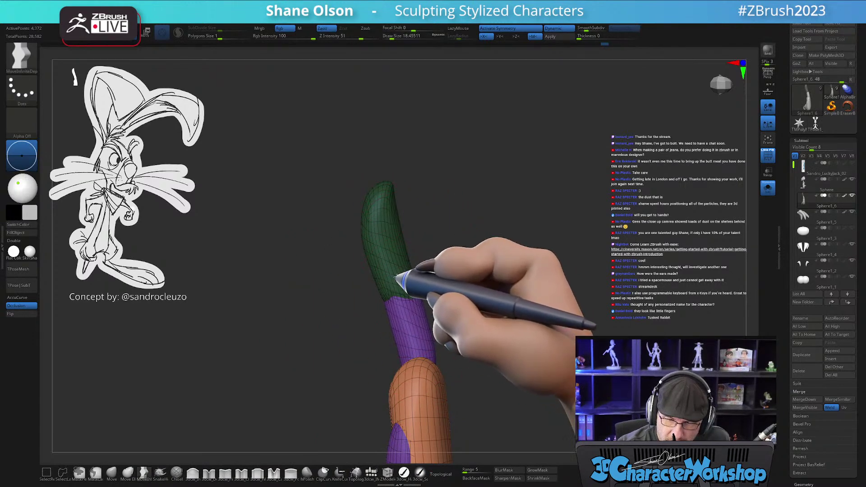
shift+drag(433, 275, 469, 284)
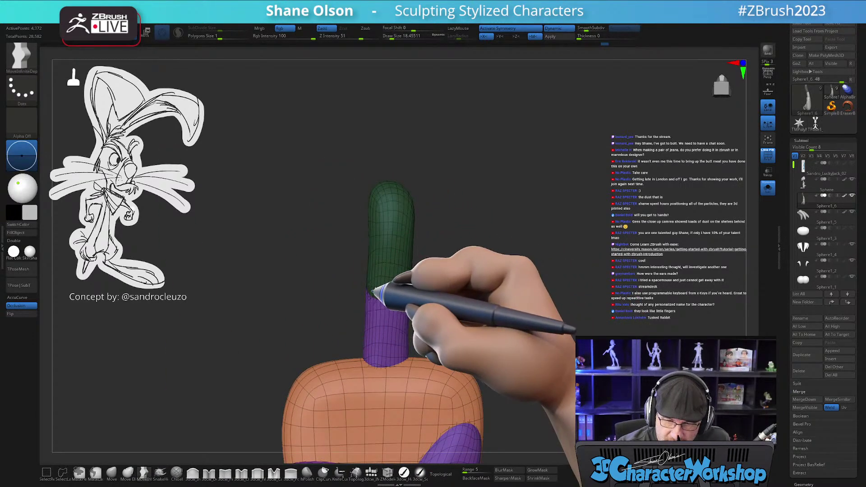
mouse_move(456, 286)
mouse_down()
mouse_move(120, 458)
mouse_move(68, 464)
mouse_move(456, 282)
mouse_up()
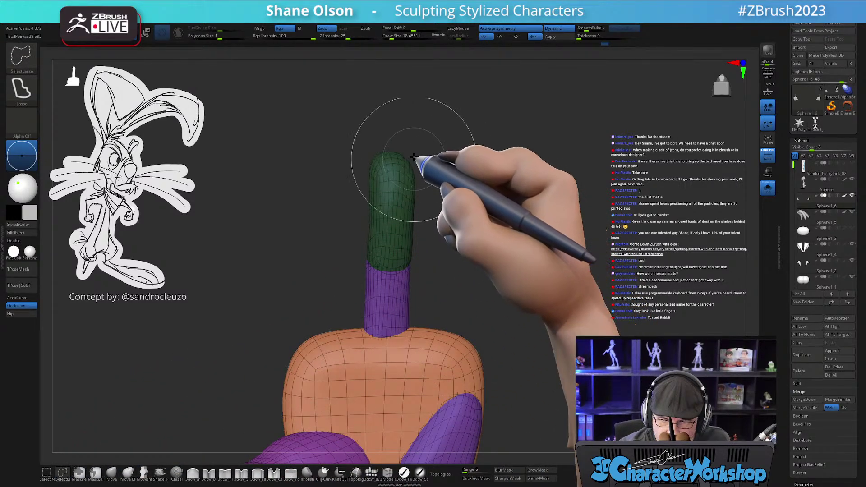
mouse_move(411, 161)
ctrl+shift+mouse_down()
mouse_move(426, 185)
mouse_move(424, 232)
mouse_move(405, 264)
mouse_move(417, 302)
mouse_move(367, 347)
mouse_move(362, 339)
mouse_move(477, 313)
mouse_move(532, 338)
ctrl+shift+mouse_up()
mouse_move(457, 280)
mouse_down()
mouse_move(429, 266)
mouse_move(510, 261)
mouse_move(457, 261)
mouse_up()
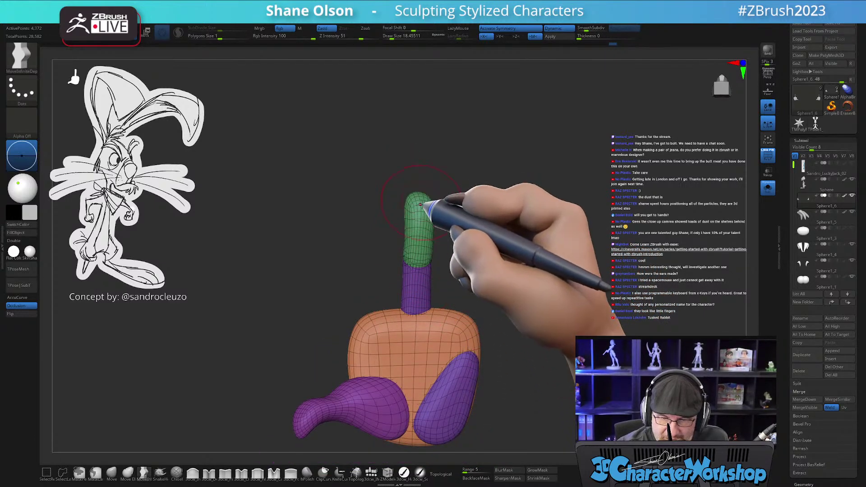
- Return to the Move brush at a larger size and shape the upper segment's side profile into a tapered, curved fingertip
mouse_move(469, 267)
shift+mouse_down()
mouse_move(396, 261)
mouse_move(433, 247)
mouse_move(434, 258)
shift+mouse_up()
click(111, 472)
key(])
key(])
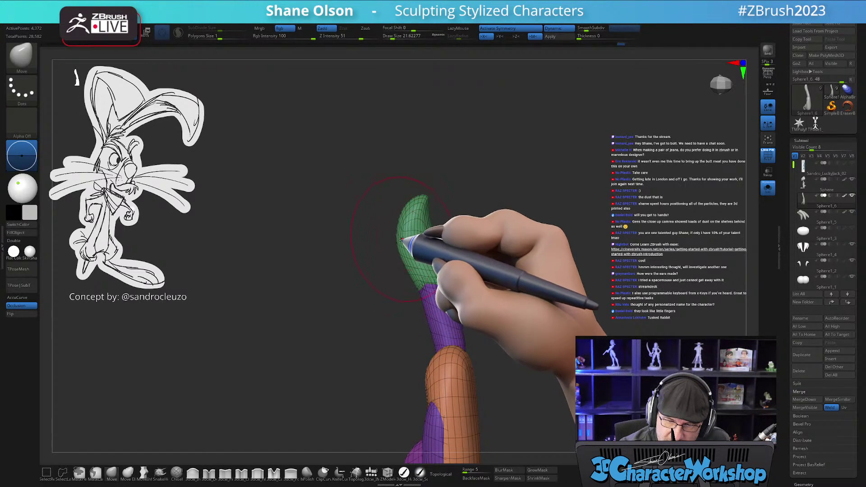
mouse_move(399, 262)
mouse_down()
mouse_move(430, 265)
mouse_move(440, 244)
mouse_up()
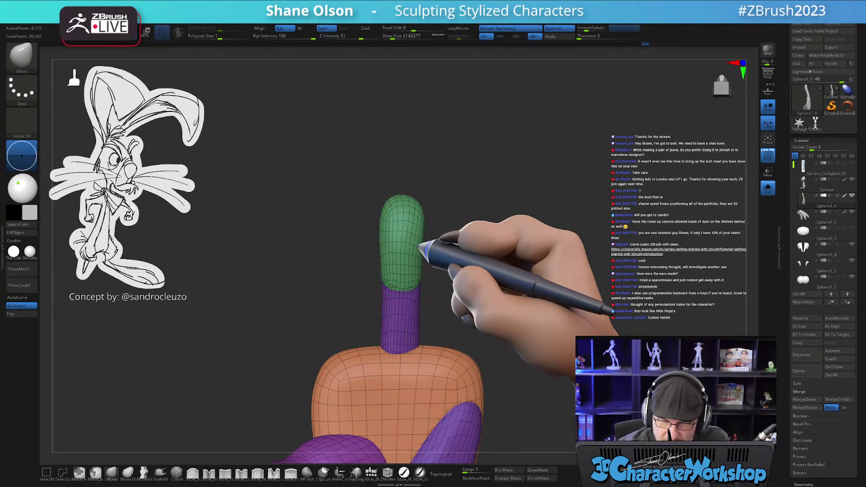
mouse_move(418, 246)
mouse_down()
mouse_move(493, 280)
mouse_move(425, 340)
mouse_move(460, 277)
mouse_move(473, 286)
mouse_up()
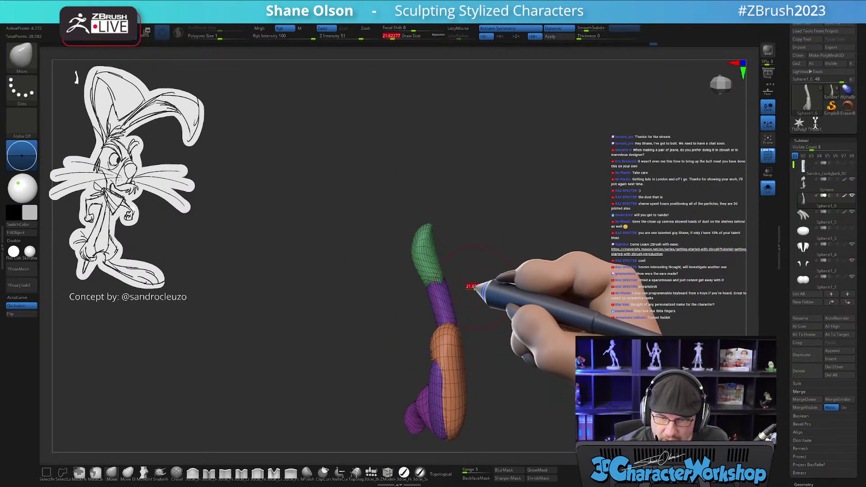
- Nudge the joint between the two finger segments so their side contours line up
key(bracketleft)
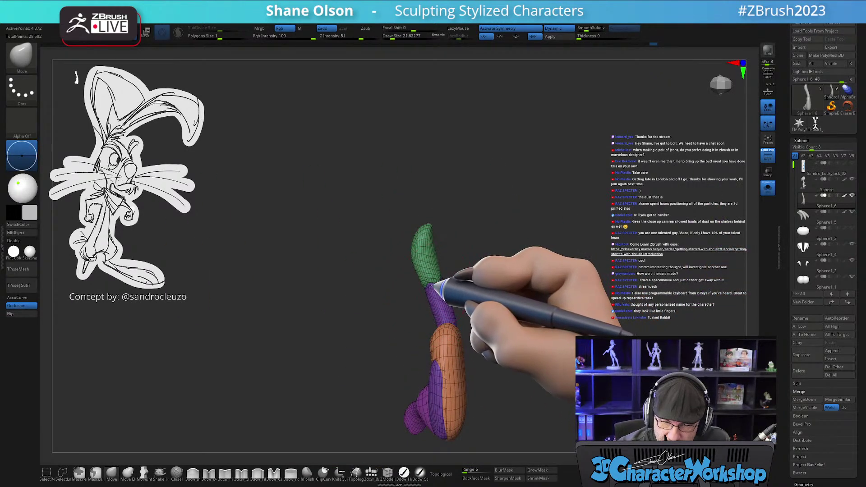
drag(432, 286, 435, 283)
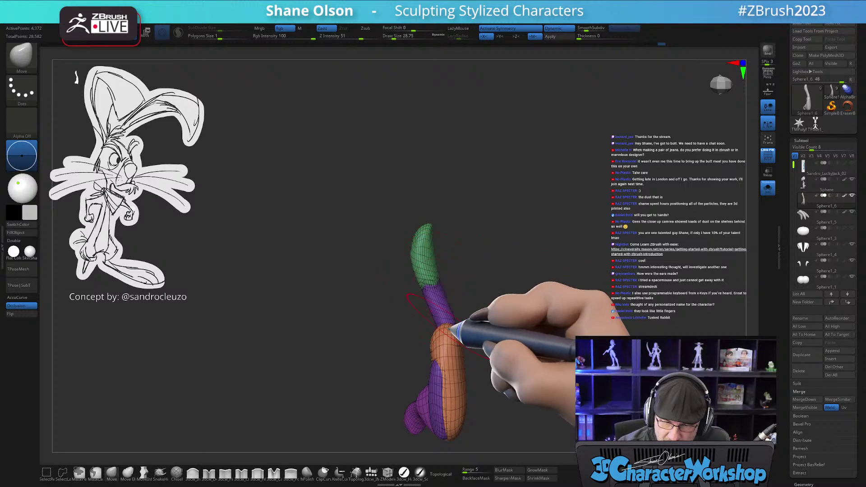
drag(527, 275, 487, 290)
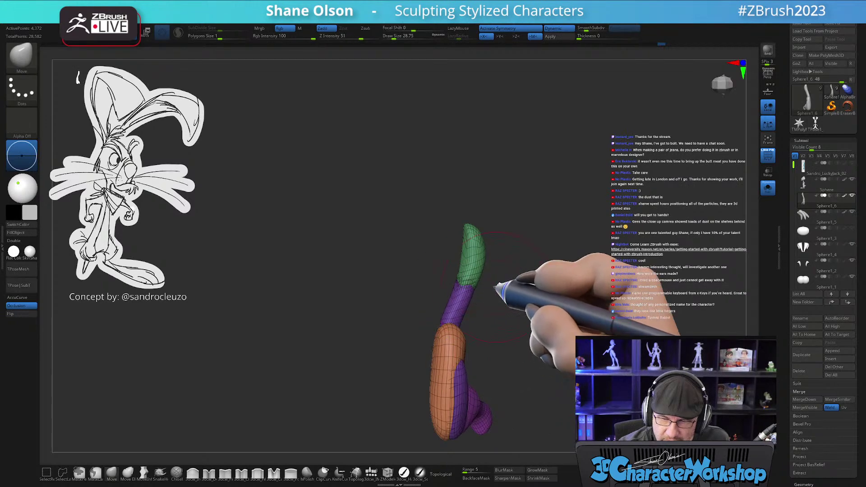
mouse_move(470, 325)
mouse_down()
mouse_move(477, 310)
mouse_move(469, 320)
mouse_up()
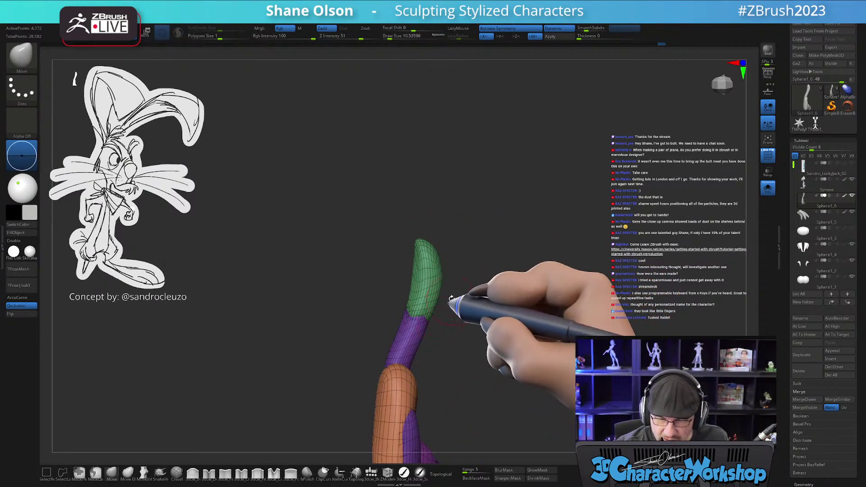
key(ctrl+shift)
ctrl+shift+drag(439, 247, 450, 270)
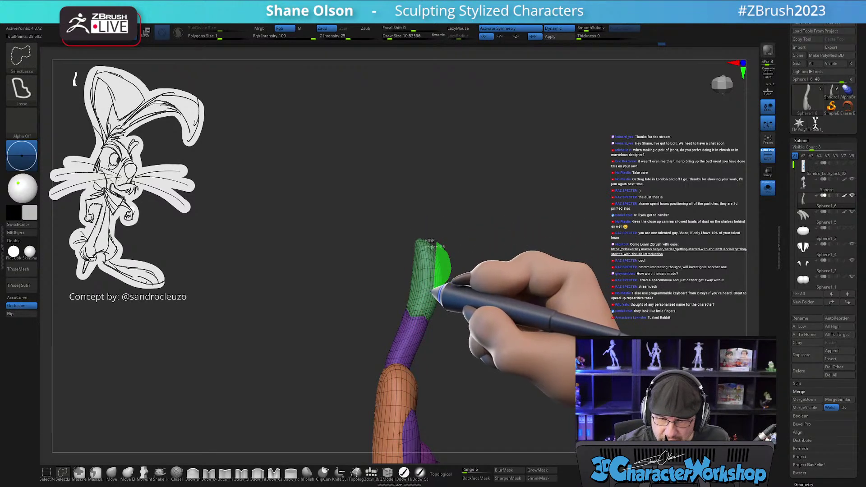
mouse_move(403, 339)
ctrl+shift+mouse_down()
mouse_move(406, 354)
mouse_move(367, 386)
mouse_move(458, 350)
ctrl+shift+mouse_up()
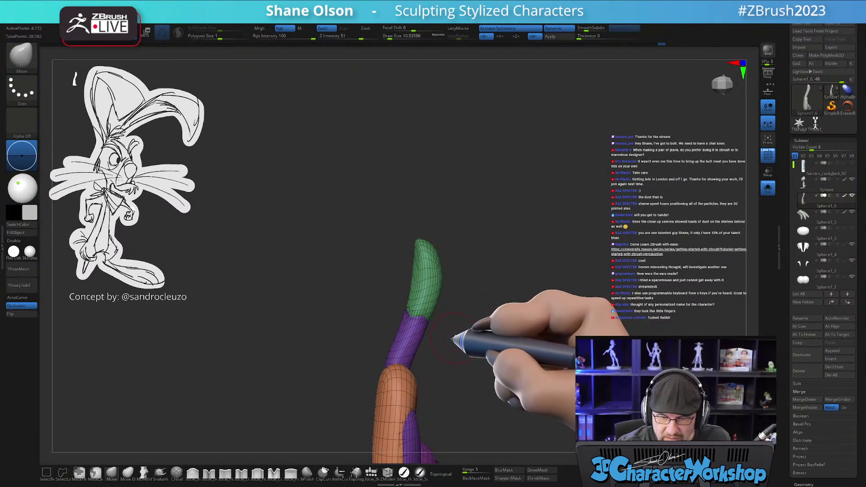
mouse_move(451, 340)
mouse_down()
mouse_move(485, 333)
mouse_move(460, 339)
mouse_move(451, 357)
mouse_up()
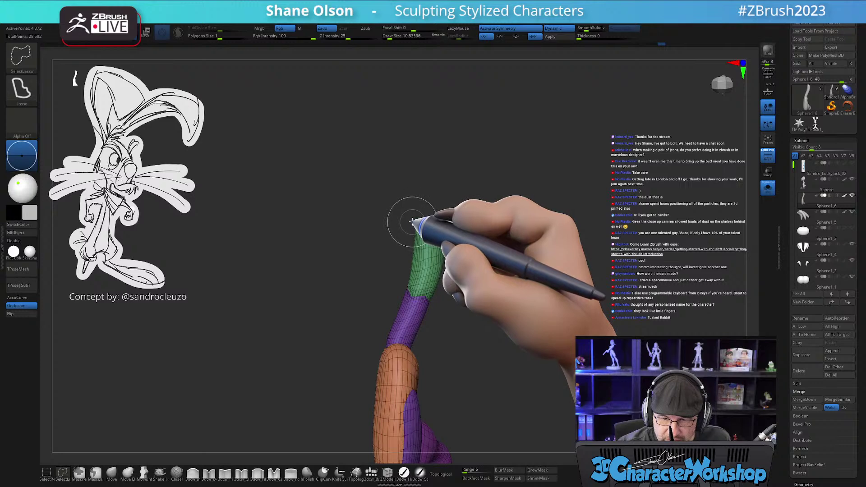
ctrl+shift+drag(409, 232, 404, 275)
mouse_move(399, 305)
ctrl+shift+mouse_down()
mouse_move(393, 344)
mouse_move(363, 363)
mouse_move(433, 247)
mouse_move(428, 234)
ctrl+shift+mouse_up()
- Refine the width of the finger at the joint with a slightly larger Move brush, viewed from the back of the hand
mouse_move(464, 331)
mouse_down()
mouse_move(506, 331)
mouse_move(454, 340)
mouse_up()
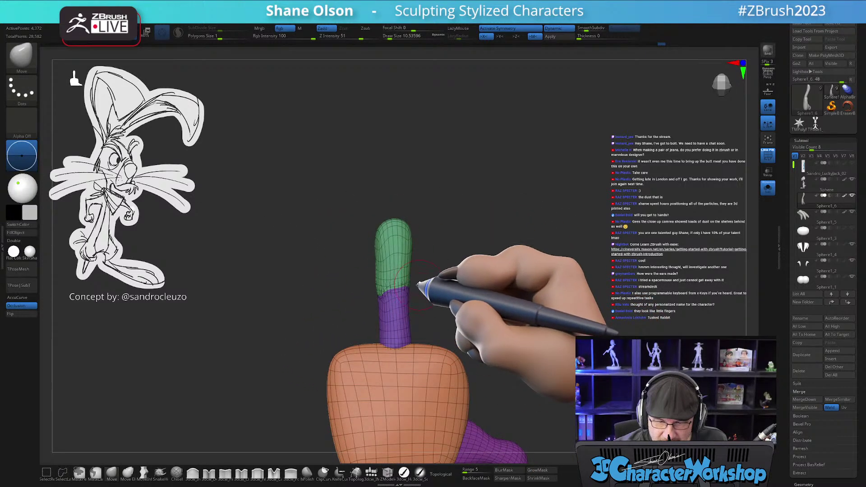
key(bracketright)
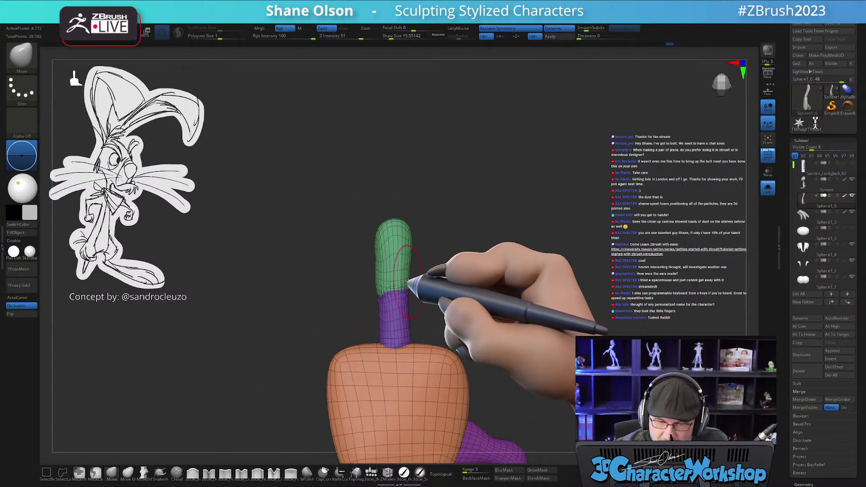
drag(402, 294, 485, 304)
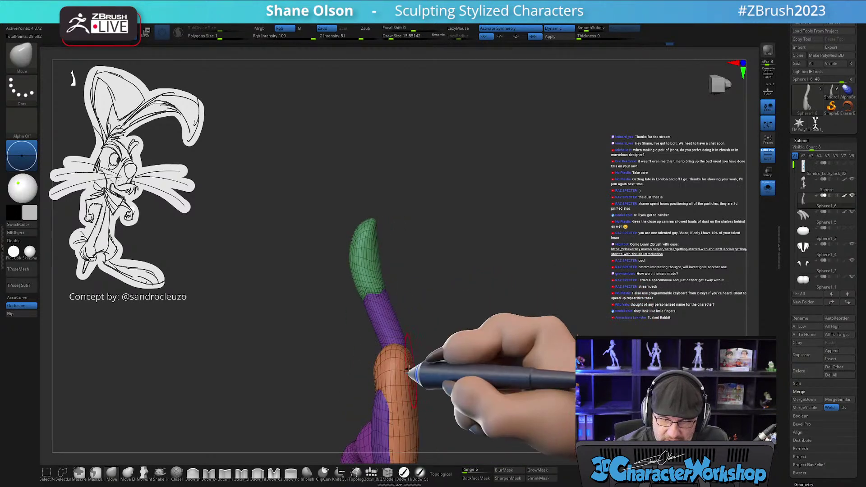
mouse_move(445, 339)
mouse_down()
mouse_move(458, 319)
mouse_move(440, 285)
mouse_move(454, 316)
mouse_move(437, 324)
mouse_up()
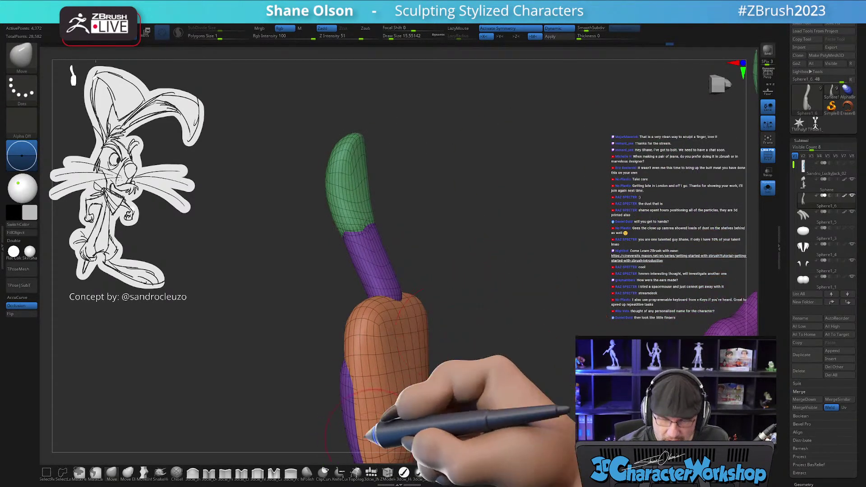
- Enable topological masking for the Move brush and reposition the base of the lower finger segment where it enters the palm
click(439, 473)
key(bracketright)
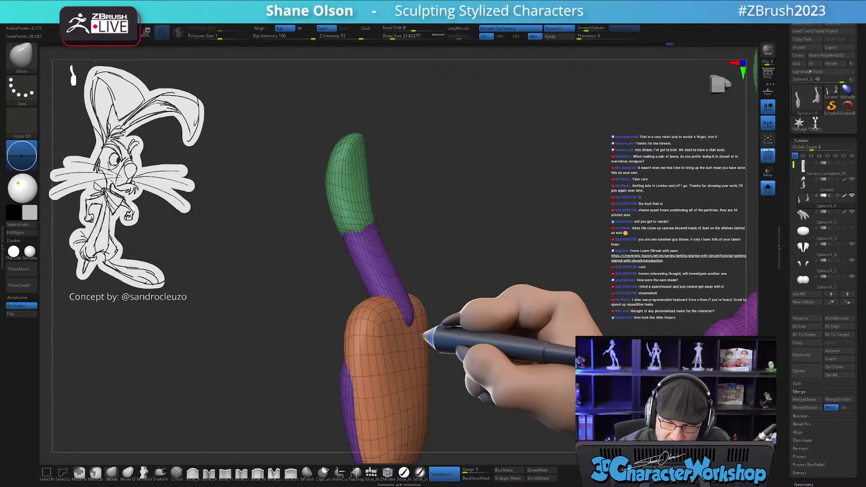
drag(417, 289, 408, 321)
drag(442, 263, 415, 298)
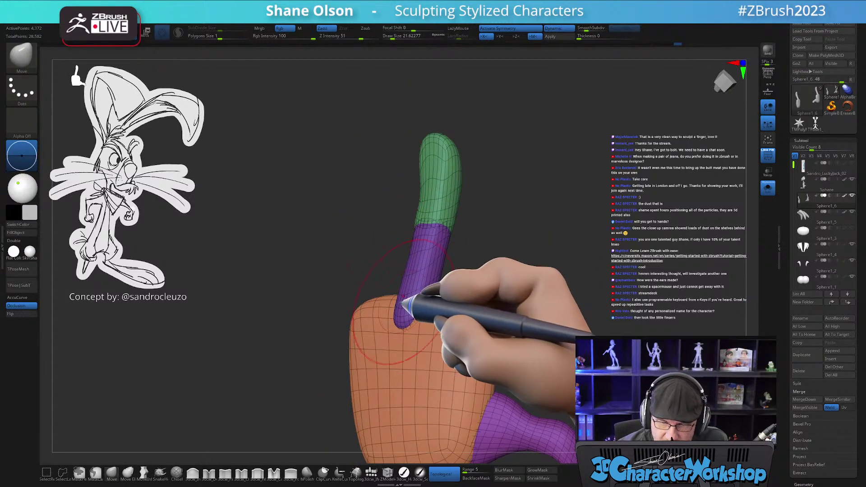
key(ctrl)
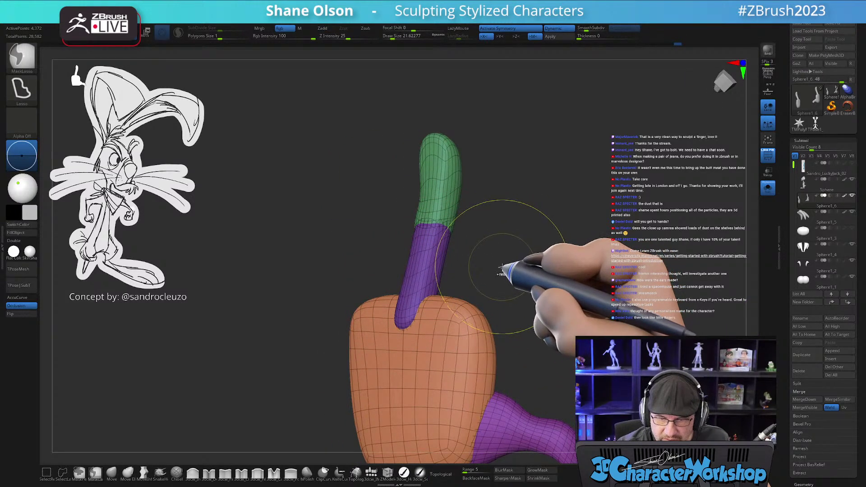
mouse_move(499, 271)
shift+mouse_down()
mouse_move(479, 302)
mouse_move(458, 303)
shift+mouse_up()
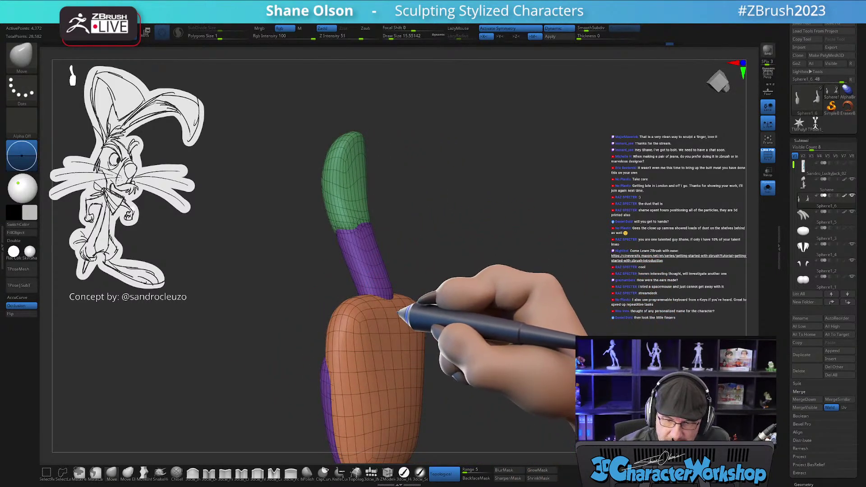
shift+drag(434, 303, 506, 285)
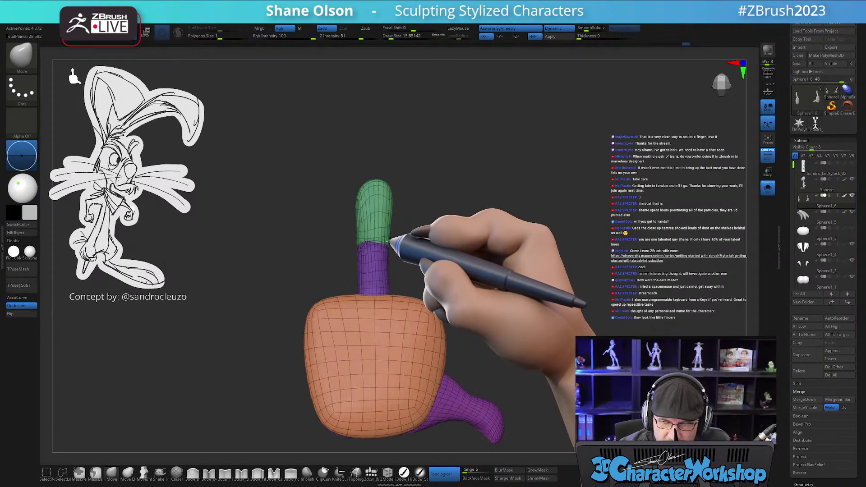
- Isolate the two finger segments and the heel pad with rectangle selection, and give the heel pad its own polygroup
alt+drag(452, 283, 469, 295)
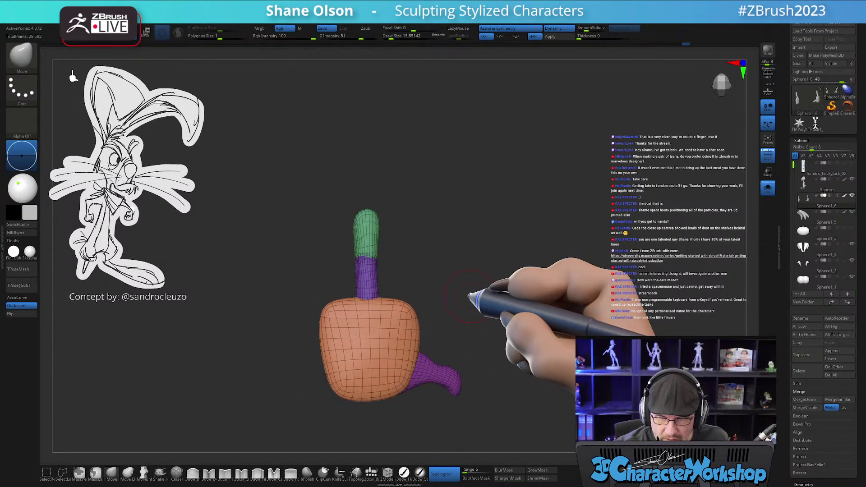
alt+drag(396, 261, 383, 284)
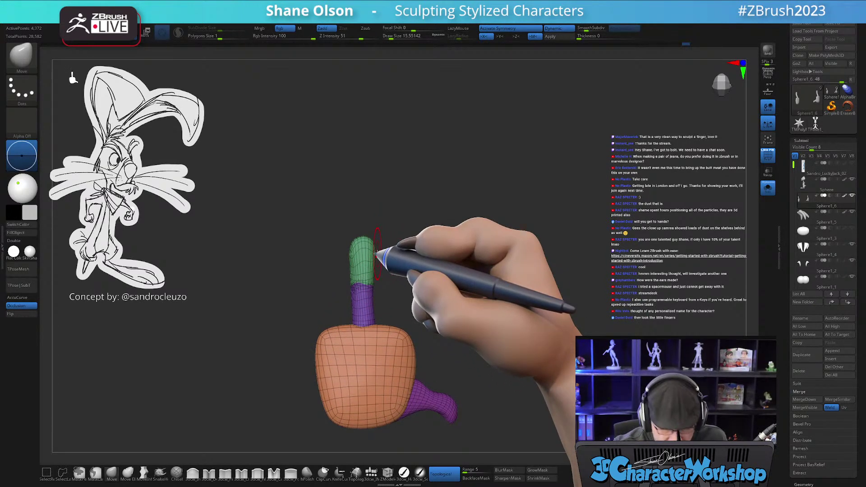
key(w)
key(q)
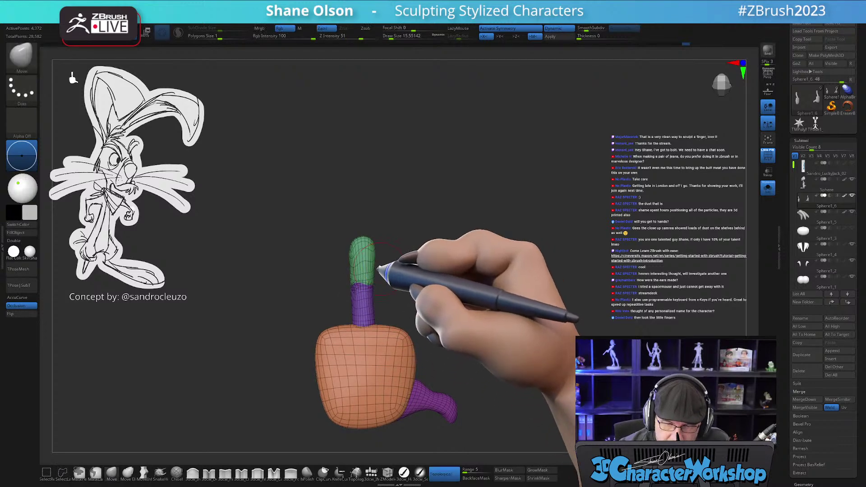
click(42, 475)
ctrl+shift+click(363, 295)
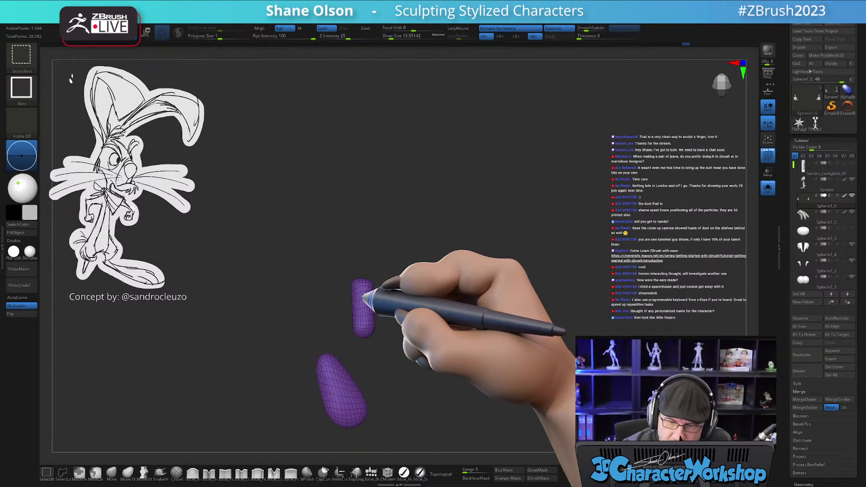
ctrl+shift+click(364, 291)
ctrl+shift+click(364, 282)
drag(479, 312, 470, 332)
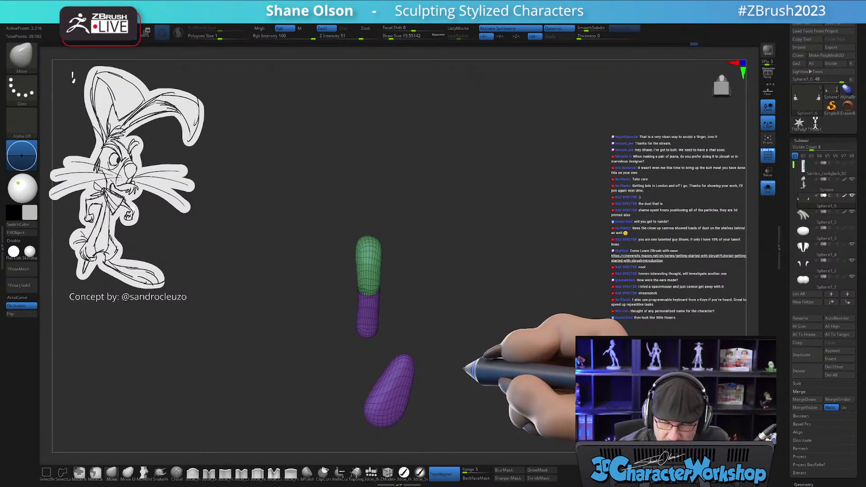
mouse_move(455, 367)
mouse_down()
mouse_move(459, 354)
mouse_move(380, 415)
mouse_move(468, 392)
mouse_up()
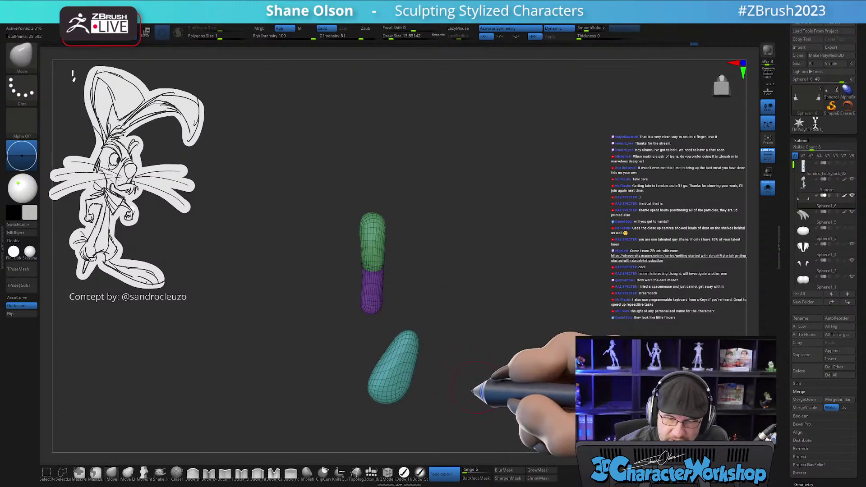
- Bring back the full hand and place the transform gizmo at the base of the two-segment finger
mouse_move(424, 342)
ctrl+mouse_down()
mouse_move(337, 332)
mouse_move(360, 341)
ctrl+mouse_up()
ctrl+shift+click(481, 340)
mouse_move(489, 356)
mouse_down()
mouse_move(461, 370)
mouse_move(547, 310)
mouse_move(466, 342)
mouse_up()
key(w)
alt+click(357, 281)
alt+click(370, 226)
alt+drag(383, 254, 393, 297)
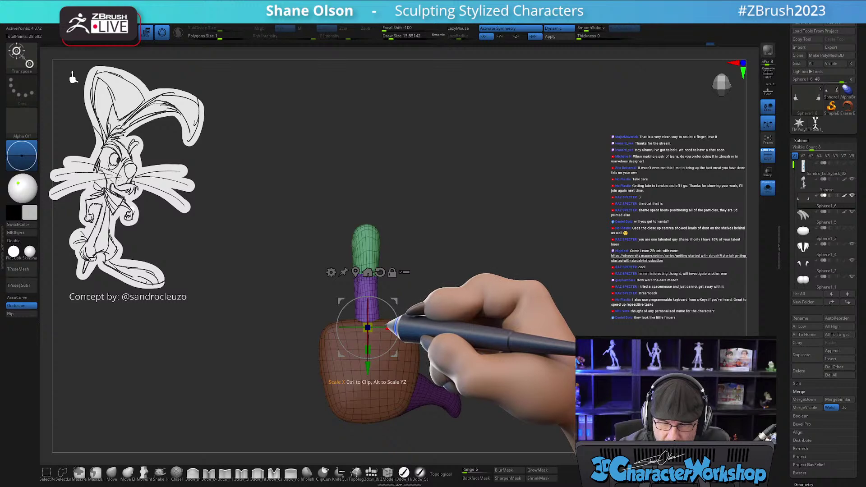
- Resize the two-segment finger and shift it in depth so its base sits centred on the palm's upper edge
mouse_move(404, 327)
mouse_down()
mouse_move(491, 332)
mouse_move(455, 314)
mouse_move(405, 313)
mouse_up()
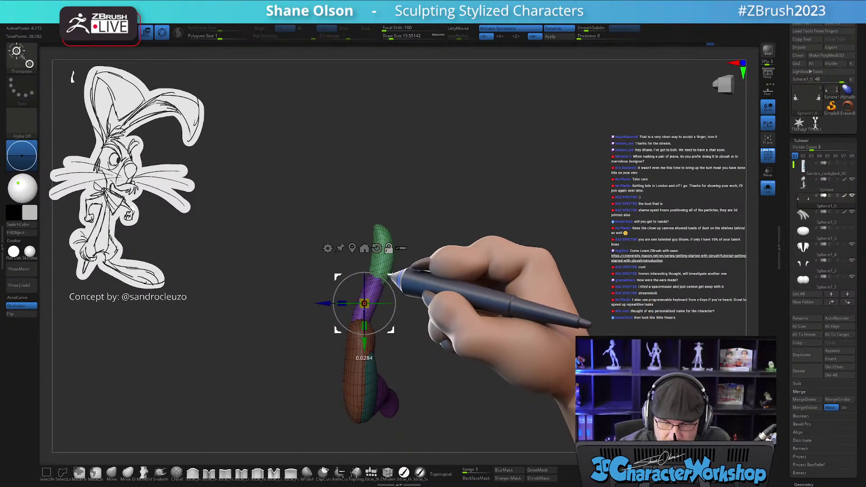
drag(343, 295, 292, 260)
drag(395, 278, 448, 344)
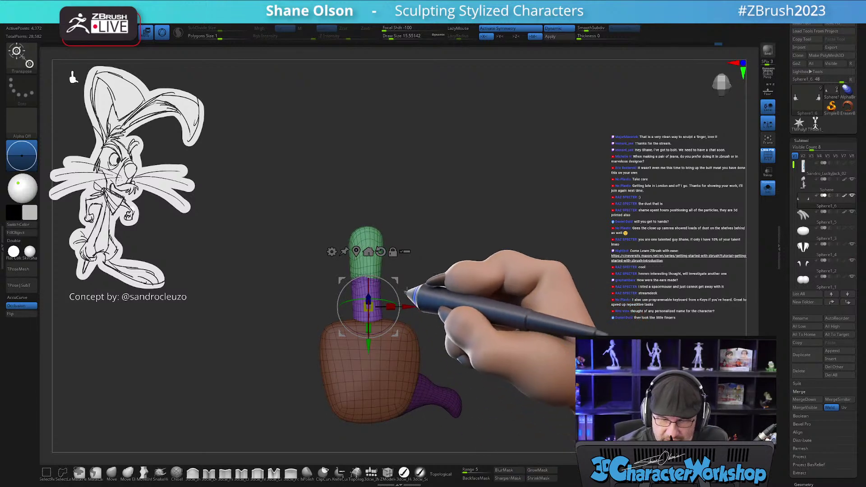
drag(366, 307, 365, 305)
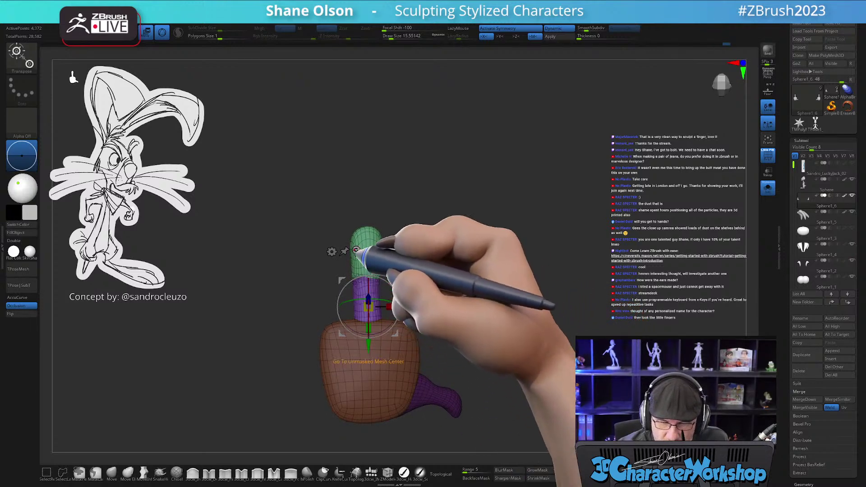
drag(429, 300, 423, 313)
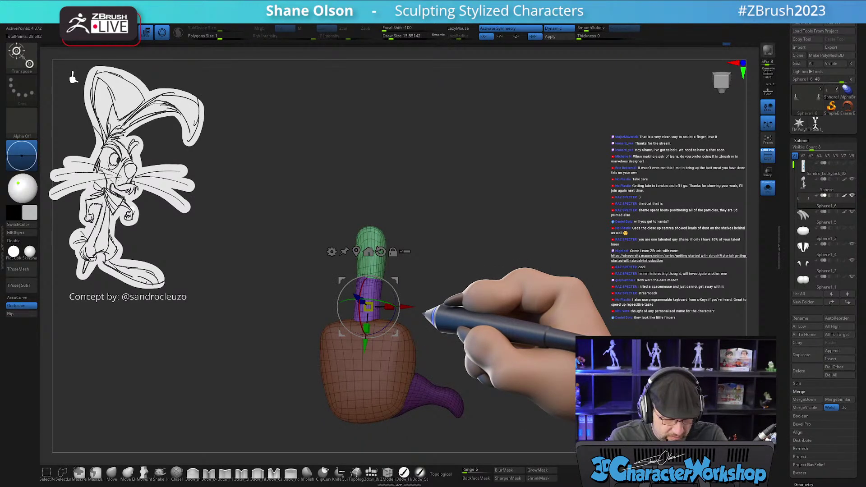
mouse_move(460, 327)
mouse_down()
mouse_move(474, 327)
mouse_move(461, 315)
mouse_up()
- Duplicate the middle finger to both sides of the palm, then rotate and scale the copies as shorter, splayed outer fingers
ctrl+drag(398, 279, 364, 294)
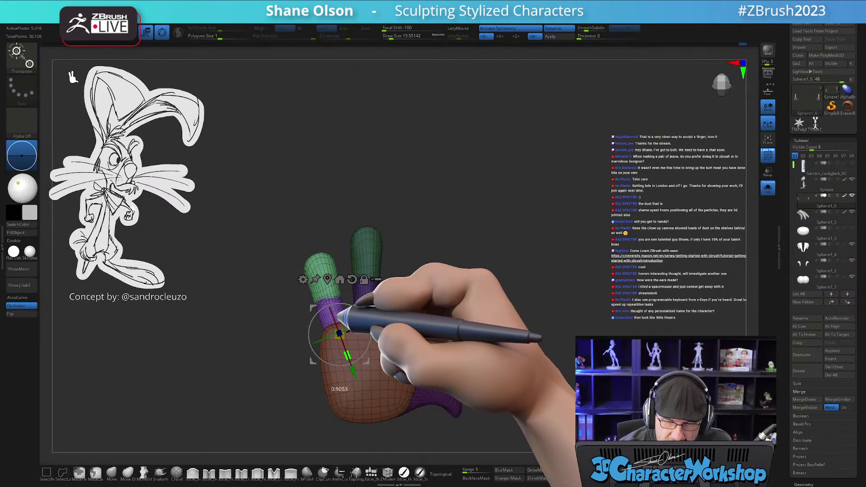
drag(458, 284, 443, 320)
drag(362, 326, 421, 322)
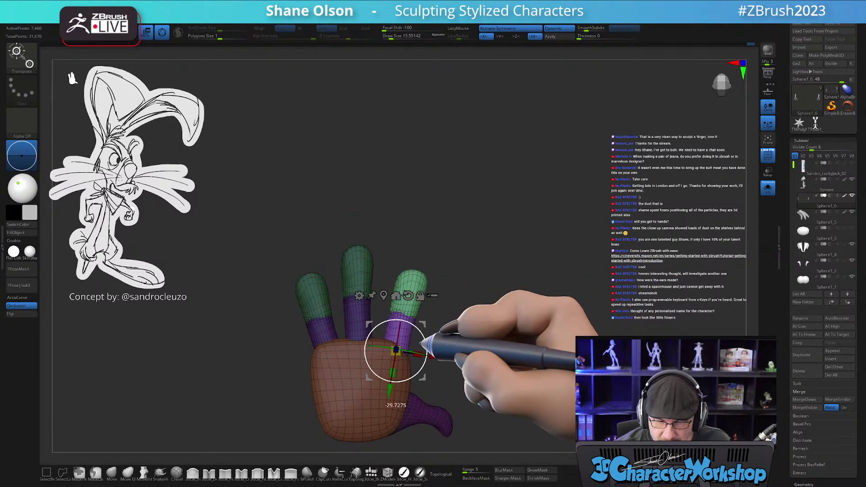
drag(426, 317, 487, 363)
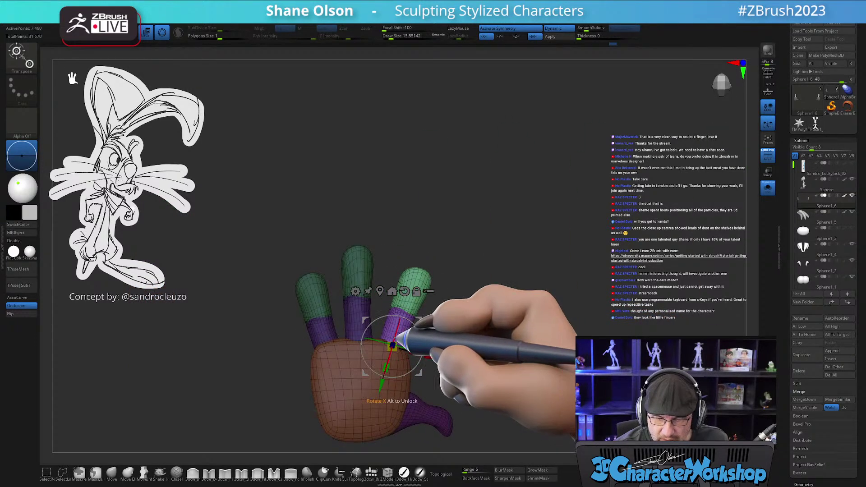
drag(418, 317, 417, 315)
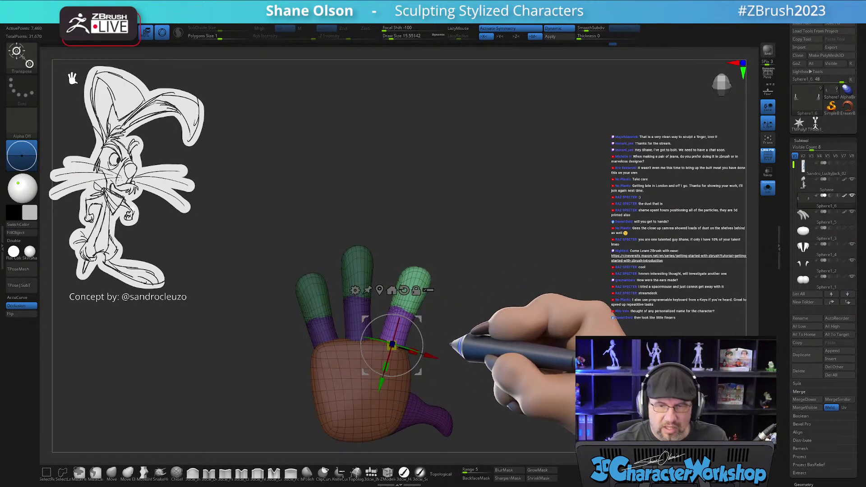
drag(452, 346, 455, 336)
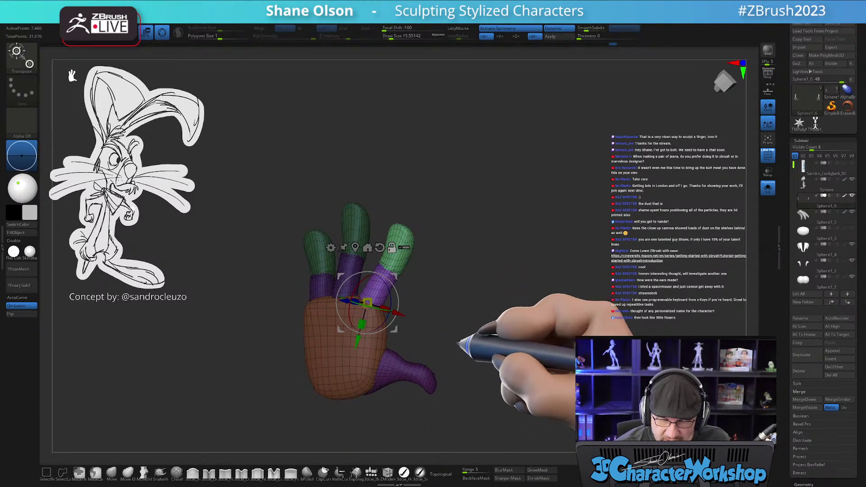
- Give every separate piece of the hand its own polygroup with Auto Groups
key(q)
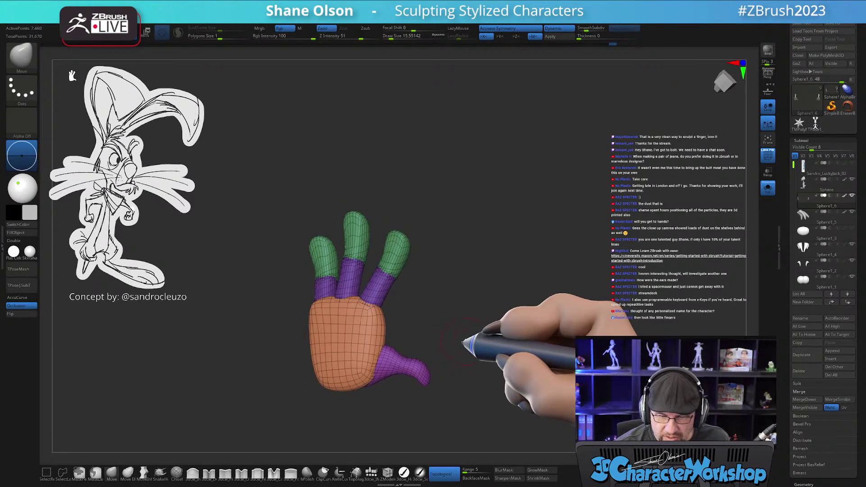
key(space)
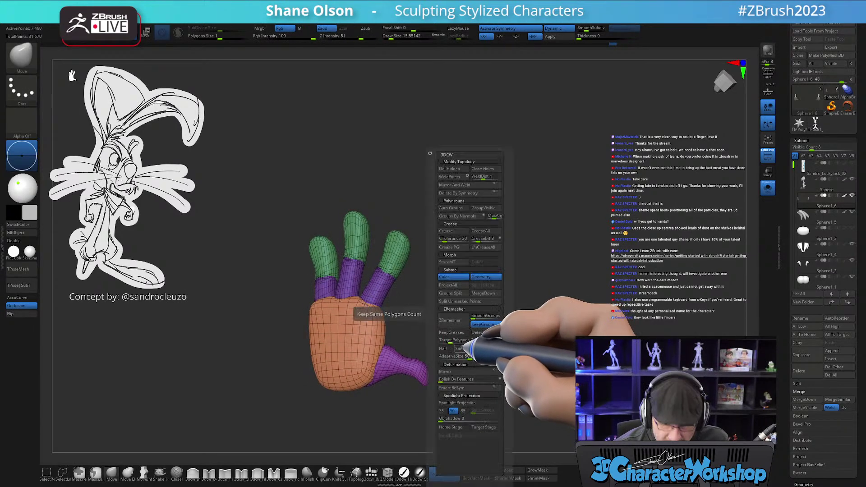
click(462, 204)
- Reshape the palm's upper edge below the fingers with a larger Move brush, draw size about 22
mouse_move(462, 325)
mouse_down()
mouse_move(512, 319)
mouse_move(458, 328)
mouse_move(460, 305)
mouse_move(421, 298)
mouse_move(460, 292)
mouse_move(447, 280)
mouse_move(396, 288)
mouse_up()
key(bracketright)
key(bracketright)
right_drag(339, 277, 329, 274)
drag(330, 274, 328, 269)
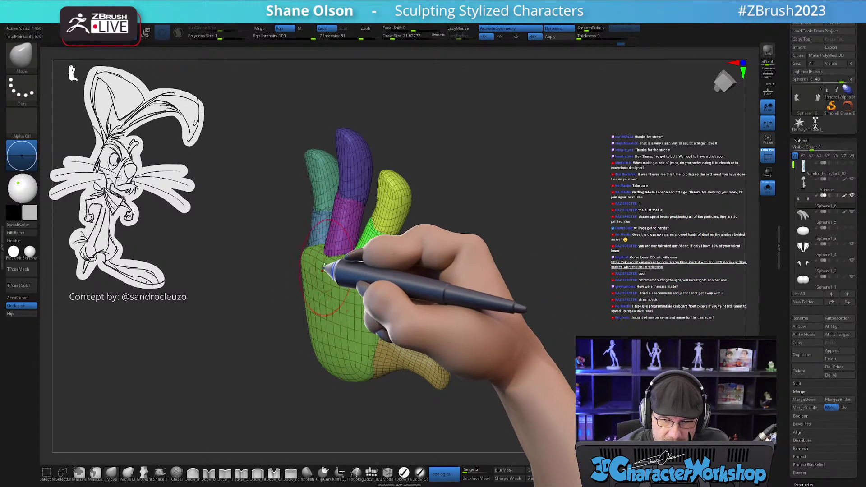
drag(376, 303, 438, 356)
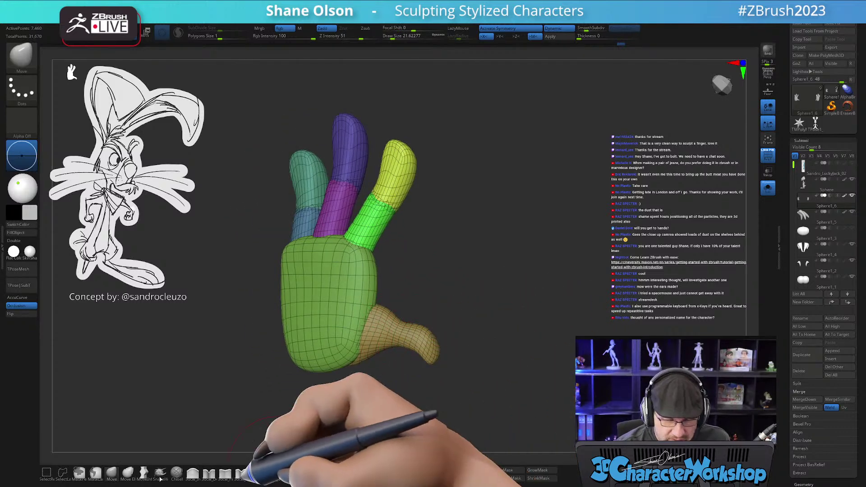
- Swell the thumb tip with the Inflate brush and hide the polygroup wireframe display
click(192, 471)
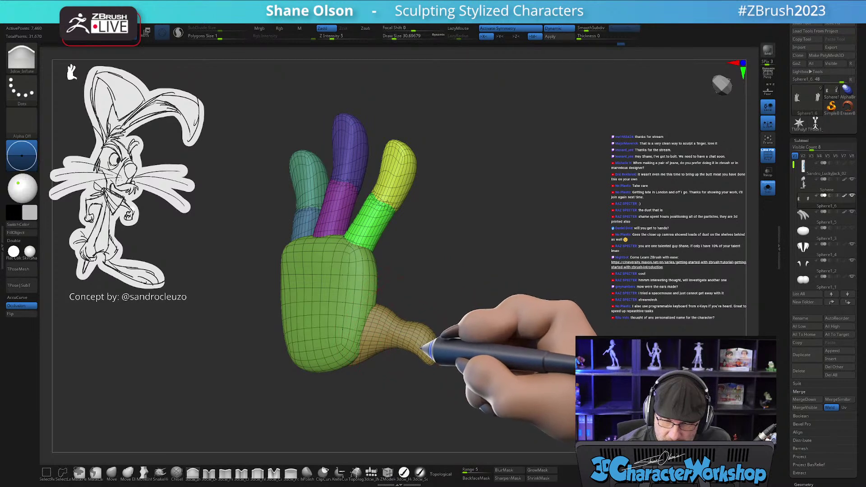
mouse_move(440, 336)
mouse_down()
mouse_move(424, 331)
mouse_move(451, 350)
mouse_move(423, 341)
mouse_move(430, 332)
mouse_up()
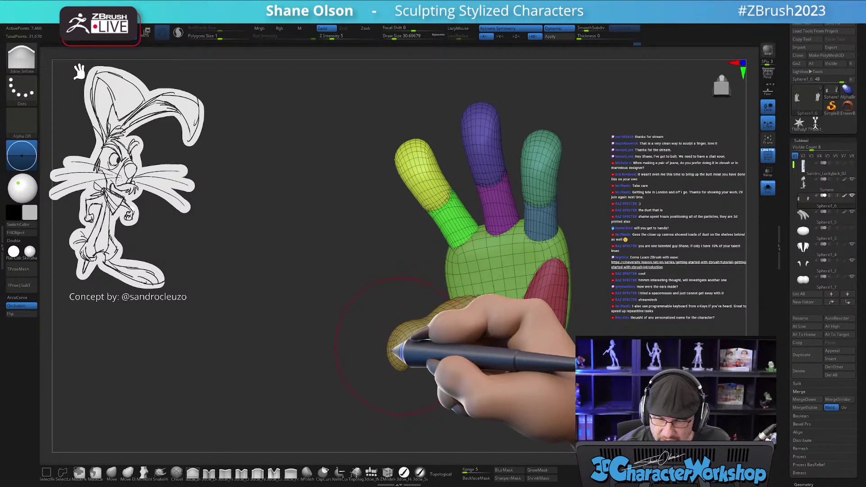
mouse_move(499, 344)
mouse_down()
mouse_move(550, 359)
mouse_move(513, 361)
mouse_move(508, 376)
mouse_move(574, 353)
mouse_move(433, 359)
mouse_move(507, 353)
mouse_move(478, 346)
mouse_move(467, 365)
mouse_move(516, 348)
mouse_move(549, 351)
mouse_move(510, 381)
mouse_move(504, 372)
mouse_move(513, 365)
mouse_move(468, 367)
mouse_move(465, 325)
mouse_up()
key(shift)
key(shift+f)
- Adjust the palm's side contours below the outer fingers with the Move brush at a draw size of about 27
click(111, 472)
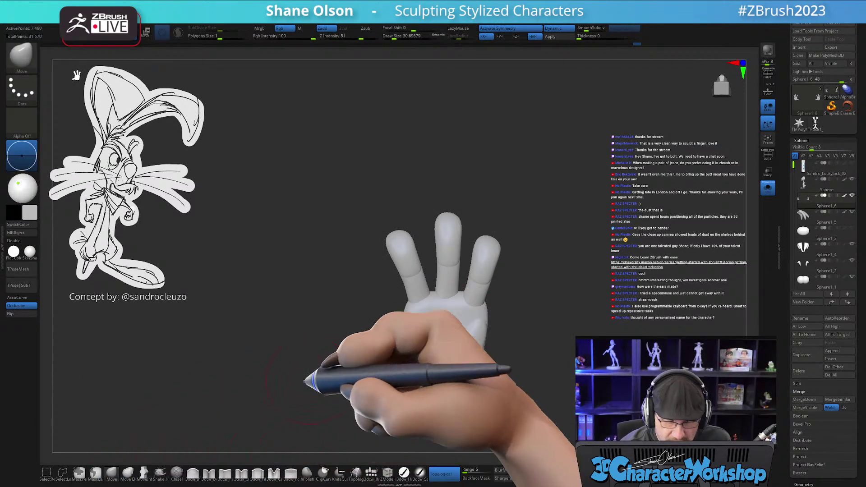
drag(266, 399, 424, 322)
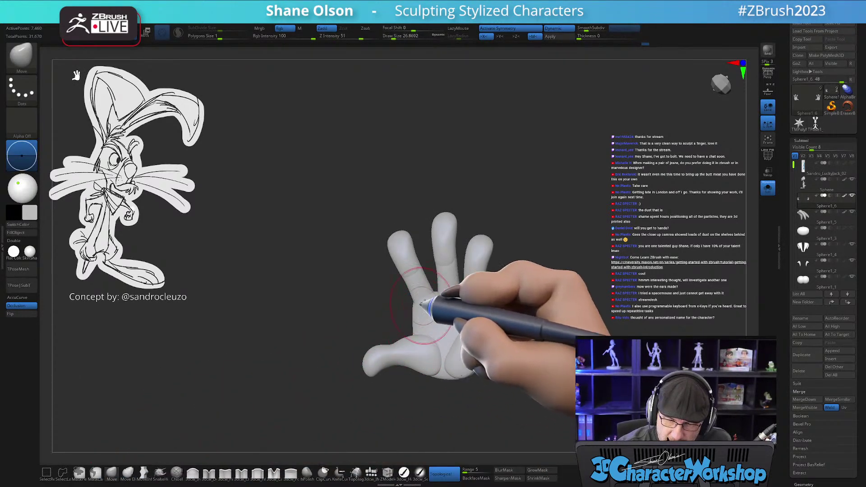
mouse_move(510, 316)
mouse_down()
mouse_move(518, 309)
mouse_move(489, 311)
mouse_up()
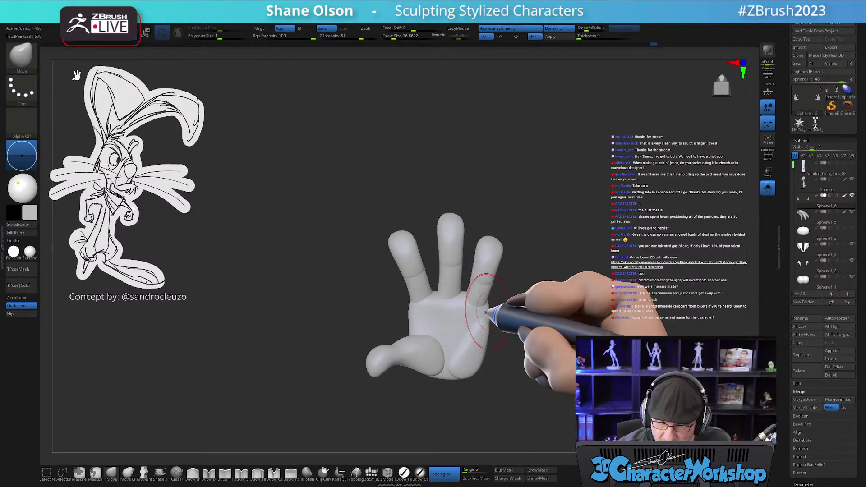
right_drag(437, 315, 469, 319)
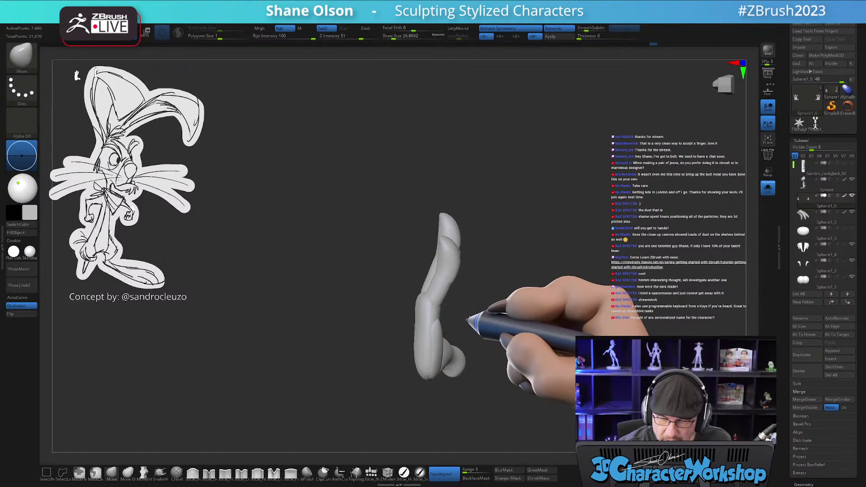
mouse_move(467, 317)
mouse_down()
mouse_move(487, 304)
mouse_move(415, 325)
mouse_up()
- Reshape the palm's profile with a Move brush larger than 40 and check the hand's silhouette from several angles
key(s)
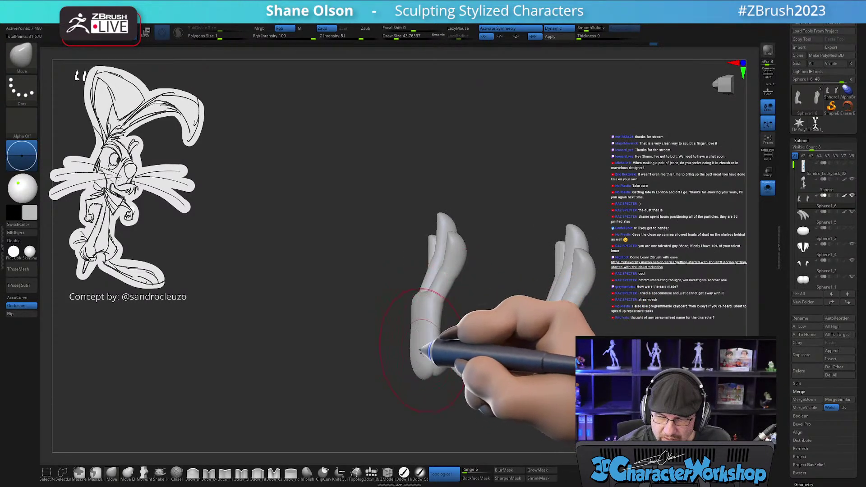
mouse_move(411, 357)
mouse_down()
mouse_move(429, 316)
mouse_move(406, 321)
mouse_move(455, 353)
mouse_move(450, 339)
mouse_up()
mouse_move(470, 311)
mouse_down()
mouse_move(506, 313)
mouse_move(545, 359)
mouse_move(516, 318)
mouse_move(505, 331)
mouse_up()
right_drag(432, 338, 427, 352)
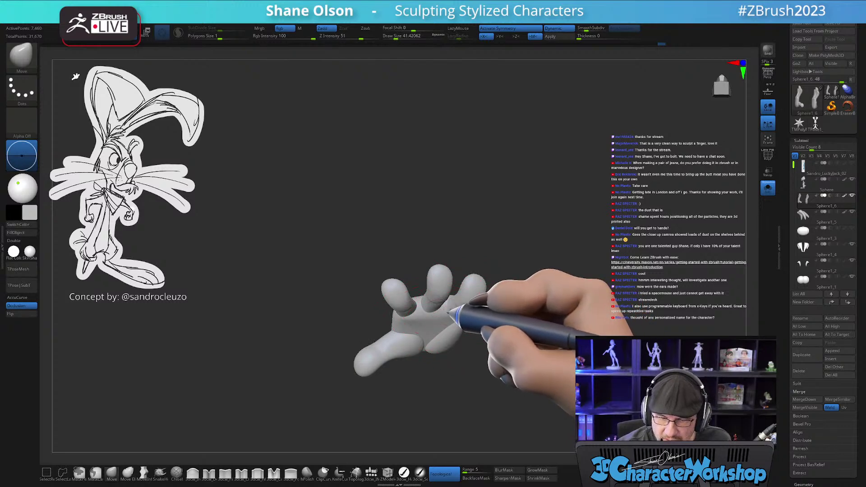
mouse_move(456, 310)
mouse_down()
mouse_move(498, 332)
mouse_move(506, 353)
mouse_move(464, 312)
mouse_move(456, 347)
mouse_move(442, 359)
mouse_move(496, 346)
mouse_move(487, 359)
mouse_move(481, 348)
mouse_move(440, 361)
mouse_move(410, 318)
mouse_up()
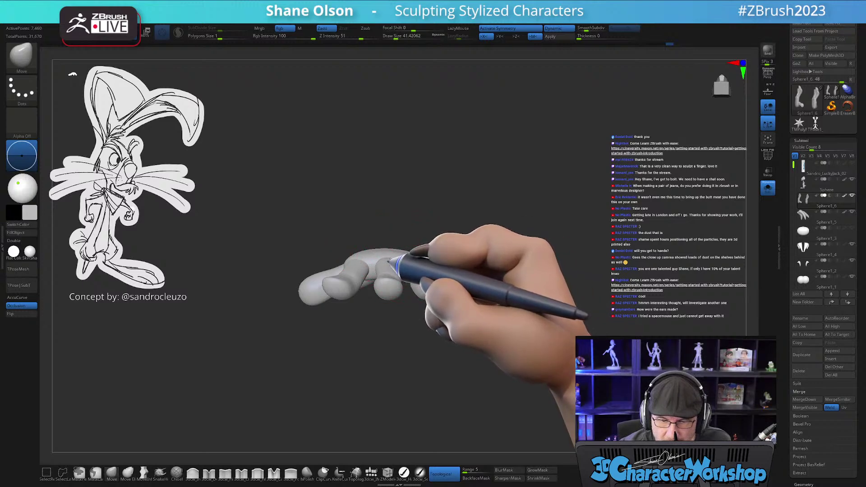
mouse_move(399, 285)
mouse_down()
mouse_move(448, 305)
mouse_move(448, 344)
mouse_move(436, 352)
mouse_move(486, 340)
mouse_move(448, 357)
mouse_move(441, 373)
mouse_move(437, 324)
mouse_move(446, 309)
mouse_move(459, 374)
mouse_move(459, 340)
mouse_move(533, 384)
mouse_up()
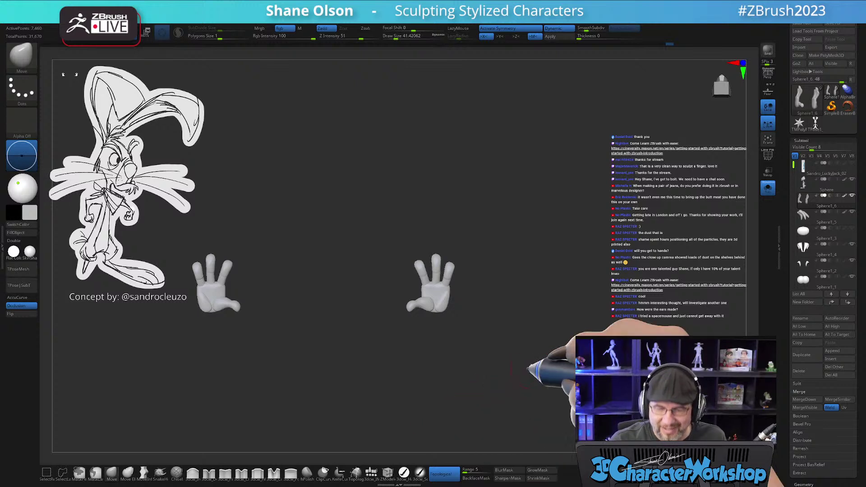
- Refine the base of the thumb where it meets the palm with a smaller Move brush, draw size about 23
alt+drag(520, 311, 602, 357)
drag(559, 392, 464, 385)
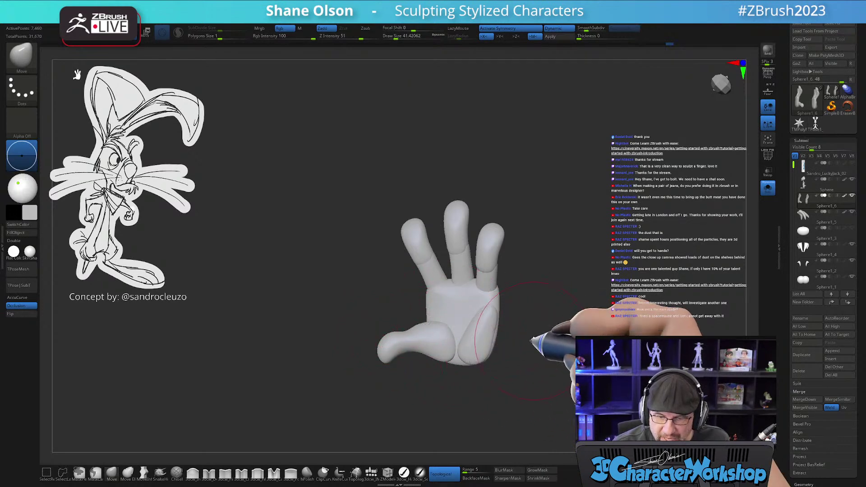
alt+drag(548, 352, 527, 354)
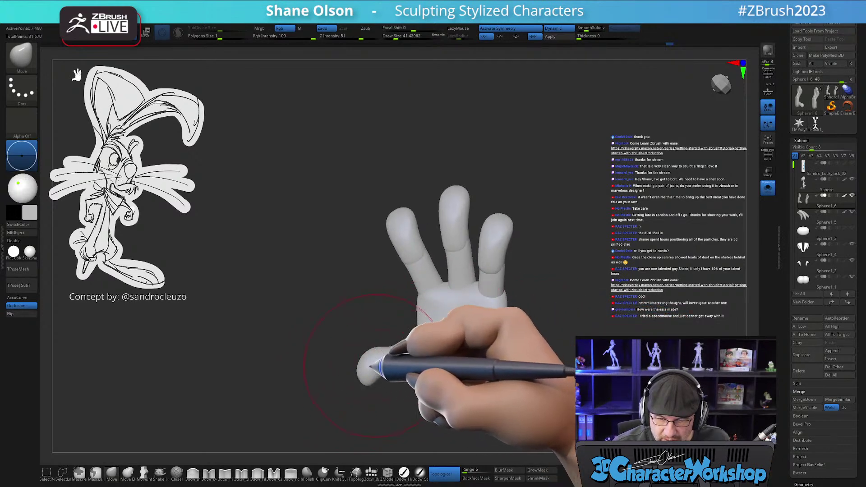
drag(579, 345, 586, 339)
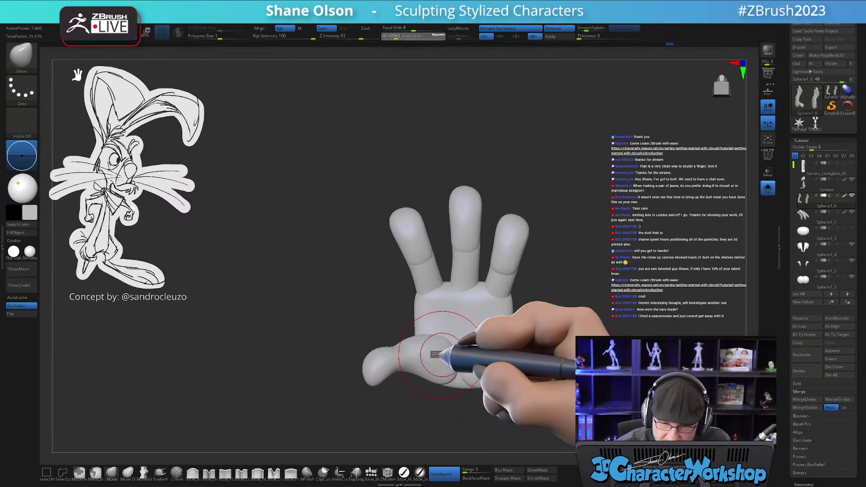
key(s)
key(ctrl+z)
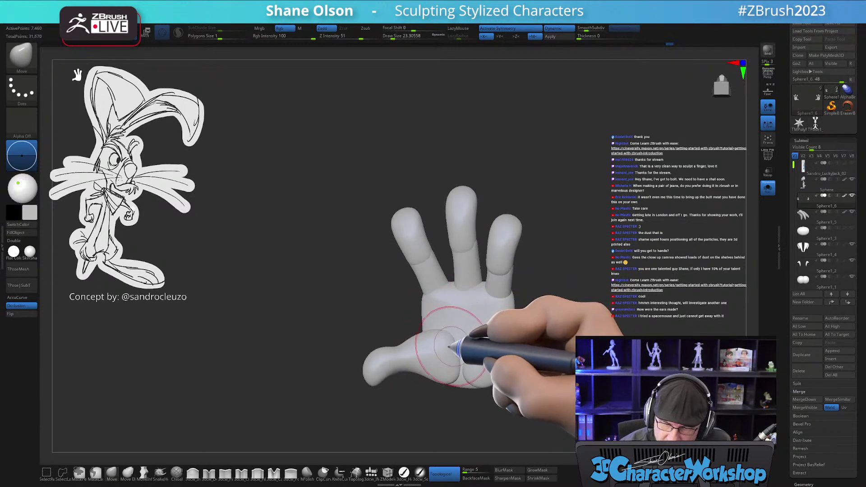
mouse_move(449, 354)
right_down()
mouse_move(456, 347)
mouse_move(444, 369)
mouse_move(448, 347)
right_up()
- Mask everything except the thumb and reposition it against the palm with the transform gizmo
ctrl+right_drag(536, 345, 544, 366)
right_drag(545, 366, 508, 411)
key(w)
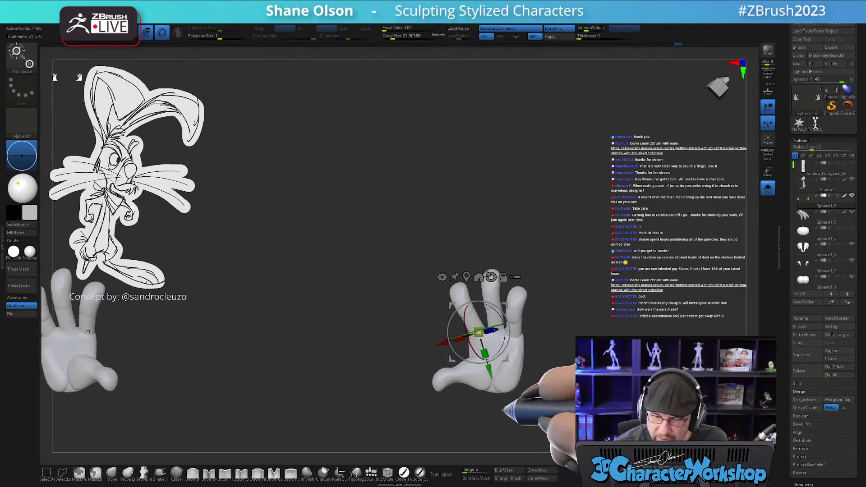
ctrl+click(469, 369)
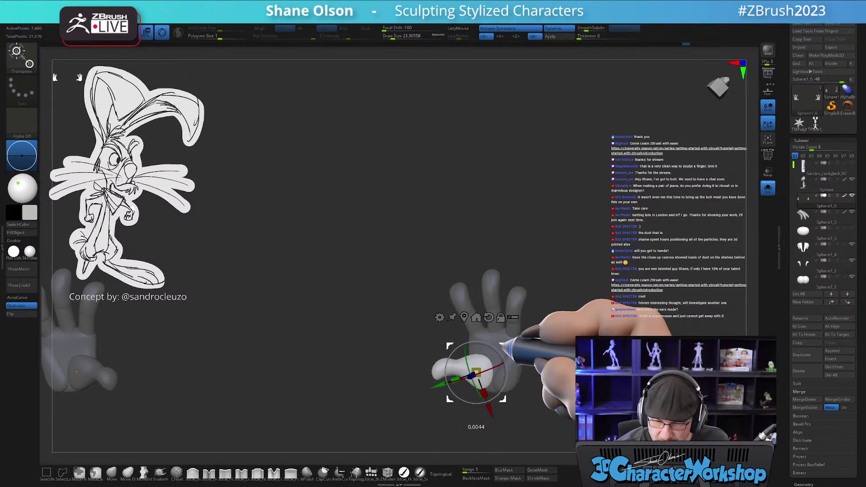
mouse_move(510, 337)
right_down()
mouse_move(577, 352)
mouse_move(551, 356)
mouse_move(559, 376)
mouse_move(554, 346)
mouse_move(530, 344)
mouse_move(525, 368)
right_up()
- Shape the unmasked thumb's base with the Move brush at draw size about 22, and clear the mask
key(q)
right_drag(493, 345, 492, 364)
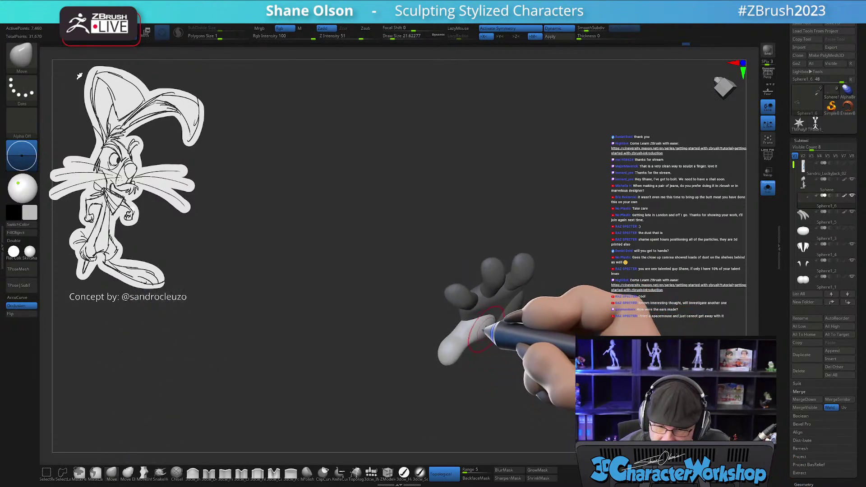
drag(463, 342, 467, 344)
mouse_move(482, 368)
right_down()
mouse_move(482, 397)
mouse_move(499, 357)
mouse_move(521, 397)
mouse_move(526, 371)
right_up()
ctrl+drag(526, 371, 519, 384)
right_drag(478, 366, 539, 372)
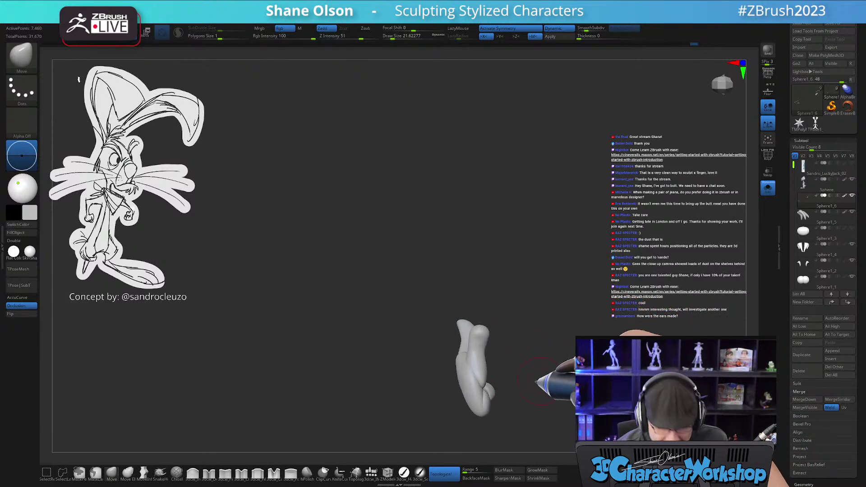
- Isolate the thumb by masking and rotate it away from the palm, then turn the hand so its fingers point forward
key(w)
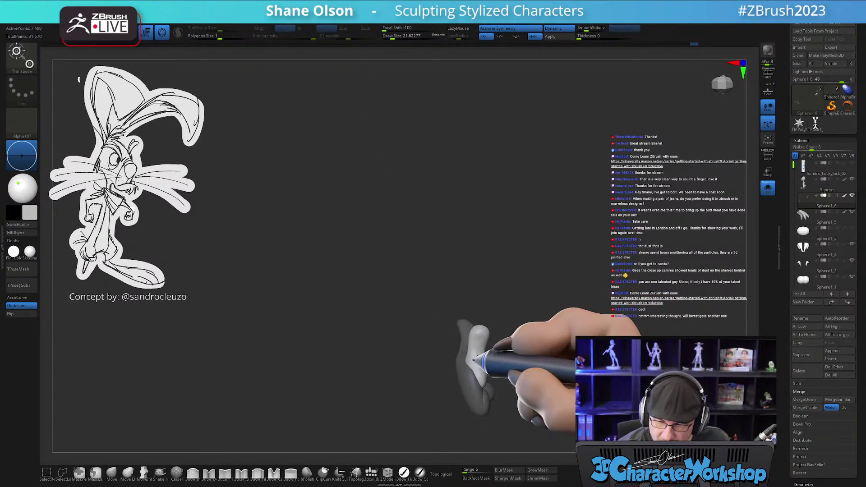
drag(494, 301, 492, 306)
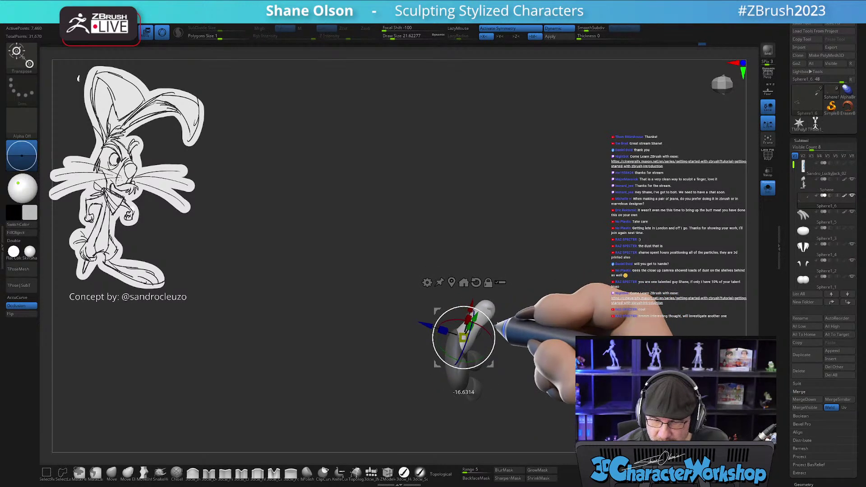
mouse_move(493, 310)
mouse_down()
mouse_move(521, 336)
mouse_move(464, 388)
mouse_move(540, 406)
mouse_move(529, 437)
mouse_move(553, 406)
mouse_move(514, 374)
mouse_move(498, 387)
mouse_move(526, 426)
mouse_move(430, 340)
mouse_move(440, 392)
mouse_move(483, 386)
mouse_move(472, 396)
mouse_up()
key(q)
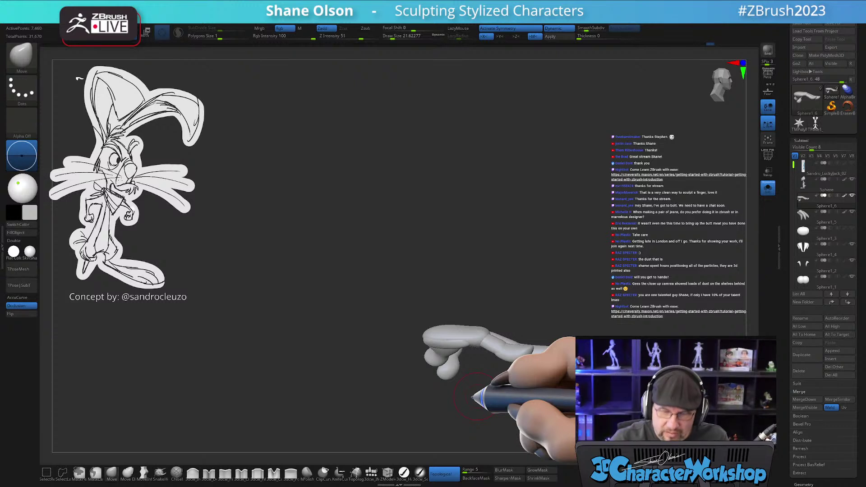
- Adjust the pose of the thumb with the Move brush at draw size about 56, and show the rest of the rabbit again
mouse_move(481, 389)
mouse_down()
mouse_move(510, 398)
mouse_move(447, 384)
mouse_move(501, 386)
mouse_move(508, 398)
mouse_move(501, 401)
mouse_move(482, 384)
mouse_move(454, 395)
mouse_move(552, 397)
mouse_move(545, 408)
mouse_move(521, 413)
mouse_move(495, 389)
mouse_move(508, 383)
mouse_up()
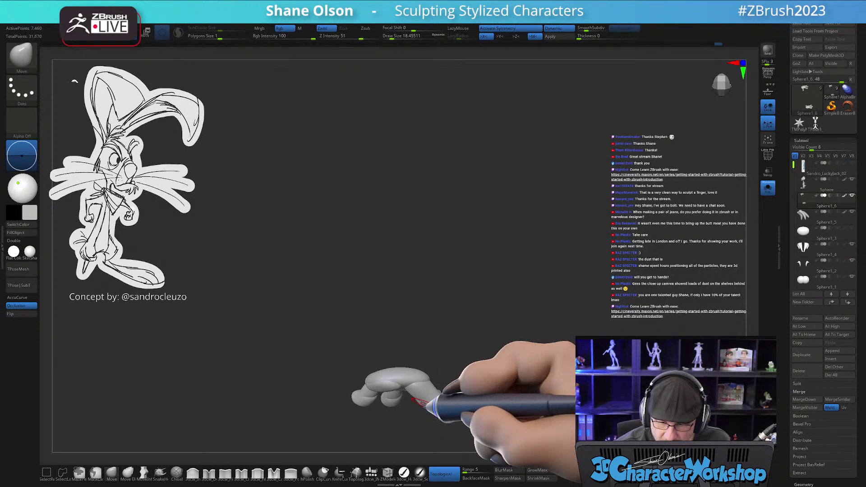
drag(491, 362, 448, 364)
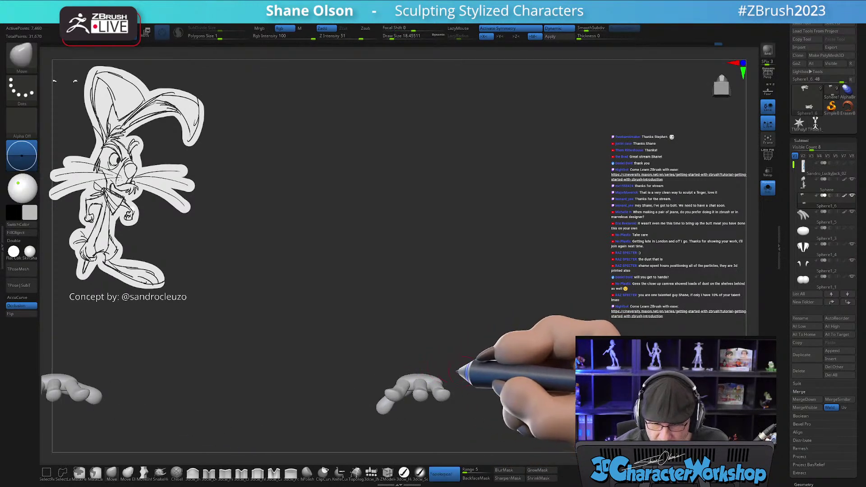
drag(481, 395, 463, 392)
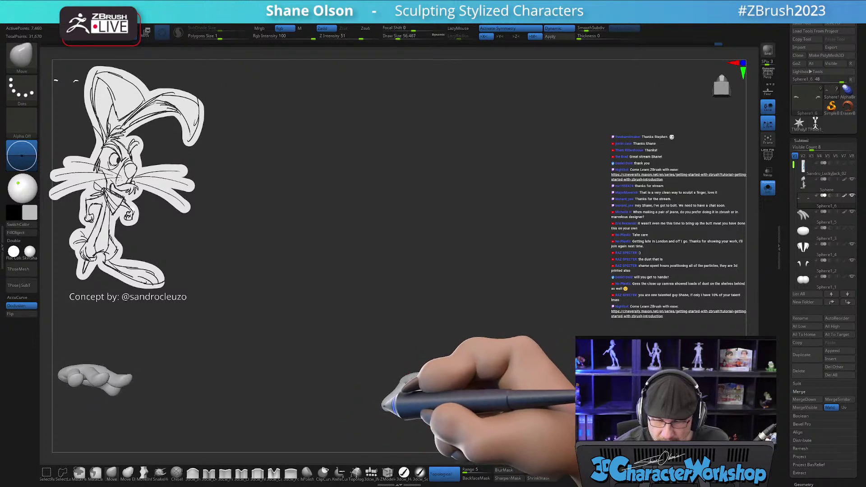
drag(381, 408, 514, 360)
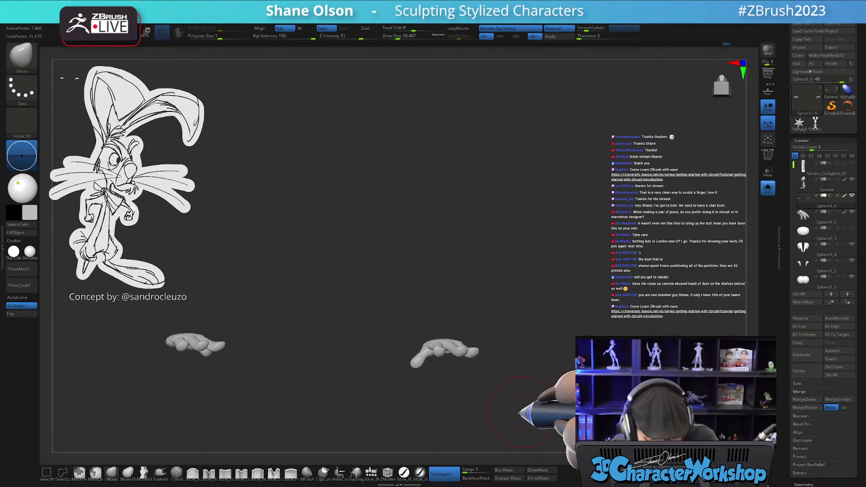
drag(522, 246, 472, 344)
click(768, 187)
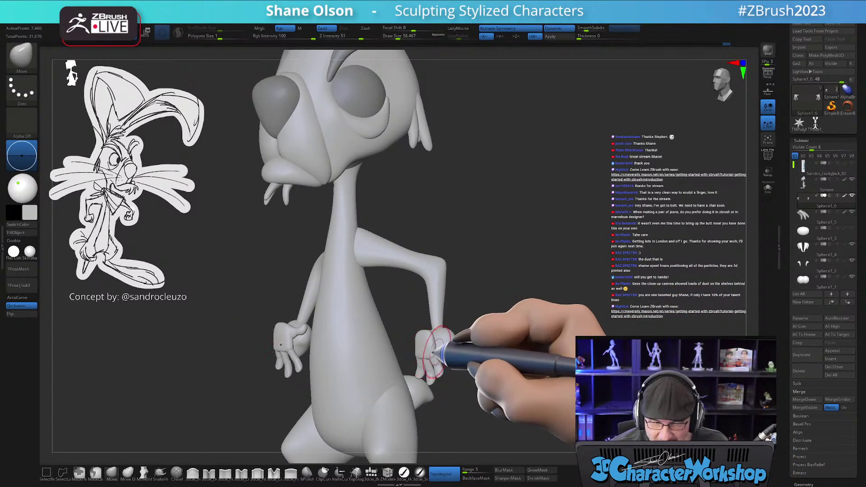
- Center the transform gizmo on the hand, then rotate and move the hand to line up with the forearm
mouse_move(507, 333)
mouse_down()
mouse_move(516, 337)
mouse_move(503, 342)
mouse_up()
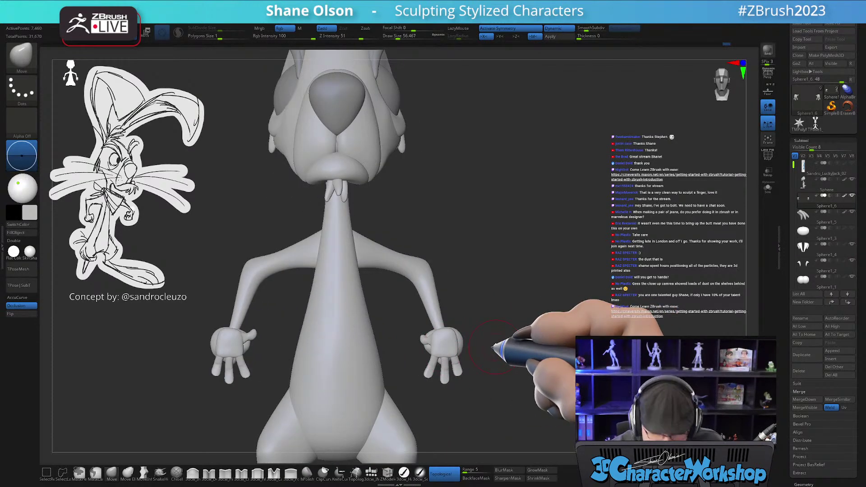
key(shift+f)
key(w)
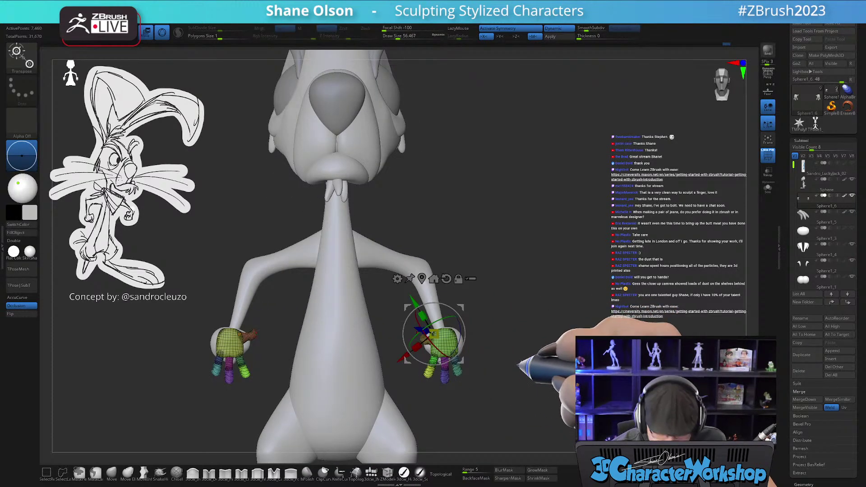
click(445, 279)
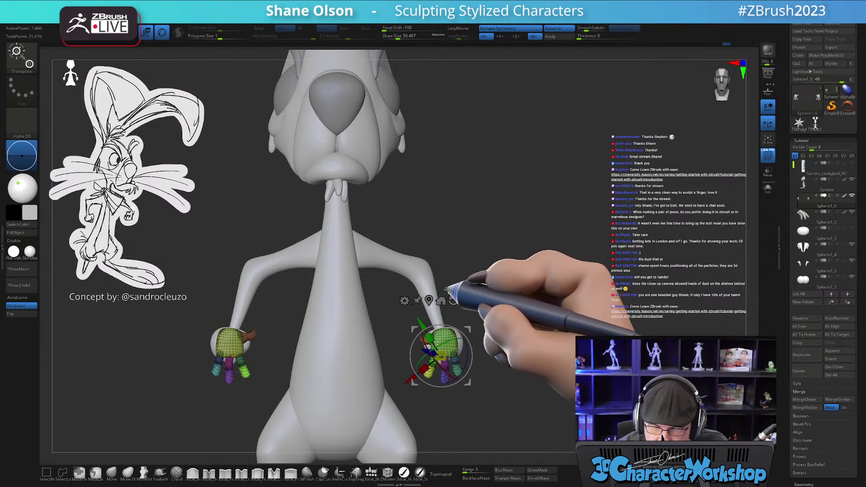
drag(517, 347, 467, 360)
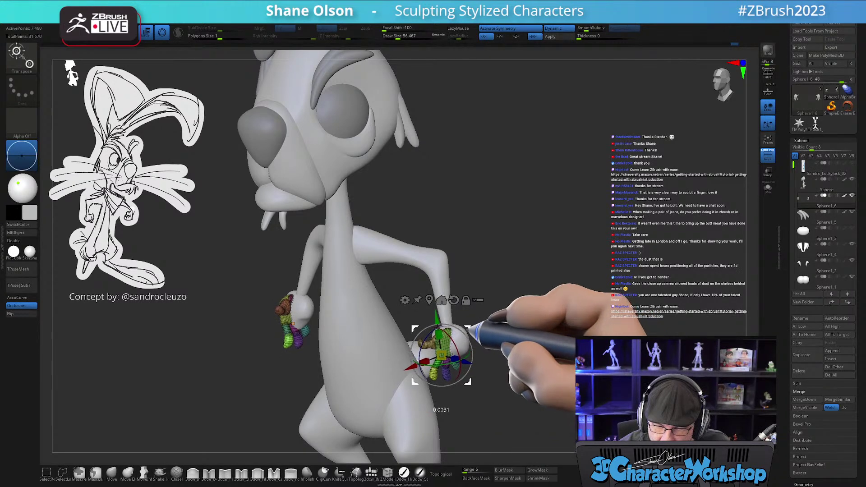
shift+drag(478, 324, 486, 346)
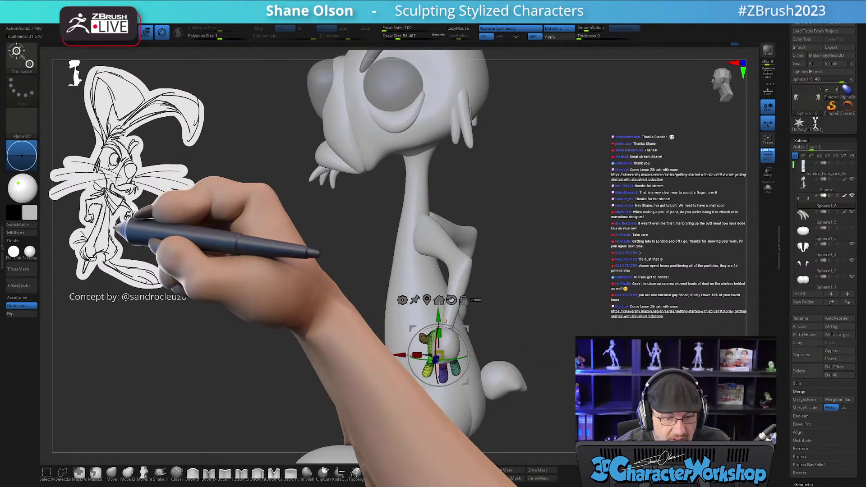
drag(579, 314, 608, 315)
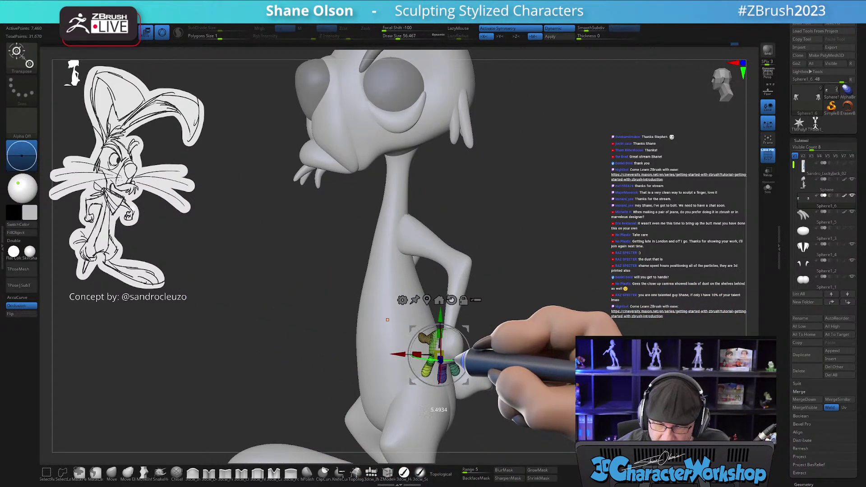
alt+drag(504, 321, 480, 415)
mouse_move(517, 300)
mouse_down()
mouse_move(516, 344)
mouse_move(504, 362)
mouse_move(471, 332)
mouse_move(518, 305)
mouse_move(527, 313)
mouse_move(503, 299)
mouse_up()
drag(363, 342, 282, 342)
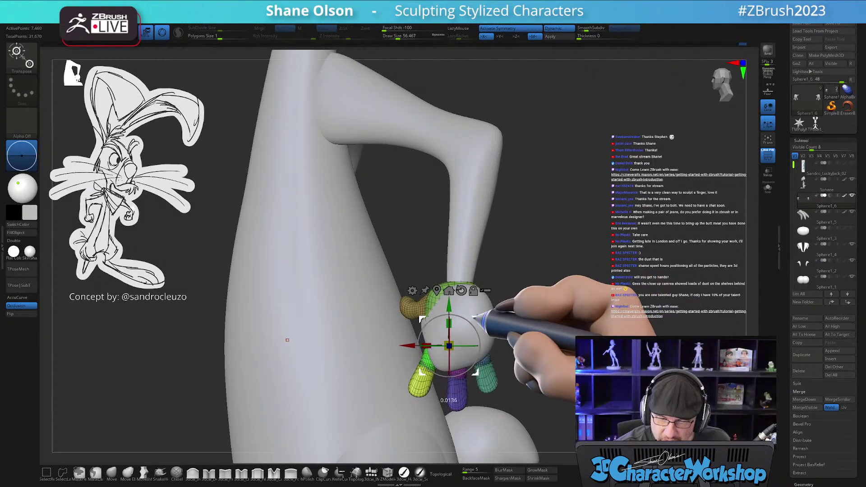
- Switch to the body subtool with polygroups displayed and hide the placeholder ball at the end of the arm
key(q)
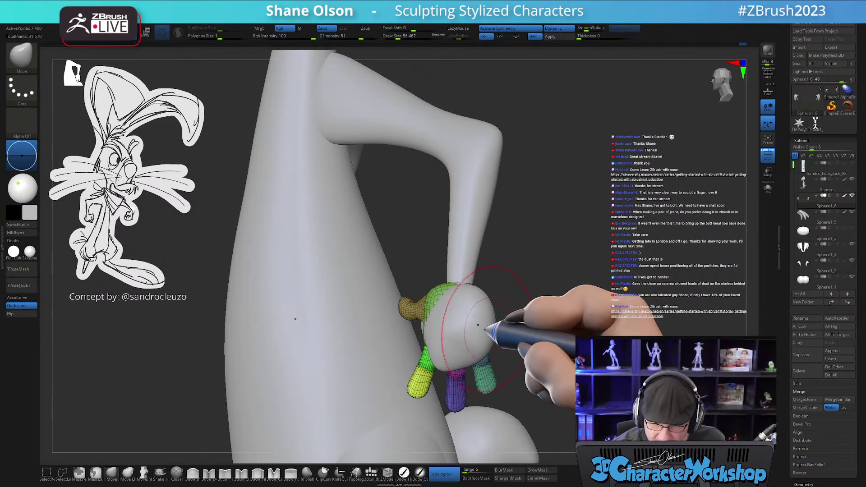
alt+click(495, 328)
key(shift+f)
ctrl+shift+click(490, 328)
ctrl+shift+click(489, 327)
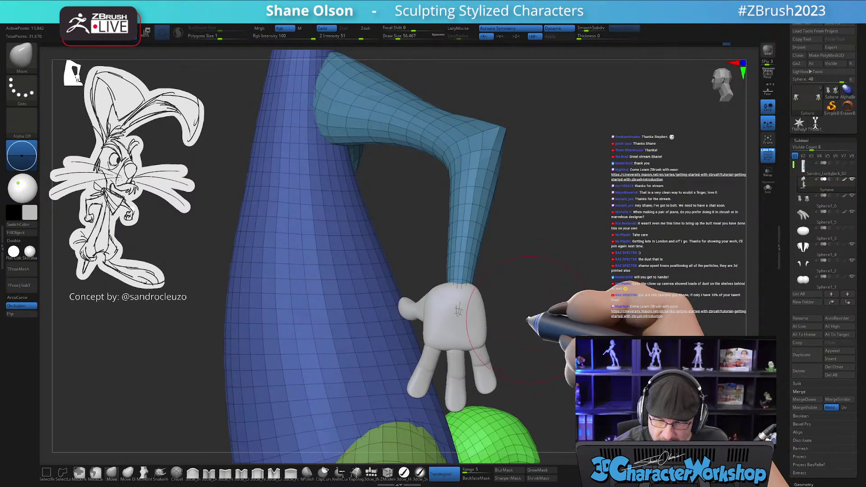
- Select the hand subtool again and reposition it with the transform gizmo so the palm meets the end of the forearm
alt+click(478, 334)
drag(510, 303, 431, 310)
key(w)
alt+drag(489, 289, 477, 304)
drag(447, 337, 443, 339)
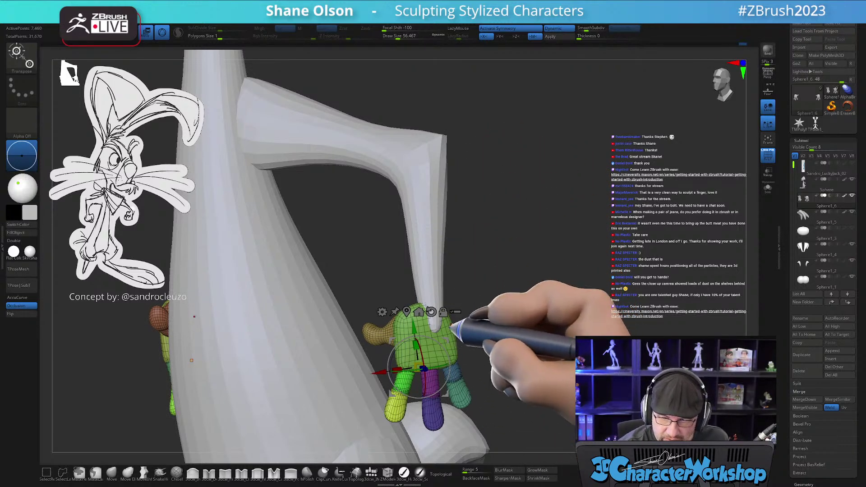
mouse_move(481, 326)
mouse_down()
mouse_move(501, 343)
mouse_move(487, 344)
mouse_move(518, 353)
mouse_move(516, 331)
mouse_move(490, 331)
mouse_up()
key(q)
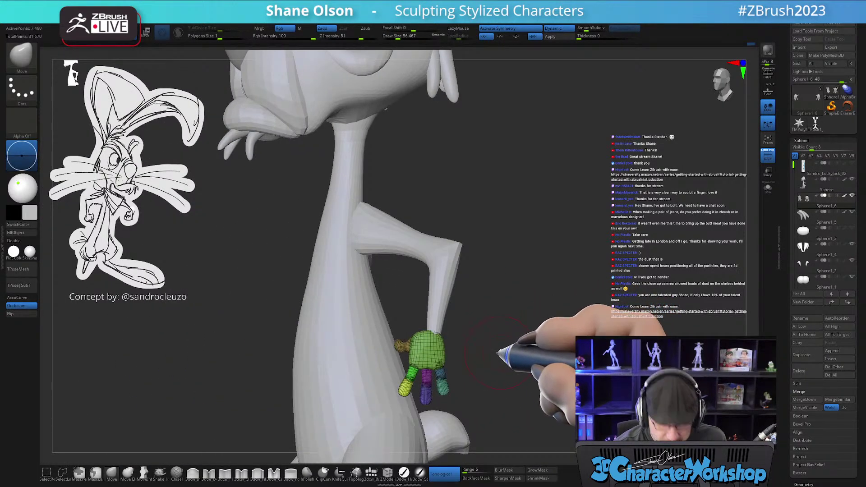
key(w)
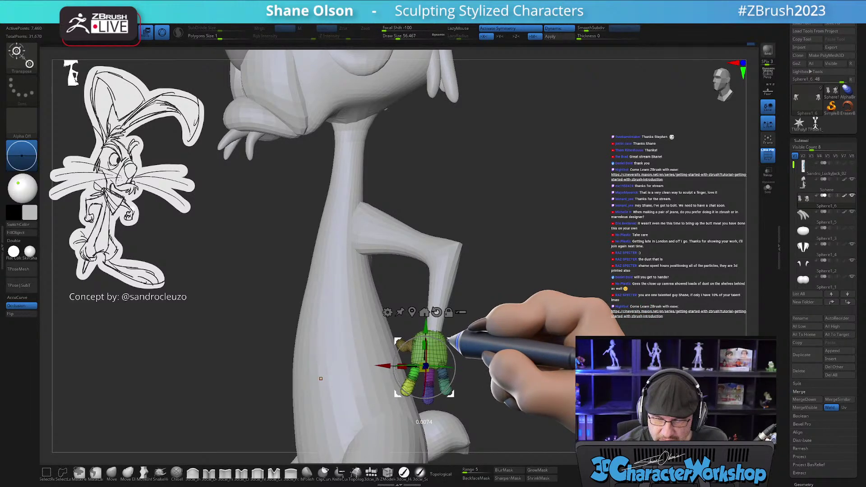
drag(448, 339, 446, 338)
- Turn off the polygroup wireframe and examine how the hands fit the whole rabbit from a three-quarter view
mouse_move(506, 352)
mouse_down()
mouse_move(465, 367)
mouse_move(512, 359)
mouse_move(486, 328)
mouse_move(495, 372)
mouse_move(482, 347)
mouse_move(502, 343)
mouse_move(485, 383)
mouse_move(505, 367)
mouse_move(486, 371)
mouse_up()
key(q)
key(shift+f)
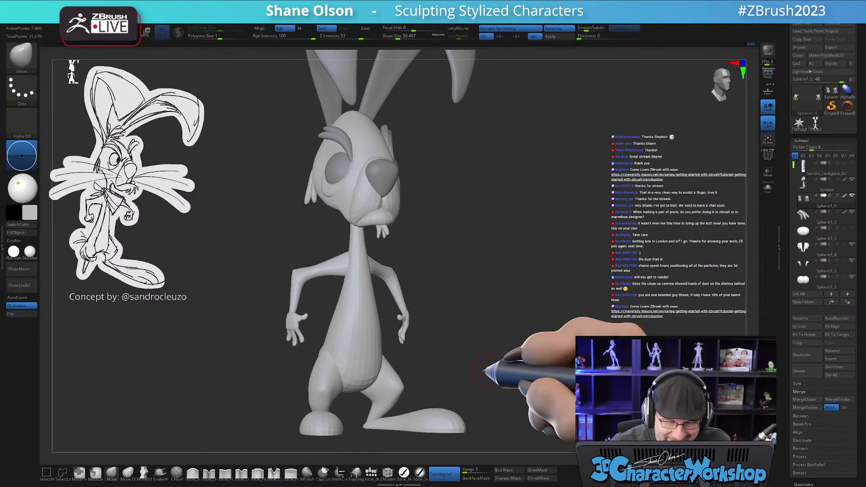
drag(506, 344, 469, 344)
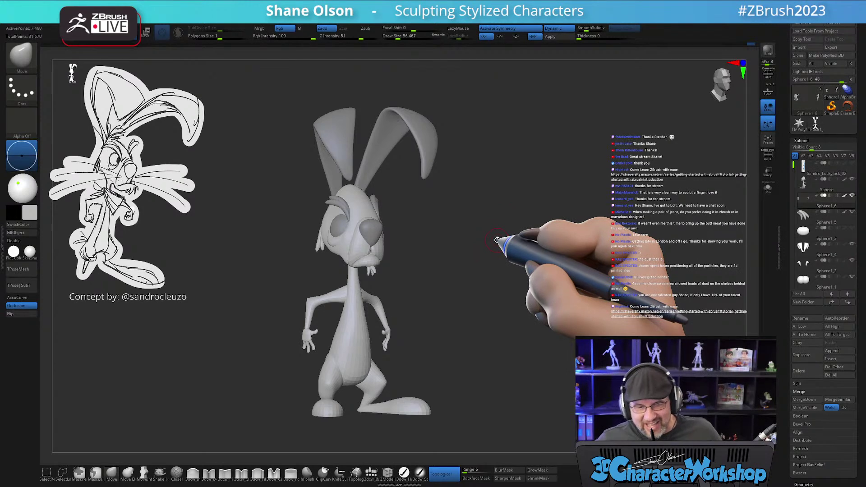
drag(458, 222, 453, 249)
key(s)
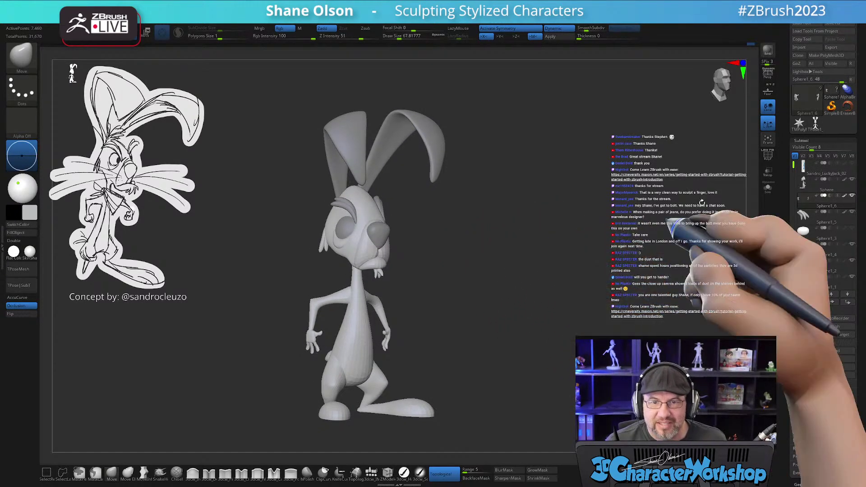